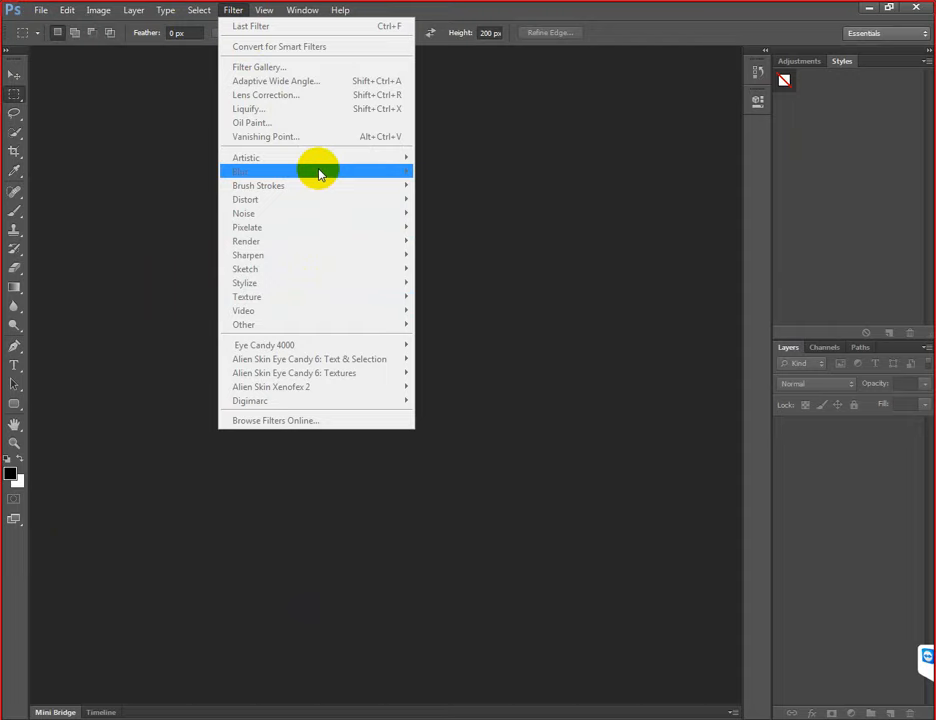
- Dismiss the sponsored session notice and create a new transparent RGB document, 1000 x 800 pixels at 300 pixels/inch
{"action": "left_click", "coordinate": [455, 10]}
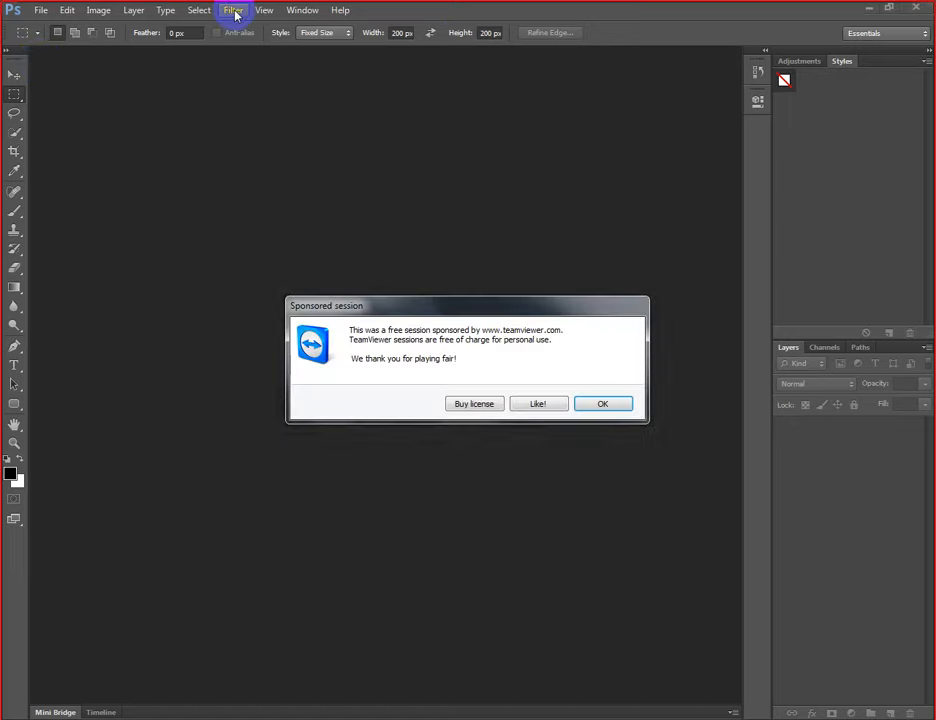
{"action": "left_click", "coordinate": [614, 405]}
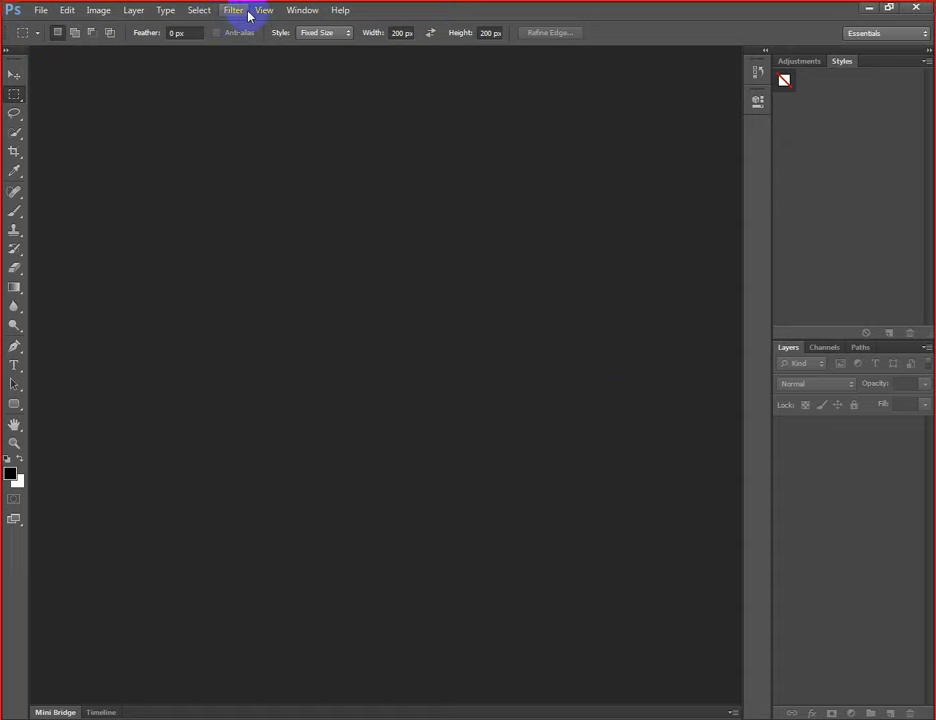
{"action": "left_click", "coordinate": [41, 10]}
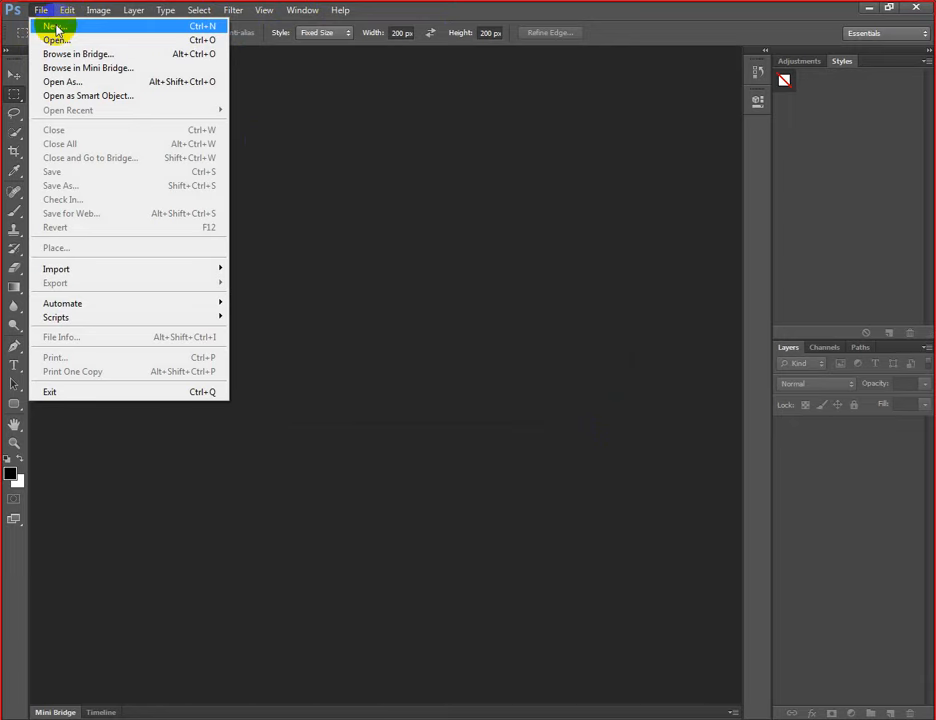
{"action": "left_click", "coordinate": [55, 28]}
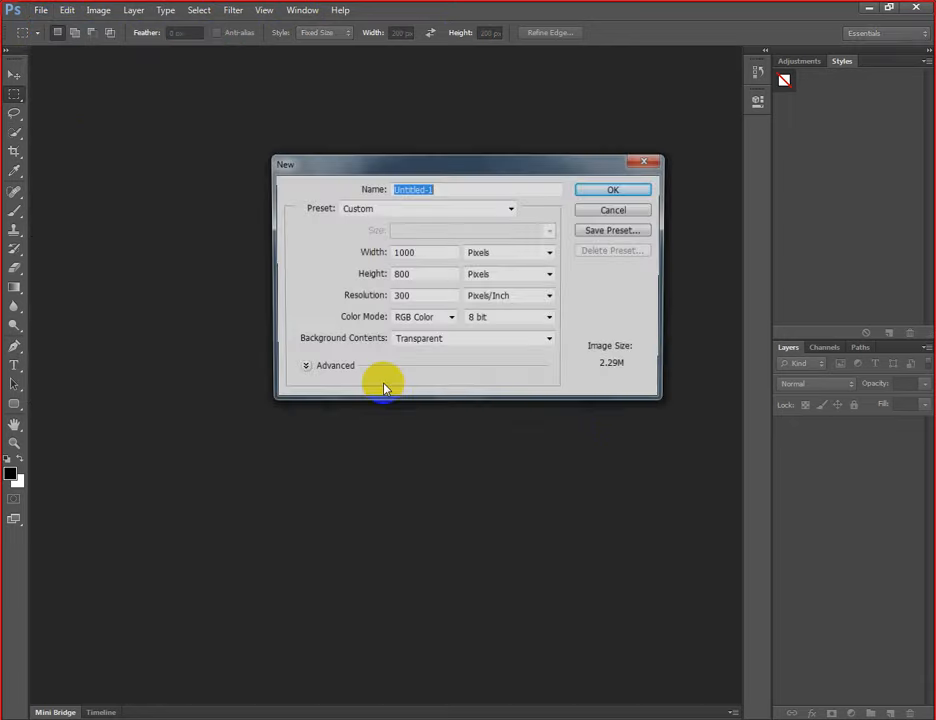
{"action": "left_click", "coordinate": [598, 197]}
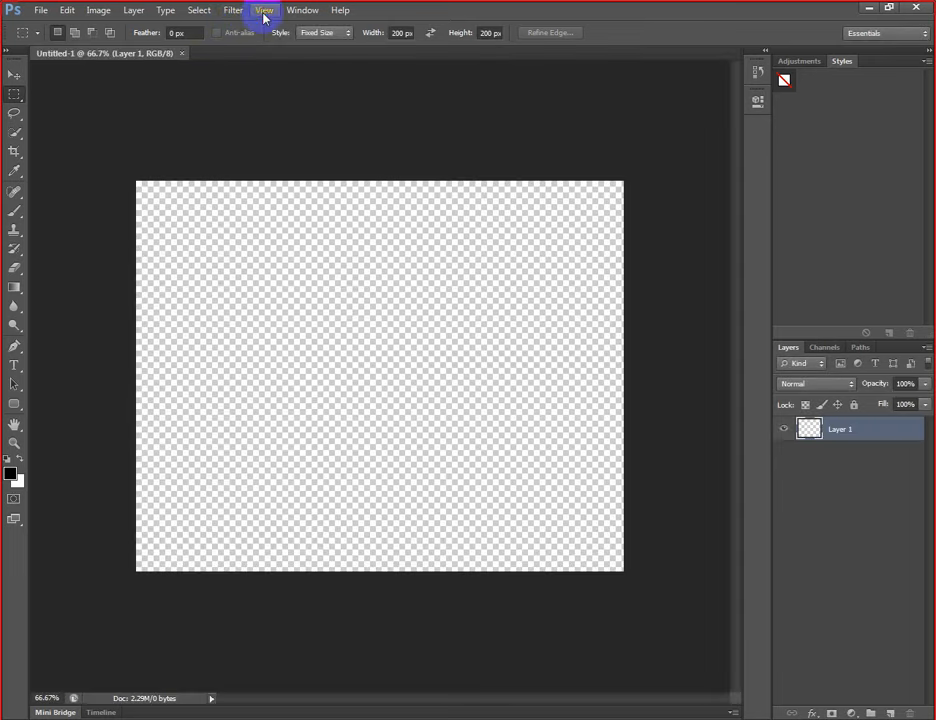
- Turn the Smart Guides display off and back on
{"action": "left_click", "coordinate": [265, 12]}
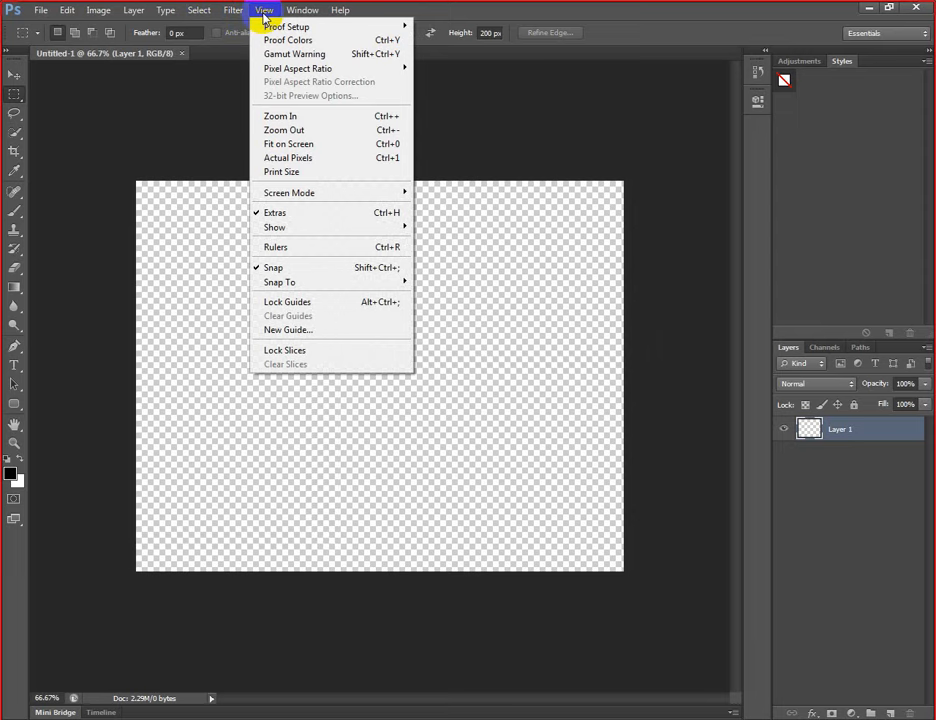
{"action": "mouse_move", "coordinate": [300, 227]}
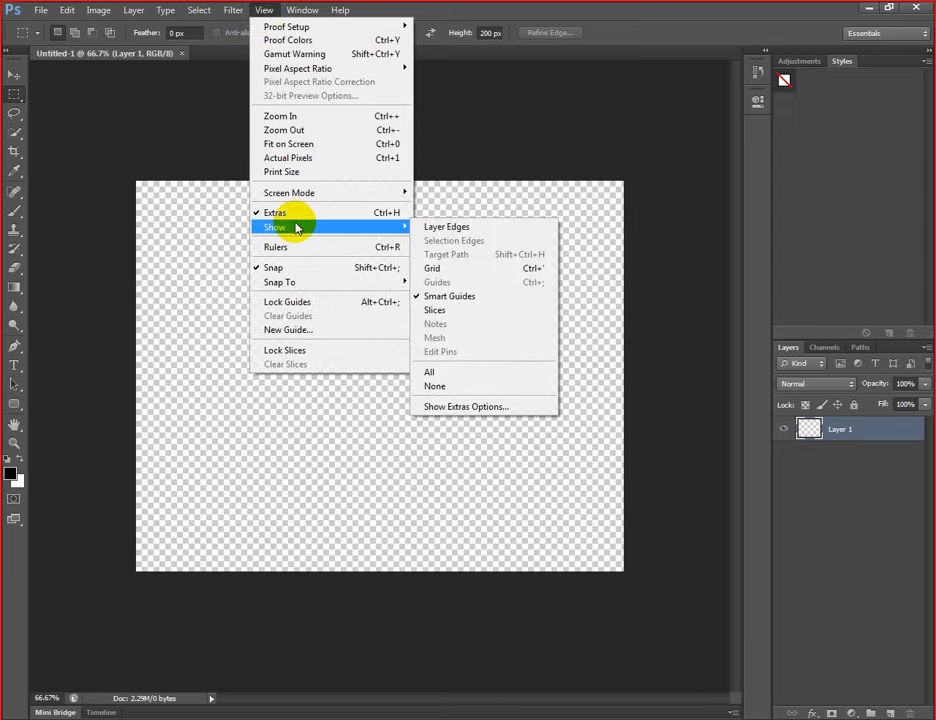
{"action": "left_click", "coordinate": [462, 298]}
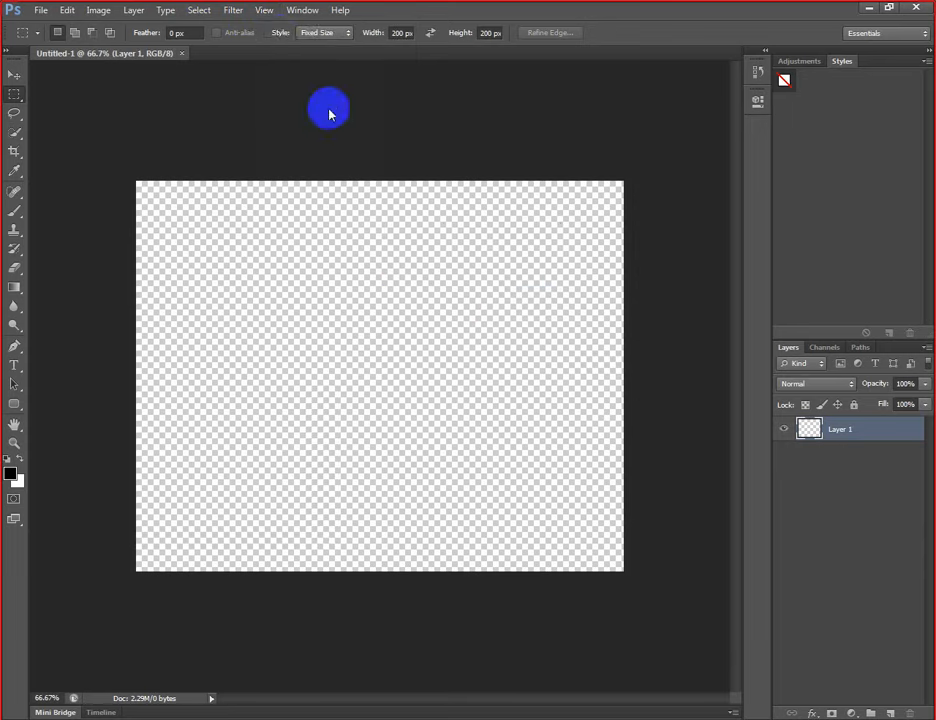
{"action": "left_click", "coordinate": [264, 11]}
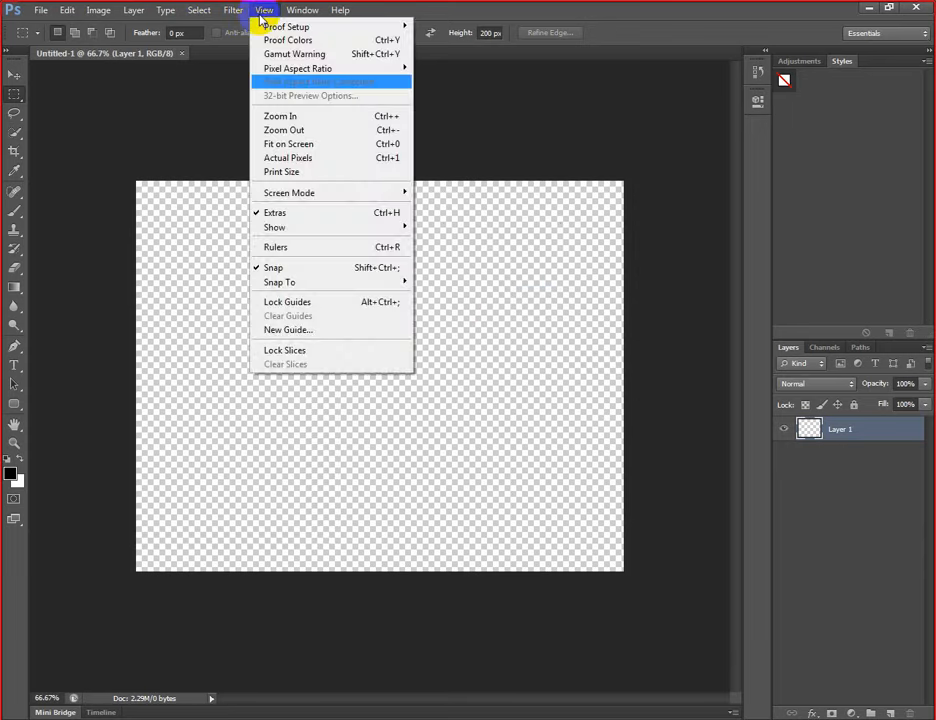
{"action": "mouse_move", "coordinate": [350, 237]}
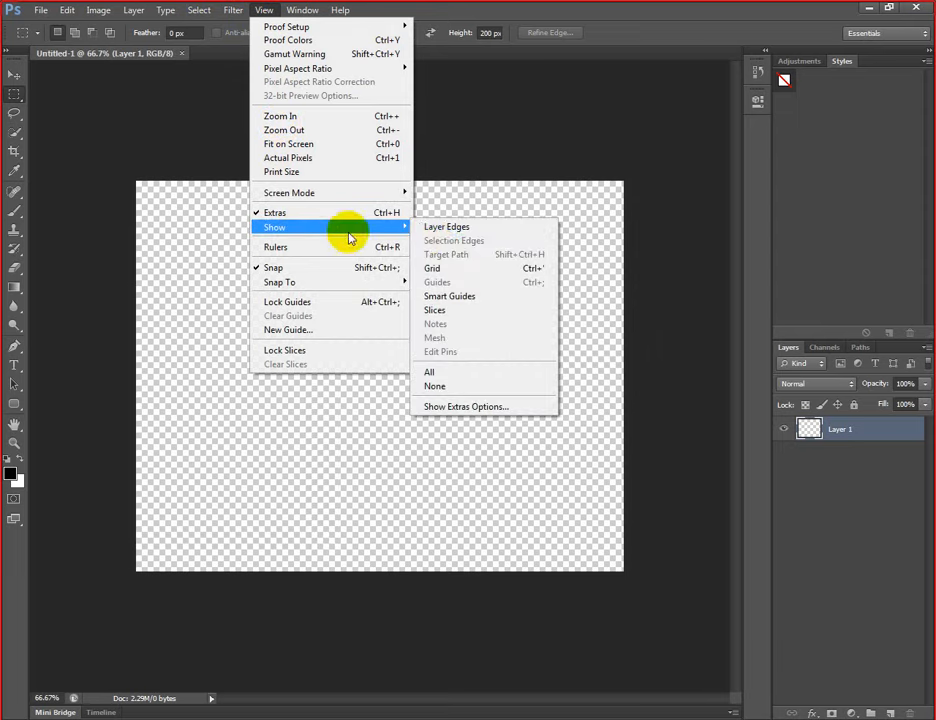
{"action": "left_click", "coordinate": [452, 297]}
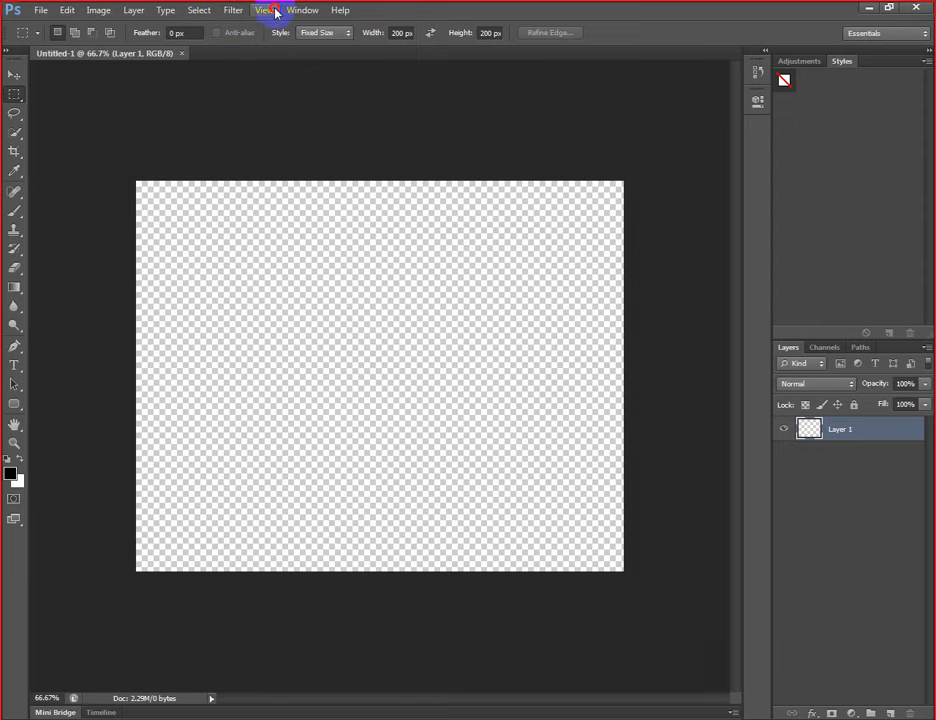
- Show the rulers around the canvas and try to pull a horizontal guide out near the canvas's upper edge
{"action": "left_click", "coordinate": [275, 12]}
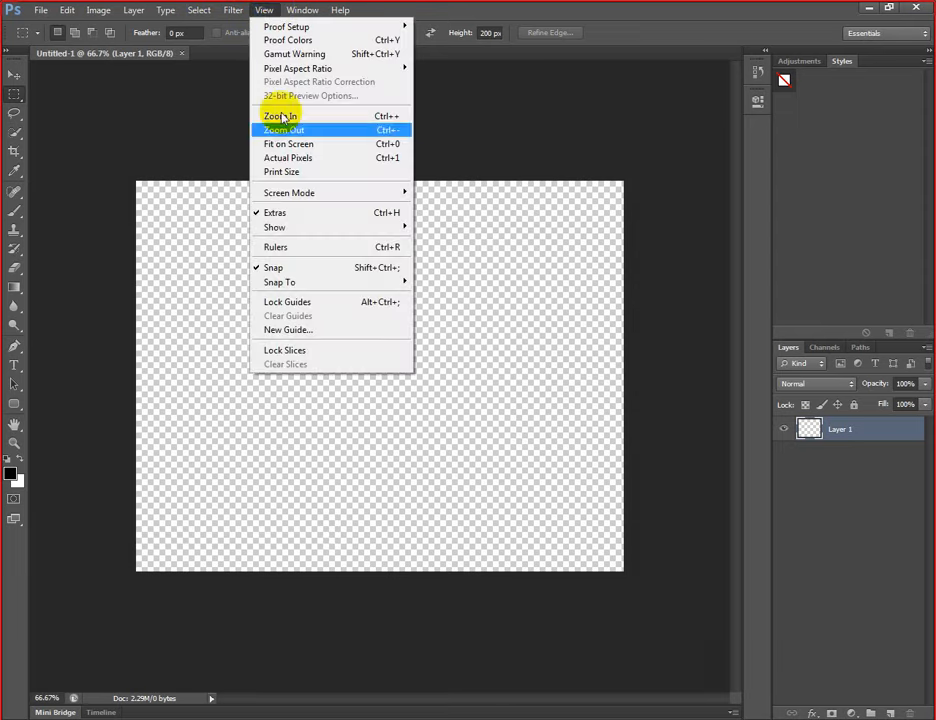
{"action": "left_click", "coordinate": [355, 248]}
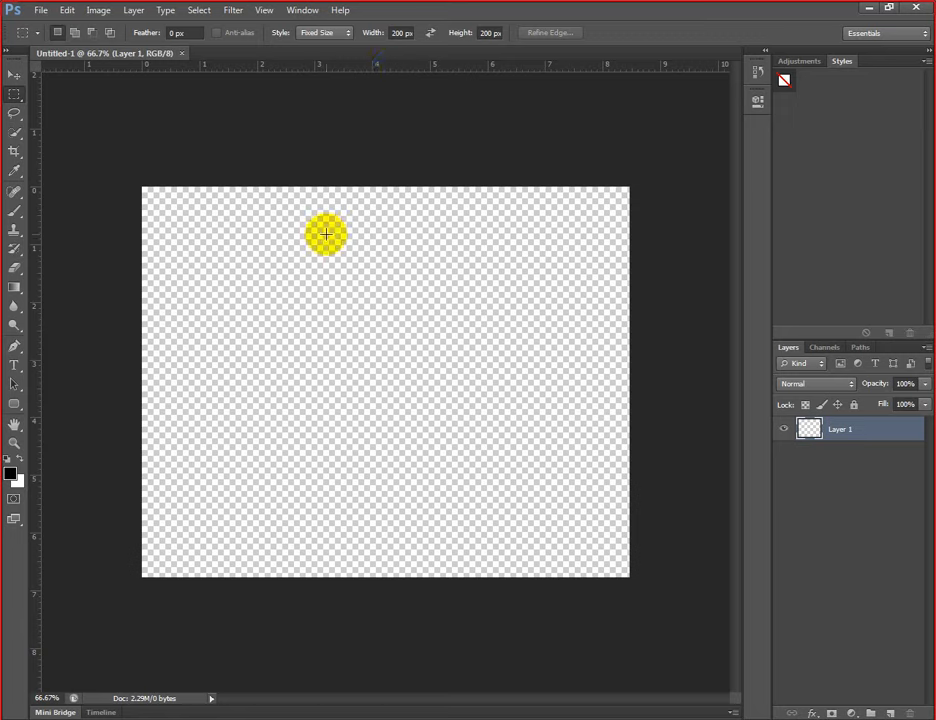
{"action": "left_click_drag", "start_coordinate": [366, 70], "coordinate": [374, 201]}
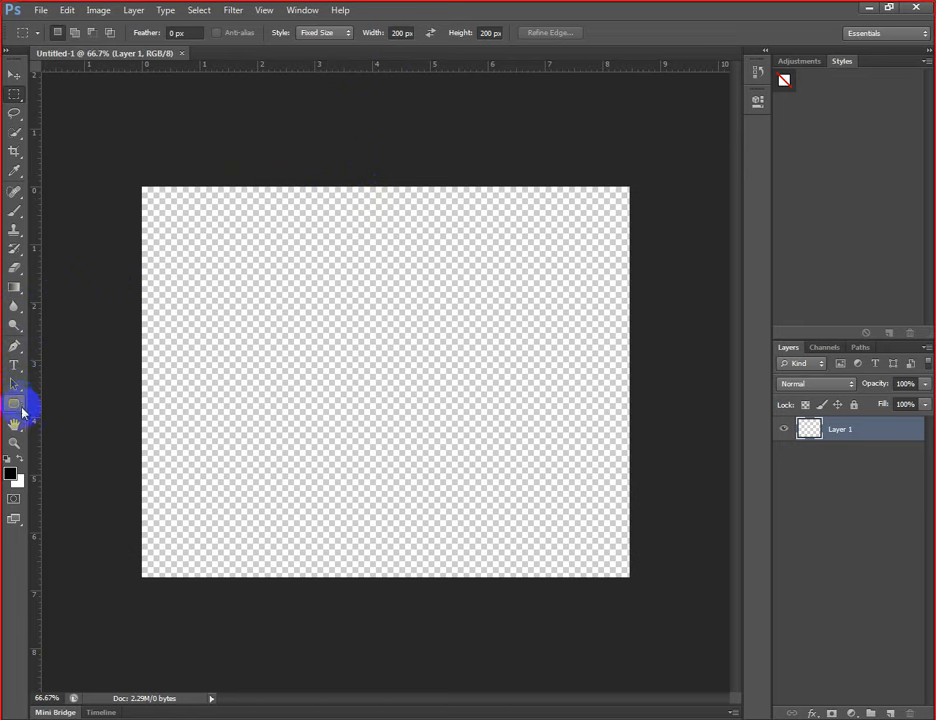
- Draw a thin black rectangle about 1.7 cm wide in the canvas's upper left area and rasterize its layer
{"action": "left_click", "coordinate": [22, 411]}
{"action": "left_click", "coordinate": [100, 400]}
{"action": "left_click_drag", "start_coordinate": [248, 293], "coordinate": [347, 307]}
{"action": "right_click", "coordinate": [786, 430]}
{"action": "left_click", "coordinate": [740, 315]}
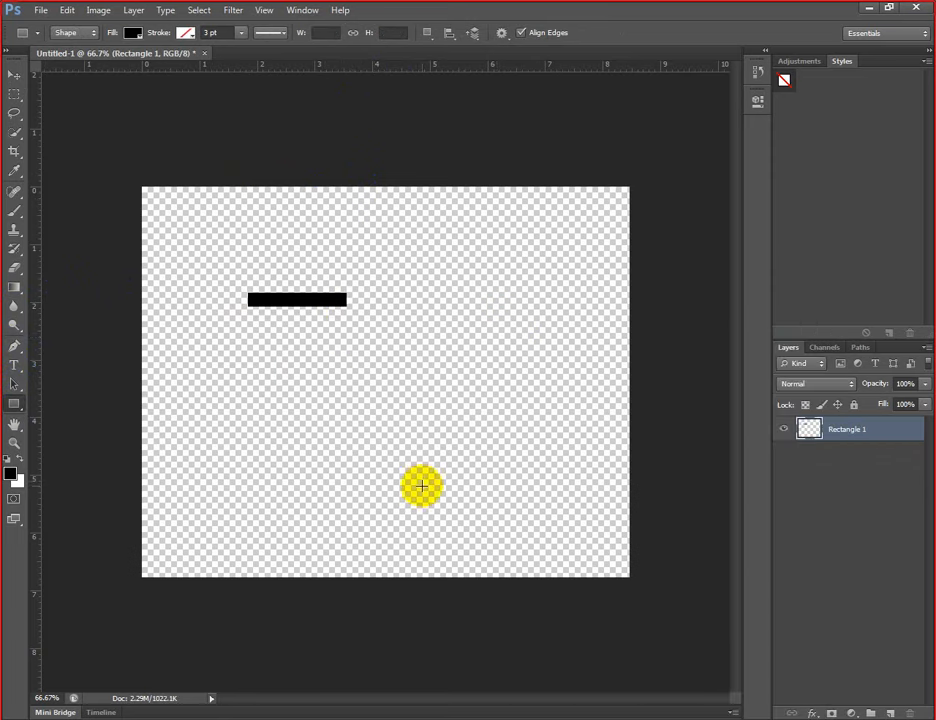
- Select the whole canvas, show the transform controls, and place a horizontal and a vertical guide through its centre
{"action": "left_click", "coordinate": [15, 77]}
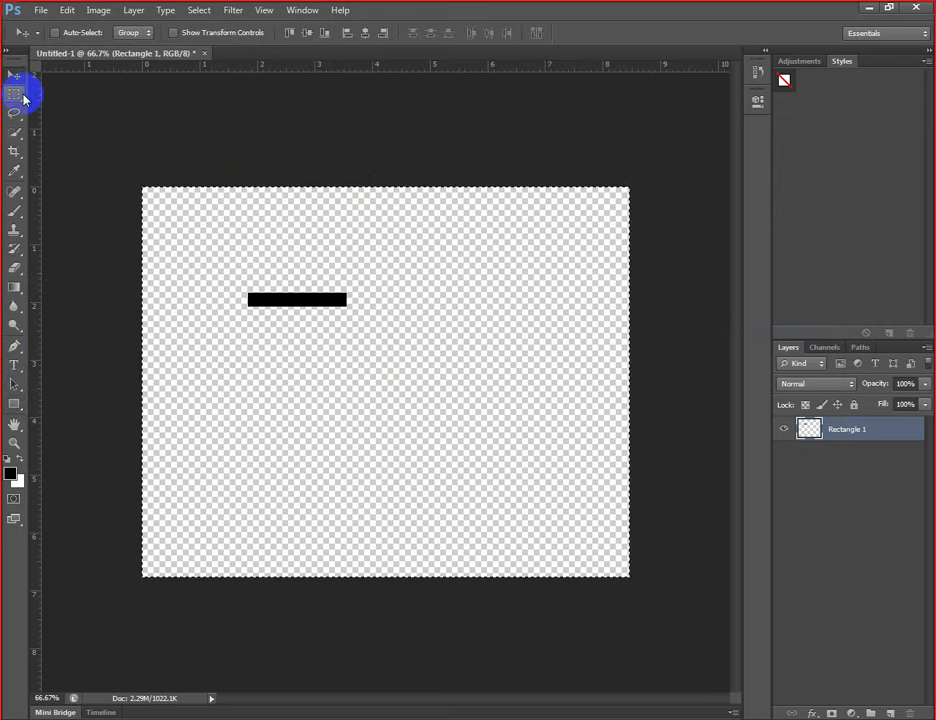
{"action": "key", "text": "ctrl+a"}
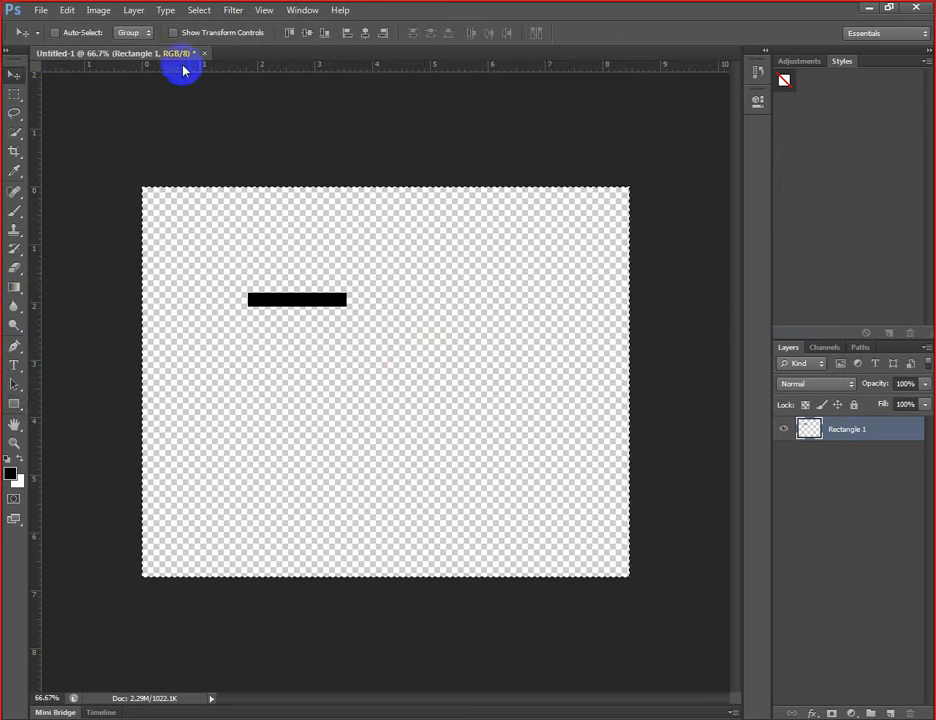
{"action": "left_click", "coordinate": [175, 33]}
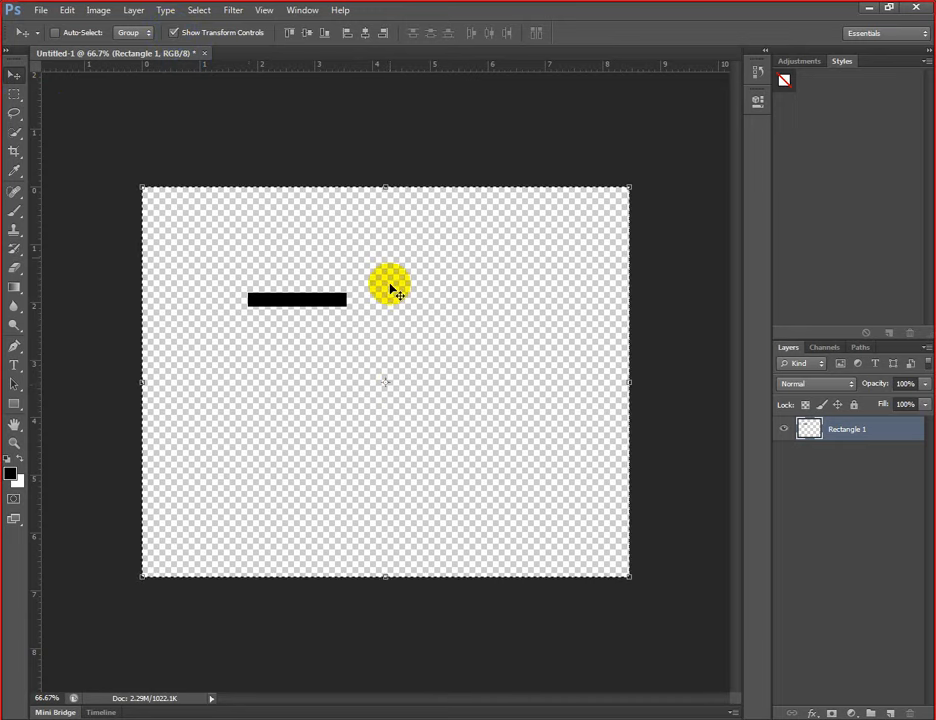
{"action": "left_click_drag", "start_coordinate": [396, 70], "coordinate": [406, 382]}
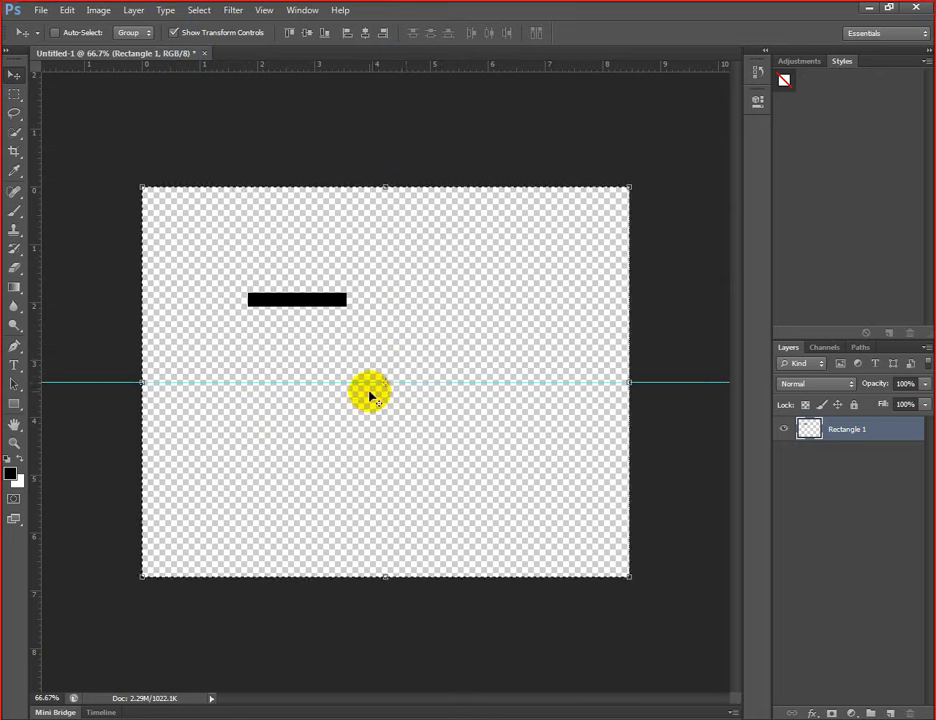
{"action": "left_click_drag", "start_coordinate": [40, 378], "coordinate": [386, 380]}
- Hide the transform controls and deselect the canvas
{"action": "left_click", "coordinate": [174, 33]}
{"action": "left_click", "coordinate": [199, 10]}
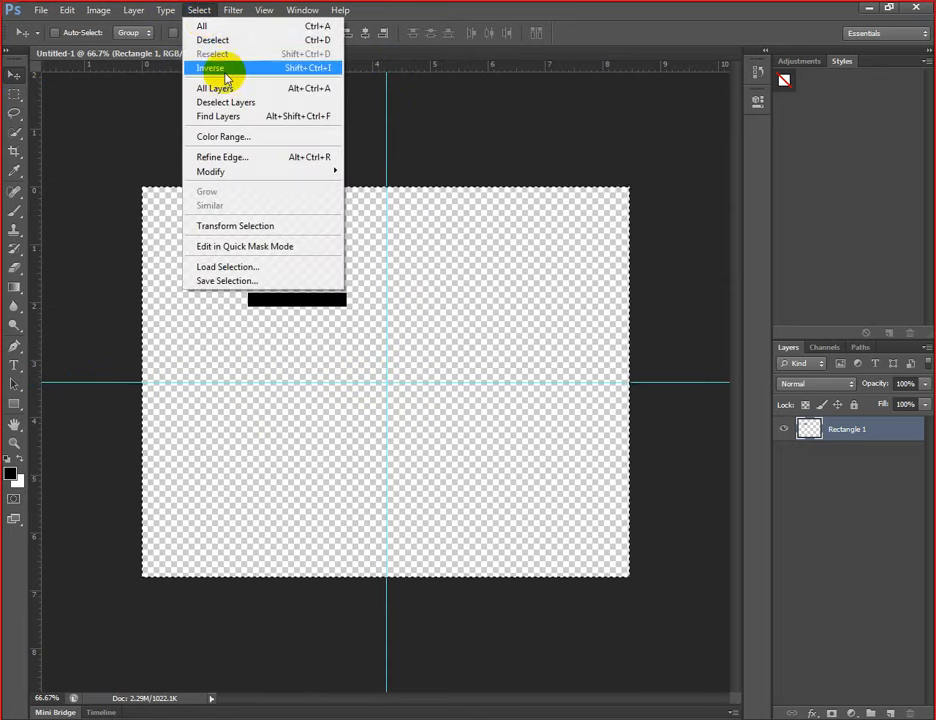
{"action": "left_click", "coordinate": [228, 41]}
- Move the black rectangle into the canvas's top-left corner and place a duplicate flush against its right end
{"action": "left_click_drag", "start_coordinate": [303, 298], "coordinate": [195, 196]}
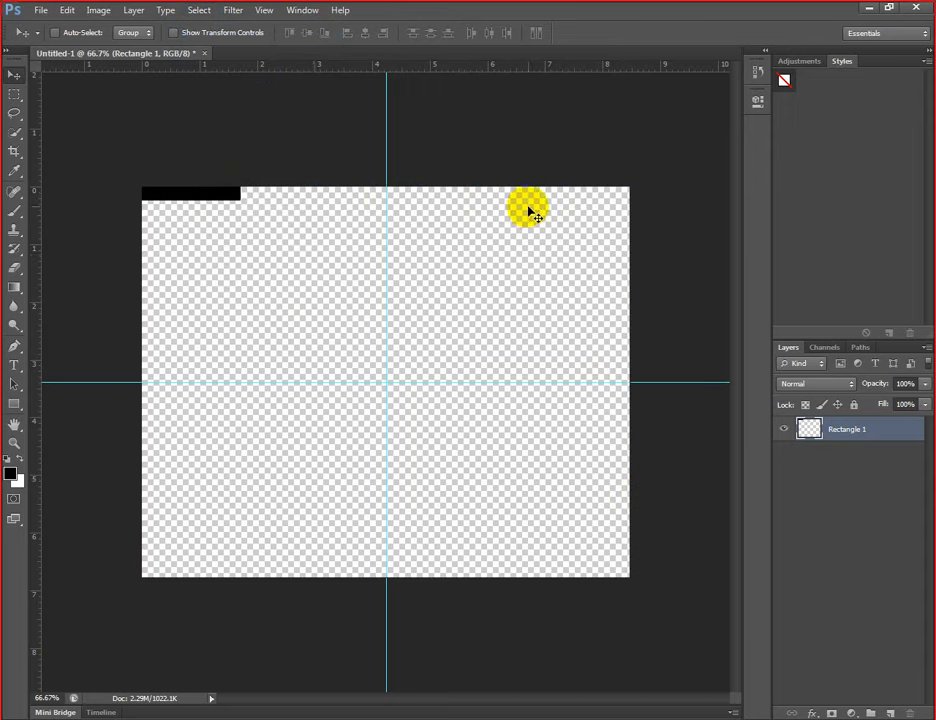
{"action": "left_click", "coordinate": [364, 92]}
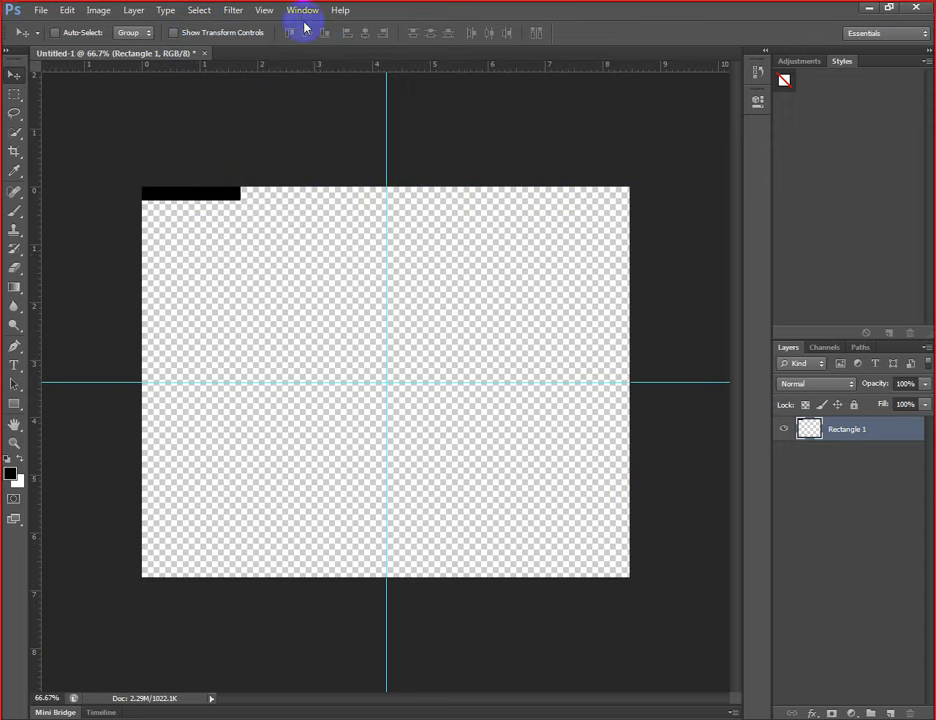
{"action": "mouse_move", "coordinate": [257, 190]}
{"action": "left_mouse_down"}
{"action": "mouse_move", "coordinate": [205, 203]}
{"action": "mouse_move", "coordinate": [240, 222]}
{"action": "mouse_move", "coordinate": [252, 203]}
{"action": "mouse_move", "coordinate": [169, 206]}
{"action": "left_mouse_up"}
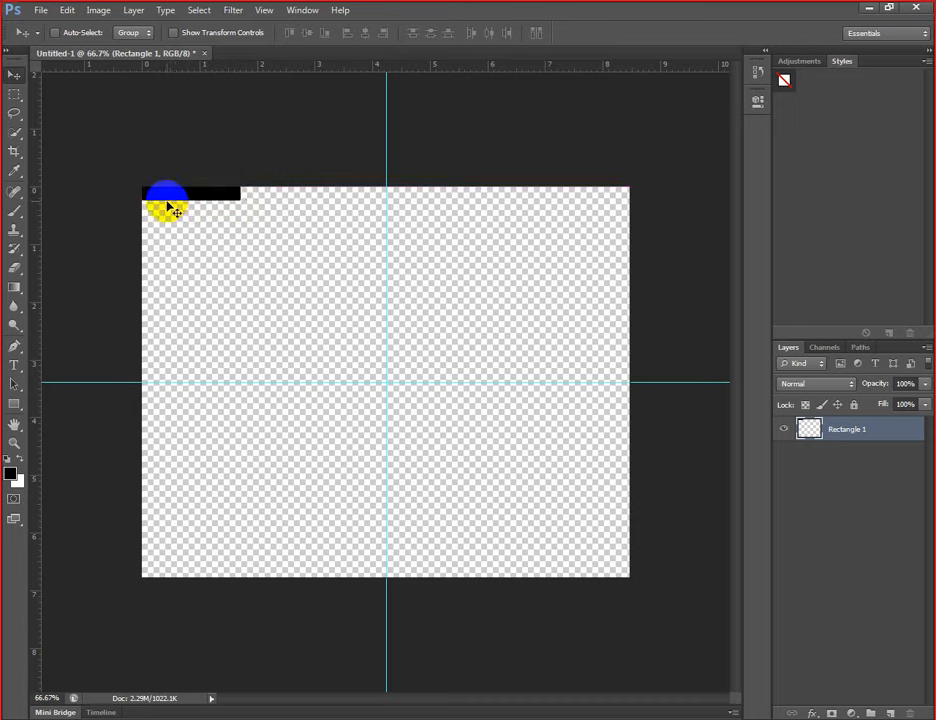
{"action": "left_click_drag", "start_coordinate": [170, 199], "coordinate": [287, 205]}
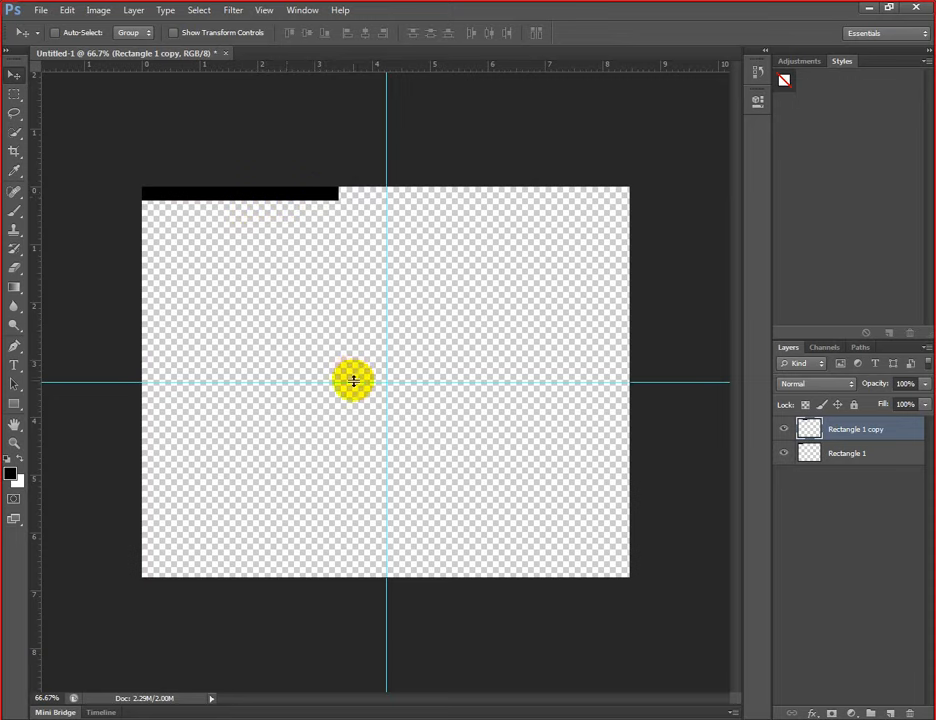
- Remove both guides from the canvas and close the document without saving
{"action": "left_click_drag", "start_coordinate": [354, 381], "coordinate": [393, 42]}
{"action": "left_click_drag", "start_coordinate": [388, 98], "coordinate": [10, 80]}
{"action": "left_click", "coordinate": [224, 53]}
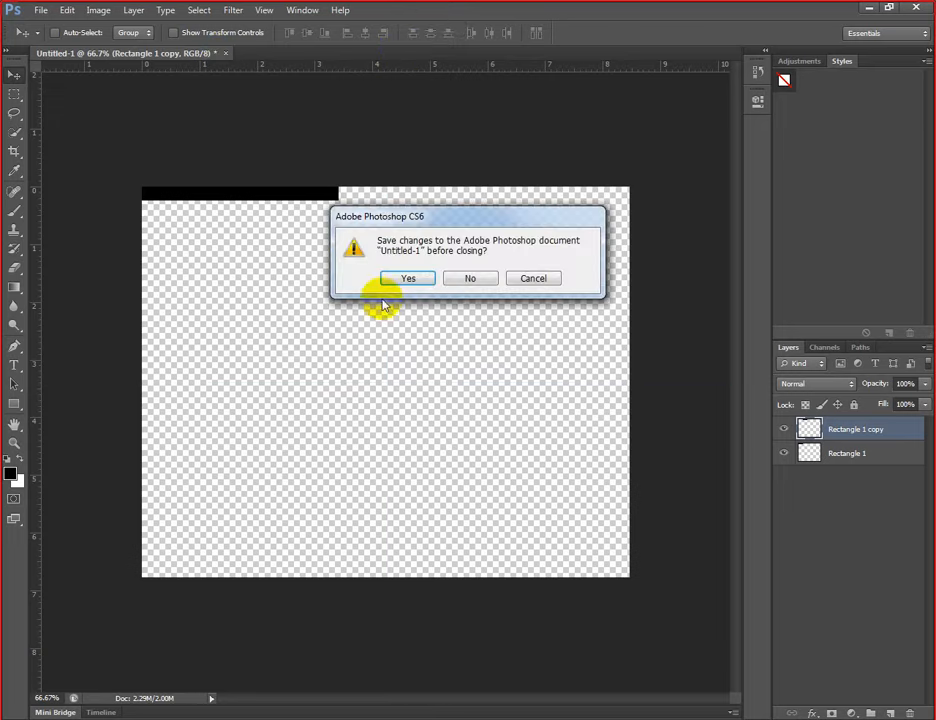
{"action": "left_click", "coordinate": [470, 277]}
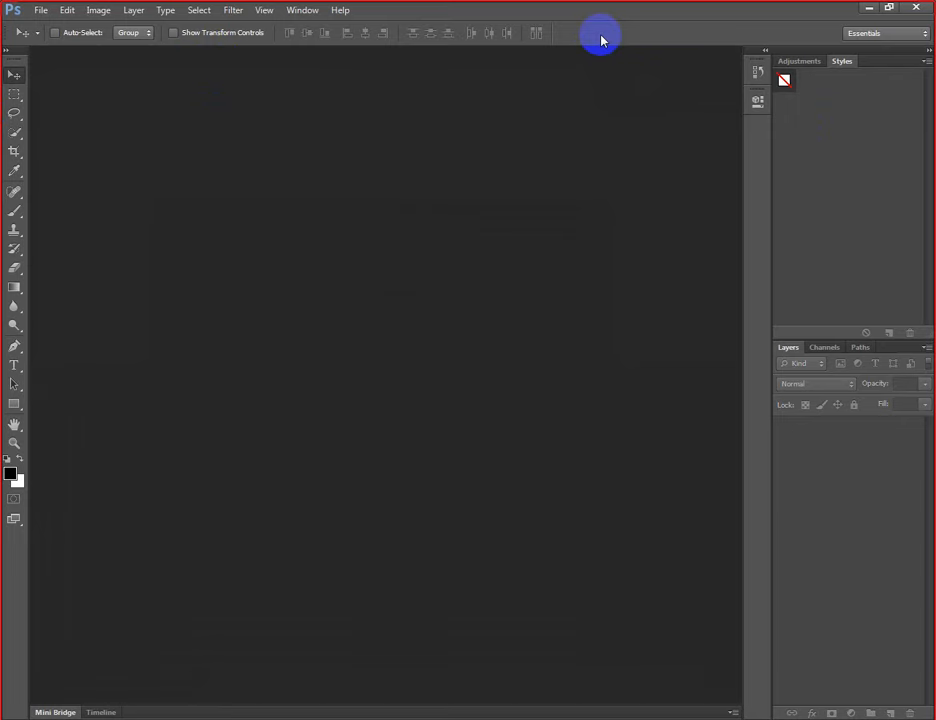
- Start a new document and switch its width and height units to Inches, ready to edit the width
{"action": "left_click", "coordinate": [45, 11]}
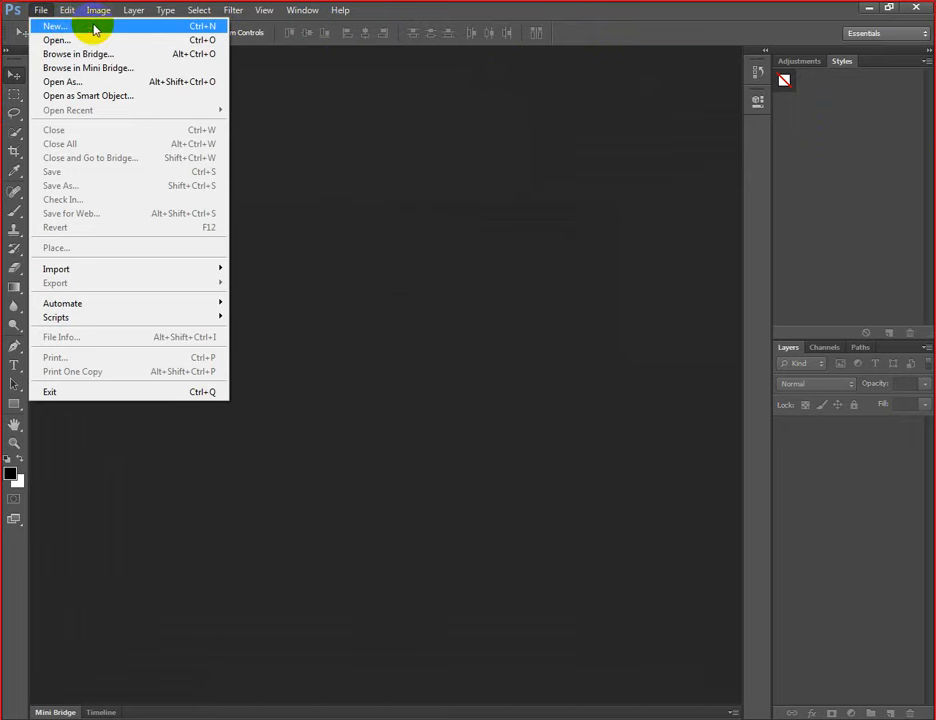
{"action": "left_click", "coordinate": [94, 29]}
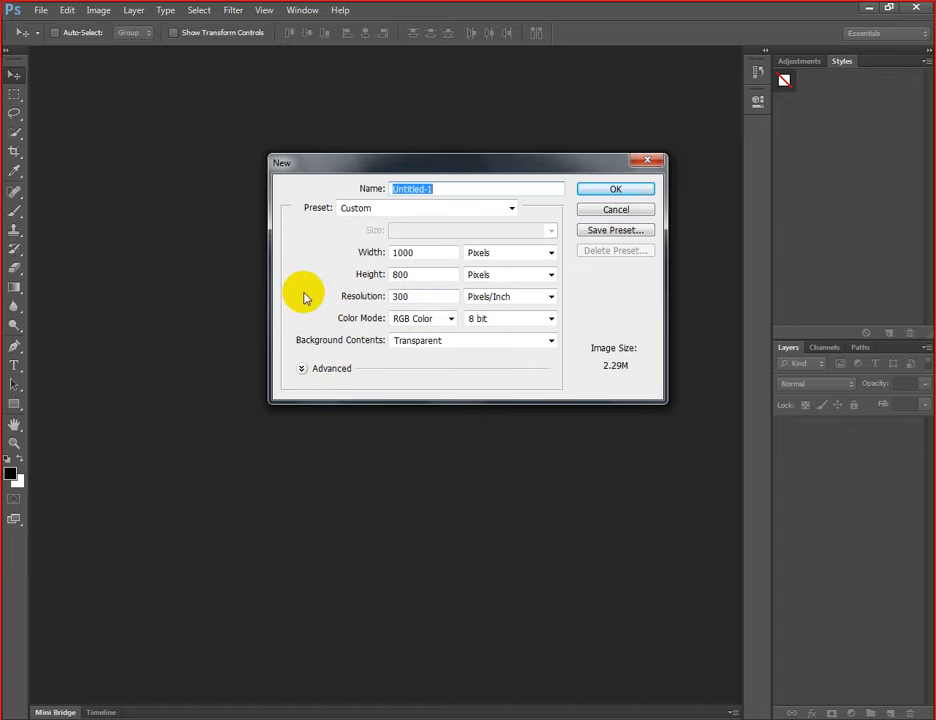
{"action": "left_click", "coordinate": [522, 261]}
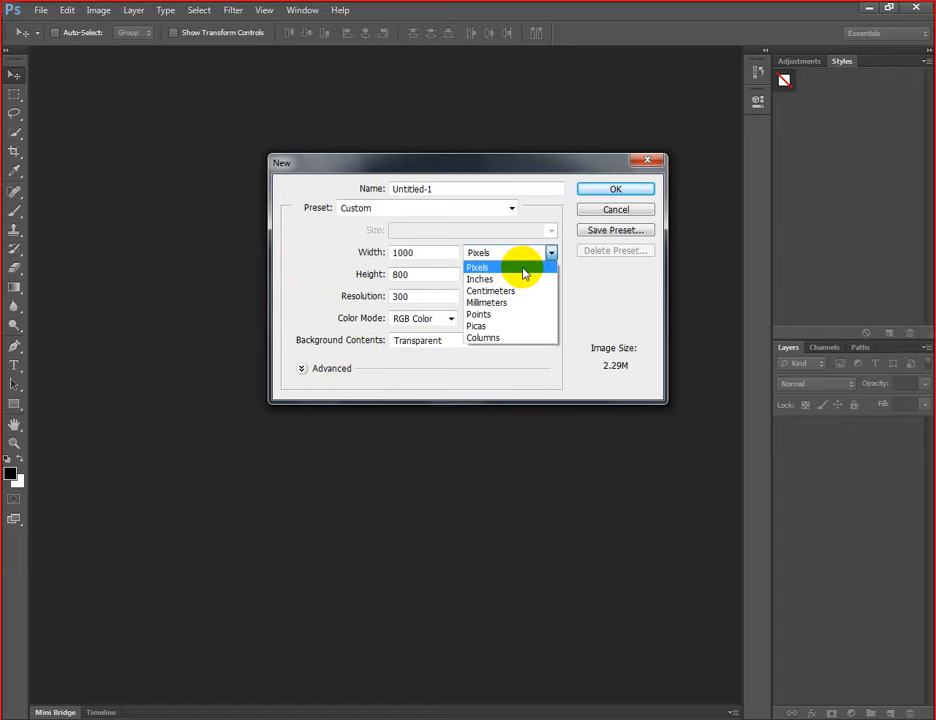
{"action": "left_click", "coordinate": [522, 268]}
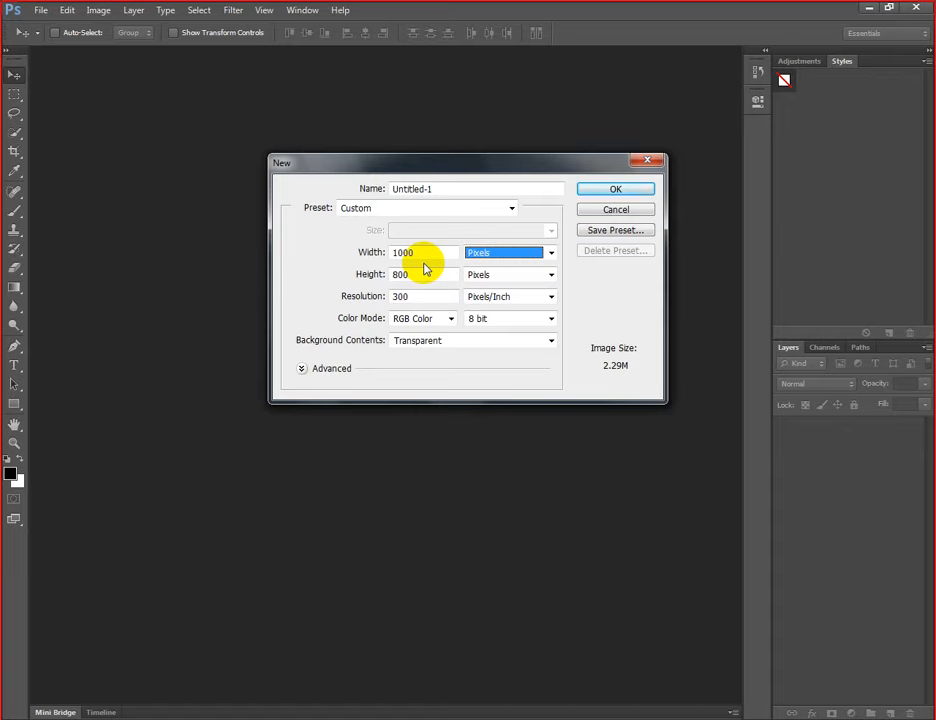
{"action": "left_click", "coordinate": [497, 257]}
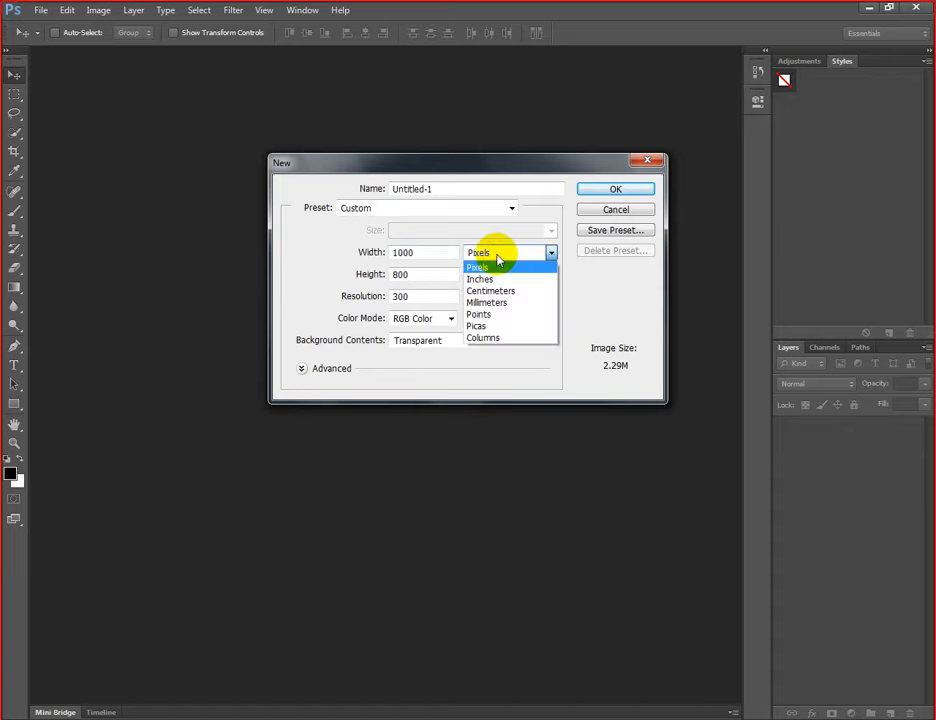
{"action": "left_click", "coordinate": [507, 281]}
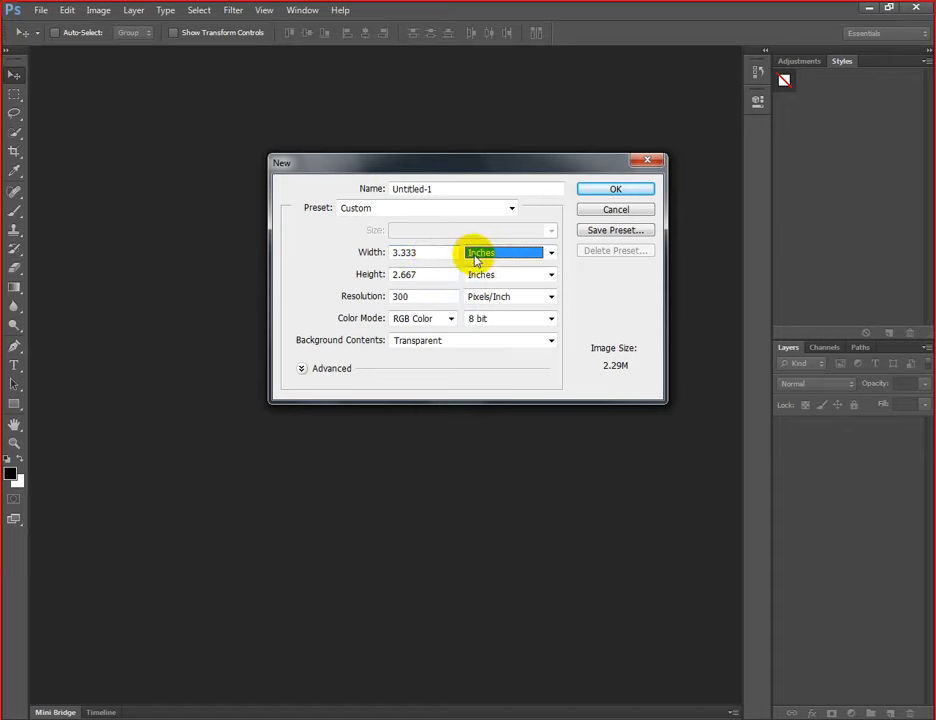
{"action": "left_click", "coordinate": [422, 255]}
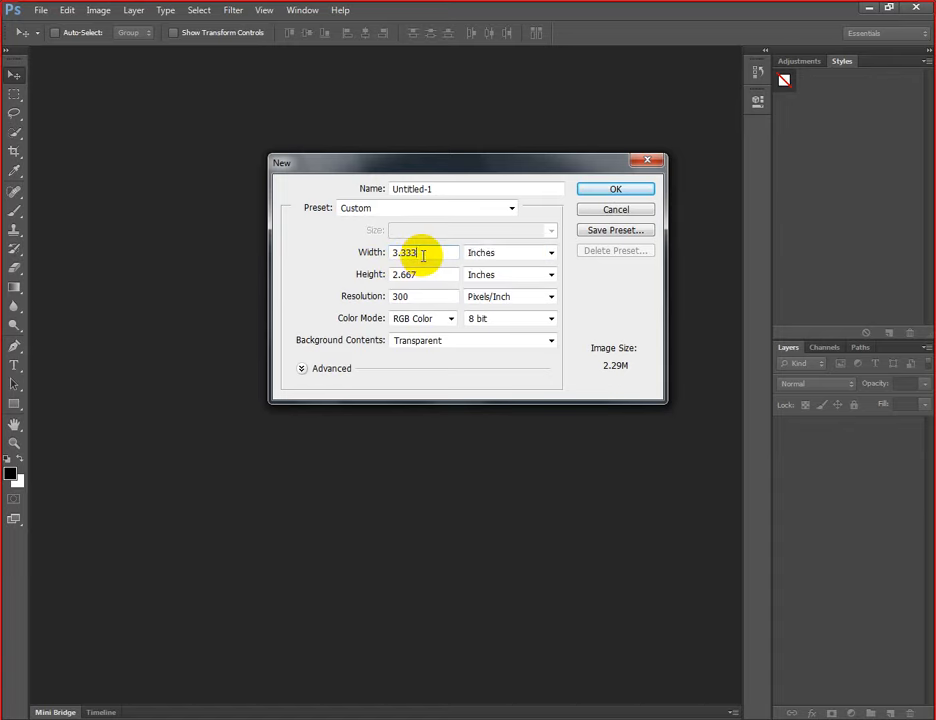
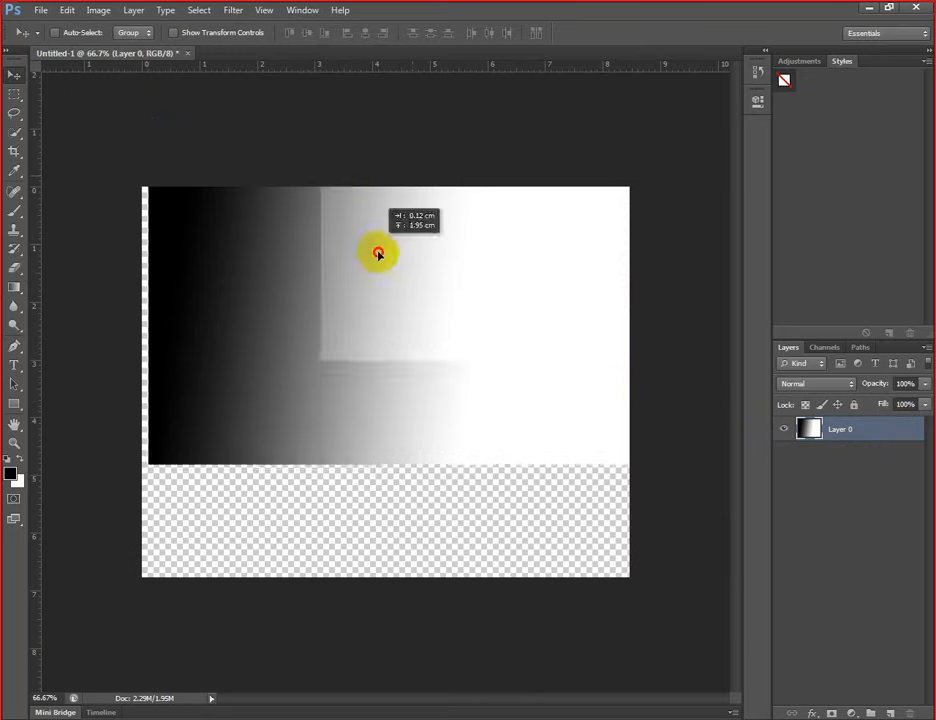
- Close the gradient document without saving and create a 1000 × 800 pixel, 300 pixels/inch RGB document with Transparent background contents
{"action": "left_click", "coordinate": [188, 54]}
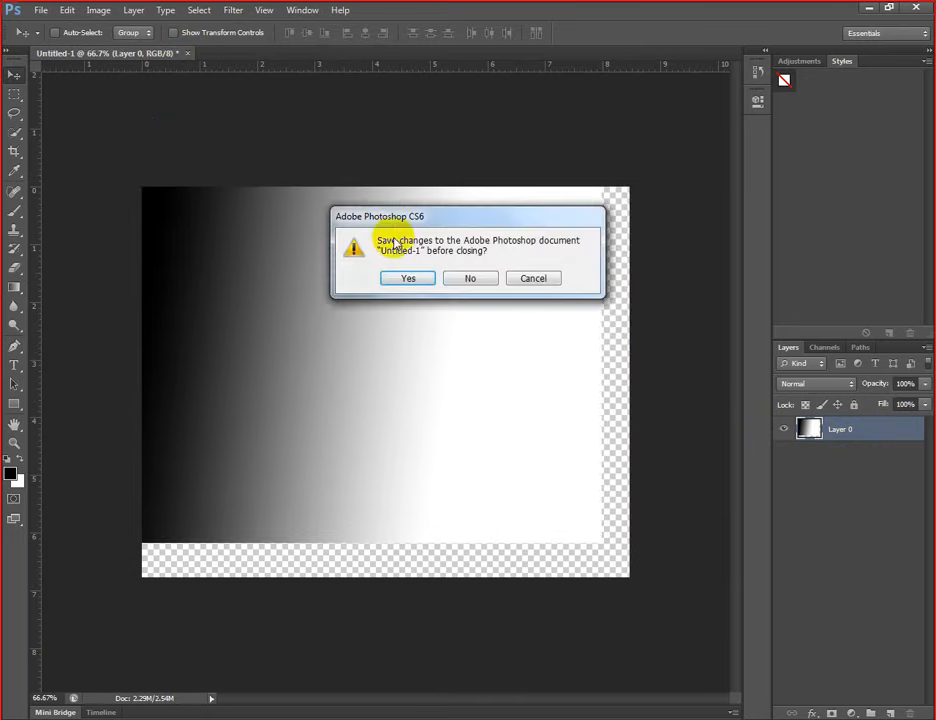
{"action": "left_click", "coordinate": [470, 278]}
{"action": "left_click", "coordinate": [44, 12]}
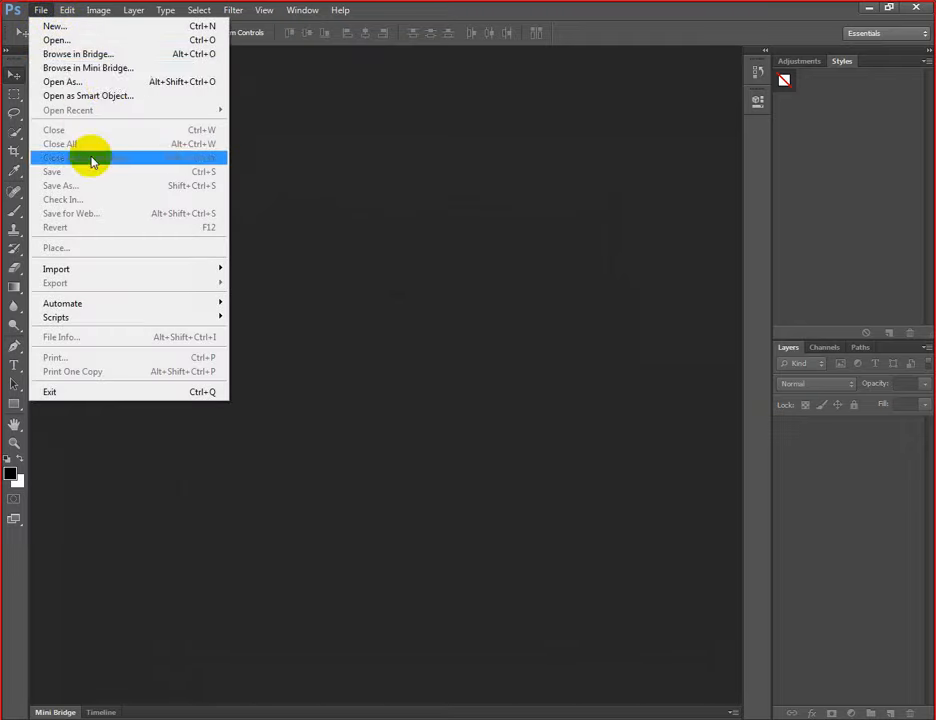
{"action": "left_click", "coordinate": [111, 27]}
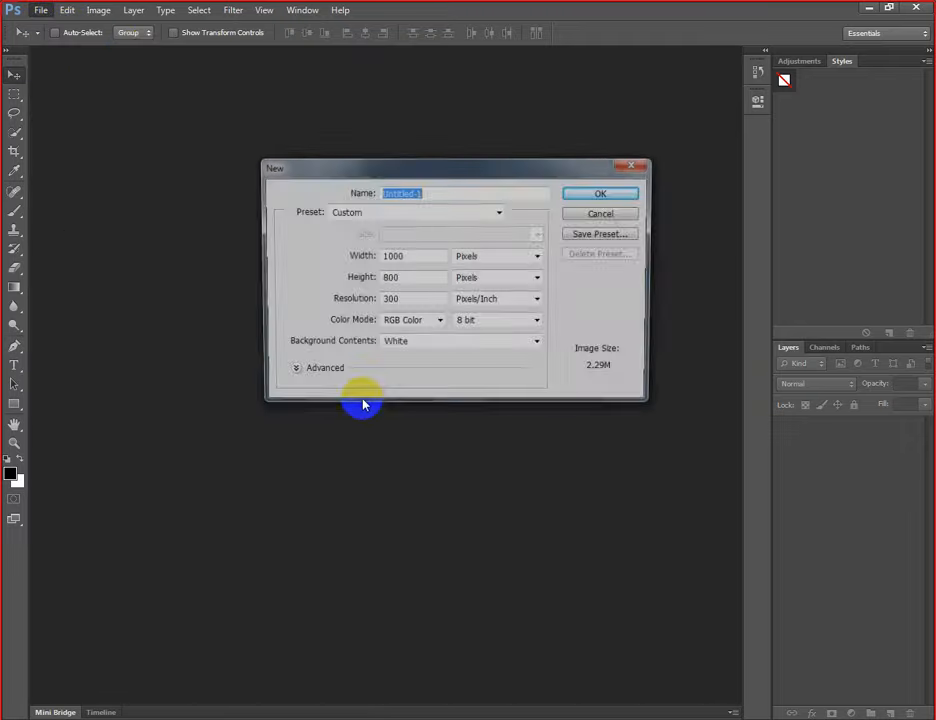
{"action": "left_click", "coordinate": [412, 343]}
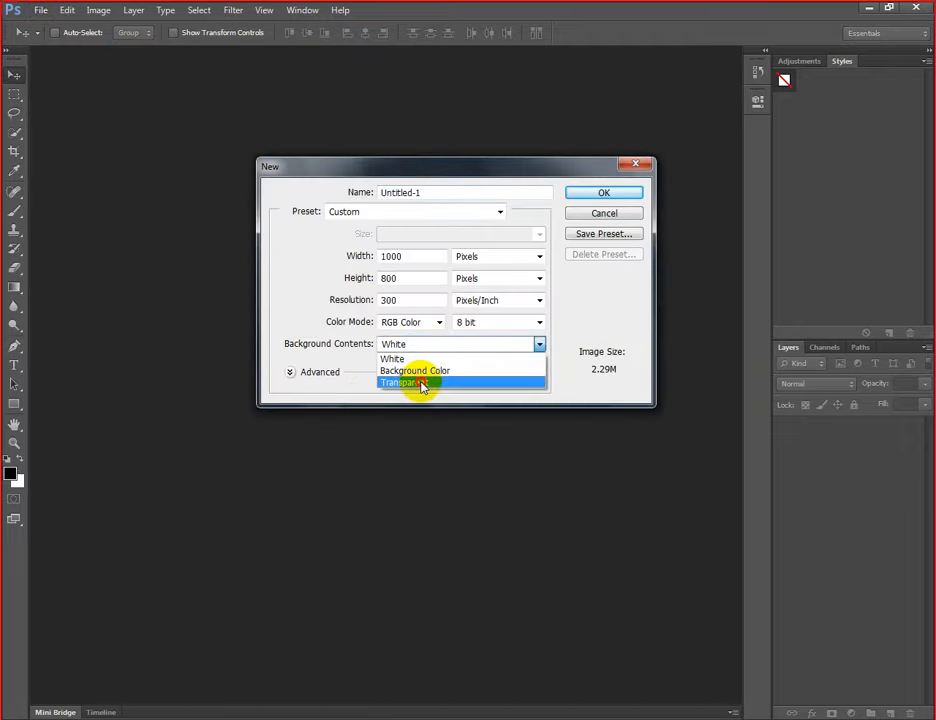
{"action": "left_click", "coordinate": [424, 382]}
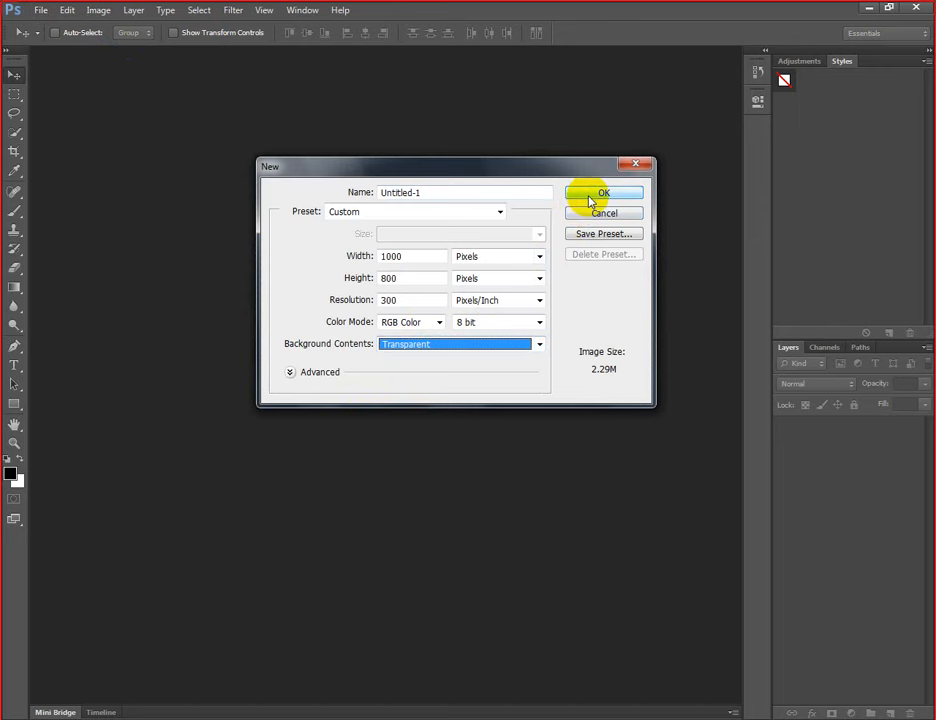
{"action": "left_click", "coordinate": [590, 199]}
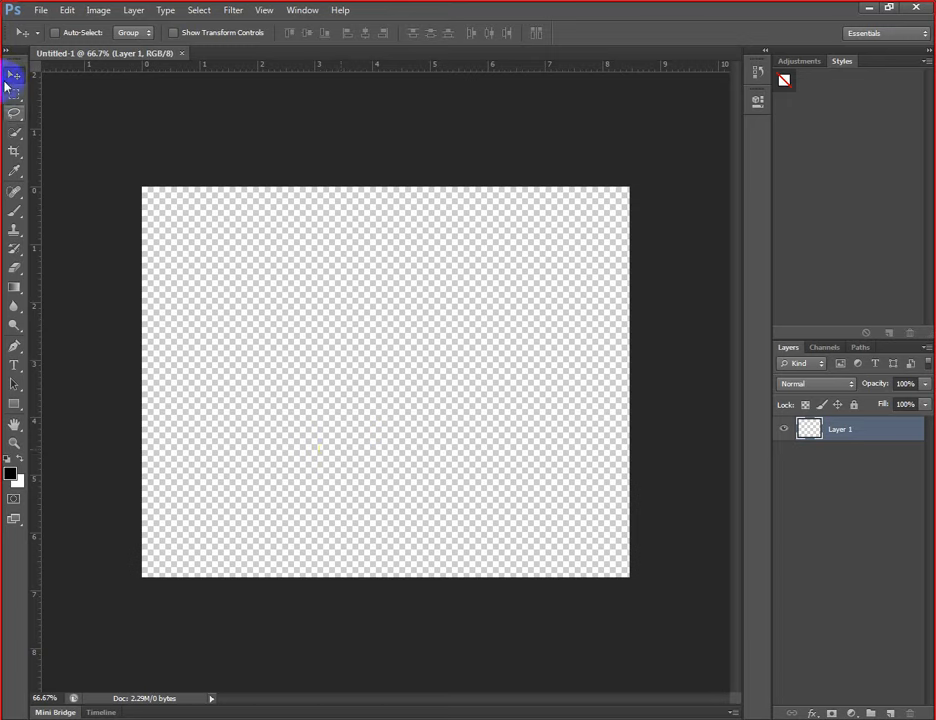
- Browse for an image to open in the Images folder inside Designing work on Local Disk (D:)
{"action": "left_click", "coordinate": [40, 12]}
{"action": "left_click", "coordinate": [160, 168]}
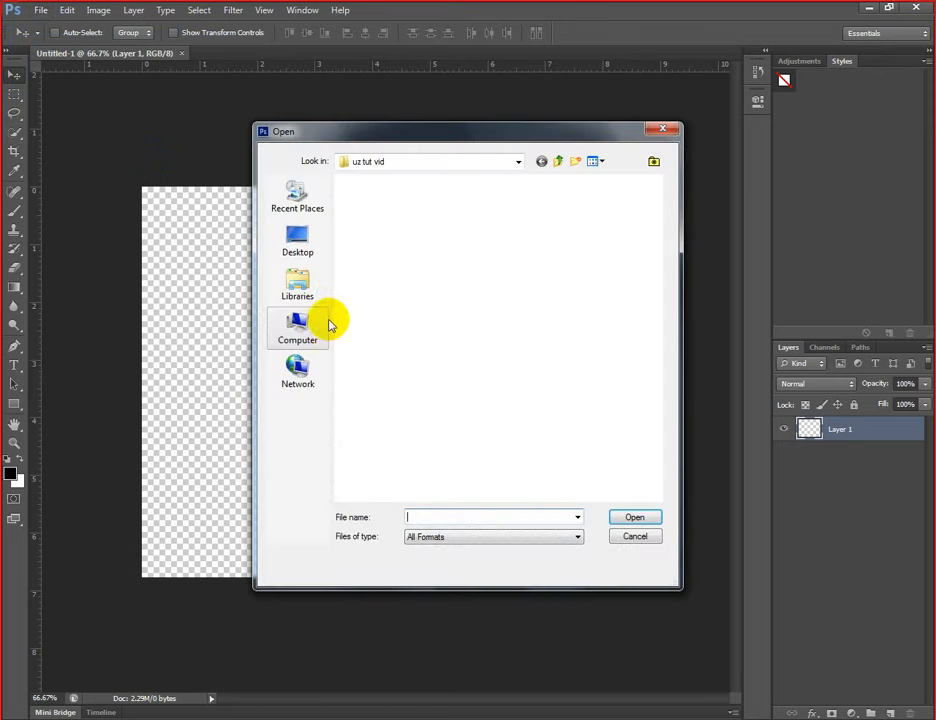
{"action": "left_click", "coordinate": [321, 327]}
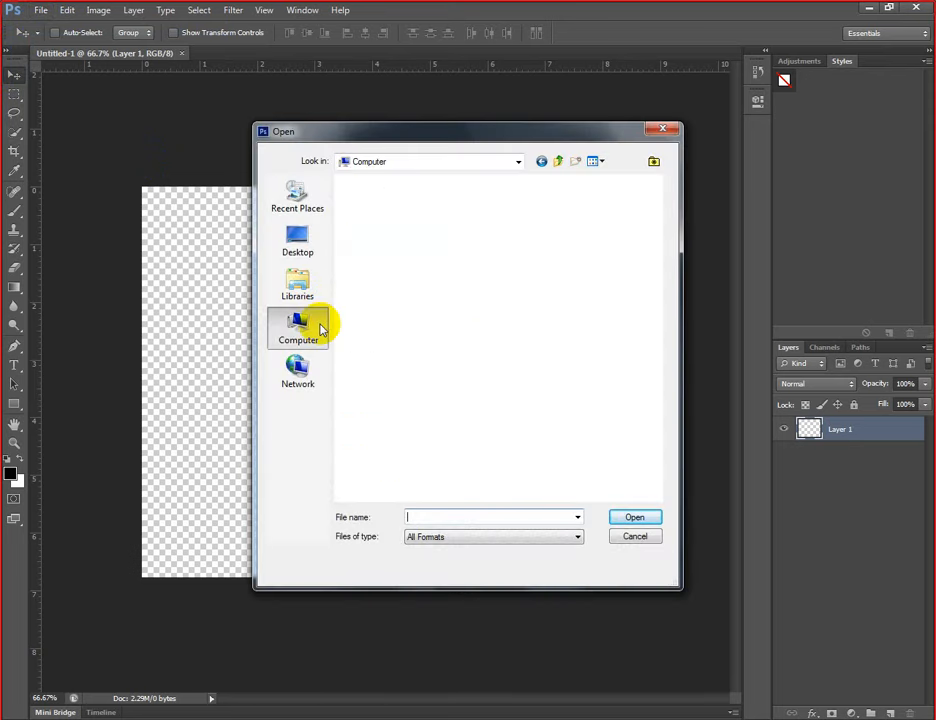
{"action": "left_click", "coordinate": [437, 254]}
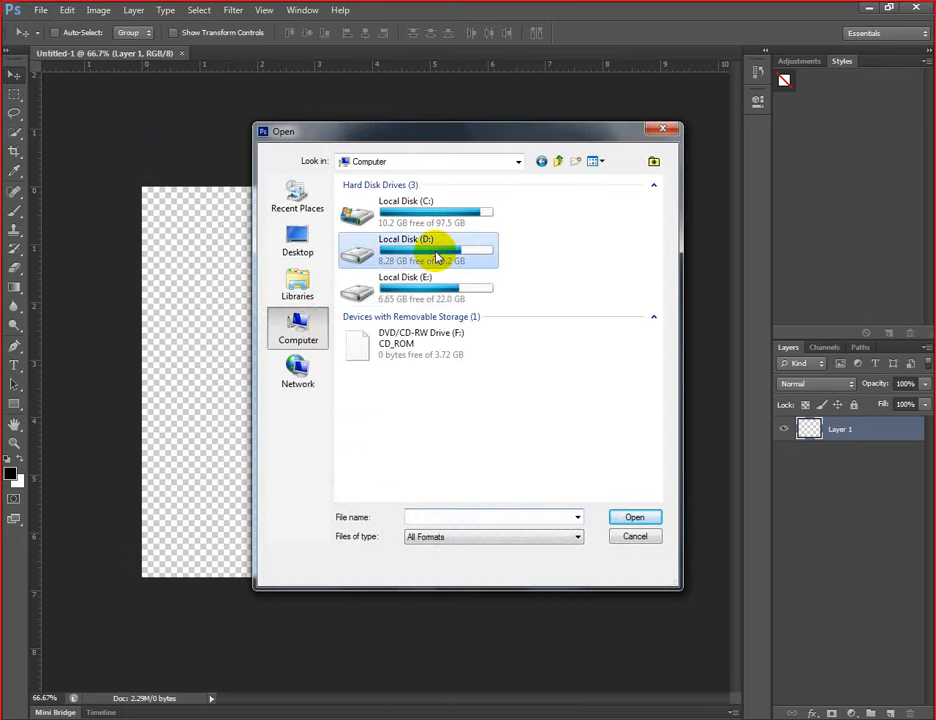
{"action": "double_click", "coordinate": [437, 254]}
{"action": "double_click", "coordinate": [459, 209]}
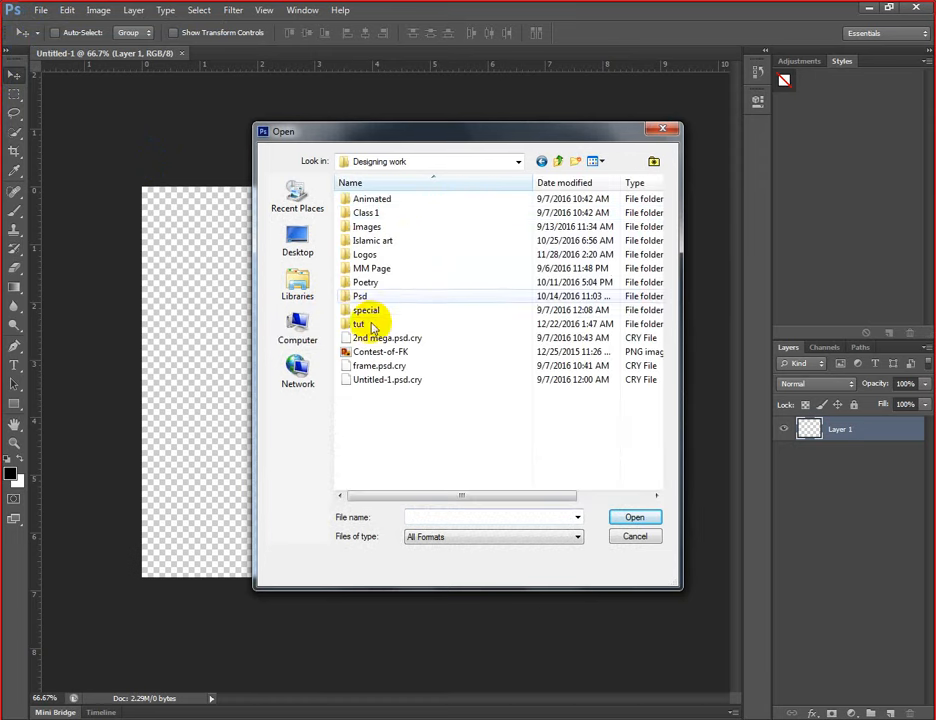
{"action": "double_click", "coordinate": [393, 228]}
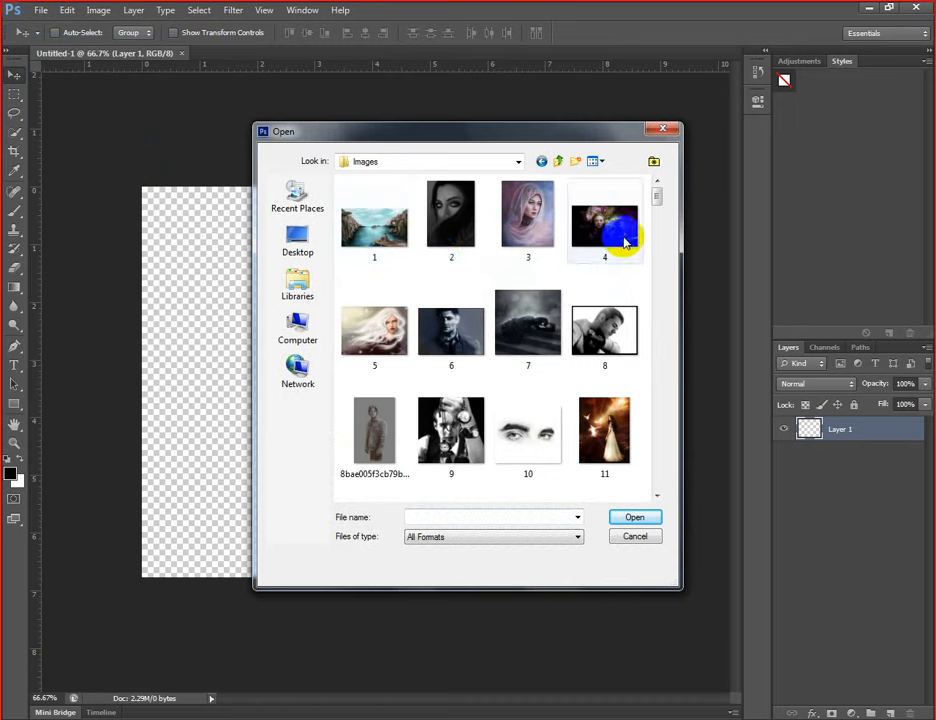
- Open image 146 and convert its locked Background into an editable layer with the default settings
{"action": "left_click_drag", "start_coordinate": [657, 196], "coordinate": [660, 426]}
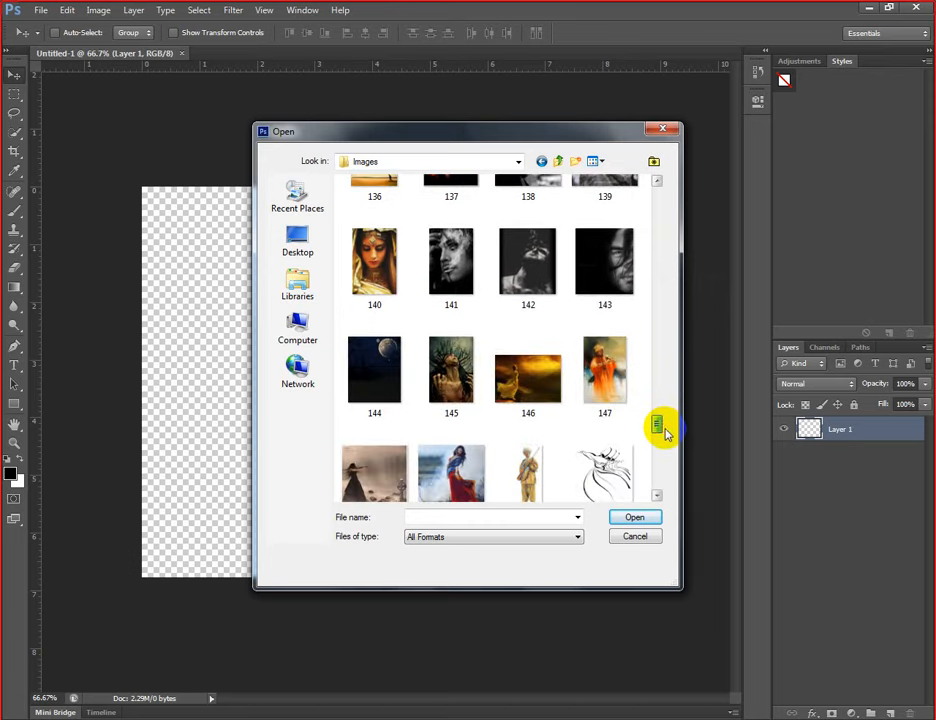
{"action": "left_click", "coordinate": [500, 378]}
{"action": "left_click", "coordinate": [613, 521]}
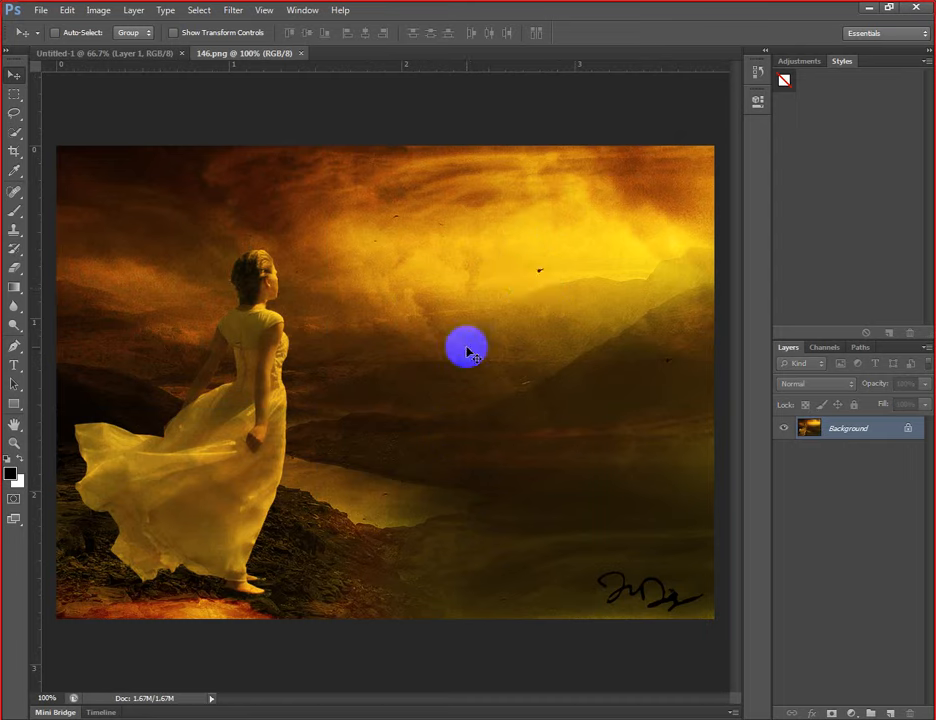
{"action": "double_click", "coordinate": [882, 437]}
{"action": "left_click", "coordinate": [589, 239]}
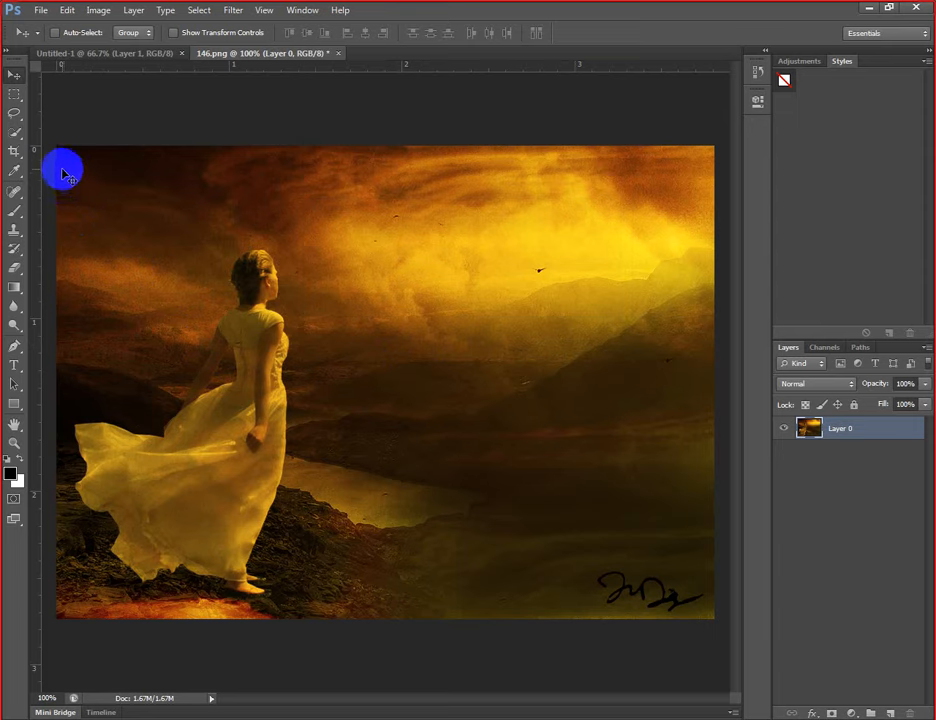
- Free-transform the image layer to roughly half its width and about 103% height, and apply the transformation
{"action": "key", "text": "ctrl+t"}
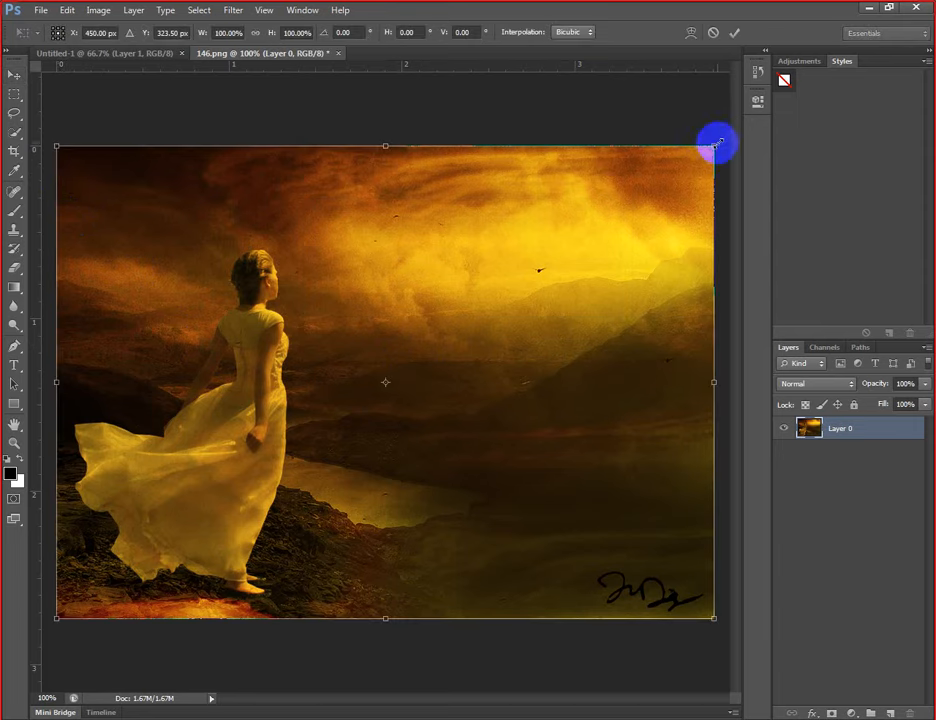
{"action": "left_click_drag", "start_coordinate": [716, 145], "coordinate": [461, 310]}
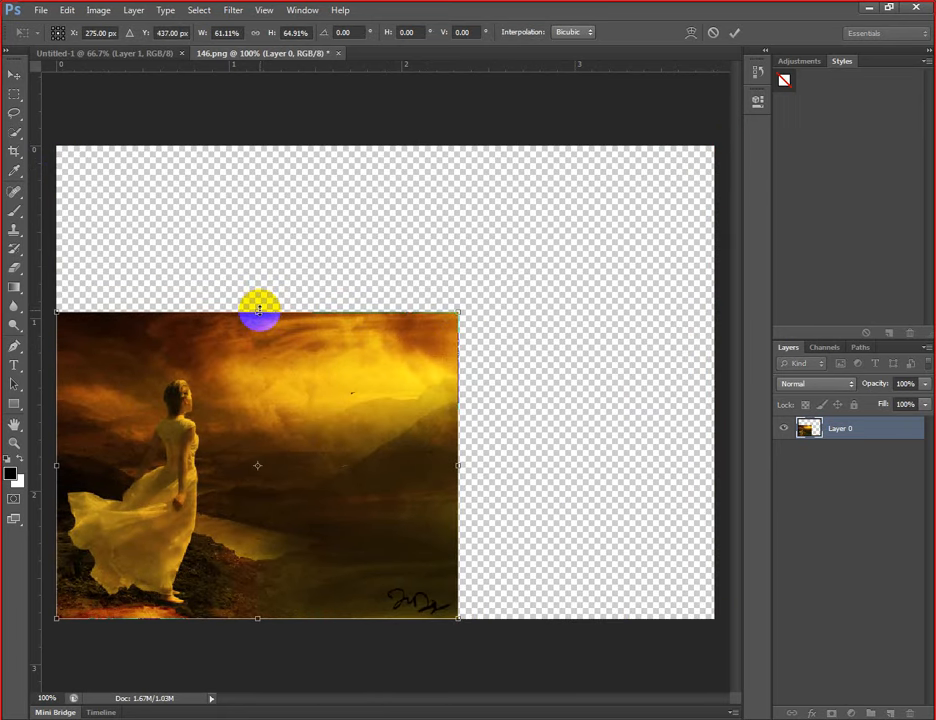
{"action": "left_click", "coordinate": [258, 312]}
{"action": "left_click_drag", "start_coordinate": [258, 312], "coordinate": [267, 131]}
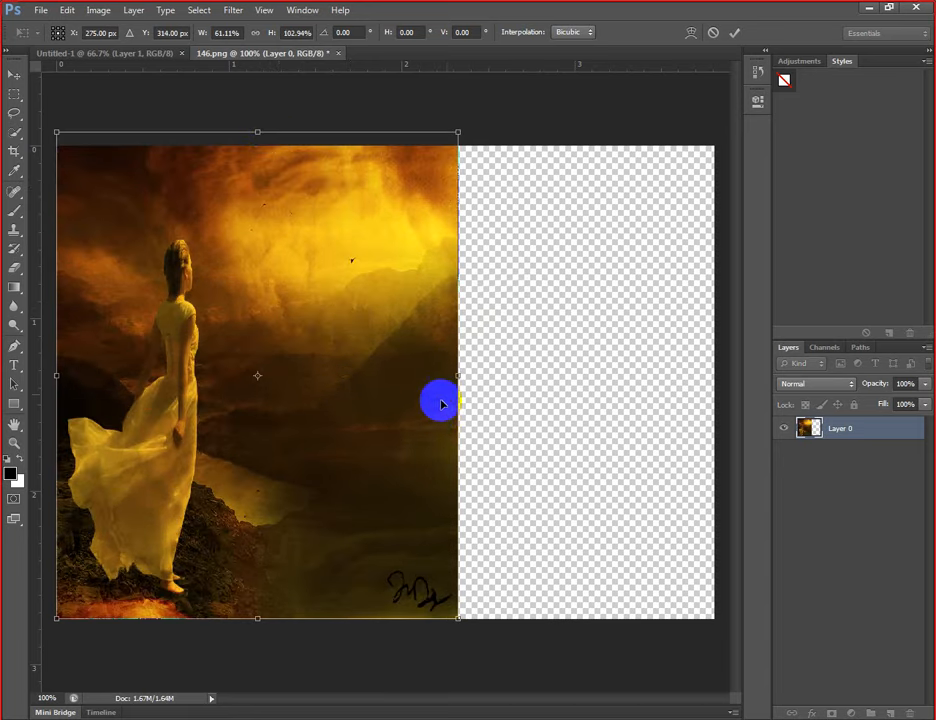
{"action": "left_click_drag", "start_coordinate": [459, 376], "coordinate": [366, 378]}
{"action": "left_click", "coordinate": [734, 32]}
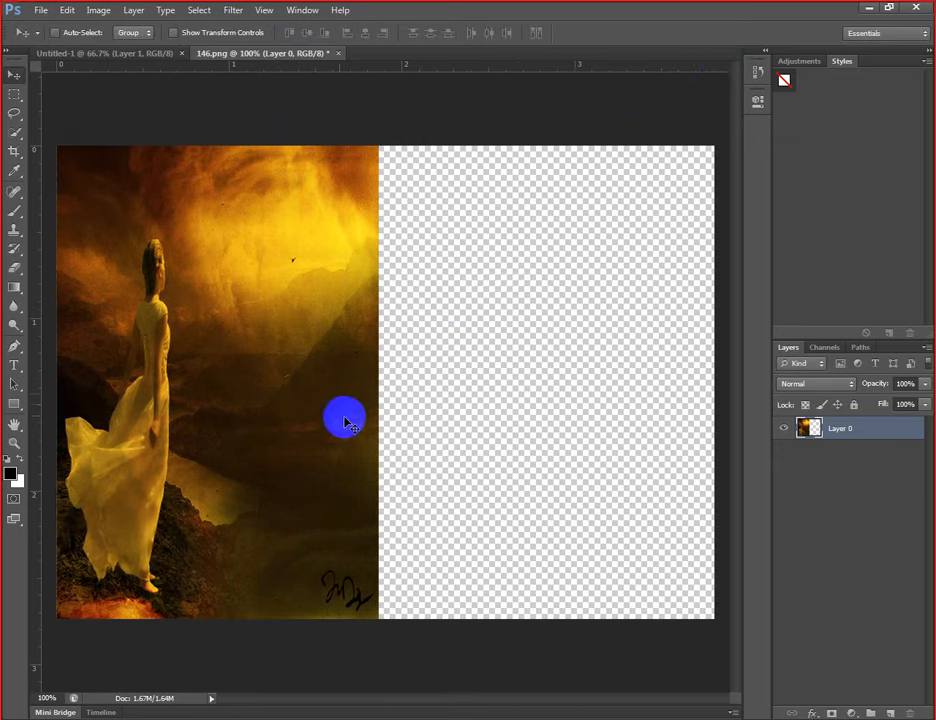
- Shift the narrowed image slightly right and back to the canvas's left edge, and undo the moves and the transformation
{"action": "left_click", "coordinate": [216, 378]}
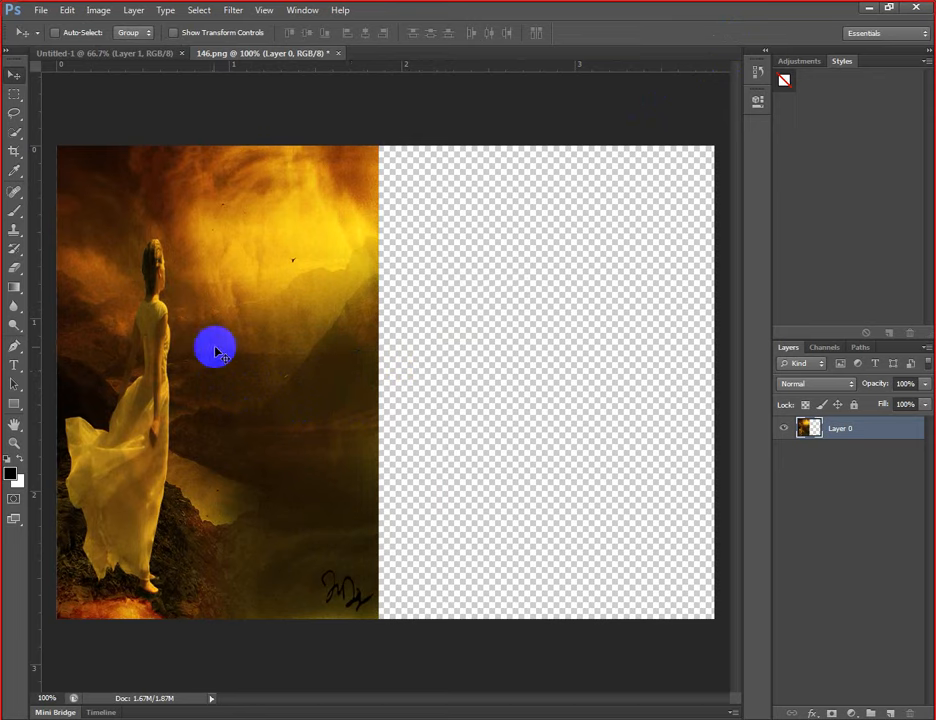
{"action": "left_click_drag", "start_coordinate": [213, 350], "coordinate": [224, 353]}
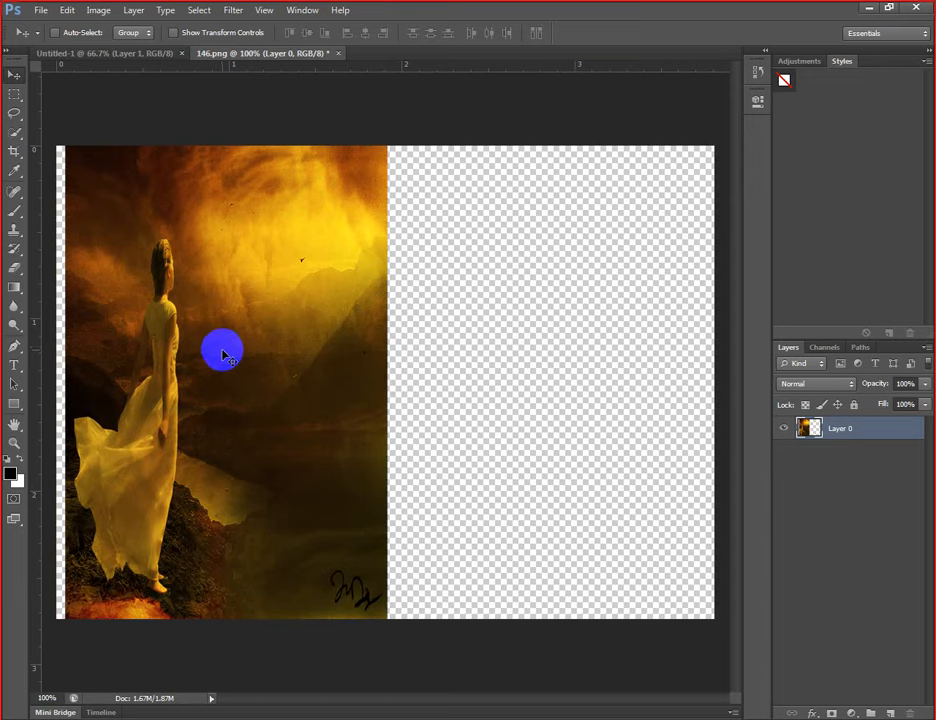
{"action": "left_click_drag", "start_coordinate": [223, 353], "coordinate": [217, 356]}
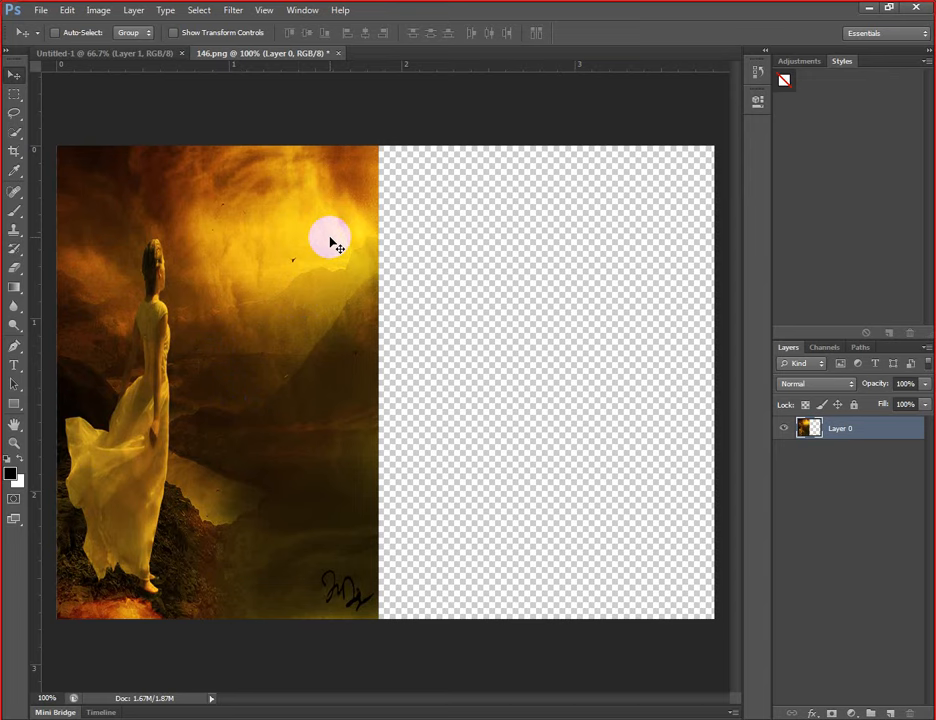
{"action": "key", "text": "ctrl+z"}
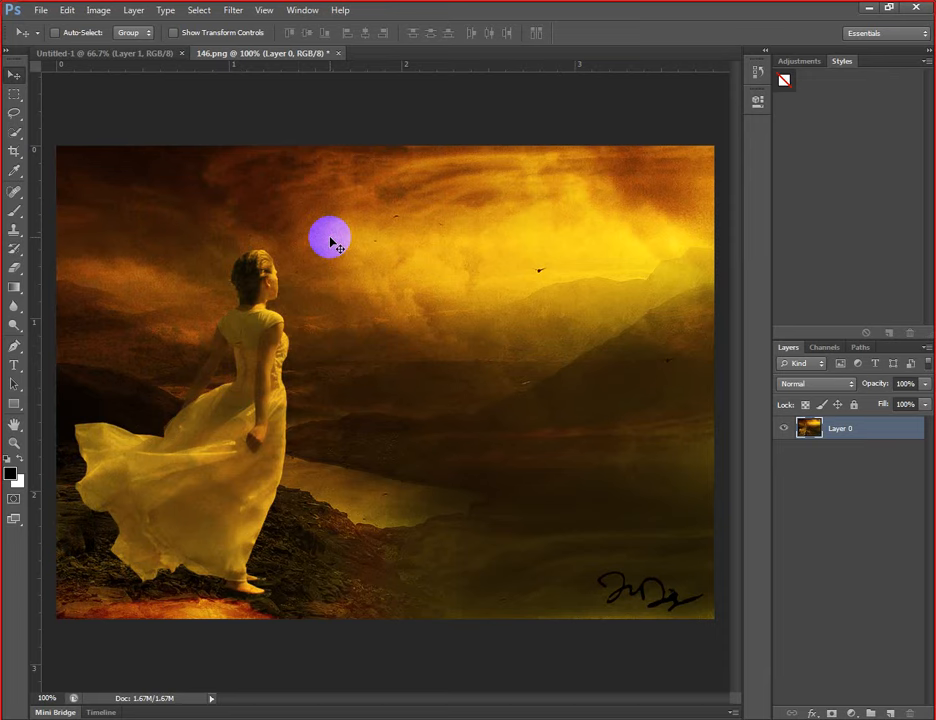
{"action": "key", "text": "ctrl+t"}
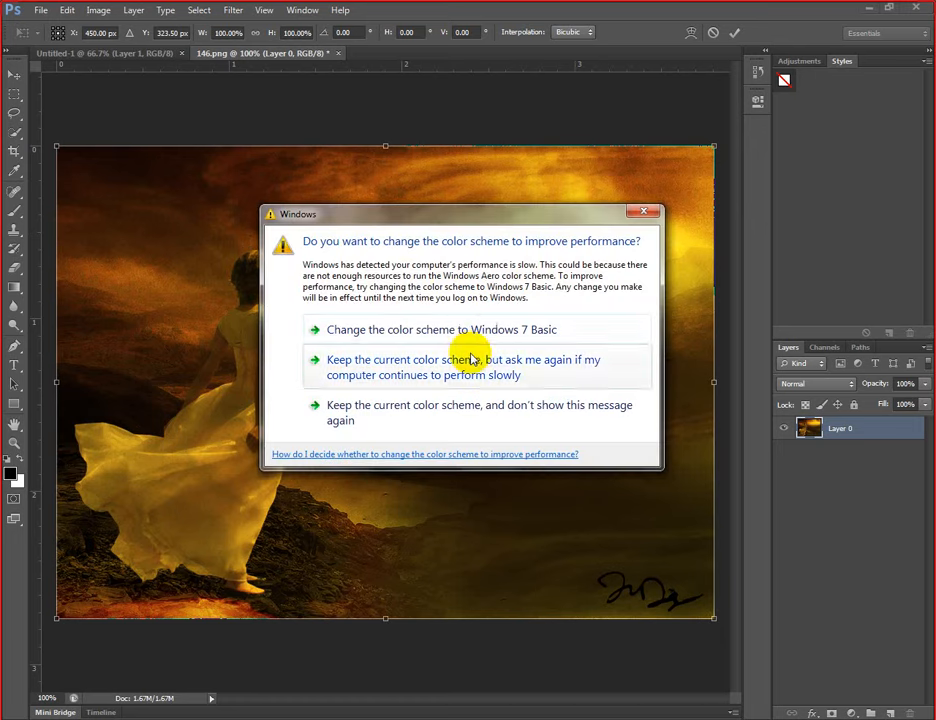
{"action": "left_click", "coordinate": [642, 211]}
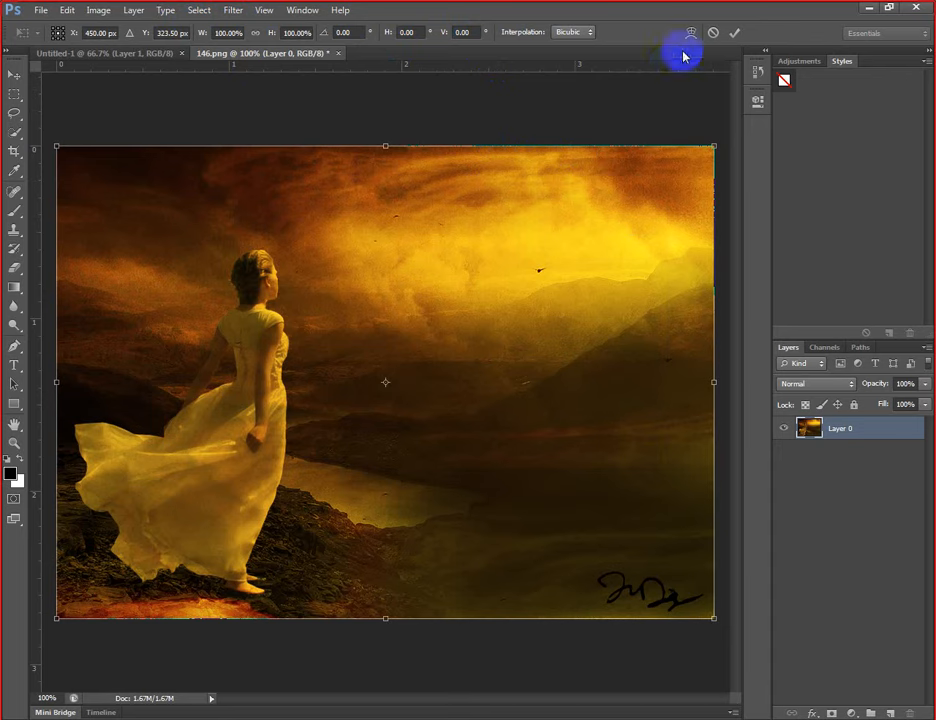
{"action": "left_click", "coordinate": [712, 33]}
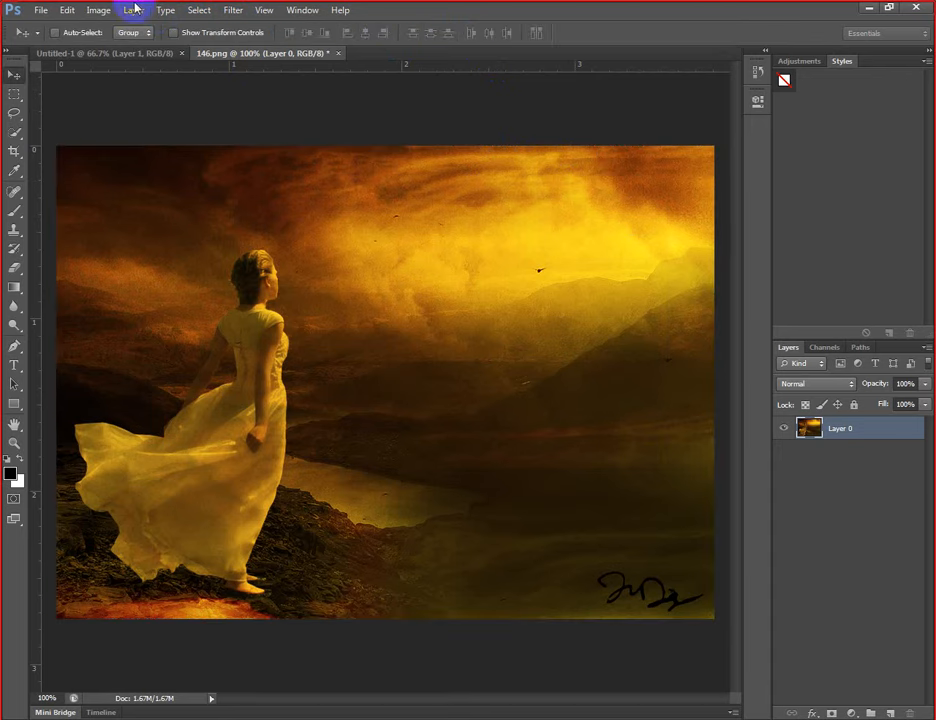
- Scale the image layer proportionally around its centre to about 55% with Free Transform and apply it
{"action": "left_click", "coordinate": [75, 11]}
{"action": "mouse_move", "coordinate": [88, 10]}
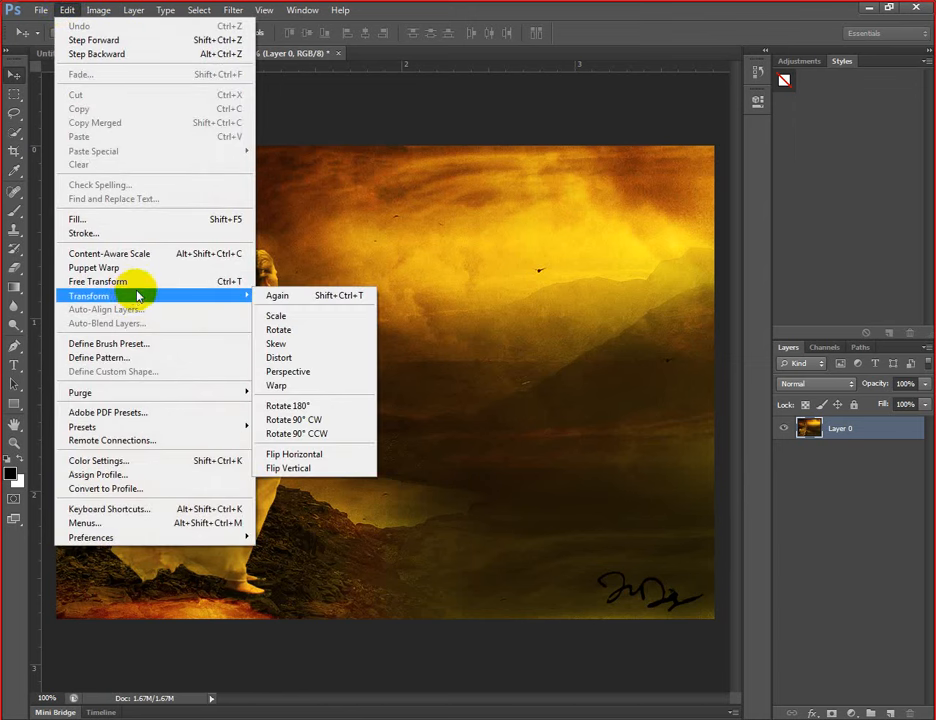
{"action": "left_click", "coordinate": [140, 281]}
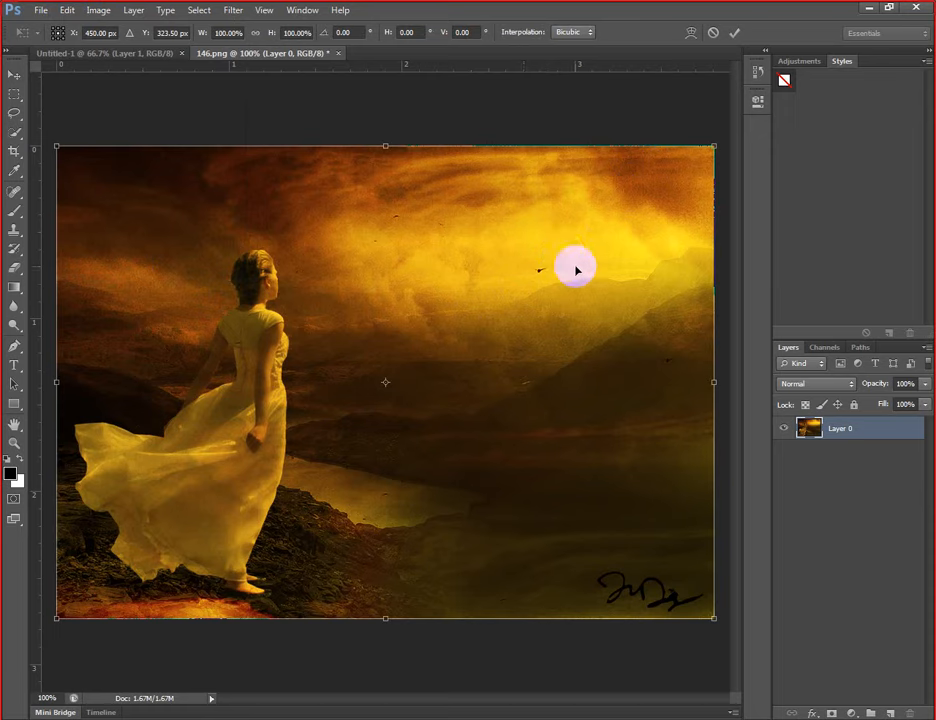
{"action": "left_click_drag", "start_coordinate": [710, 148], "coordinate": [560, 246]}
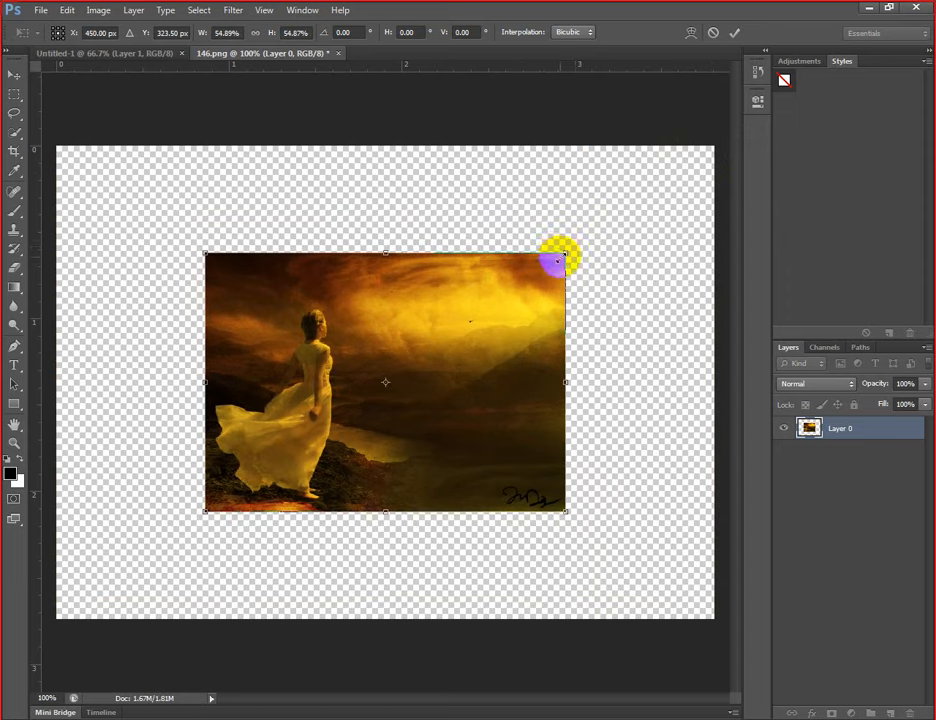
{"action": "left_click", "coordinate": [736, 33]}
- Move the reduced image to the canvas's top-left and bottom-left corners, and undo back to the full-size image
{"action": "mouse_move", "coordinate": [485, 366]}
{"action": "left_mouse_down"}
{"action": "mouse_move", "coordinate": [407, 363]}
{"action": "mouse_move", "coordinate": [332, 277]}
{"action": "left_mouse_up"}
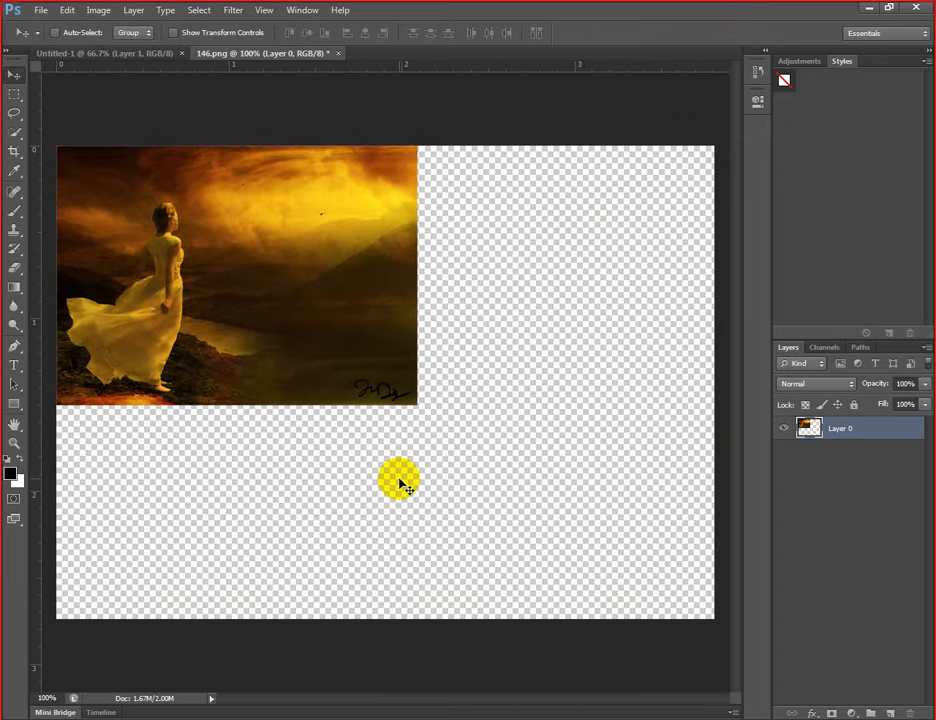
{"action": "left_click_drag", "start_coordinate": [328, 342], "coordinate": [324, 550]}
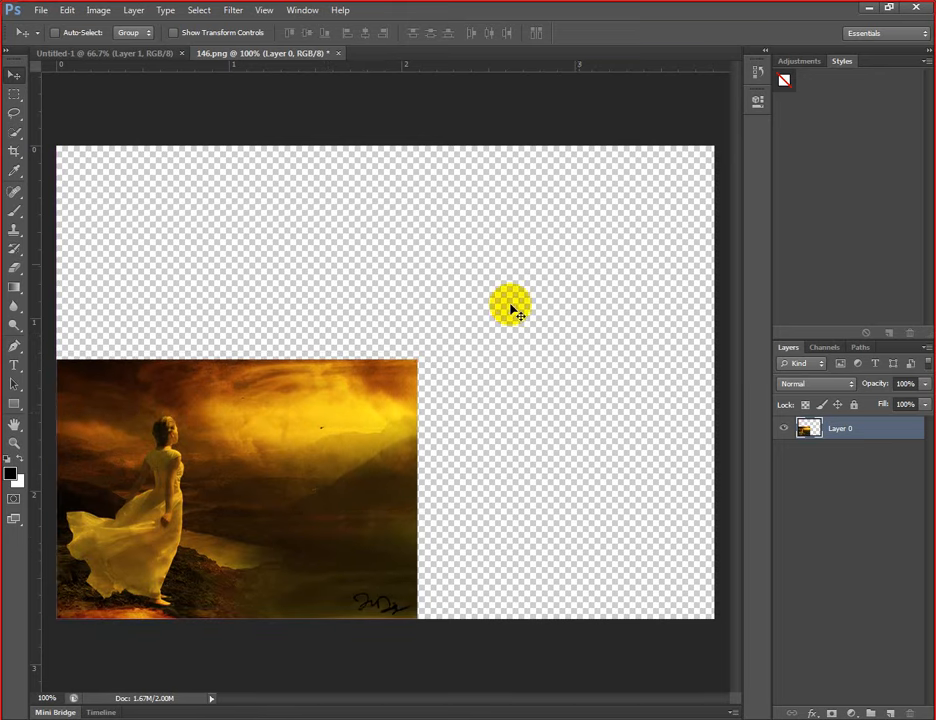
{"action": "left_click_drag", "start_coordinate": [402, 376], "coordinate": [402, 376]}
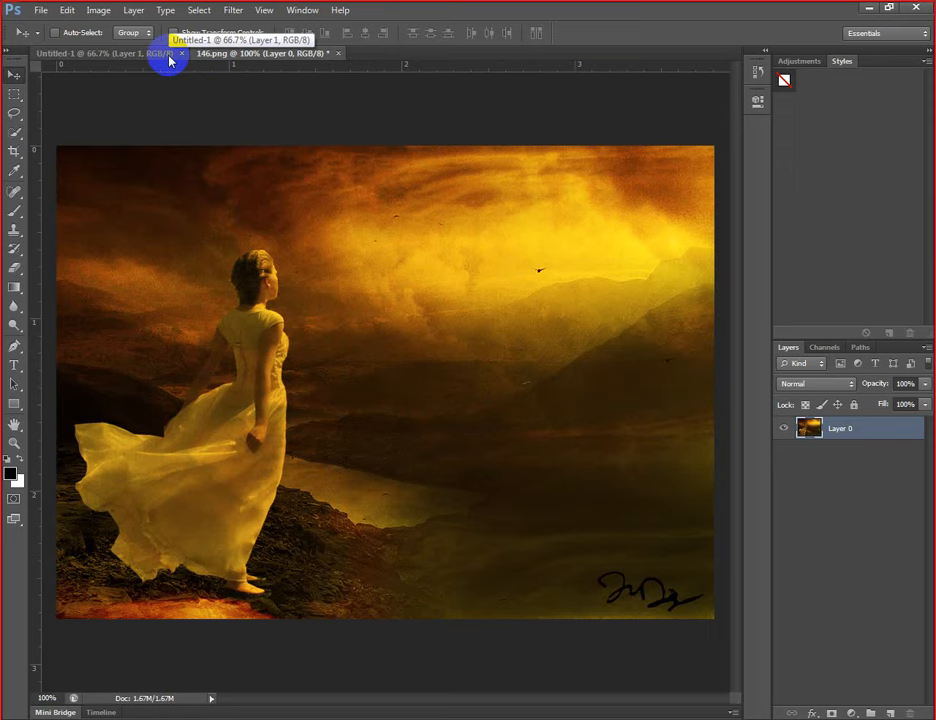
- Copy the image layer into the Untitled-1 document and align it with the canvas's top-left corner
{"action": "left_click_drag", "start_coordinate": [219, 209], "coordinate": [318, 328]}
{"action": "left_click_drag", "start_coordinate": [390, 388], "coordinate": [326, 288]}
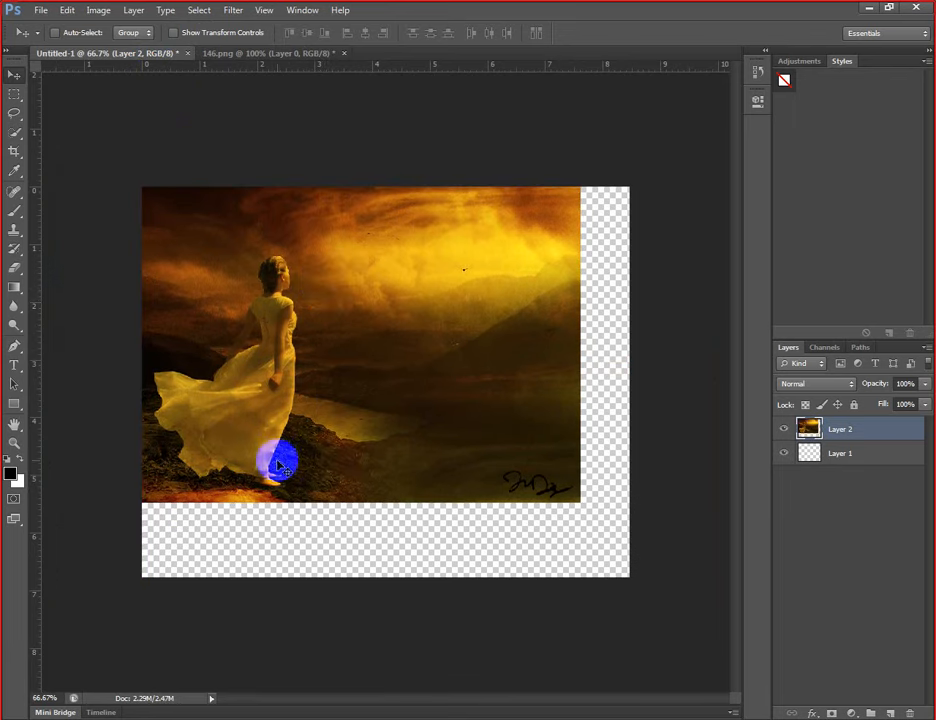
- Scale the image layer proportionally around its centre to about 115% with Free Transform and align it with the canvas's top edge
{"action": "key", "text": "ctrl+t"}
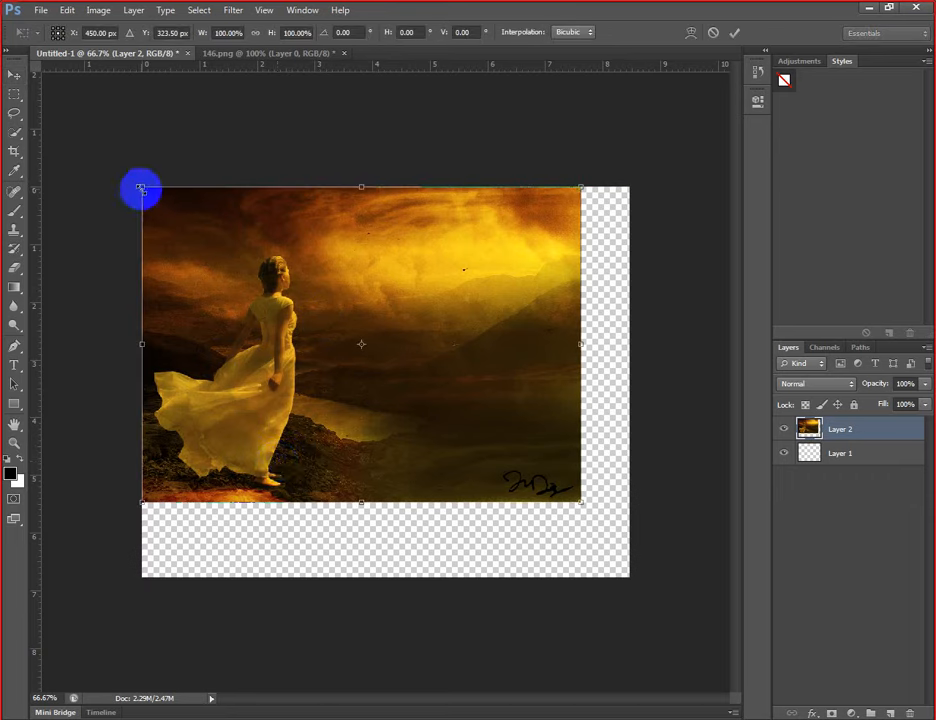
{"action": "left_click", "coordinate": [578, 501]}
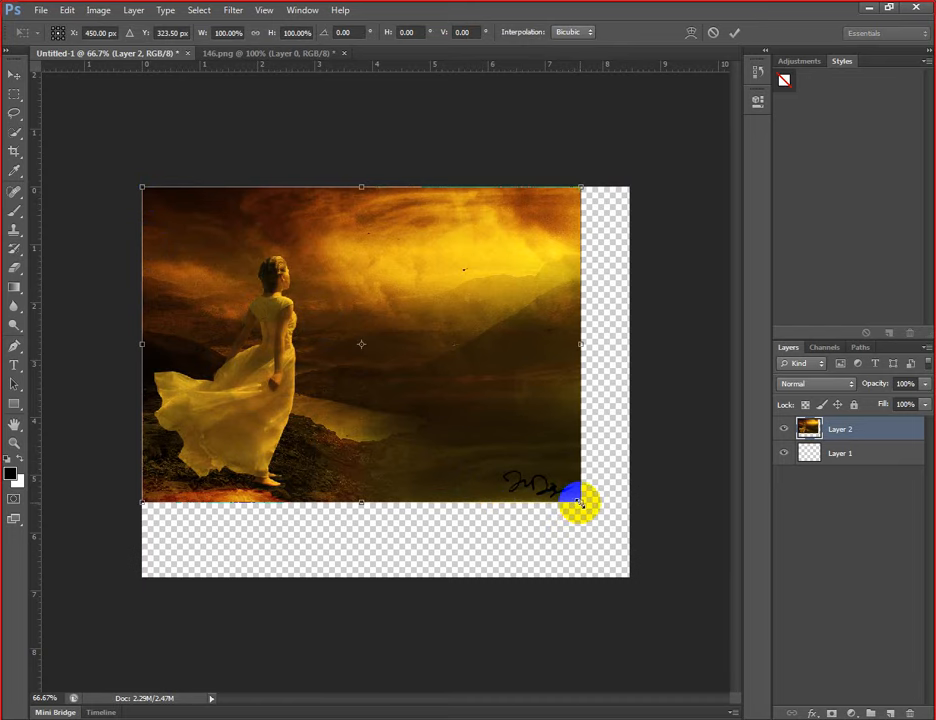
{"action": "left_click_drag", "start_coordinate": [578, 501], "coordinate": [608, 529]}
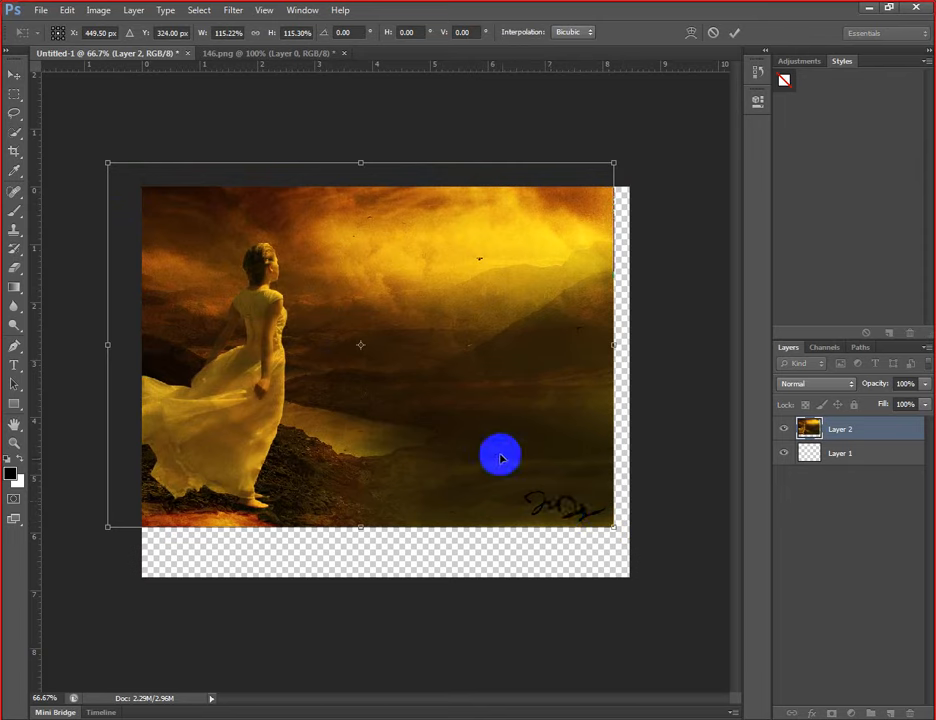
{"action": "left_click_drag", "start_coordinate": [483, 303], "coordinate": [509, 335]}
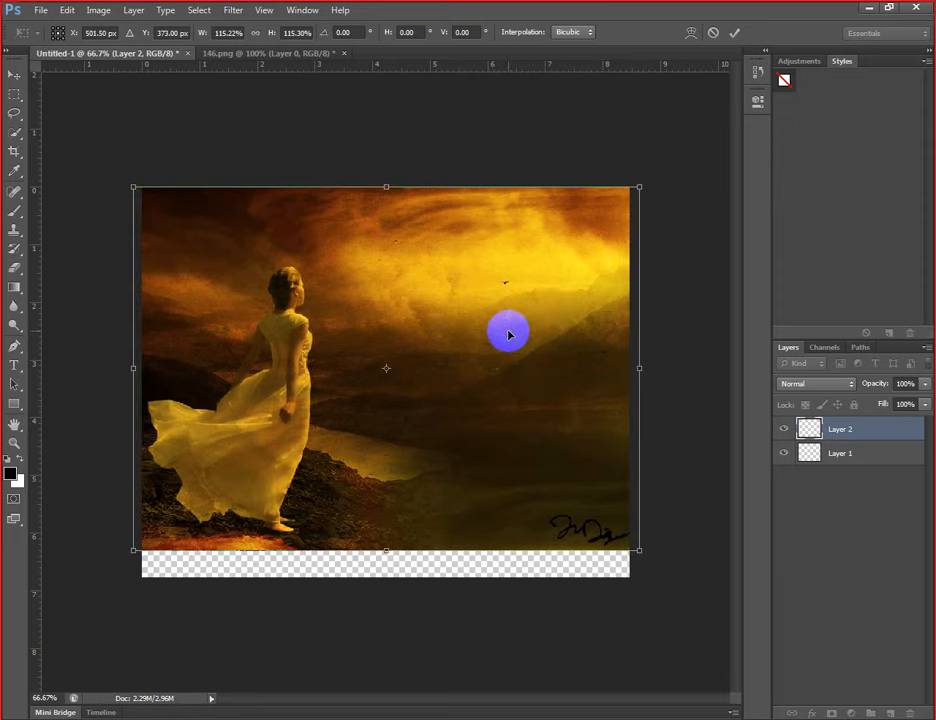
{"action": "left_click", "coordinate": [734, 33]}
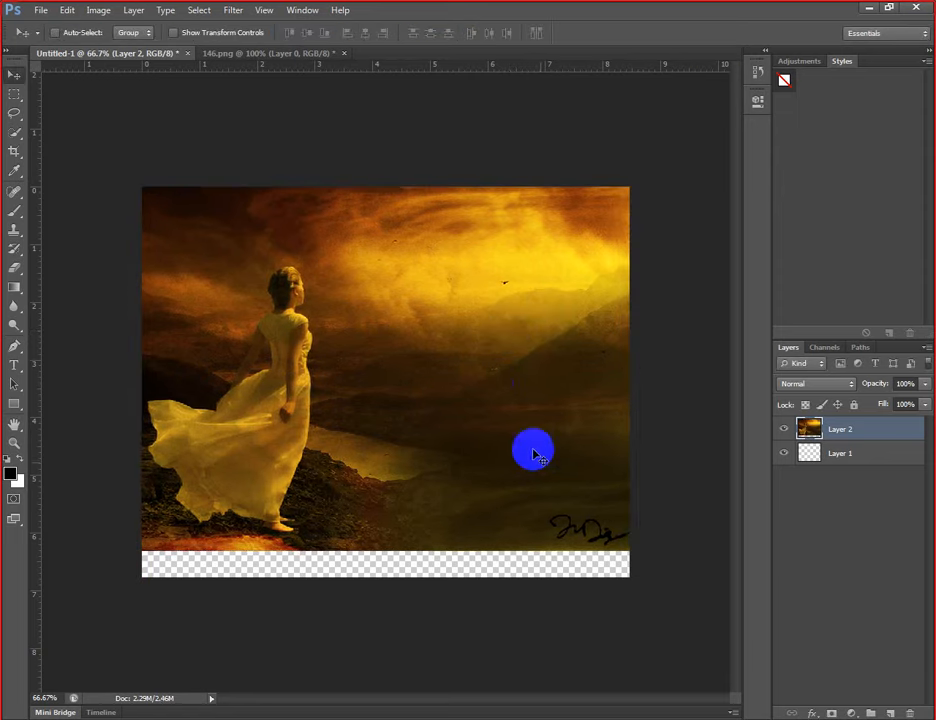
- Move the image to the canvas's bottom edge, enlarge it about 109.5% to cover the whole canvas, and keep the current Windows color scheme
{"action": "left_click_drag", "start_coordinate": [539, 508], "coordinate": [539, 543]}
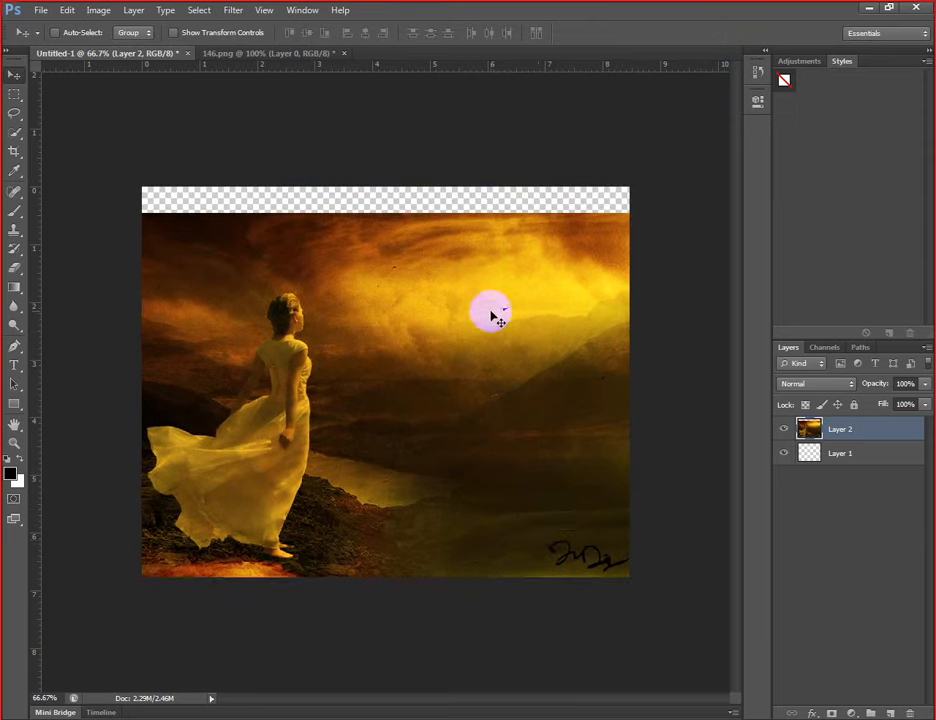
{"action": "key", "text": "ctrl+t"}
{"action": "left_click_drag", "start_coordinate": [640, 214], "coordinate": [663, 198]}
{"action": "left_click_drag", "start_coordinate": [460, 435], "coordinate": [483, 432]}
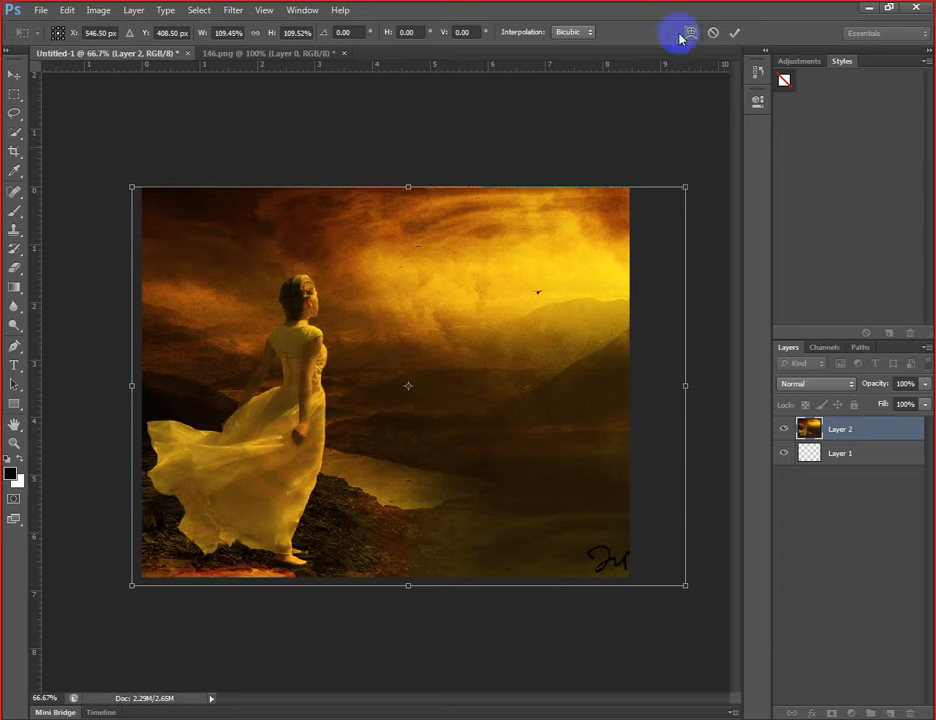
{"action": "left_click", "coordinate": [734, 32]}
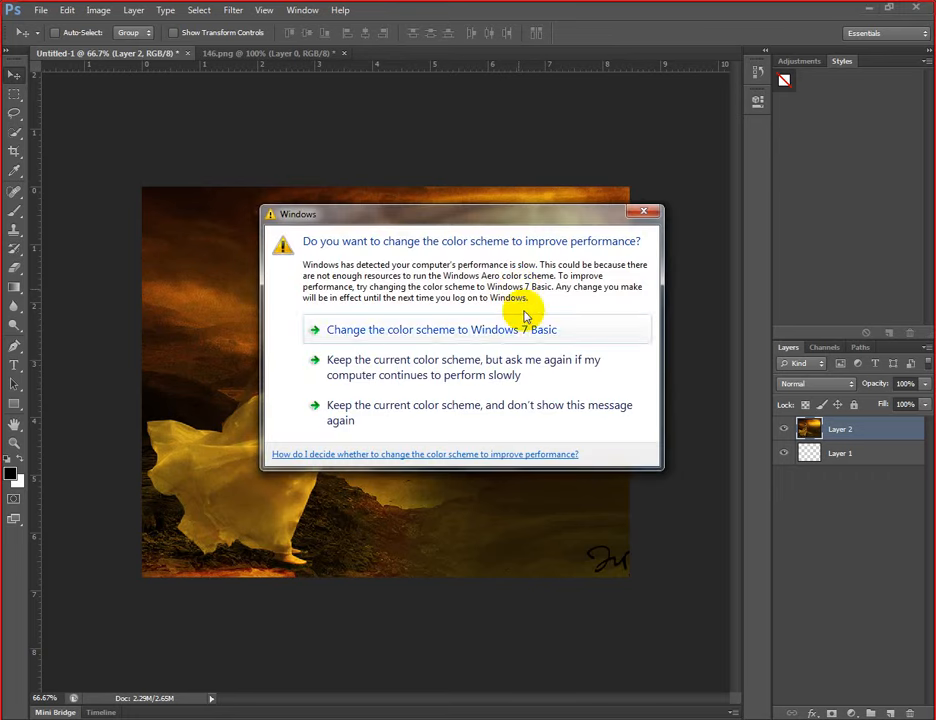
{"action": "left_click", "coordinate": [553, 372]}
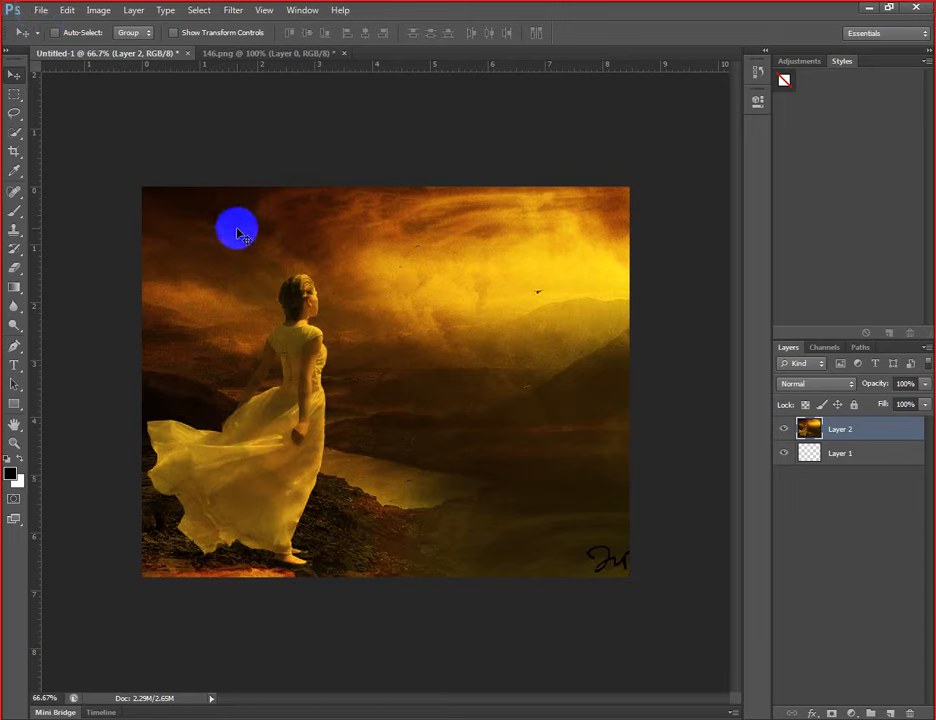
- Start placing a file into the document and browse to the Corner folder inside Stuff on drive D
{"action": "left_click", "coordinate": [42, 11]}
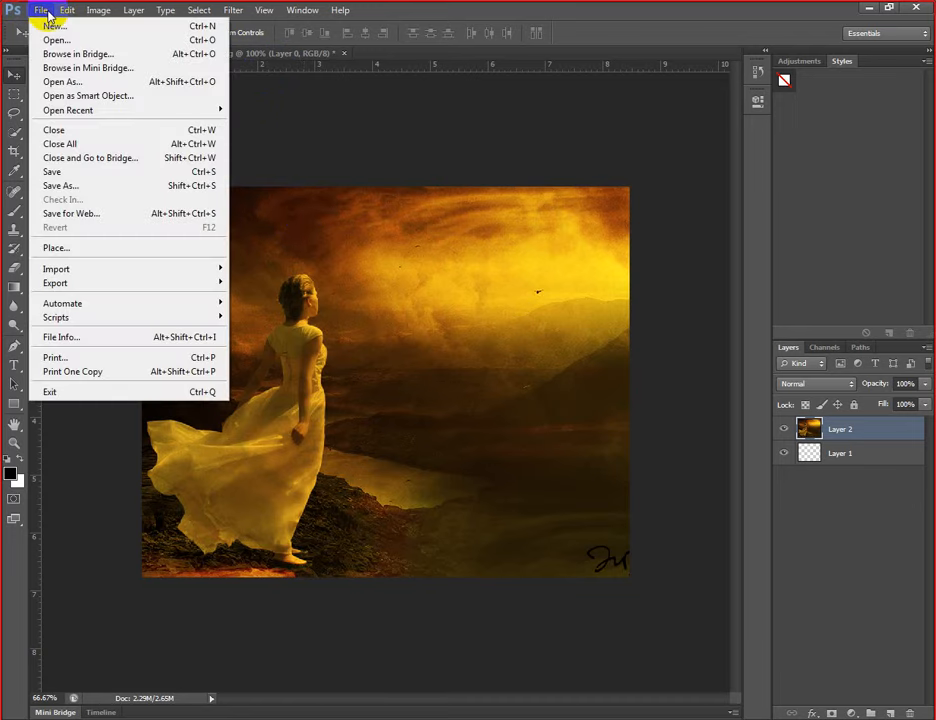
{"action": "left_click", "coordinate": [120, 250]}
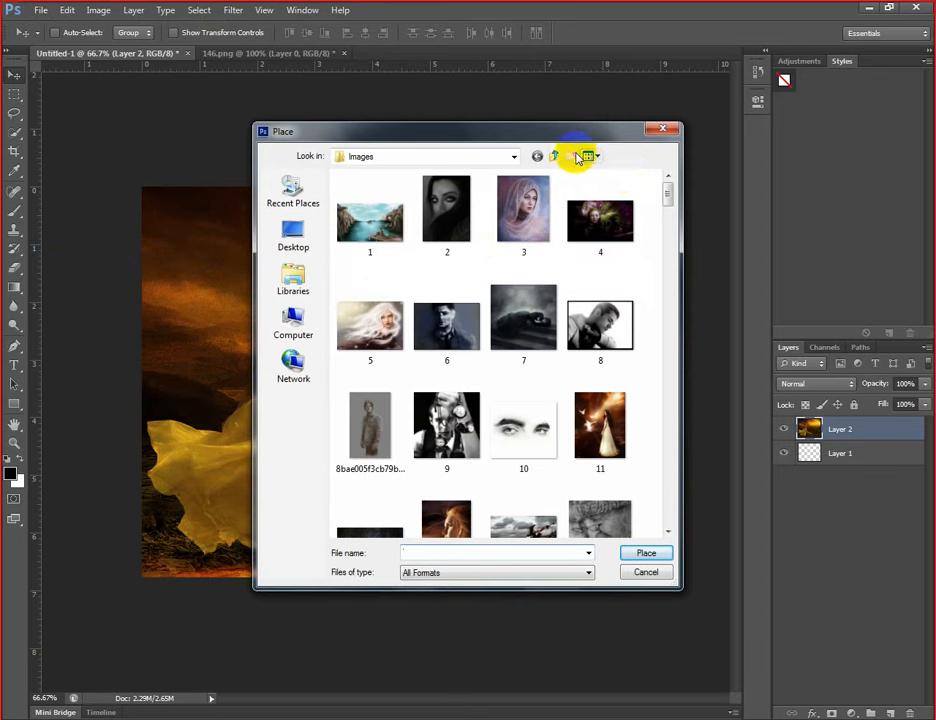
{"action": "left_click", "coordinate": [556, 156]}
{"action": "left_click", "coordinate": [556, 157]}
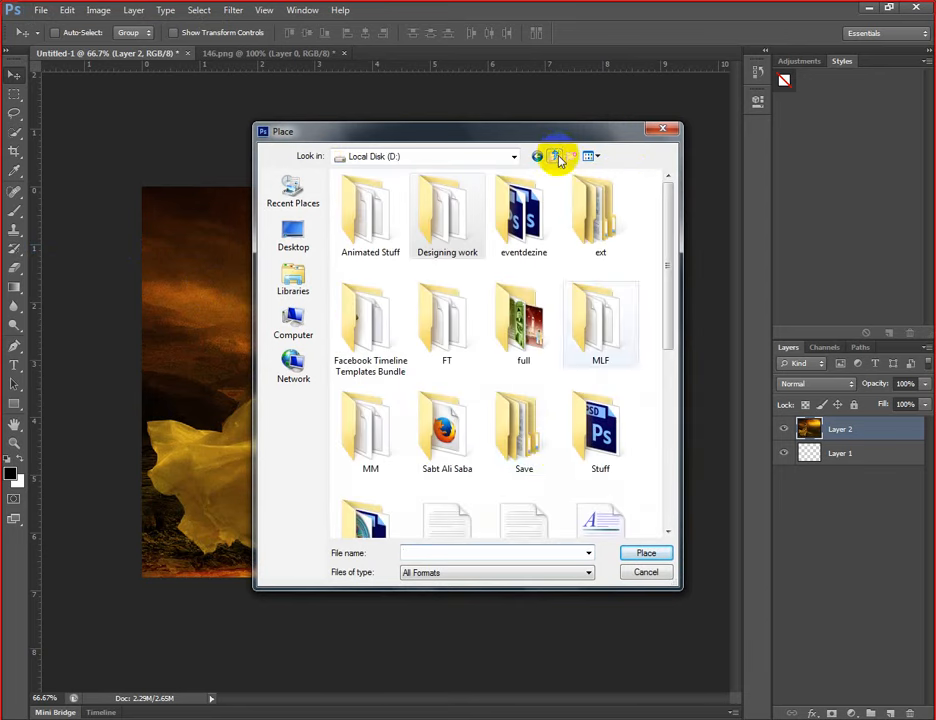
{"action": "double_click", "coordinate": [614, 434]}
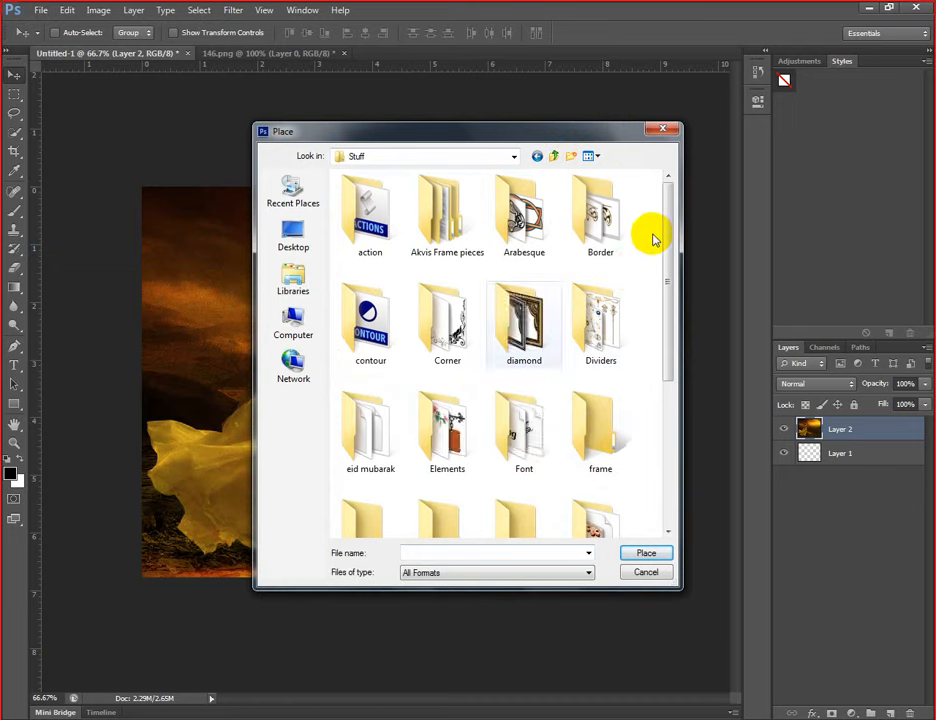
{"action": "double_click", "coordinate": [470, 430]}
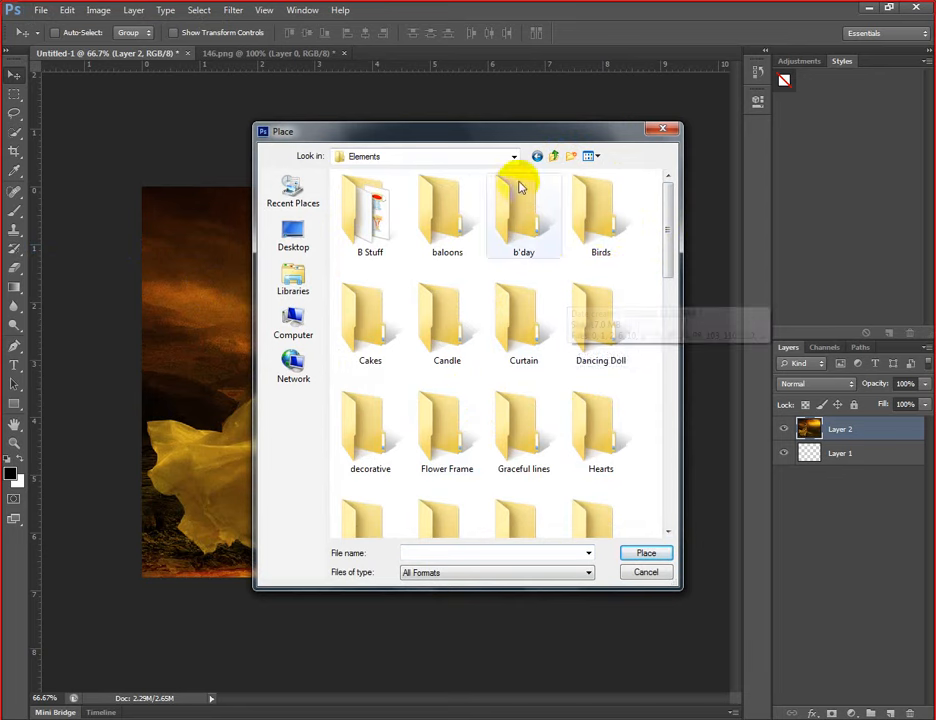
{"action": "left_click", "coordinate": [553, 156]}
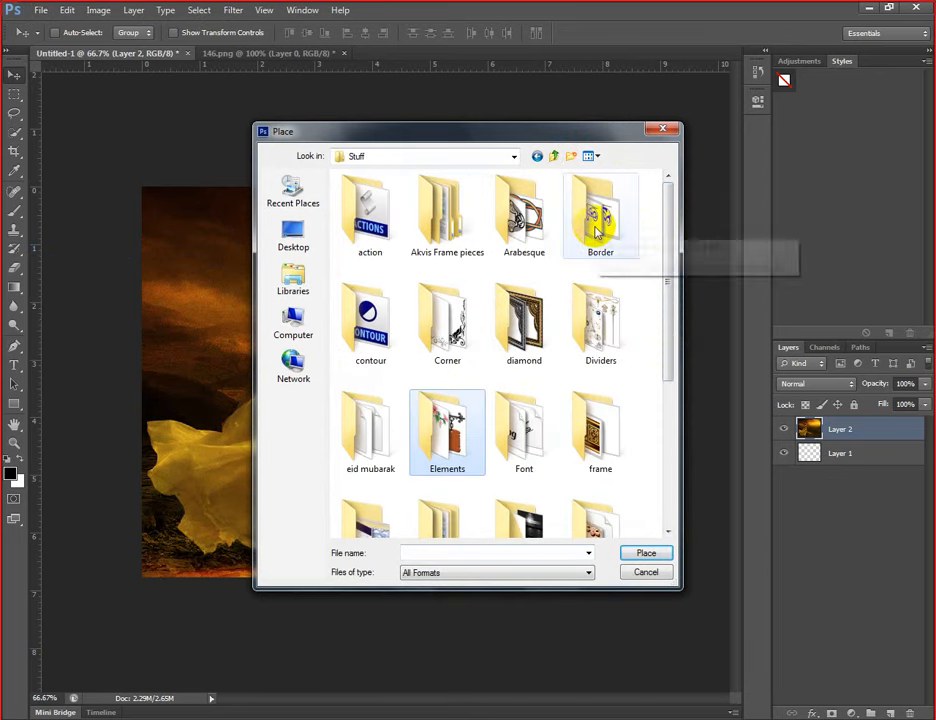
{"action": "double_click", "coordinate": [443, 316]}
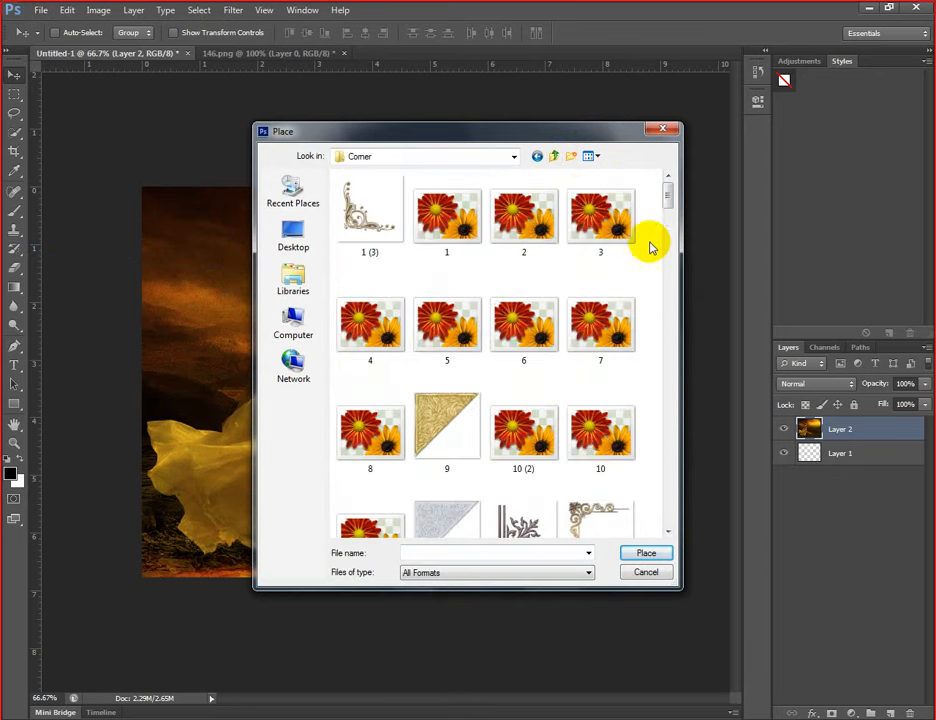
- Place the gold curved corner ornament, file 8, into the document
{"action": "mouse_move", "coordinate": [667, 197]}
{"action": "left_mouse_down"}
{"action": "mouse_move", "coordinate": [667, 225]}
{"action": "mouse_move", "coordinate": [664, 192]}
{"action": "left_mouse_up"}
{"action": "left_click", "coordinate": [465, 441]}
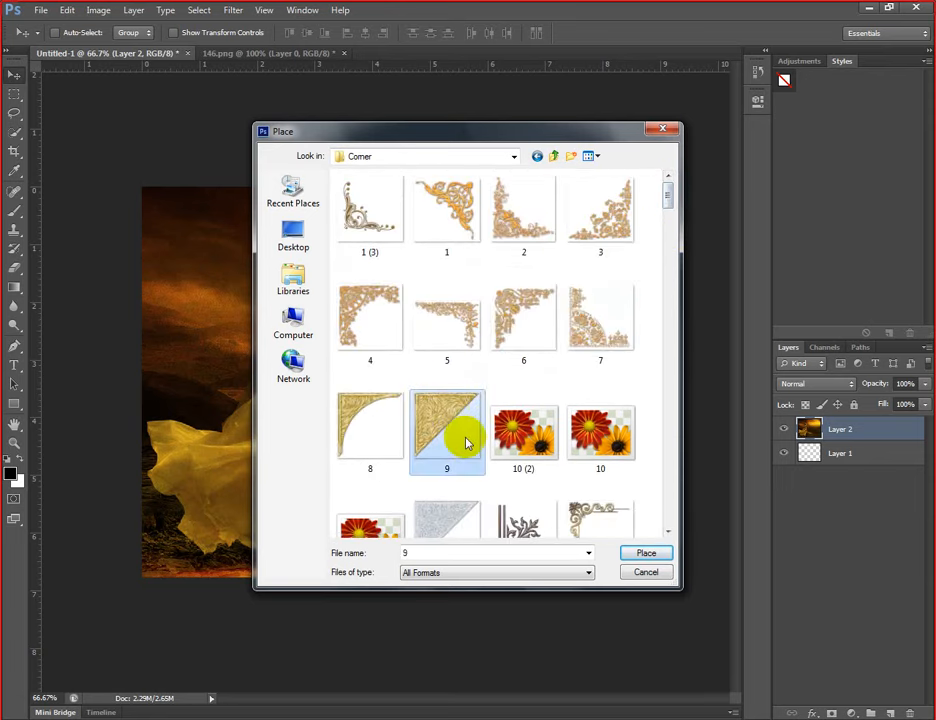
{"action": "left_click", "coordinate": [393, 440]}
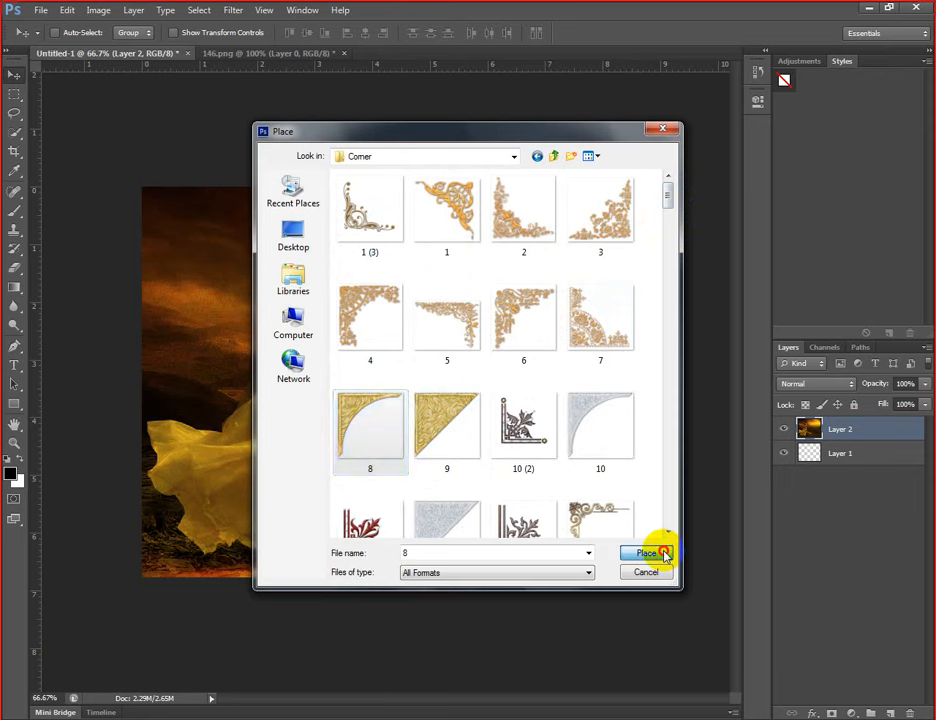
{"action": "left_click", "coordinate": [647, 553]}
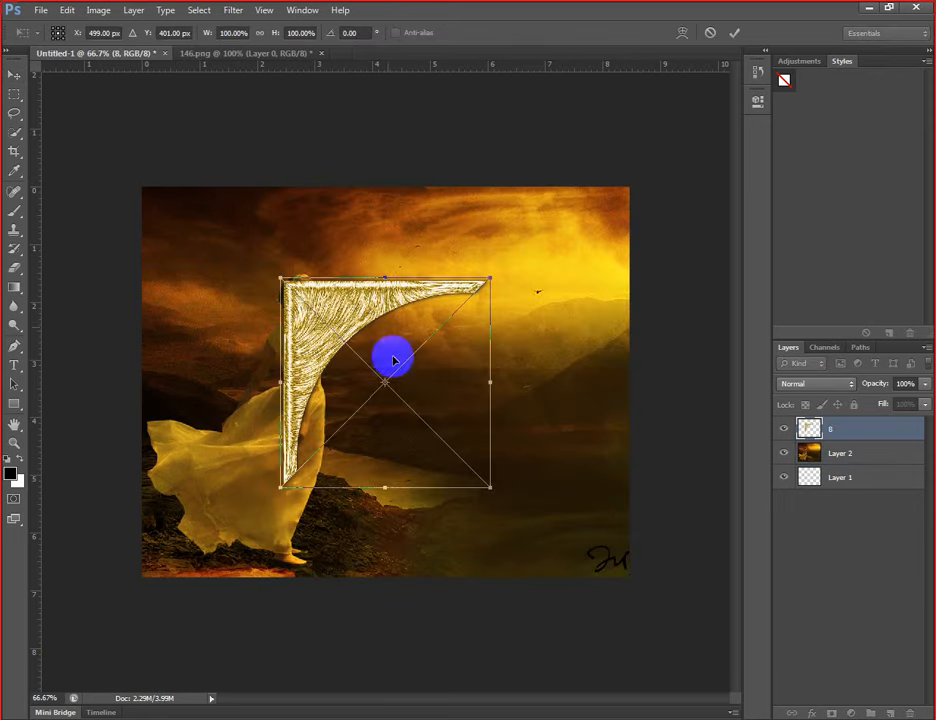
- Scale the placed corner ornament proportionally to about 59%, fit it into the canvas's top-left corner and apply the placement
{"action": "left_click_drag", "start_coordinate": [397, 340], "coordinate": [397, 299]}
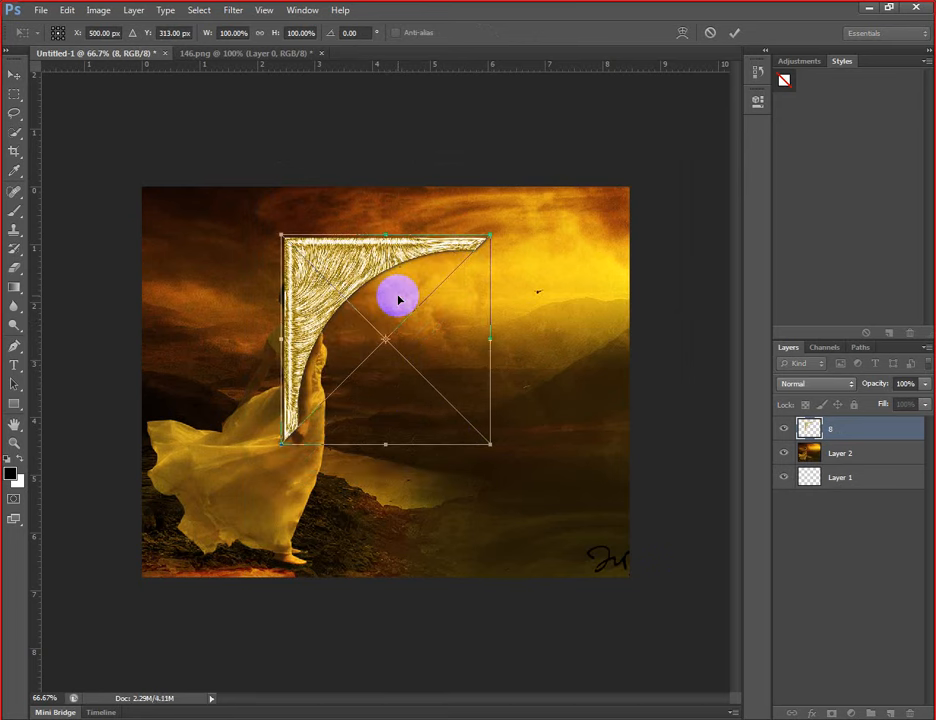
{"action": "left_click_drag", "start_coordinate": [389, 282], "coordinate": [258, 241]}
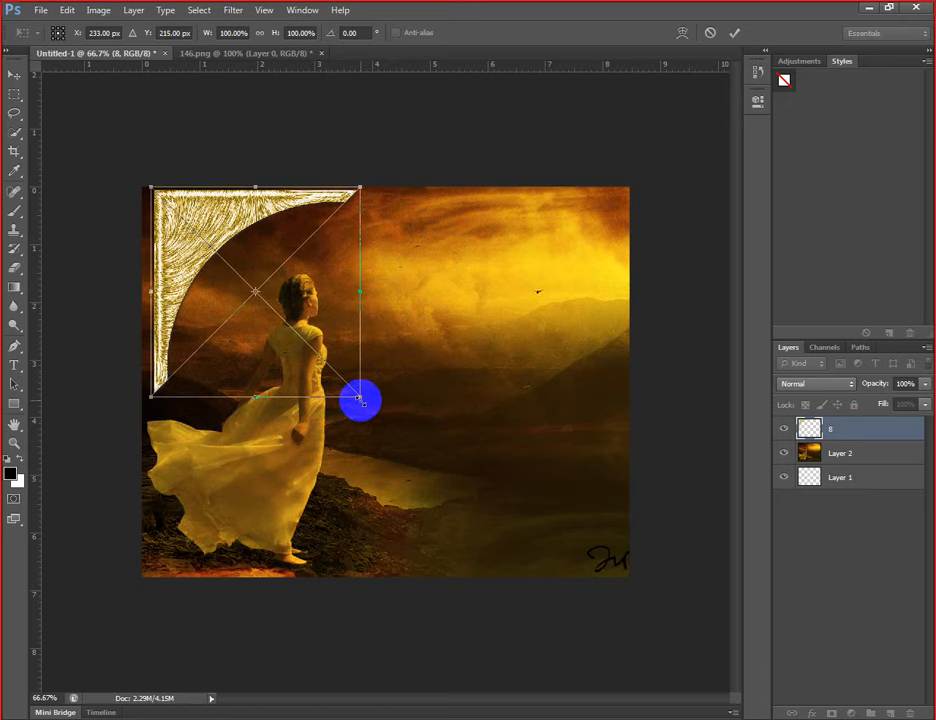
{"action": "left_click_drag", "start_coordinate": [360, 400], "coordinate": [313, 358]}
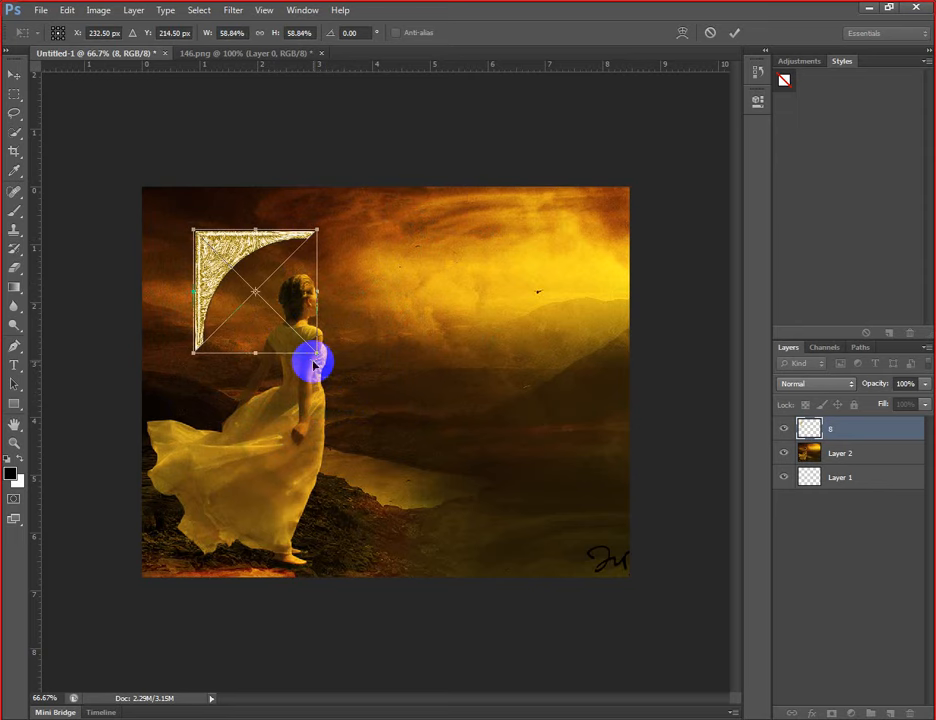
{"action": "left_click_drag", "start_coordinate": [231, 246], "coordinate": [185, 207]}
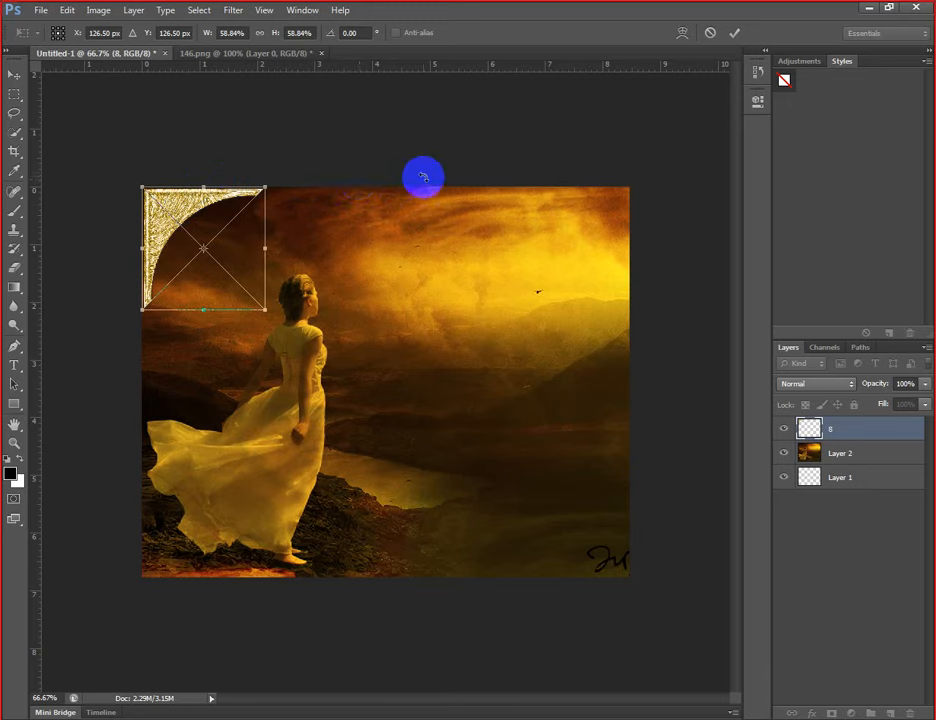
{"action": "left_click_drag", "start_coordinate": [190, 217], "coordinate": [181, 213]}
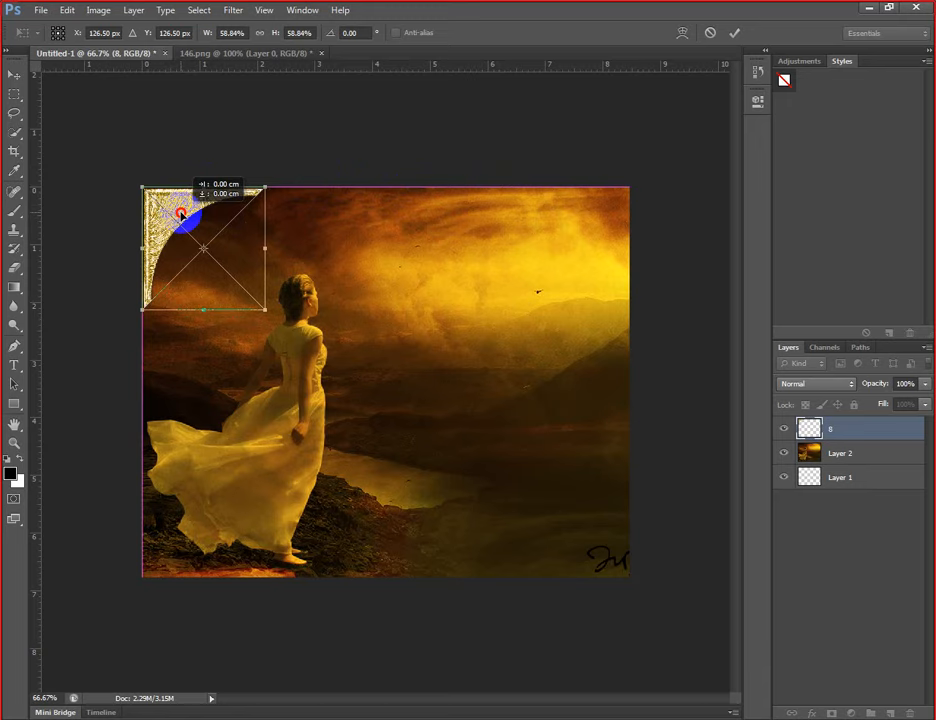
{"action": "left_click_drag", "start_coordinate": [181, 213], "coordinate": [181, 213]}
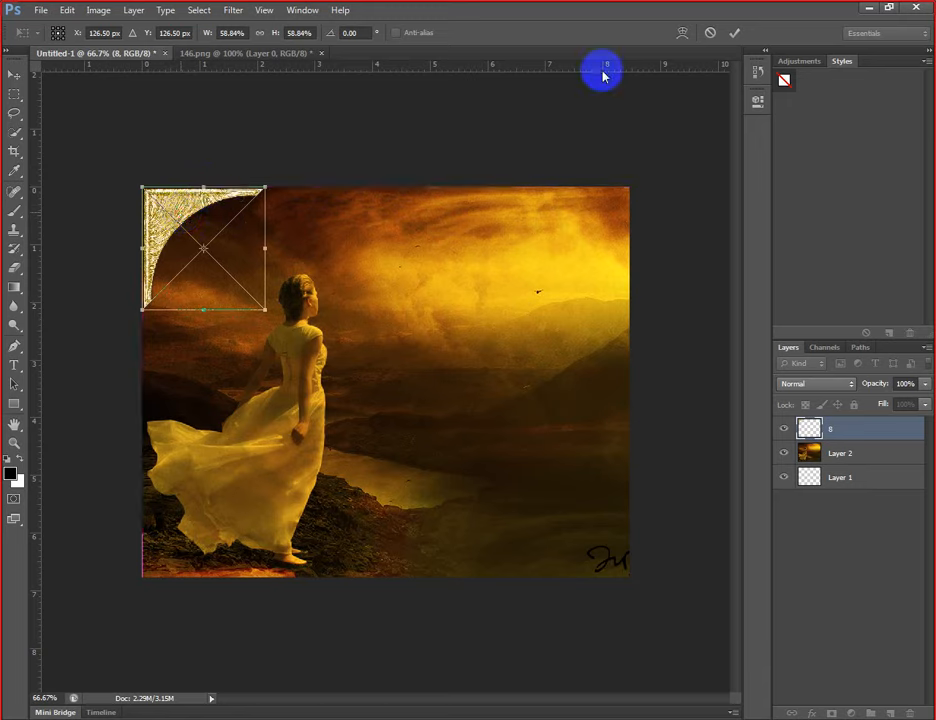
{"action": "left_click", "coordinate": [735, 35]}
- Move the corner ornament from the canvas's top-left corner to about its middle
{"action": "left_click_drag", "start_coordinate": [160, 228], "coordinate": [160, 235]}
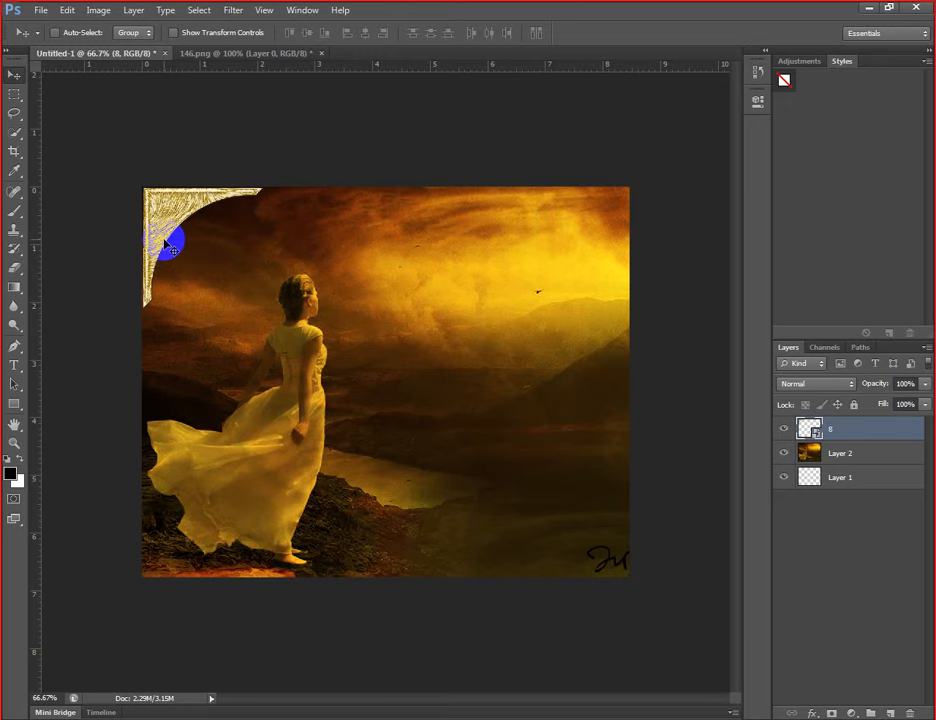
{"action": "left_click_drag", "start_coordinate": [164, 236], "coordinate": [165, 239]}
{"action": "left_click_drag", "start_coordinate": [172, 250], "coordinate": [377, 421]}
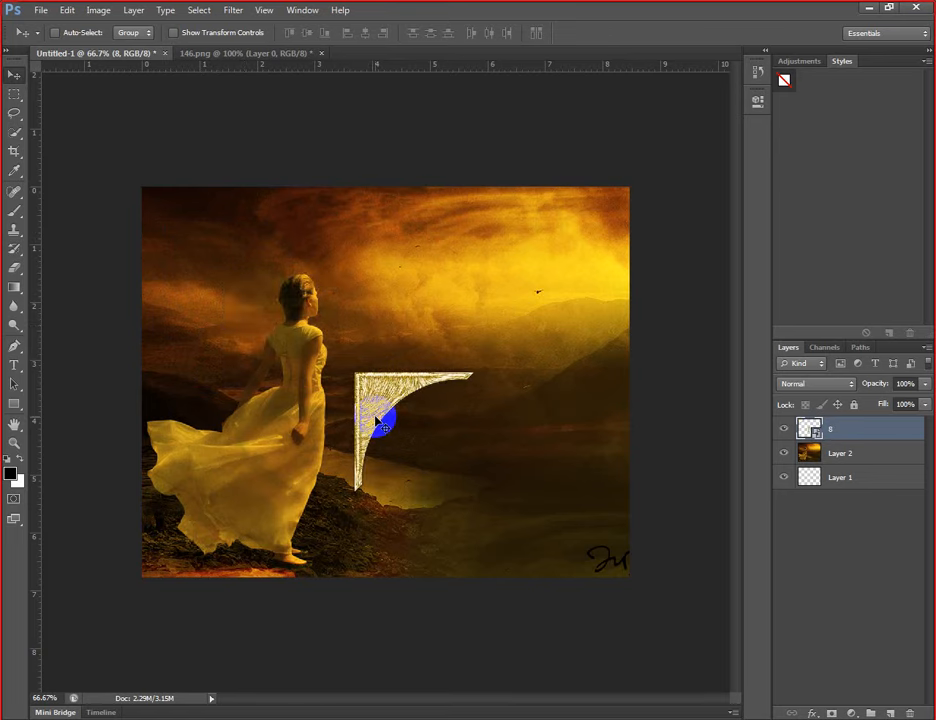
- Enlarge the corner ornament proportionally to about 182% with Free Transform and move it near the canvas's top-left corner
{"action": "key", "text": "ctrl+t"}
{"action": "left_click_drag", "start_coordinate": [478, 373], "coordinate": [632, 270]}
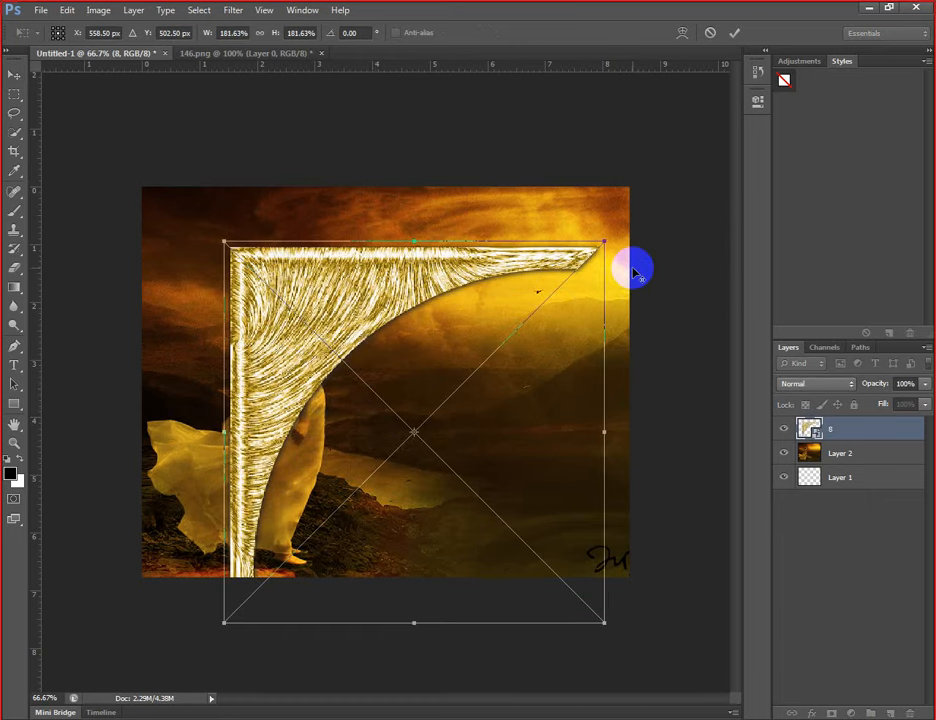
{"action": "left_click", "coordinate": [734, 33]}
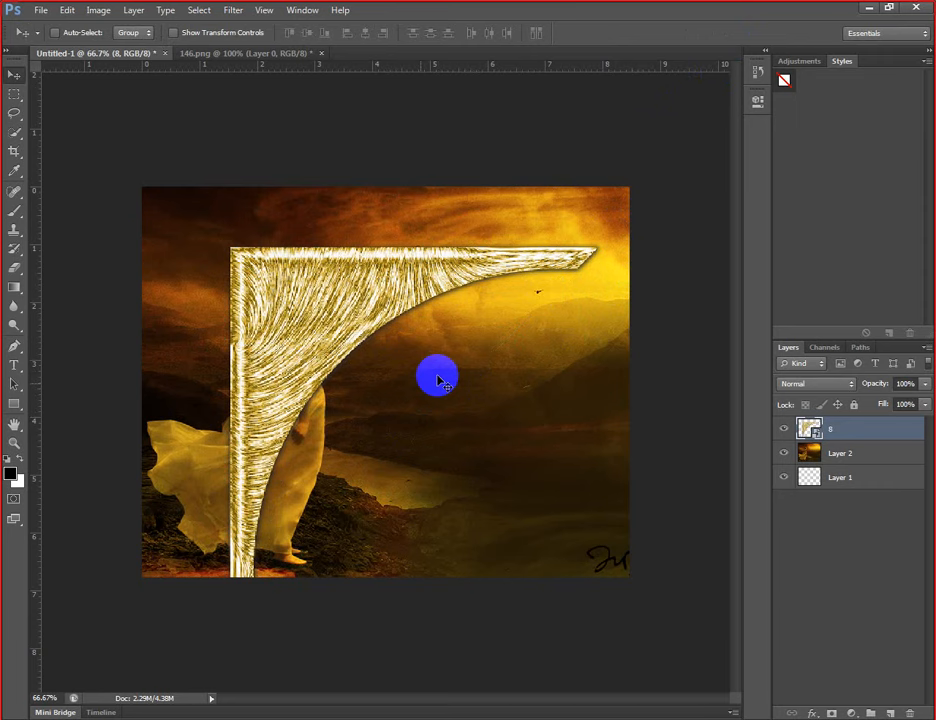
{"action": "left_click_drag", "start_coordinate": [330, 376], "coordinate": [263, 318]}
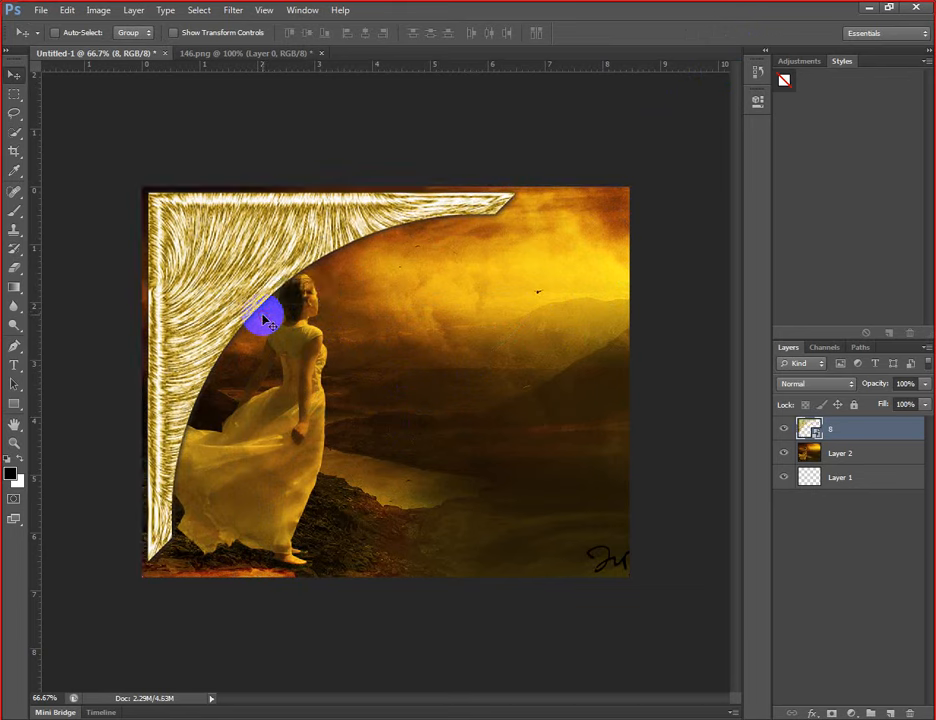
{"action": "left_click", "coordinate": [171, 184]}
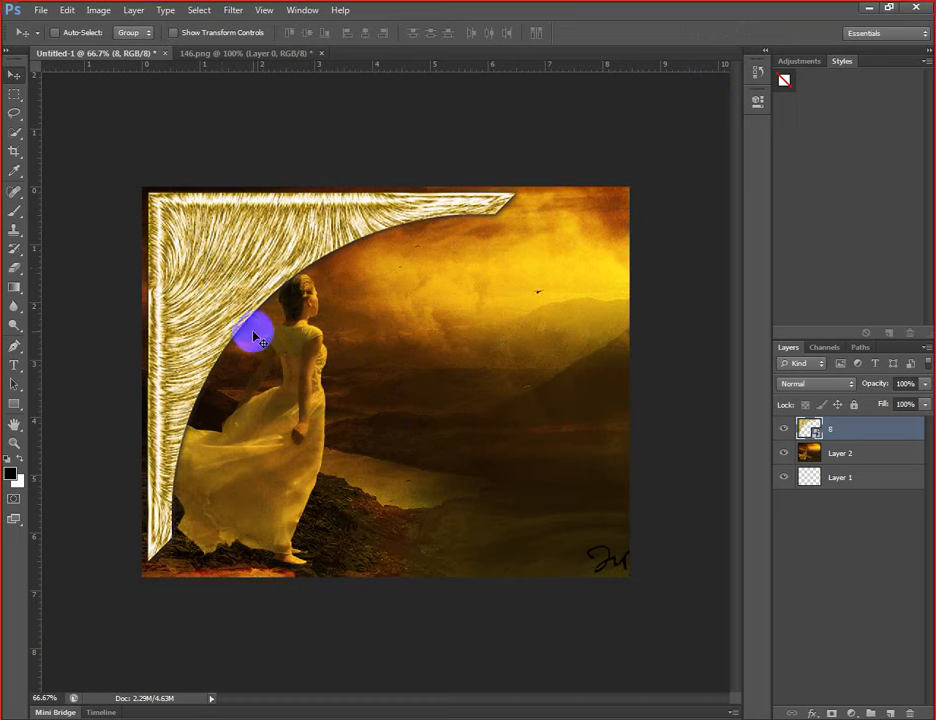
- Open the gold corner ornament, file 8 from the Corner folder, as a separate document
{"action": "left_click", "coordinate": [40, 11]}
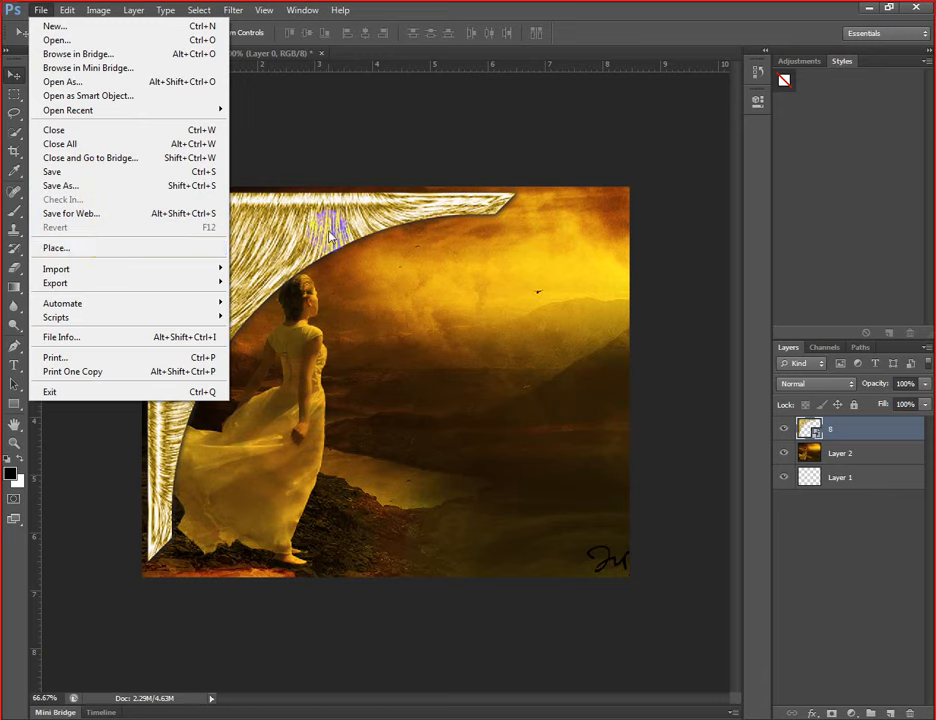
{"action": "left_click", "coordinate": [162, 40]}
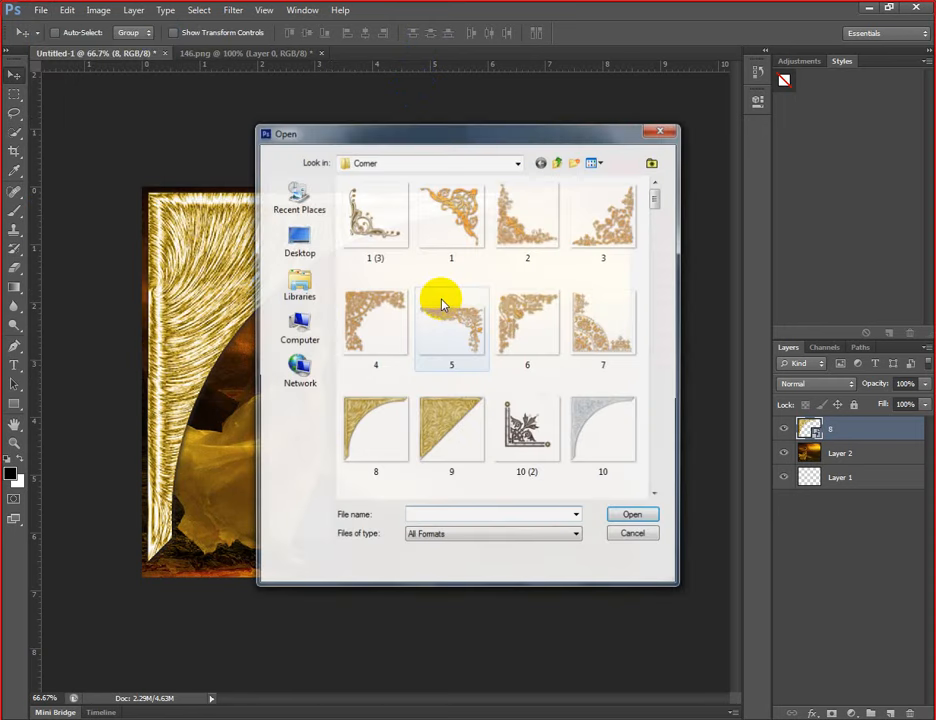
{"action": "left_click", "coordinate": [391, 443]}
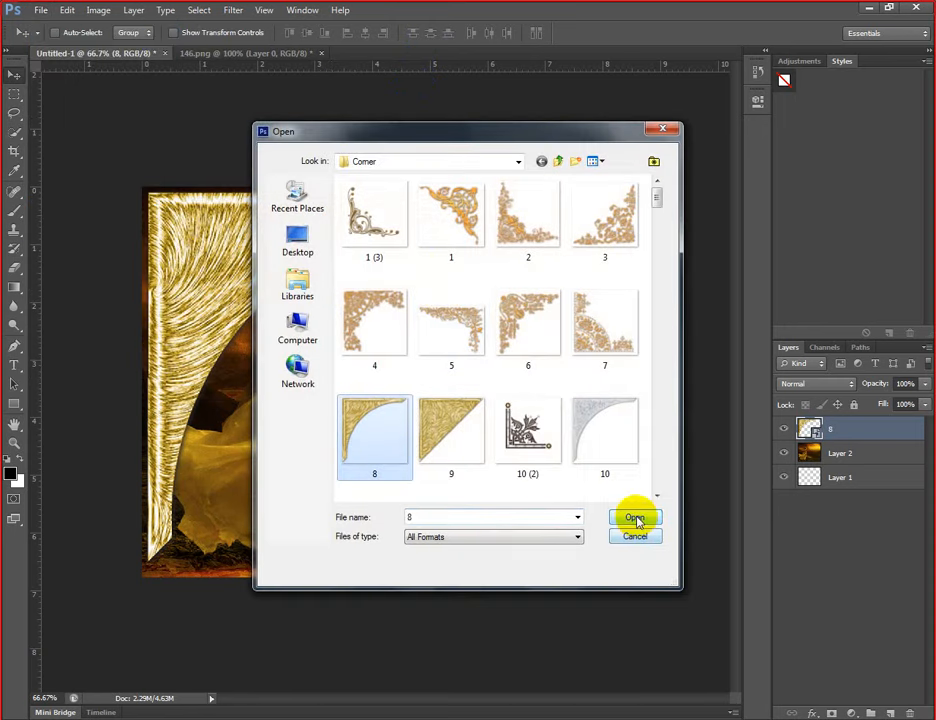
{"action": "left_click", "coordinate": [634, 518]}
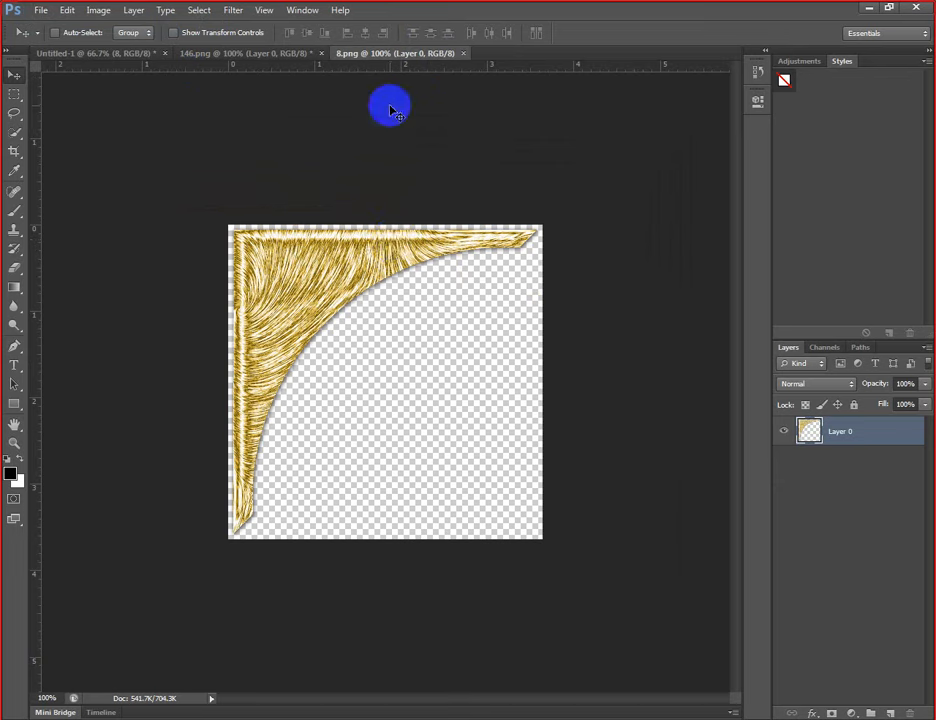
- Copy the gold corner ornament from the 8.png document into the Untitled-1 document and close 8.png
{"action": "left_click_drag", "start_coordinate": [376, 50], "coordinate": [381, 158]}
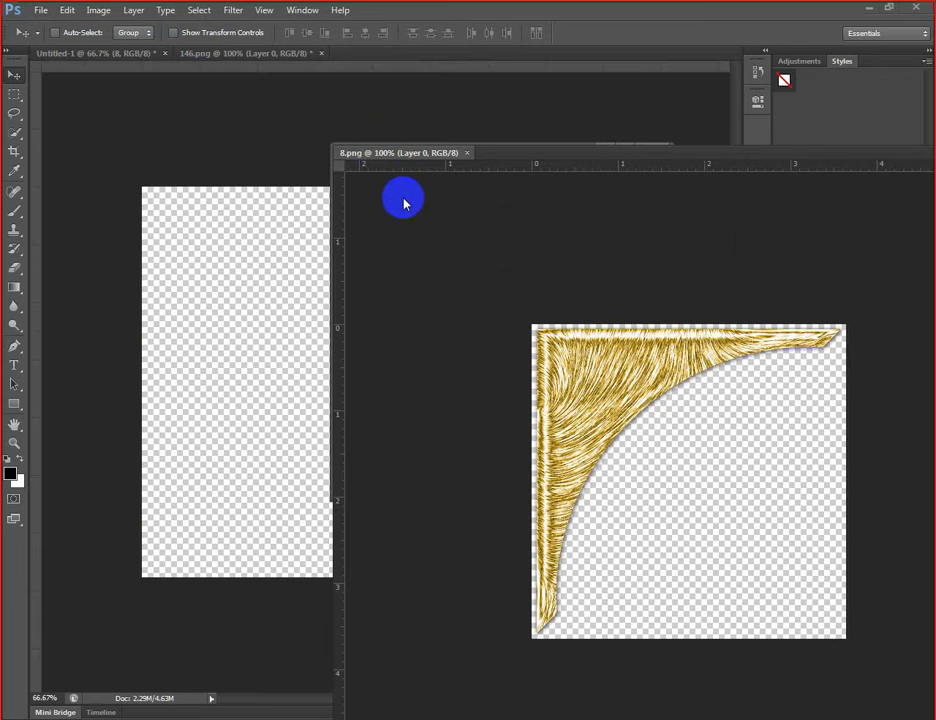
{"action": "left_click_drag", "start_coordinate": [452, 236], "coordinate": [316, 432]}
{"action": "left_click", "coordinate": [650, 152]}
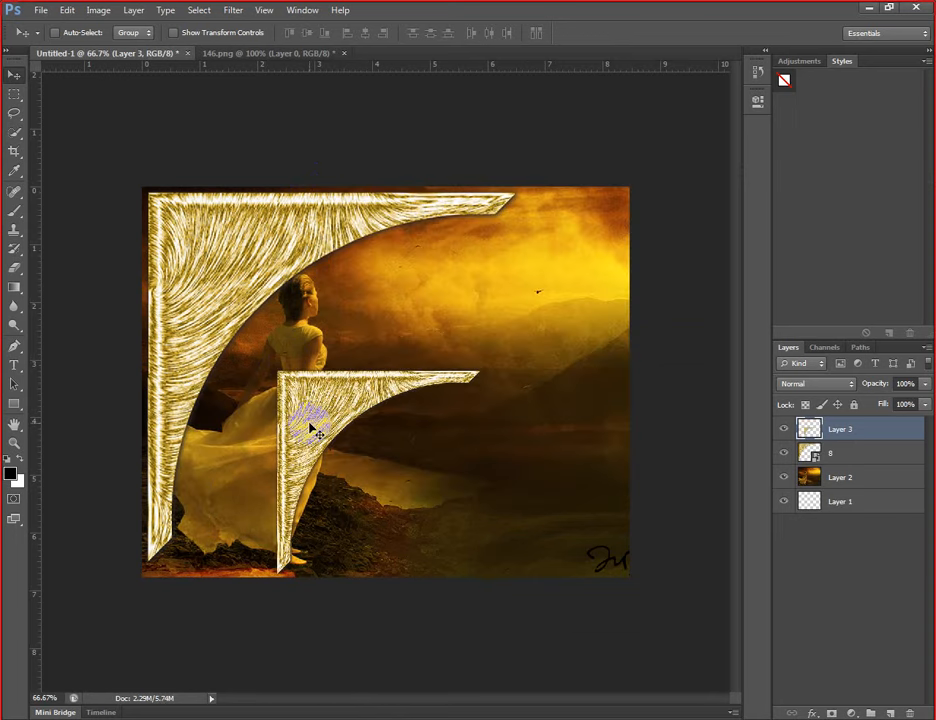
- Enlarge the copied corner ornament proportionally to about 233% with Free Transform and move it toward the canvas's lower-right part
{"action": "key", "text": "ctrl+t"}
{"action": "left_click_drag", "start_coordinate": [490, 366], "coordinate": [661, 268]}
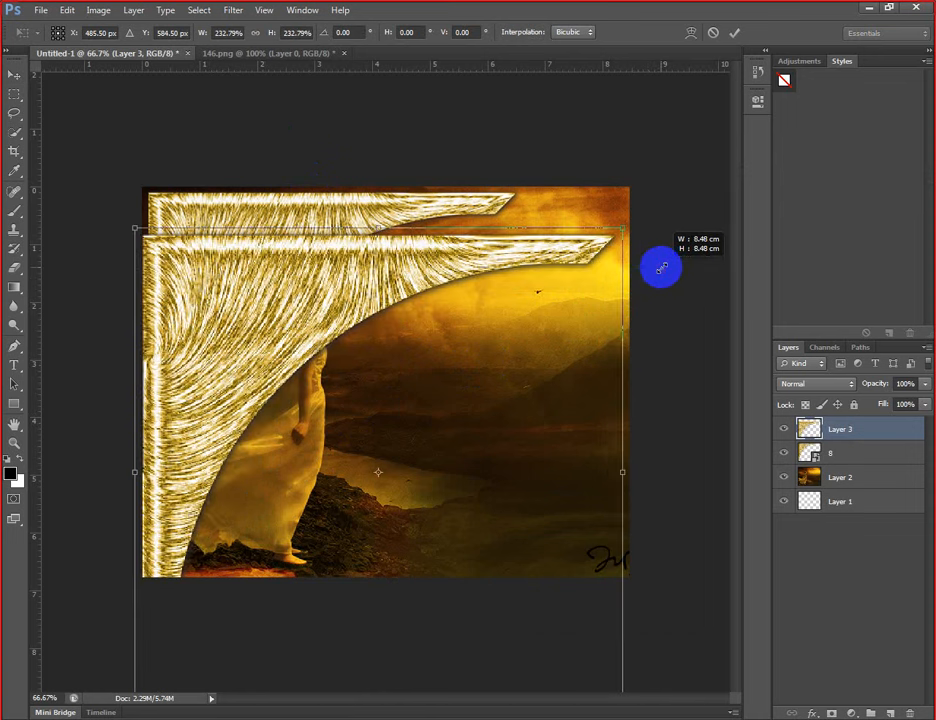
{"action": "left_click", "coordinate": [734, 32]}
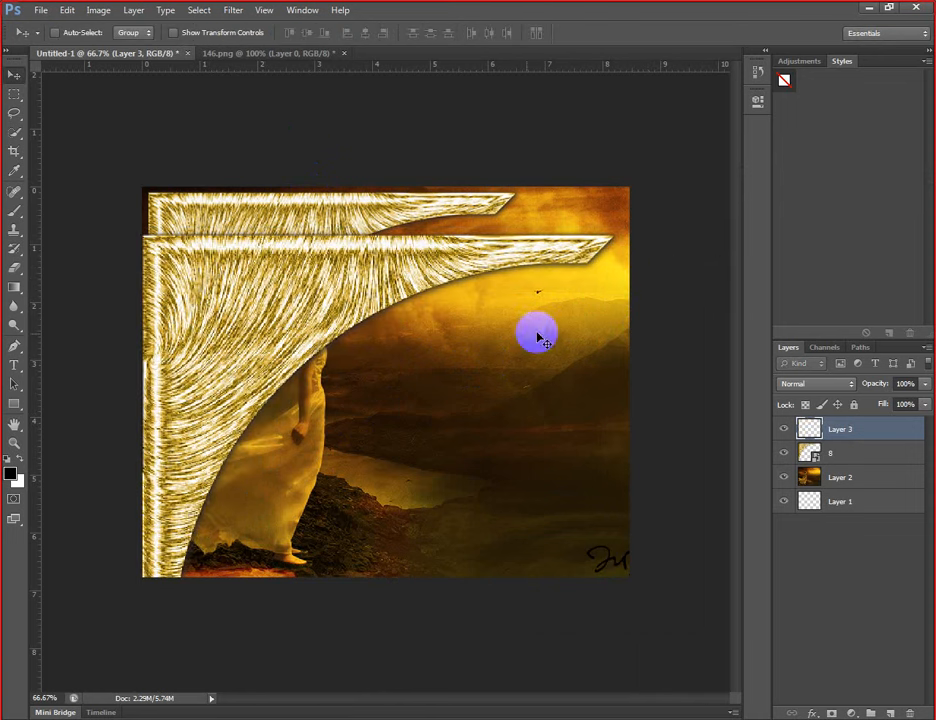
{"action": "left_click_drag", "start_coordinate": [298, 322], "coordinate": [452, 410]}
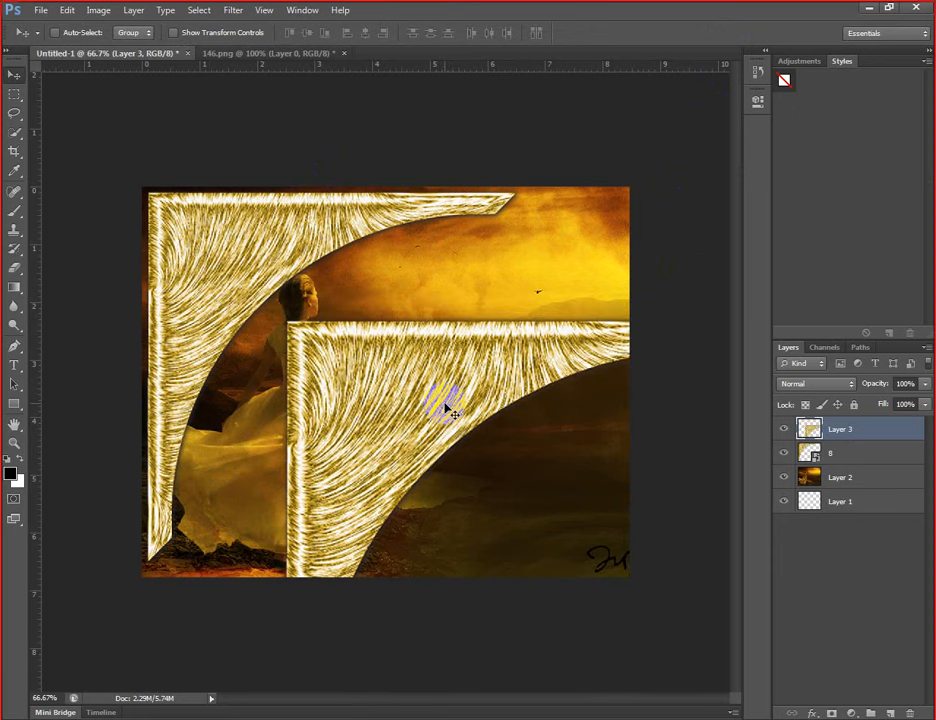
- Scale the copied corner ornament proportionally to about 72% and move it so that it partly overlaps the first ornament
{"action": "key", "text": "ctrl+t"}
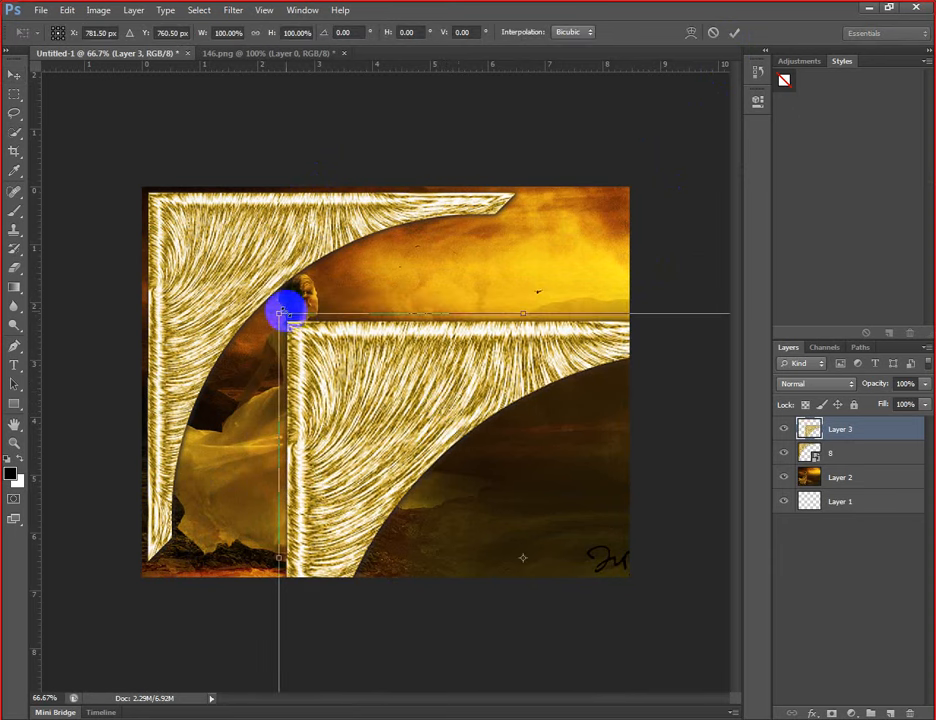
{"action": "left_click_drag", "start_coordinate": [316, 340], "coordinate": [366, 320]}
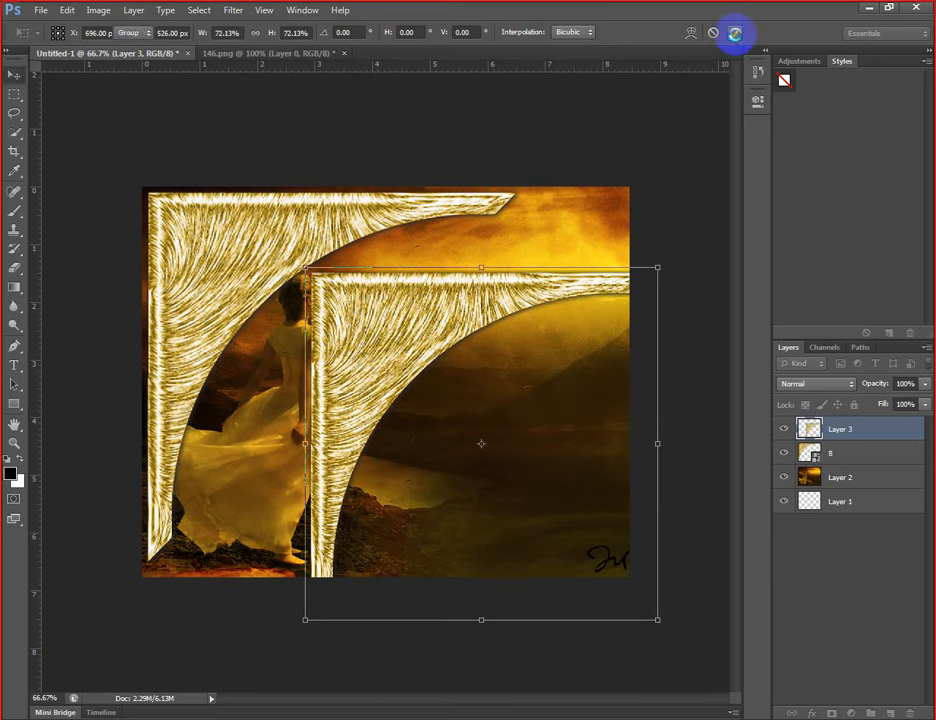
{"action": "left_click", "coordinate": [734, 32]}
{"action": "left_click_drag", "start_coordinate": [452, 340], "coordinate": [378, 284]}
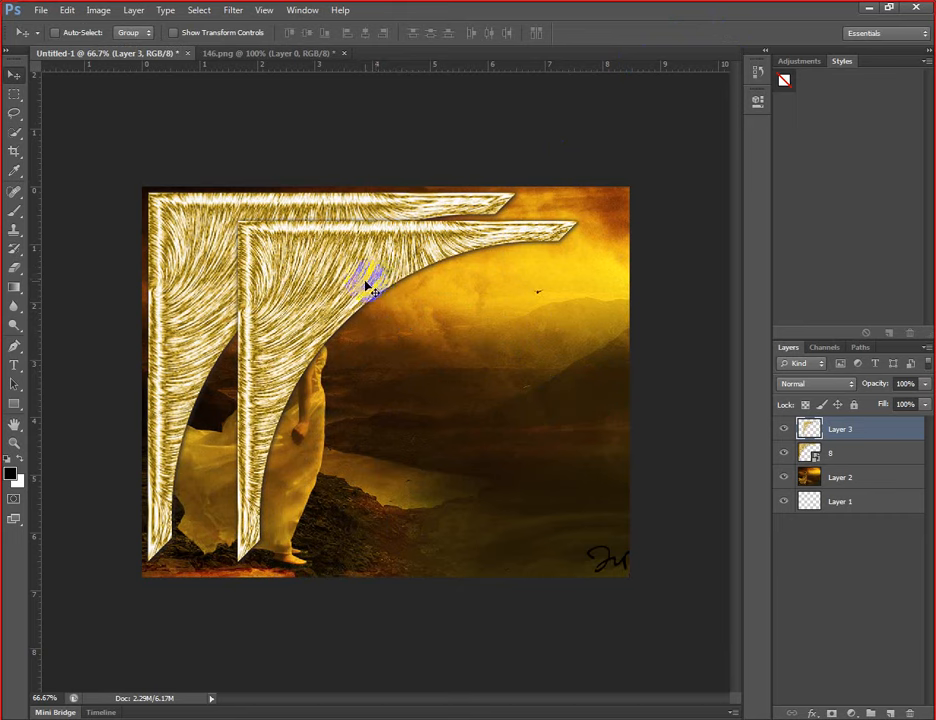
{"action": "left_click_drag", "start_coordinate": [324, 286], "coordinate": [380, 312]}
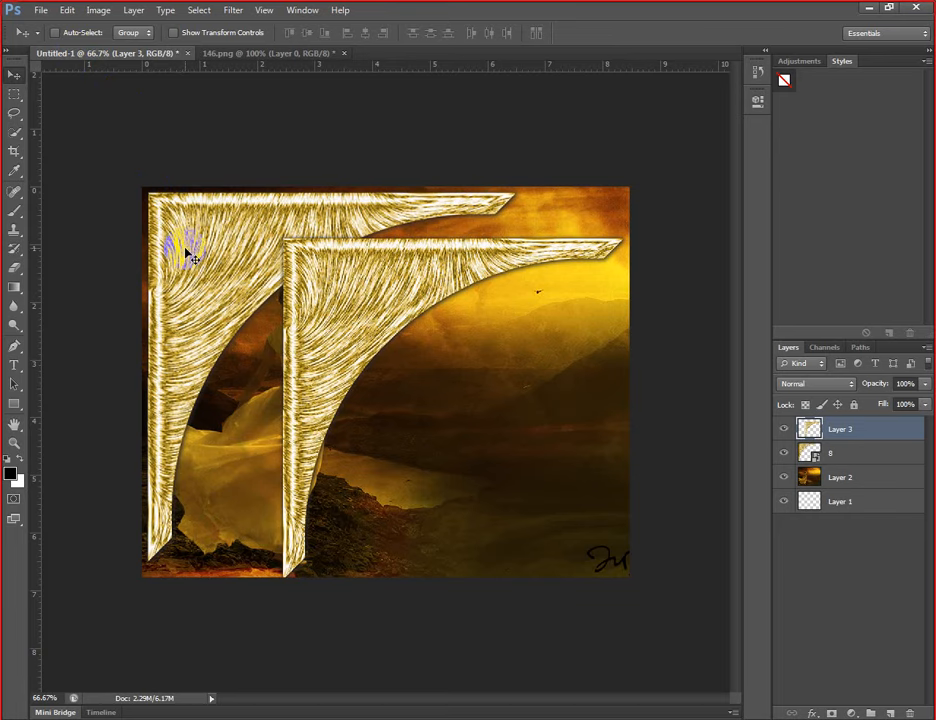
{"action": "left_click", "coordinate": [272, 300]}
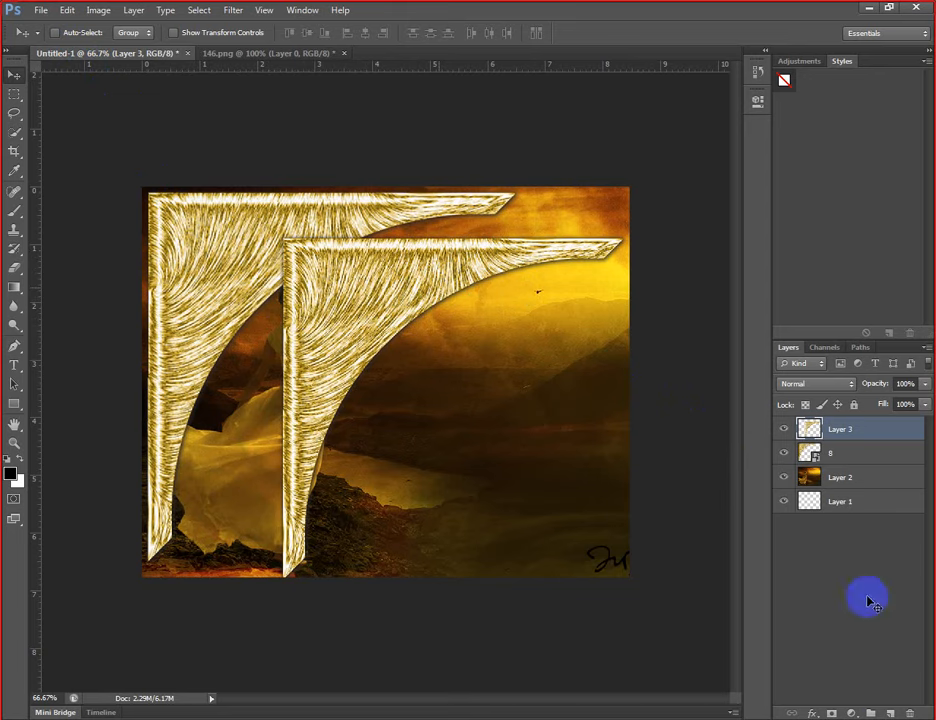
- Delete the copied ornament's layer, Layer 3, and hide layer 8 and Layer 2
{"action": "left_click", "coordinate": [909, 713]}
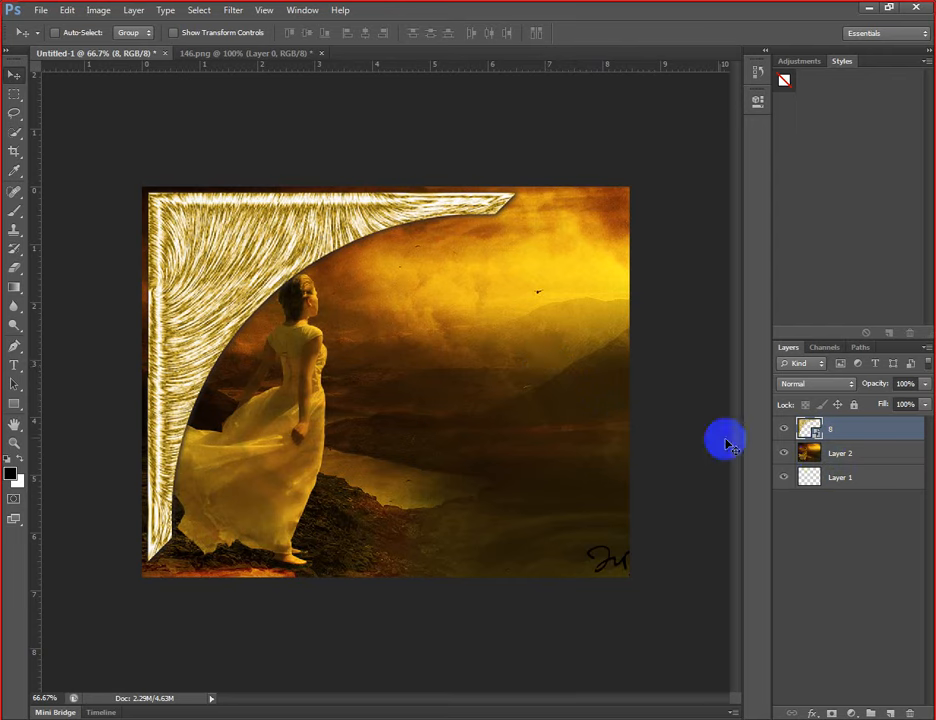
{"action": "left_click", "coordinate": [784, 453]}
{"action": "left_click", "coordinate": [783, 430]}
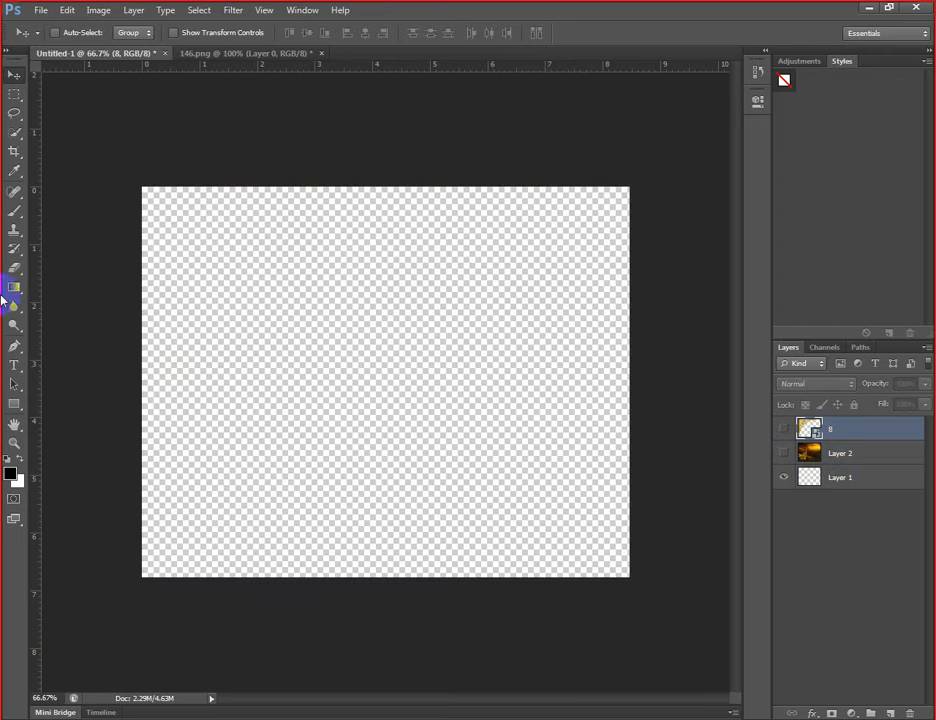
- Activate the Custom Shape Tool and choose the award ribbon with the serrated rosette as the shape
{"action": "left_click", "coordinate": [17, 406]}
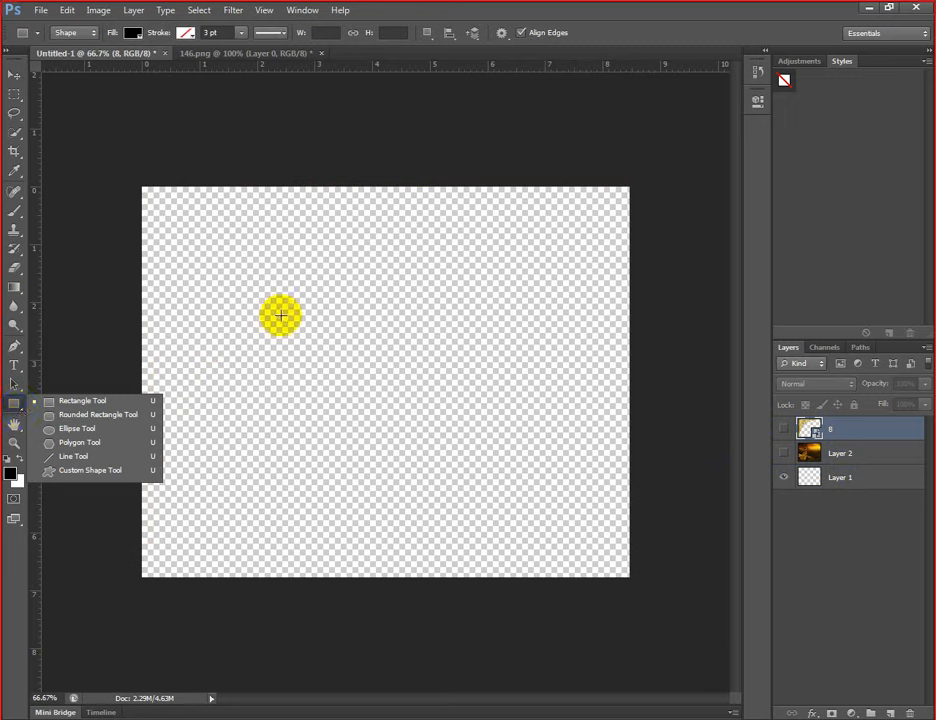
{"action": "left_click", "coordinate": [83, 470]}
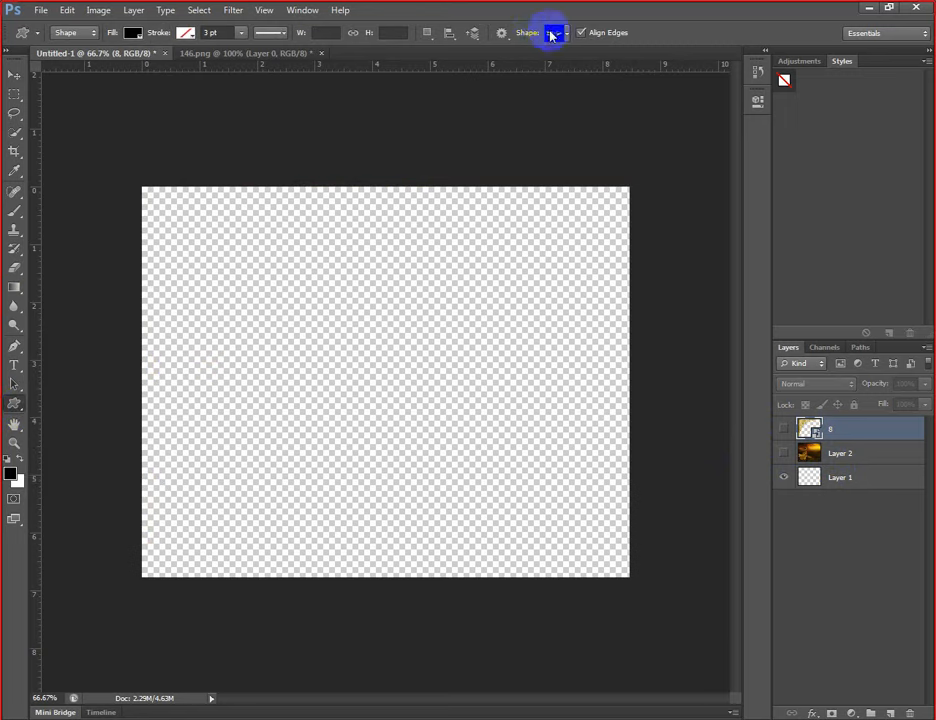
{"action": "left_click", "coordinate": [563, 35]}
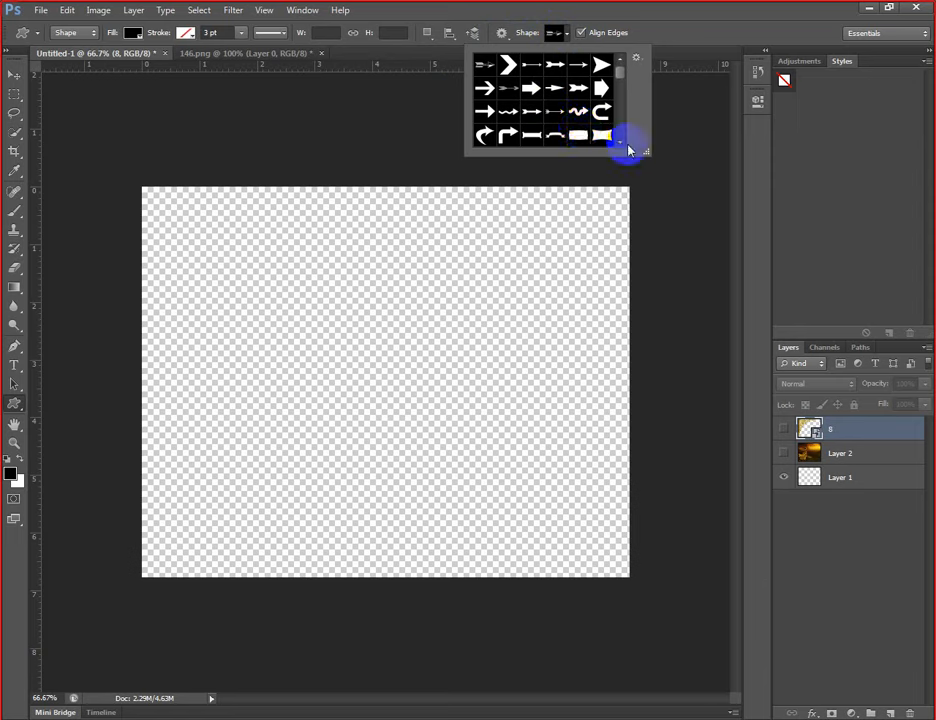
{"action": "scroll", "coordinate": [618, 143], "scroll_direction": "down", "scroll_amount": 2}
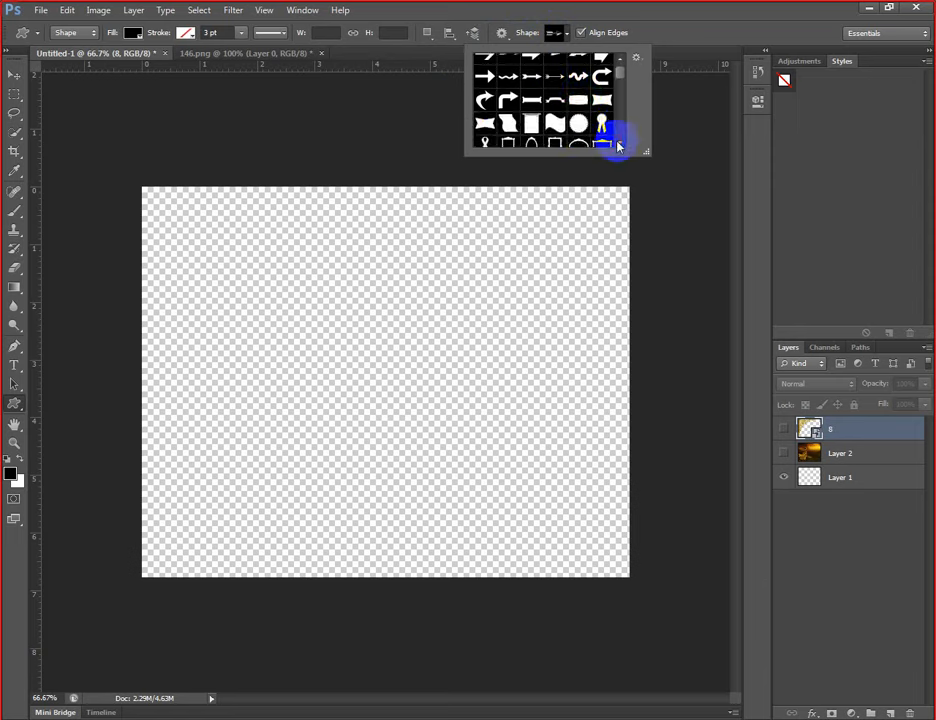
{"action": "left_click", "coordinate": [579, 123]}
{"action": "left_click", "coordinate": [601, 123]}
{"action": "left_click", "coordinate": [633, 9]}
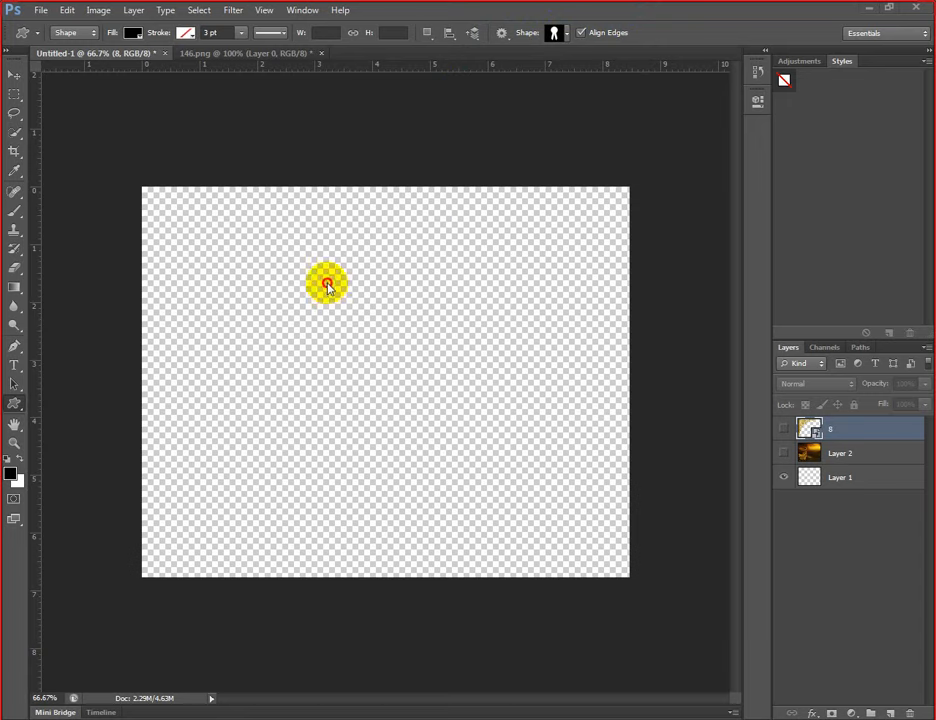
{"action": "left_click_drag", "start_coordinate": [316, 262], "coordinate": [492, 446]}
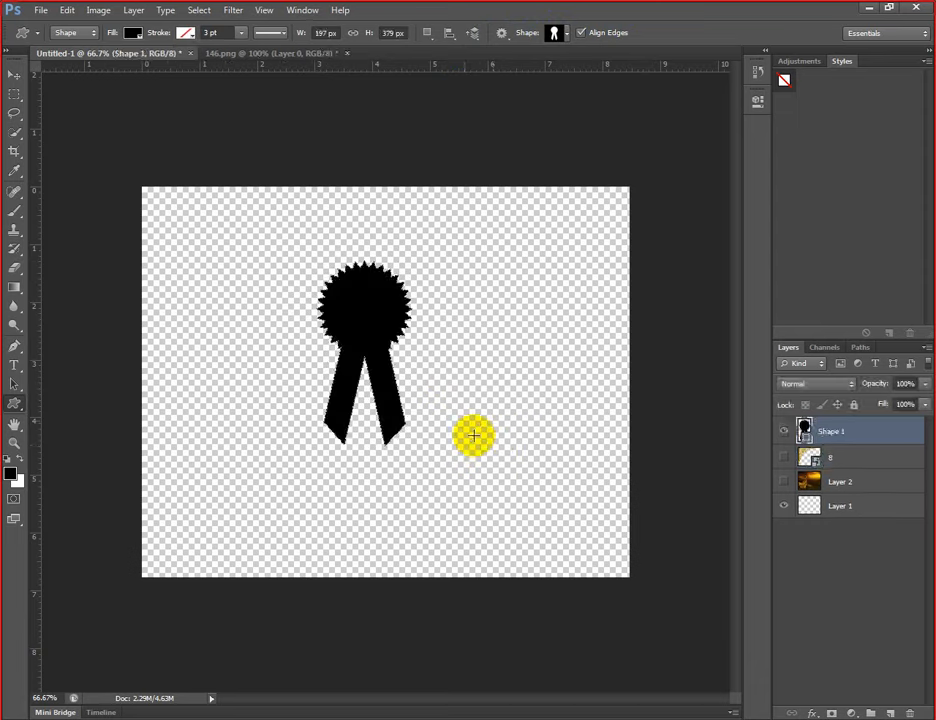
{"action": "left_click", "coordinate": [400, 316]}
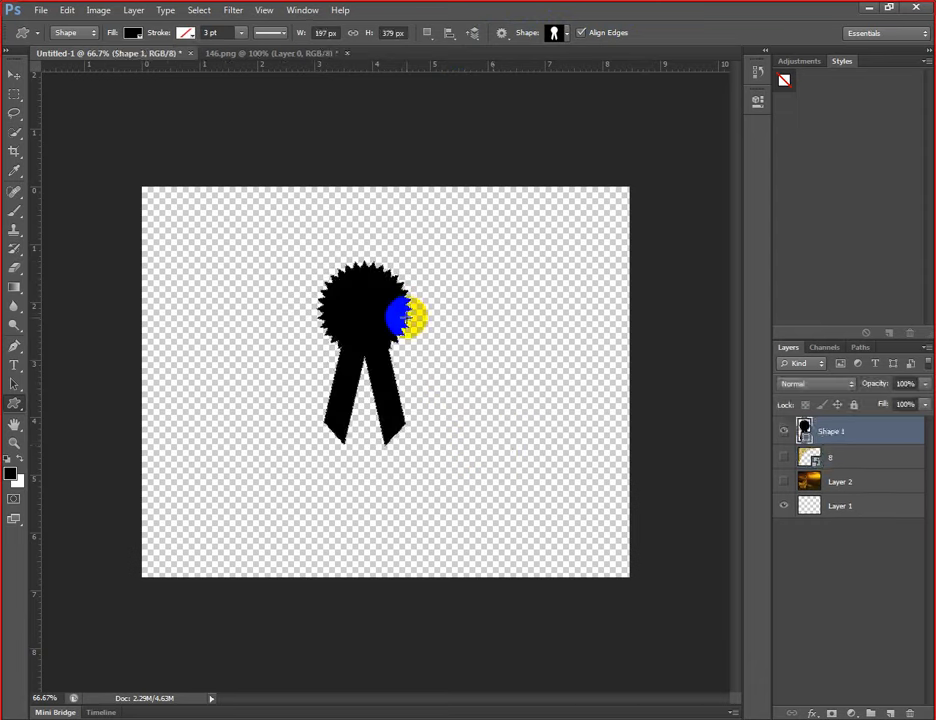
{"action": "key", "text": "ctrl+z"}
- Draw a black award ribbon about 72 × 139 px near the canvas's centre and rasterize its layer
{"action": "left_click_drag", "start_coordinate": [382, 302], "coordinate": [449, 365]}
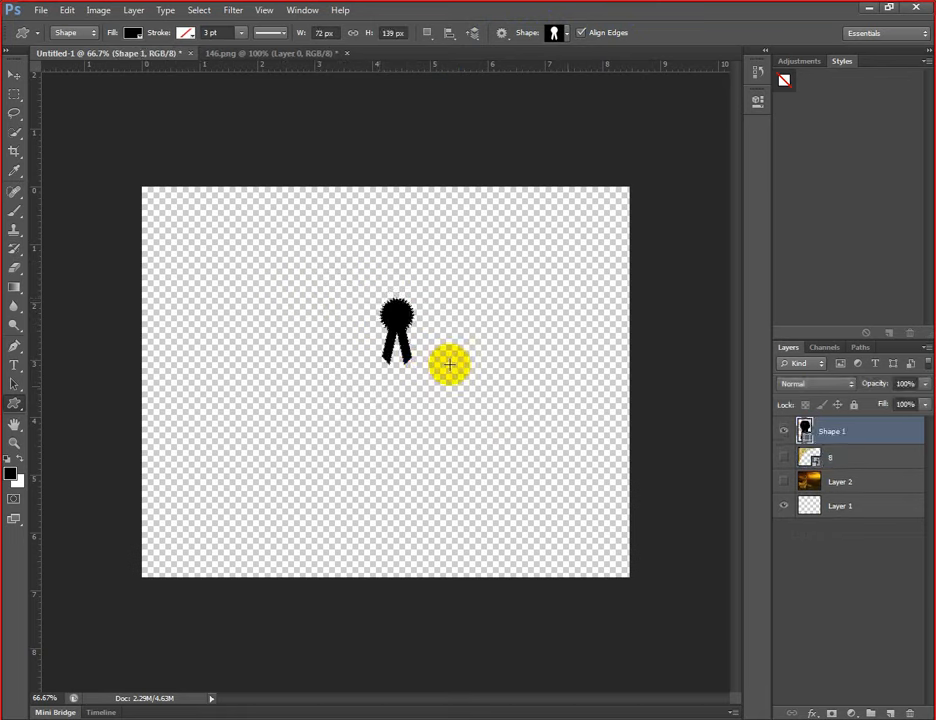
{"action": "right_click", "coordinate": [858, 432]}
{"action": "left_click", "coordinate": [760, 320]}
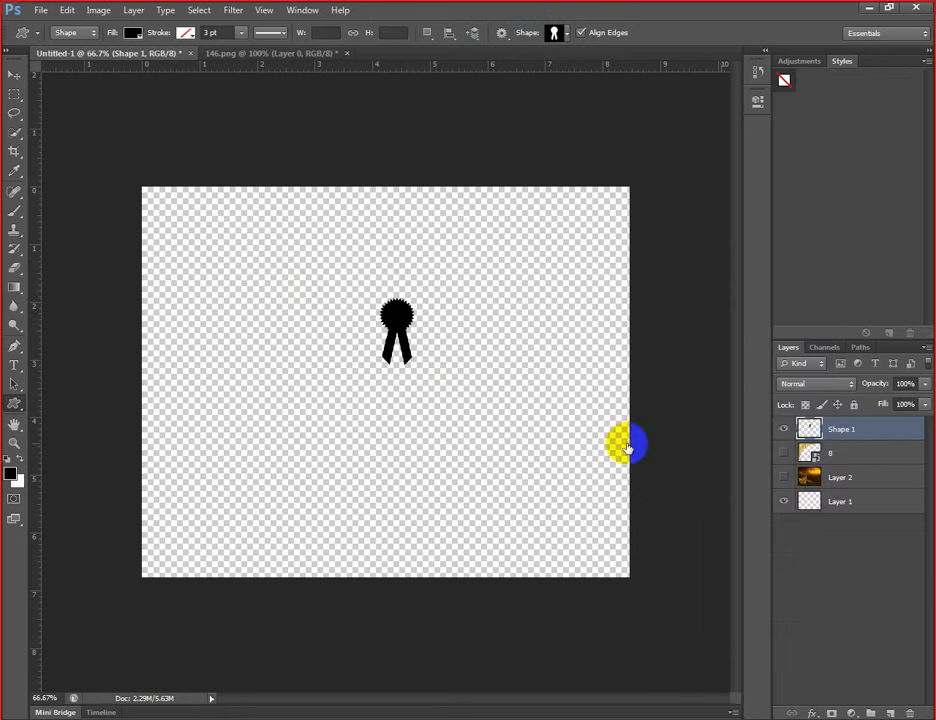
- Add a linear Gradient Overlay running from blue through red to yellow to the ribbon layer, then collapse its effects list
{"action": "right_click", "coordinate": [871, 436]}
{"action": "left_click", "coordinate": [886, 432]}
{"action": "double_click", "coordinate": [852, 432]}
{"action": "left_click", "coordinate": [776, 492]}
{"action": "double_click", "coordinate": [776, 492]}
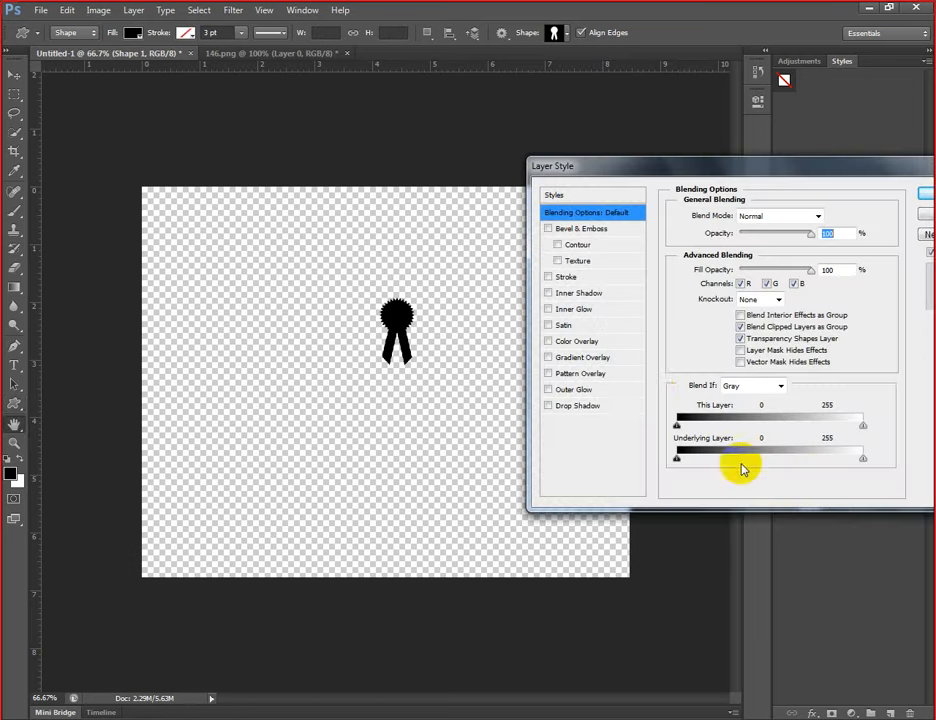
{"action": "left_click", "coordinate": [606, 358]}
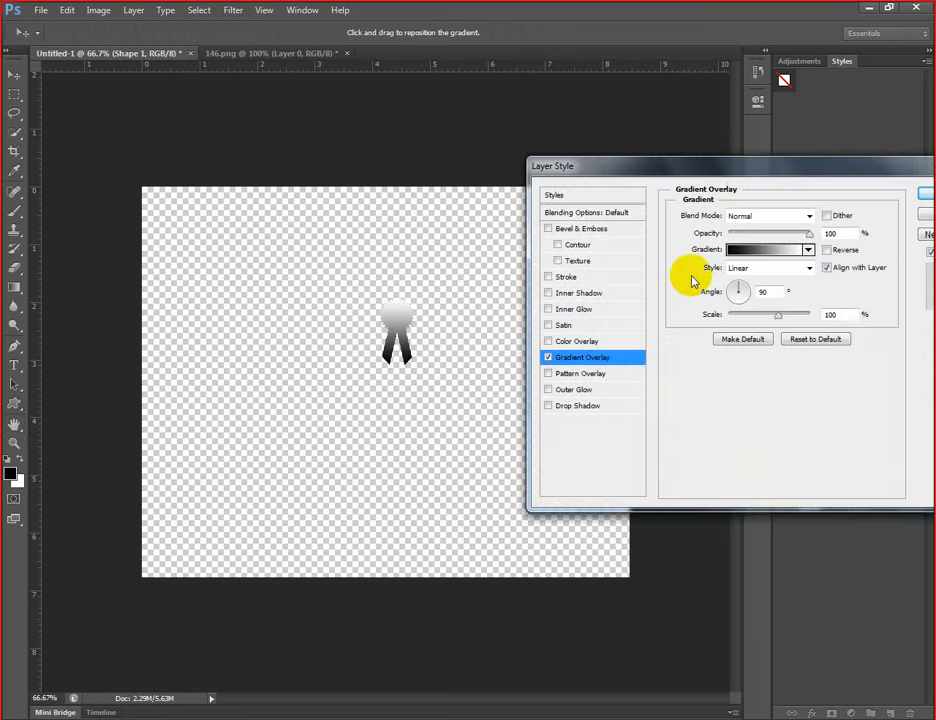
{"action": "left_click", "coordinate": [756, 258]}
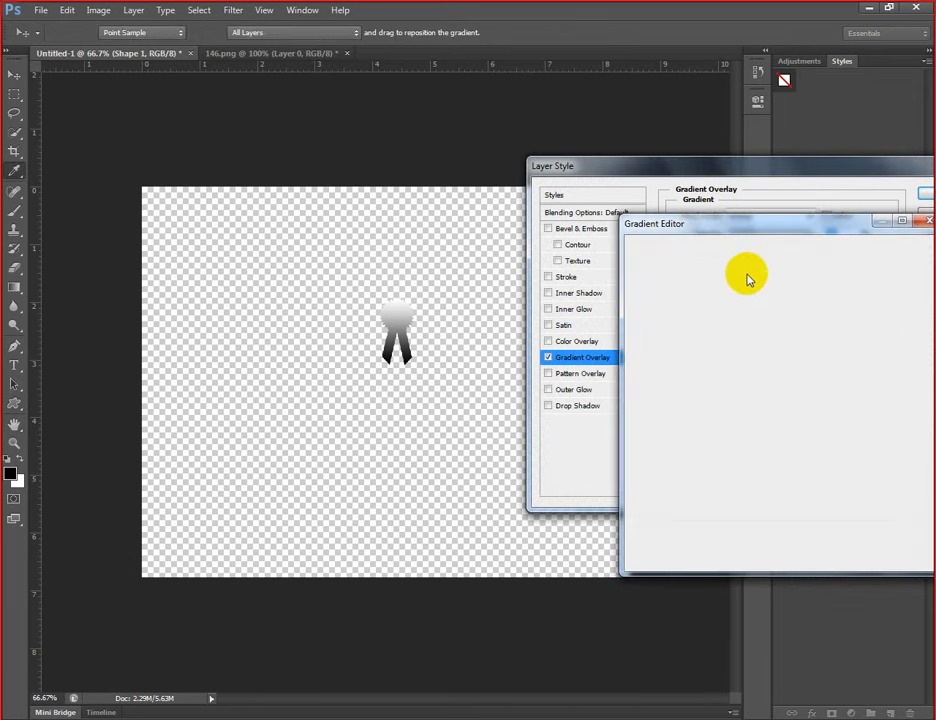
{"action": "left_click", "coordinate": [767, 270]}
{"action": "left_click", "coordinate": [904, 256]}
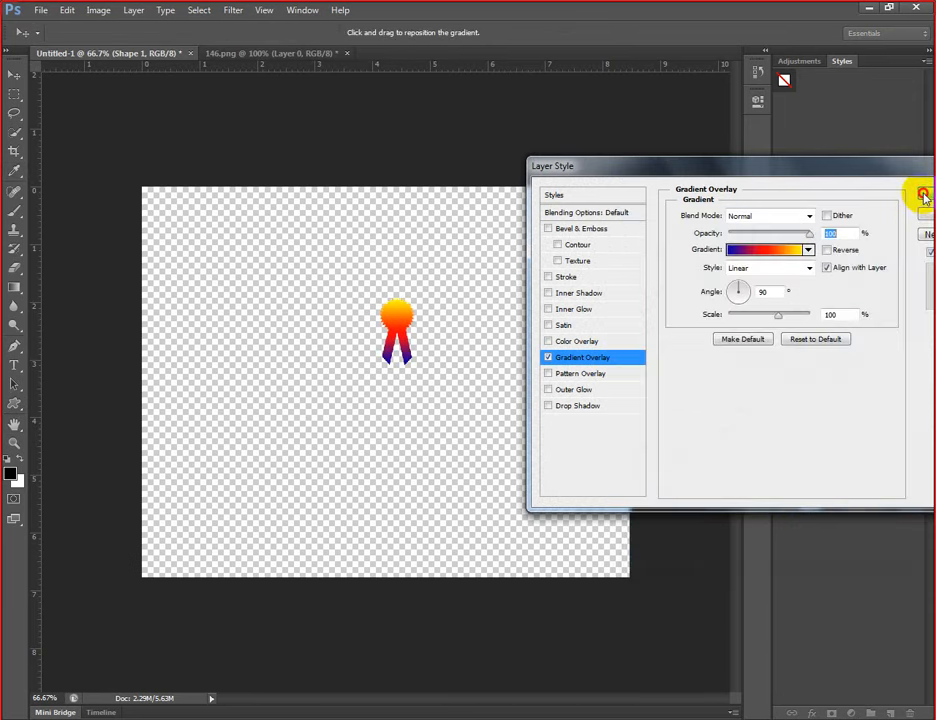
{"action": "left_click", "coordinate": [925, 197]}
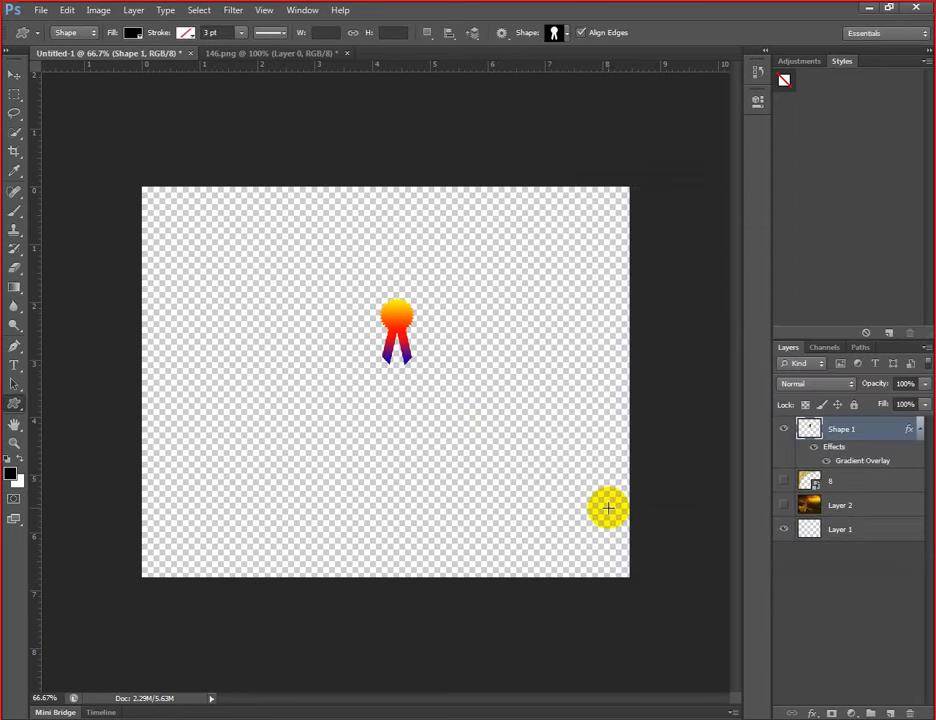
{"action": "left_click", "coordinate": [918, 429]}
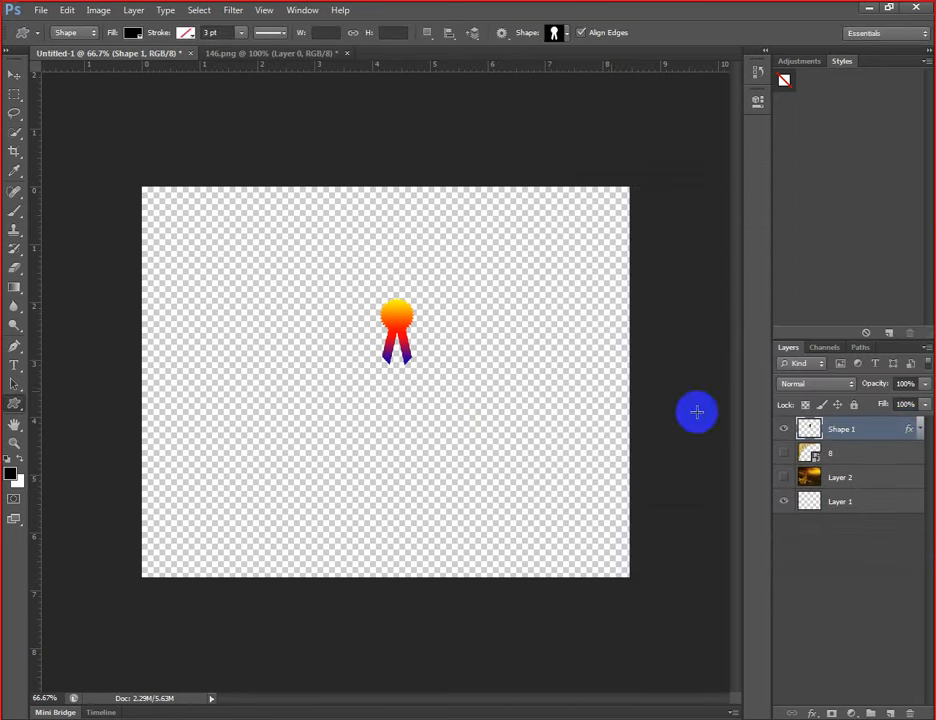
{"action": "left_click_drag", "start_coordinate": [435, 349], "coordinate": [401, 320]}
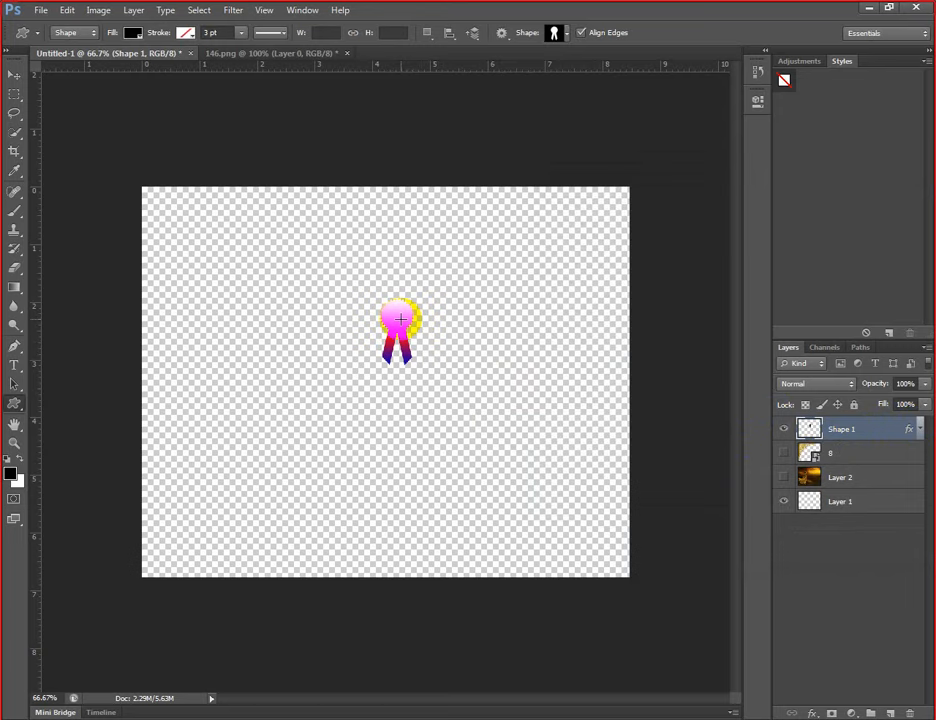
{"action": "mouse_move", "coordinate": [400, 319]}
{"action": "left_mouse_down"}
{"action": "mouse_move", "coordinate": [408, 318]}
{"action": "mouse_move", "coordinate": [397, 318]}
{"action": "left_mouse_up"}
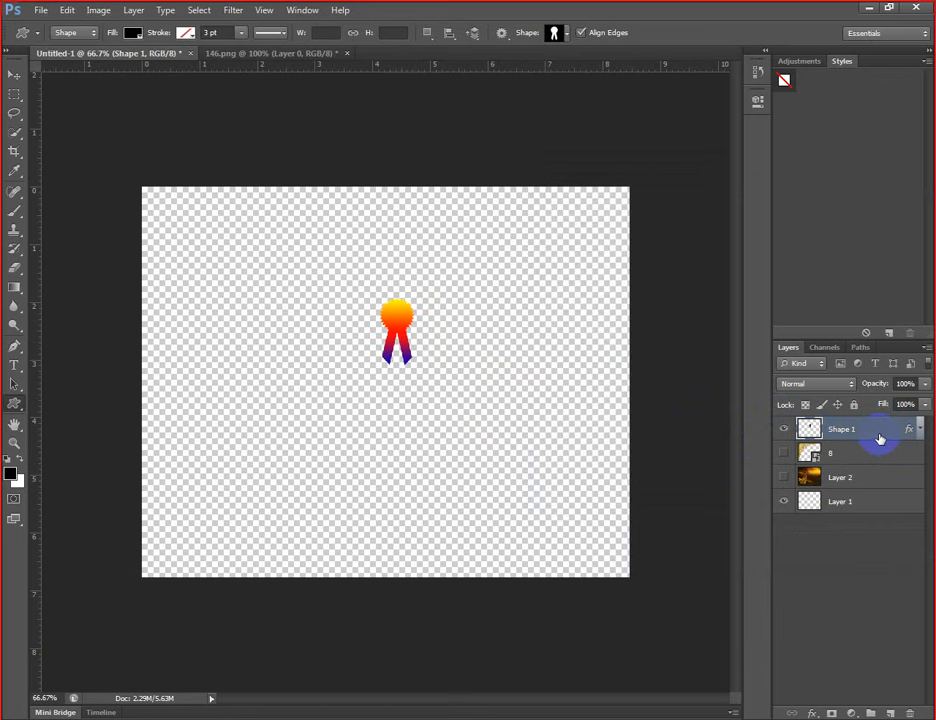
- Convert the ribbon layer to a Smart Object
{"action": "right_click", "coordinate": [880, 440]}
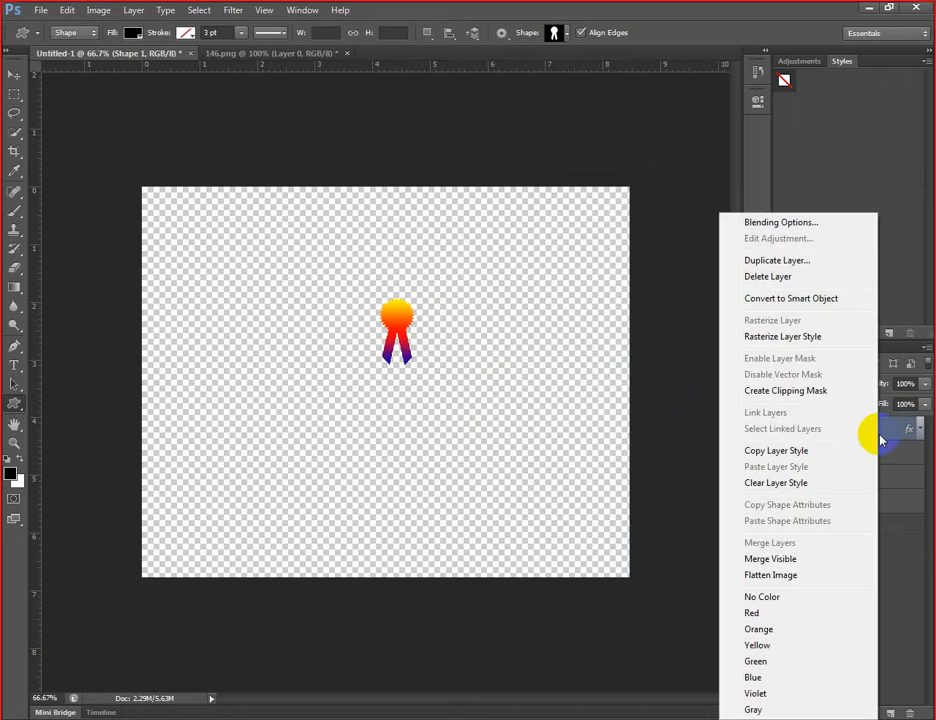
{"action": "left_click", "coordinate": [843, 300]}
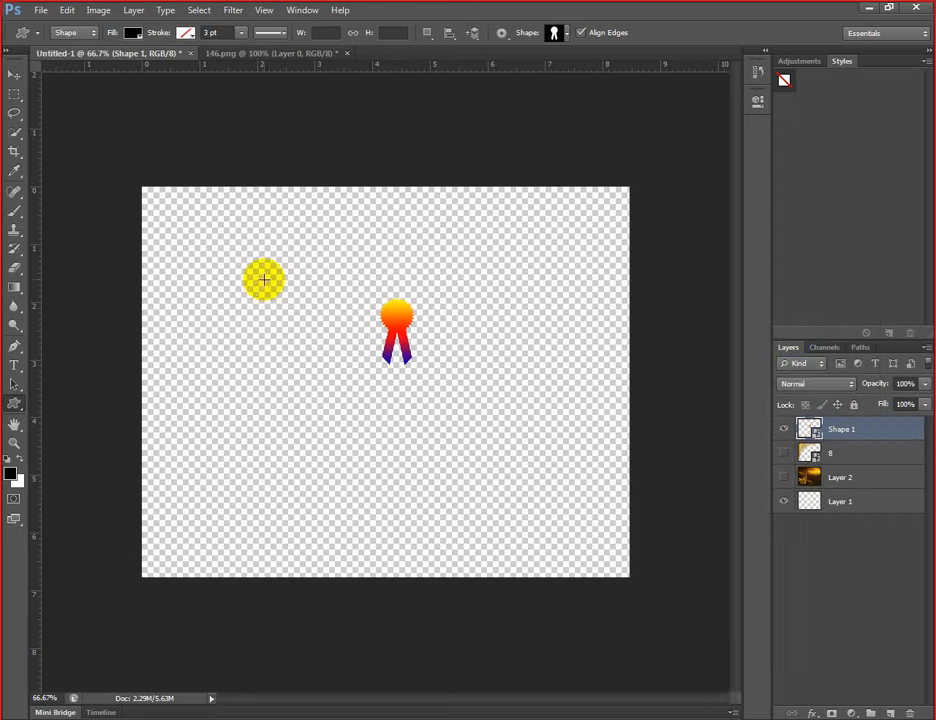
- Enlarge the ribbon proportionally to about 577% with Free Transform and move it down so its rosette lies inside the canvas
{"action": "key", "text": "ctrl+t"}
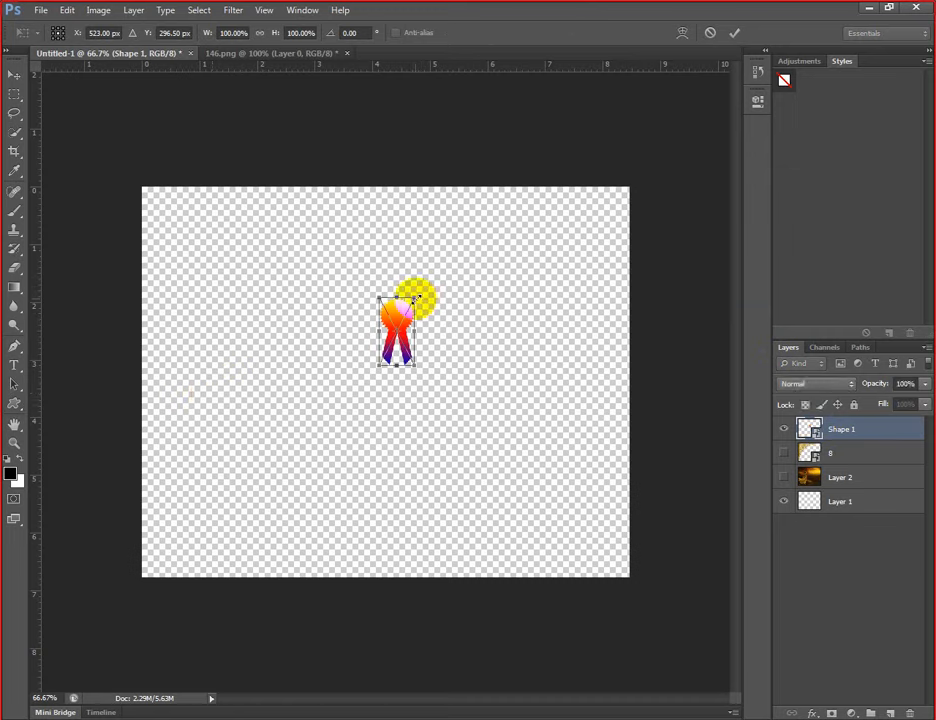
{"action": "left_click_drag", "start_coordinate": [415, 298], "coordinate": [617, 197]}
{"action": "left_click", "coordinate": [734, 32]}
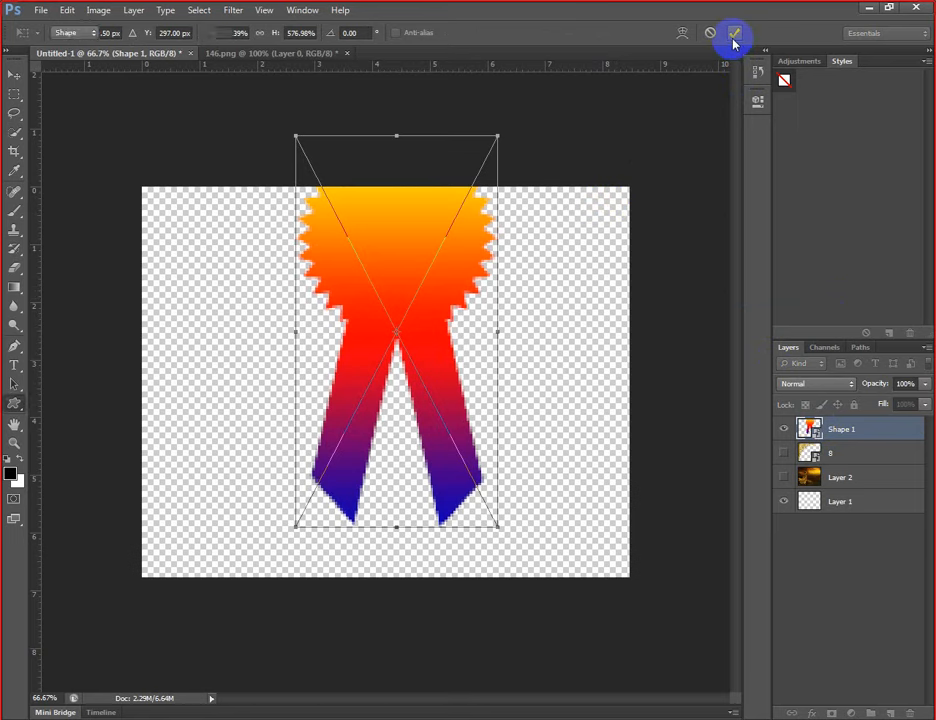
{"action": "key", "text": "v"}
{"action": "left_click_drag", "start_coordinate": [414, 270], "coordinate": [424, 320]}
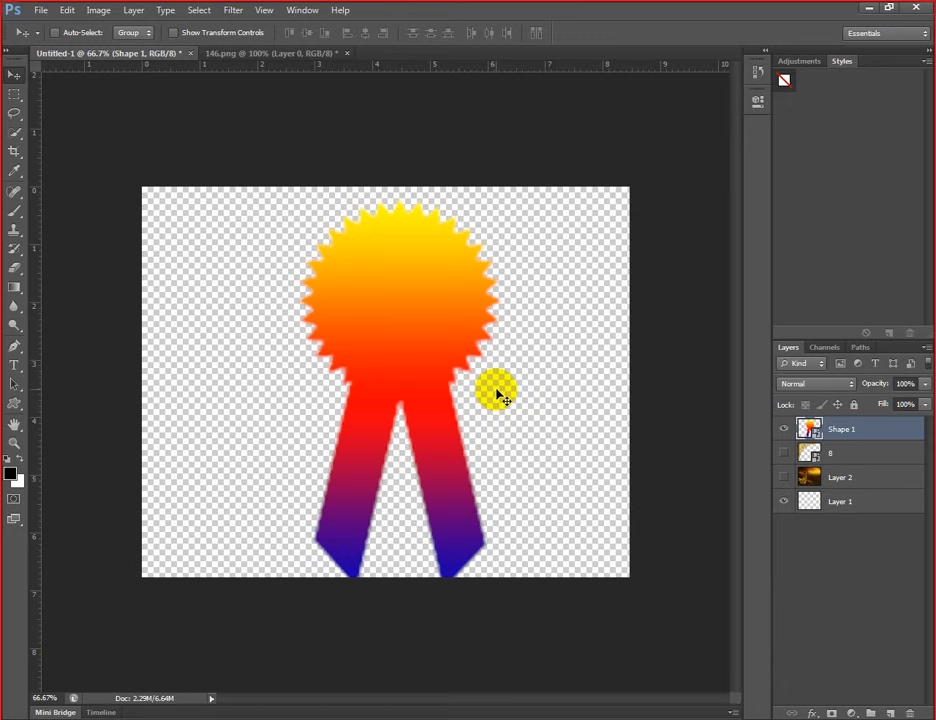
{"action": "left_click_drag", "start_coordinate": [792, 432], "coordinate": [572, 450]}
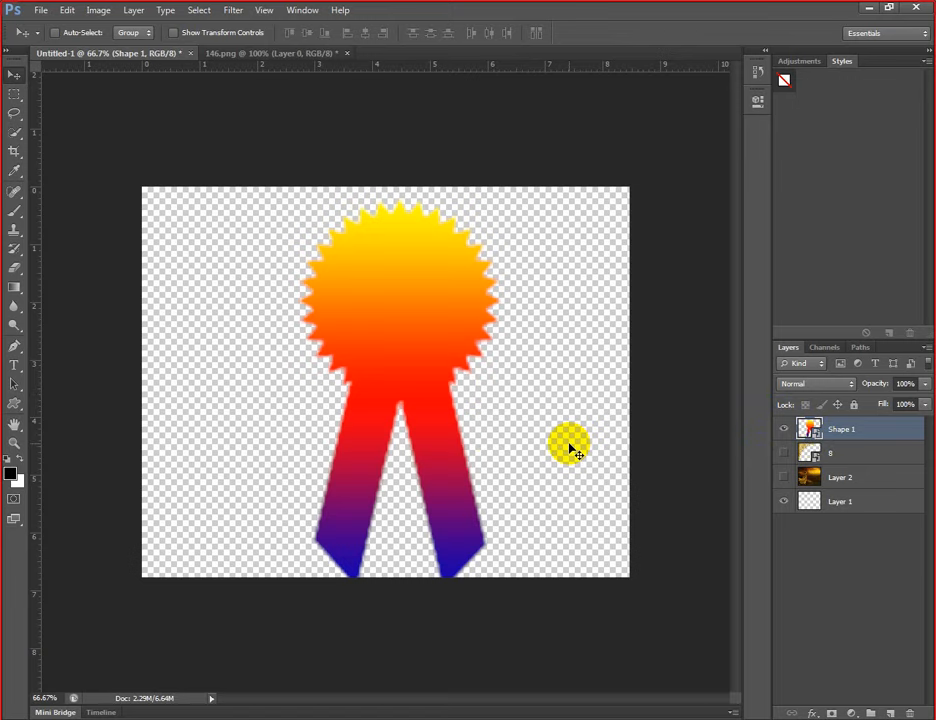
- Undo the ribbon's enlargement and look over the options available for its Smart Object layer
{"action": "left_click_drag", "start_coordinate": [570, 450], "coordinate": [570, 450]}
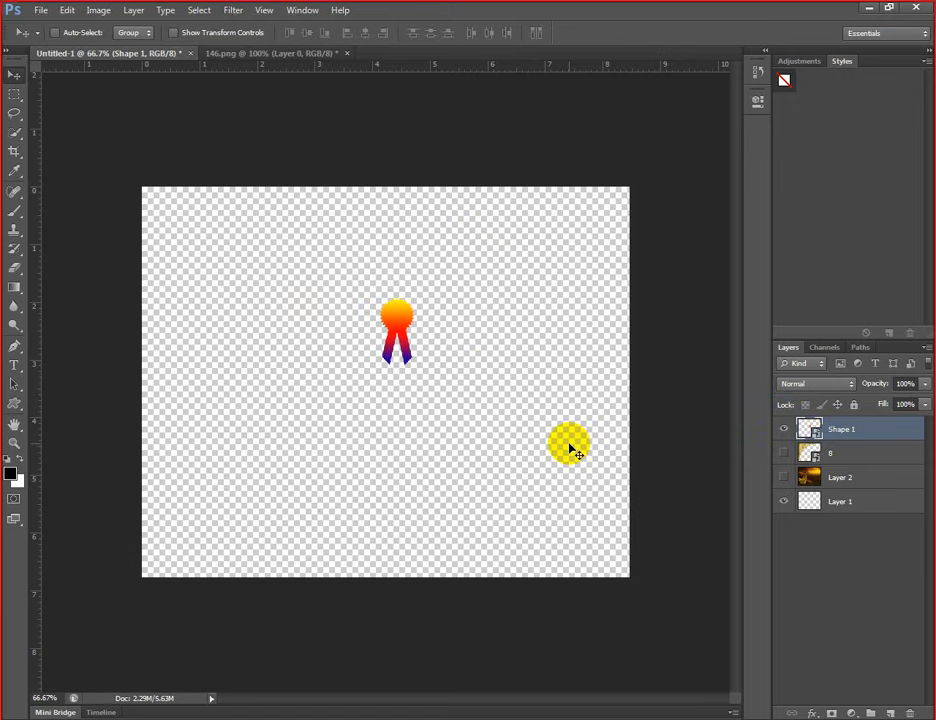
{"action": "left_click", "coordinate": [868, 440]}
{"action": "right_click", "coordinate": [868, 440]}
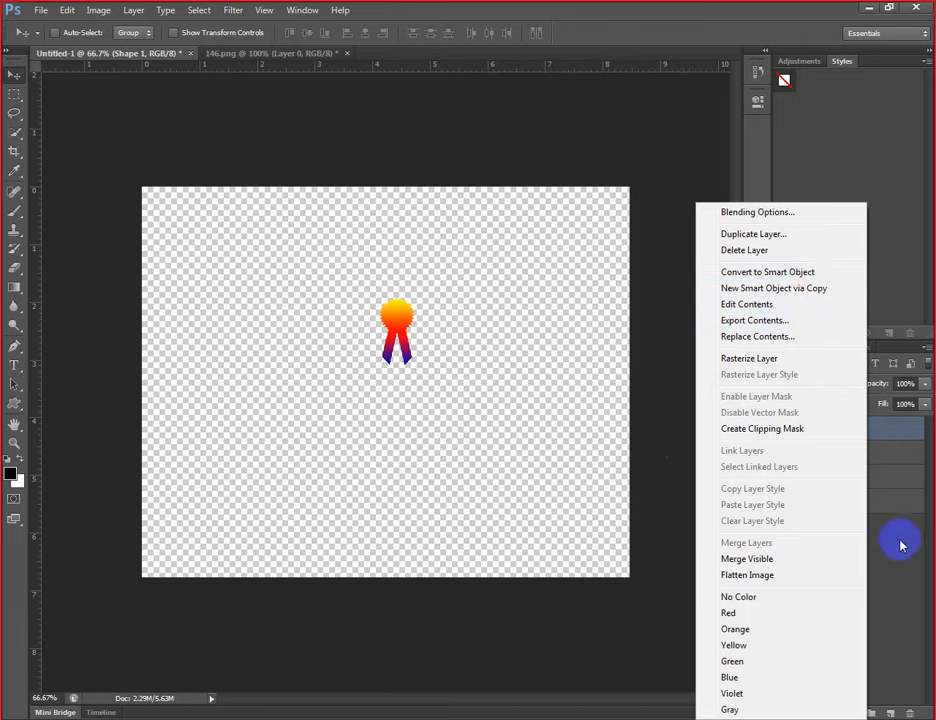
{"action": "left_click", "coordinate": [902, 577]}
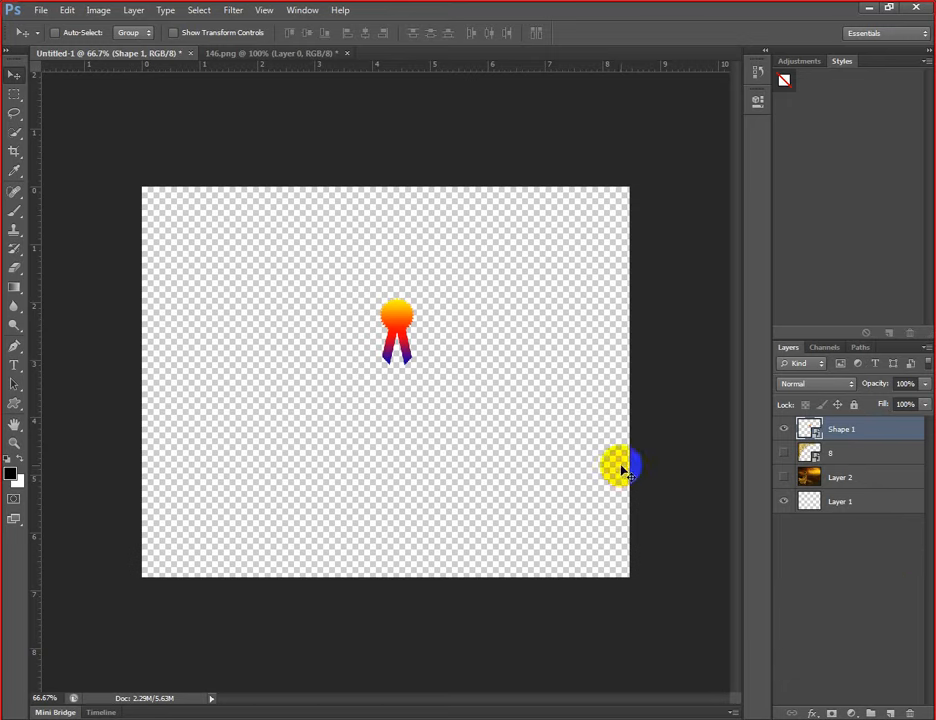
- Show Layer 2 and place a fixed-size 200 × 200 px rectangular marquee over the hills to the right of the ribbon
{"action": "left_click", "coordinate": [21, 100]}
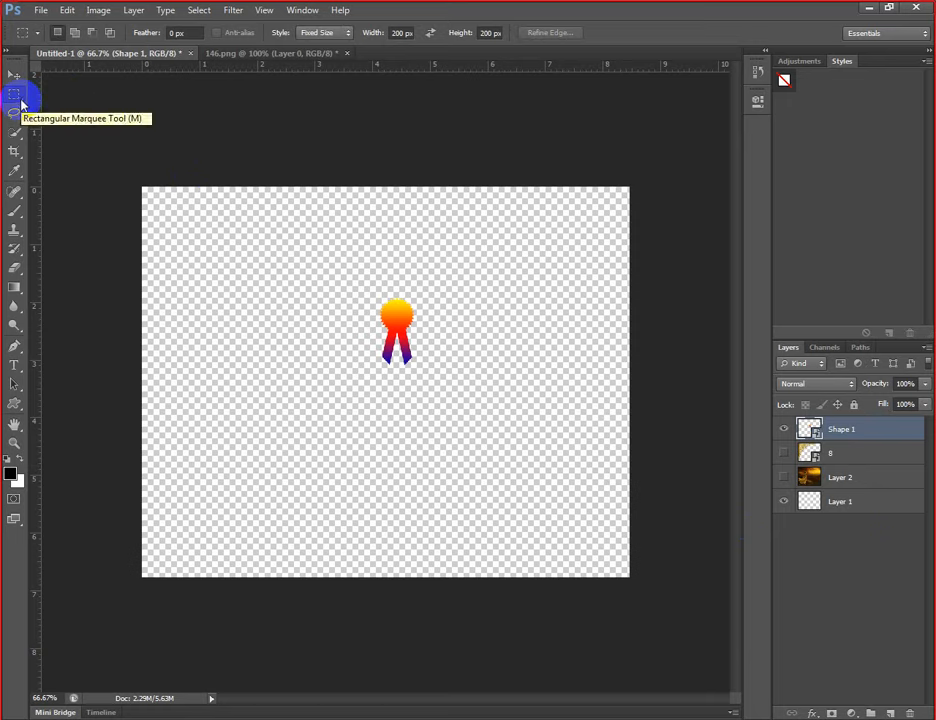
{"action": "left_click", "coordinate": [21, 100]}
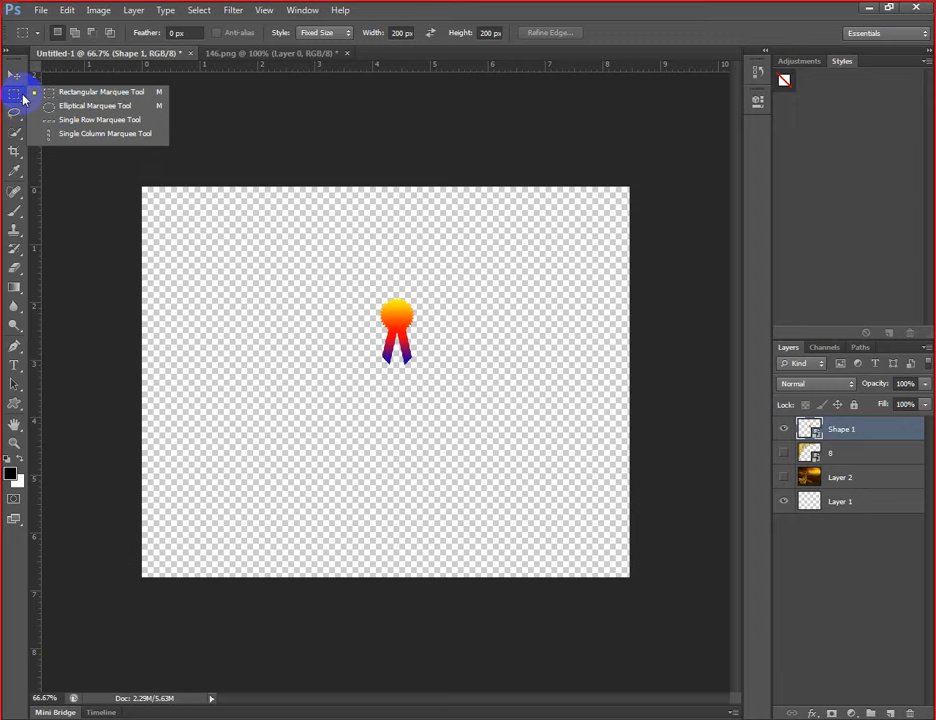
{"action": "left_click_drag", "start_coordinate": [24, 98], "coordinate": [53, 97]}
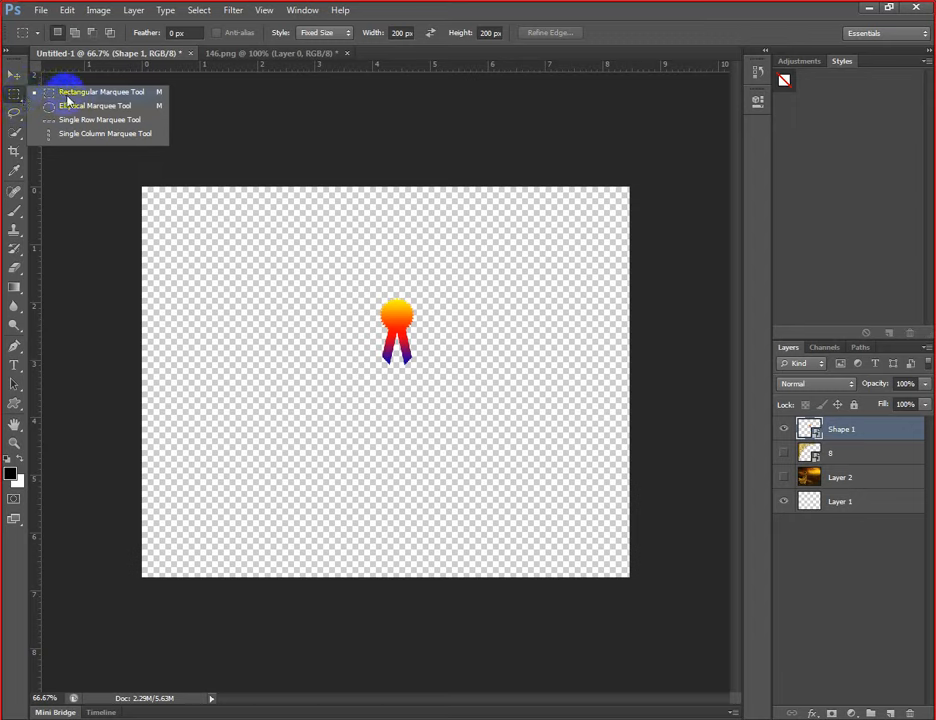
{"action": "left_click_drag", "start_coordinate": [66, 97], "coordinate": [72, 100]}
{"action": "left_click", "coordinate": [782, 480]}
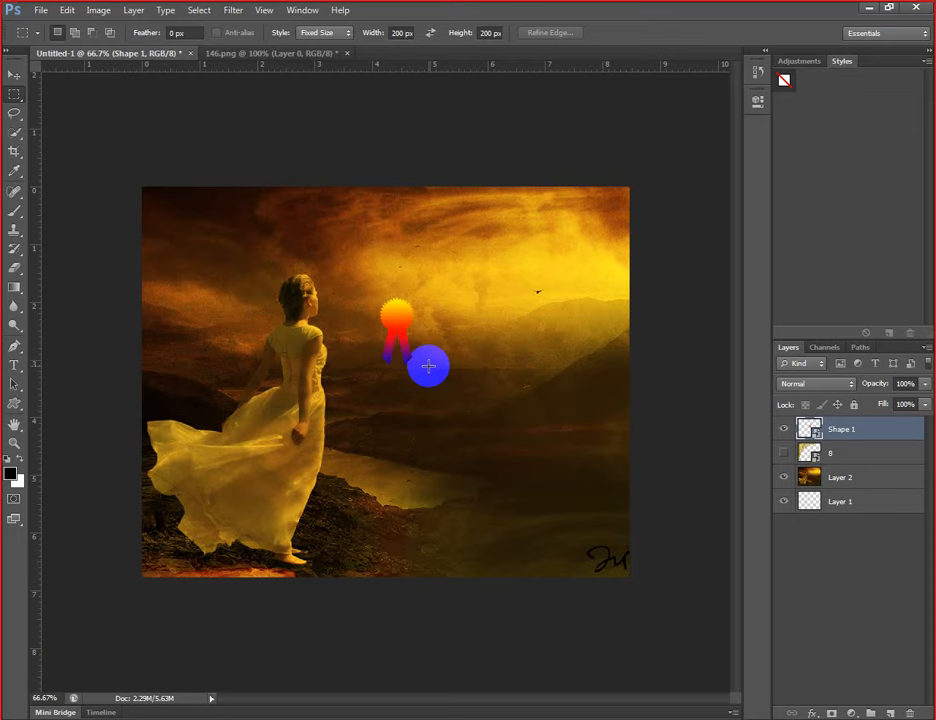
{"action": "left_click_drag", "start_coordinate": [525, 322], "coordinate": [468, 333]}
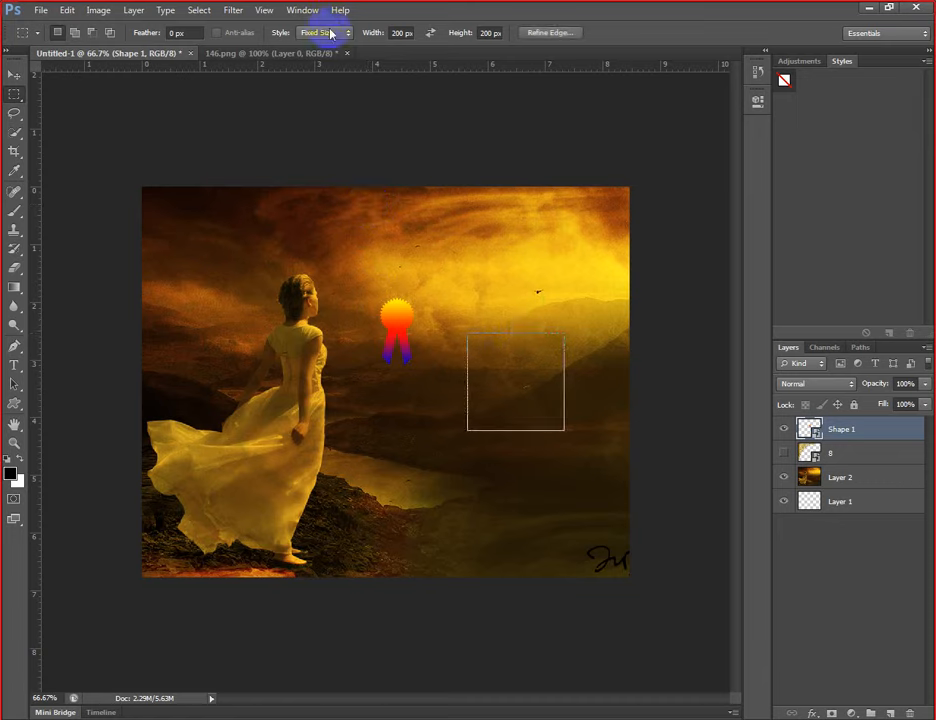
- Set the marquee style to Normal, draw freehand rectangular selections over the sky and around the ribbon, and deselect
{"action": "left_click", "coordinate": [328, 32]}
{"action": "left_click", "coordinate": [334, 48]}
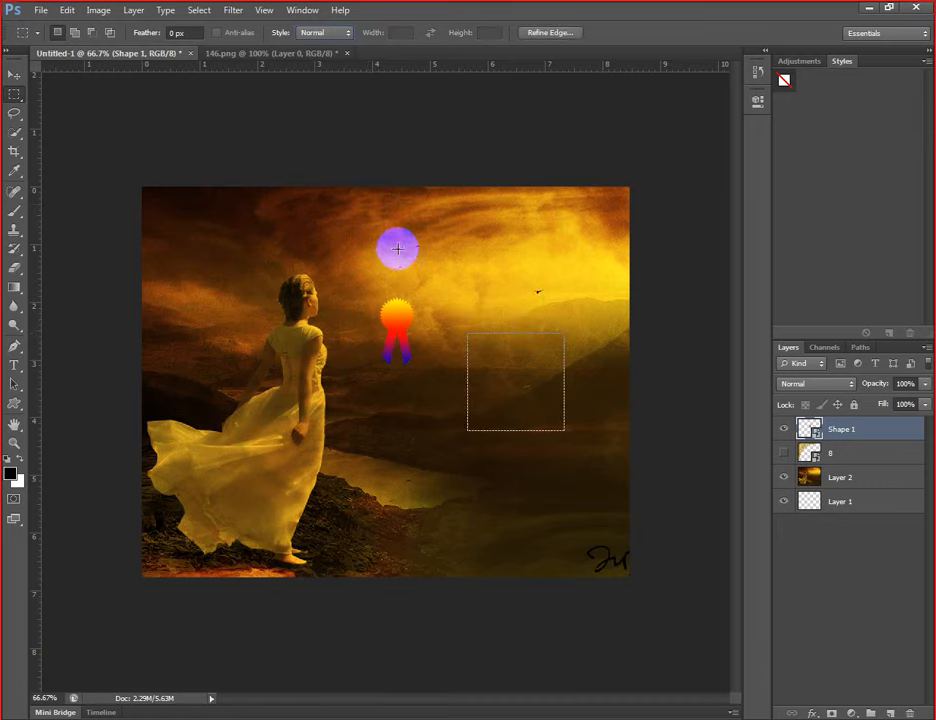
{"action": "left_click_drag", "start_coordinate": [338, 214], "coordinate": [585, 311]}
{"action": "left_click", "coordinate": [364, 295]}
{"action": "left_click_drag", "start_coordinate": [351, 247], "coordinate": [447, 397]}
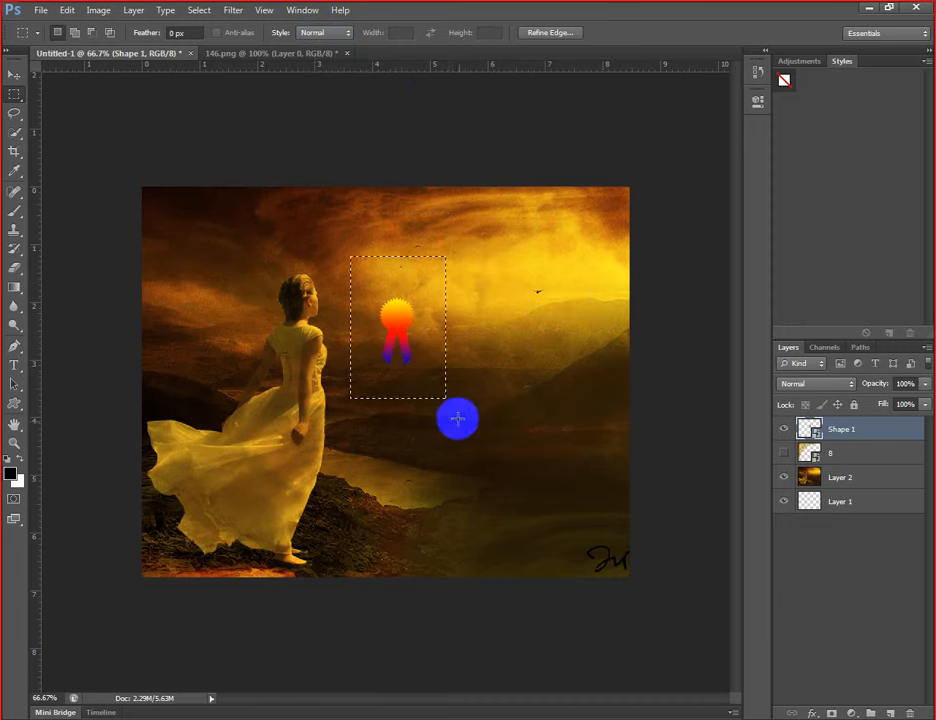
{"action": "left_click", "coordinate": [469, 229]}
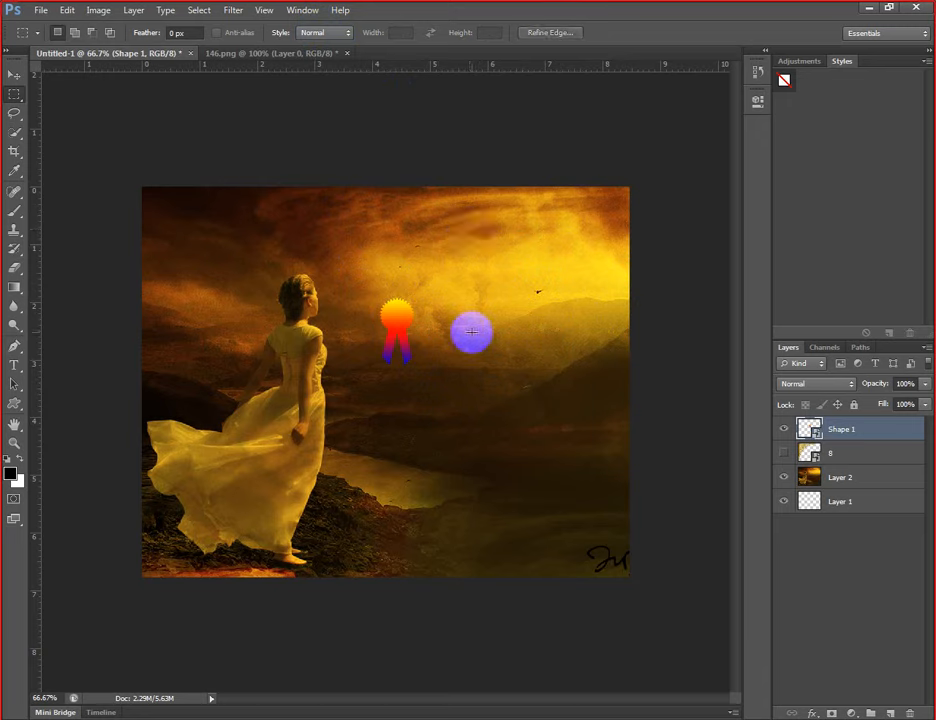
- Hide the Shape 1 layer and marquee a full-height strip along the picture's right edge, starting at about 6 inches
{"action": "left_click", "coordinate": [810, 440]}
{"action": "mouse_move", "coordinate": [810, 440]}
{"action": "left_mouse_down"}
{"action": "mouse_move", "coordinate": [305, 259]}
{"action": "mouse_move", "coordinate": [400, 233]}
{"action": "left_mouse_up"}
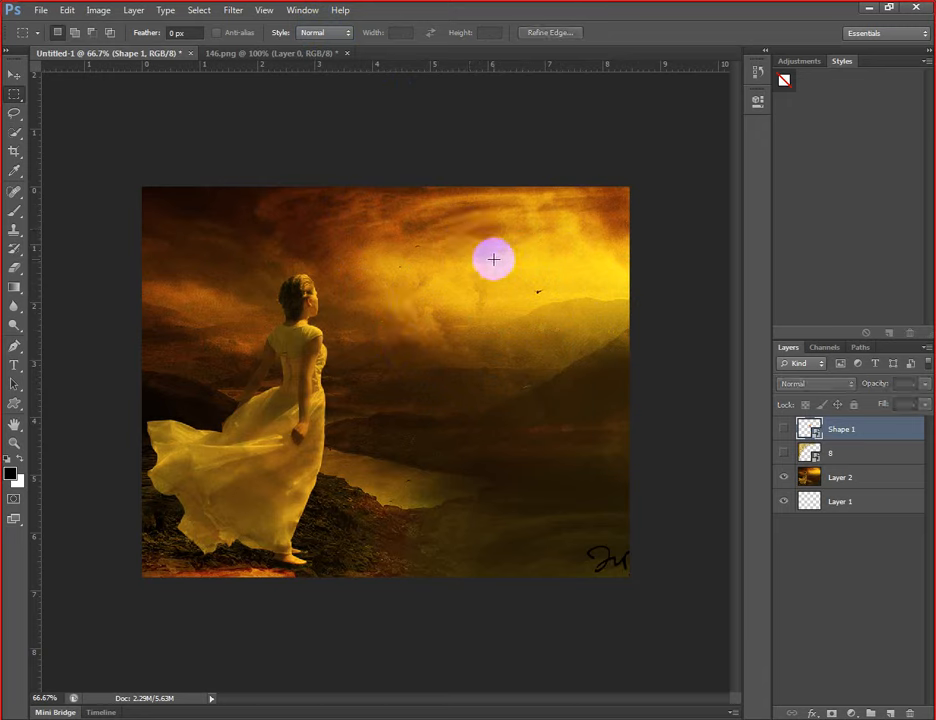
{"action": "left_click_drag", "start_coordinate": [489, 175], "coordinate": [648, 594]}
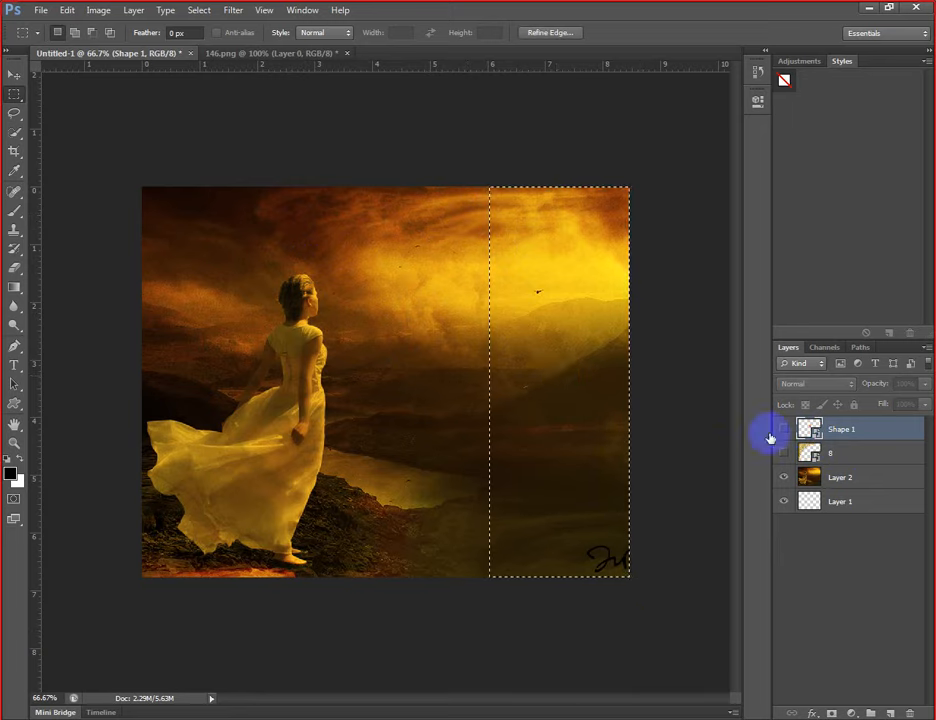
- Delete the selected right-hand strip from Layer 2, undo the deletion, and clear the selection
{"action": "left_click", "coordinate": [850, 479]}
{"action": "key", "text": "Delete"}
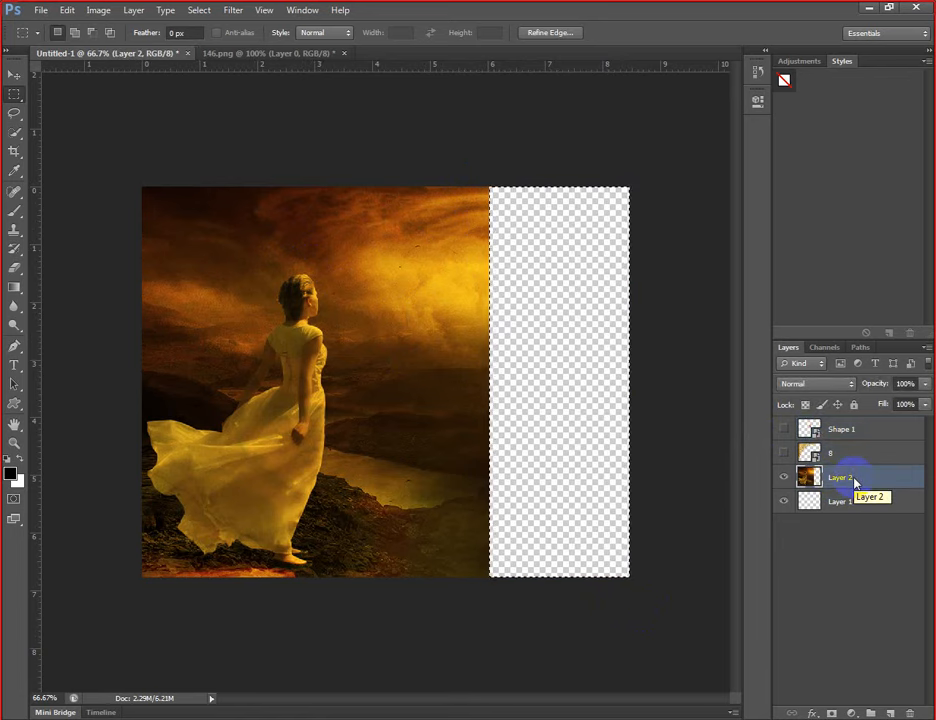
{"action": "key", "text": "ctrl+z"}
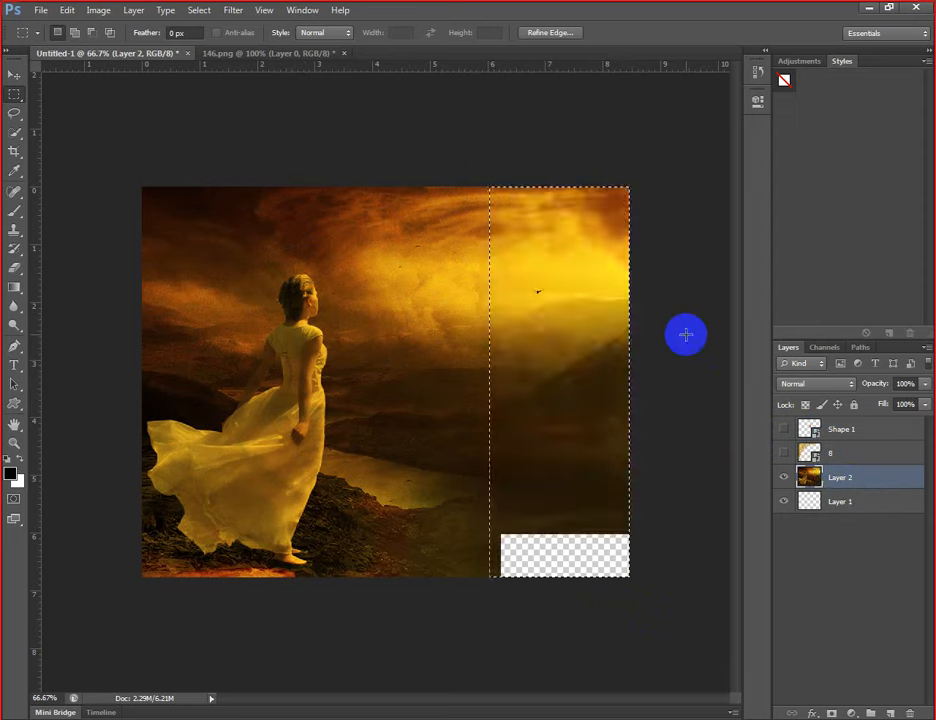
{"action": "left_click", "coordinate": [565, 330]}
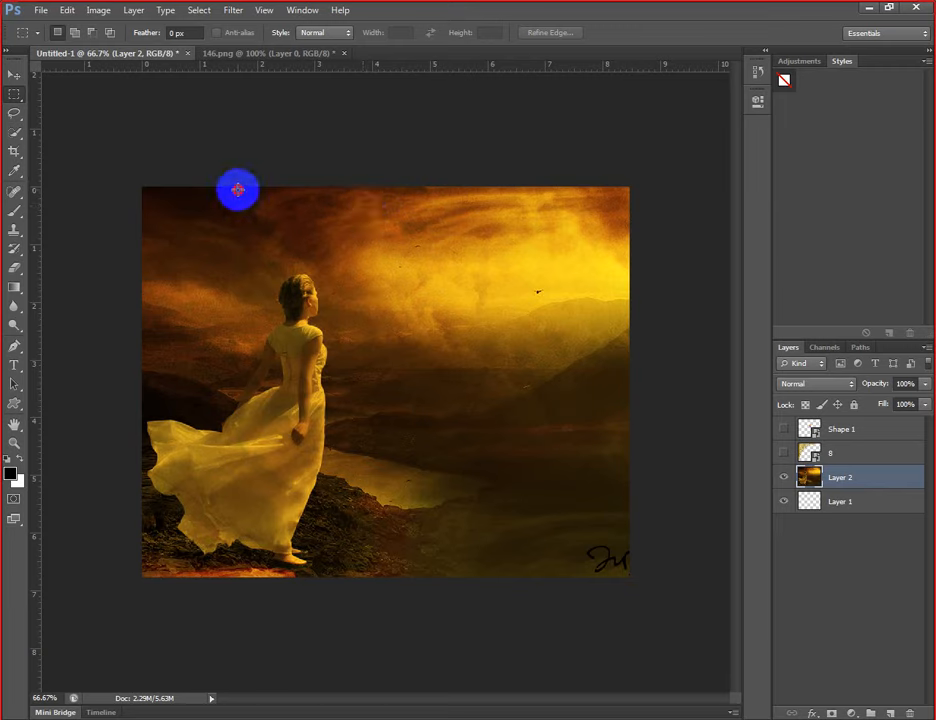
- Fill a wide rectangular selection across the upper sky with black on a new layer, then delete the fill
{"action": "left_click_drag", "start_coordinate": [482, 252], "coordinate": [573, 252]}
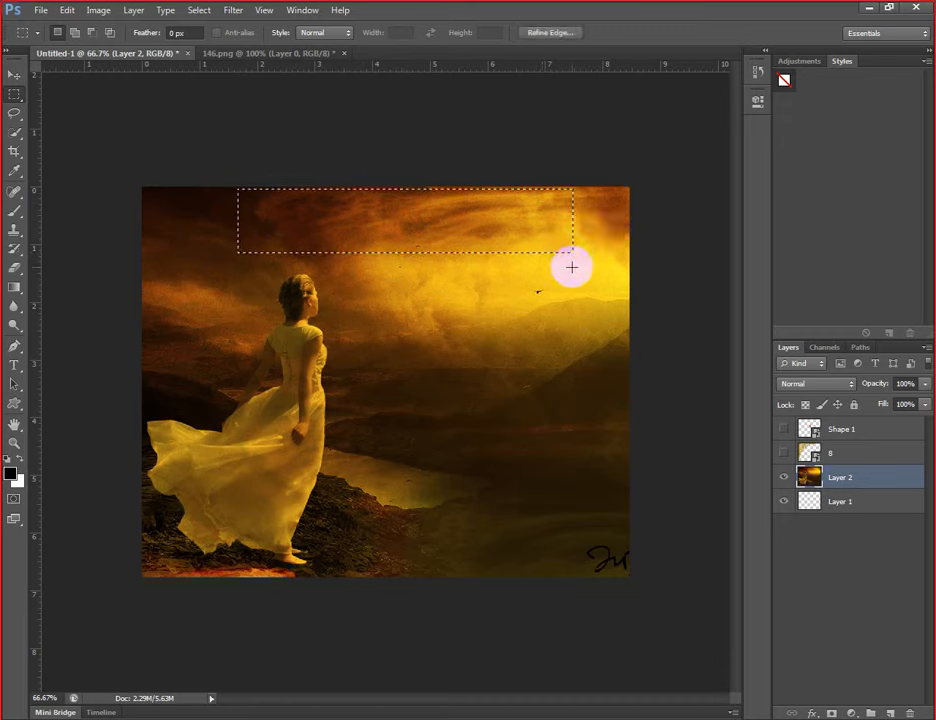
{"action": "left_click", "coordinate": [889, 710]}
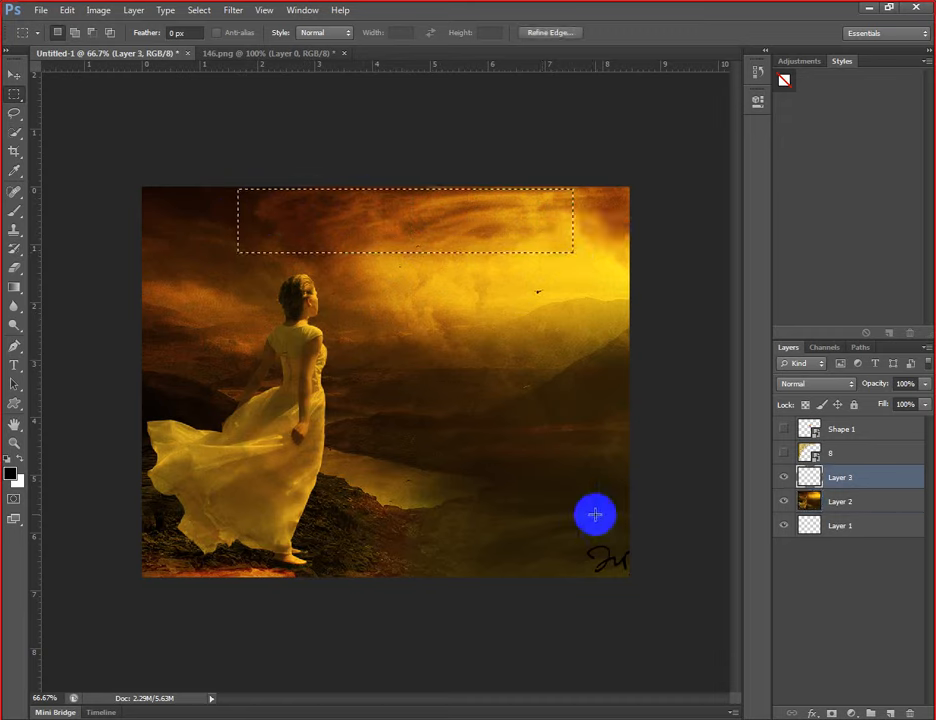
{"action": "key", "text": "alt+BackSpace"}
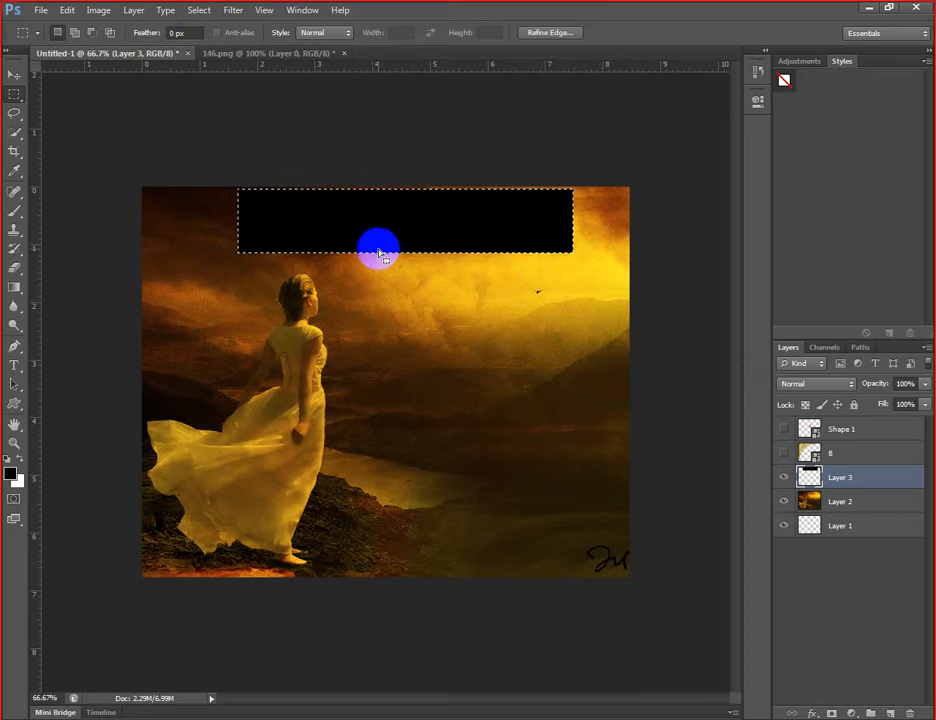
{"action": "key", "text": "Delete"}
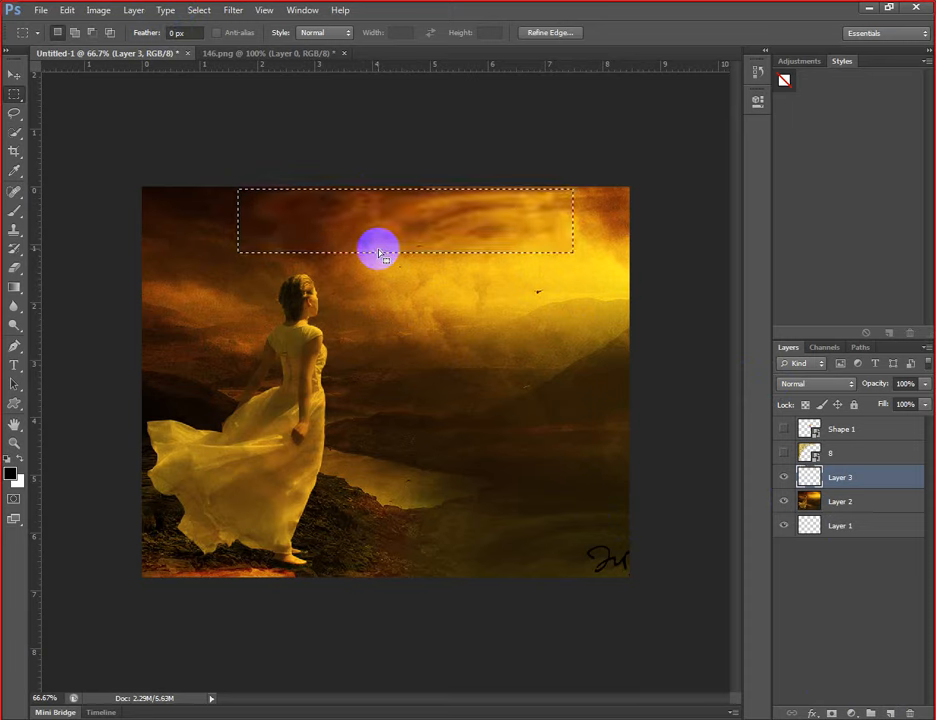
- Draw a circular selection about 3.8 inches across over the hills with the Elliptical Marquee tool and shift it slightly upward
{"action": "left_click", "coordinate": [15, 95]}
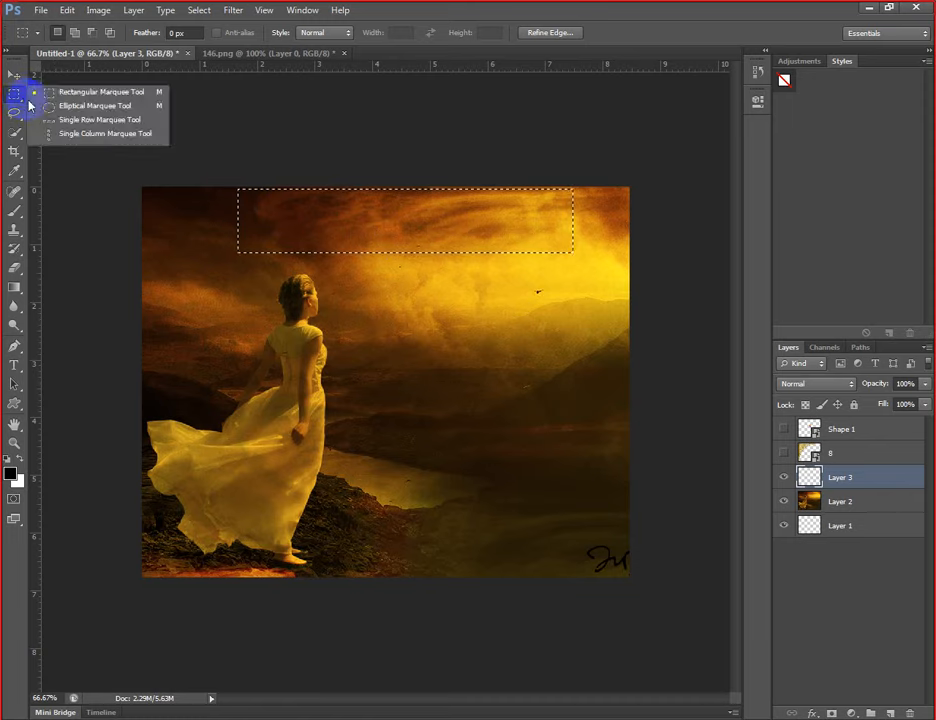
{"action": "left_click", "coordinate": [103, 107]}
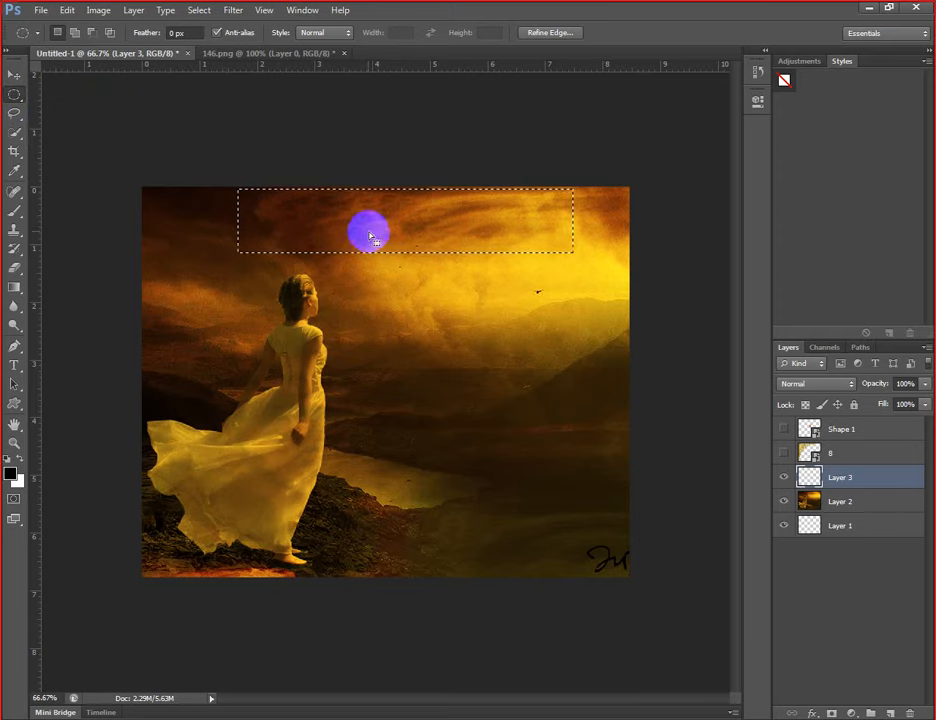
{"action": "left_click_drag", "start_coordinate": [382, 292], "coordinate": [592, 501]}
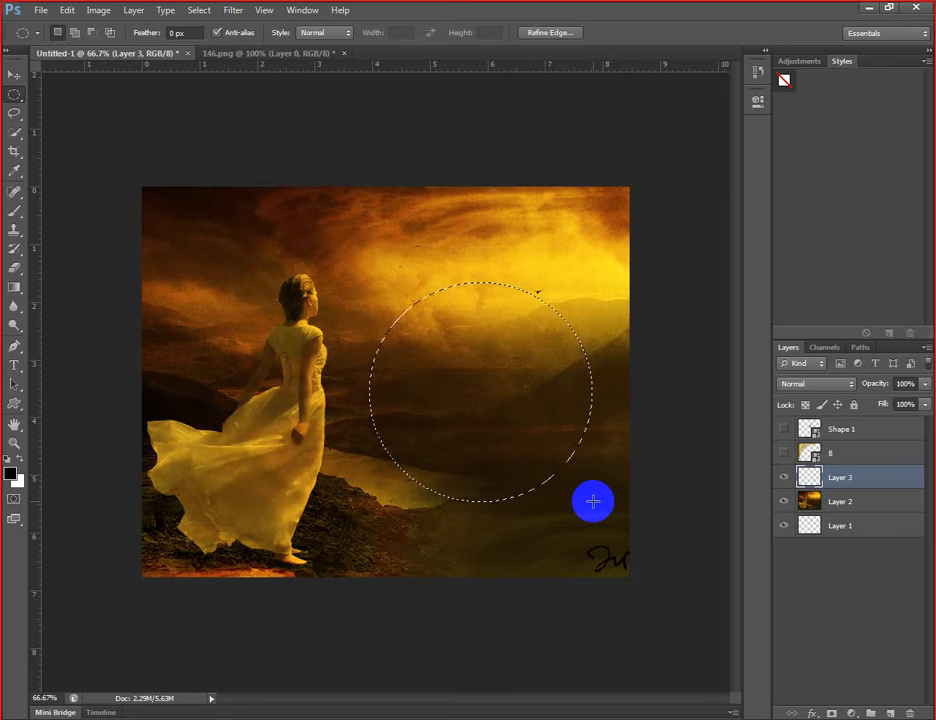
{"action": "mouse_move", "coordinate": [487, 389]}
{"action": "left_mouse_down"}
{"action": "mouse_move", "coordinate": [328, 330]}
{"action": "mouse_move", "coordinate": [492, 372]}
{"action": "left_mouse_up"}
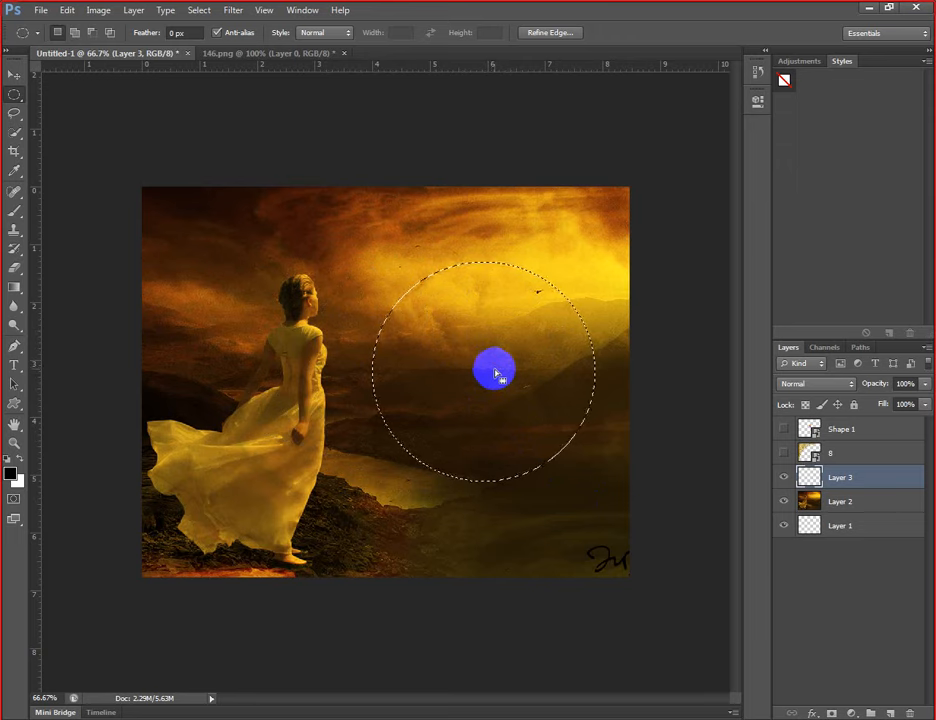
- Delete the circular area from Layer 2, undo the deletion, and make Layer 3 active again
{"action": "left_click", "coordinate": [903, 506]}
{"action": "key", "text": "Delete"}
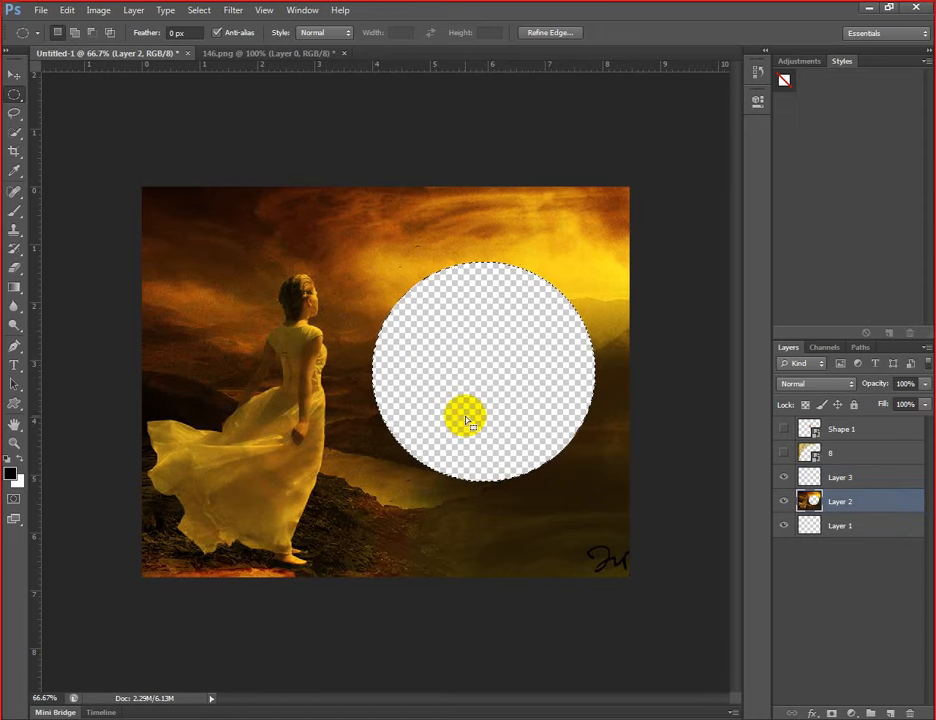
{"action": "key", "text": "ctrl+z"}
{"action": "key", "text": "alt+bracketright"}
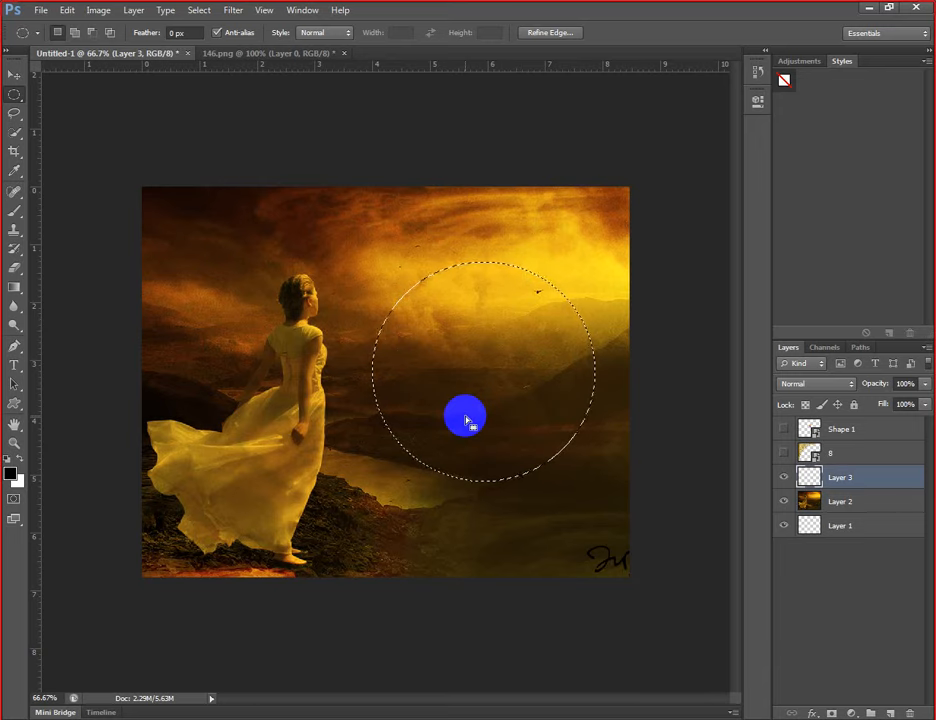
- Review the marquee tool variants, switch to the Move tool, and deselect the circle
{"action": "right_click", "coordinate": [17, 98]}
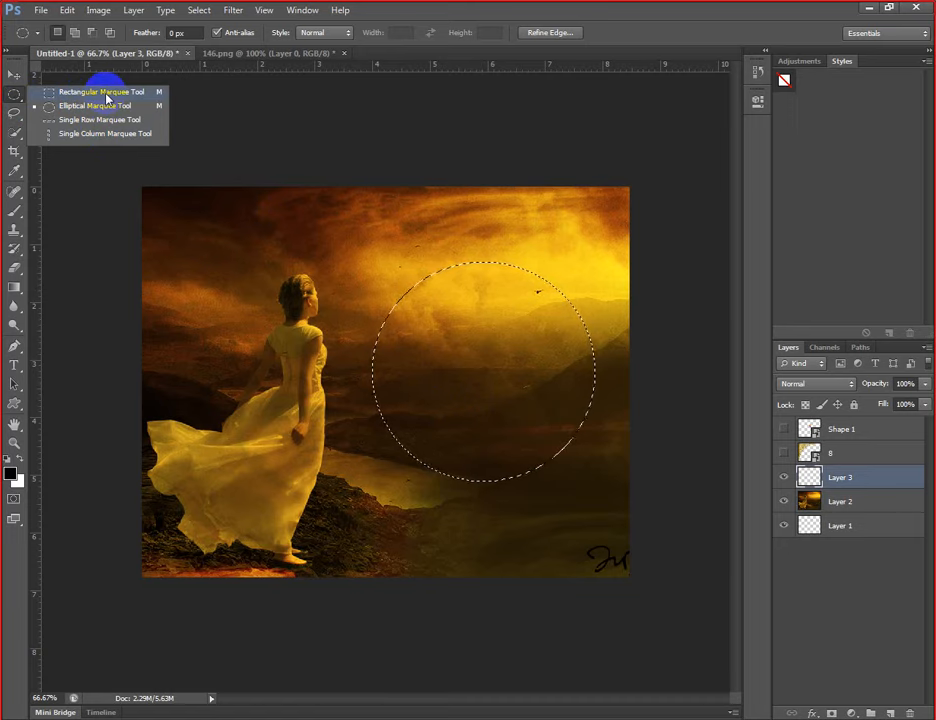
{"action": "left_click", "coordinate": [14, 76]}
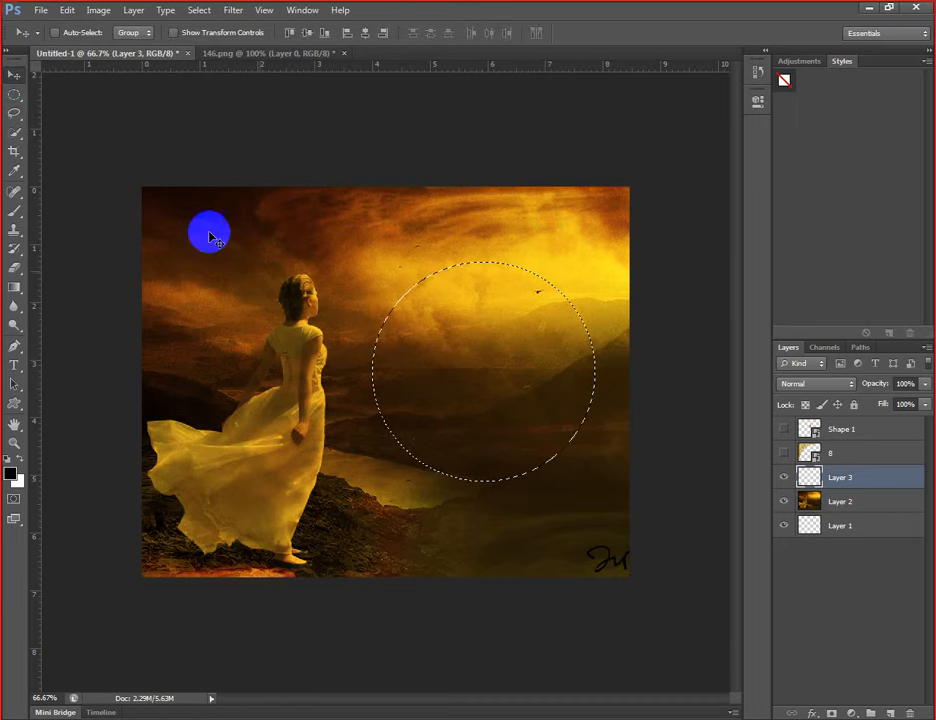
{"action": "key", "text": "ctrl+d"}
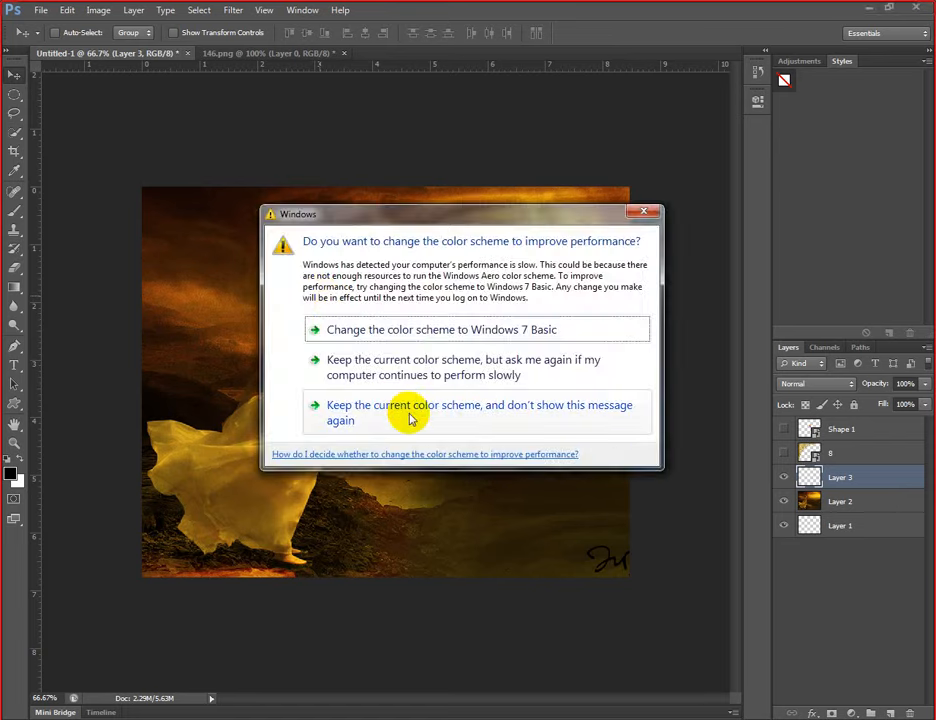
- Get the Windows color scheme dialog out of the way of the picture, without changing the color scheme
{"action": "left_click", "coordinate": [583, 362]}
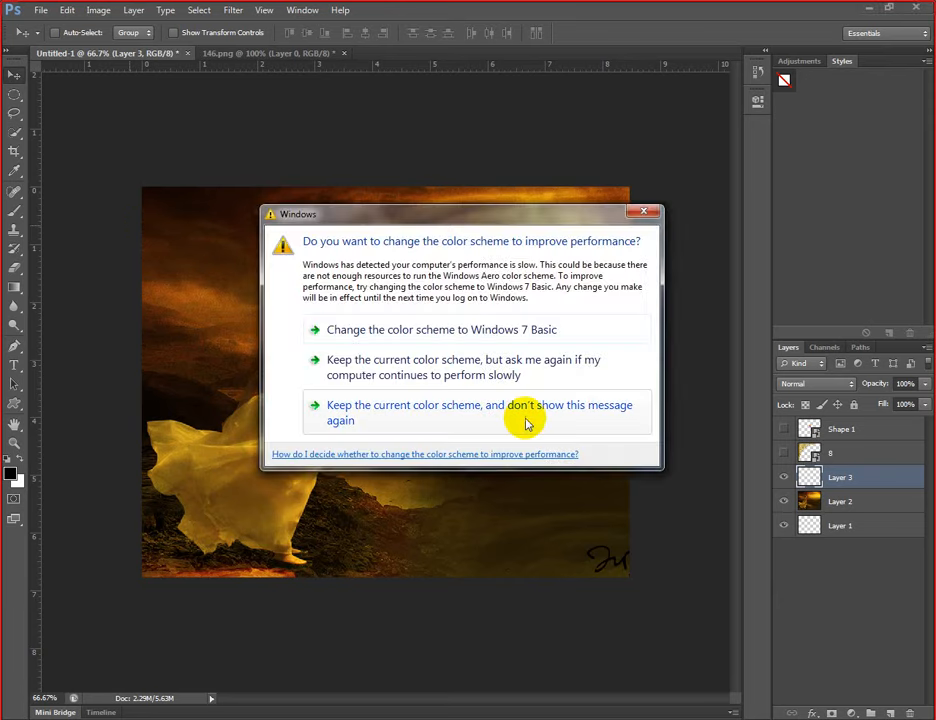
{"action": "left_click_drag", "start_coordinate": [483, 207], "coordinate": [829, 710]}
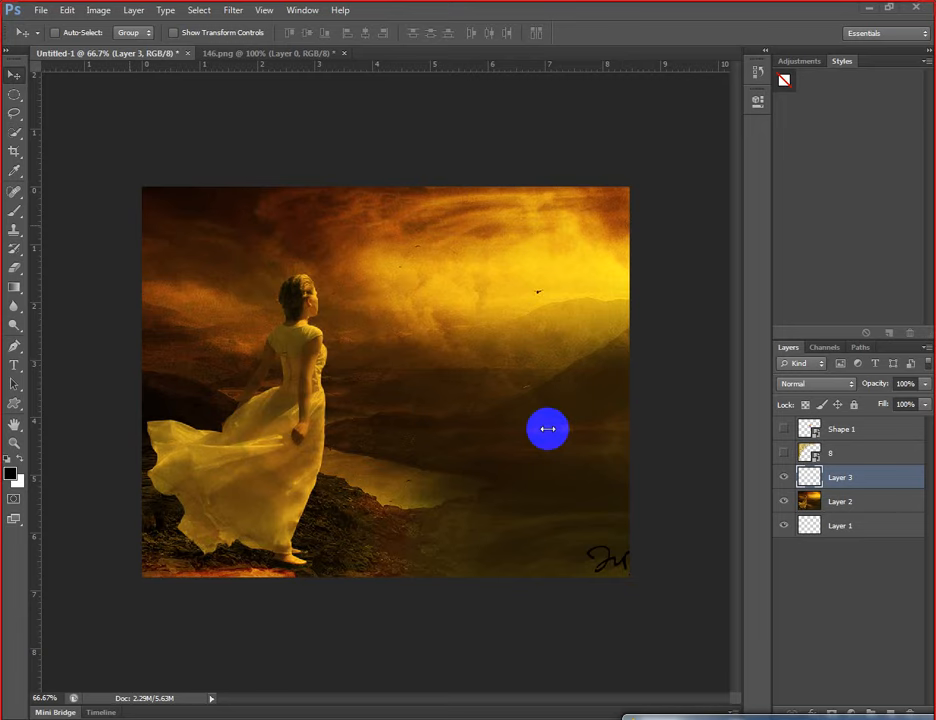
{"action": "left_click_drag", "start_coordinate": [548, 429], "coordinate": [437, 324]}
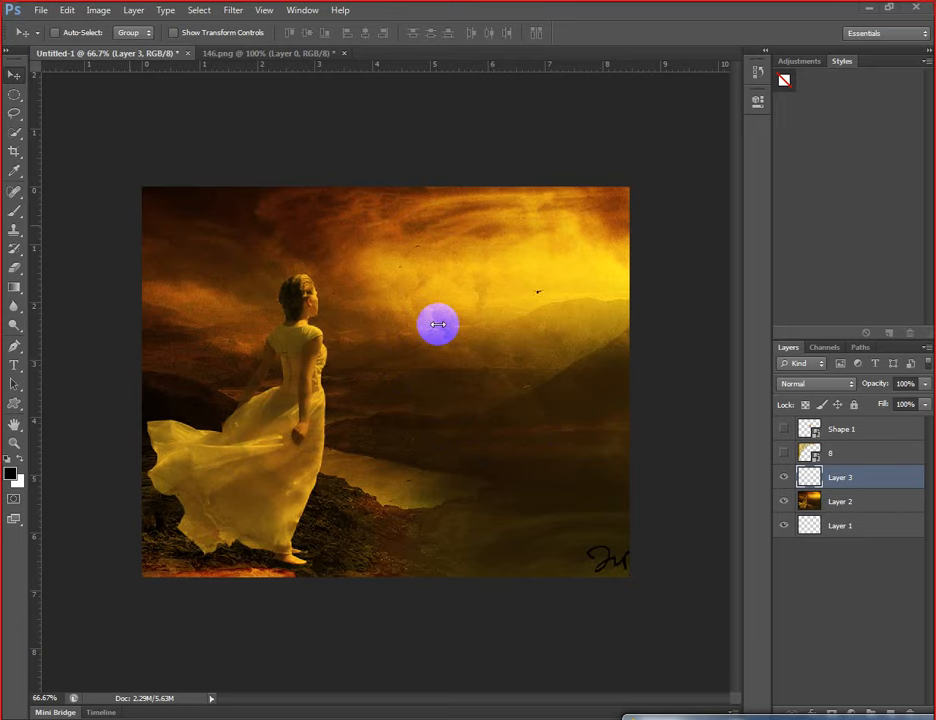
- Draw a freehand selection around the woman's head with the Lasso tool
{"action": "left_click", "coordinate": [16, 94]}
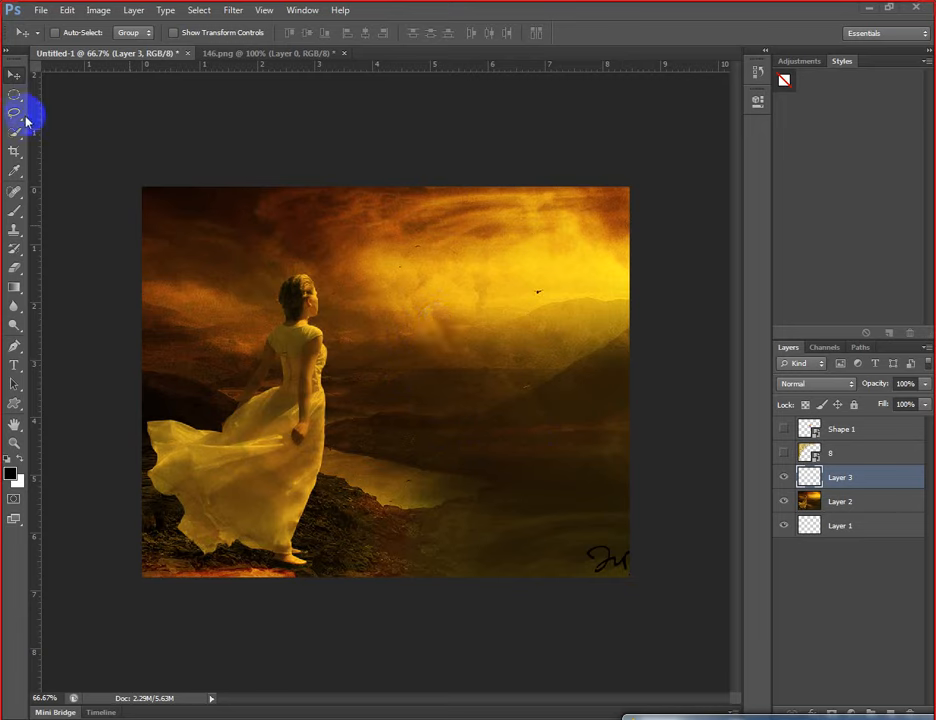
{"action": "left_click", "coordinate": [19, 116]}
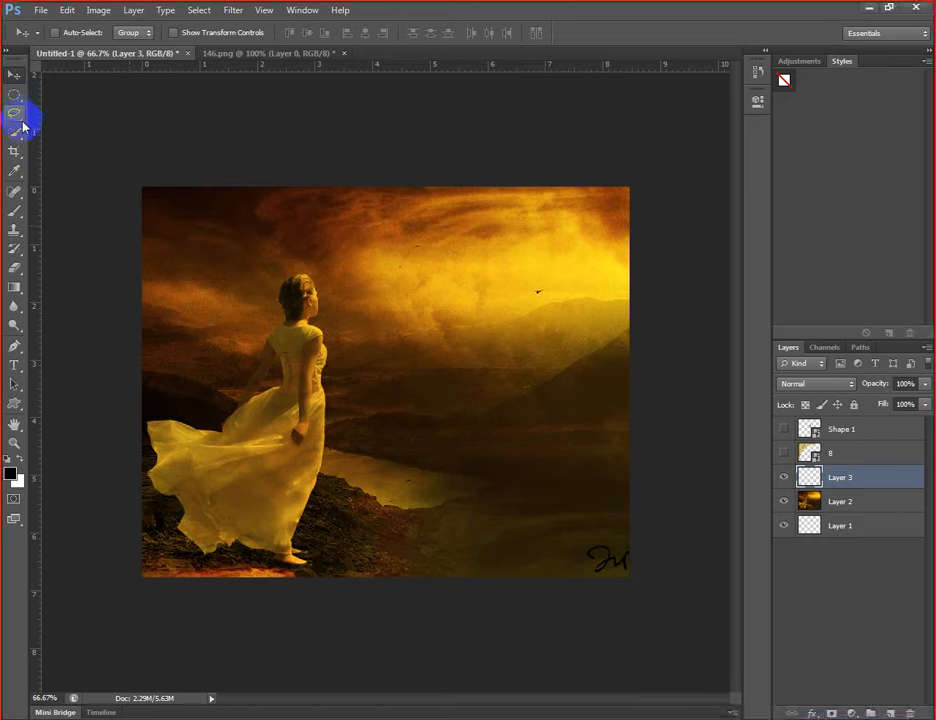
{"action": "left_click", "coordinate": [18, 118]}
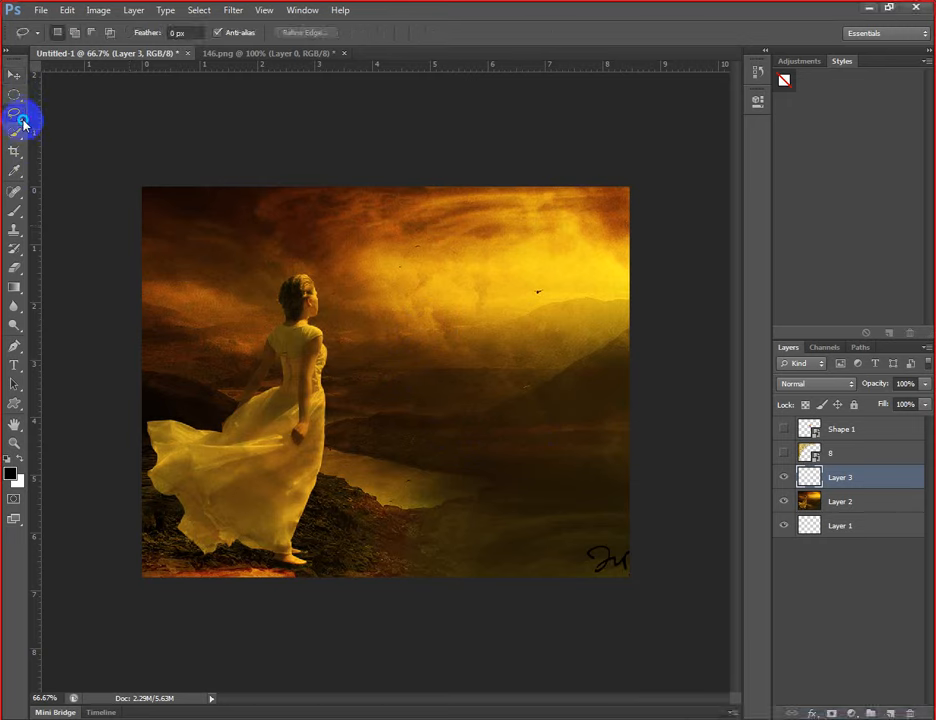
{"action": "right_click", "coordinate": [20, 115]}
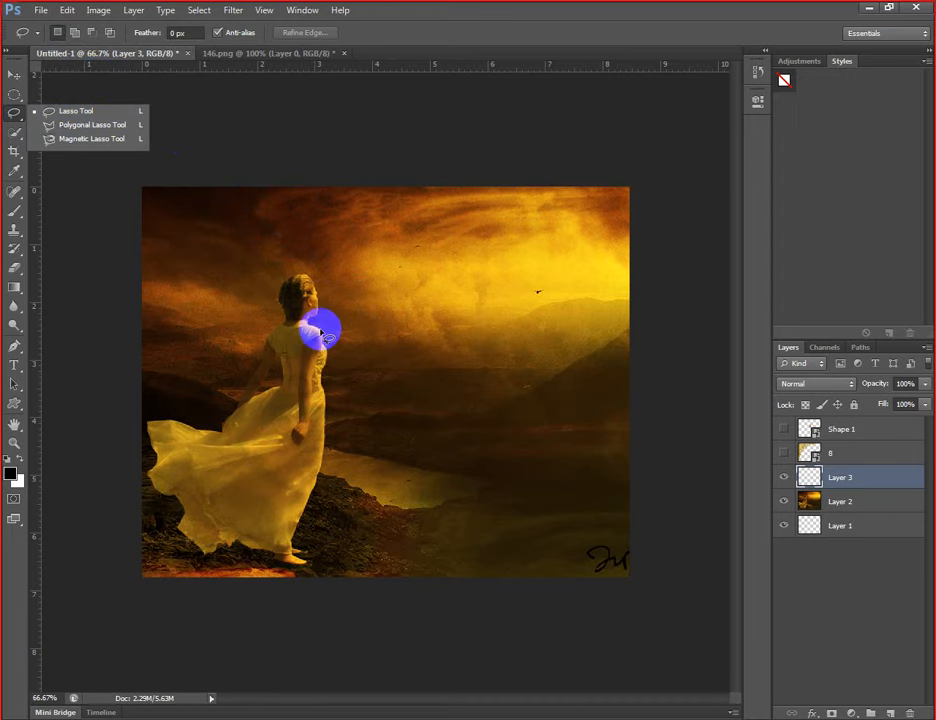
{"action": "key", "text": "z"}
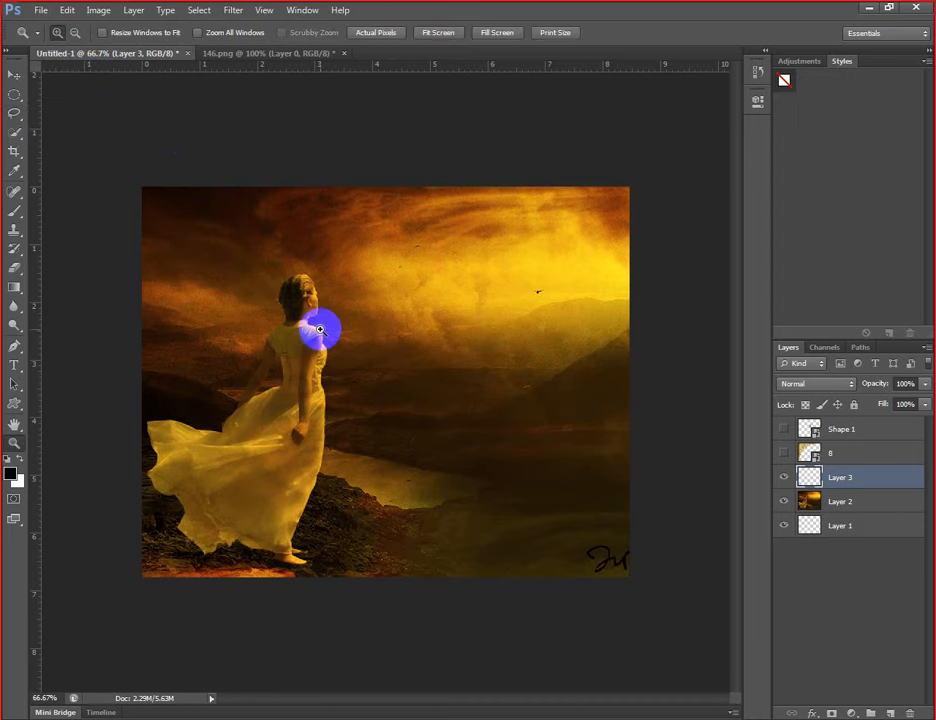
{"action": "left_click", "coordinate": [380, 33]}
{"action": "left_click_drag", "start_coordinate": [501, 698], "coordinate": [461, 698]}
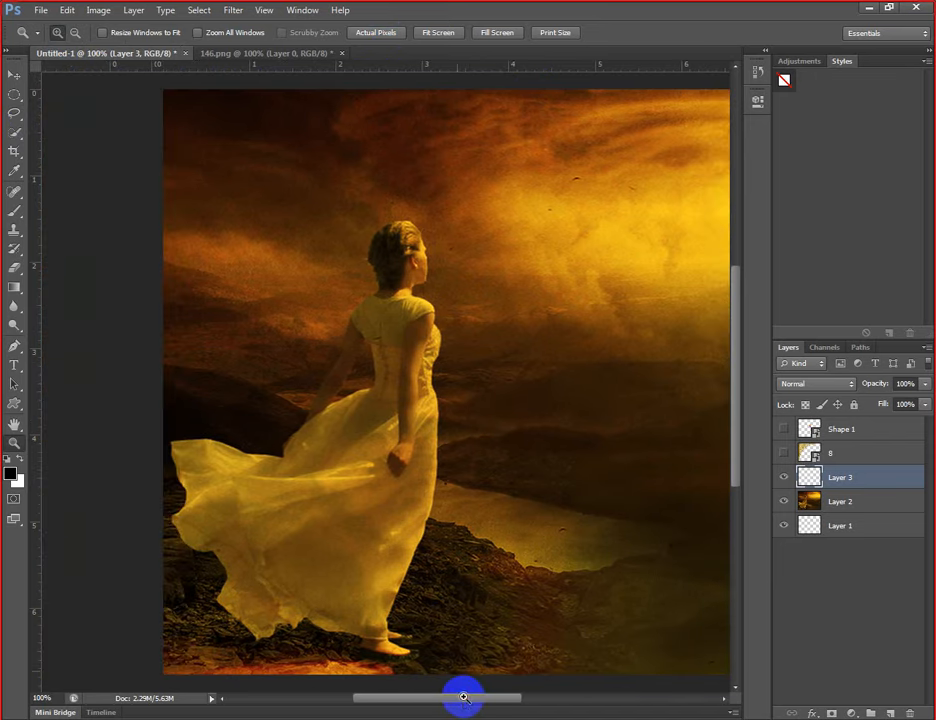
{"action": "left_click", "coordinate": [15, 112]}
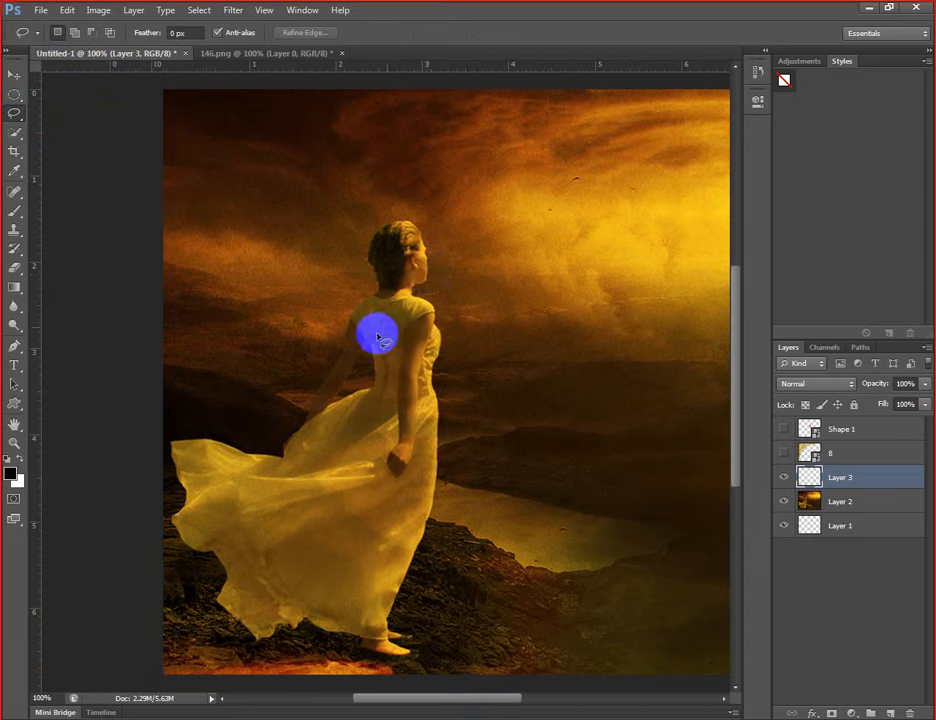
{"action": "mouse_move", "coordinate": [418, 294]}
{"action": "left_mouse_down"}
{"action": "mouse_move", "coordinate": [432, 267]}
{"action": "mouse_move", "coordinate": [424, 217]}
{"action": "mouse_move", "coordinate": [378, 209]}
{"action": "mouse_move", "coordinate": [357, 240]}
{"action": "mouse_move", "coordinate": [368, 282]}
{"action": "mouse_move", "coordinate": [421, 291]}
{"action": "left_mouse_up"}
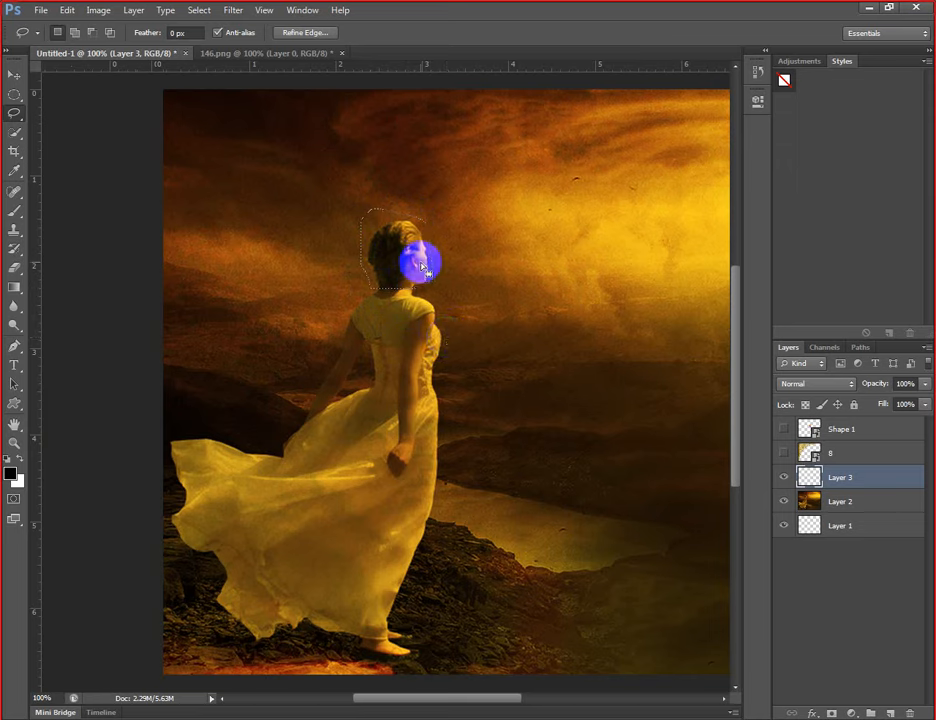
- Copy the selected head from Layer 2 onto a new layer and move the copy away from the woman
{"action": "left_click", "coordinate": [847, 505]}
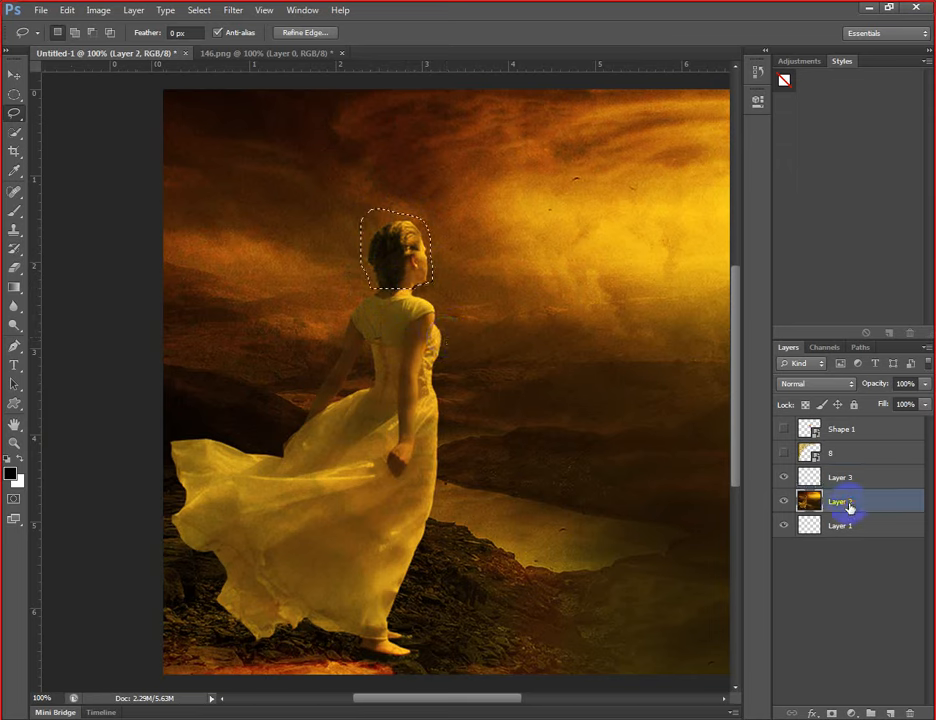
{"action": "key", "text": "ctrl+shift+alt+n"}
{"action": "key", "text": "ctrl+d"}
{"action": "left_click", "coordinate": [14, 75]}
{"action": "left_click_drag", "start_coordinate": [428, 247], "coordinate": [536, 216]}
- Hide Layer 2 to inspect the copied head on its own, delete the head layer, and show Layer 2 again
{"action": "left_click_drag", "start_coordinate": [545, 282], "coordinate": [797, 527]}
{"action": "left_click", "coordinate": [785, 525]}
{"action": "left_click_drag", "start_coordinate": [512, 325], "coordinate": [435, 362]}
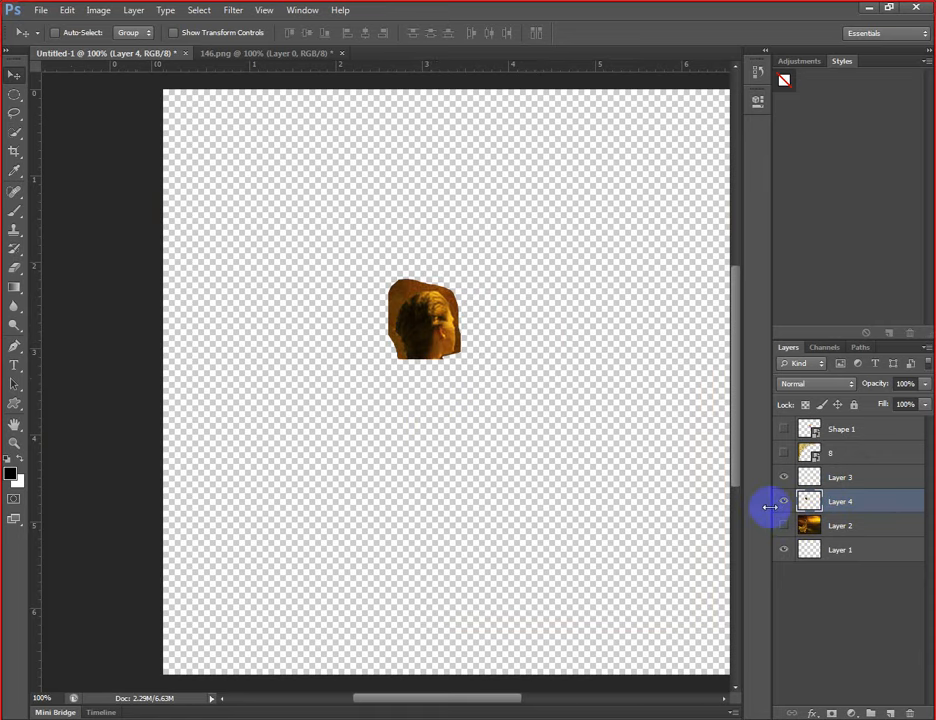
{"action": "left_click_drag", "start_coordinate": [798, 503], "coordinate": [908, 712]}
{"action": "left_click_drag", "start_coordinate": [784, 518], "coordinate": [783, 501]}
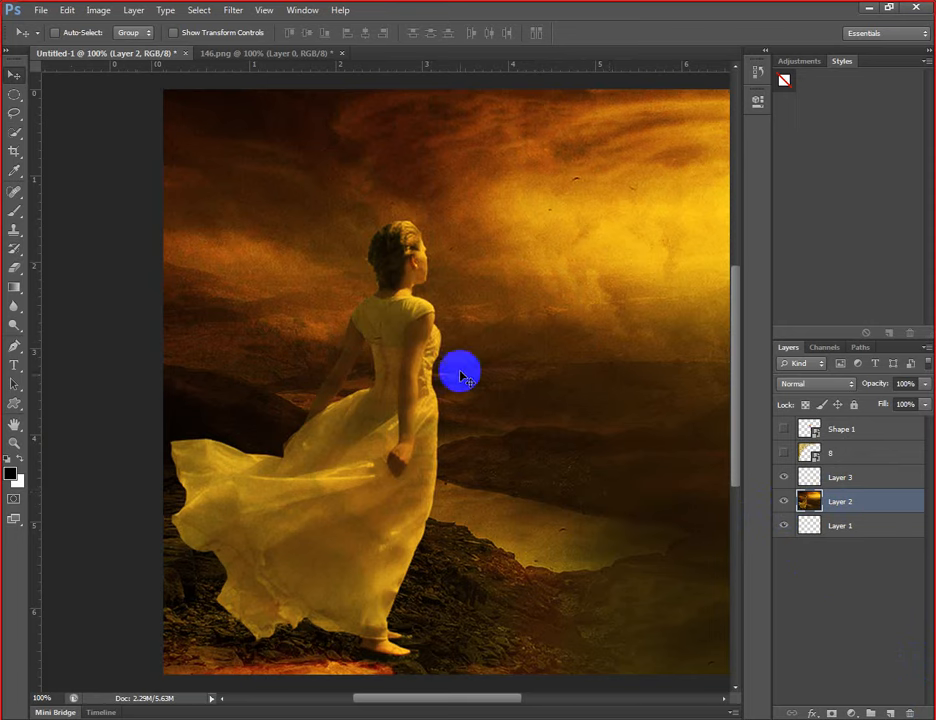
- Outline the woman's head and shoulders on Layer 2 with a closed, straight-edged Polygonal Lasso selection
{"action": "left_click", "coordinate": [21, 123]}
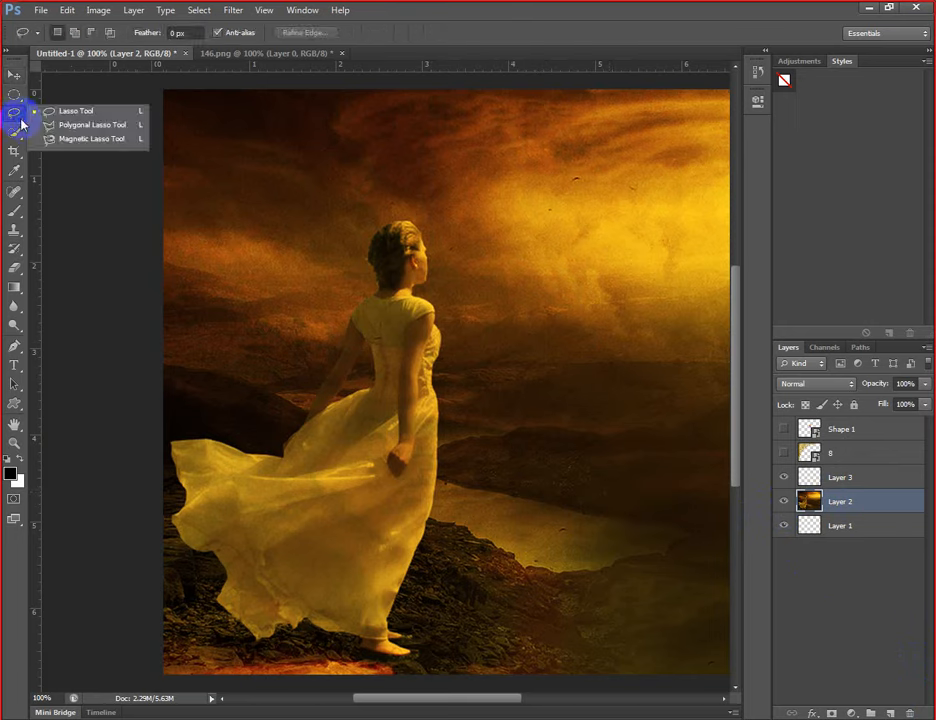
{"action": "left_click", "coordinate": [70, 125]}
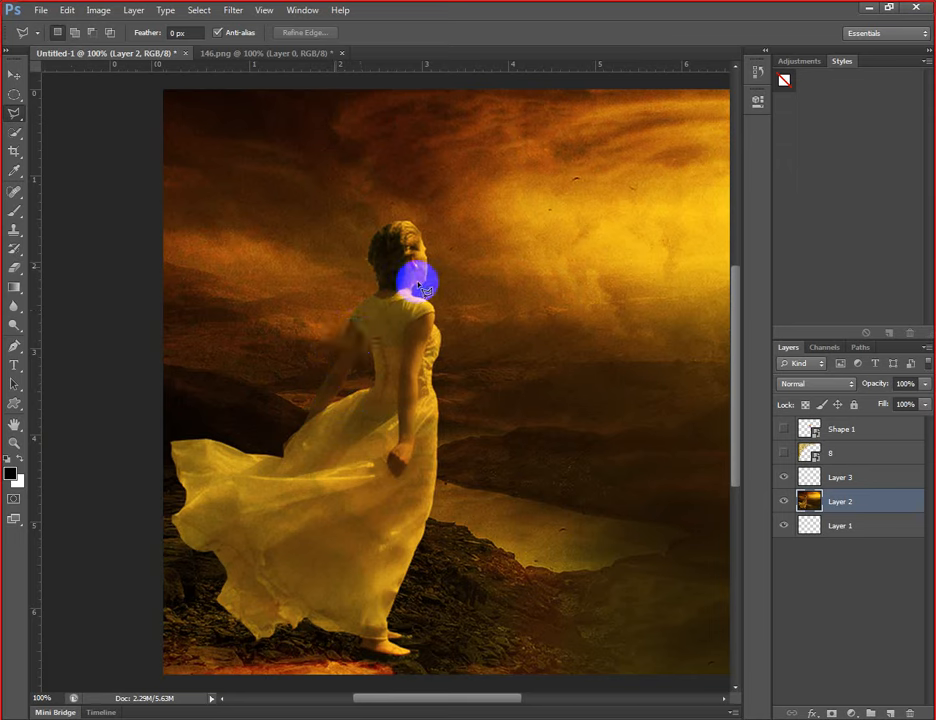
{"action": "left_click", "coordinate": [20, 117]}
{"action": "left_click_drag", "start_coordinate": [20, 117], "coordinate": [90, 128]}
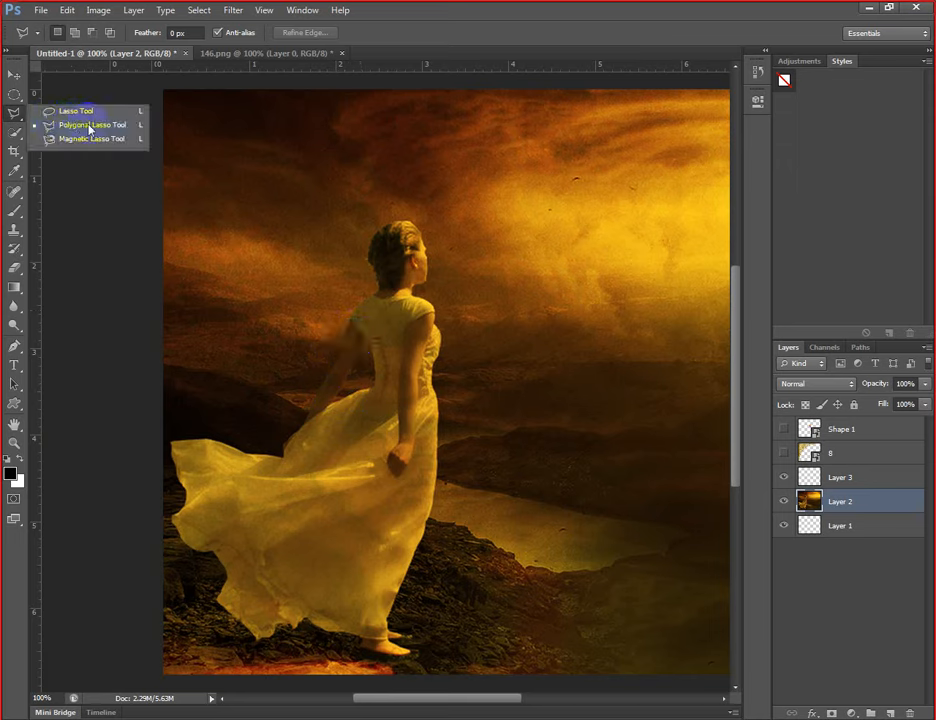
{"action": "left_click", "coordinate": [413, 288]}
{"action": "left_click", "coordinate": [428, 279]}
{"action": "left_click", "coordinate": [426, 283]}
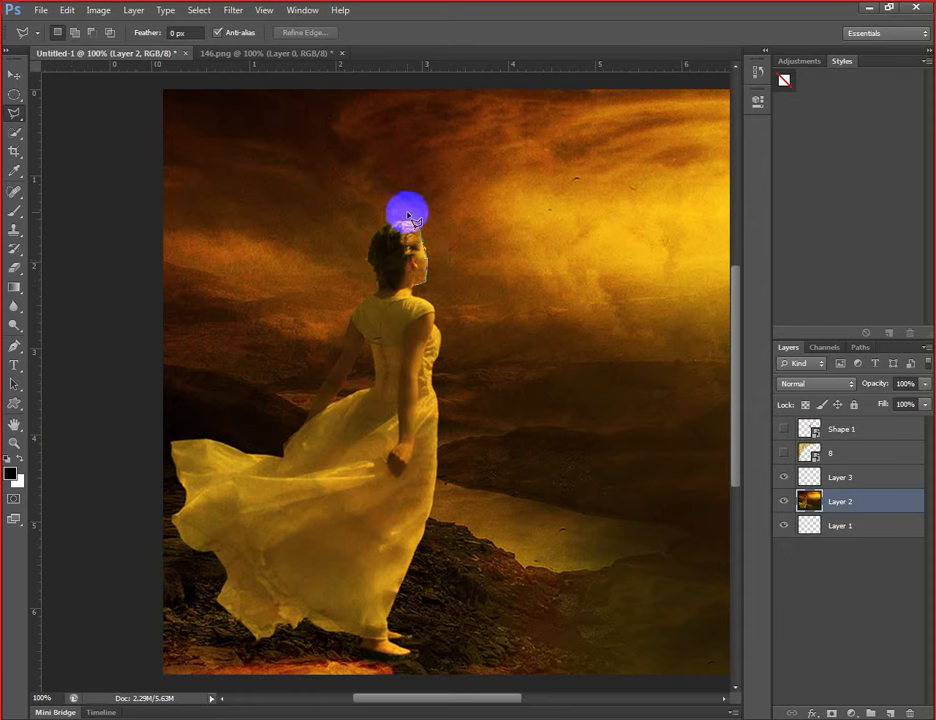
{"action": "left_click", "coordinate": [410, 222]}
{"action": "left_click", "coordinate": [386, 215]}
{"action": "left_click", "coordinate": [376, 222]}
{"action": "left_click", "coordinate": [367, 256]}
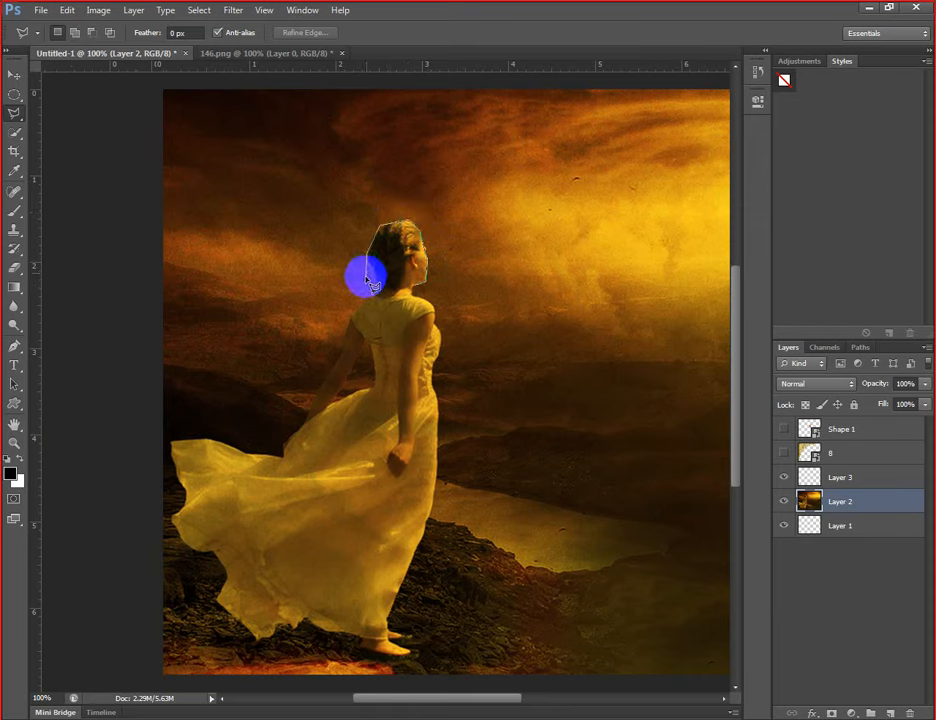
{"action": "left_click", "coordinate": [374, 292]}
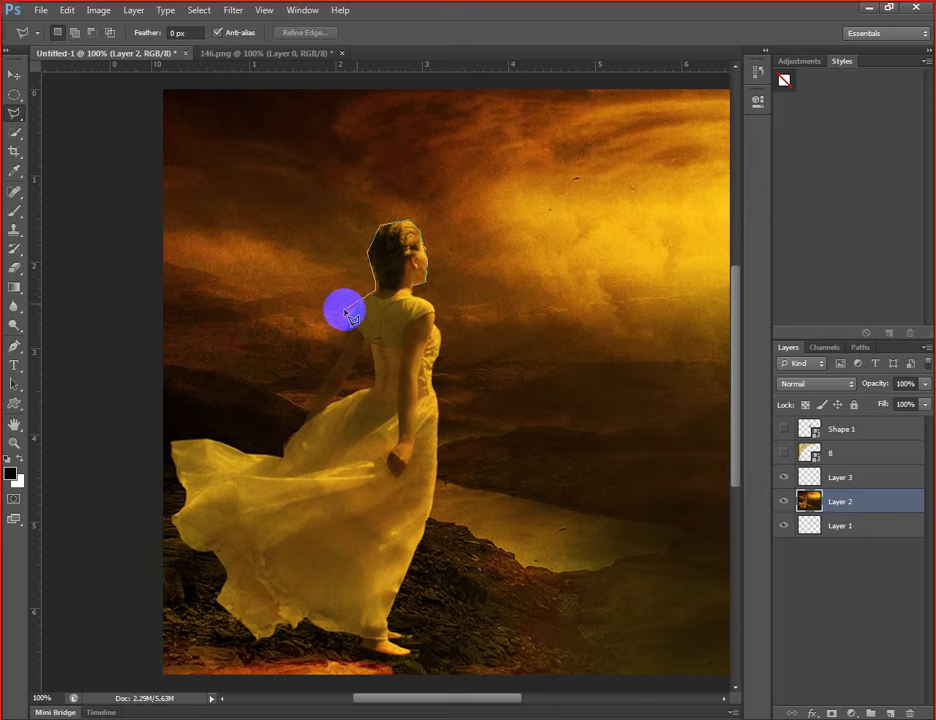
{"action": "left_click", "coordinate": [345, 309]}
{"action": "left_click", "coordinate": [361, 341]}
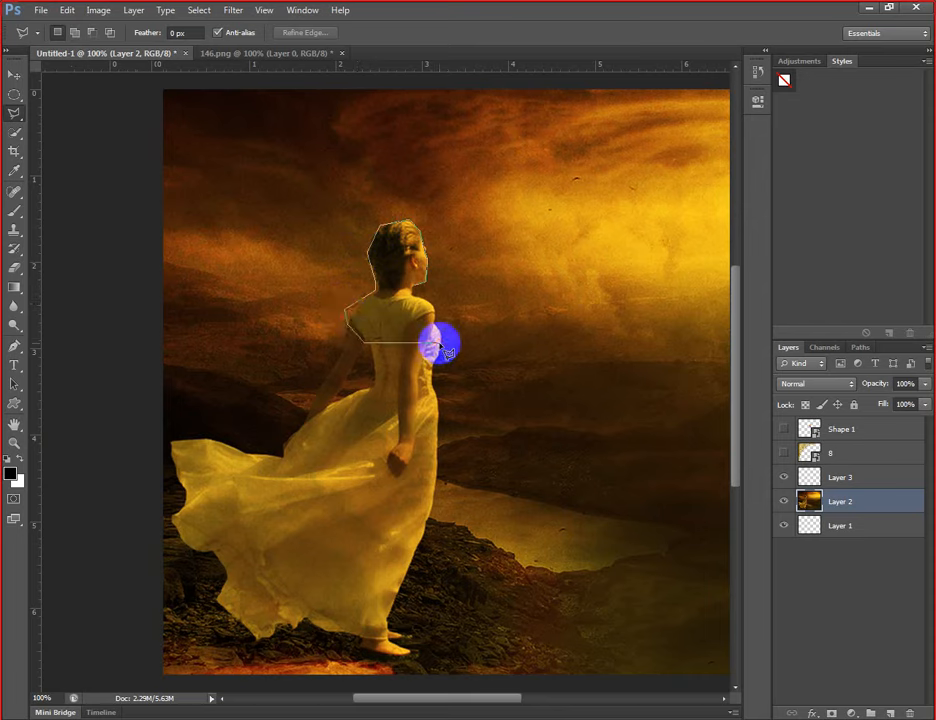
{"action": "left_click", "coordinate": [429, 342]}
{"action": "left_click", "coordinate": [470, 328]}
{"action": "left_click", "coordinate": [420, 287]}
- Delete the selected head and shoulders from Layer 2, undo the deletion, and deselect the area
{"action": "key", "text": "Delete"}
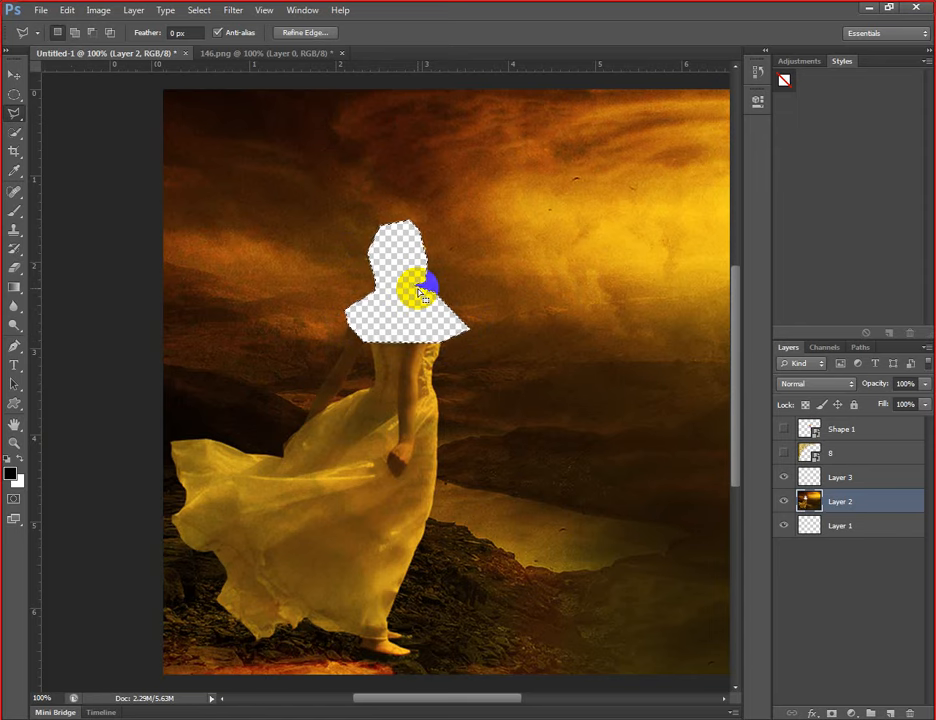
{"action": "key", "text": "ctrl+d"}
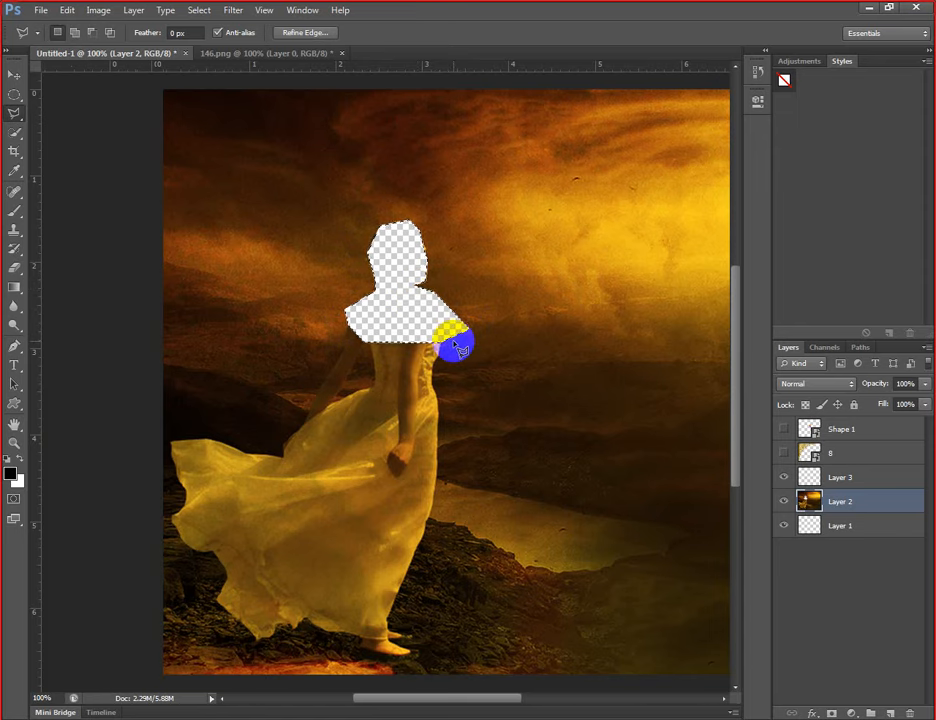
{"action": "key", "text": "ctrl+alt+z"}
{"action": "key", "text": "ctrl+alt+z"}
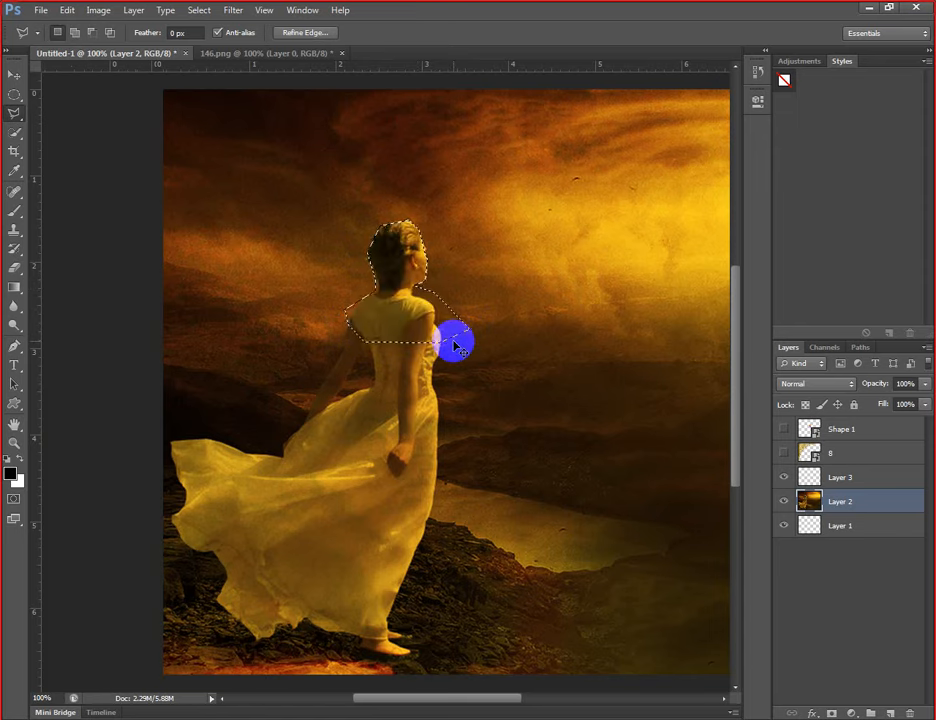
{"action": "key", "text": "ctrl+d"}
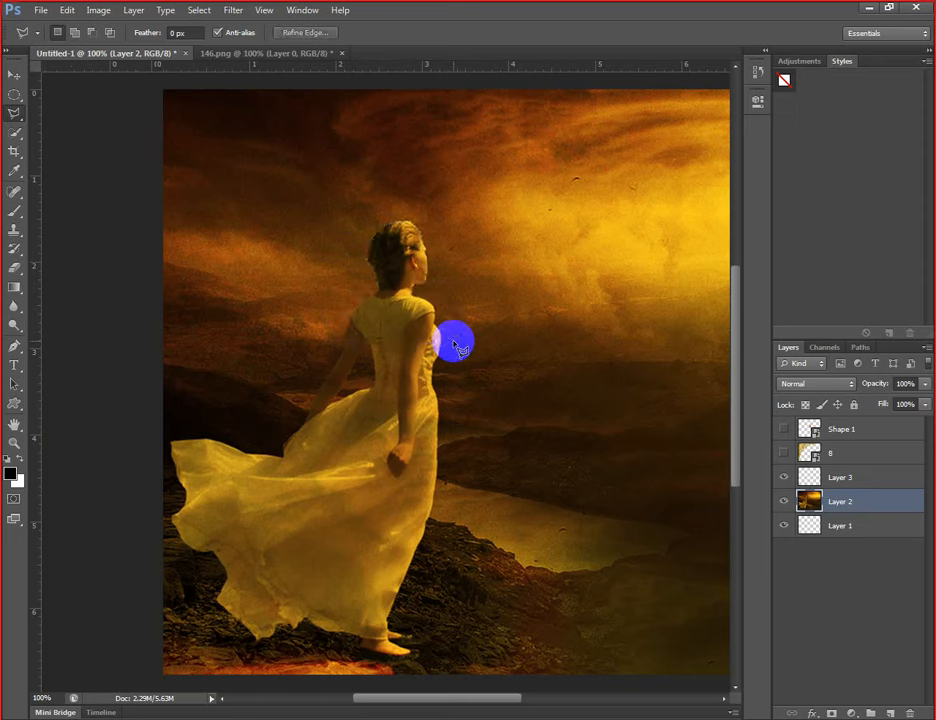
- Trace the outline of the whole woman and her dress with the Magnetic Lasso tool, closing the selection at her neck
{"action": "right_click", "coordinate": [14, 115]}
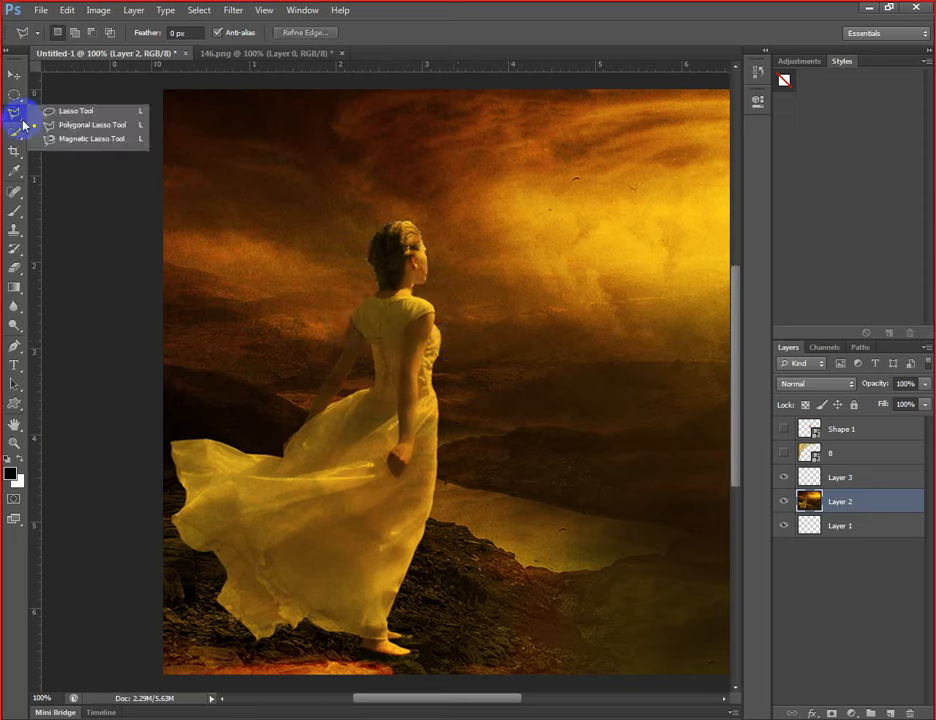
{"action": "left_click", "coordinate": [84, 140]}
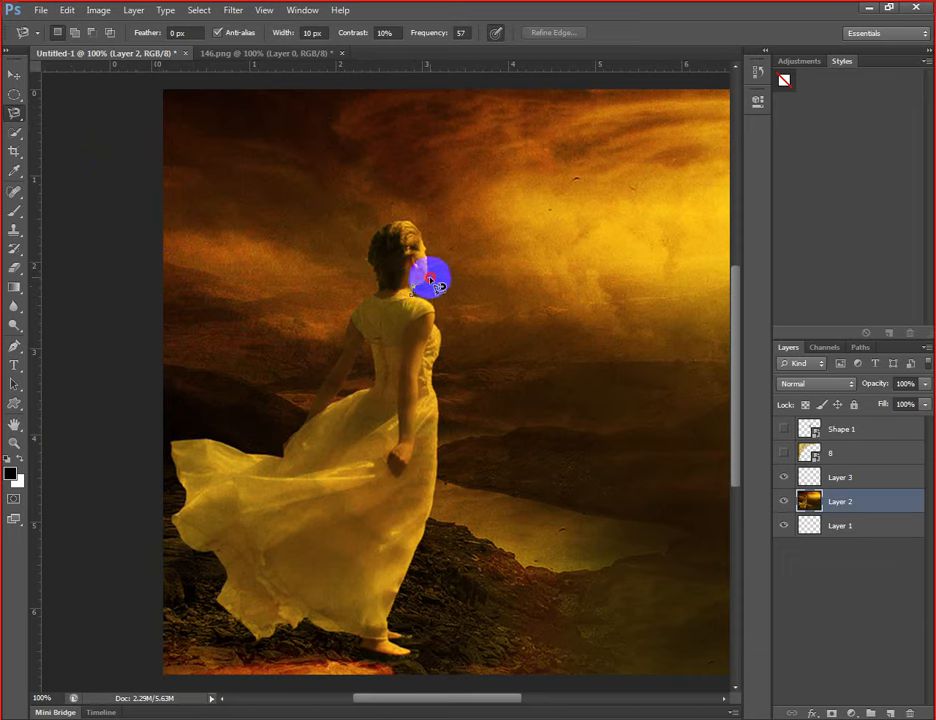
{"action": "left_click", "coordinate": [430, 282]}
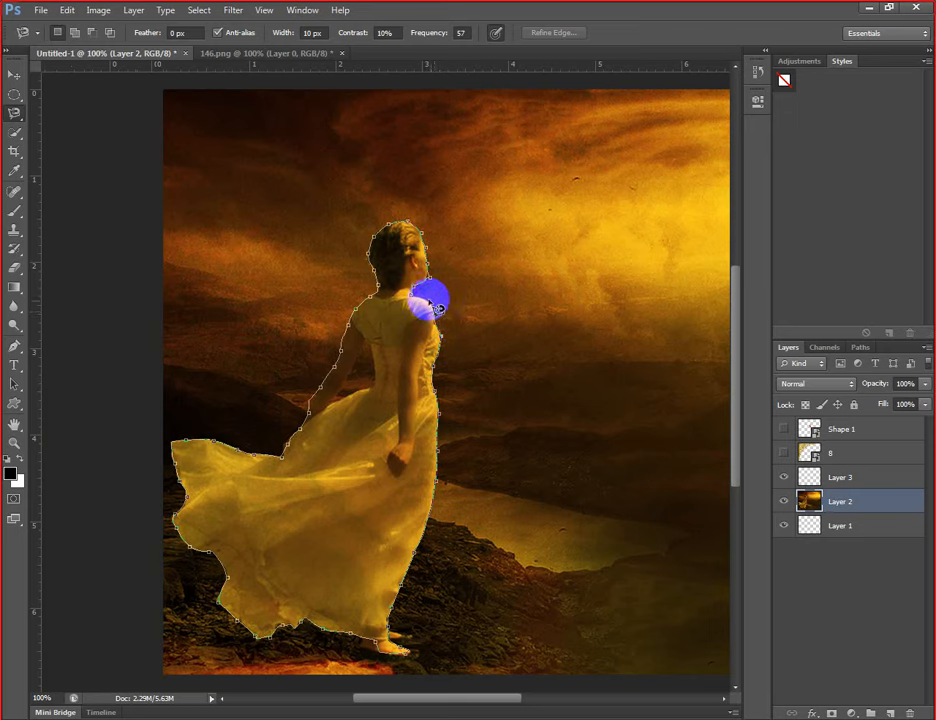
{"action": "left_click", "coordinate": [415, 297]}
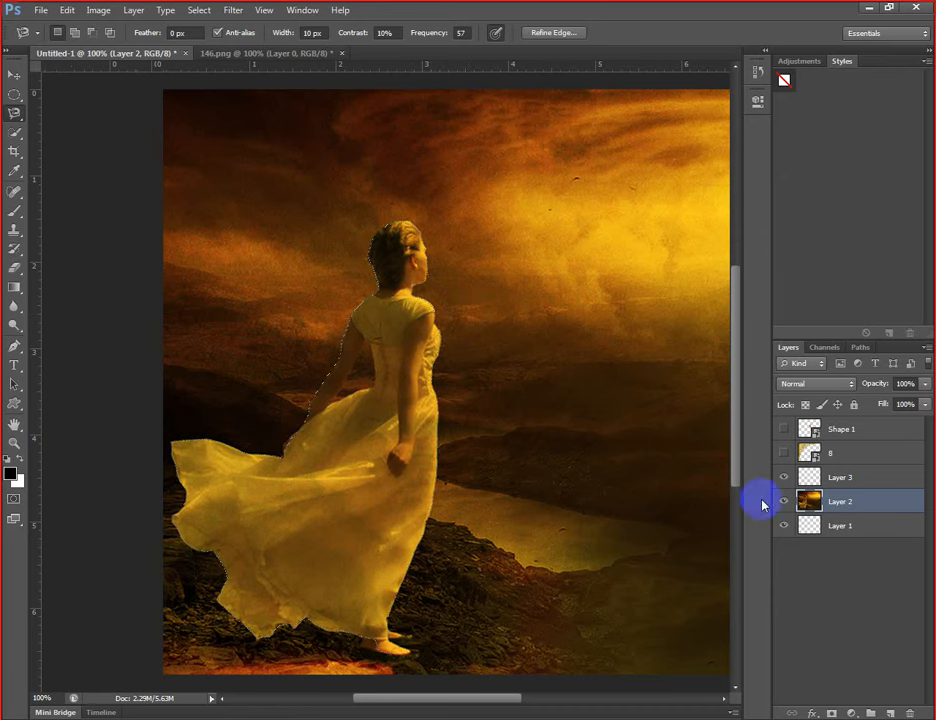
- Hide Layer 2 and copy the selected woman onto a new layer to check the cutout's edges around the neck
{"action": "left_click", "coordinate": [782, 502]}
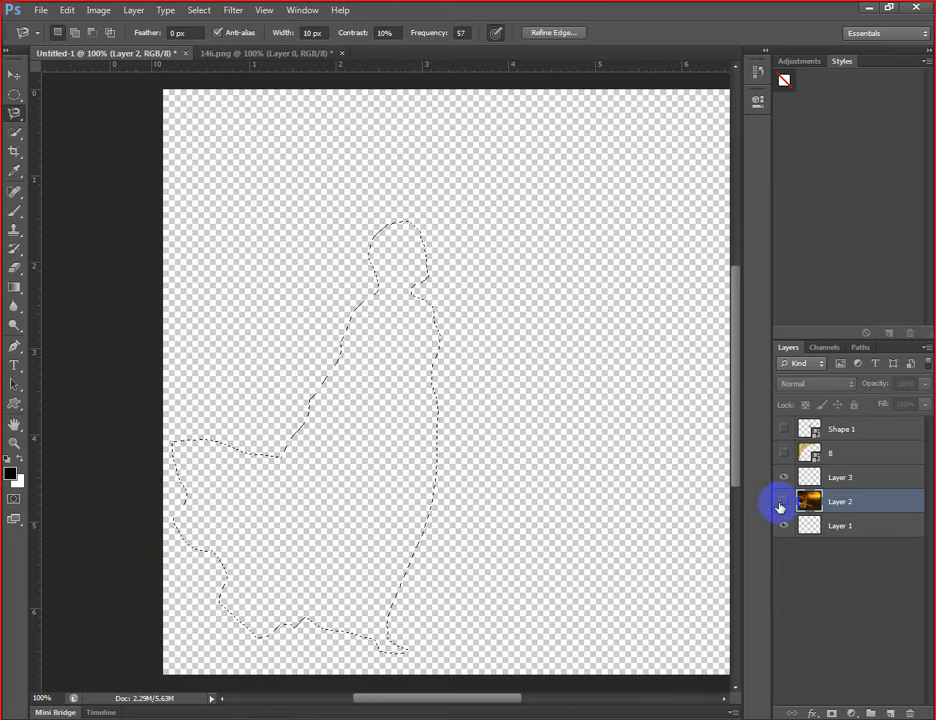
{"action": "key", "text": "ctrl+j"}
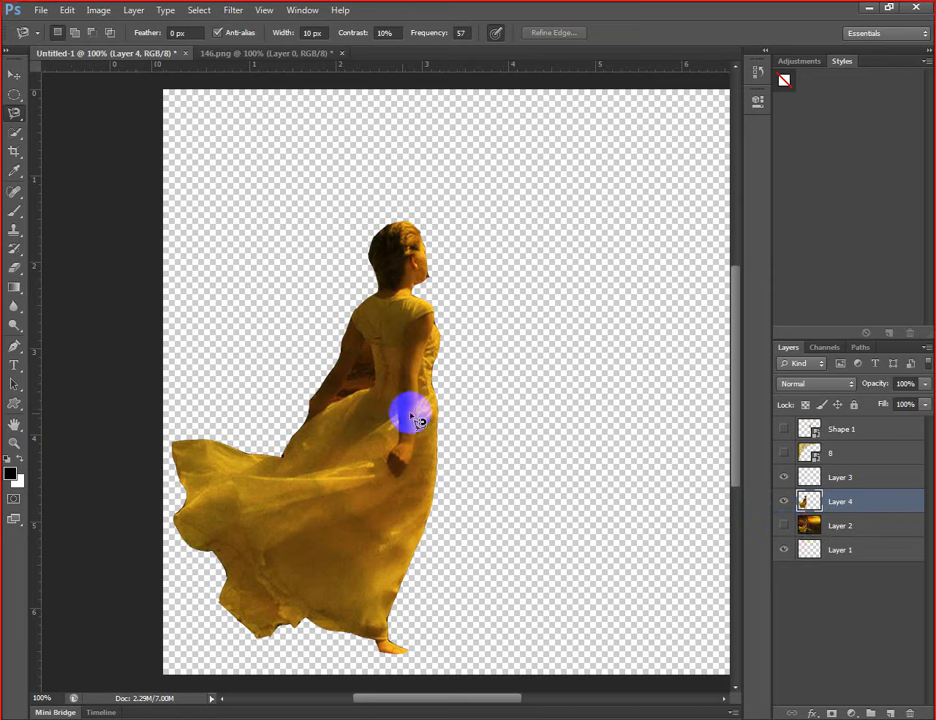
{"action": "left_click", "coordinate": [425, 292]}
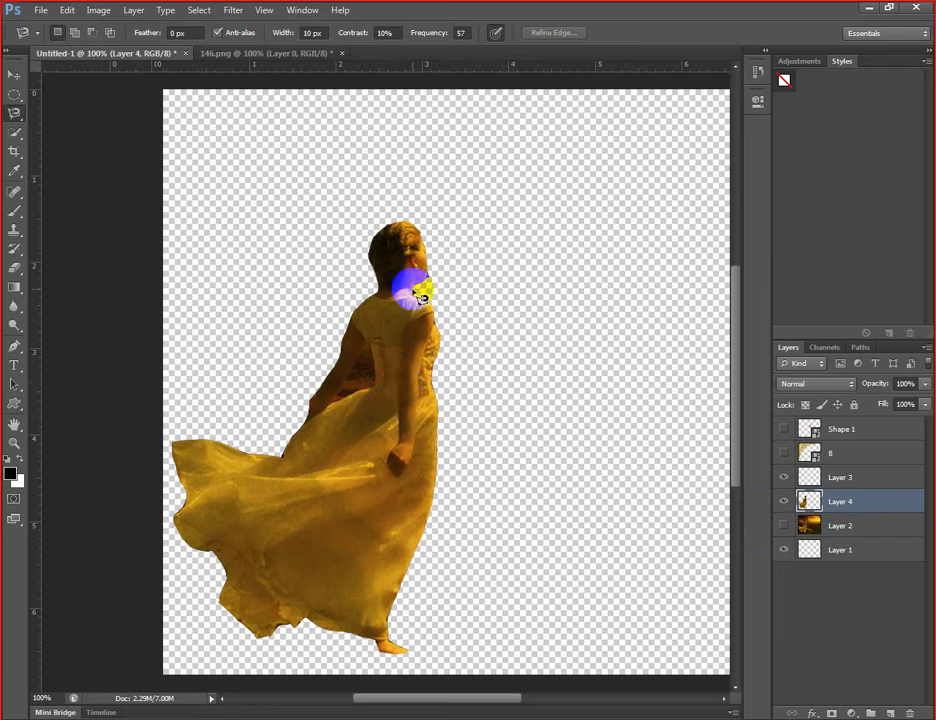
{"action": "left_click", "coordinate": [426, 298]}
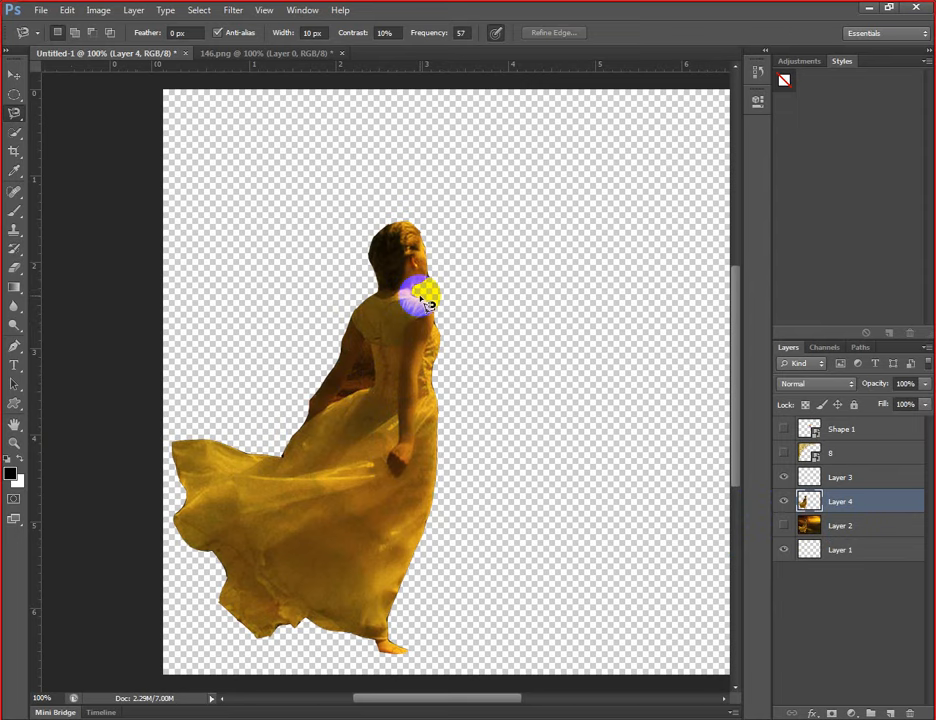
- Switch to the Quick Selection tool, and delete the woman's cutout layer so that Layer 2 can be shown again
{"action": "left_click", "coordinate": [14, 112]}
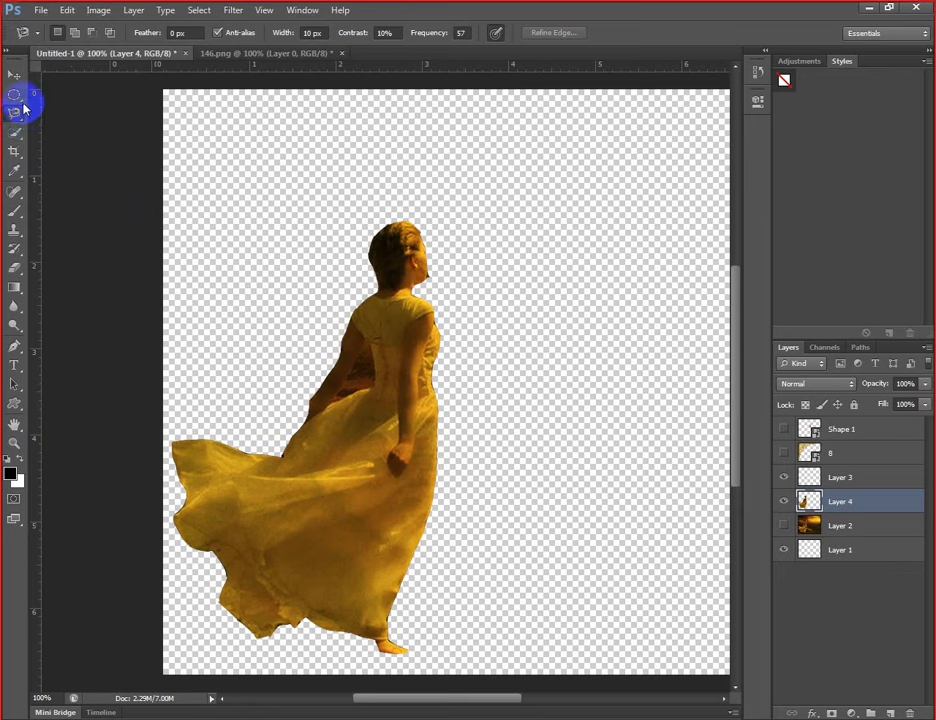
{"action": "left_click", "coordinate": [21, 138]}
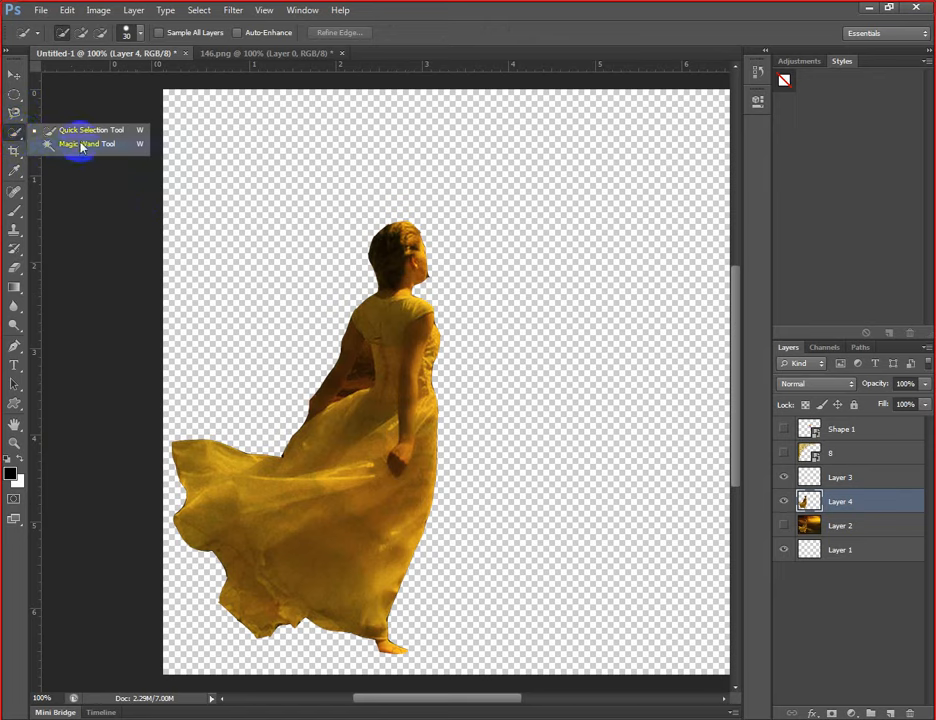
{"action": "left_click_drag", "start_coordinate": [879, 513], "coordinate": [911, 711]}
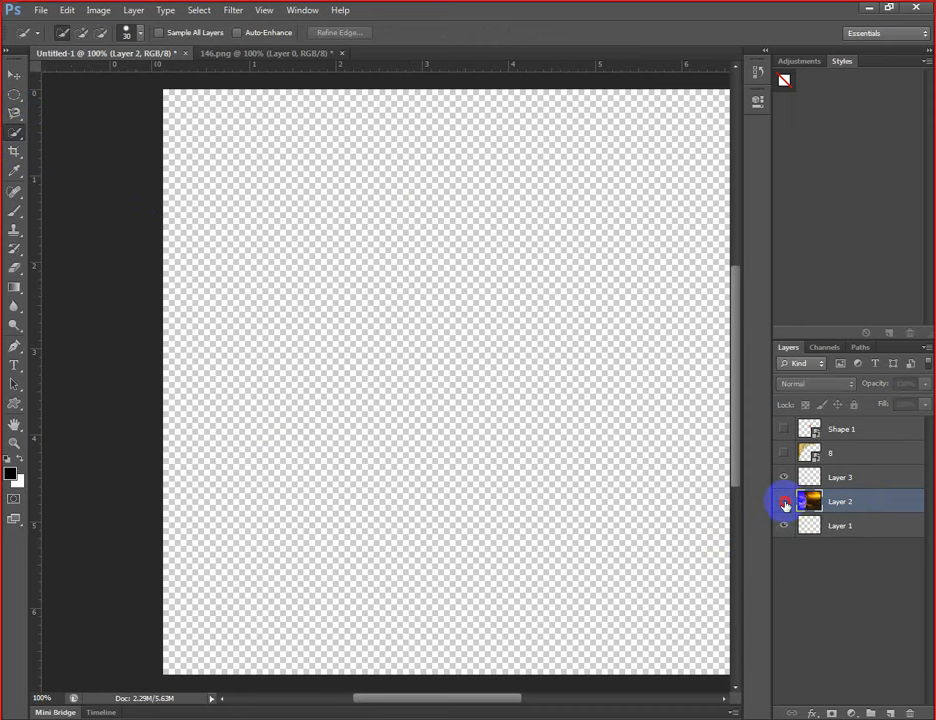
{"action": "left_click", "coordinate": [787, 511]}
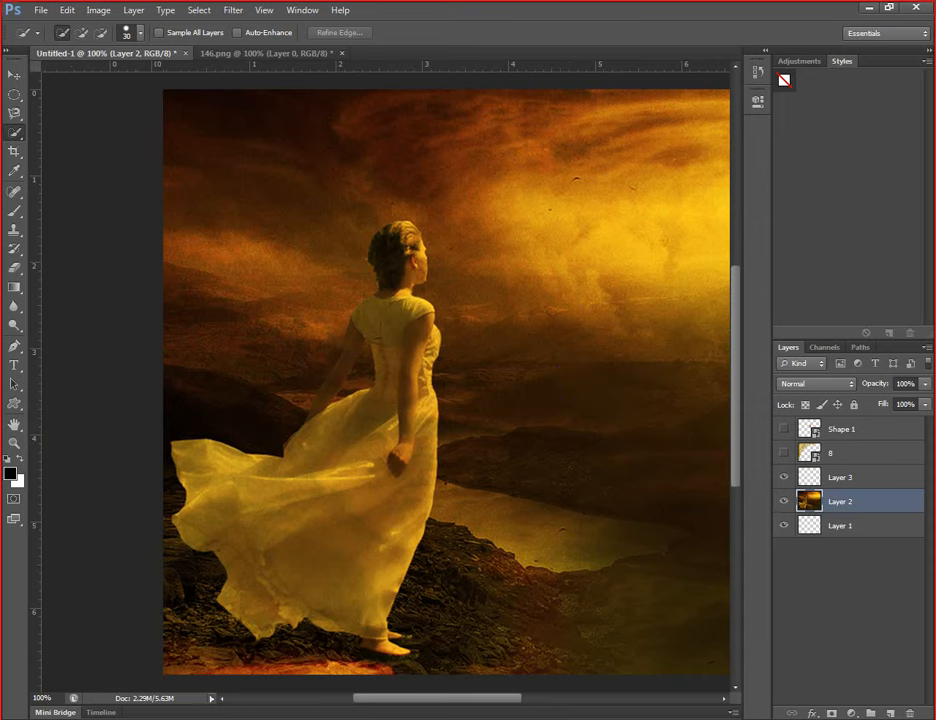
{"action": "left_click_drag", "start_coordinate": [423, 701], "coordinate": [453, 704]}
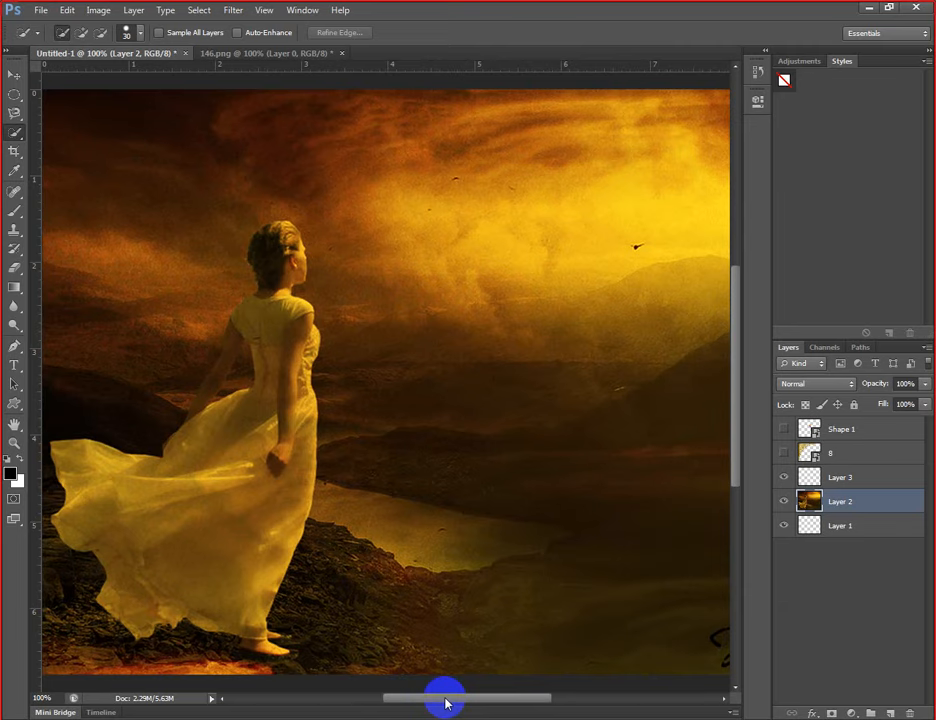
- Answer the Windows performance prompt by keeping the current color scheme and not showing the message again
{"action": "mouse_move", "coordinate": [445, 701]}
{"action": "left_mouse_down"}
{"action": "mouse_move", "coordinate": [453, 702]}
{"action": "mouse_move", "coordinate": [440, 701]}
{"action": "left_mouse_up"}
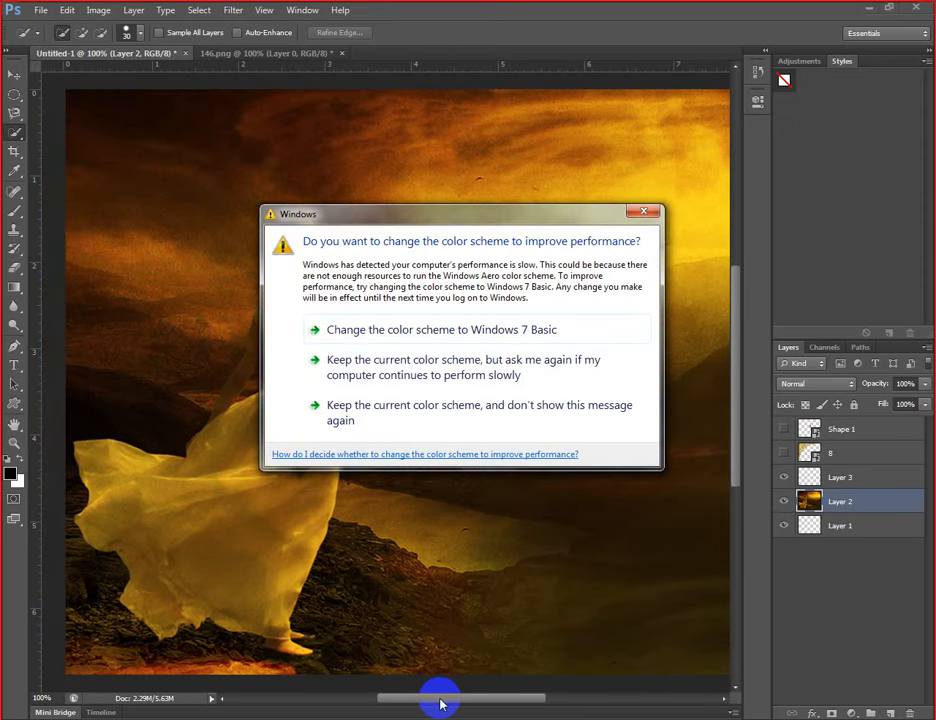
{"action": "left_click", "coordinate": [480, 415]}
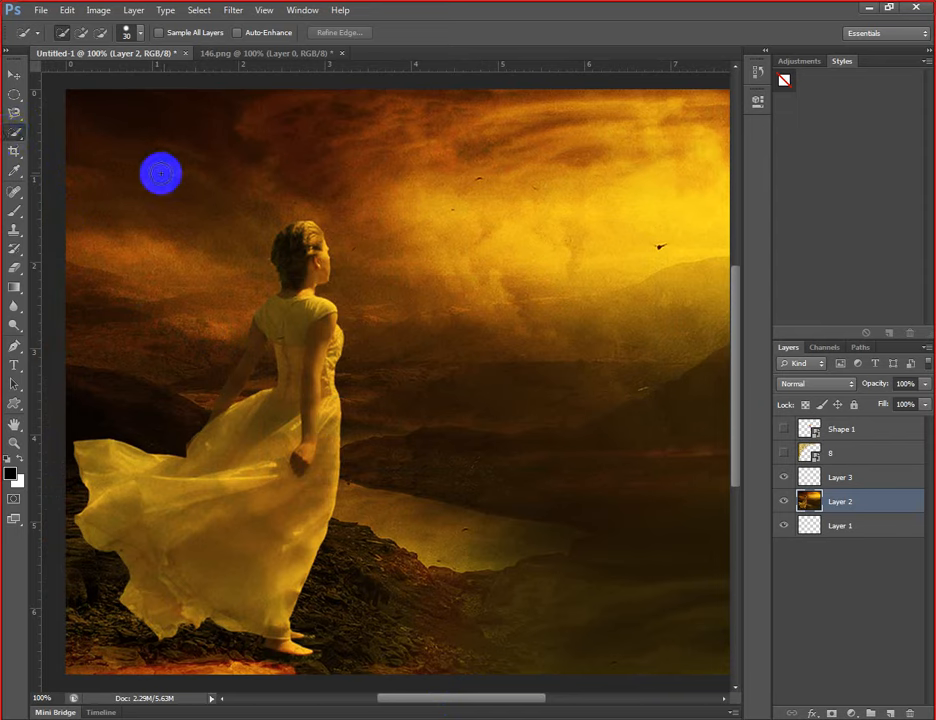
- Select the sky, landscape and ground all around the woman in Layer 2 with the Quick Selection tool
{"action": "left_click_drag", "start_coordinate": [13, 140], "coordinate": [92, 138]}
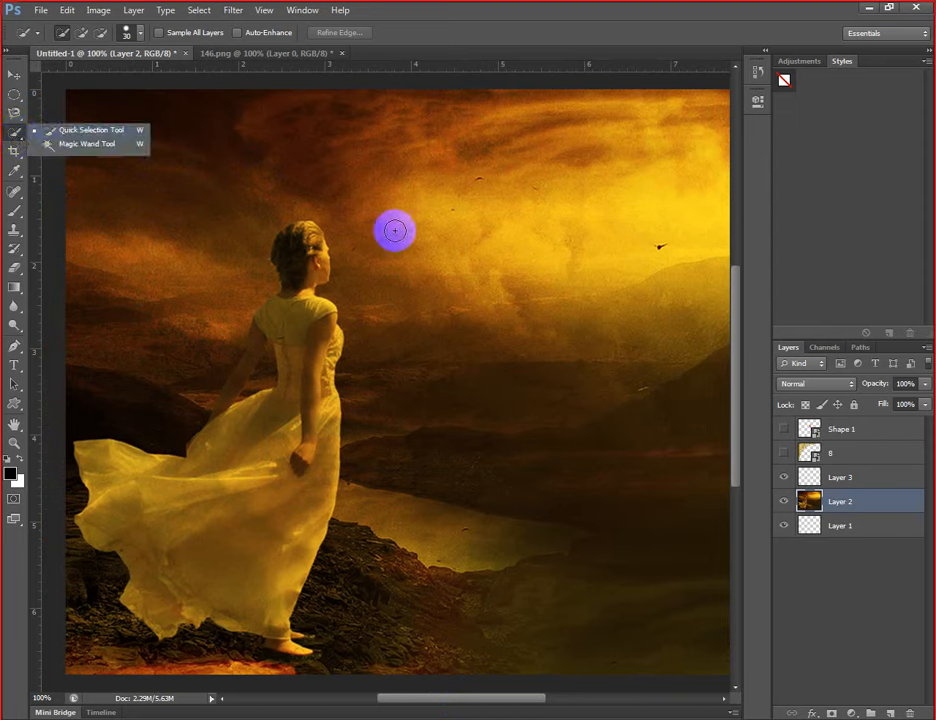
{"action": "left_click", "coordinate": [532, 249]}
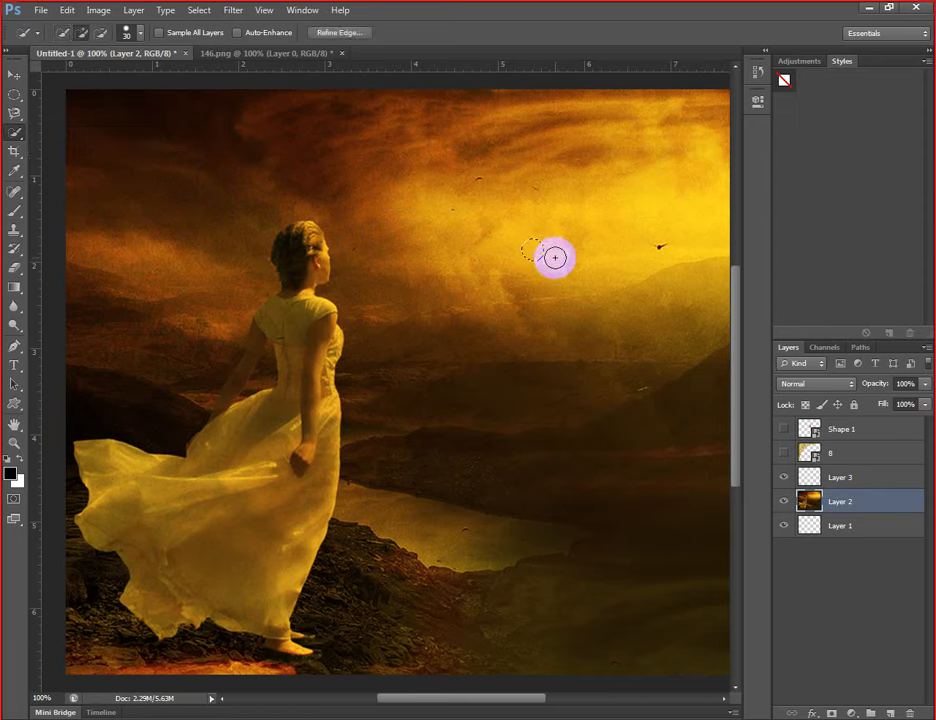
{"action": "left_click", "coordinate": [416, 196]}
{"action": "left_click", "coordinate": [478, 265]}
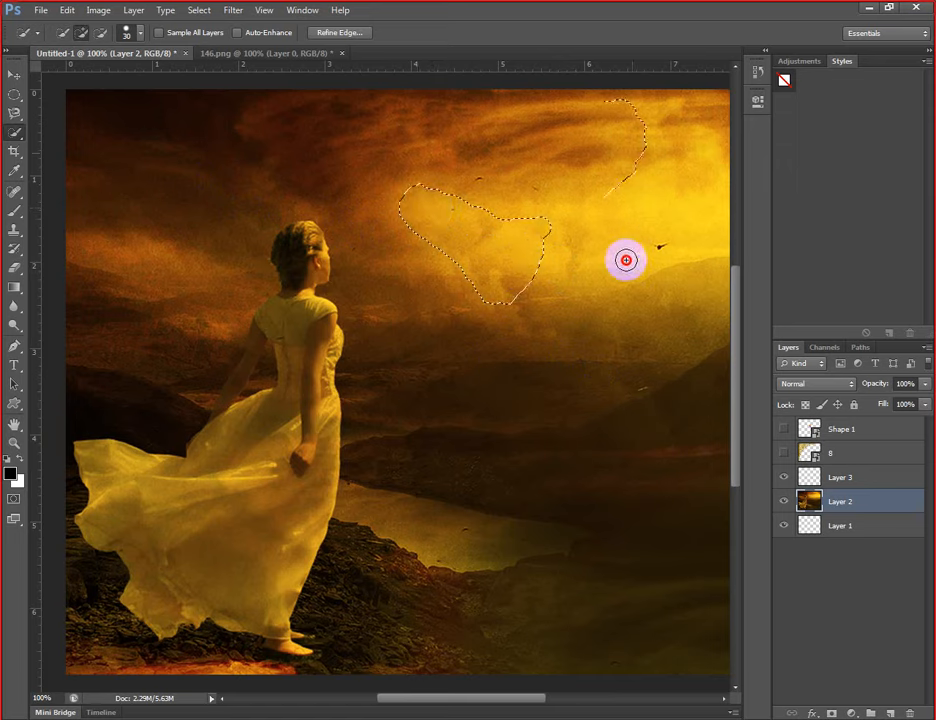
{"action": "left_click", "coordinate": [529, 276]}
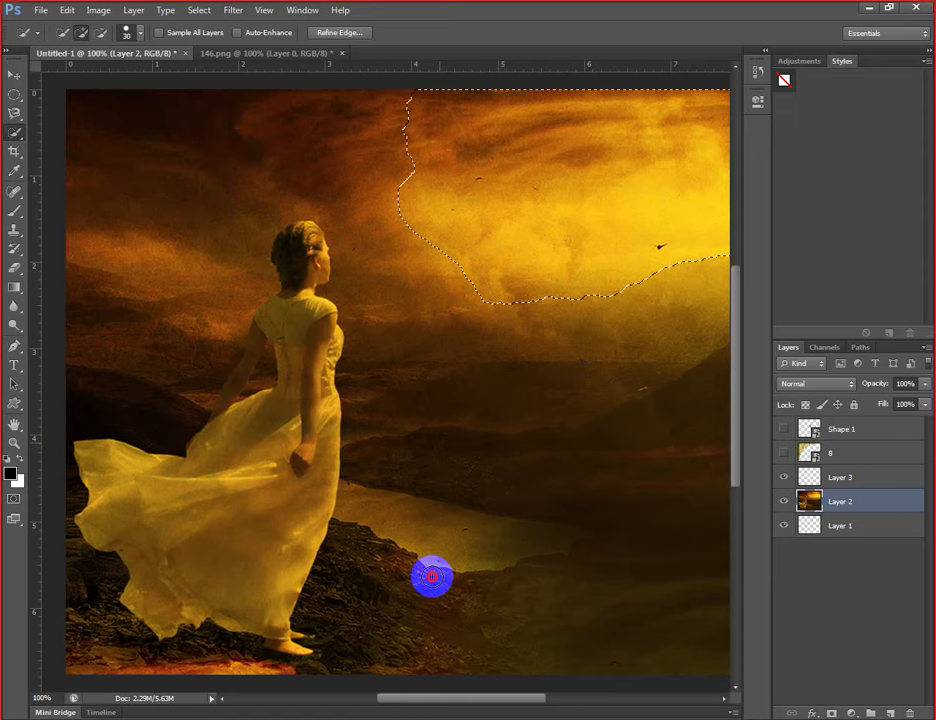
{"action": "left_click", "coordinate": [328, 152]}
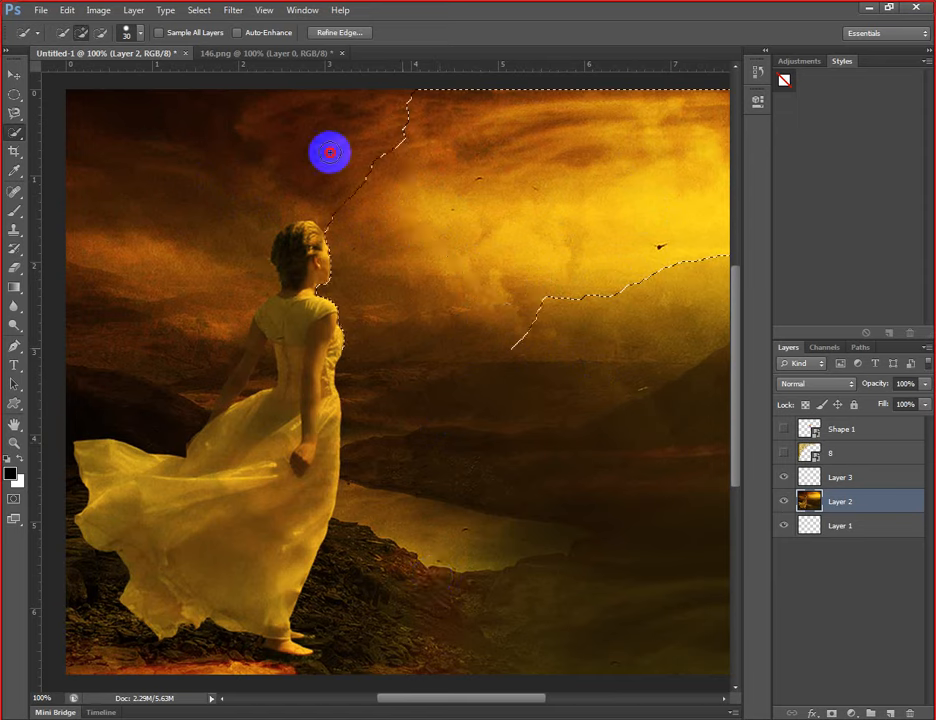
{"action": "left_click", "coordinate": [328, 152]}
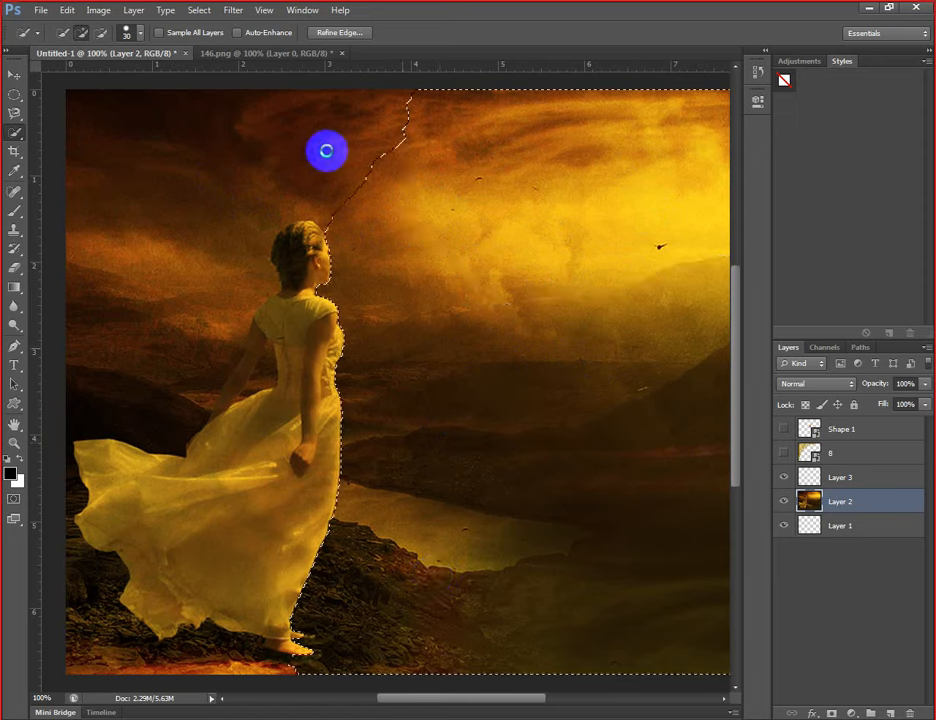
{"action": "mouse_move", "coordinate": [363, 132]}
{"action": "left_mouse_down"}
{"action": "mouse_move", "coordinate": [309, 129]}
{"action": "mouse_move", "coordinate": [75, 178]}
{"action": "mouse_move", "coordinate": [137, 229]}
{"action": "mouse_move", "coordinate": [142, 284]}
{"action": "mouse_move", "coordinate": [121, 383]}
{"action": "left_mouse_up"}
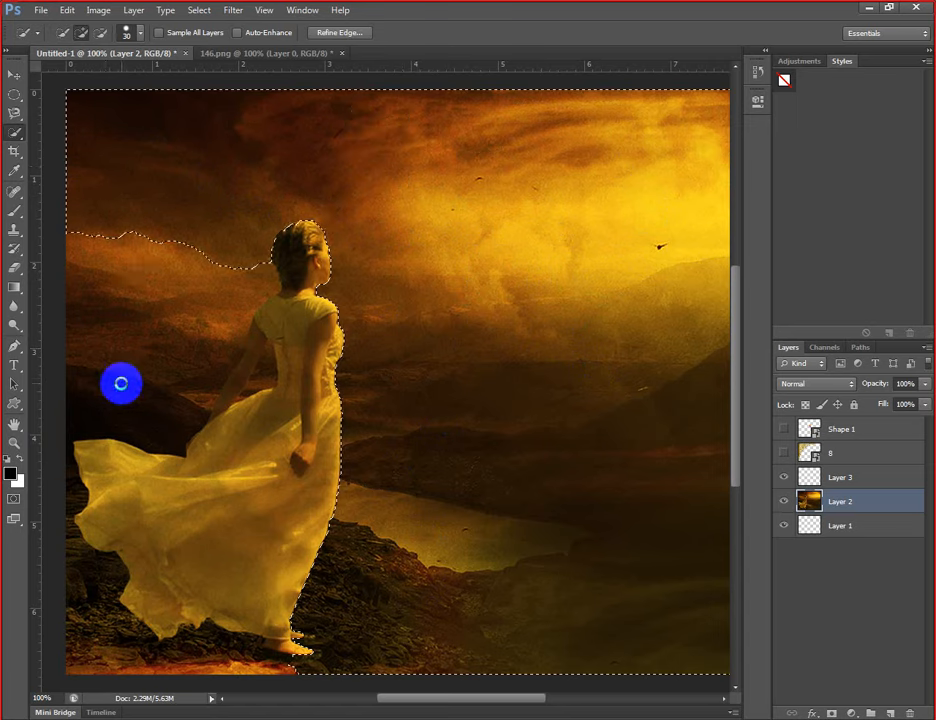
{"action": "mouse_move", "coordinate": [122, 389]}
{"action": "left_mouse_down"}
{"action": "mouse_move", "coordinate": [91, 506]}
{"action": "mouse_move", "coordinate": [85, 579]}
{"action": "mouse_move", "coordinate": [109, 665]}
{"action": "mouse_move", "coordinate": [262, 672]}
{"action": "left_mouse_up"}
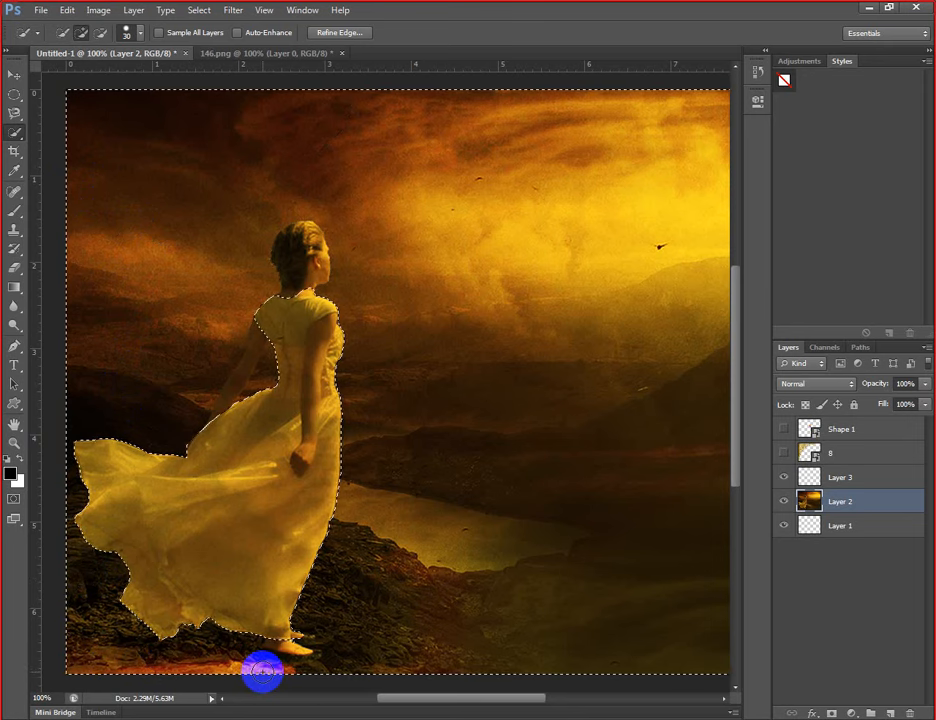
- Delete the selected background from Layer 2 and undo the deletion
{"action": "key", "text": "Delete"}
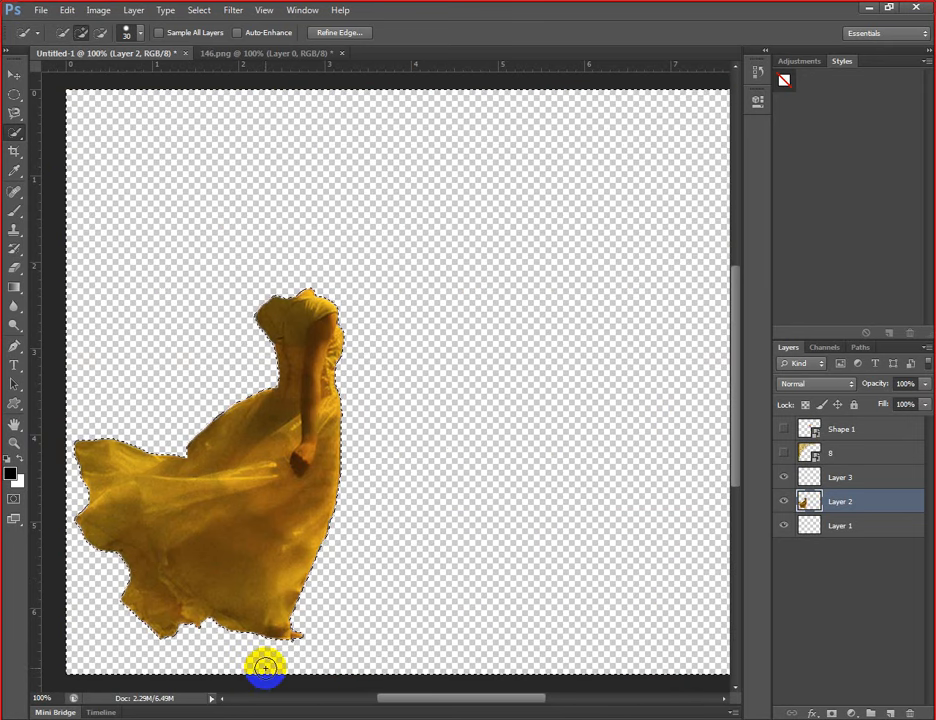
{"action": "key", "text": "ctrl+z"}
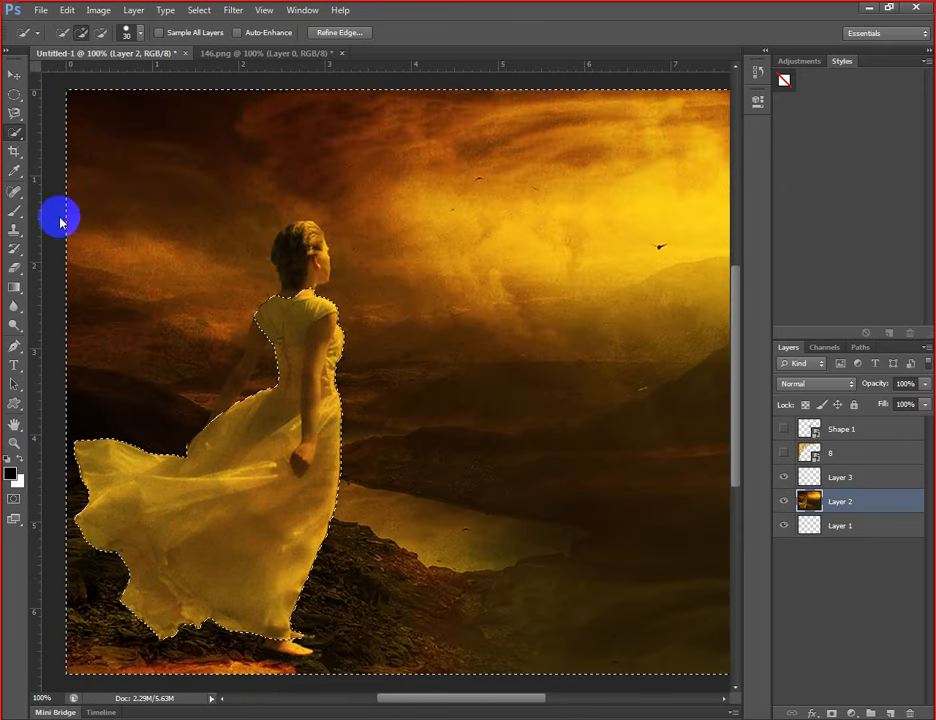
- Switch to the Magic Wand, clear the old selection, and sample the dark sky and then the bright yellow sky at tolerance 32
{"action": "right_click", "coordinate": [18, 138]}
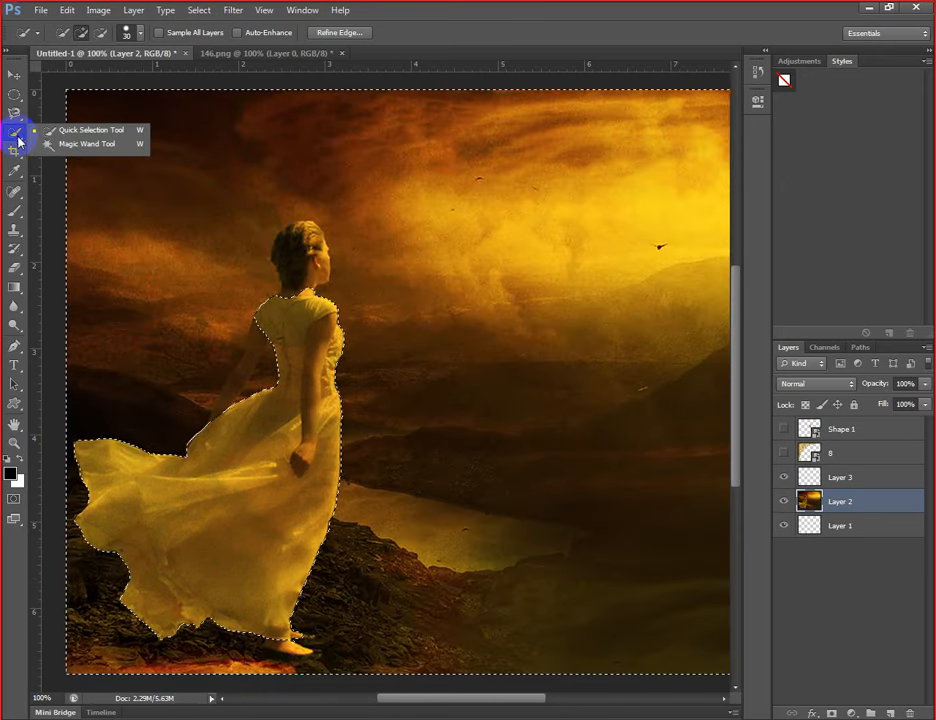
{"action": "left_click", "coordinate": [72, 145]}
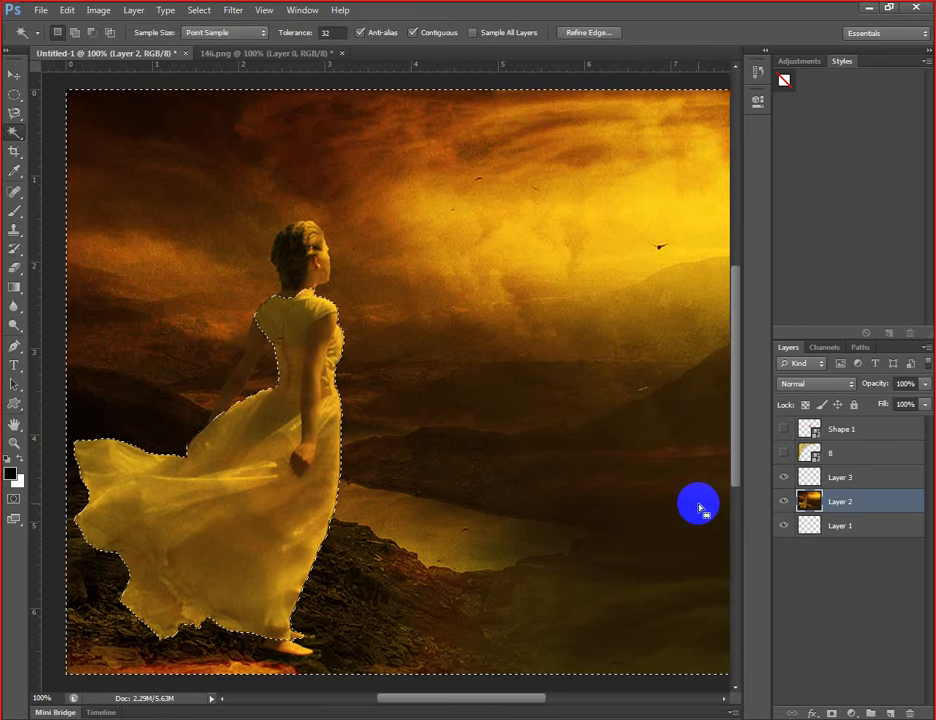
{"action": "key", "text": "ctrl+d"}
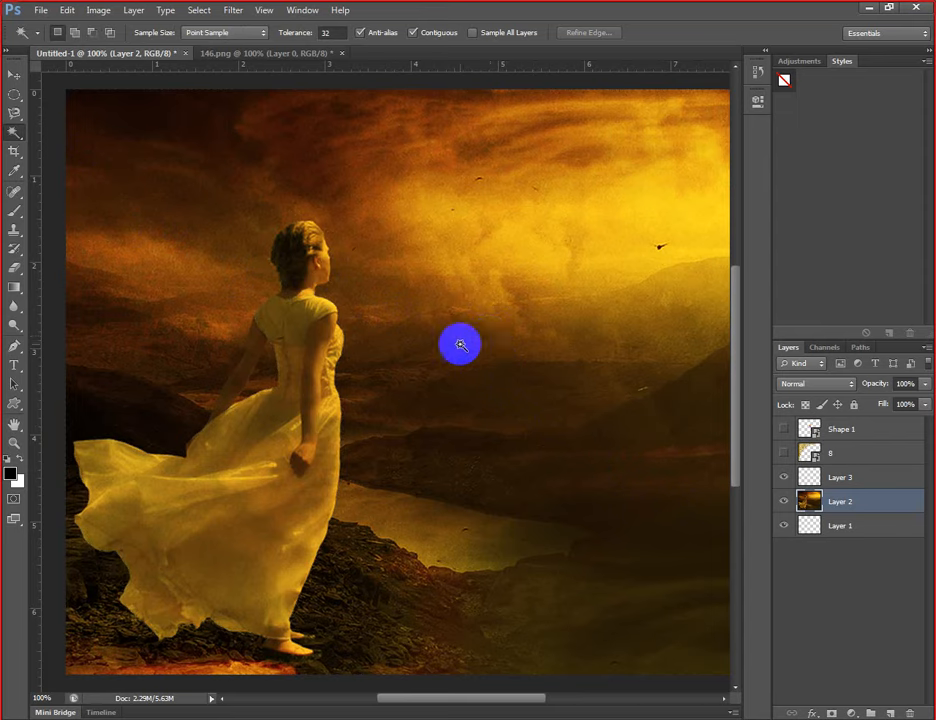
{"action": "left_click", "coordinate": [287, 132]}
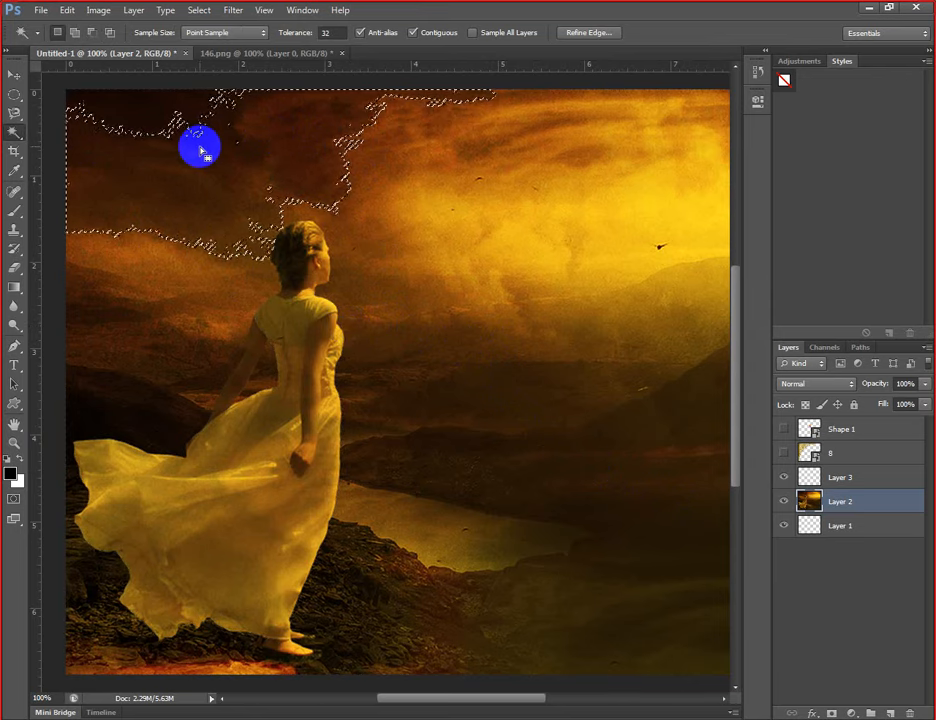
{"action": "left_click", "coordinate": [537, 264]}
{"action": "left_click_drag", "start_coordinate": [480, 710], "coordinate": [527, 701]}
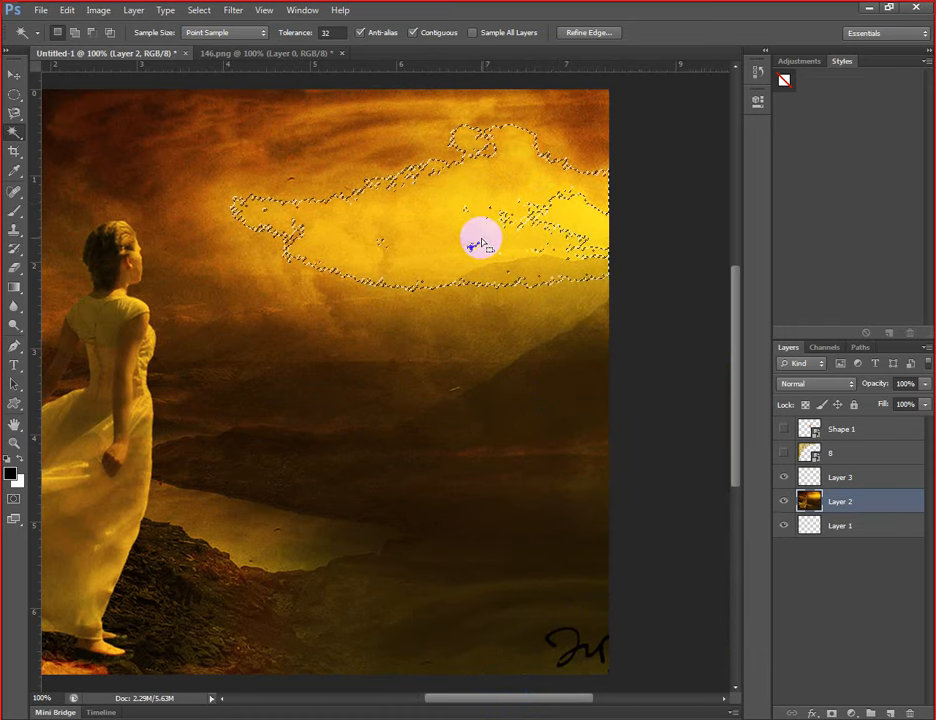
{"action": "left_click_drag", "start_coordinate": [458, 699], "coordinate": [410, 700]}
- Select the woman's dress with the Magic Wand and add the neighbouring dress tones, dark hills and rocky ground to the selection
{"action": "left_click", "coordinate": [222, 490]}
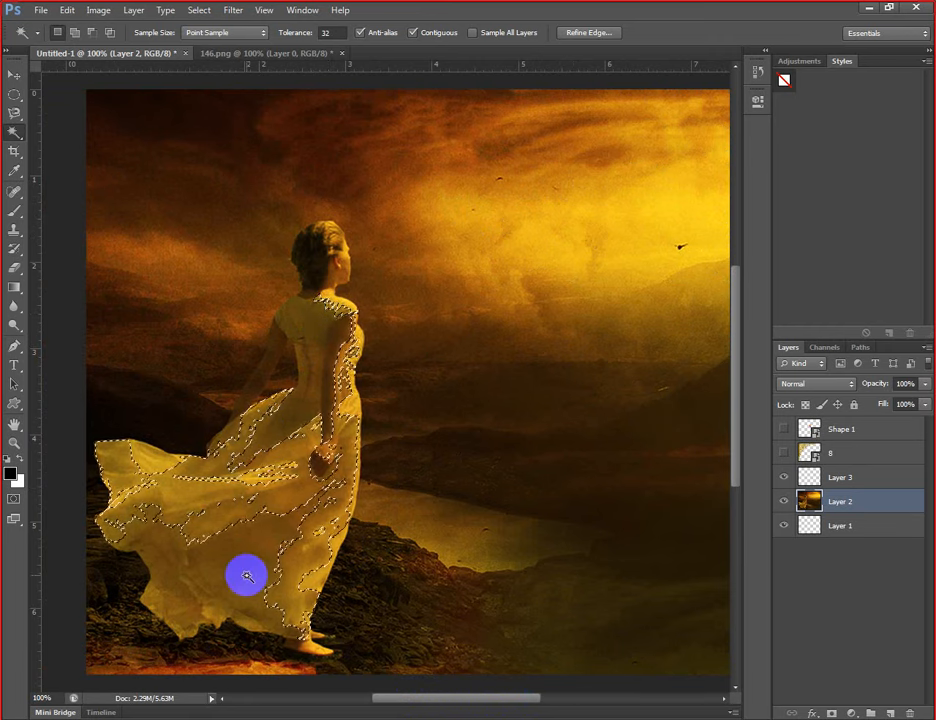
{"action": "key", "text": "shift"}
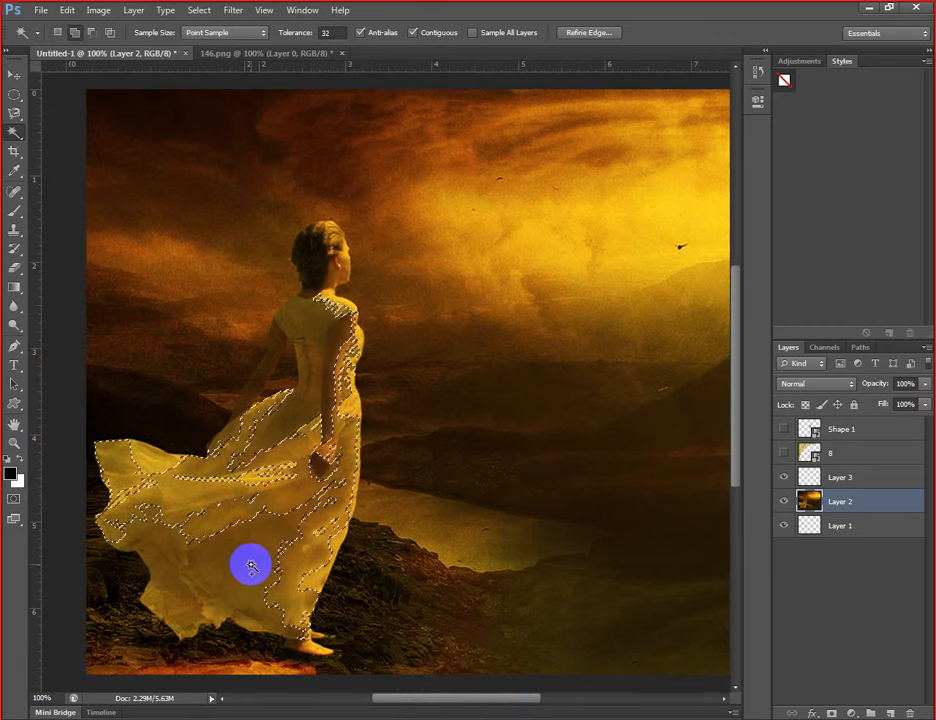
{"action": "left_click", "coordinate": [251, 566], "text": "shift"}
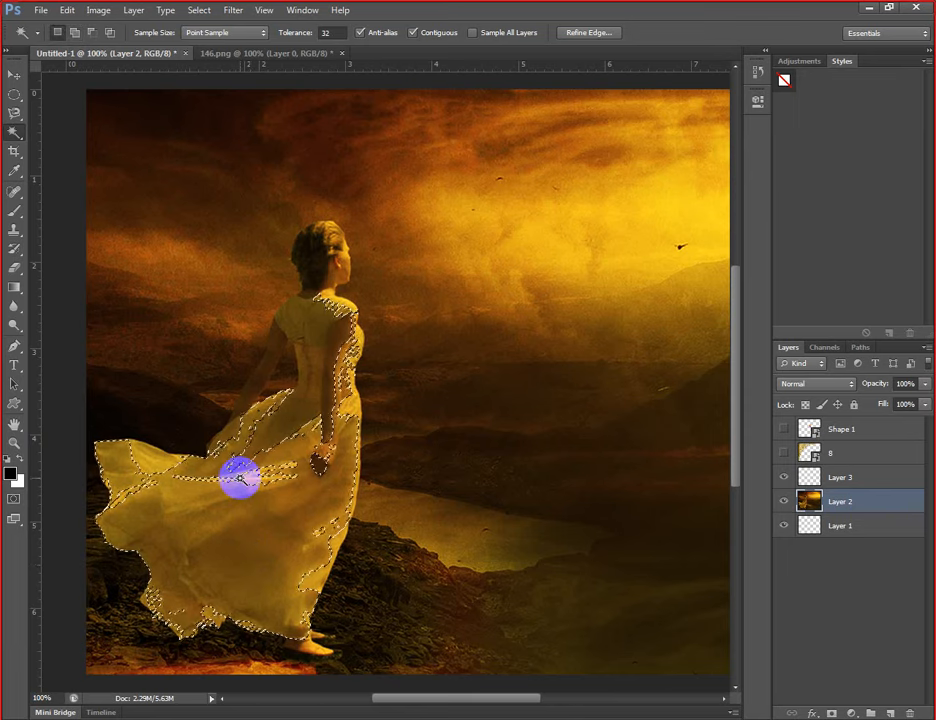
{"action": "key", "text": "shift"}
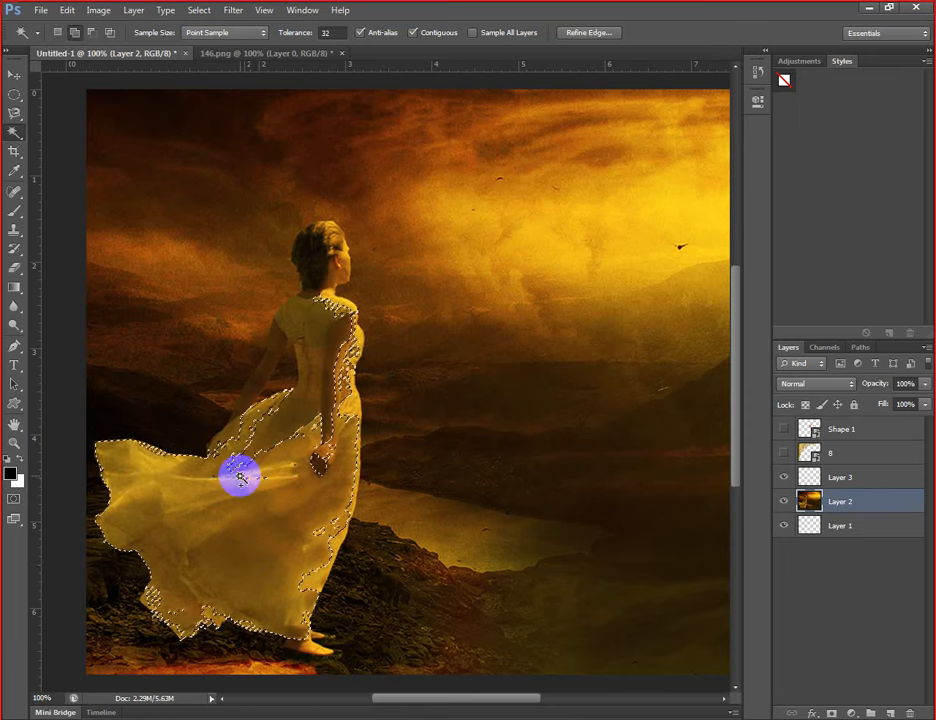
{"action": "left_click", "coordinate": [253, 438], "text": "shift"}
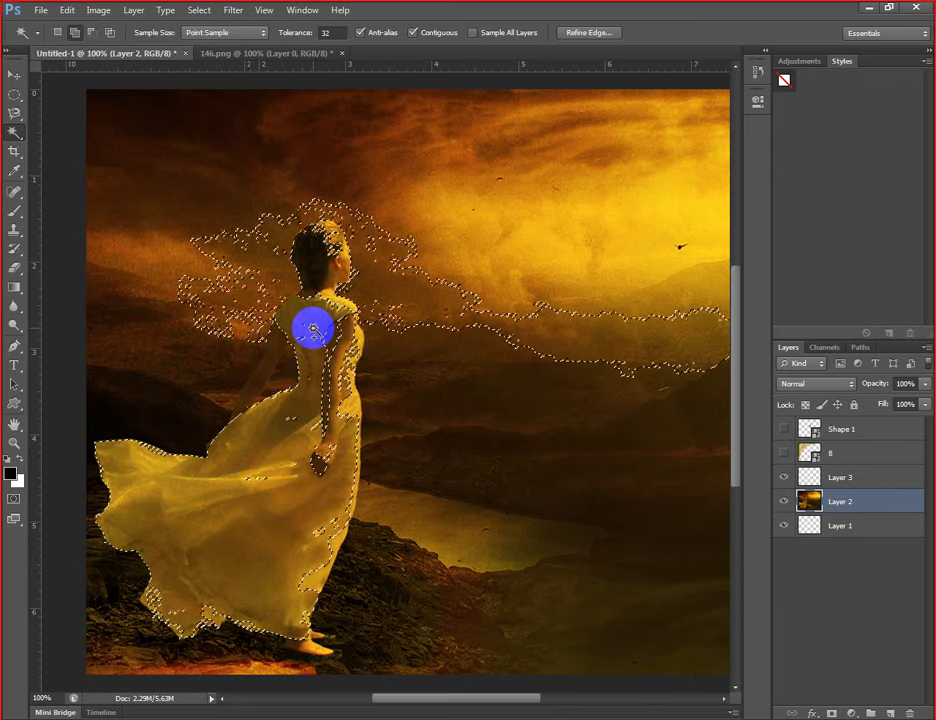
{"action": "left_click", "coordinate": [400, 390], "text": "shift"}
{"action": "left_click", "coordinate": [388, 555], "text": "shift"}
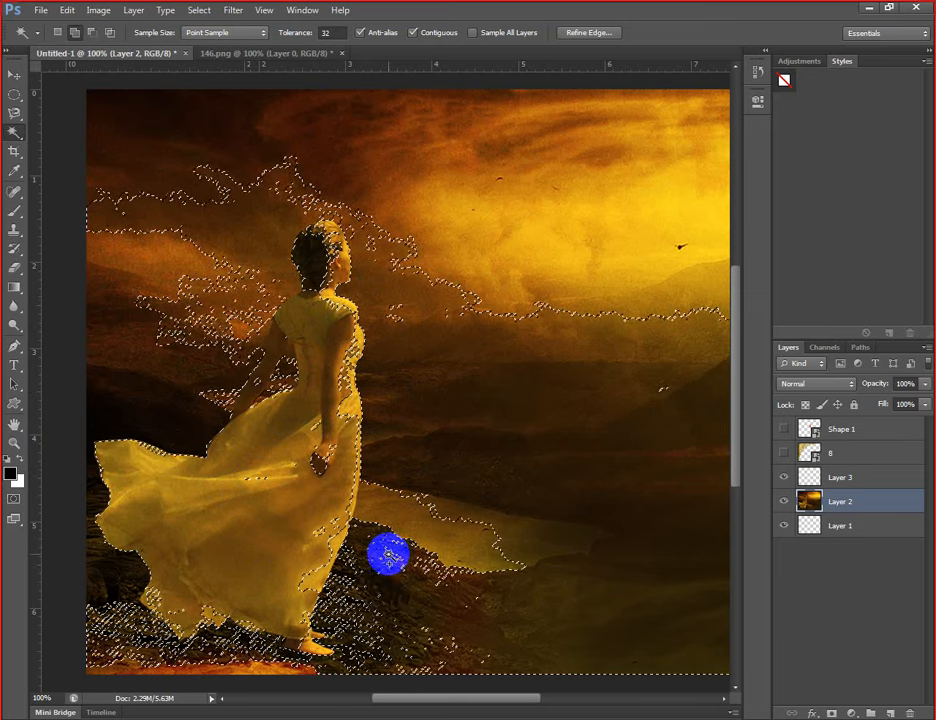
{"action": "left_click", "coordinate": [376, 531], "text": "shift"}
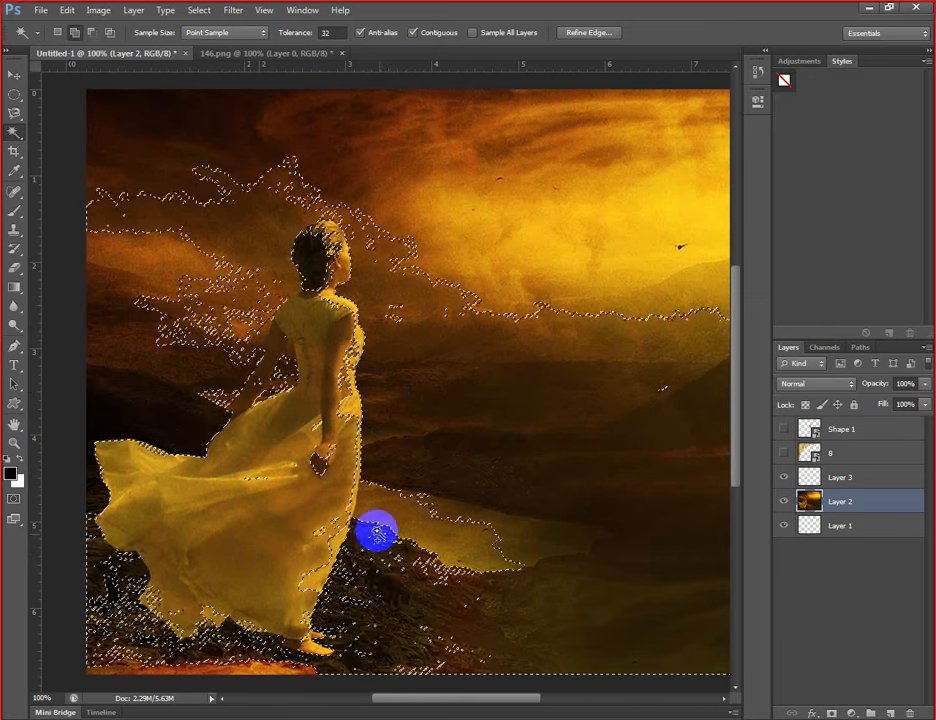
{"action": "left_click", "coordinate": [337, 458], "text": "shift"}
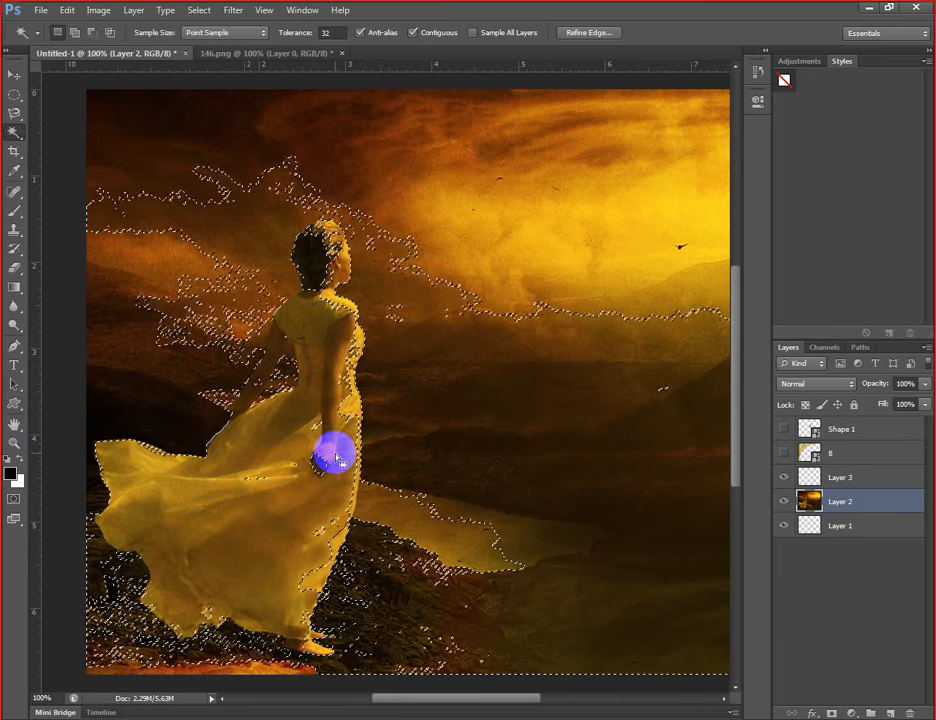
- Clear the Magic Wand selection and fit the whole image on screen
{"action": "left_click", "coordinate": [23, 141]}
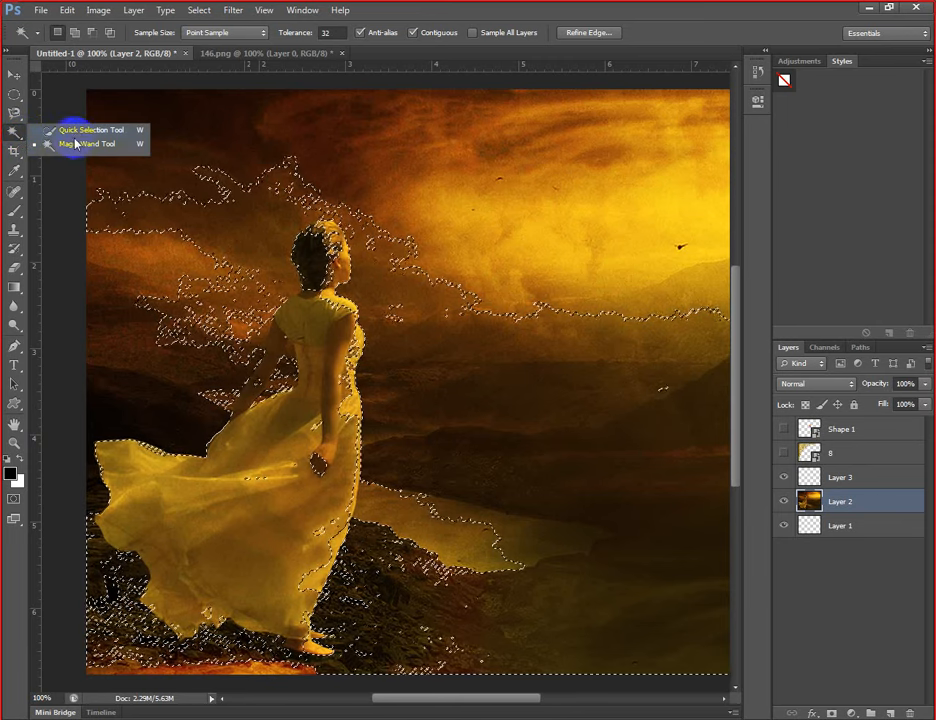
{"action": "left_click", "coordinate": [14, 75]}
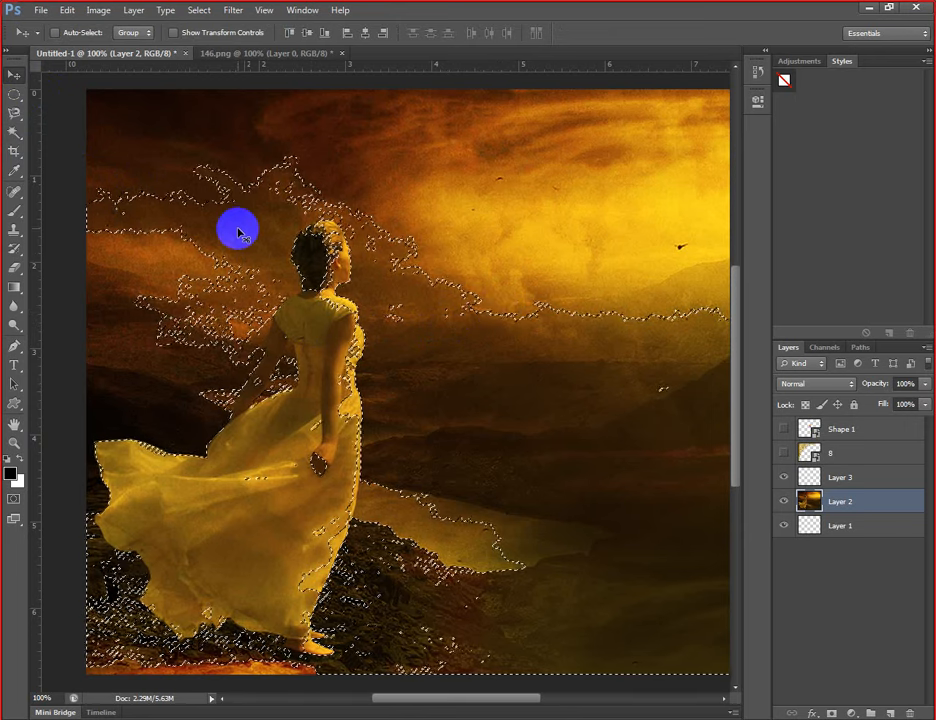
{"action": "left_click", "coordinate": [16, 148]}
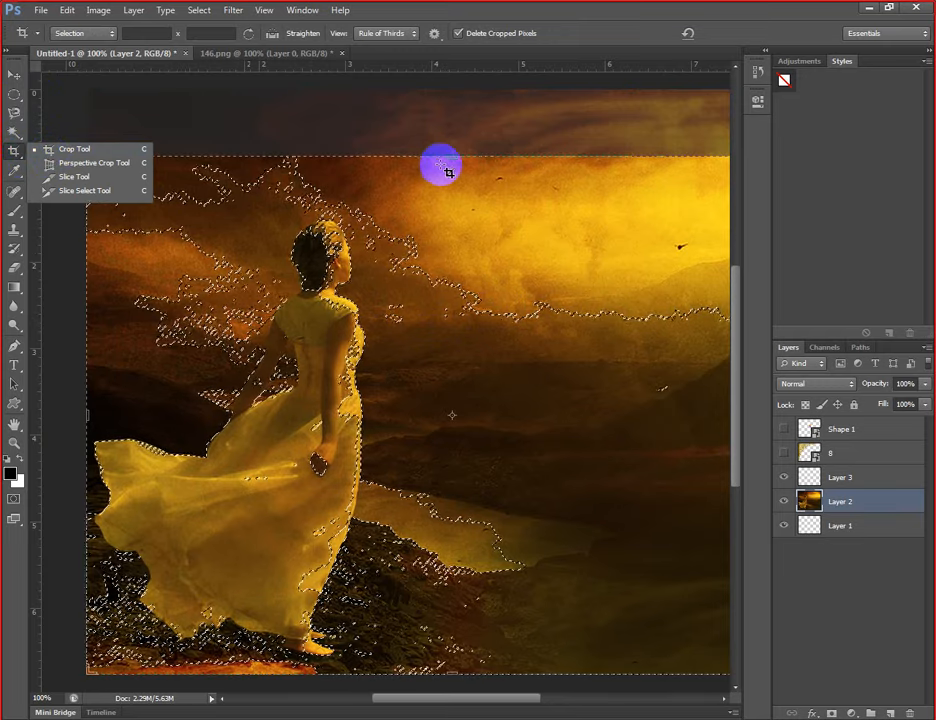
{"action": "mouse_move", "coordinate": [448, 703]}
{"action": "left_mouse_down"}
{"action": "mouse_move", "coordinate": [470, 700]}
{"action": "mouse_move", "coordinate": [425, 700]}
{"action": "mouse_move", "coordinate": [438, 703]}
{"action": "left_mouse_up"}
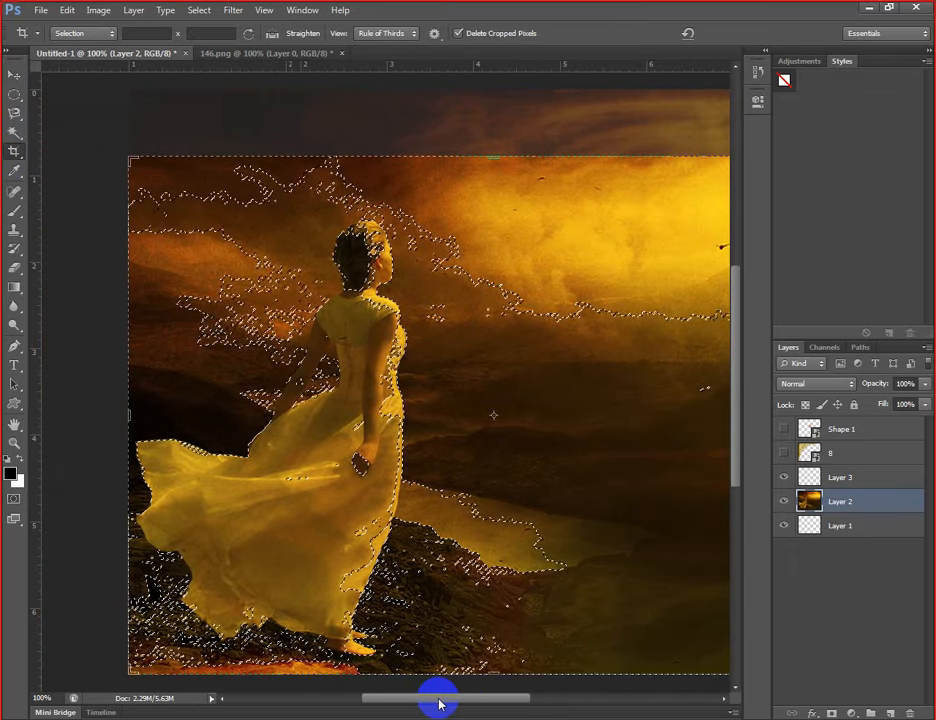
{"action": "key", "text": "ctrl+d"}
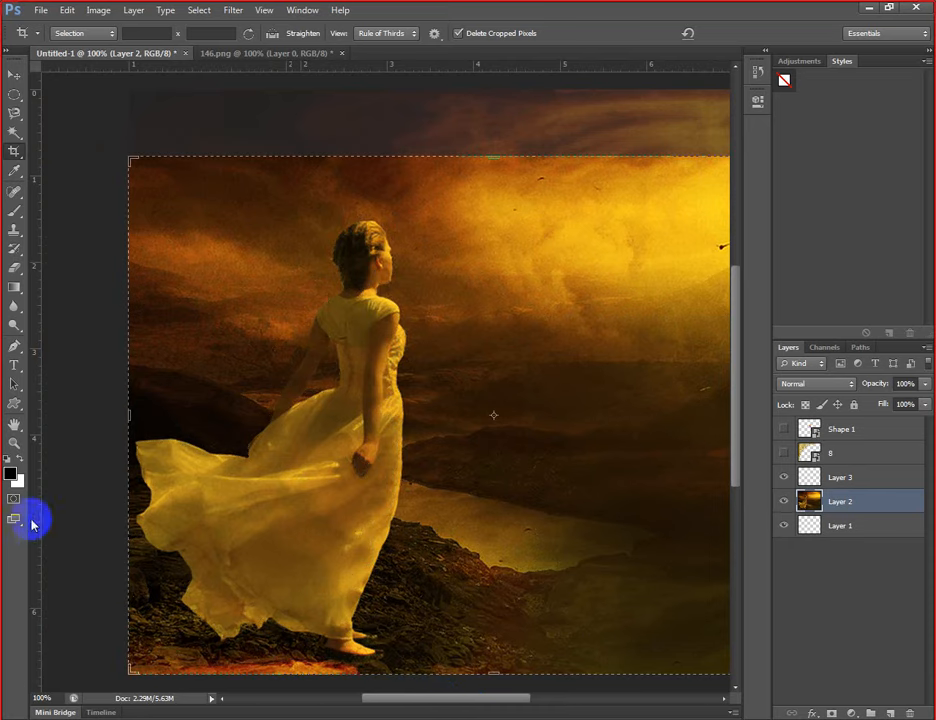
{"action": "left_click", "coordinate": [14, 443]}
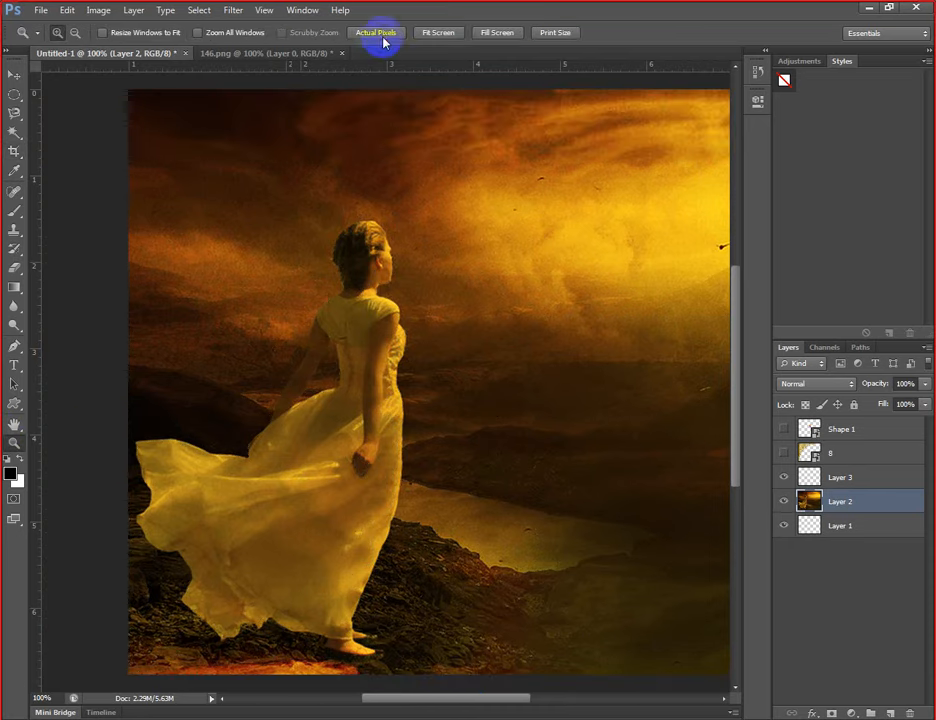
{"action": "left_click", "coordinate": [440, 33]}
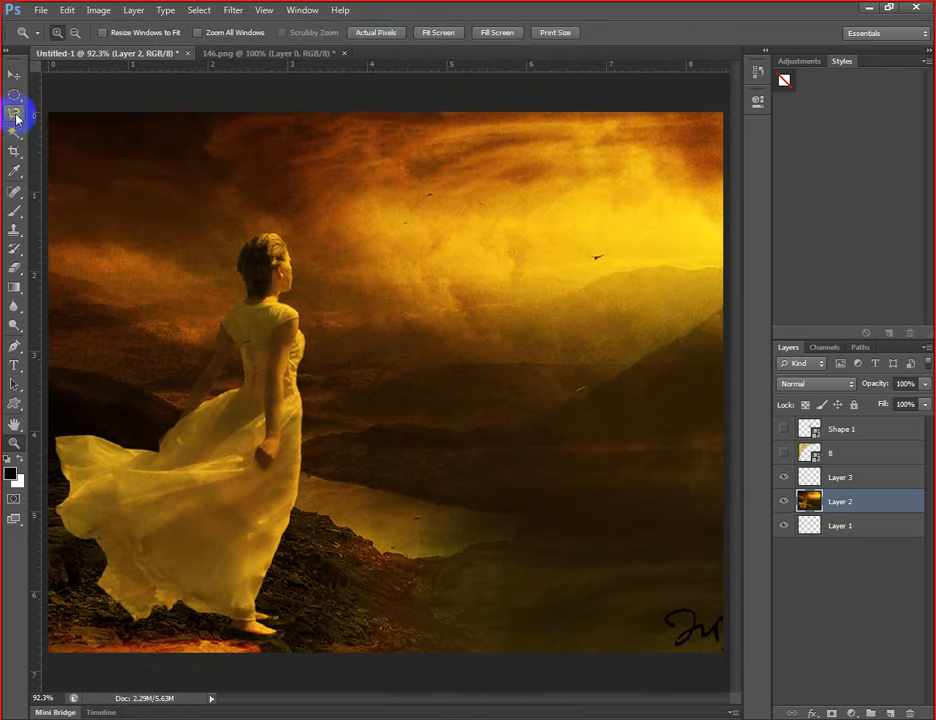
- Crop the image freely from its upper-right corner to the top of the woman's head, about 6.5 by 5.2 on the rulers
{"action": "left_click", "coordinate": [16, 153]}
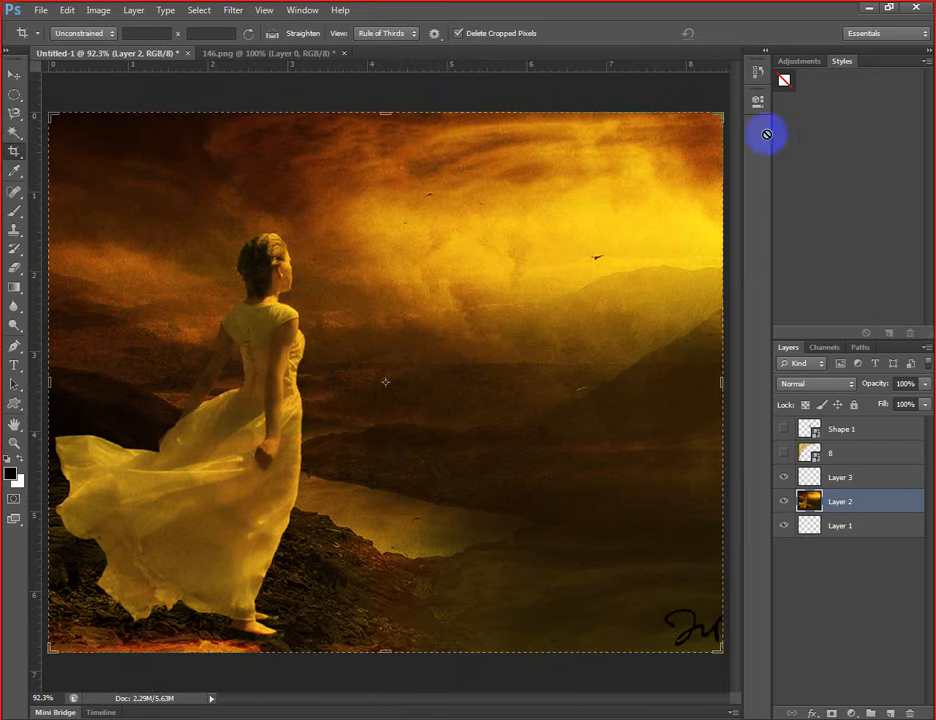
{"action": "left_click_drag", "start_coordinate": [721, 106], "coordinate": [720, 110]}
{"action": "left_click_drag", "start_coordinate": [691, 137], "coordinate": [645, 172]}
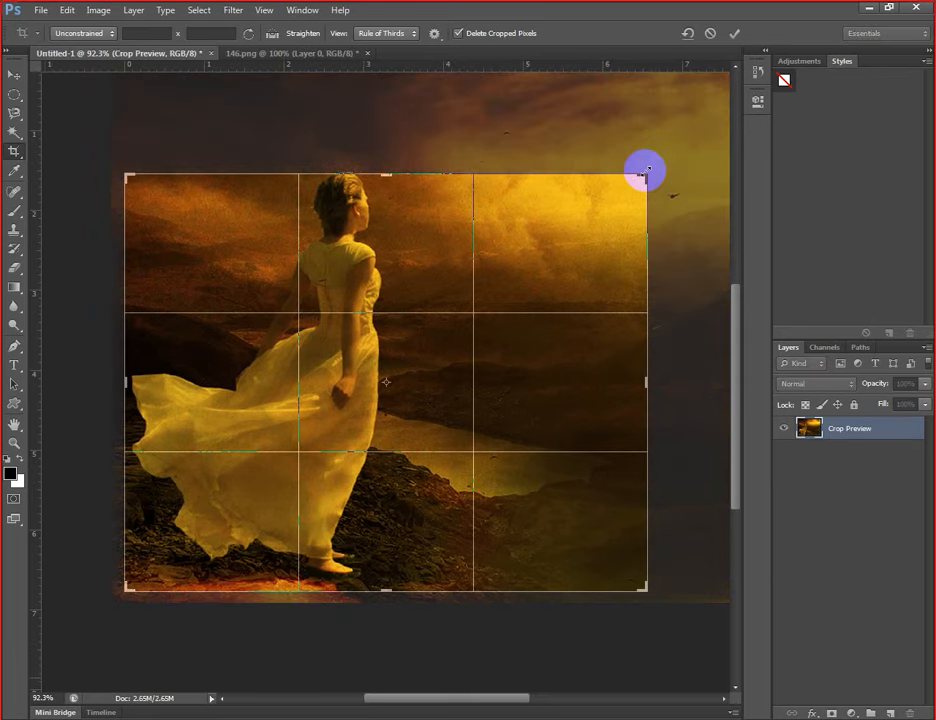
{"action": "key", "text": "Return"}
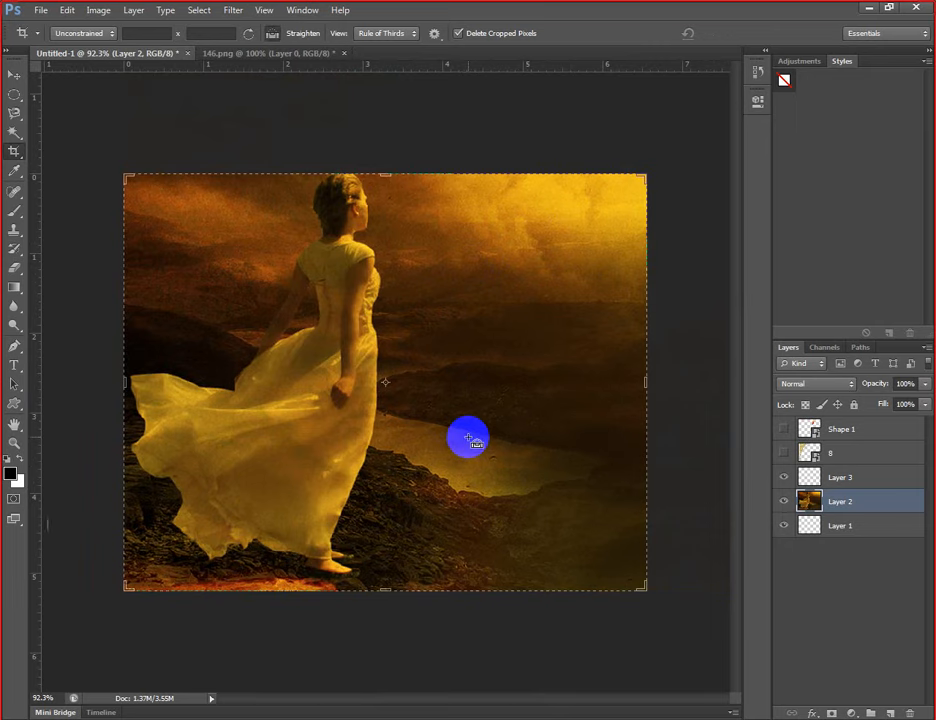
- Undo the last crop and apply a new crop with the image shifted slightly right inside the crop frame
{"action": "key", "text": "ctrl+z"}
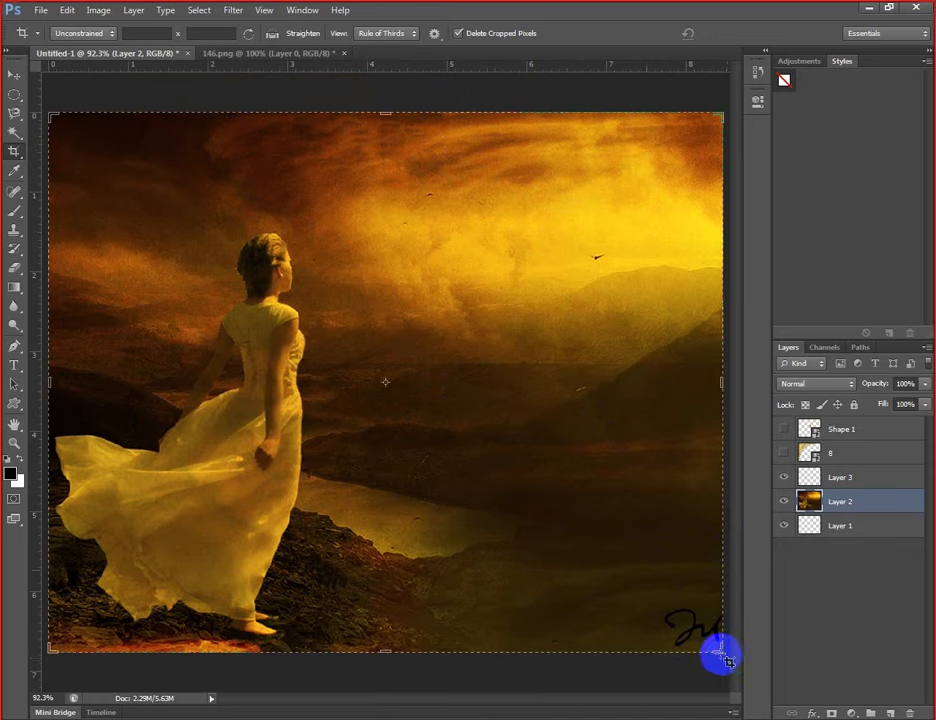
{"action": "left_click", "coordinate": [12, 74]}
{"action": "left_click", "coordinate": [24, 153]}
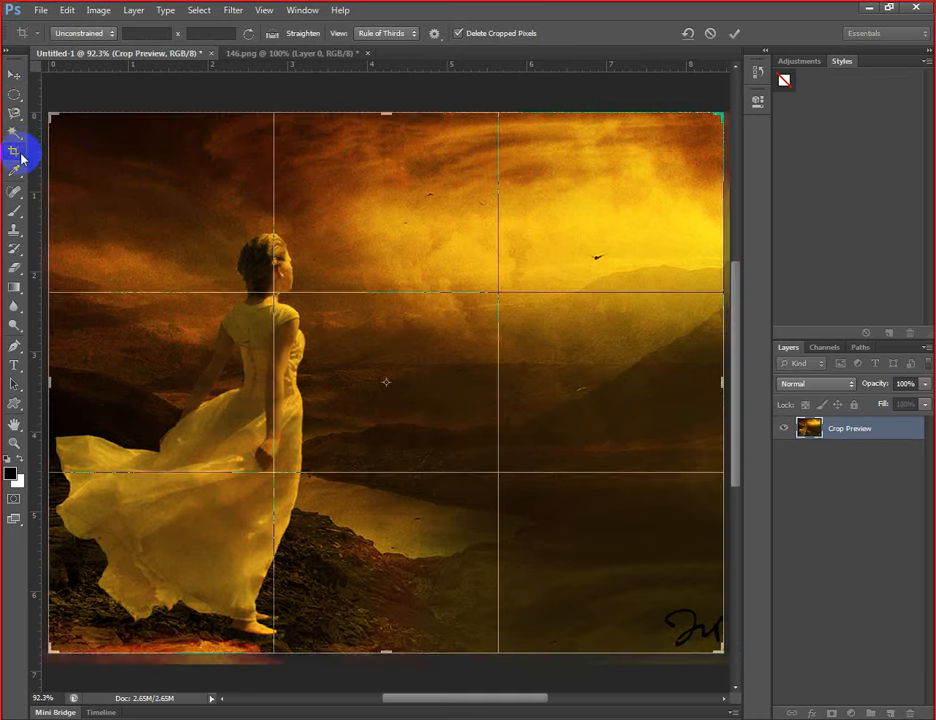
{"action": "left_click", "coordinate": [262, 420]}
{"action": "left_click_drag", "start_coordinate": [442, 703], "coordinate": [518, 710]}
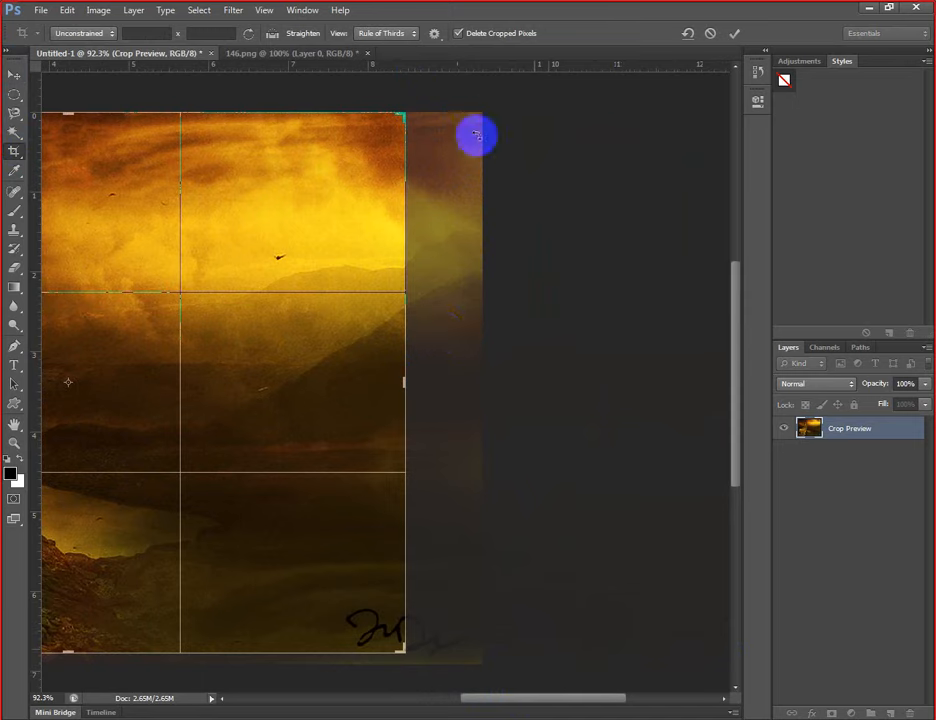
{"action": "mouse_move", "coordinate": [376, 230]}
{"action": "left_mouse_down"}
{"action": "mouse_move", "coordinate": [409, 230]}
{"action": "mouse_move", "coordinate": [380, 229]}
{"action": "left_mouse_up"}
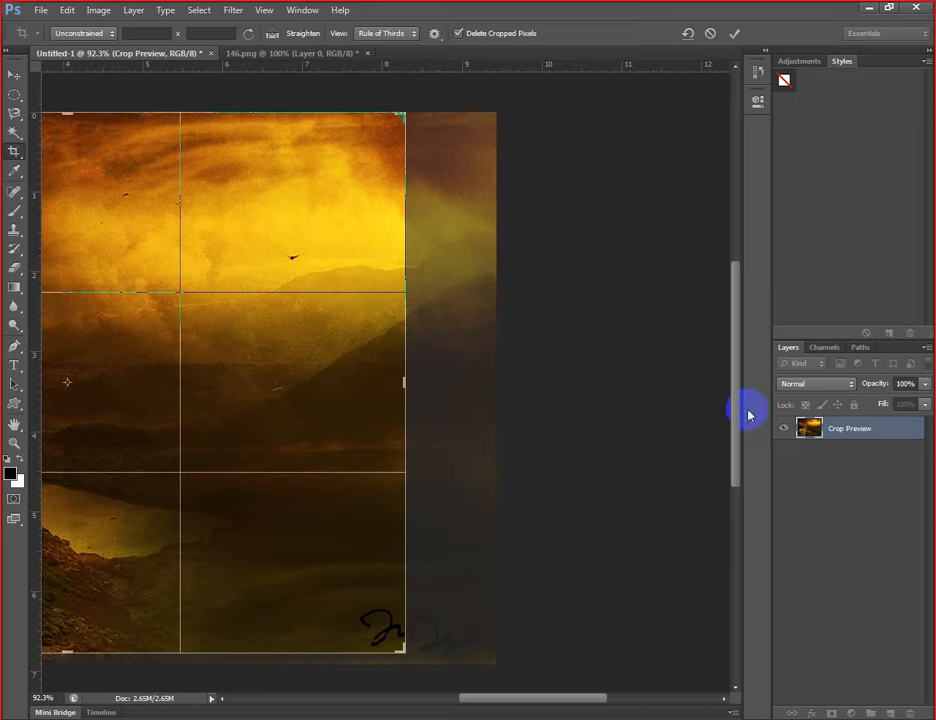
{"action": "left_click_drag", "start_coordinate": [741, 414], "coordinate": [742, 457]}
{"action": "left_click_drag", "start_coordinate": [570, 698], "coordinate": [475, 698]}
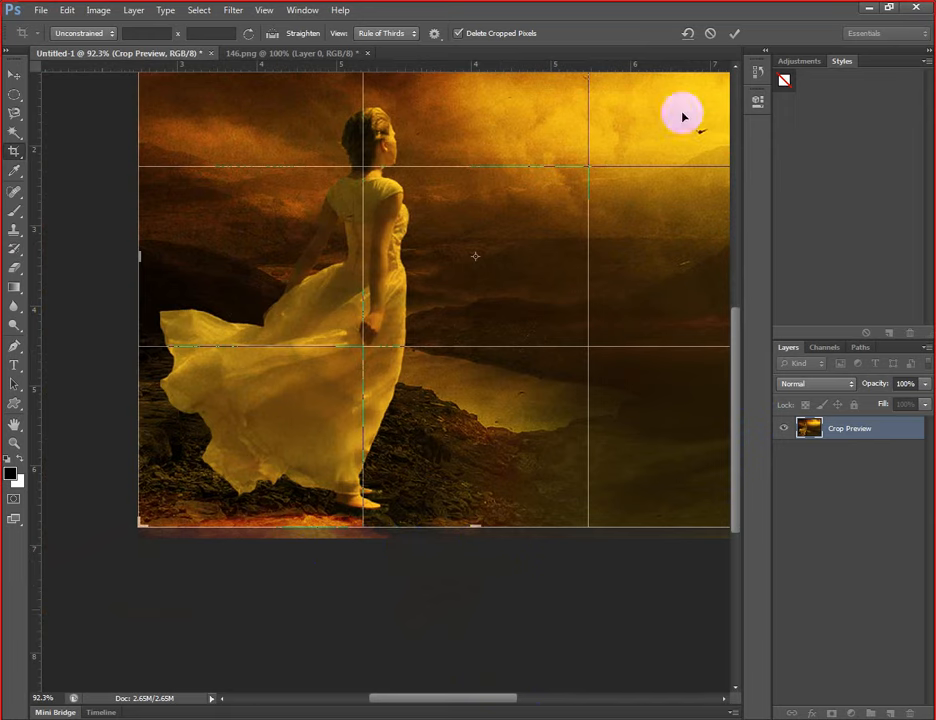
{"action": "left_click", "coordinate": [737, 36]}
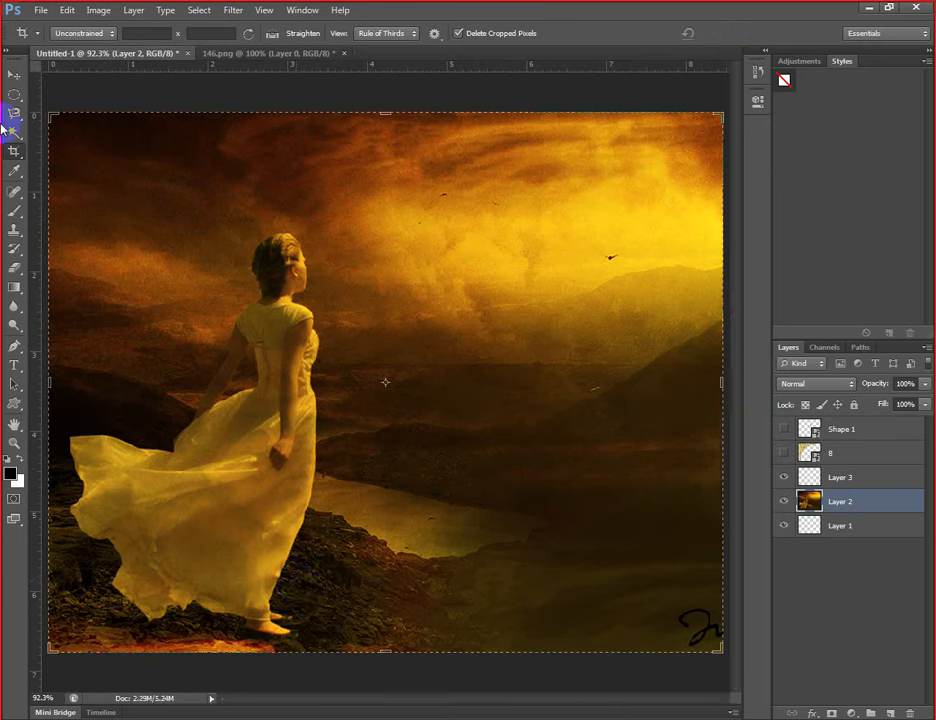
- With the Slice tool, draw a slice about 2.6 by 1.05 on the rulers from the woman's head across the sky
{"action": "right_click", "coordinate": [20, 159]}
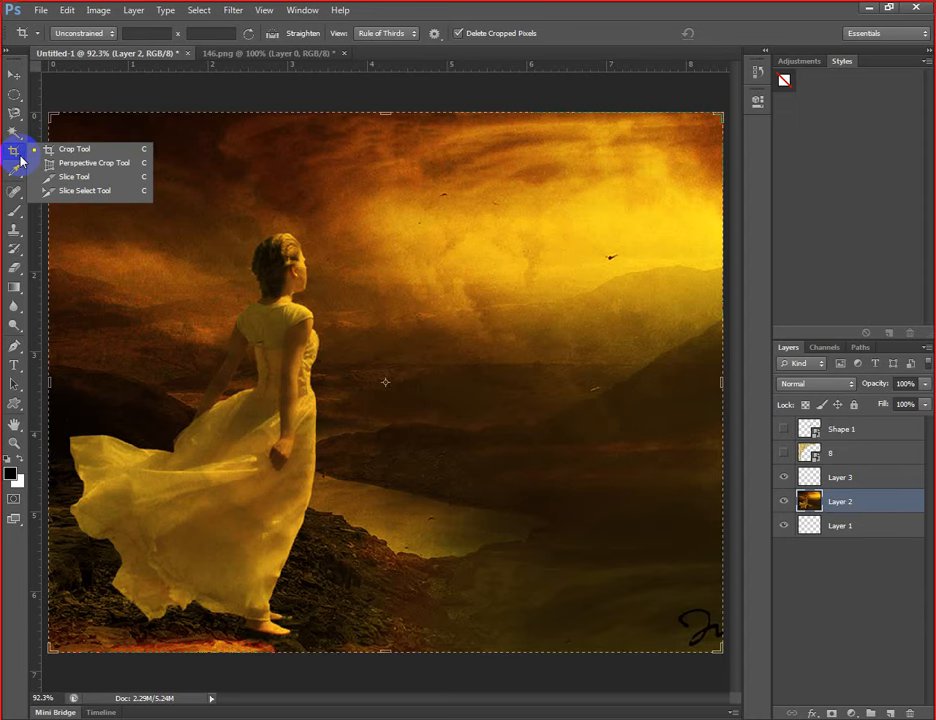
{"action": "left_click", "coordinate": [316, 248]}
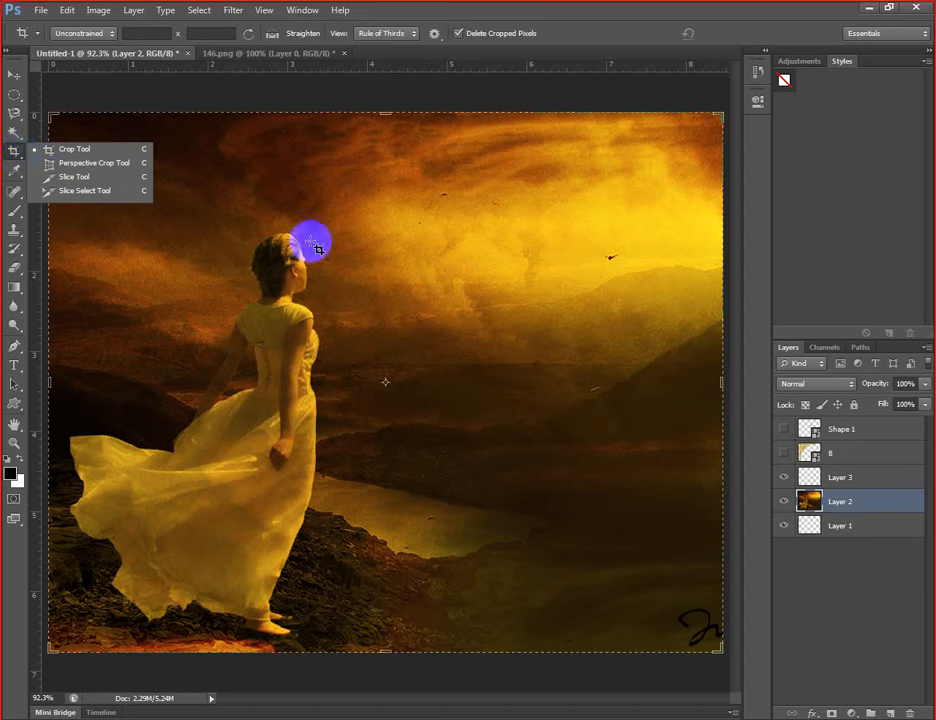
{"action": "left_click", "coordinate": [84, 178]}
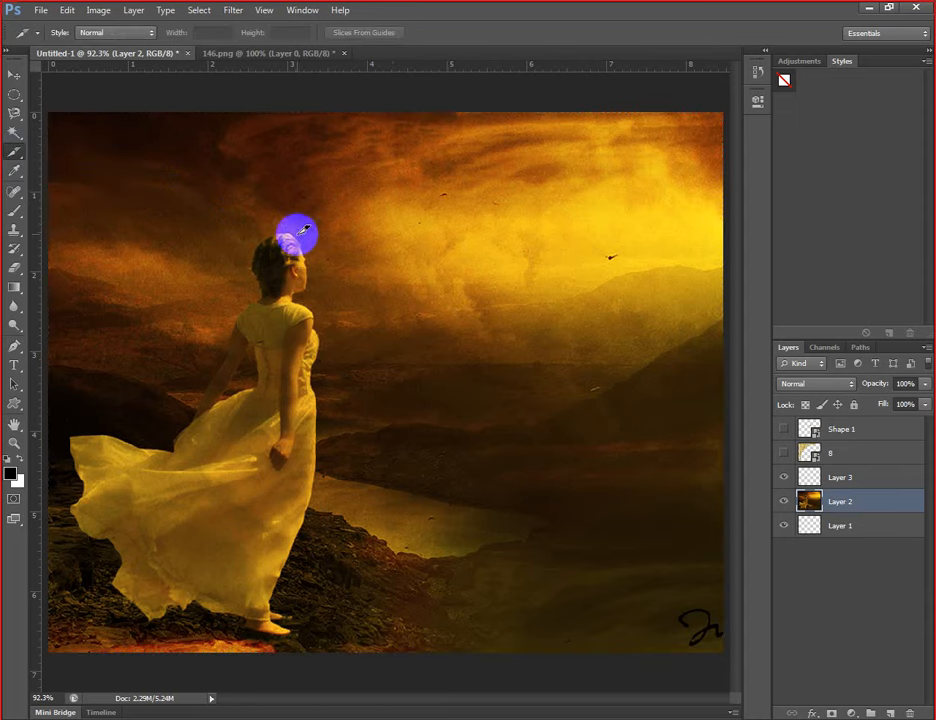
{"action": "left_click_drag", "start_coordinate": [293, 234], "coordinate": [502, 318]}
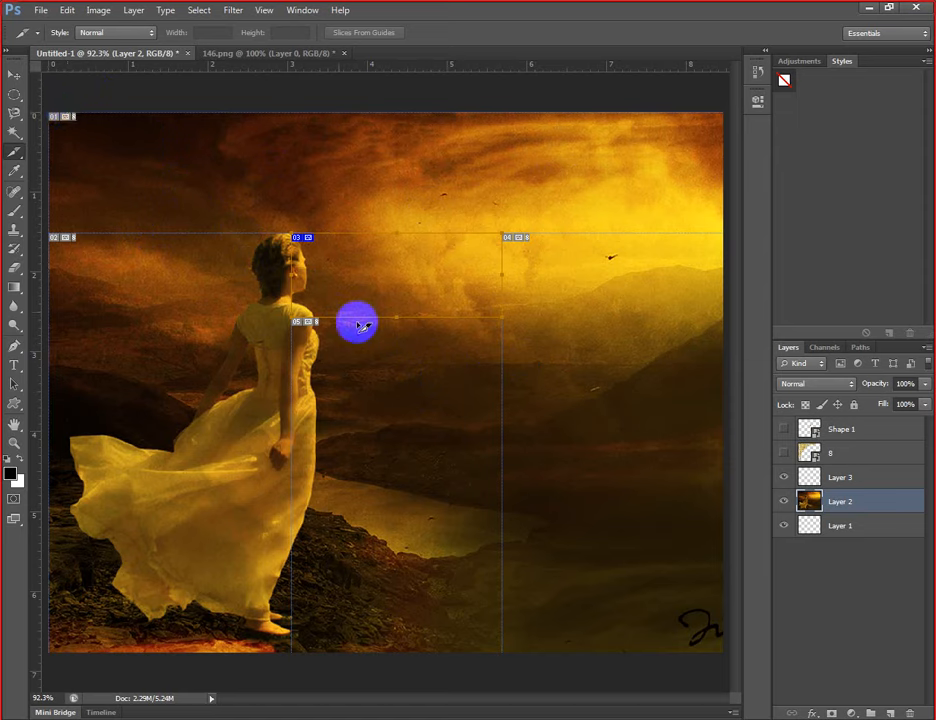
- Export all slices for the web as PNG-24 images into My Pictures with the file name demo
{"action": "left_click", "coordinate": [40, 10]}
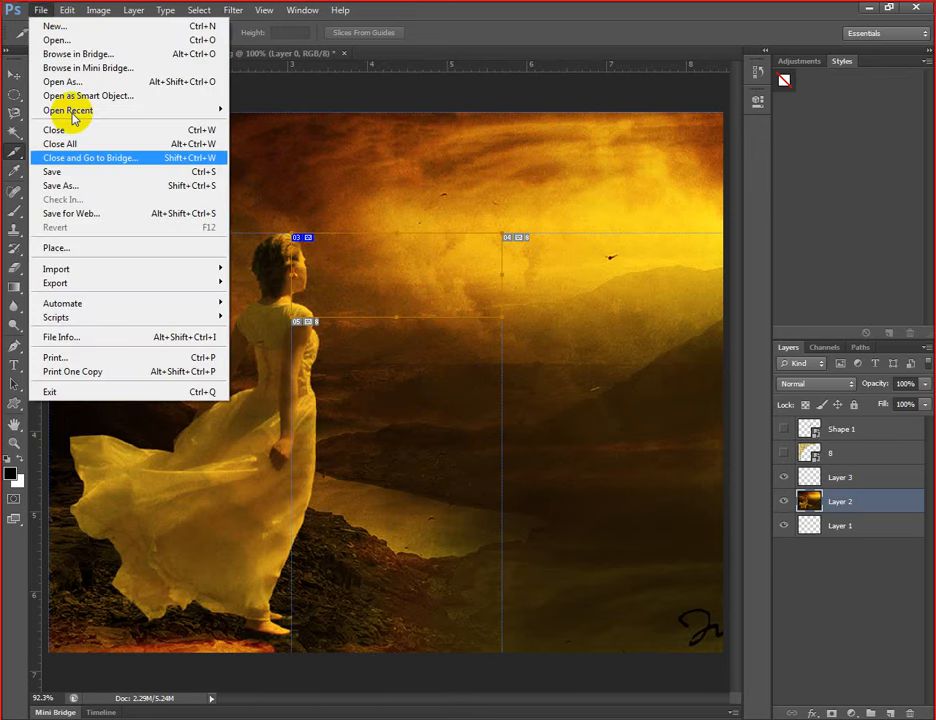
{"action": "left_click", "coordinate": [121, 215]}
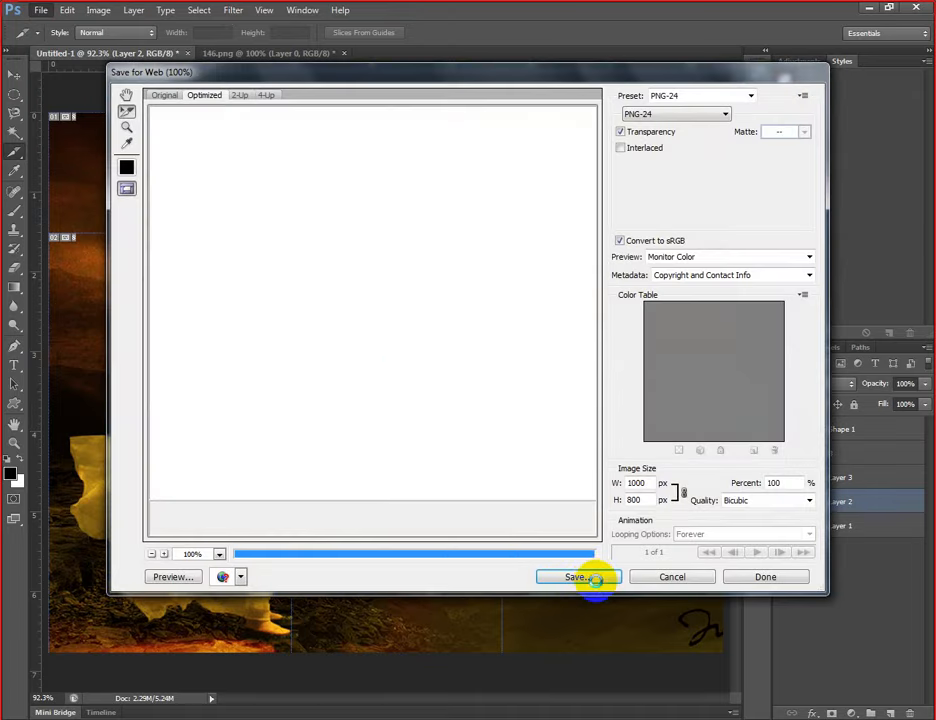
{"action": "left_click", "coordinate": [595, 585]}
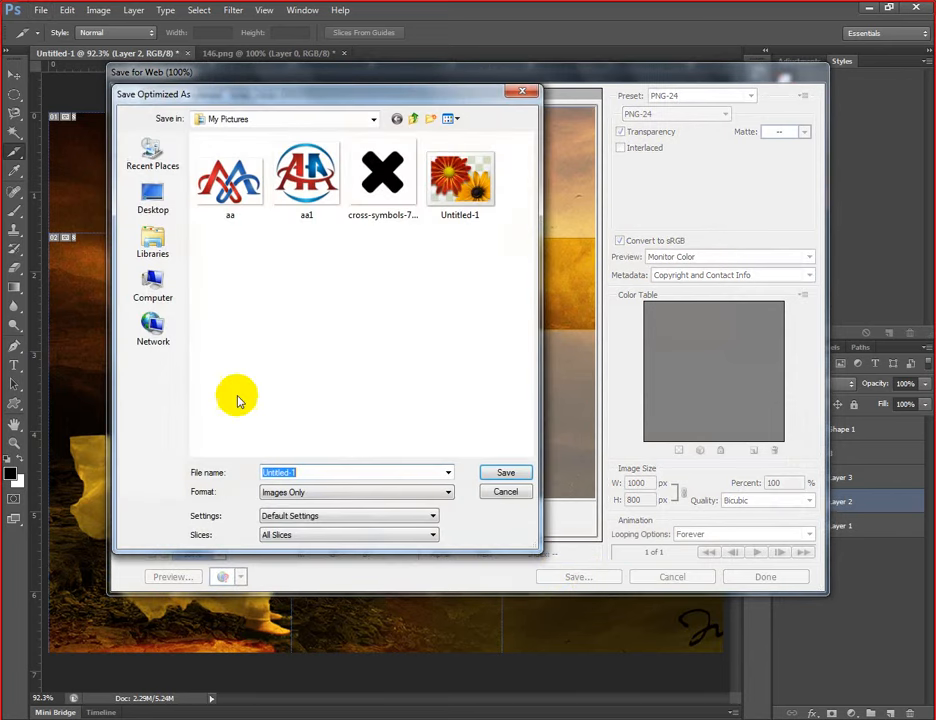
{"action": "left_click_drag", "start_coordinate": [332, 473], "coordinate": [253, 473]}
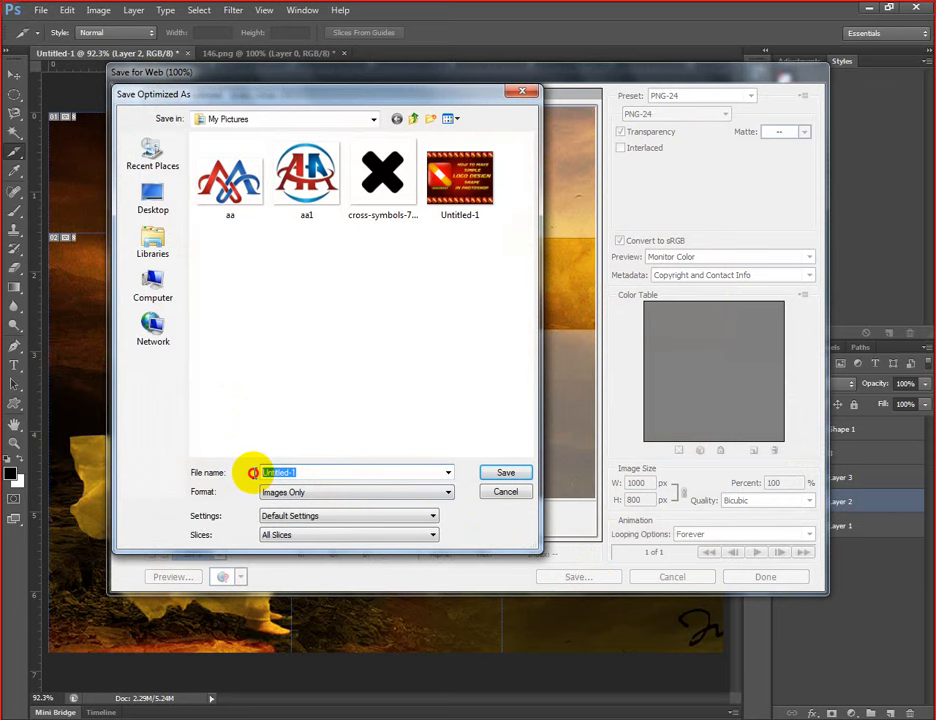
{"action": "type", "text": "demo"}
{"action": "key", "text": "Return"}
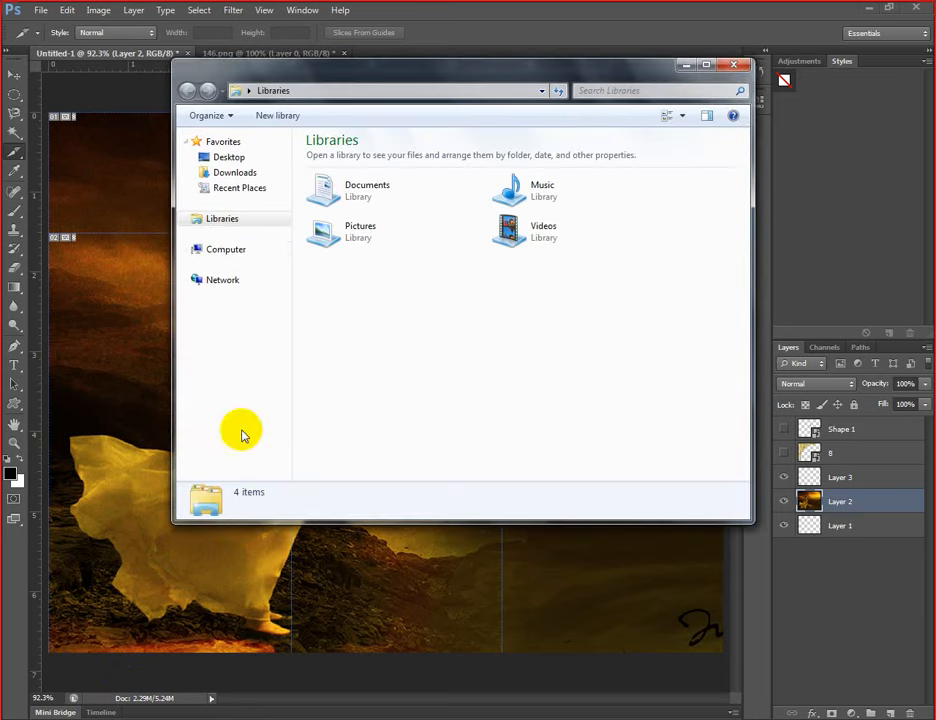
- In Windows Explorer, open the images folder in the Pictures library and inspect the exported demo_01 slice
{"action": "left_click", "coordinate": [226, 266]}
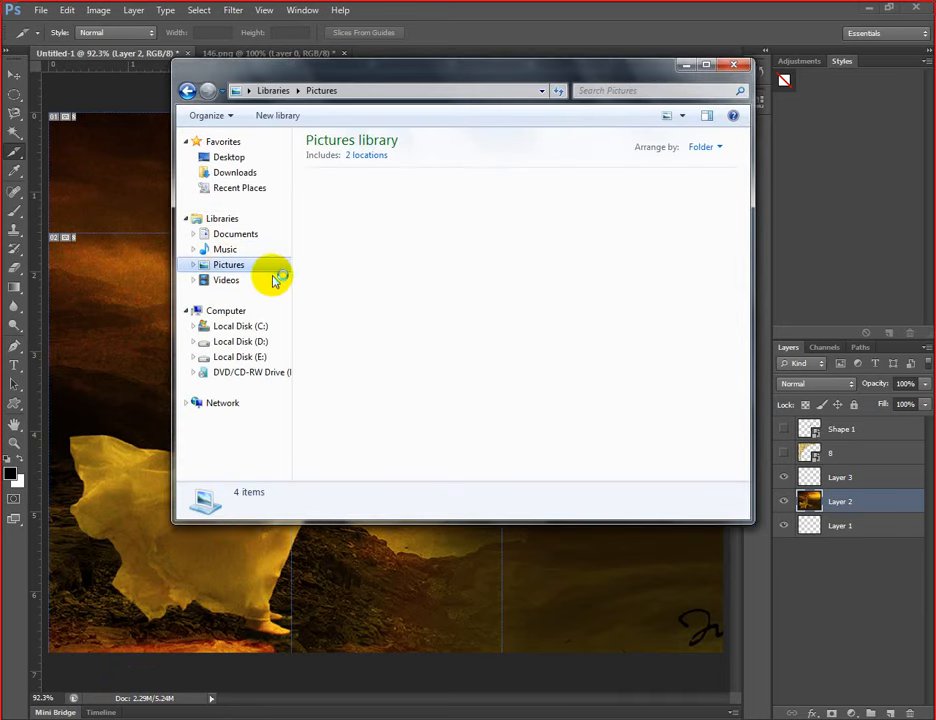
{"action": "left_click_drag", "start_coordinate": [742, 213], "coordinate": [746, 172]}
{"action": "double_click", "coordinate": [350, 212]}
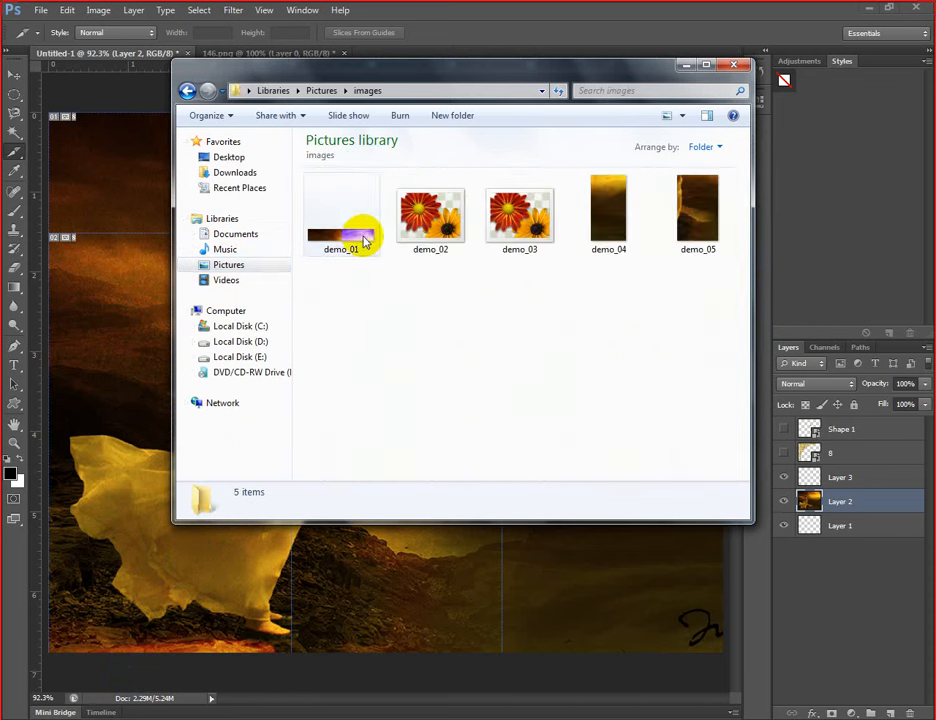
{"action": "left_click", "coordinate": [352, 240]}
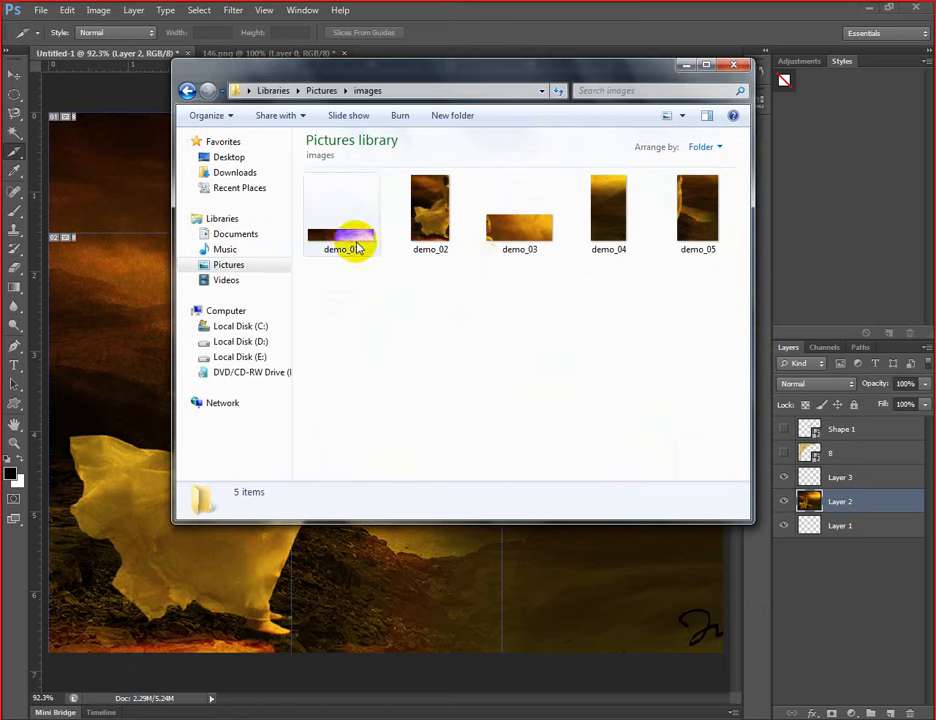
{"action": "left_click", "coordinate": [350, 246]}
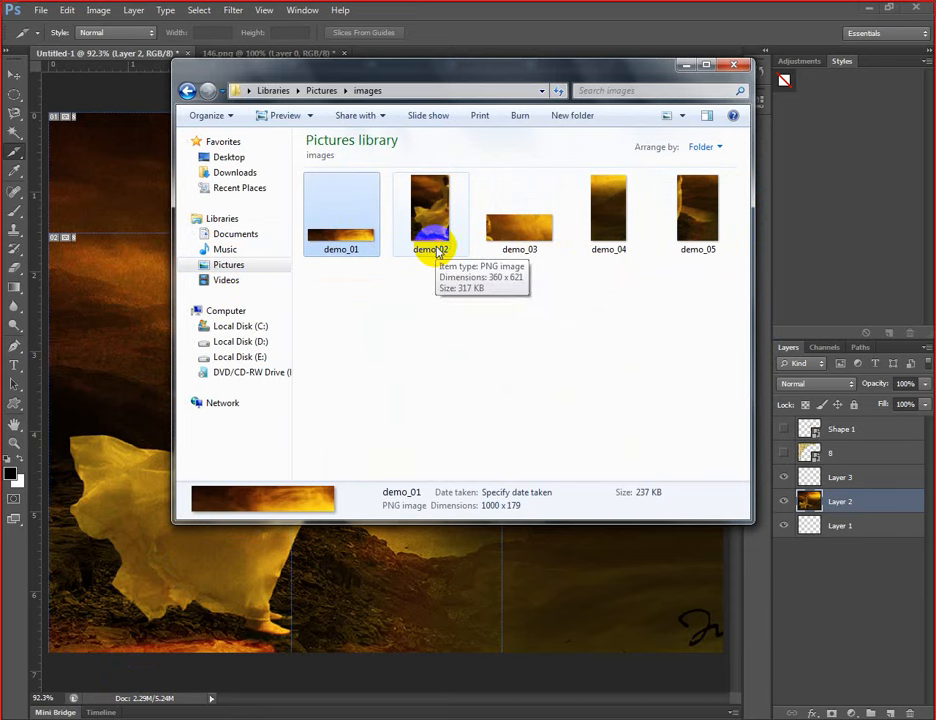
- Move the folder window aside, compare the exported slice files with the sliced image, and close the window
{"action": "left_click_drag", "start_coordinate": [468, 73], "coordinate": [612, 312]}
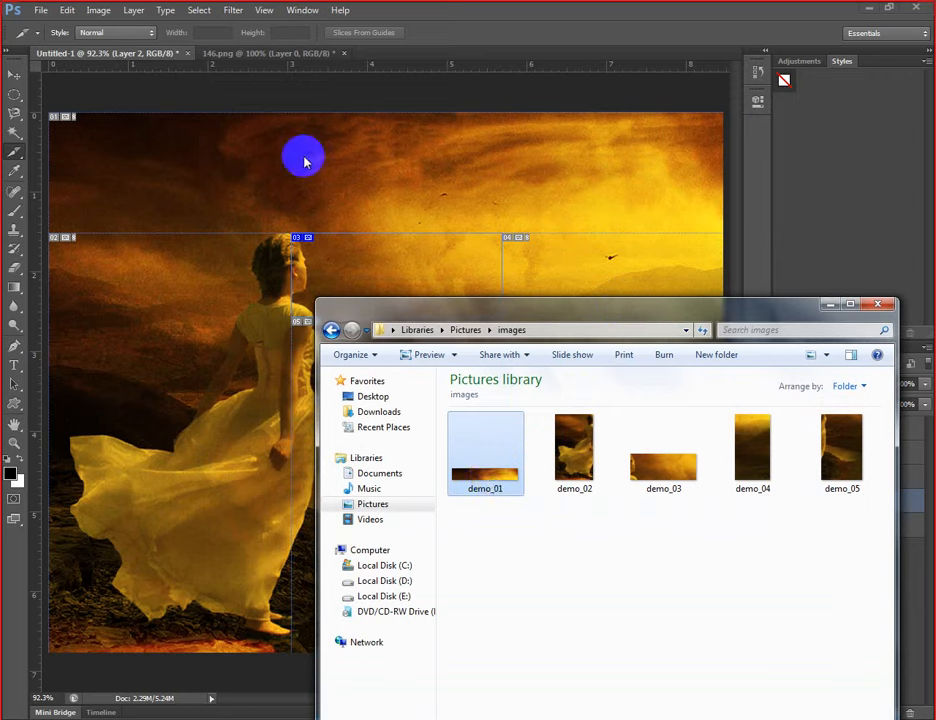
{"action": "left_click_drag", "start_coordinate": [562, 474], "coordinate": [681, 428]}
{"action": "left_click", "coordinate": [673, 464]}
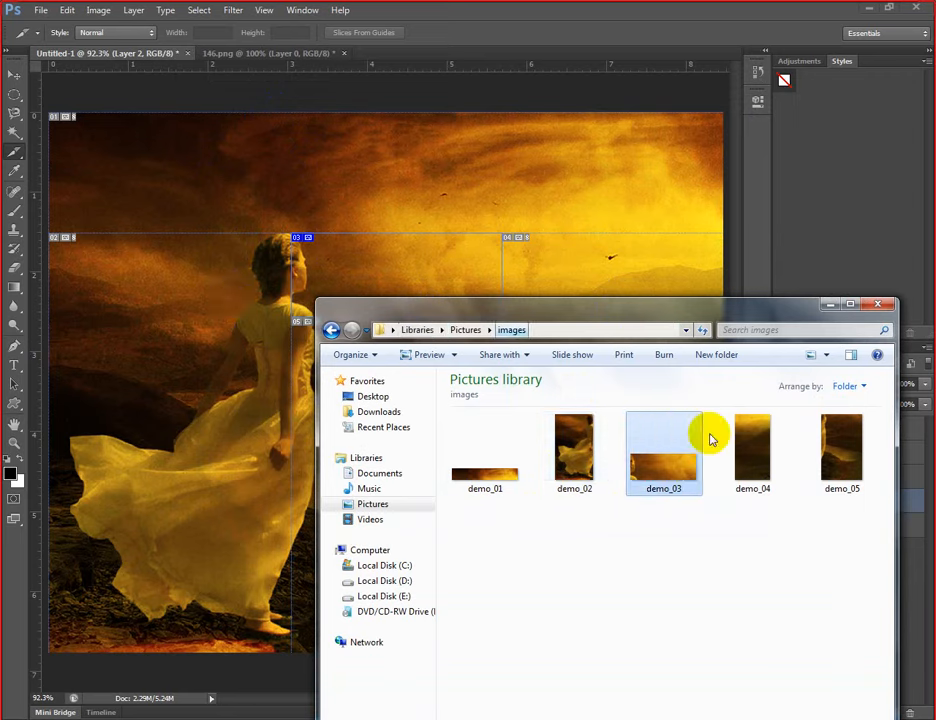
{"action": "left_click", "coordinate": [873, 306]}
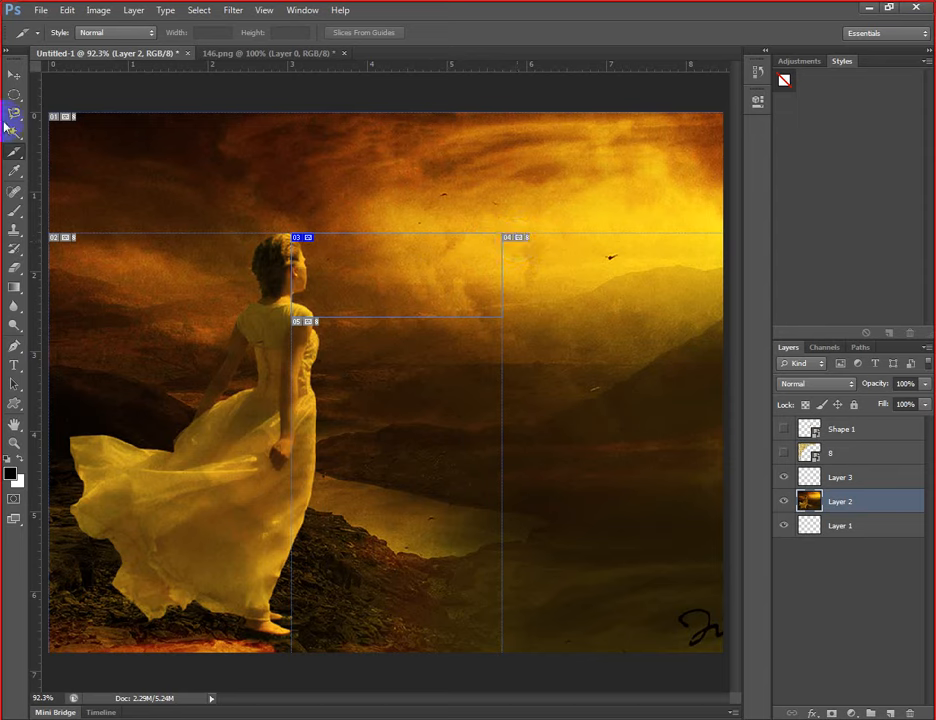
- Switch to the Slice Select tool and select slice 01 across the upper sky
{"action": "left_click", "coordinate": [15, 151]}
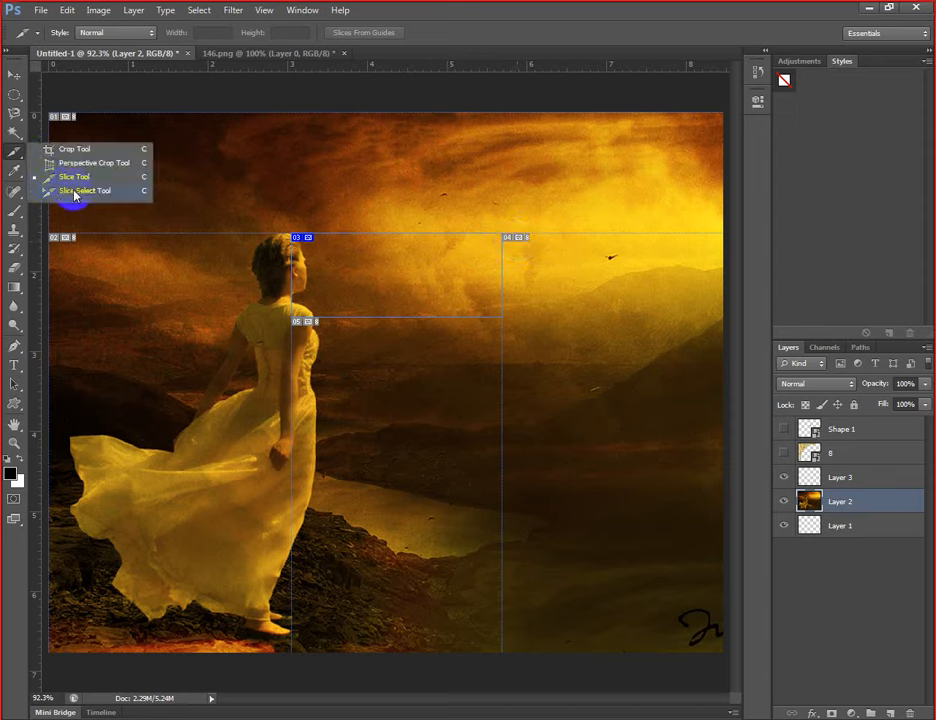
{"action": "left_click", "coordinate": [76, 191]}
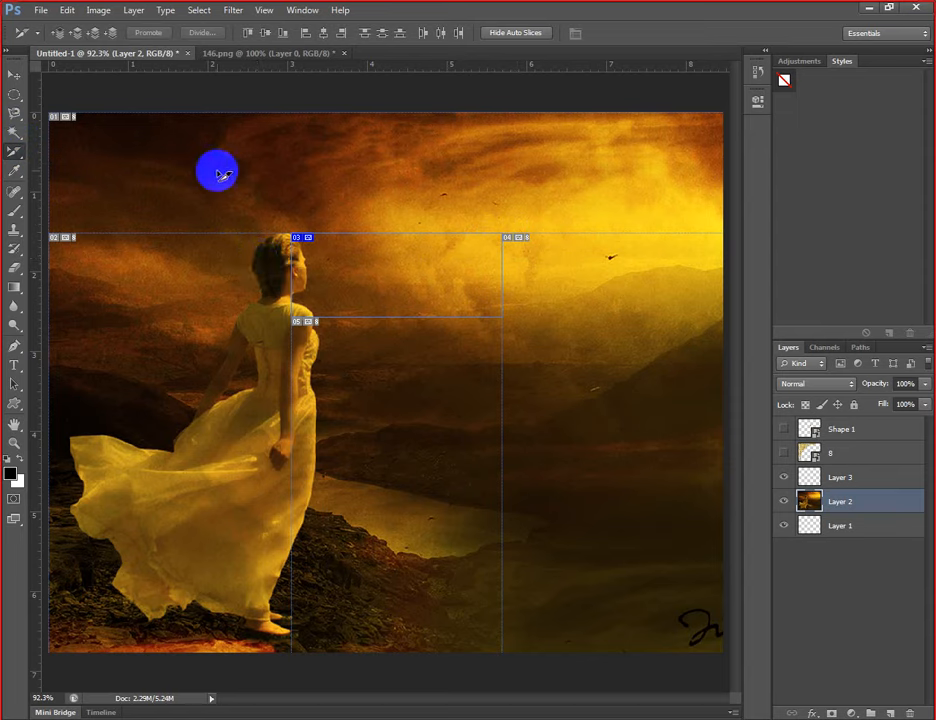
{"action": "left_click", "coordinate": [288, 180]}
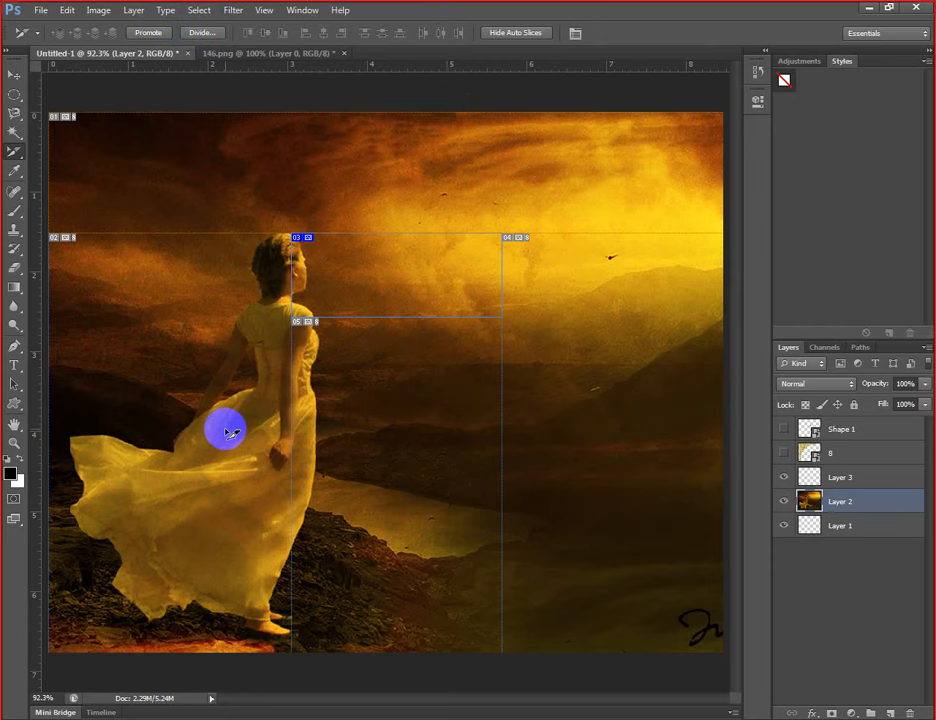
{"action": "right_click", "coordinate": [24, 163]}
{"action": "left_click", "coordinate": [77, 146]}
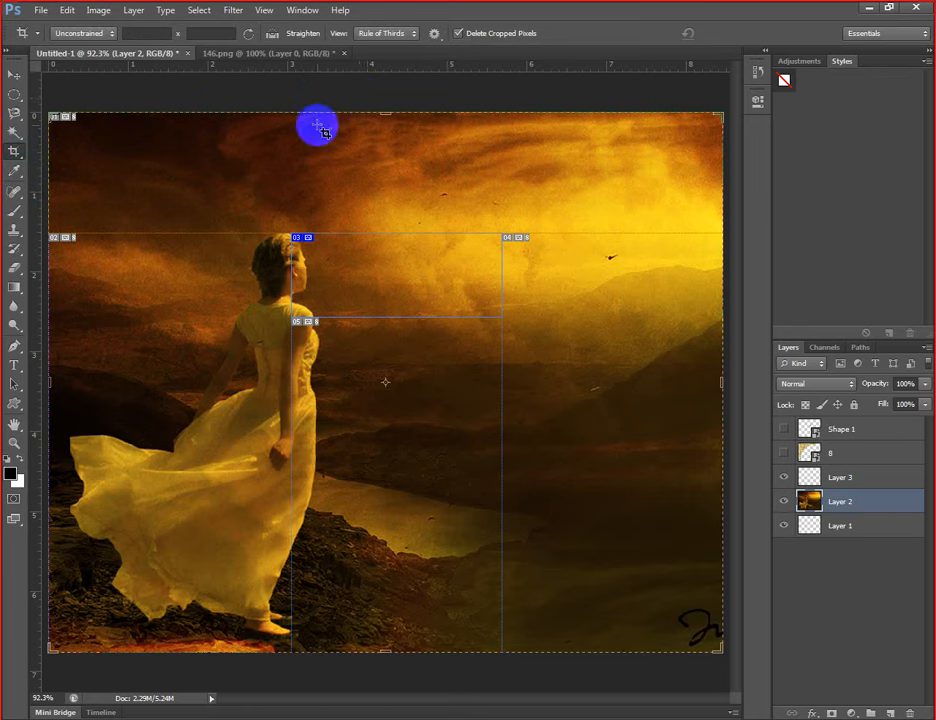
{"action": "left_click", "coordinate": [14, 172]}
{"action": "right_click", "coordinate": [14, 177]}
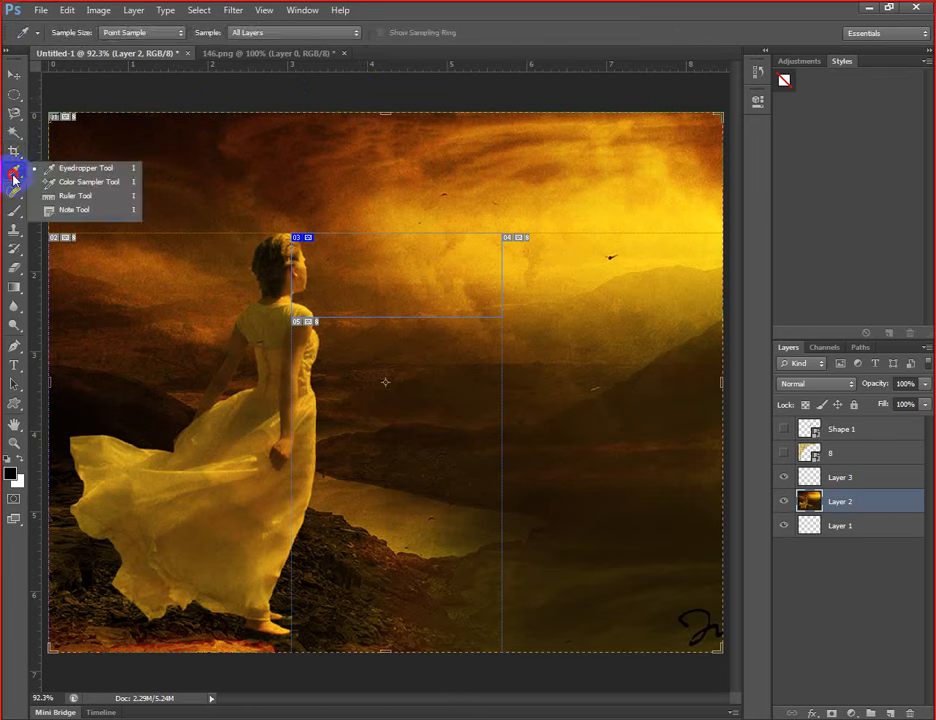
- Step back in the history to before the slicing and the last crop, and clear the Magic Wand selection
{"action": "left_click", "coordinate": [18, 76]}
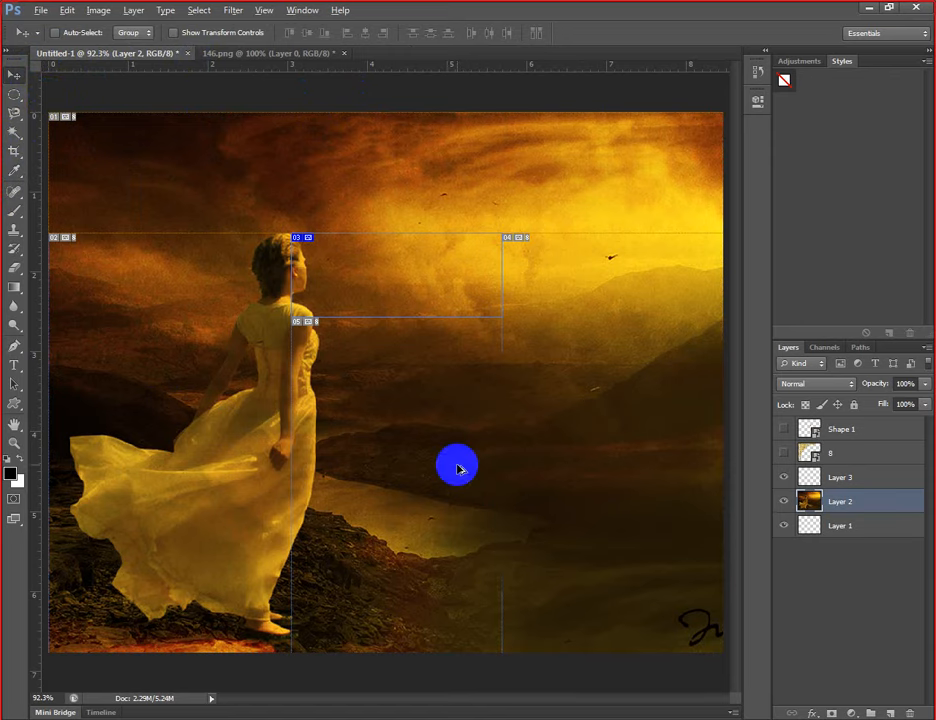
{"action": "key", "text": "ctrl+z"}
{"action": "key", "text": "ctrl+alt+z"}
{"action": "key", "text": "ctrl+alt+z"}
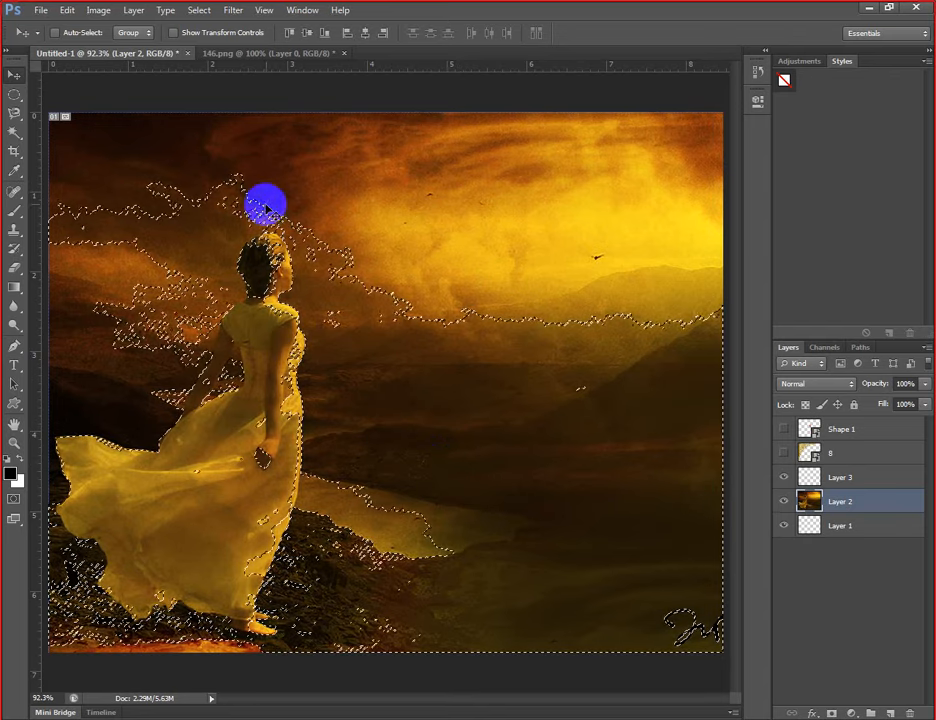
{"action": "left_click", "coordinate": [201, 11]}
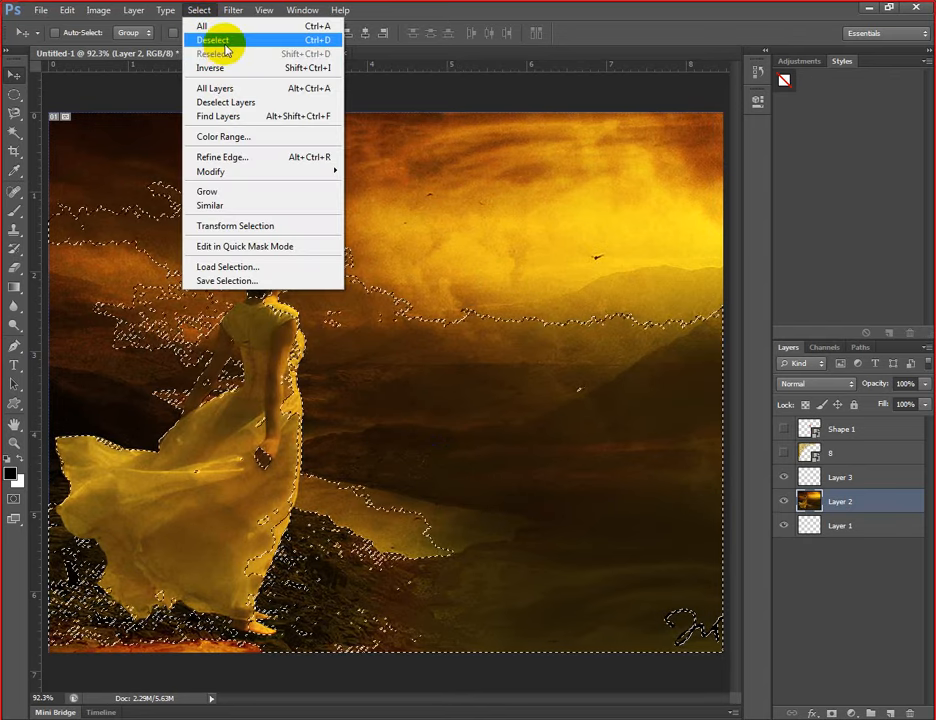
{"action": "left_click", "coordinate": [215, 54]}
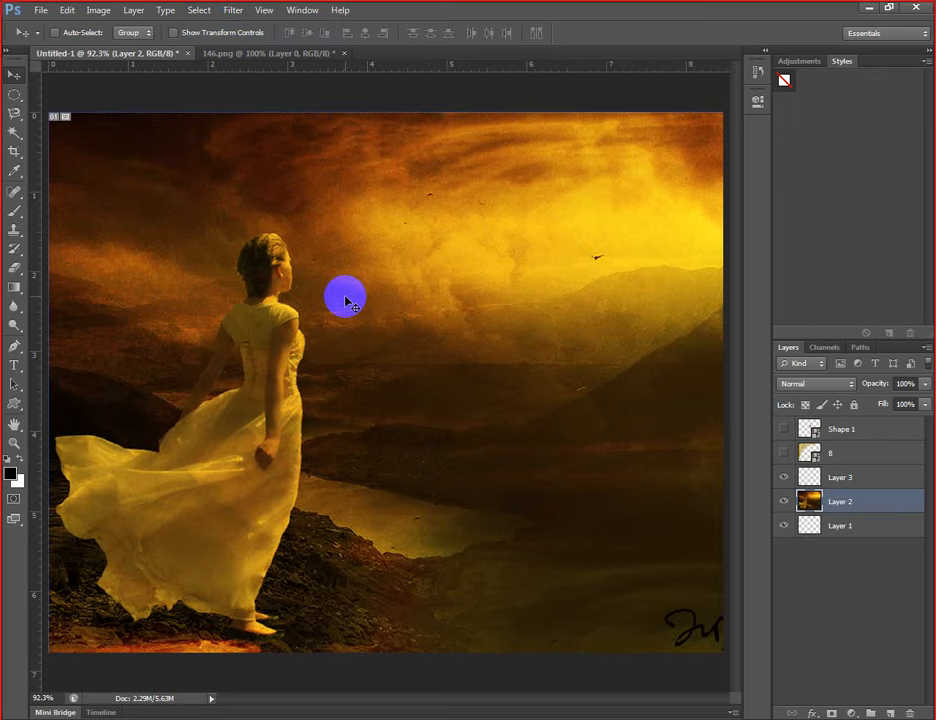
- With the Eyedropper active, swap the foreground and background colours back and forth and reset them to default black and white
{"action": "left_click", "coordinate": [15, 170]}
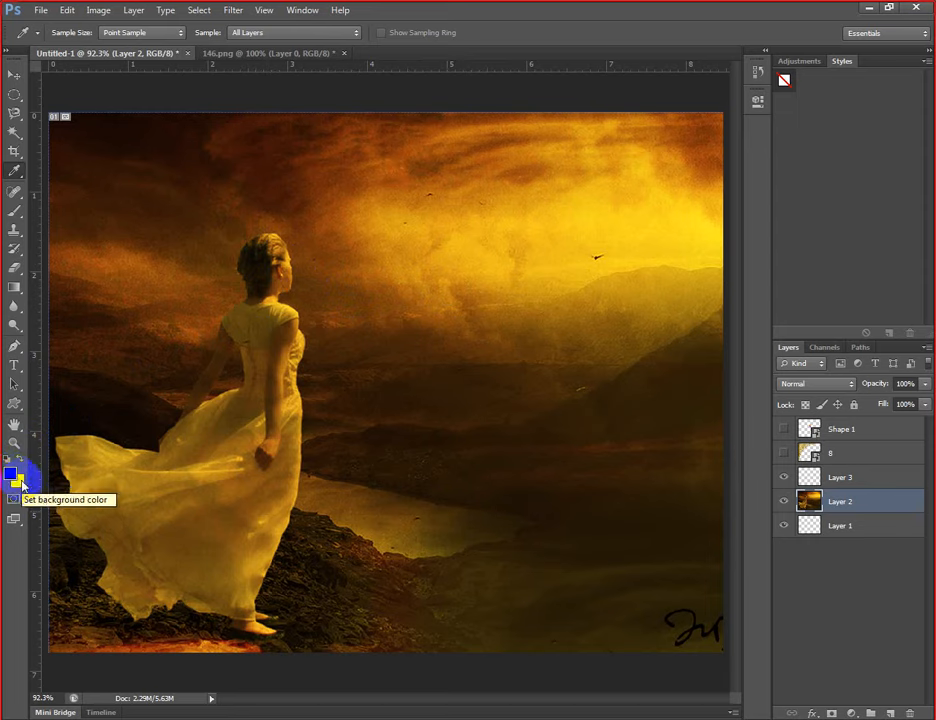
{"action": "left_click", "coordinate": [10, 458]}
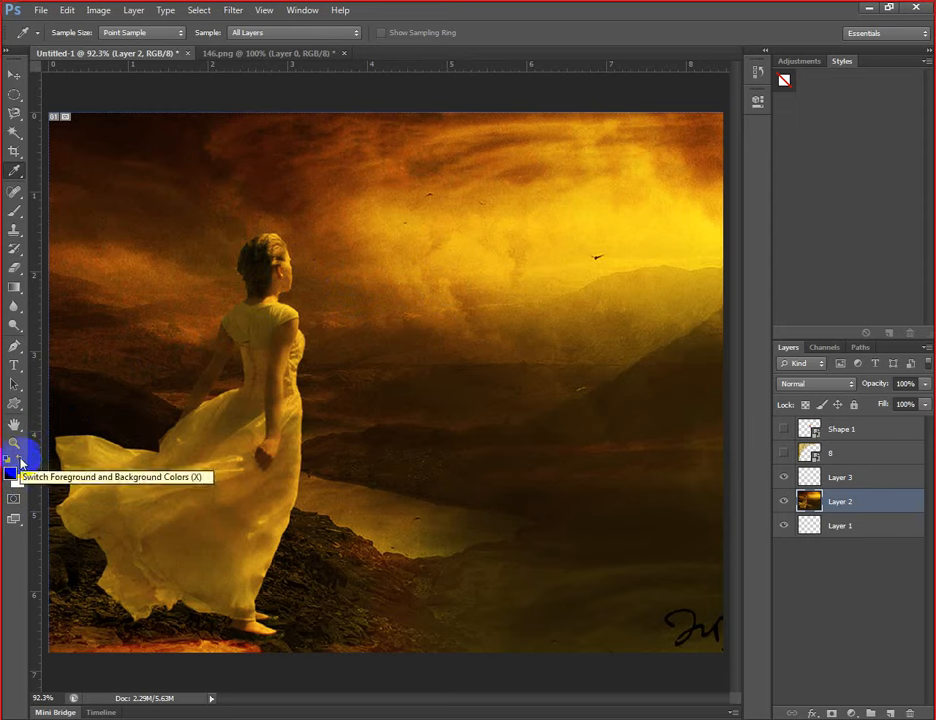
{"action": "left_click", "coordinate": [20, 459]}
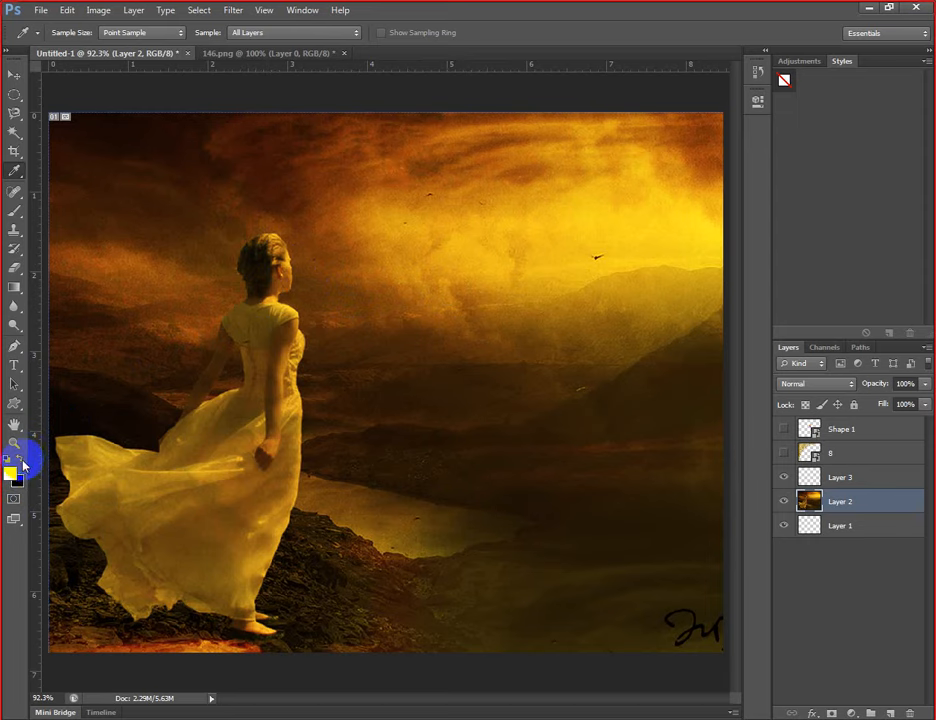
{"action": "left_click", "coordinate": [21, 460]}
{"action": "left_click", "coordinate": [21, 460]}
{"action": "left_click", "coordinate": [21, 460]}
{"action": "left_click", "coordinate": [21, 460]}
{"action": "left_click", "coordinate": [21, 460]}
{"action": "left_click", "coordinate": [21, 460]}
{"action": "left_click", "coordinate": [21, 460]}
{"action": "left_click", "coordinate": [9, 457]}
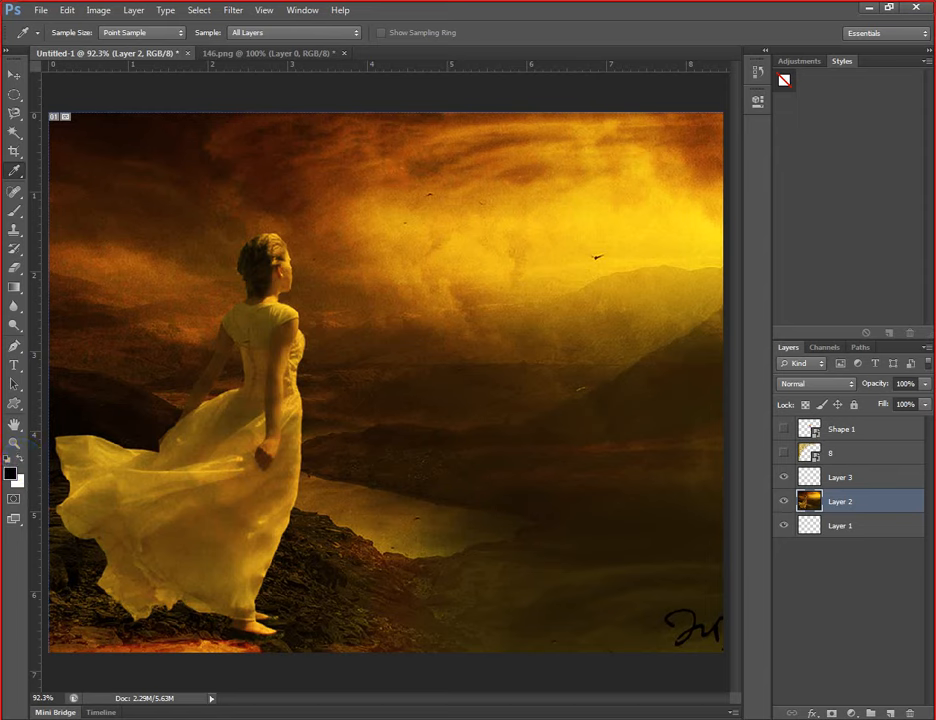
- Sample golden yellow from the bright sky, inspect it in the foreground Color Picker, and cancel the picker
{"action": "mouse_move", "coordinate": [291, 717]}
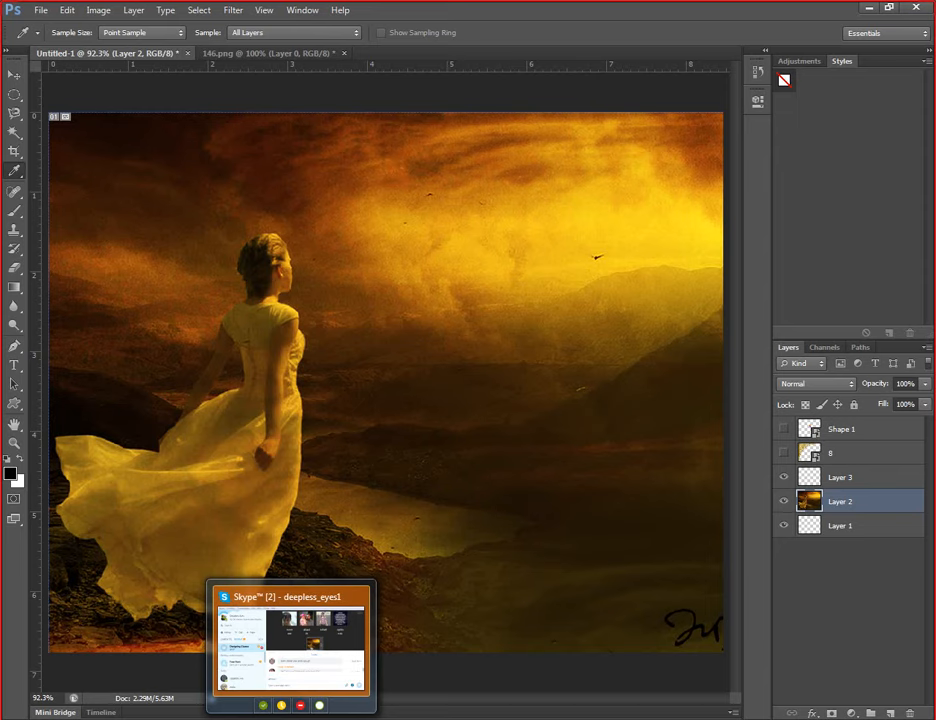
{"action": "left_click", "coordinate": [10, 472]}
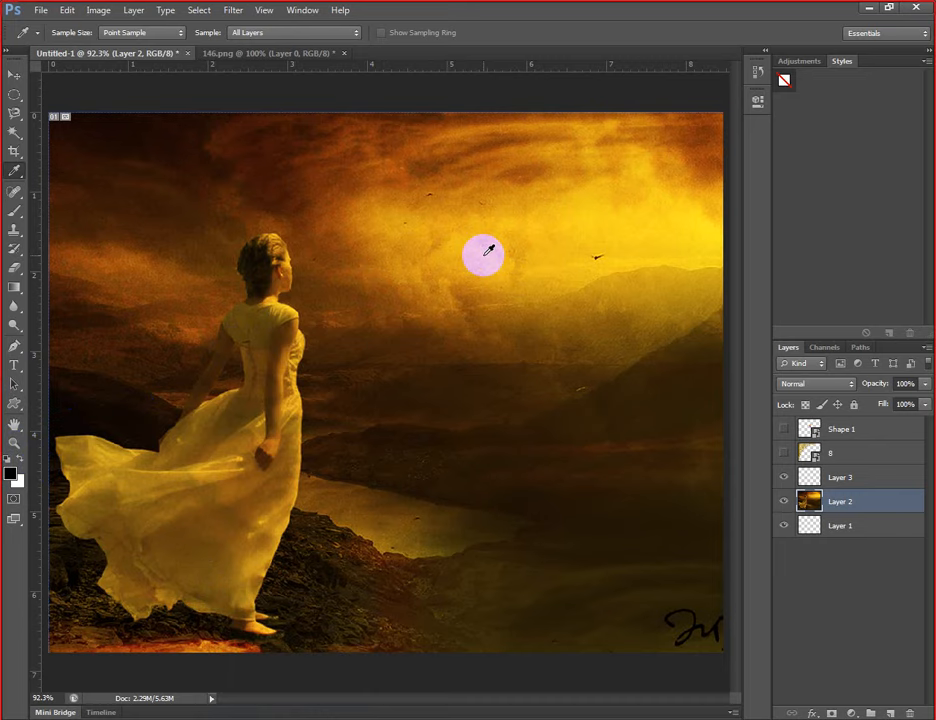
{"action": "left_click", "coordinate": [488, 250]}
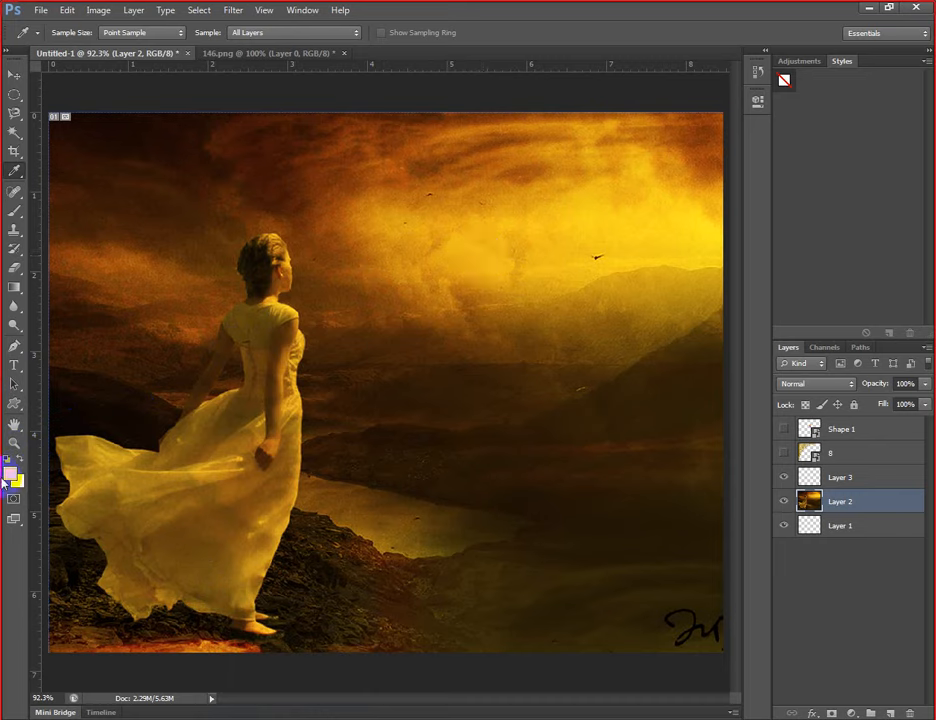
{"action": "left_click", "coordinate": [10, 476]}
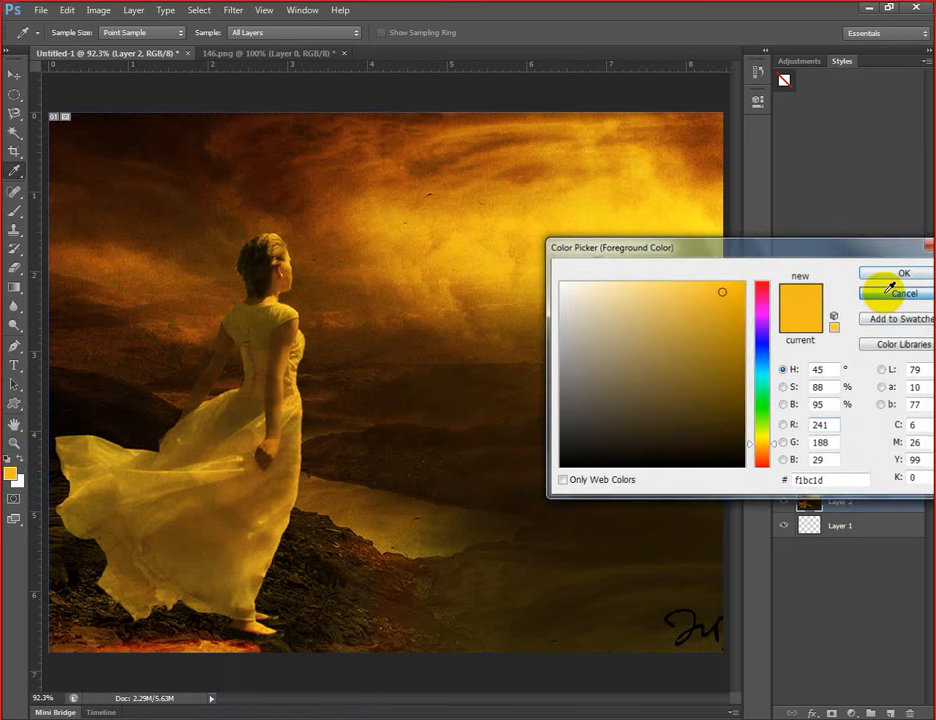
{"action": "left_click", "coordinate": [900, 293]}
- Sample foreground colours from the sky and clouds with the Eyedropper, finishing with dark brown from the hillside beside the woman
{"action": "left_click", "coordinate": [333, 141]}
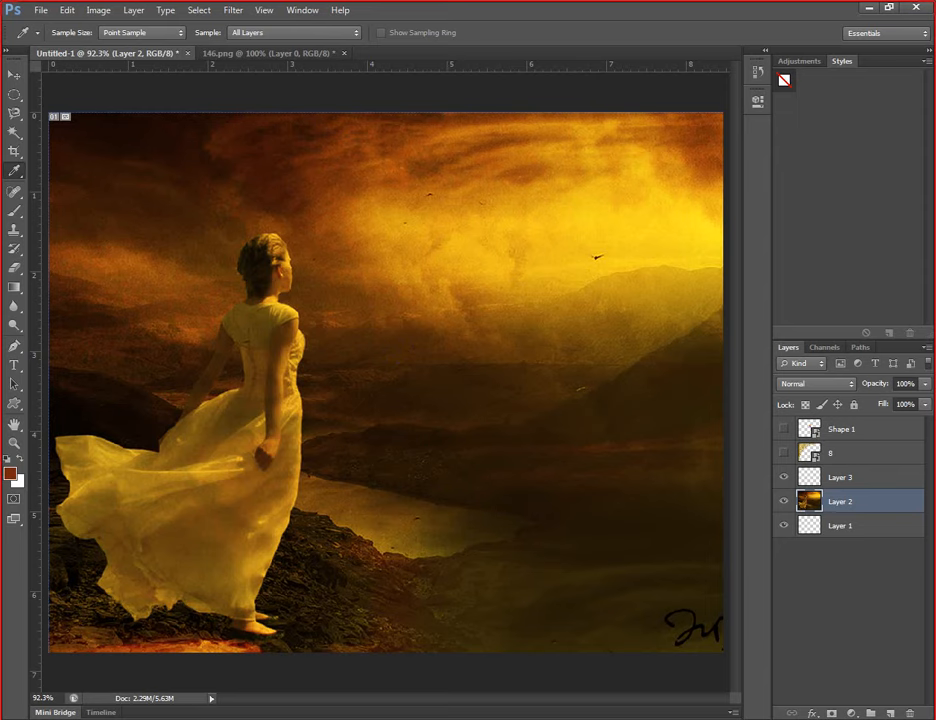
{"action": "mouse_move", "coordinate": [336, 716]}
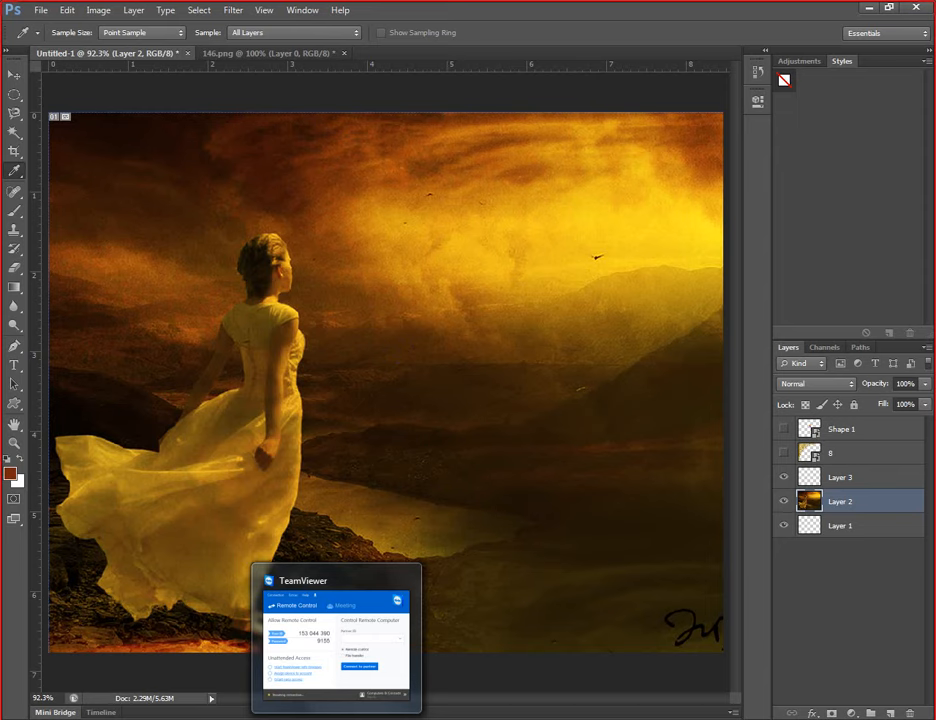
{"action": "left_click", "coordinate": [415, 217]}
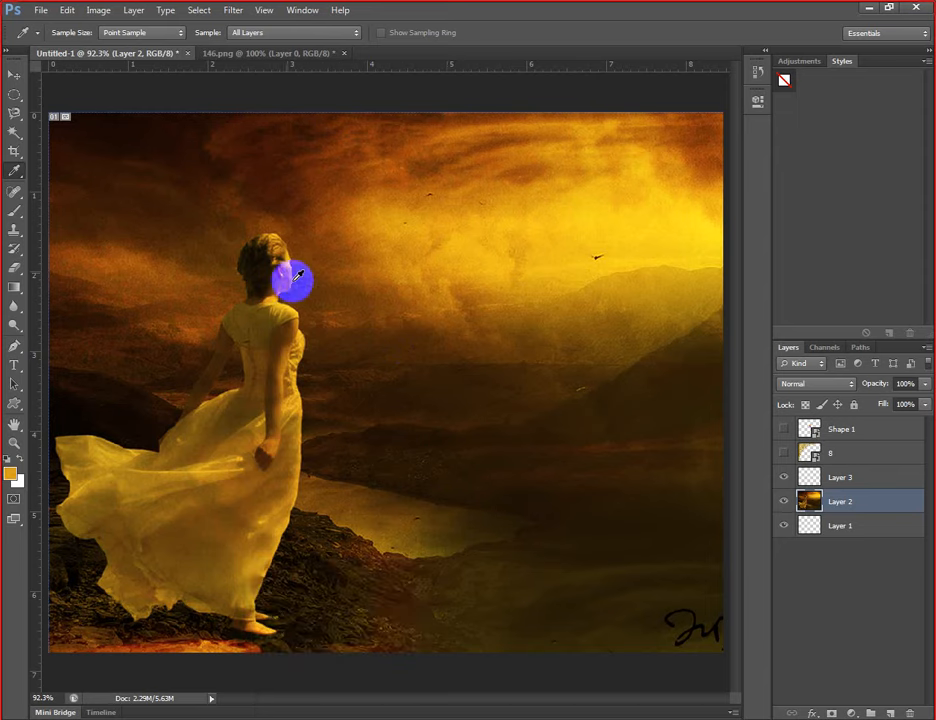
{"action": "left_click", "coordinate": [240, 163]}
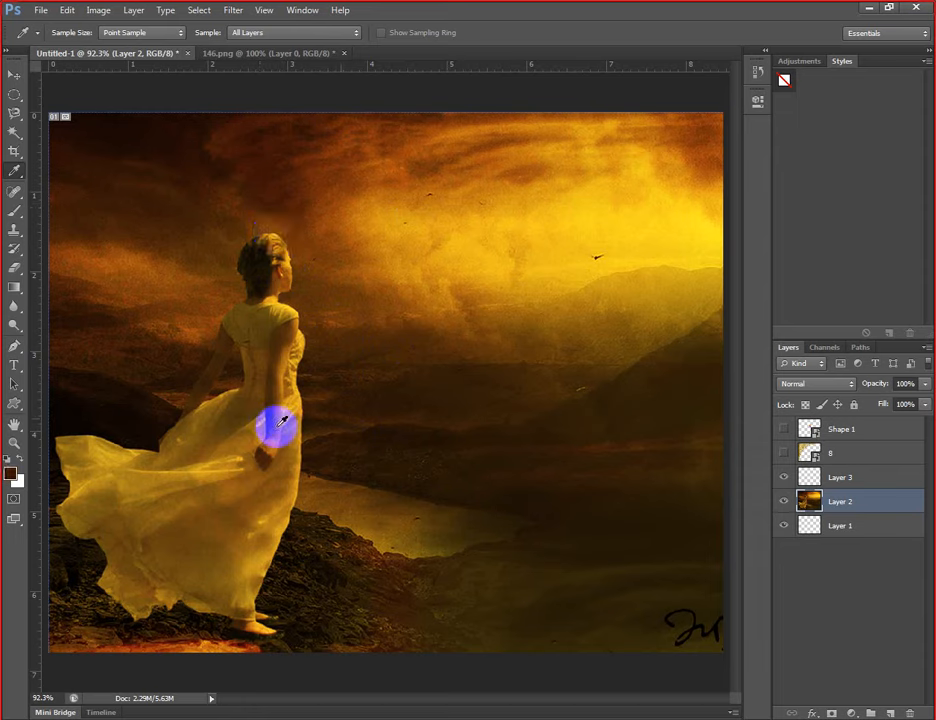
{"action": "left_click", "coordinate": [382, 476]}
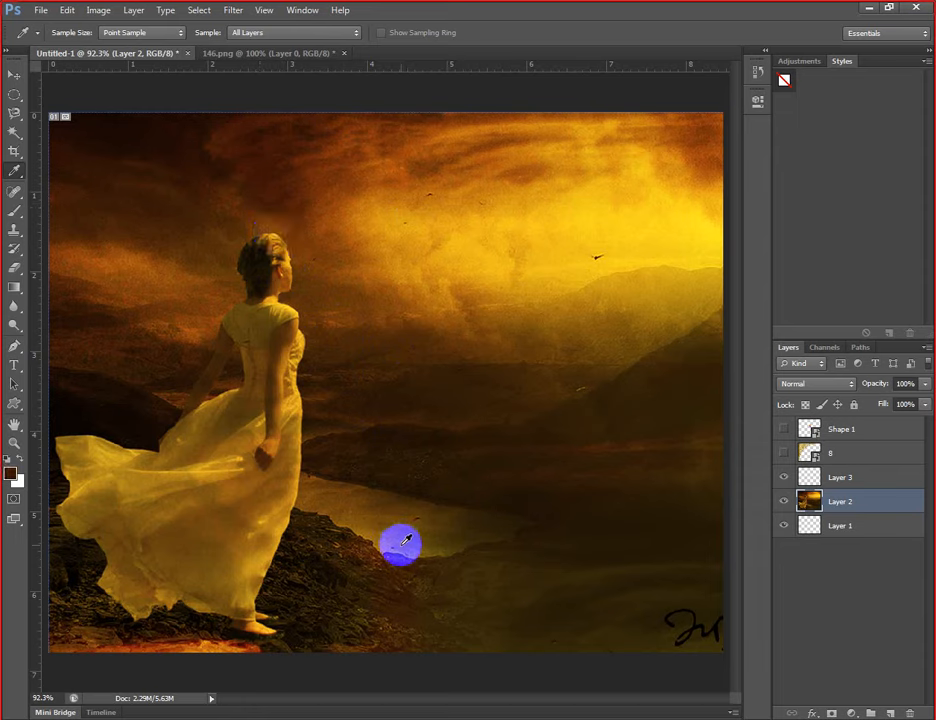
{"action": "left_click", "coordinate": [20, 177]}
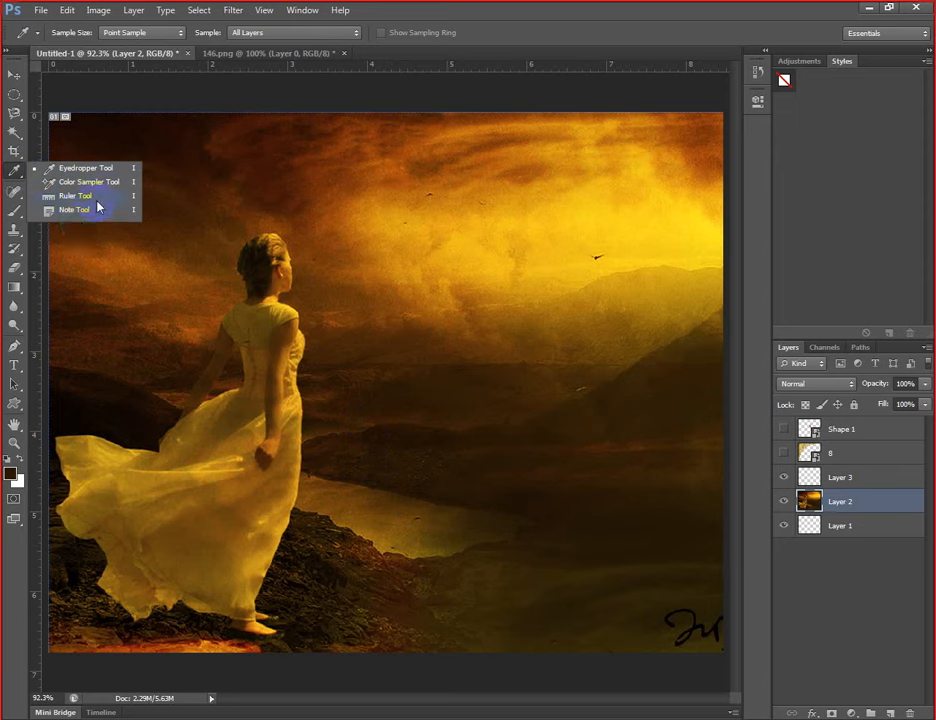
{"action": "left_click", "coordinate": [13, 175]}
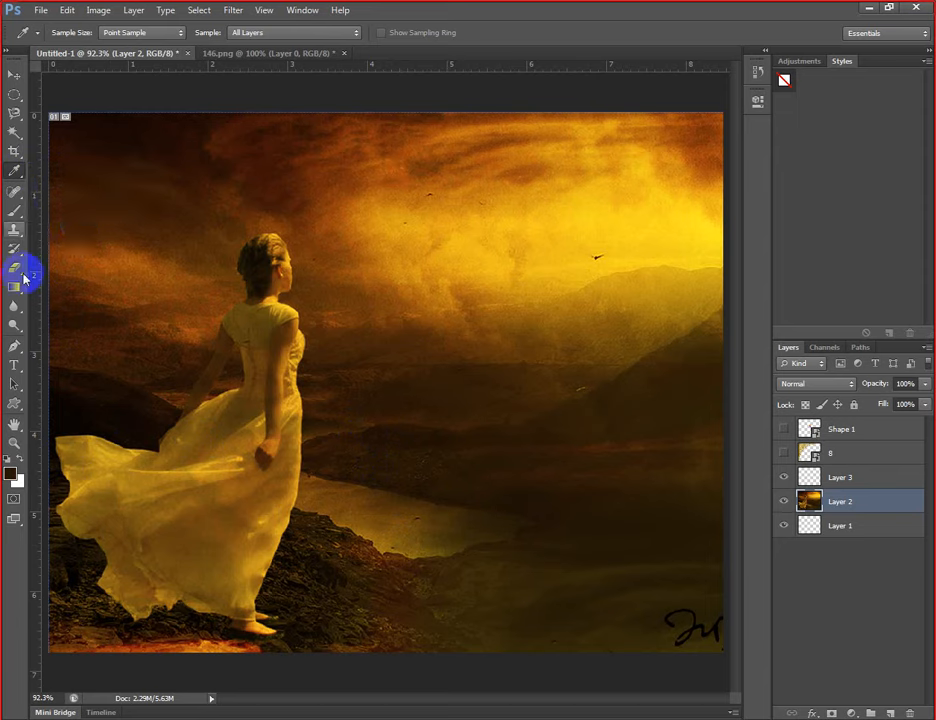
- Try the Spot Healing Brush on the bird in the bright sky and undo the healing
{"action": "left_click", "coordinate": [14, 191]}
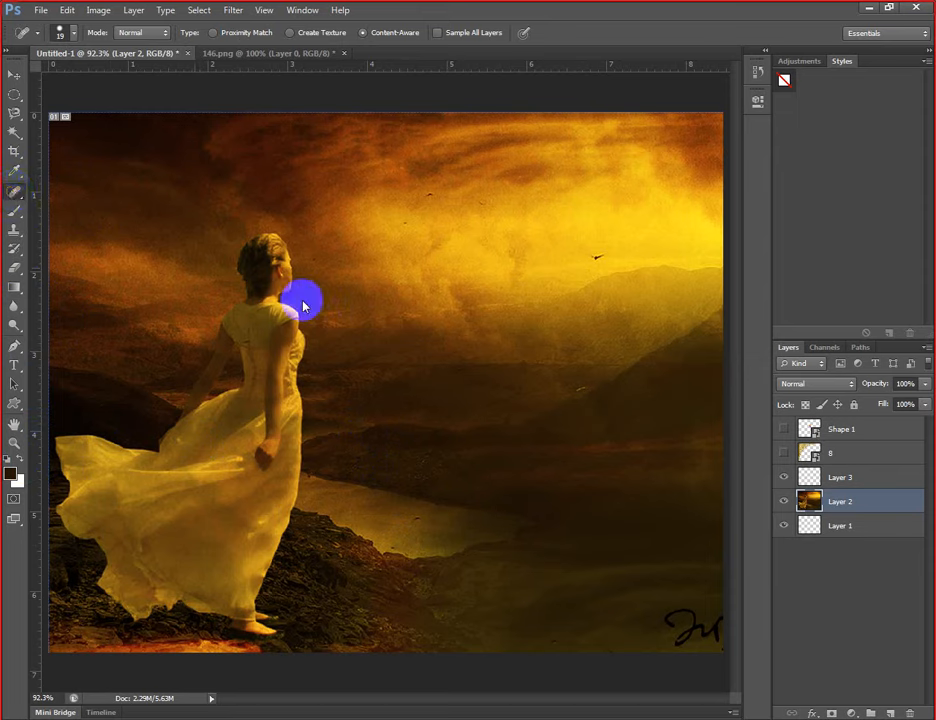
{"action": "left_click", "coordinate": [20, 195]}
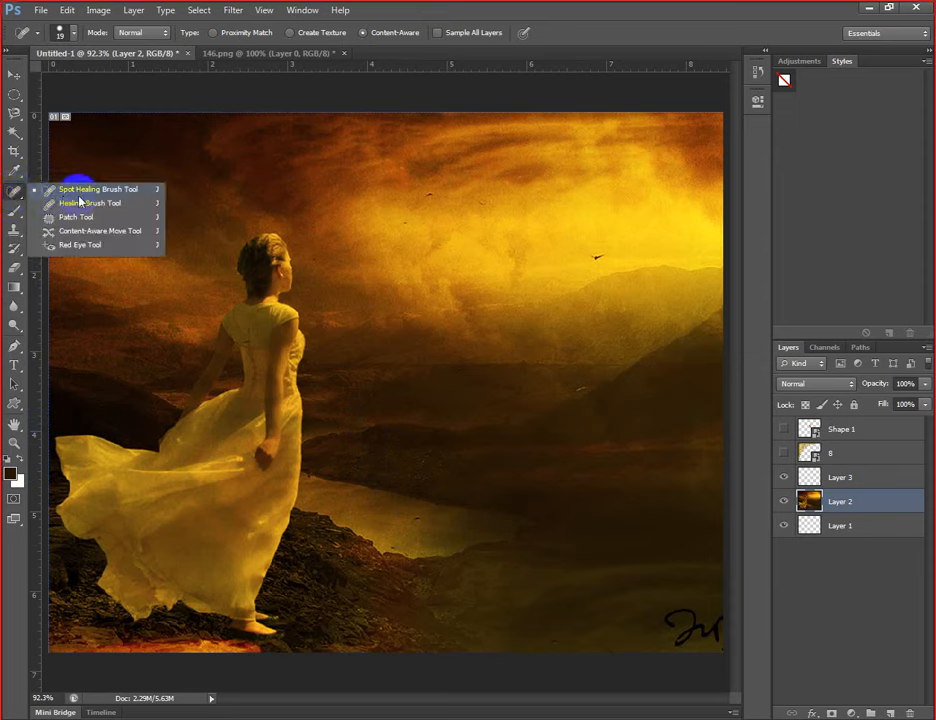
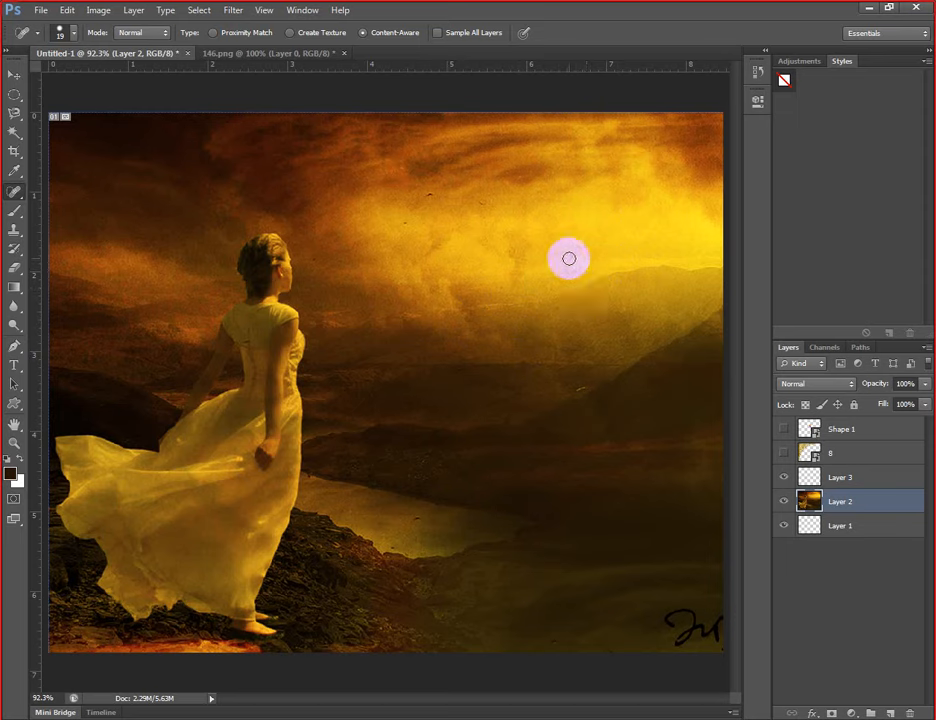
{"action": "key", "text": "ctrl+z"}
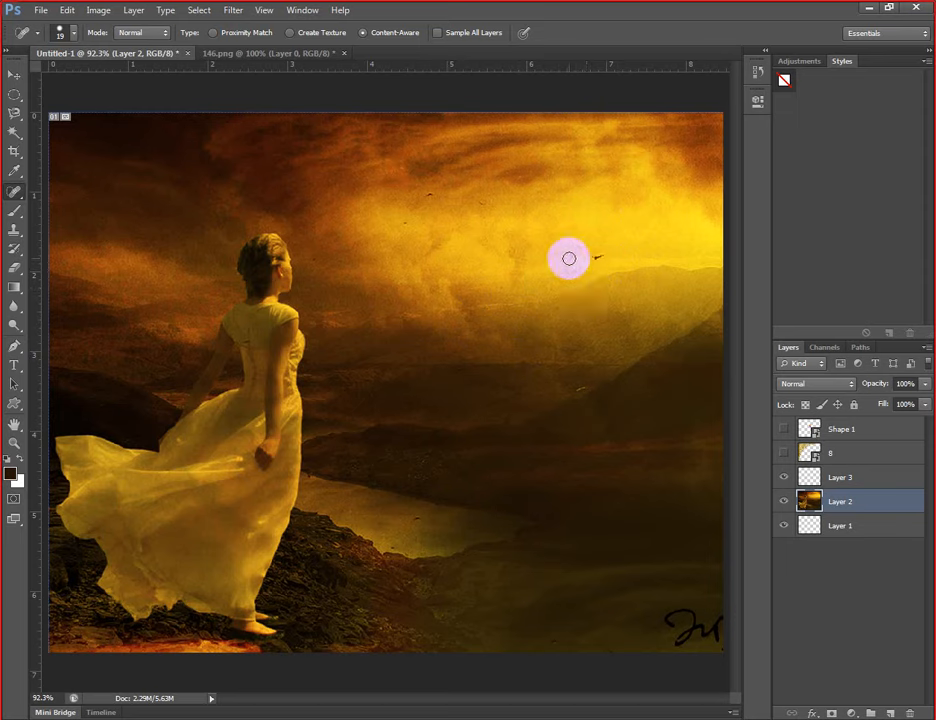
- Switch to the Brush tool and position its cursor over the sky to preview the brush size
{"action": "left_click", "coordinate": [17, 212]}
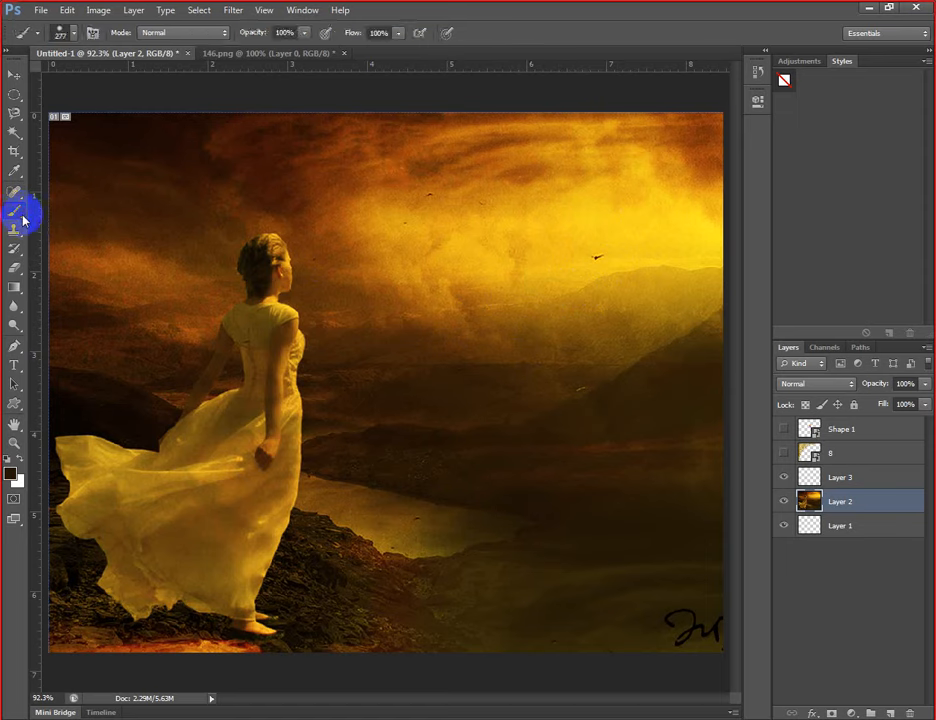
{"action": "right_click", "coordinate": [22, 215]}
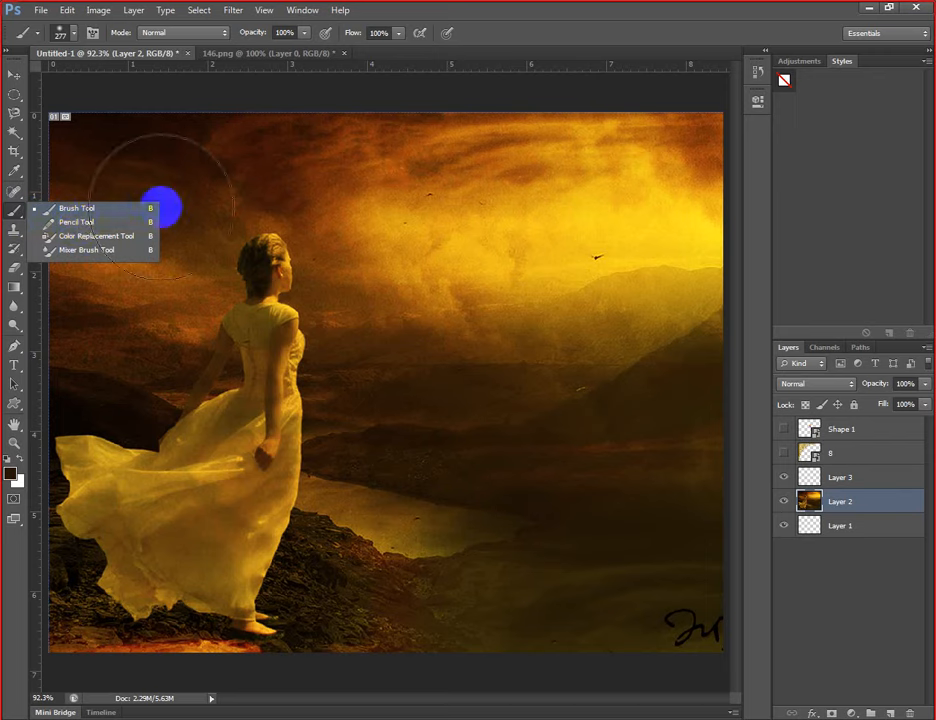
{"action": "left_click", "coordinate": [75, 209]}
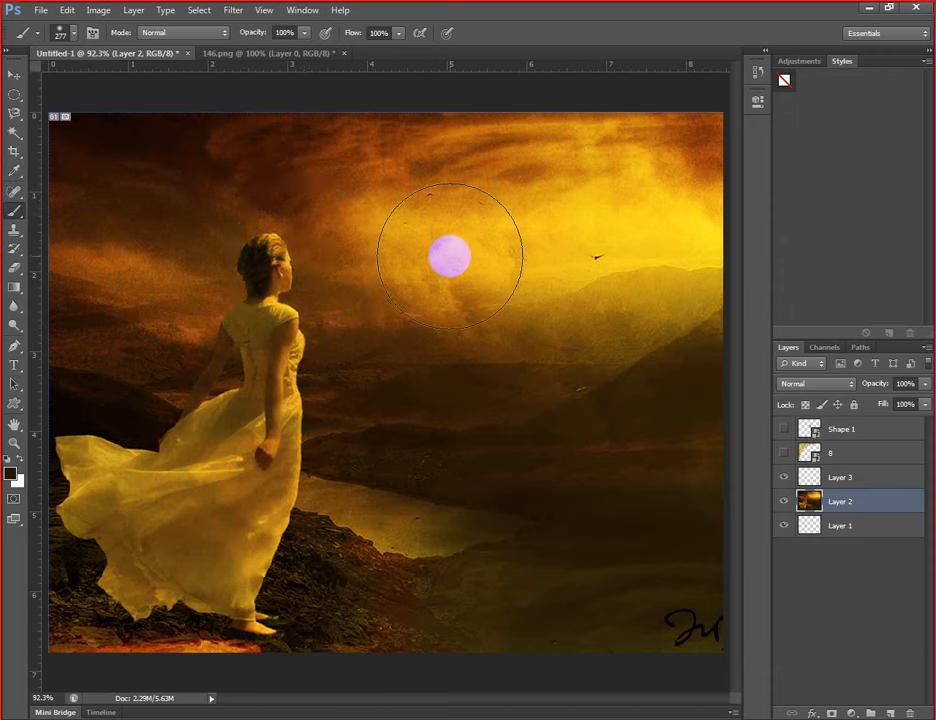
{"action": "left_click", "coordinate": [449, 257]}
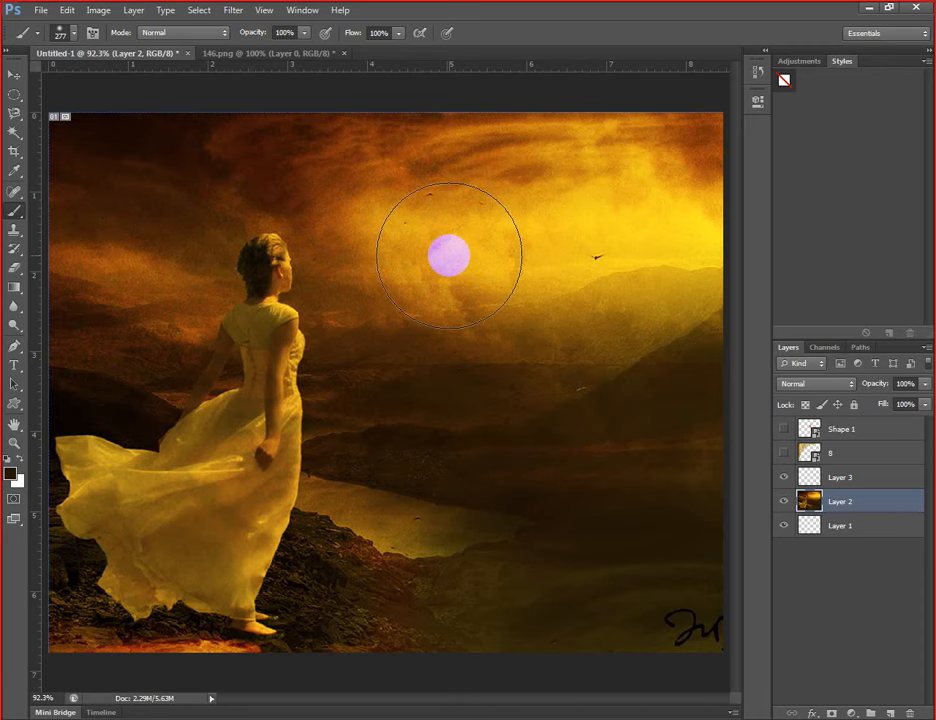
- Enlarge the brush preset picker and examine the available decorative brush presets
{"action": "left_click", "coordinate": [75, 35]}
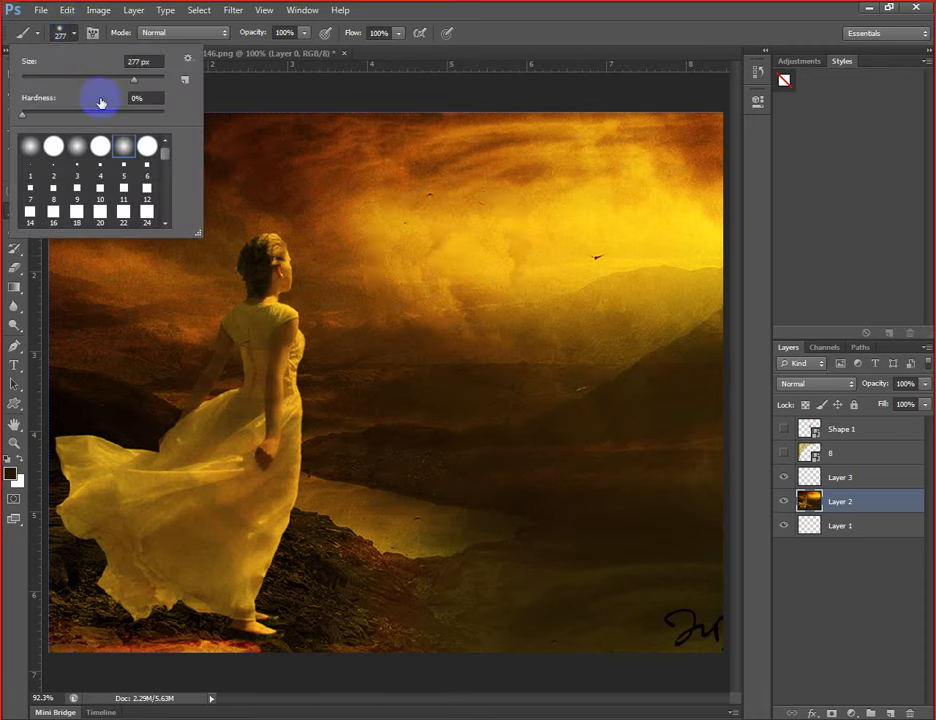
{"action": "left_click_drag", "start_coordinate": [197, 228], "coordinate": [357, 411]}
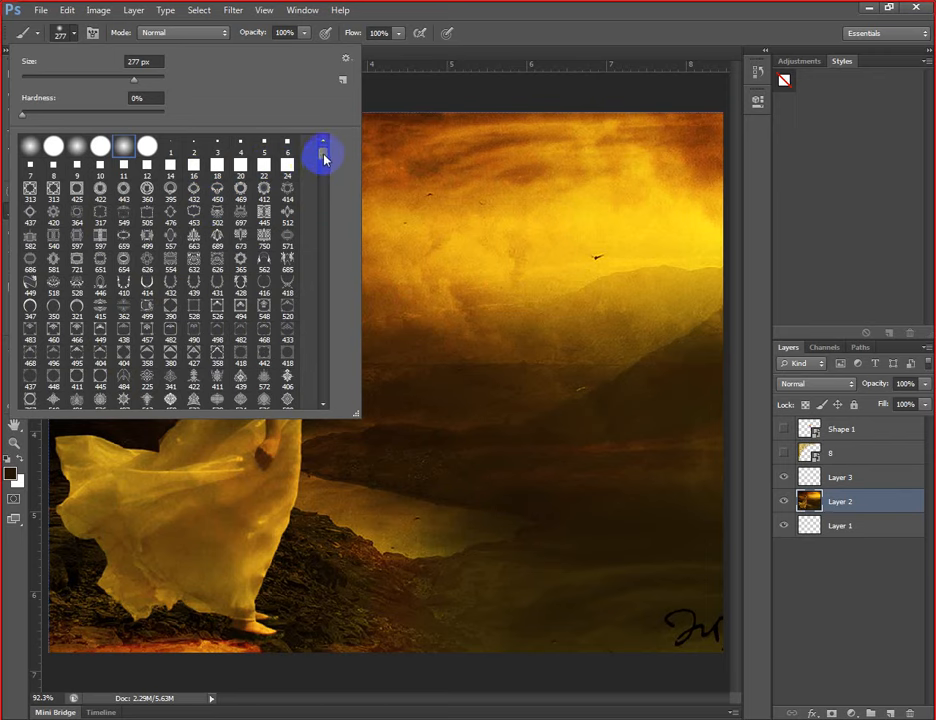
{"action": "left_click", "coordinate": [322, 158]}
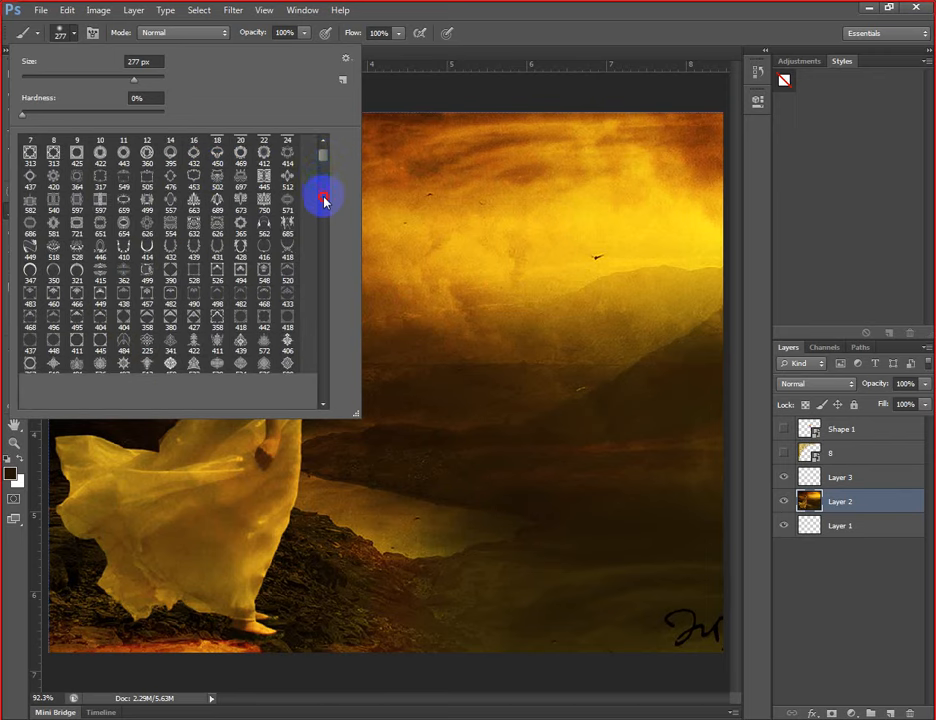
{"action": "left_click_drag", "start_coordinate": [323, 201], "coordinate": [323, 200]}
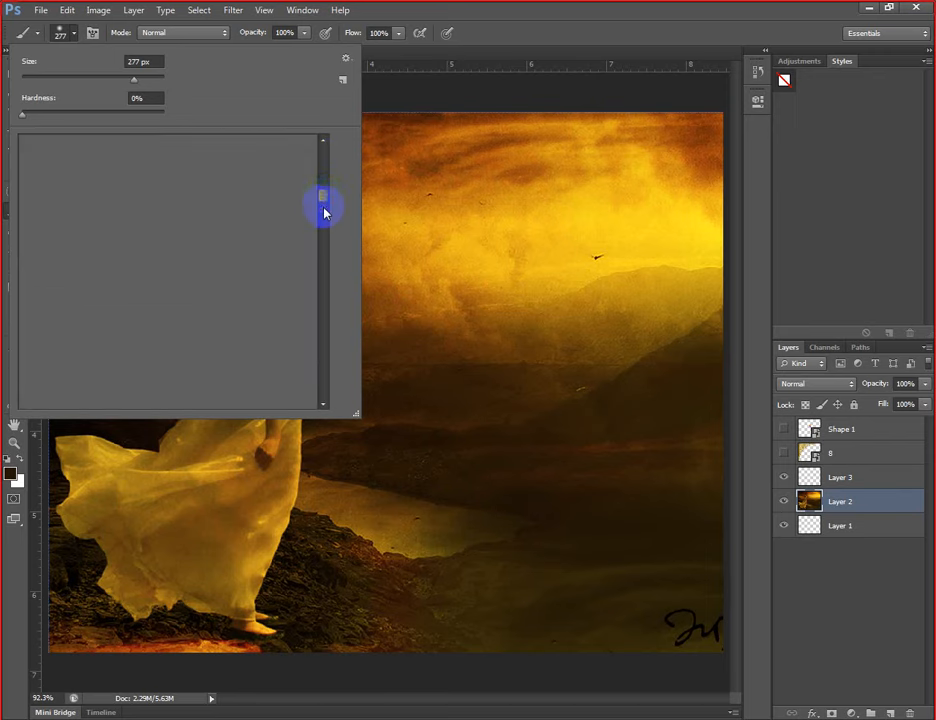
{"action": "left_click", "coordinate": [323, 199]}
{"action": "left_click_drag", "start_coordinate": [323, 199], "coordinate": [326, 192]}
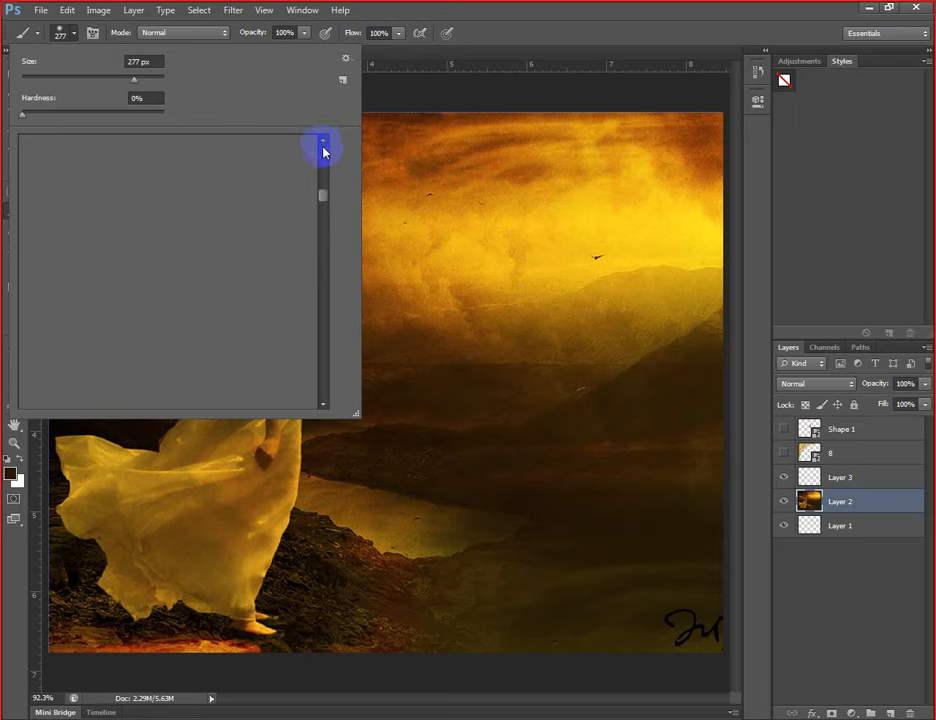
{"action": "left_click", "coordinate": [324, 193]}
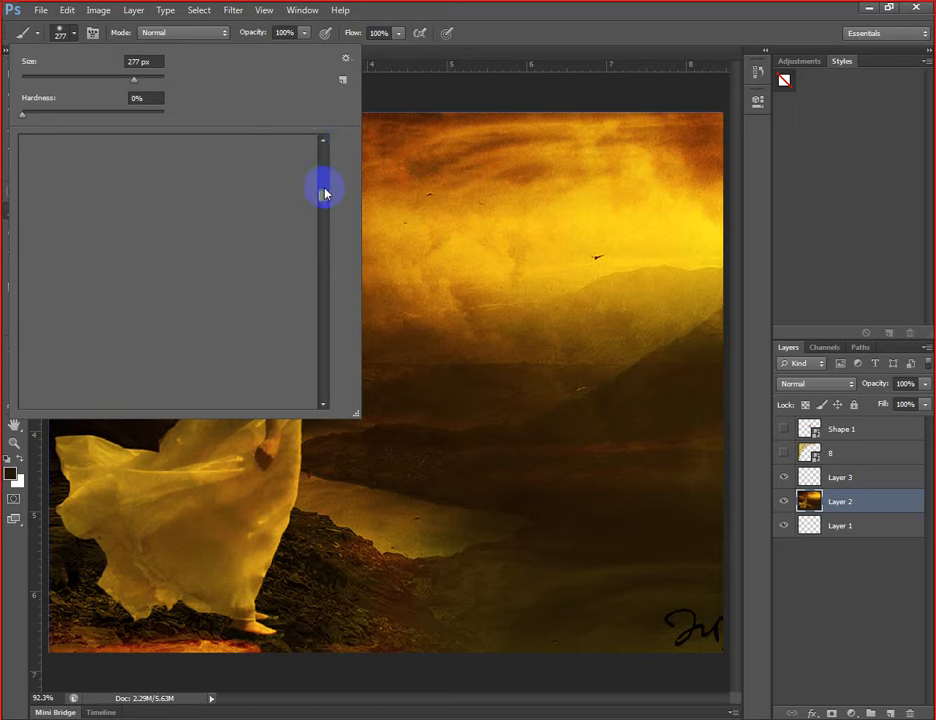
{"action": "left_click_drag", "start_coordinate": [324, 195], "coordinate": [324, 143]}
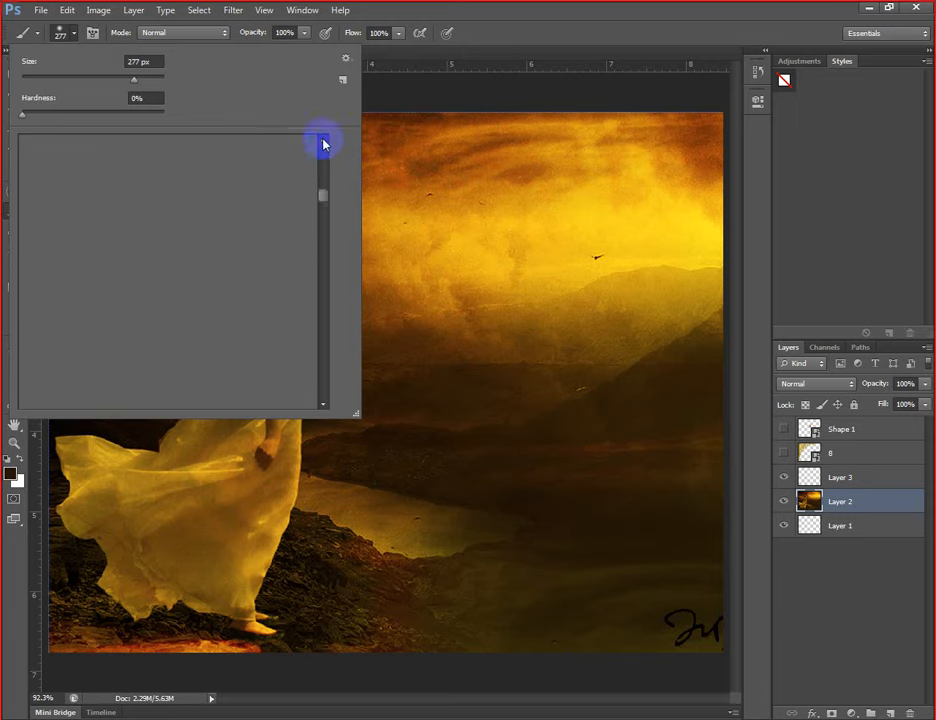
{"action": "left_click", "coordinate": [323, 144]}
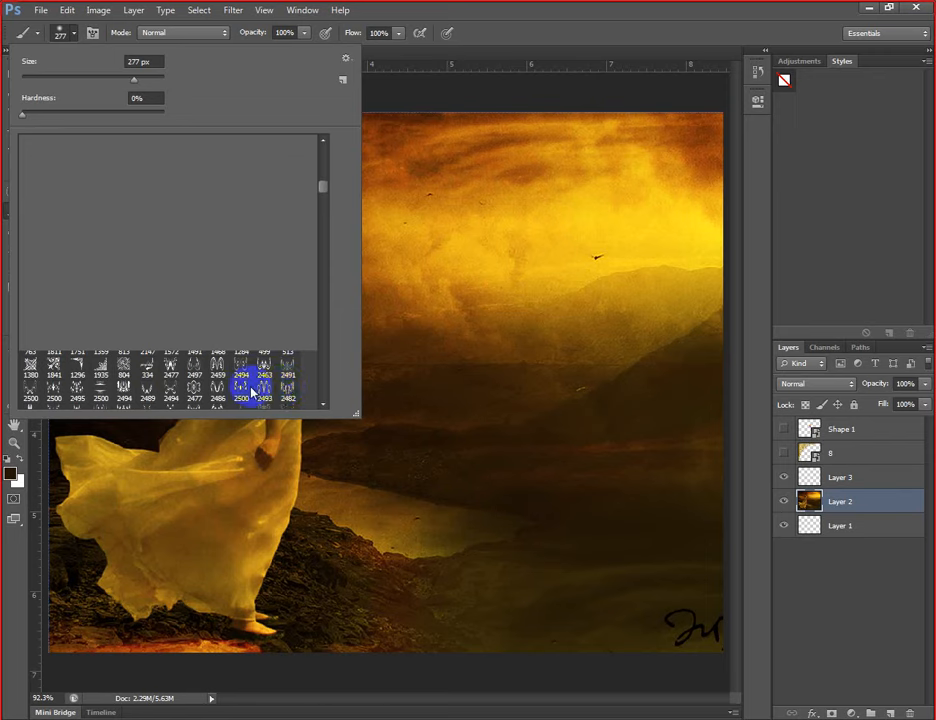
{"action": "double_click", "coordinate": [288, 165]}
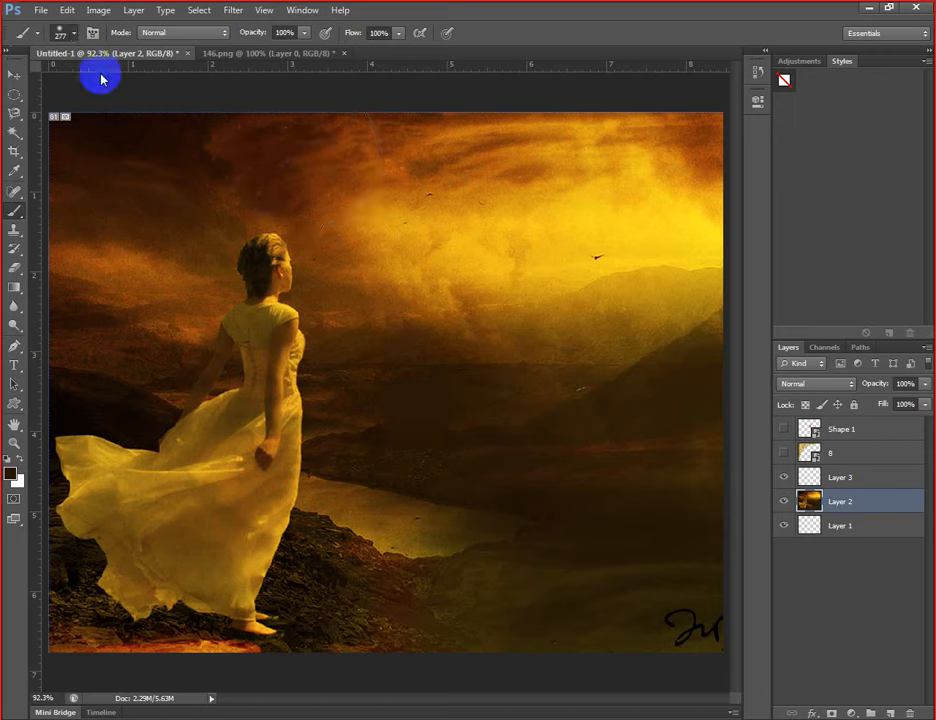
- Choose the 1302 corner ornament brush, set its size to 145 px, and stamp dark brown ornaments over the sky
{"action": "left_click", "coordinate": [66, 31]}
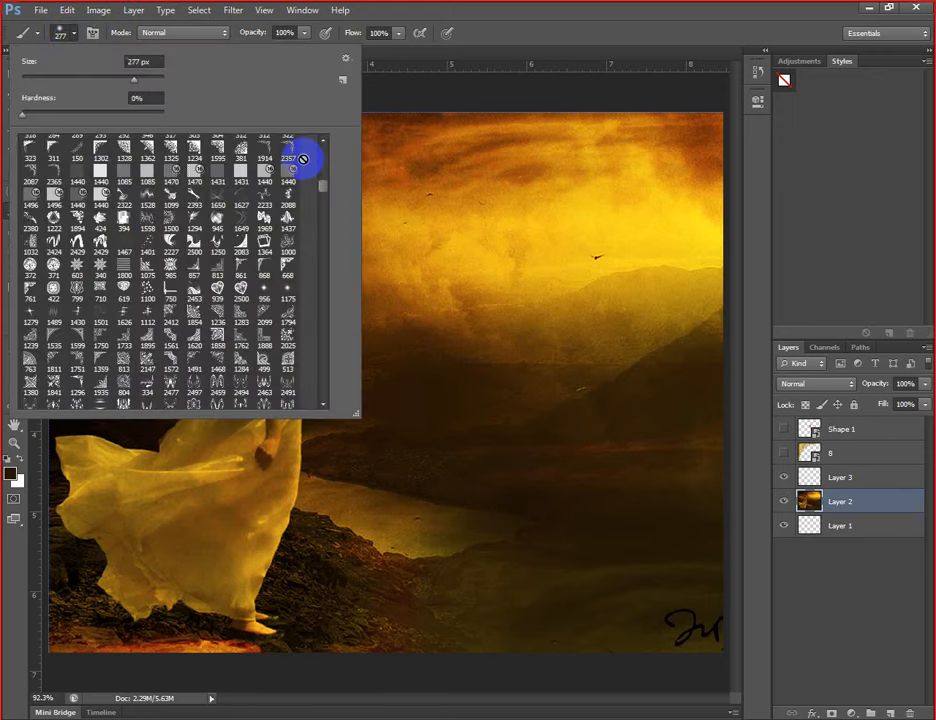
{"action": "left_click", "coordinate": [322, 143]}
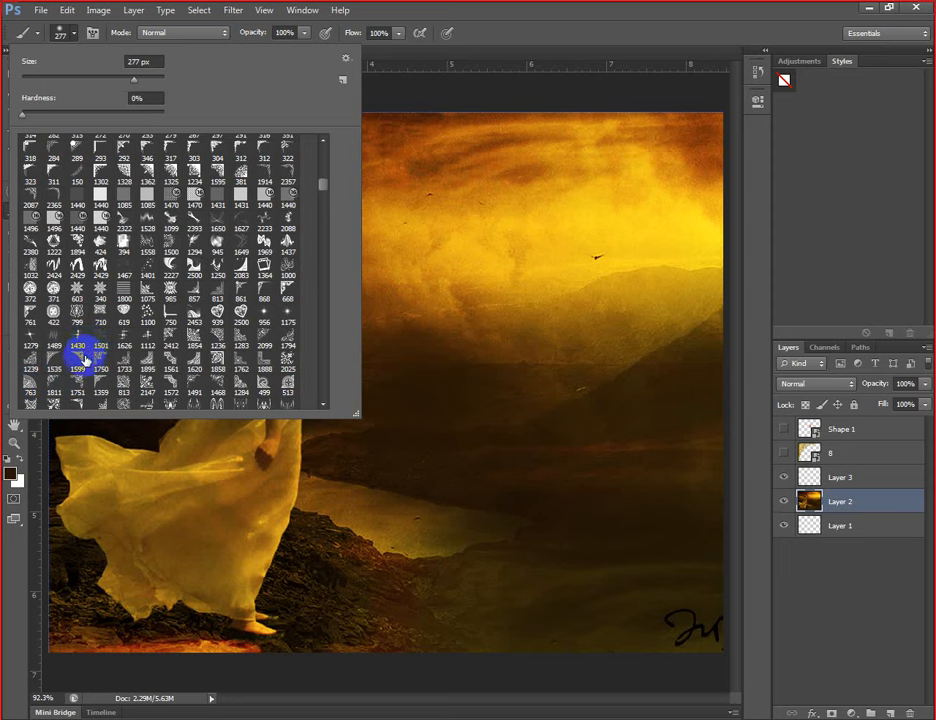
{"action": "left_click", "coordinate": [103, 172]}
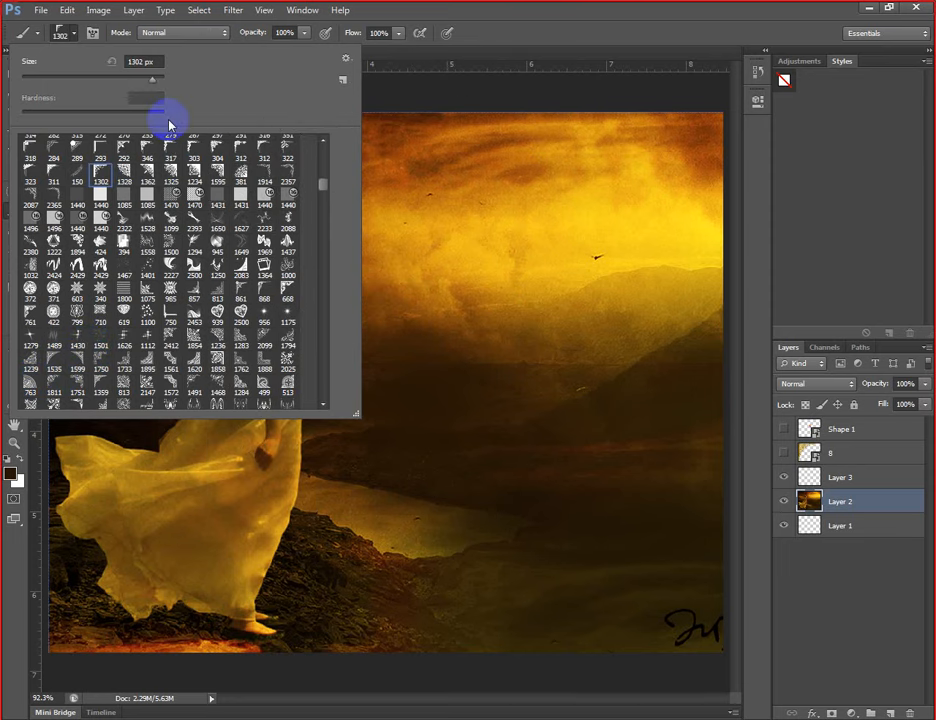
{"action": "left_click_drag", "start_coordinate": [119, 77], "coordinate": [110, 79]}
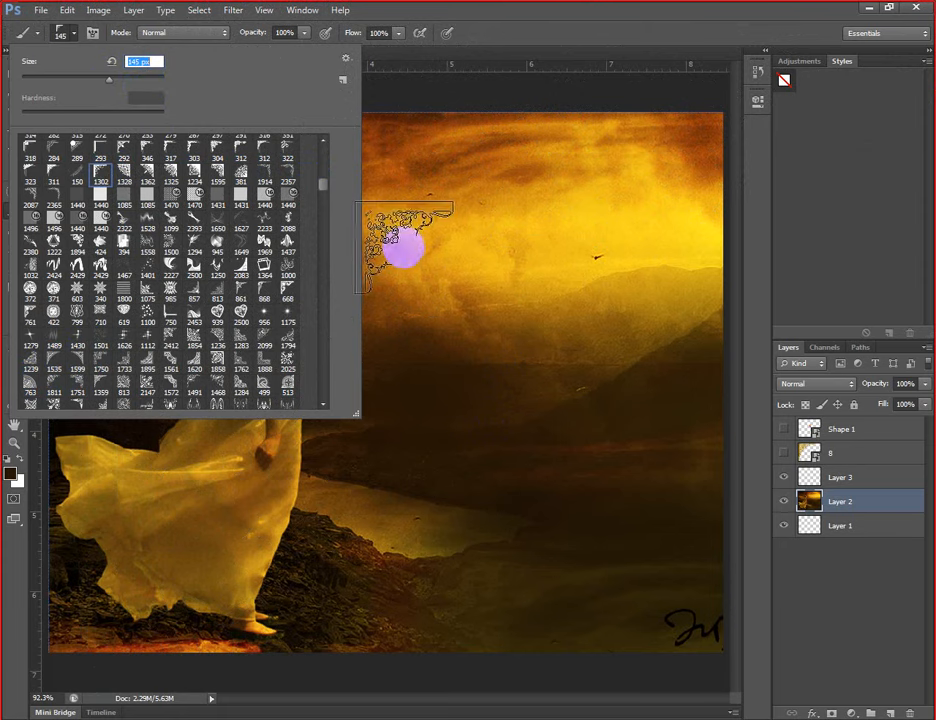
{"action": "left_click", "coordinate": [442, 257]}
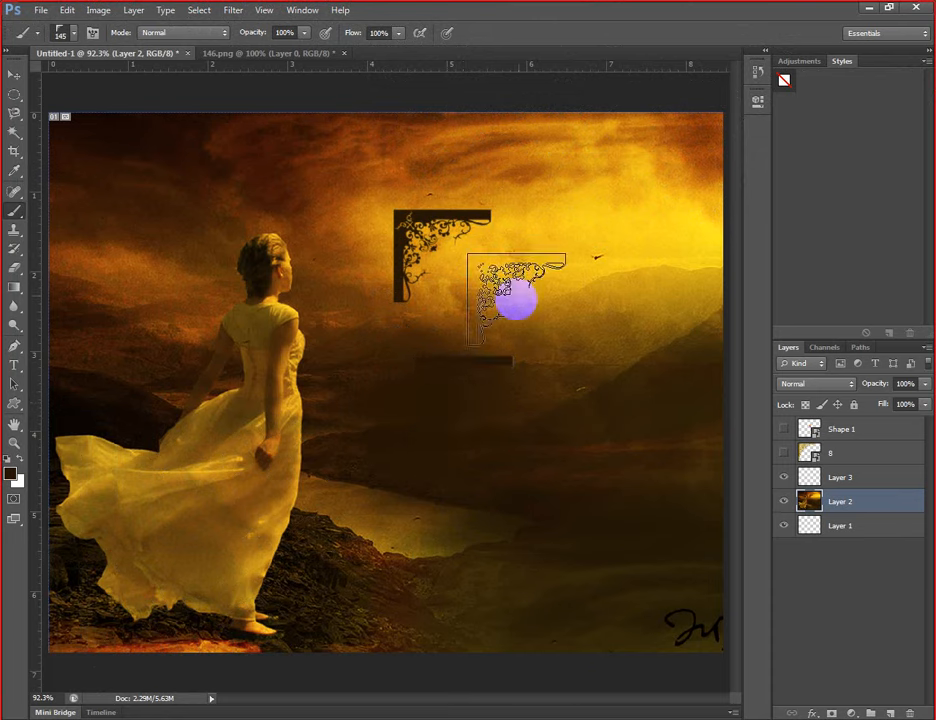
{"action": "left_click", "coordinate": [545, 243]}
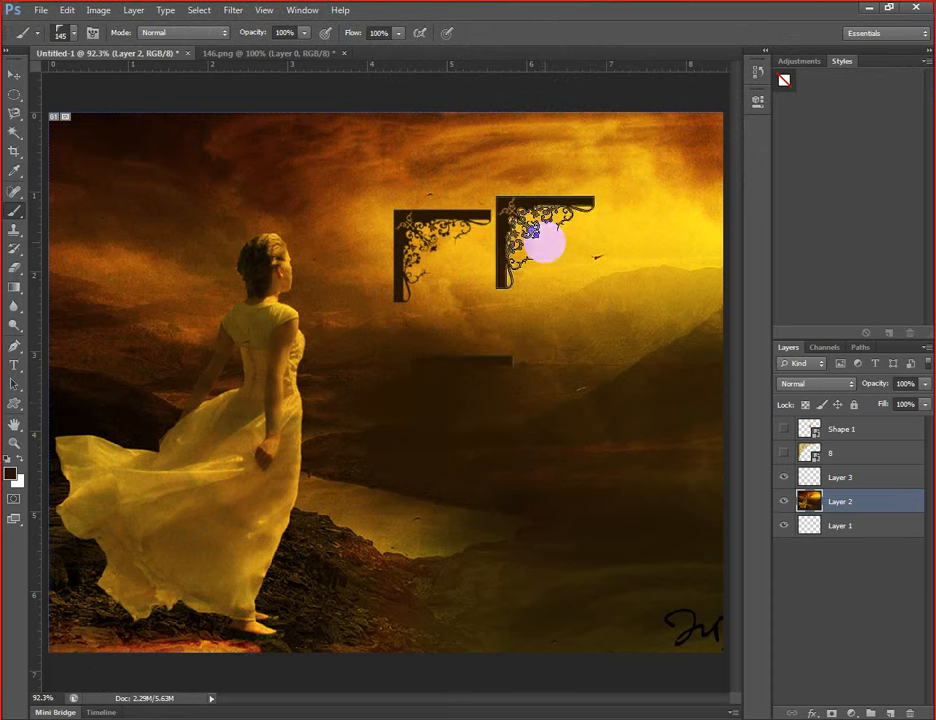
- Set the foreground colour to blue 0048ff and stamp two overlapping corner ornaments beside the dark ones
{"action": "left_click", "coordinate": [10, 472]}
{"action": "left_click_drag", "start_coordinate": [627, 328], "coordinate": [760, 355]}
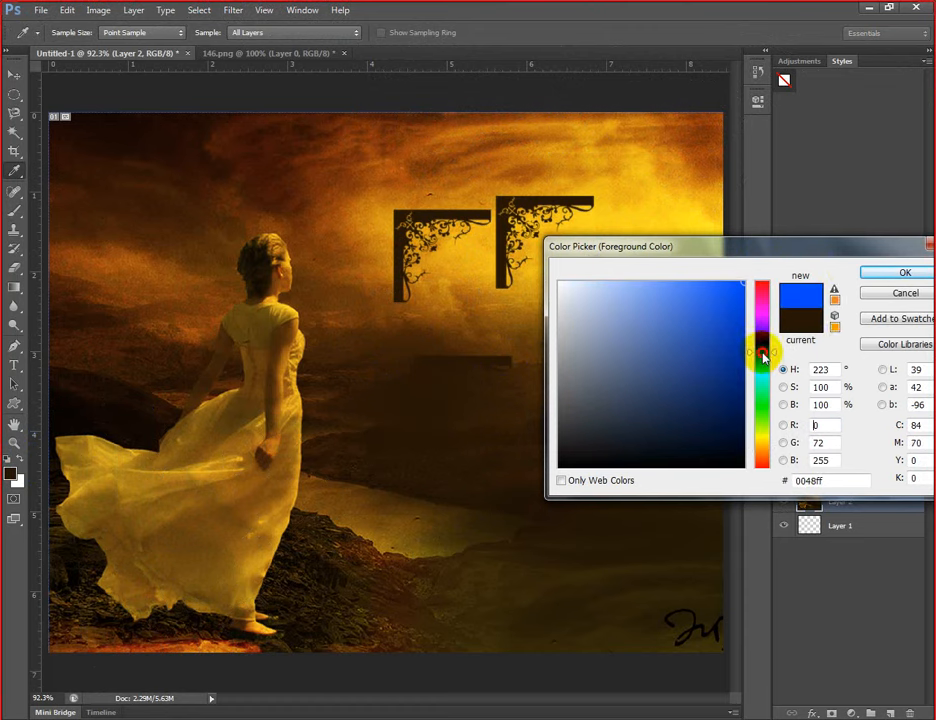
{"action": "left_click", "coordinate": [898, 273]}
{"action": "key", "text": "b"}
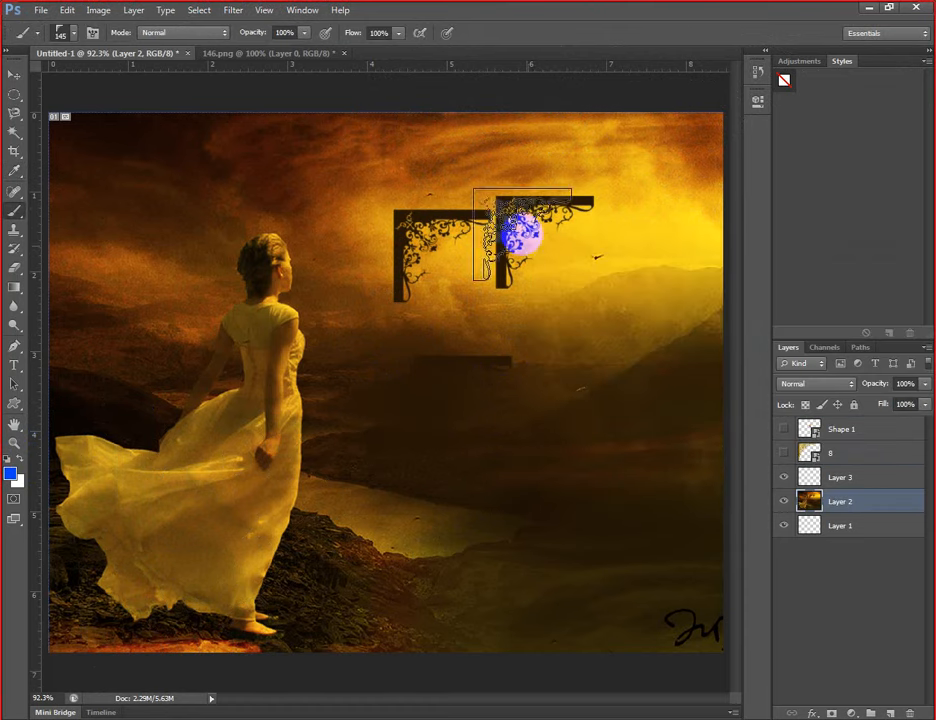
{"action": "left_click", "coordinate": [584, 270]}
{"action": "left_click", "coordinate": [588, 325]}
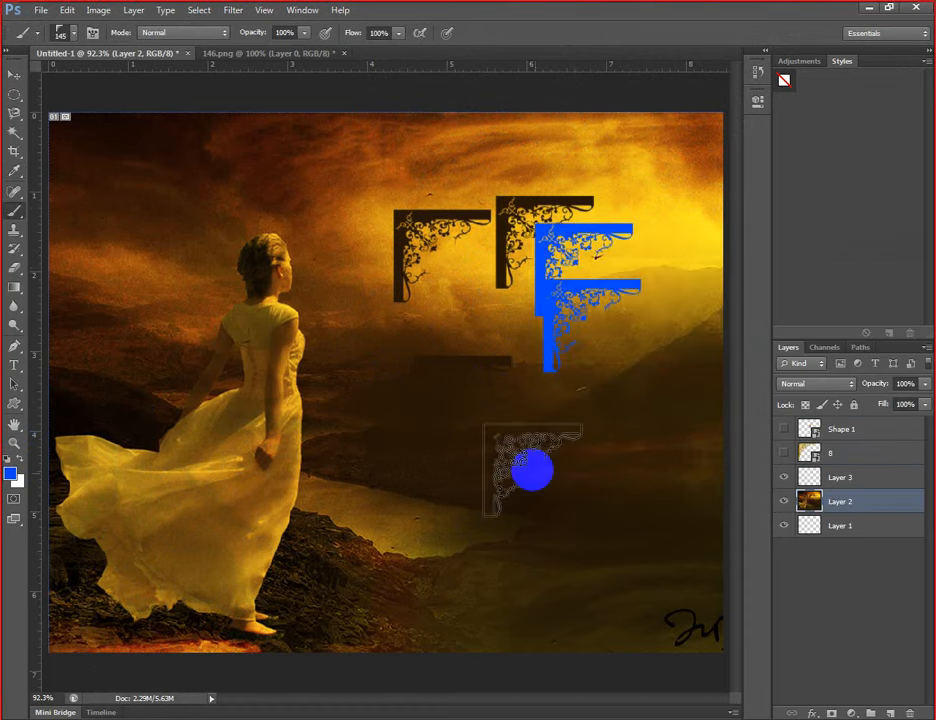
- Stamp three more blue corner ornaments with the 145 px brush between the woman and the existing stamps on Layer 2
{"action": "left_click", "coordinate": [481, 368]}
{"action": "left_click", "coordinate": [443, 330]}
{"action": "left_click", "coordinate": [484, 290]}
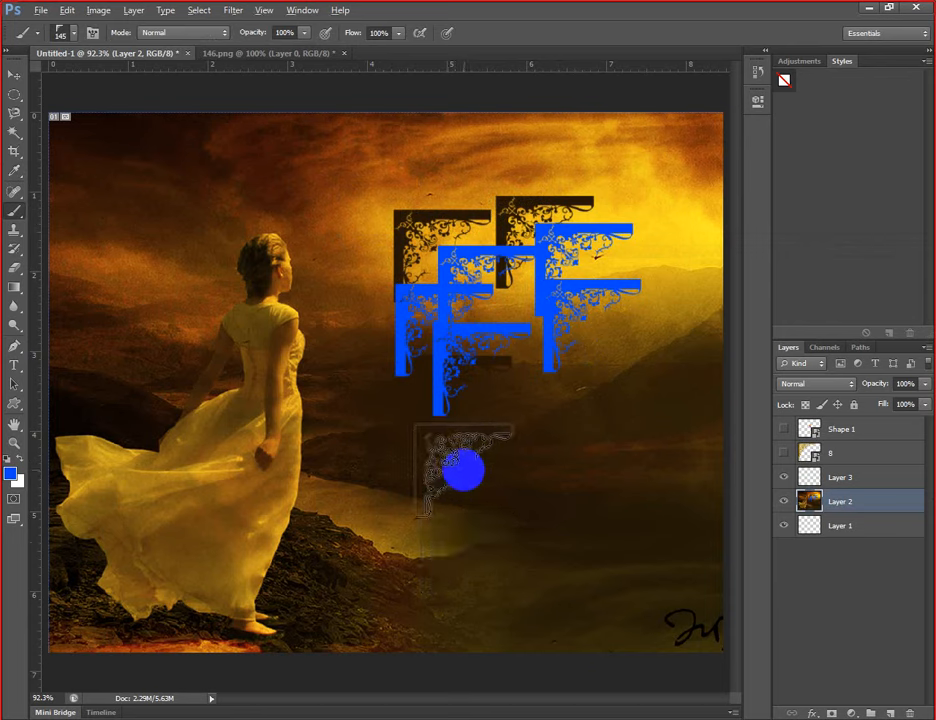
- Undo all the blue and dark corner-ornament stamps painted over the landscape on Layer 2
{"action": "key", "text": "ctrl+alt+z"}
{"action": "key", "text": "ctrl+alt+z"}
{"action": "key", "text": "ctrl+alt+z"}
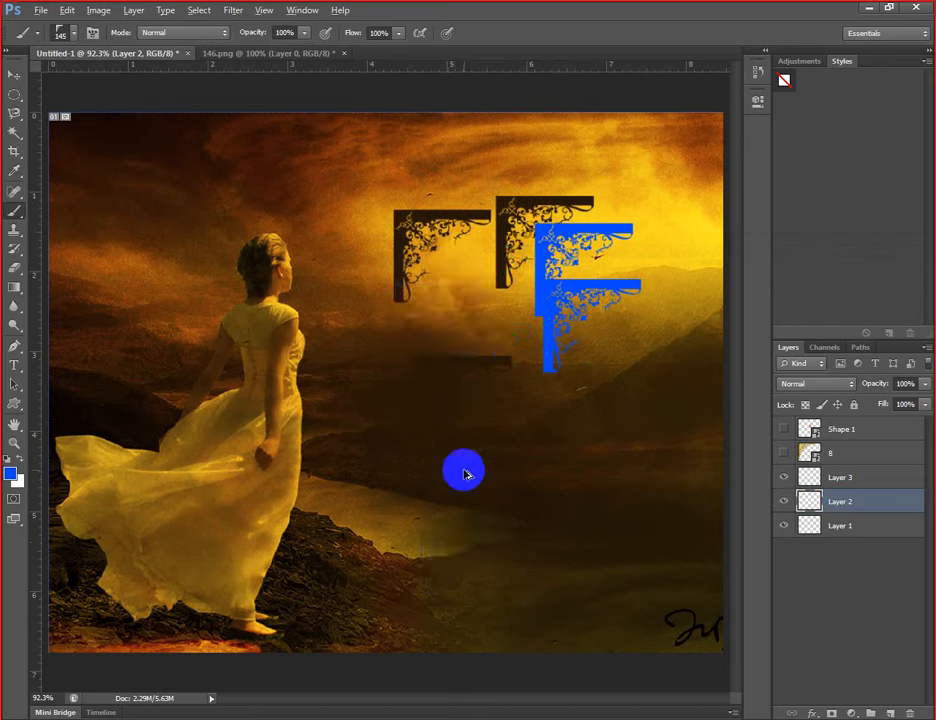
{"action": "key", "text": "ctrl+alt+z"}
{"action": "key", "text": "ctrl+alt+z"}
{"action": "key", "text": "ctrl+alt+z"}
{"action": "key", "text": "ctrl+alt+z"}
{"action": "key", "text": "ctrl+alt+z"}
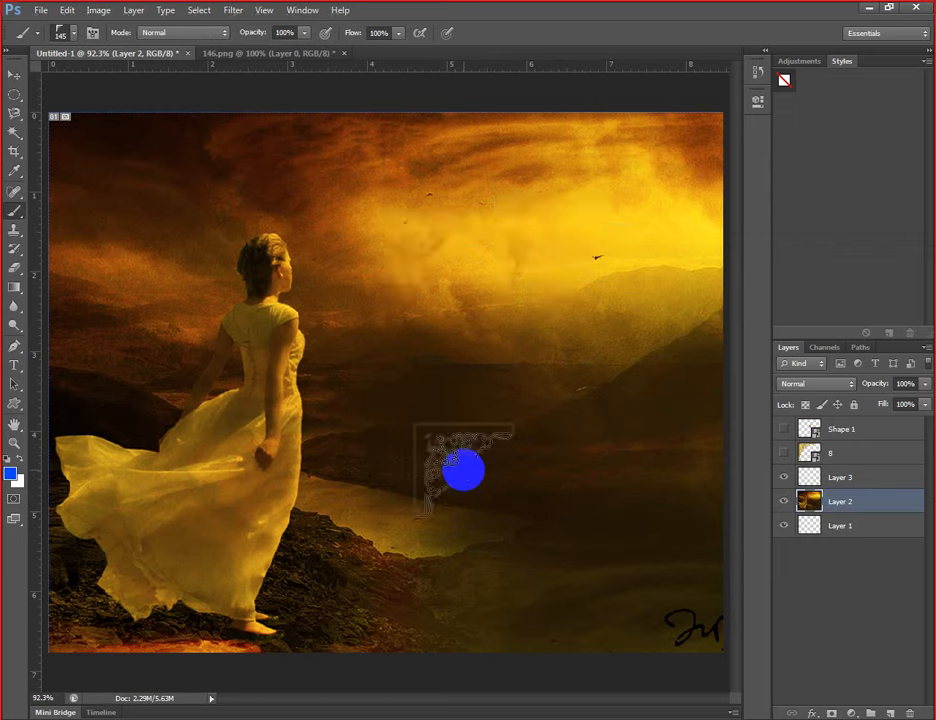
- Stamp a blue corner ornament on a new layer above Layer 2 and delete that layer
{"action": "left_click", "coordinate": [889, 713]}
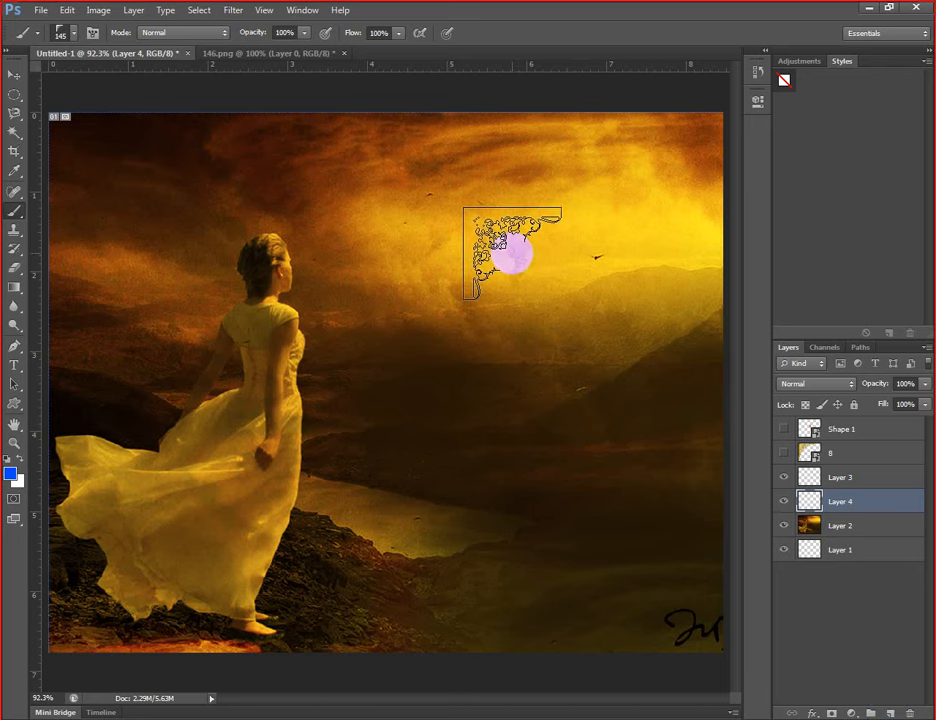
{"action": "left_click", "coordinate": [511, 253]}
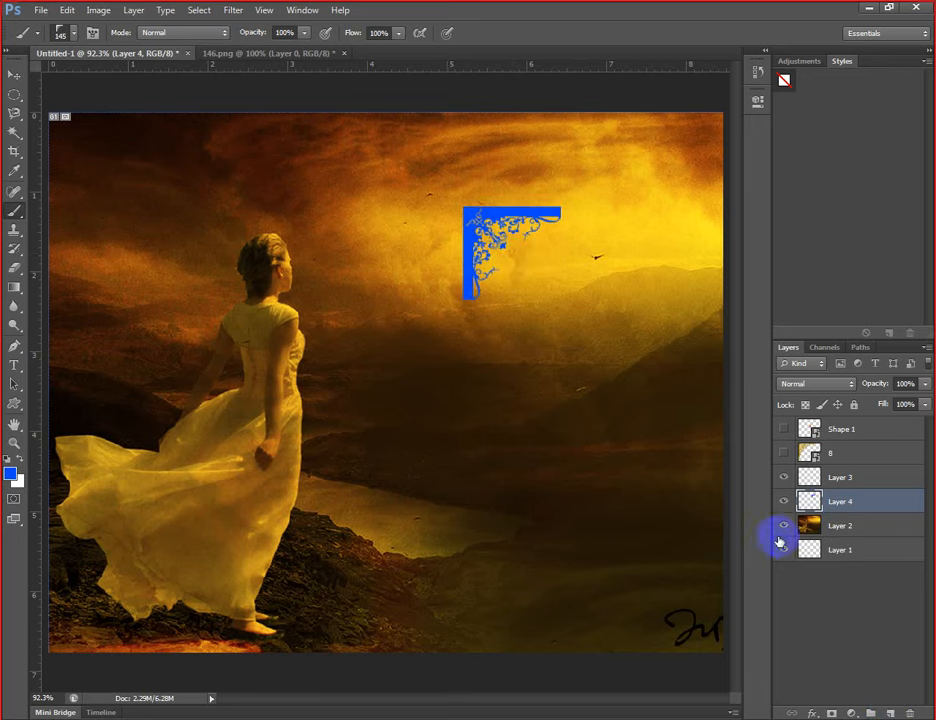
{"action": "left_click", "coordinate": [516, 244]}
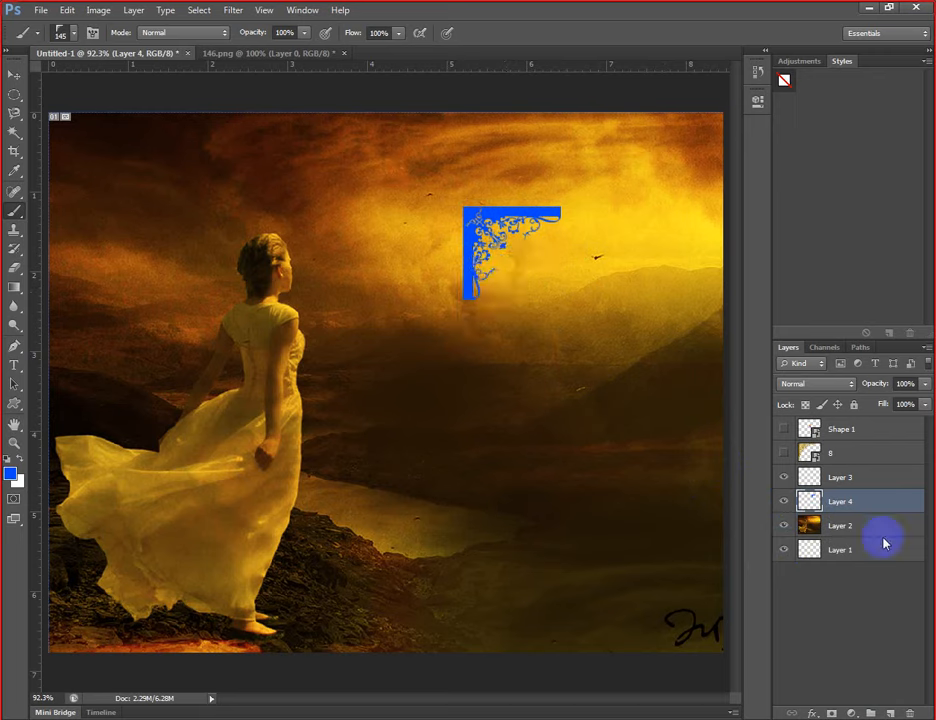
{"action": "left_click", "coordinate": [910, 713]}
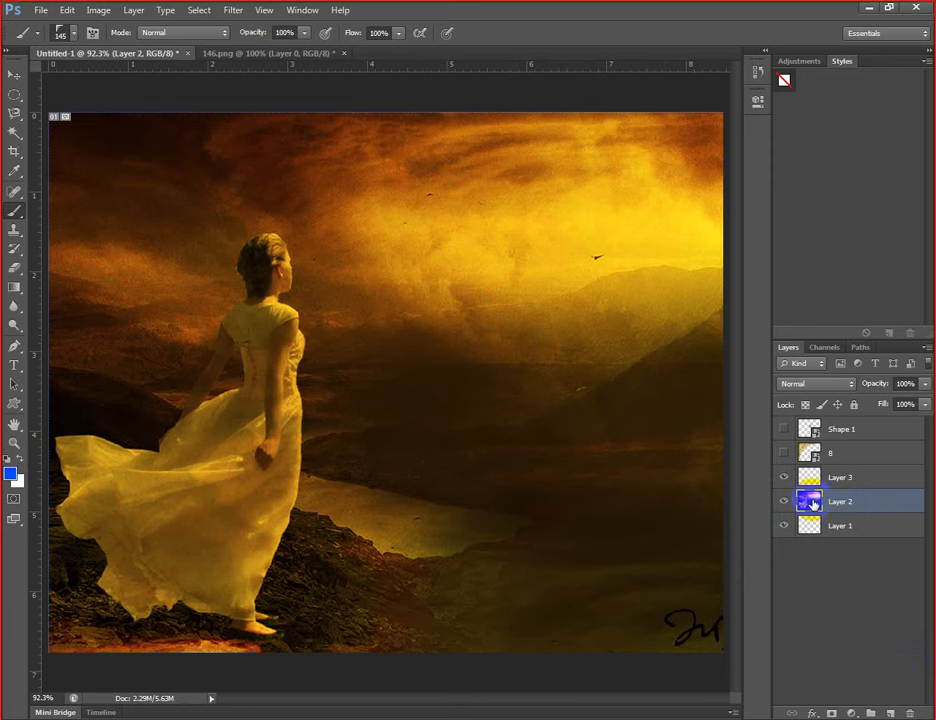
- Stamp three separate blue corner ornaments directly on Layer 2 over the sky and hills, and undo them all
{"action": "left_click", "coordinate": [507, 230]}
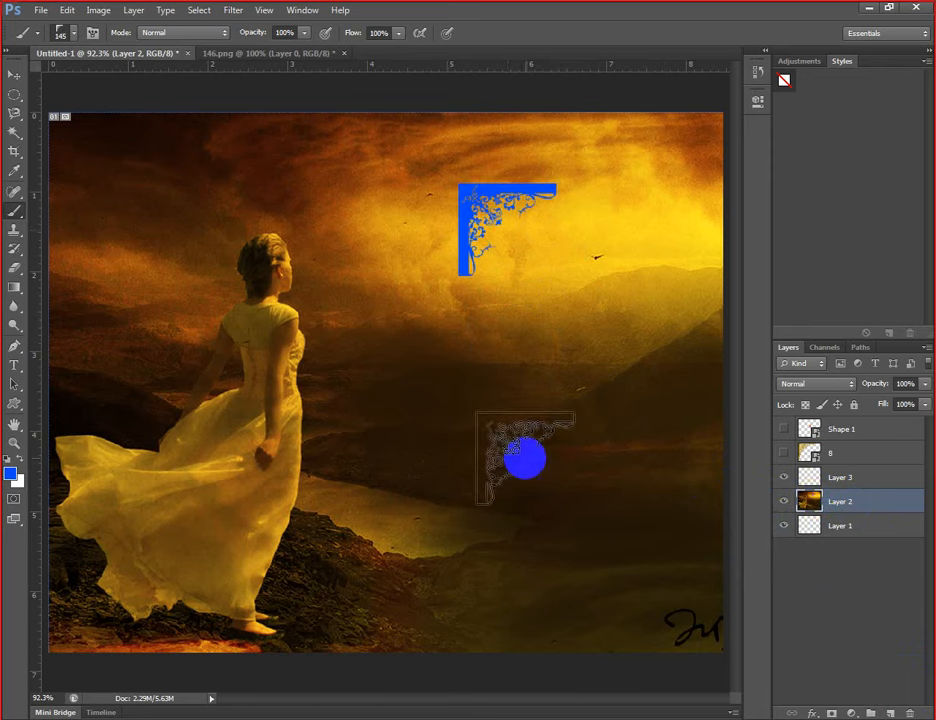
{"action": "left_click", "coordinate": [443, 355]}
{"action": "left_click", "coordinate": [620, 310]}
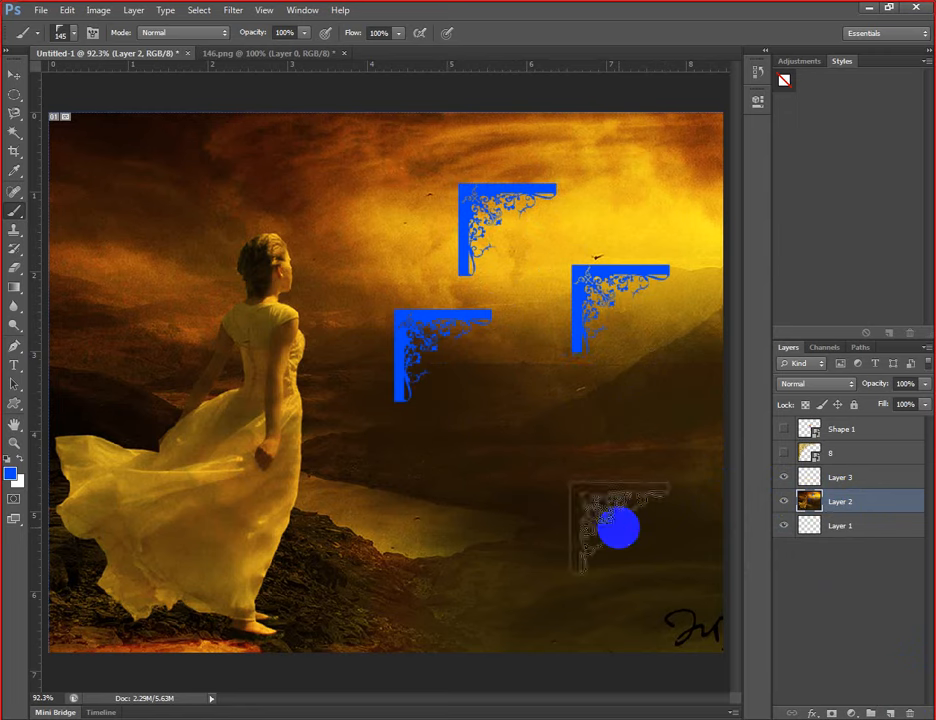
{"action": "key", "text": "ctrl+z"}
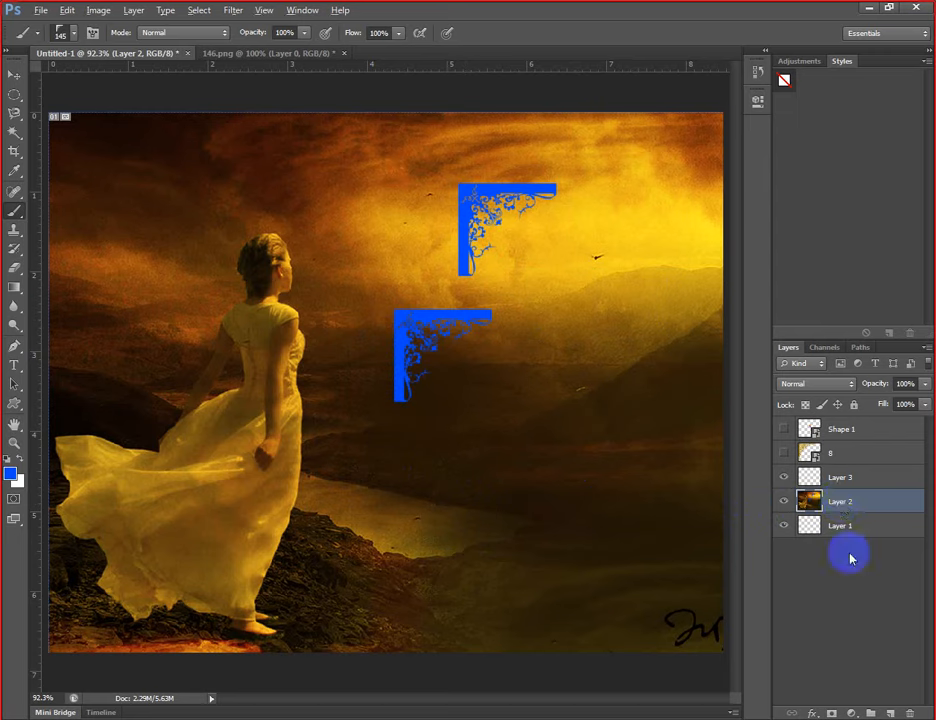
{"action": "key", "text": "ctrl+alt+z"}
{"action": "key", "text": "ctrl+alt+z"}
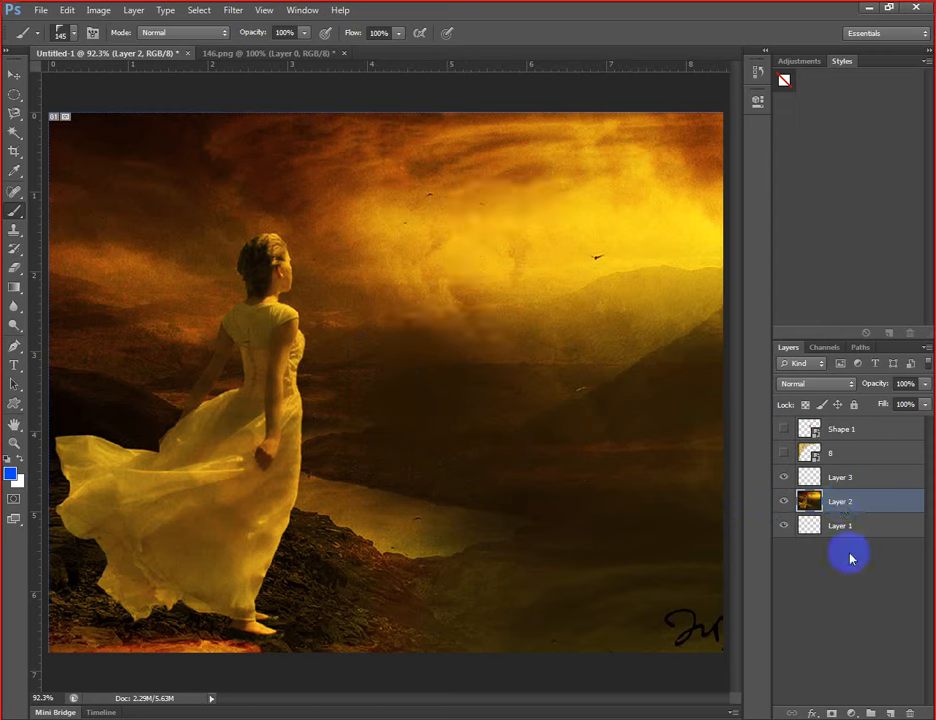
{"action": "left_click", "coordinate": [15, 75]}
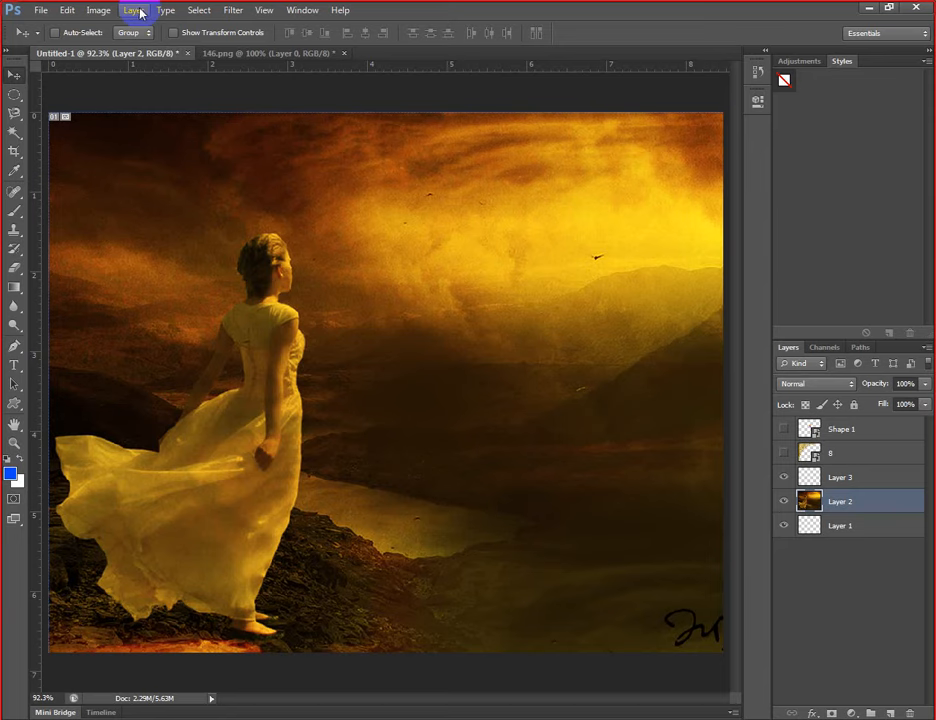
{"action": "left_click", "coordinate": [16, 212]}
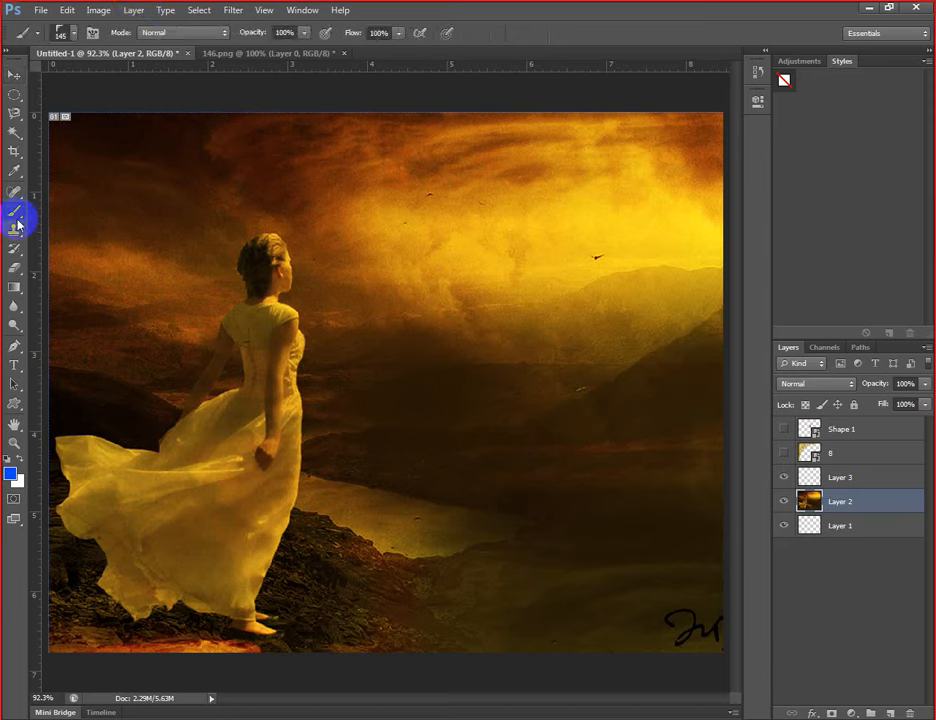
{"action": "left_click", "coordinate": [15, 232]}
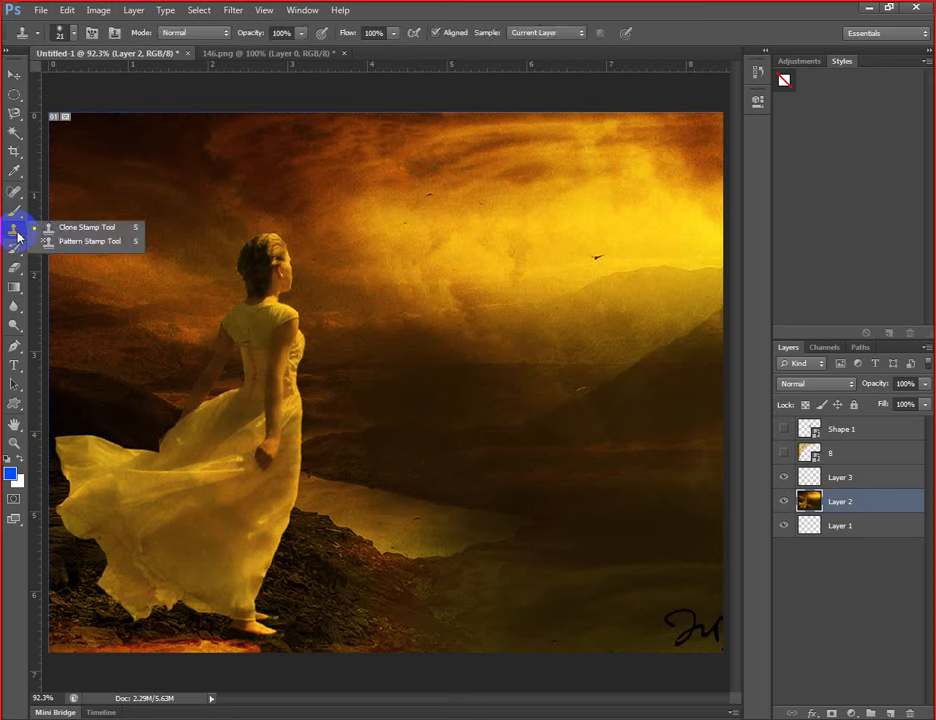
{"action": "left_click_drag", "start_coordinate": [21, 237], "coordinate": [70, 240]}
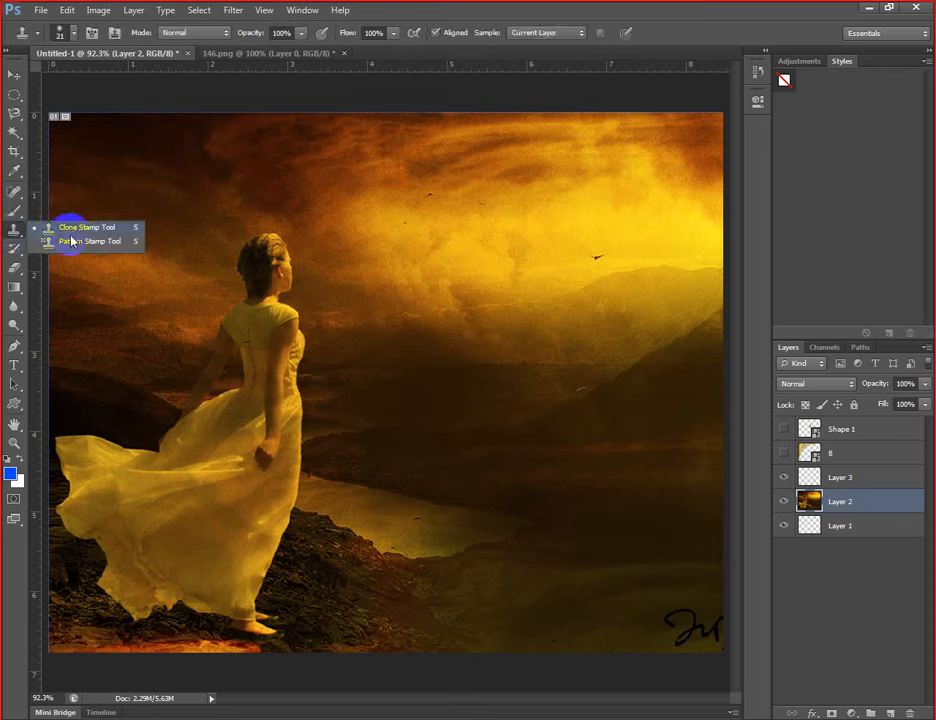
{"action": "left_click_drag", "start_coordinate": [71, 240], "coordinate": [70, 230]}
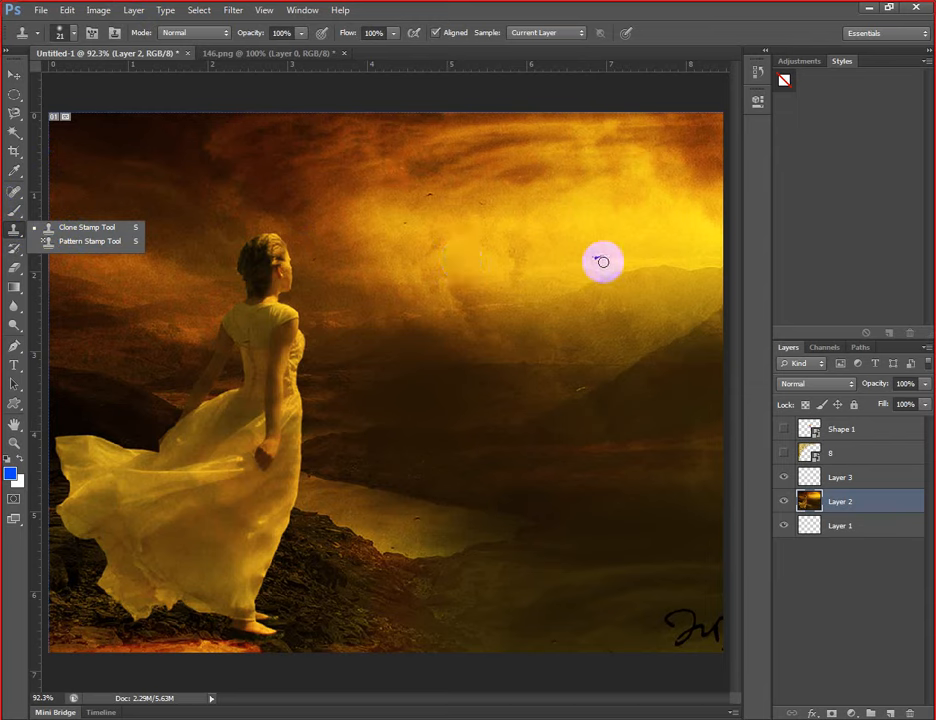
{"action": "left_click", "coordinate": [15, 206]}
{"action": "left_click", "coordinate": [13, 192]}
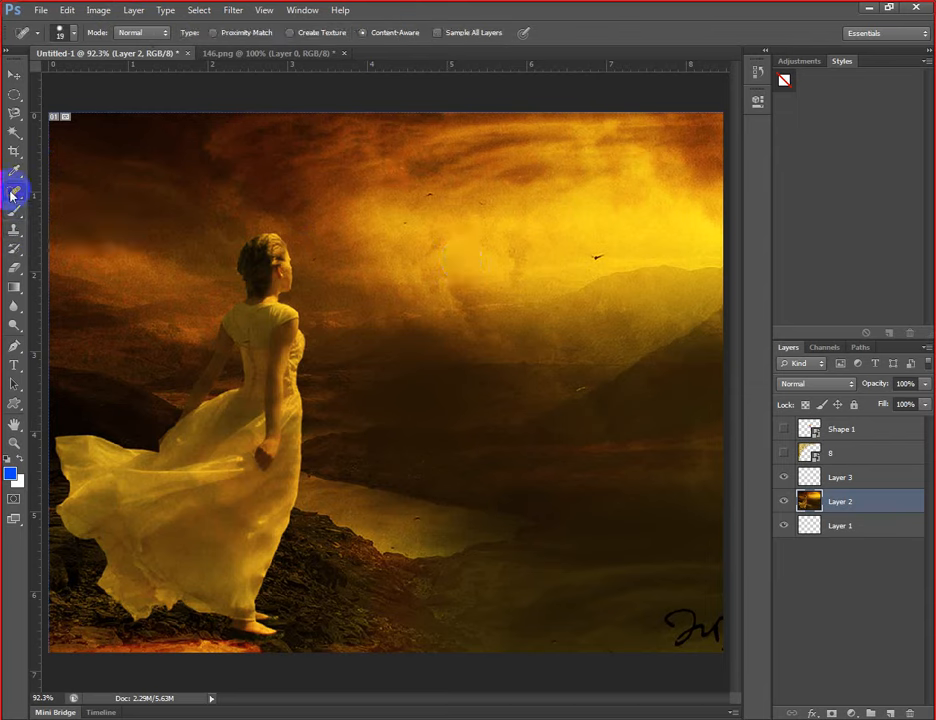
- Clone the woman's head and upper body onto the bright sky with a 70 px Clone Stamp, and undo it
{"action": "left_click", "coordinate": [14, 230]}
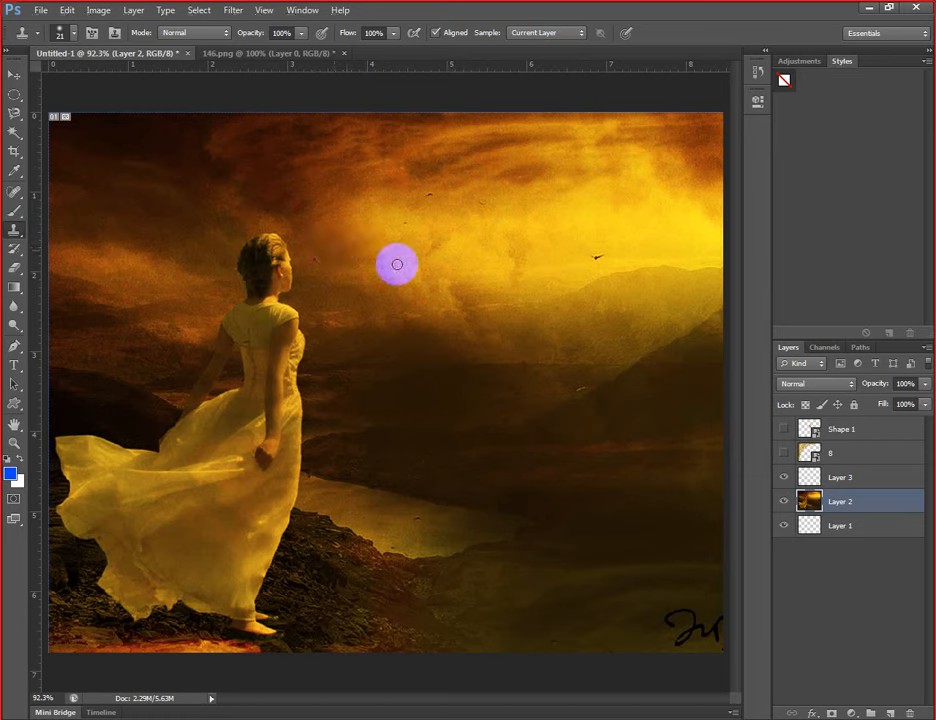
{"action": "mouse_move", "coordinate": [339, 253]}
{"action": "left_mouse_down"}
{"action": "mouse_move", "coordinate": [655, 226]}
{"action": "mouse_move", "coordinate": [542, 228]}
{"action": "mouse_move", "coordinate": [654, 234]}
{"action": "mouse_move", "coordinate": [561, 242]}
{"action": "mouse_move", "coordinate": [562, 250]}
{"action": "mouse_move", "coordinate": [647, 247]}
{"action": "mouse_move", "coordinate": [638, 259]}
{"action": "mouse_move", "coordinate": [561, 257]}
{"action": "mouse_move", "coordinate": [635, 252]}
{"action": "mouse_move", "coordinate": [640, 261]}
{"action": "mouse_move", "coordinate": [570, 265]}
{"action": "mouse_move", "coordinate": [640, 275]}
{"action": "mouse_move", "coordinate": [578, 276]}
{"action": "mouse_move", "coordinate": [620, 276]}
{"action": "mouse_move", "coordinate": [530, 303]}
{"action": "mouse_move", "coordinate": [578, 310]}
{"action": "mouse_move", "coordinate": [620, 297]}
{"action": "mouse_move", "coordinate": [622, 256]}
{"action": "mouse_move", "coordinate": [639, 236]}
{"action": "mouse_move", "coordinate": [543, 233]}
{"action": "mouse_move", "coordinate": [556, 253]}
{"action": "mouse_move", "coordinate": [637, 253]}
{"action": "mouse_move", "coordinate": [641, 278]}
{"action": "mouse_move", "coordinate": [563, 280]}
{"action": "mouse_move", "coordinate": [539, 305]}
{"action": "mouse_move", "coordinate": [635, 309]}
{"action": "mouse_move", "coordinate": [616, 340]}
{"action": "mouse_move", "coordinate": [540, 336]}
{"action": "mouse_move", "coordinate": [629, 378]}
{"action": "mouse_move", "coordinate": [560, 381]}
{"action": "left_mouse_up"}
{"action": "key", "text": "ctrl+z"}
{"action": "key", "text": "bracketright"}
{"action": "key", "text": "bracketright"}
{"action": "key", "text": "bracketright"}
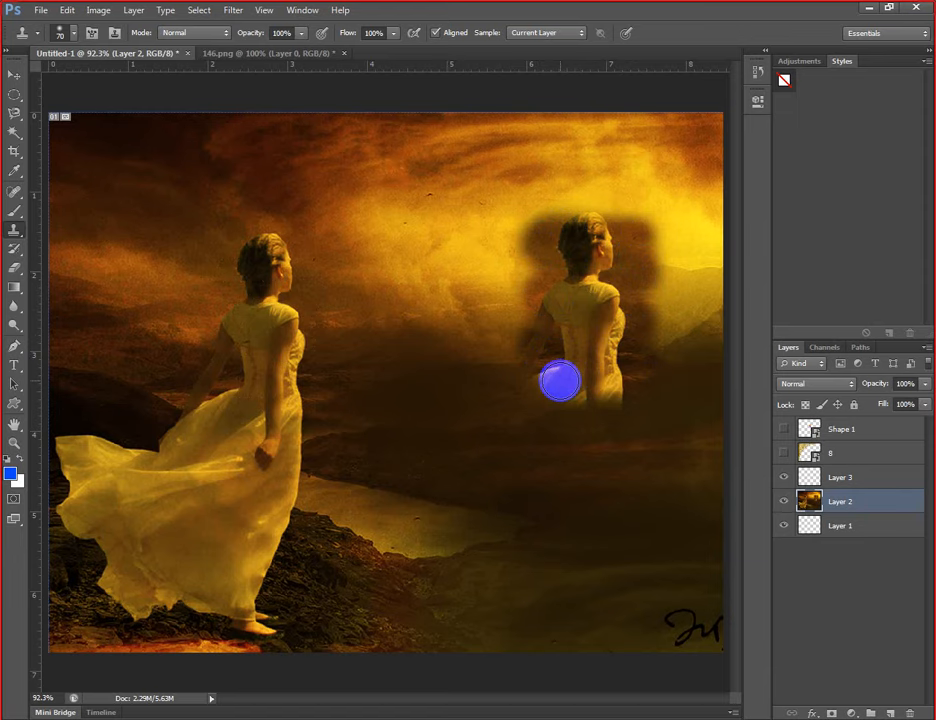
{"action": "key", "text": "ctrl+z"}
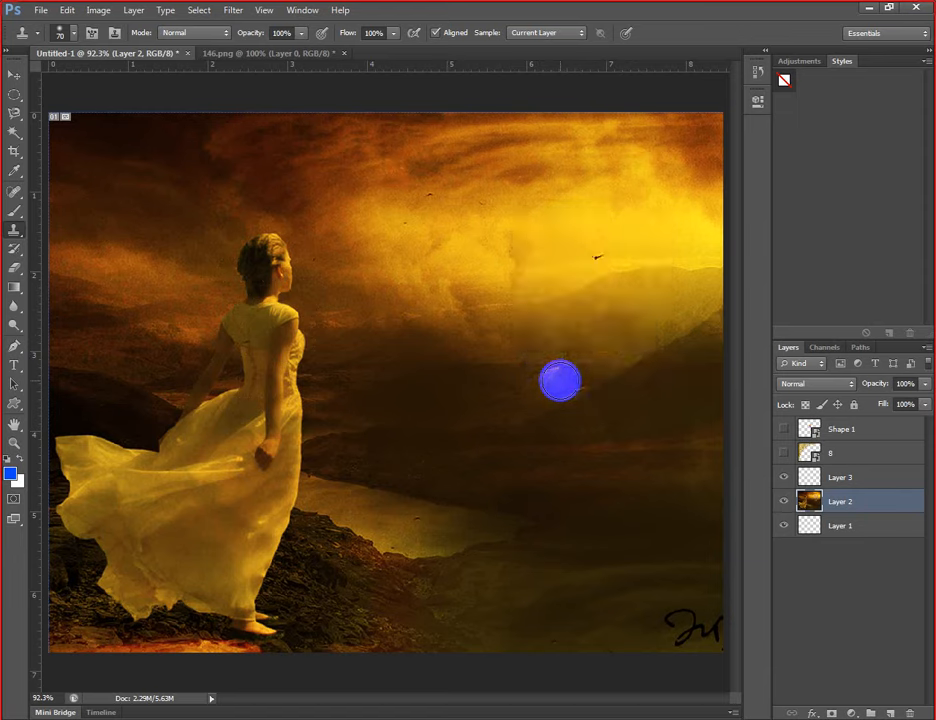
- Paint the ornamental pattern over the sky and hills with a 70 px Pattern Stamp, and undo all of its strokes
{"action": "right_click", "coordinate": [22, 241]}
{"action": "left_click", "coordinate": [111, 244]}
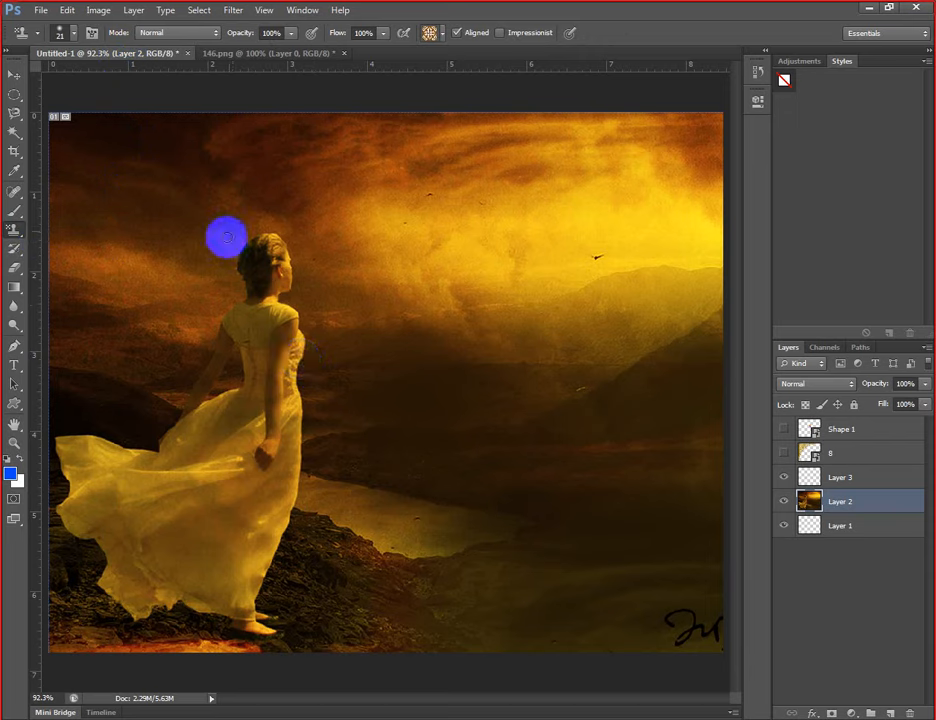
{"action": "left_click", "coordinate": [442, 36]}
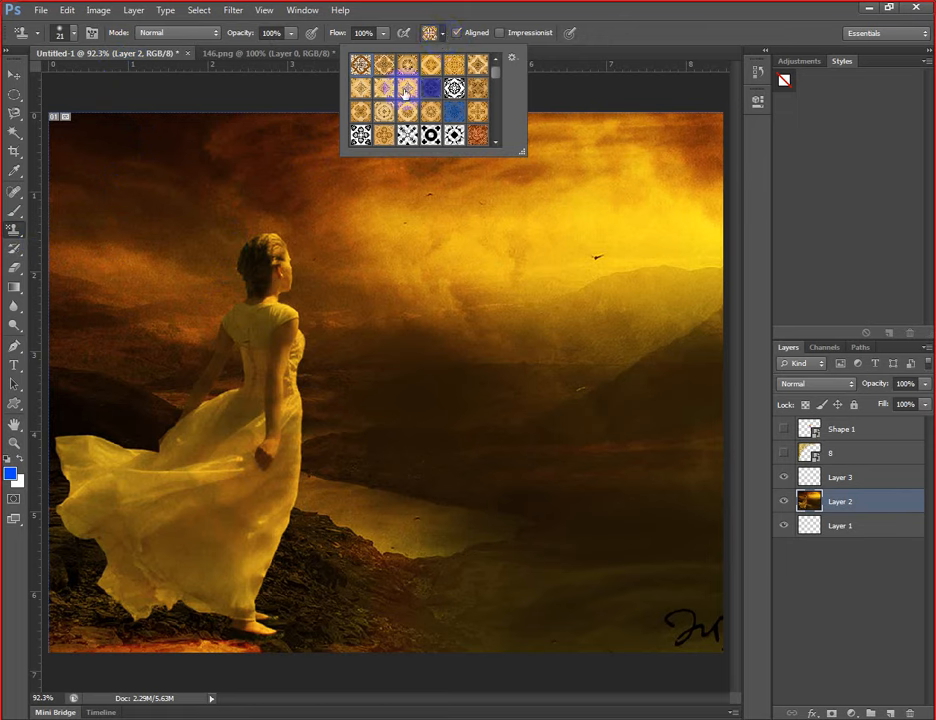
{"action": "left_click", "coordinate": [585, 6]}
{"action": "left_click", "coordinate": [266, 338]}
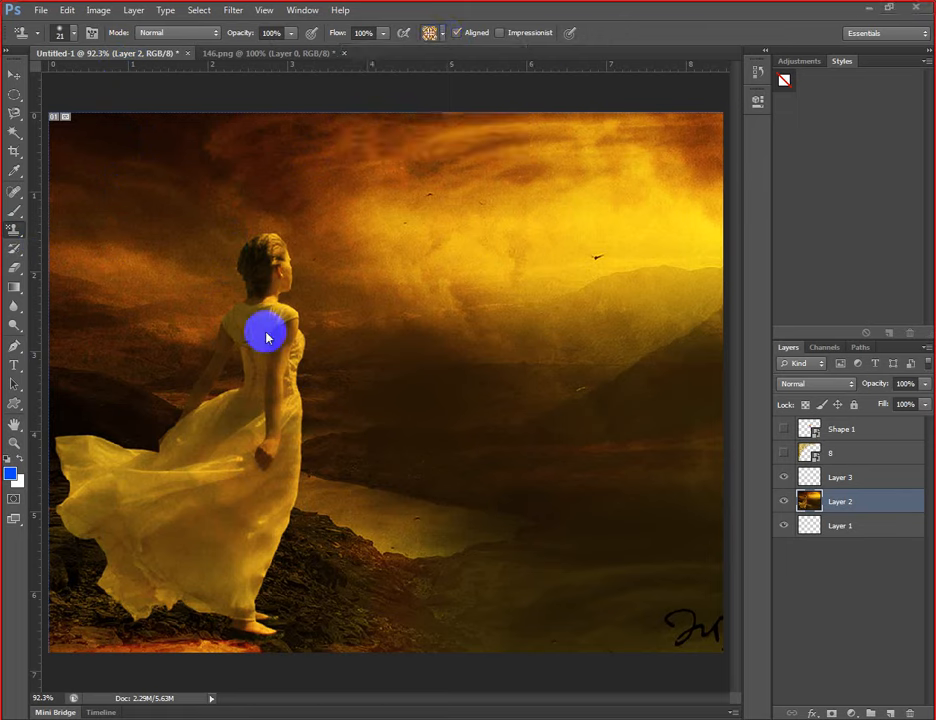
{"action": "mouse_move", "coordinate": [545, 262]}
{"action": "left_mouse_down"}
{"action": "mouse_move", "coordinate": [488, 279]}
{"action": "mouse_move", "coordinate": [492, 293]}
{"action": "mouse_move", "coordinate": [547, 269]}
{"action": "mouse_move", "coordinate": [575, 276]}
{"action": "mouse_move", "coordinate": [501, 293]}
{"action": "mouse_move", "coordinate": [562, 286]}
{"action": "mouse_move", "coordinate": [564, 276]}
{"action": "mouse_move", "coordinate": [527, 270]}
{"action": "mouse_move", "coordinate": [544, 274]}
{"action": "mouse_move", "coordinate": [470, 310]}
{"action": "mouse_move", "coordinate": [586, 297]}
{"action": "mouse_move", "coordinate": [499, 361]}
{"action": "mouse_move", "coordinate": [467, 355]}
{"action": "mouse_move", "coordinate": [457, 269]}
{"action": "mouse_move", "coordinate": [502, 243]}
{"action": "mouse_move", "coordinate": [564, 261]}
{"action": "mouse_move", "coordinate": [591, 283]}
{"action": "mouse_move", "coordinate": [591, 336]}
{"action": "mouse_move", "coordinate": [543, 362]}
{"action": "mouse_move", "coordinate": [484, 421]}
{"action": "mouse_move", "coordinate": [615, 369]}
{"action": "mouse_move", "coordinate": [641, 347]}
{"action": "mouse_move", "coordinate": [636, 396]}
{"action": "mouse_move", "coordinate": [577, 427]}
{"action": "mouse_move", "coordinate": [478, 447]}
{"action": "mouse_move", "coordinate": [429, 357]}
{"action": "mouse_move", "coordinate": [436, 250]}
{"action": "mouse_move", "coordinate": [491, 210]}
{"action": "mouse_move", "coordinate": [601, 237]}
{"action": "mouse_move", "coordinate": [638, 290]}
{"action": "left_mouse_up"}
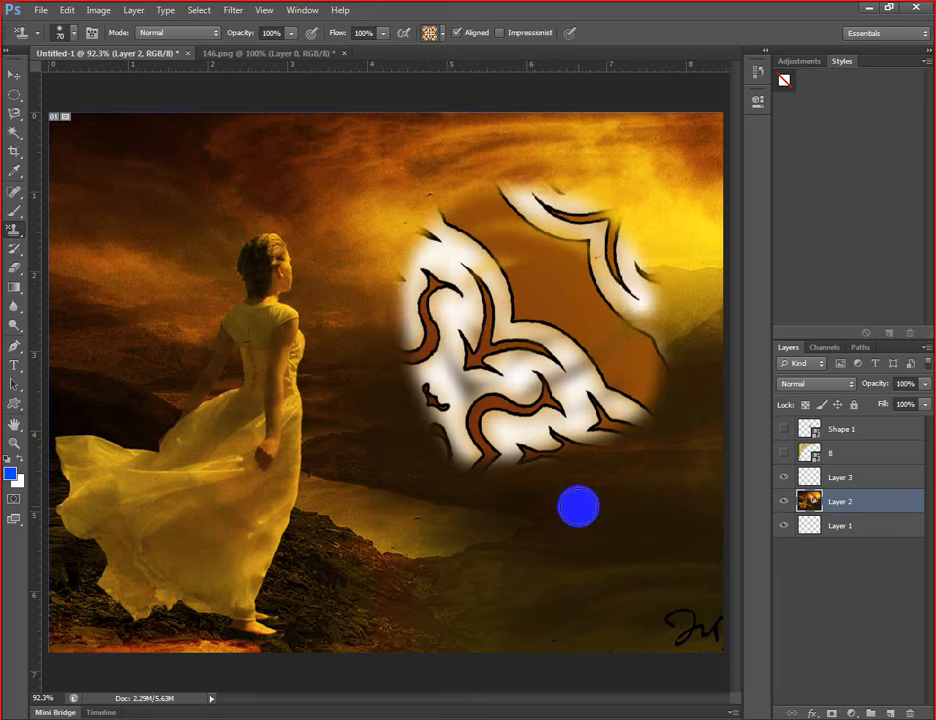
{"action": "key", "text": "ctrl+z"}
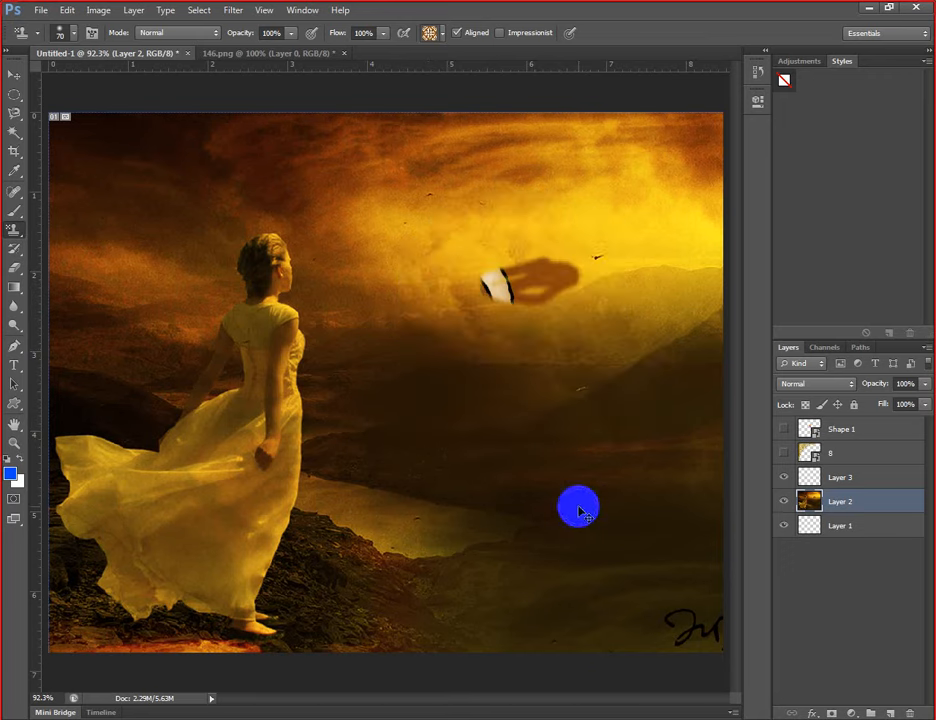
{"action": "key", "text": "ctrl+alt+z"}
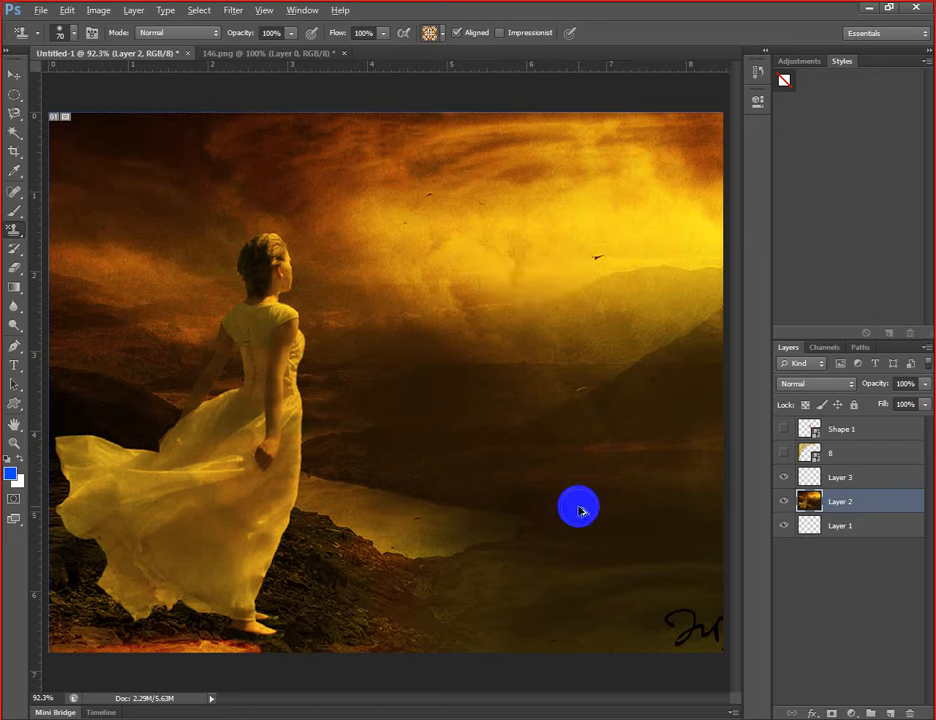
- Erase a V-shaped stroke through the sky on Layer 2 with a 40 px Eraser, and undo it
{"action": "left_click", "coordinate": [17, 252]}
{"action": "left_click", "coordinate": [17, 253]}
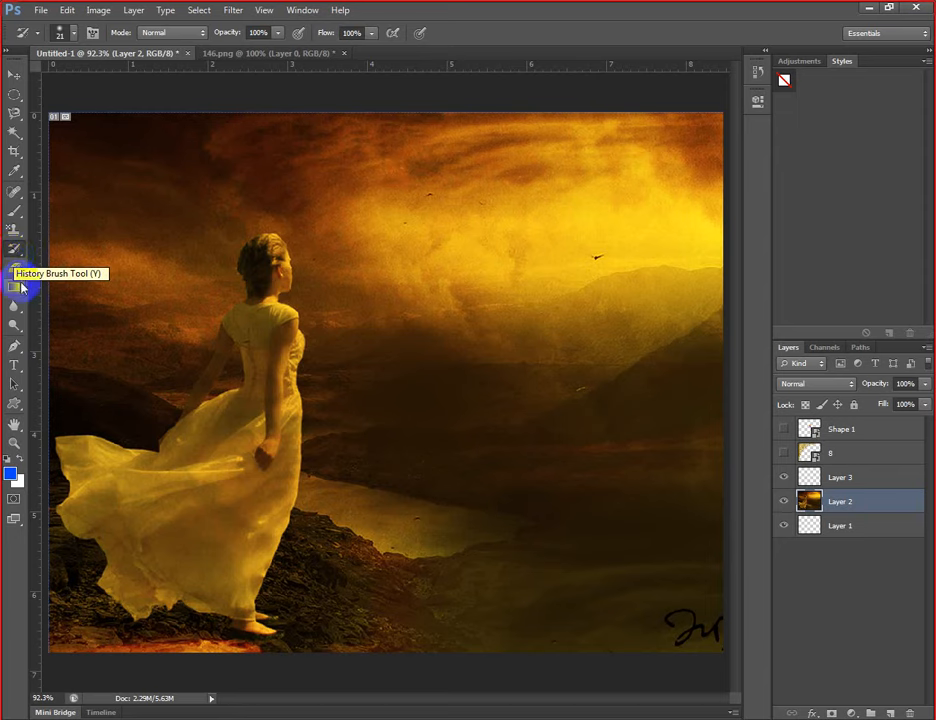
{"action": "left_click", "coordinate": [14, 268]}
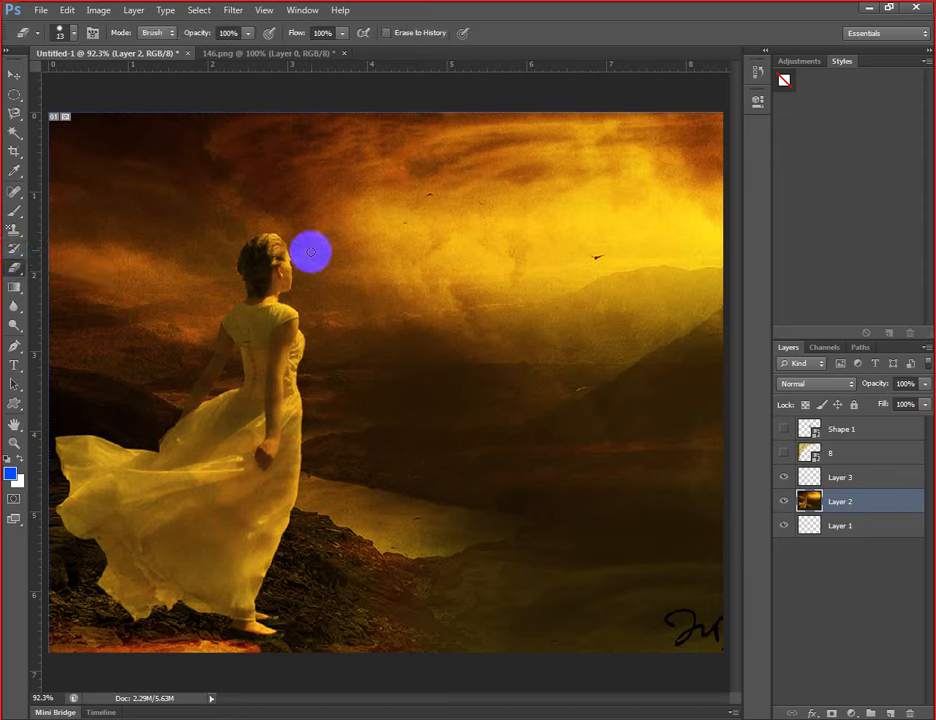
{"action": "key", "text": "bracketright"}
{"action": "mouse_move", "coordinate": [428, 224]}
{"action": "left_mouse_down"}
{"action": "mouse_move", "coordinate": [518, 336]}
{"action": "mouse_move", "coordinate": [516, 243]}
{"action": "left_mouse_up"}
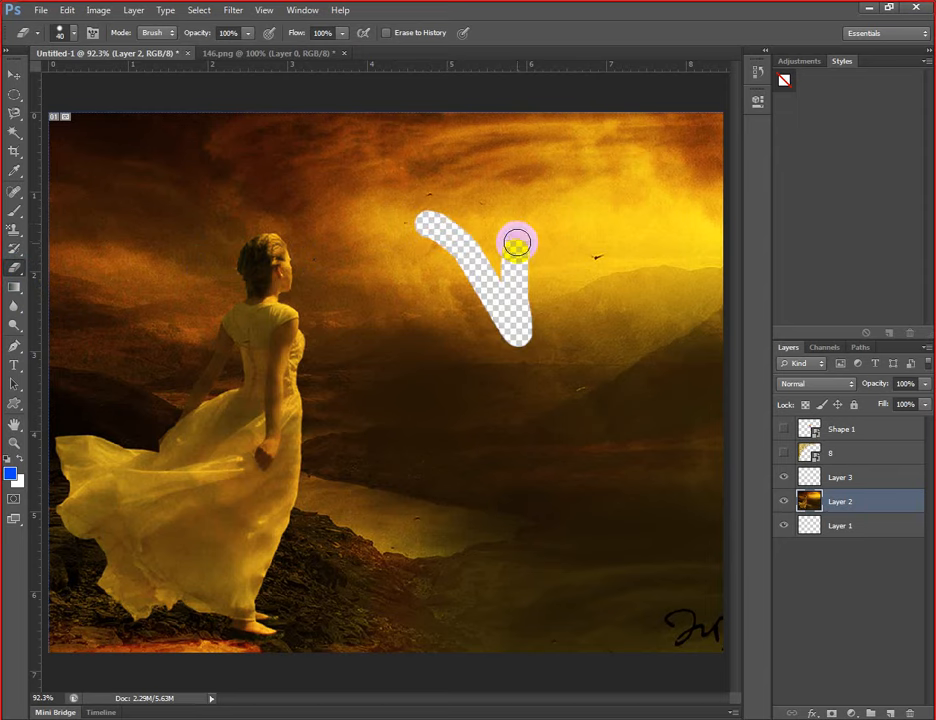
{"action": "key", "text": "ctrl+z"}
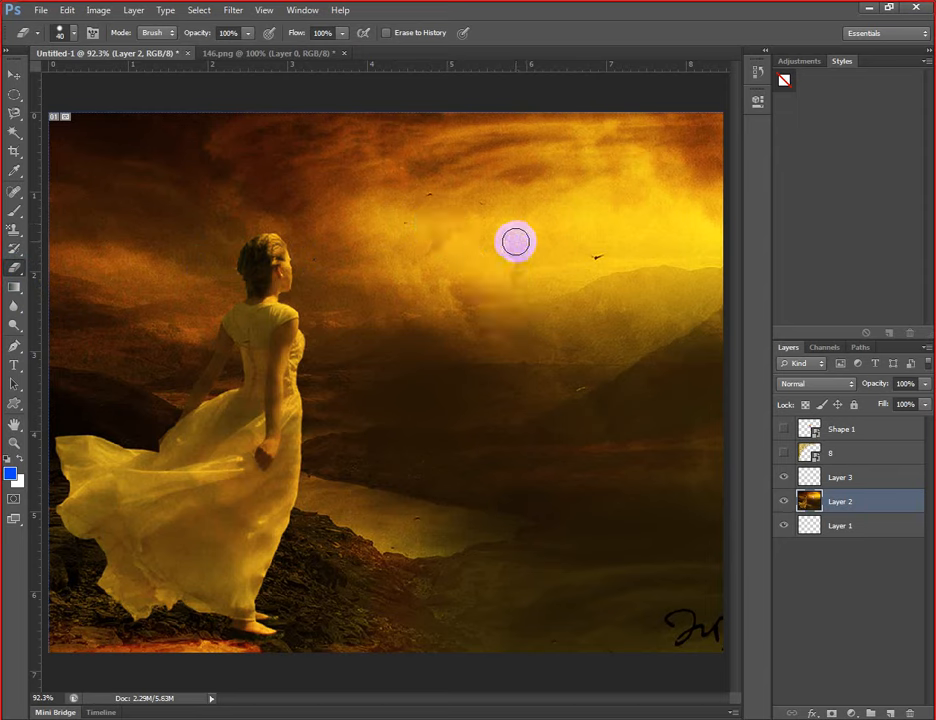
- Activate the Gradient tool, hide Layer 2 and make Layer 1 the active layer
{"action": "left_click", "coordinate": [16, 288]}
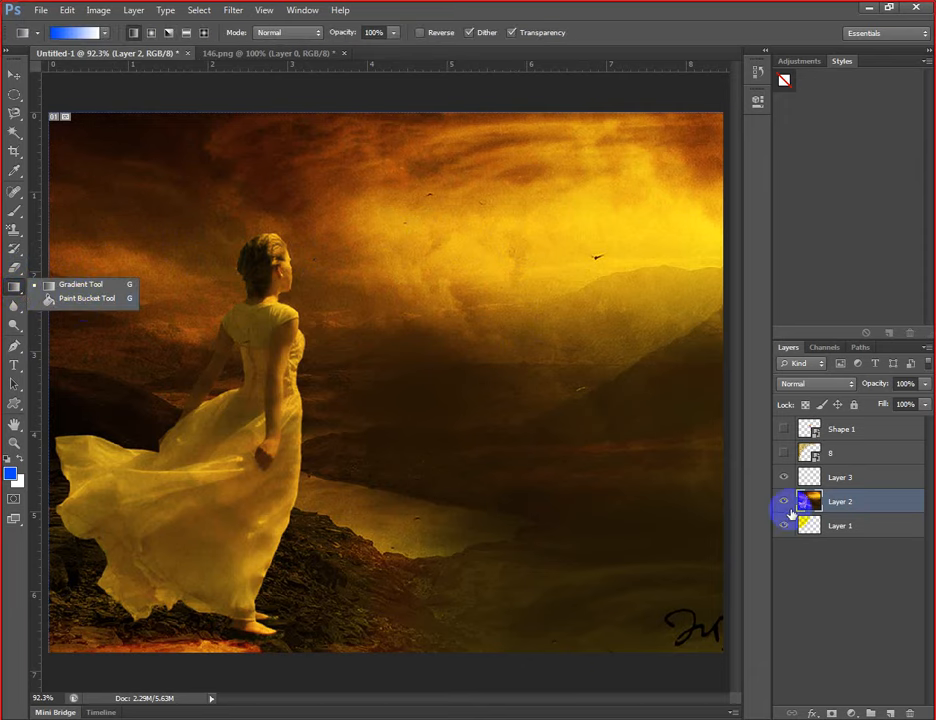
{"action": "left_click", "coordinate": [785, 505]}
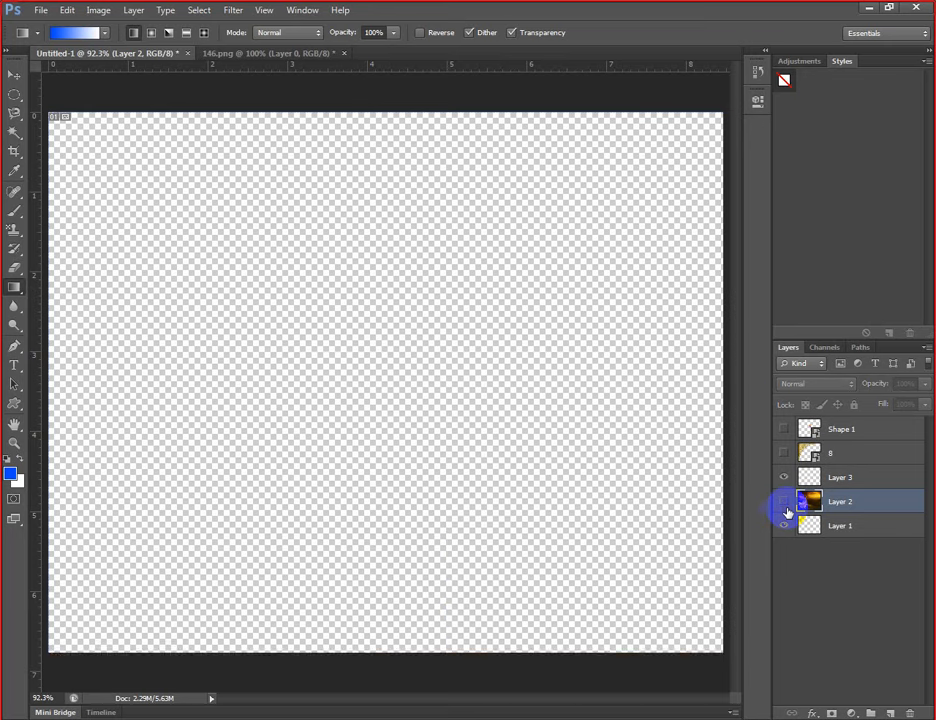
{"action": "left_click", "coordinate": [850, 528]}
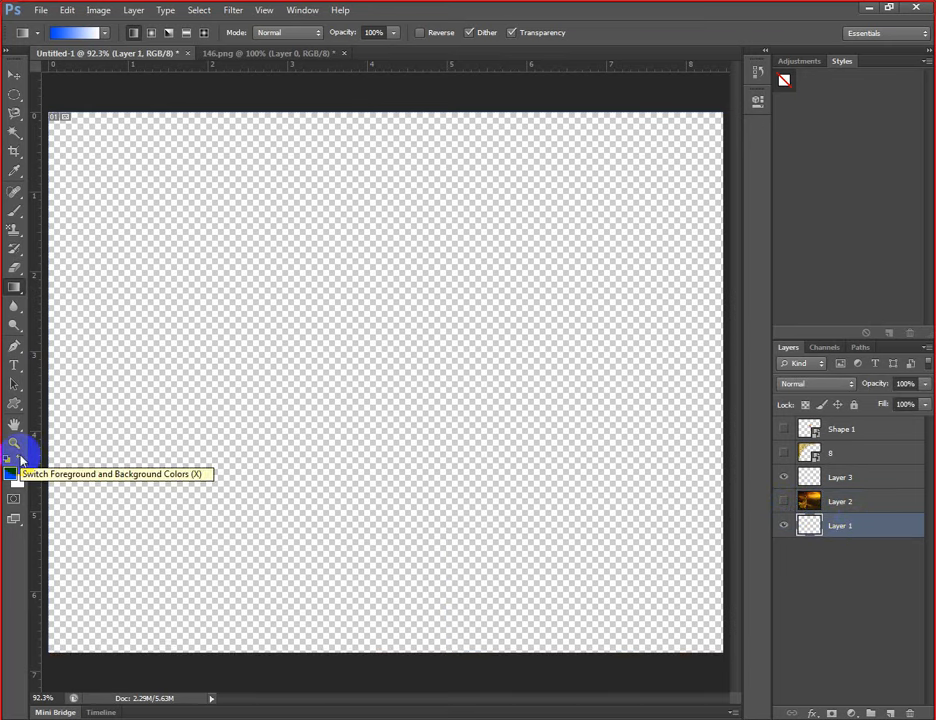
- Set the foreground color to black (000000) and fill Layer 1 with it
{"action": "left_click", "coordinate": [11, 470]}
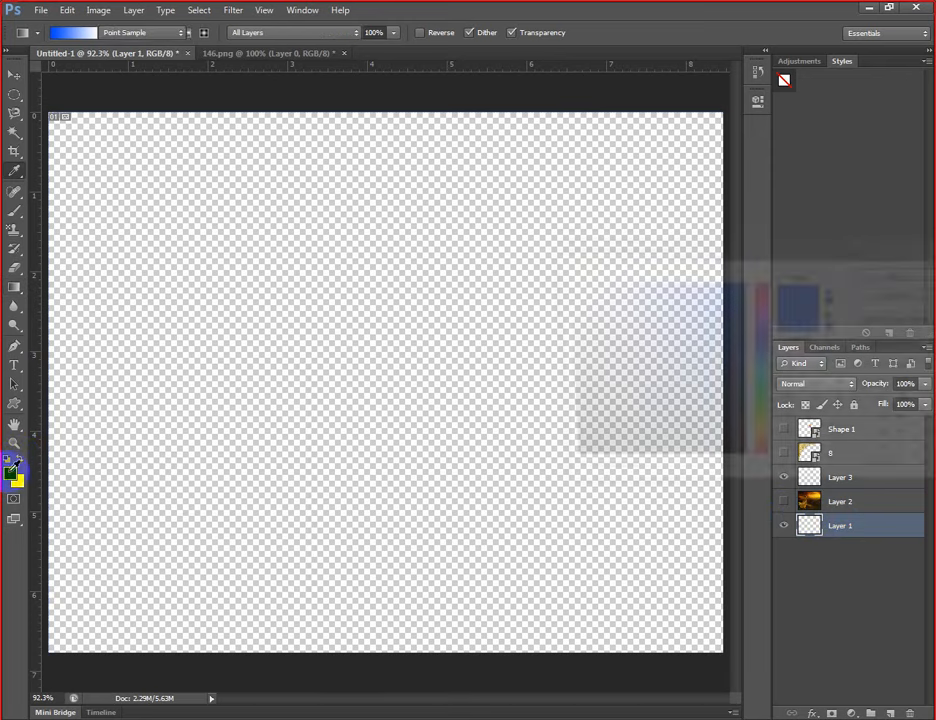
{"action": "left_click", "coordinate": [564, 465]}
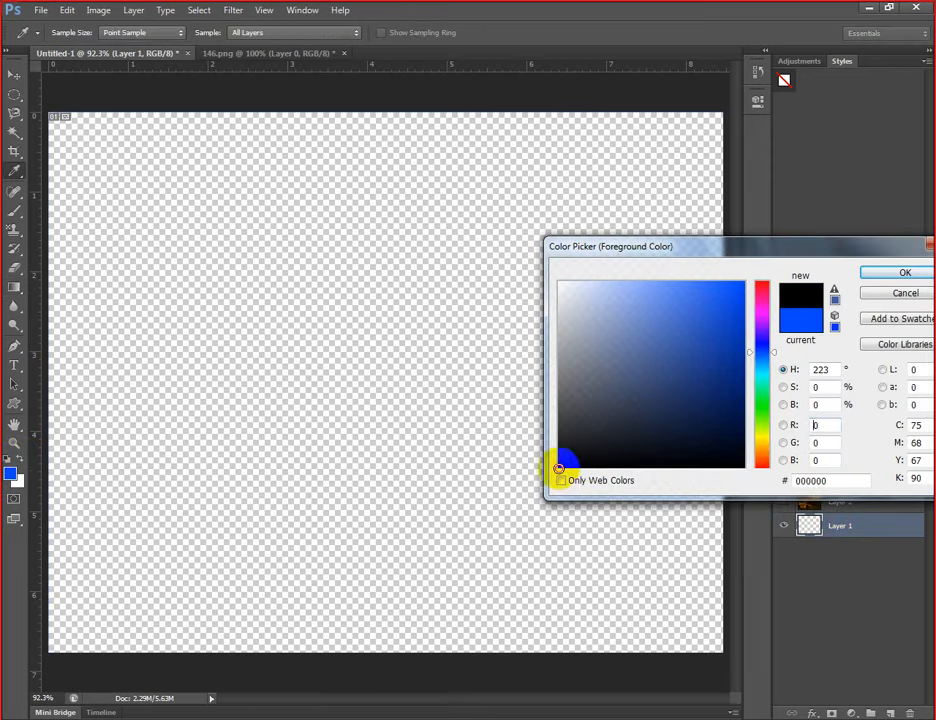
{"action": "left_click", "coordinate": [875, 272]}
{"action": "key", "text": "alt+BackSpace"}
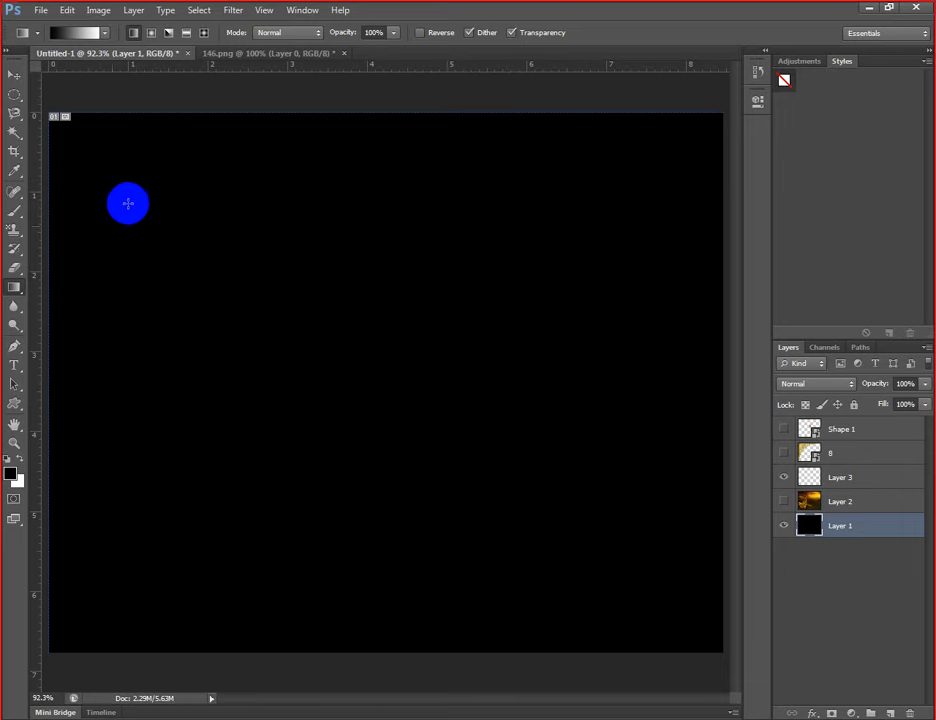
- Choose the orange-yellow-orange gradient preset and apply it as a linear gradient horizontally across the full width of Layer 1
{"action": "left_click", "coordinate": [14, 77]}
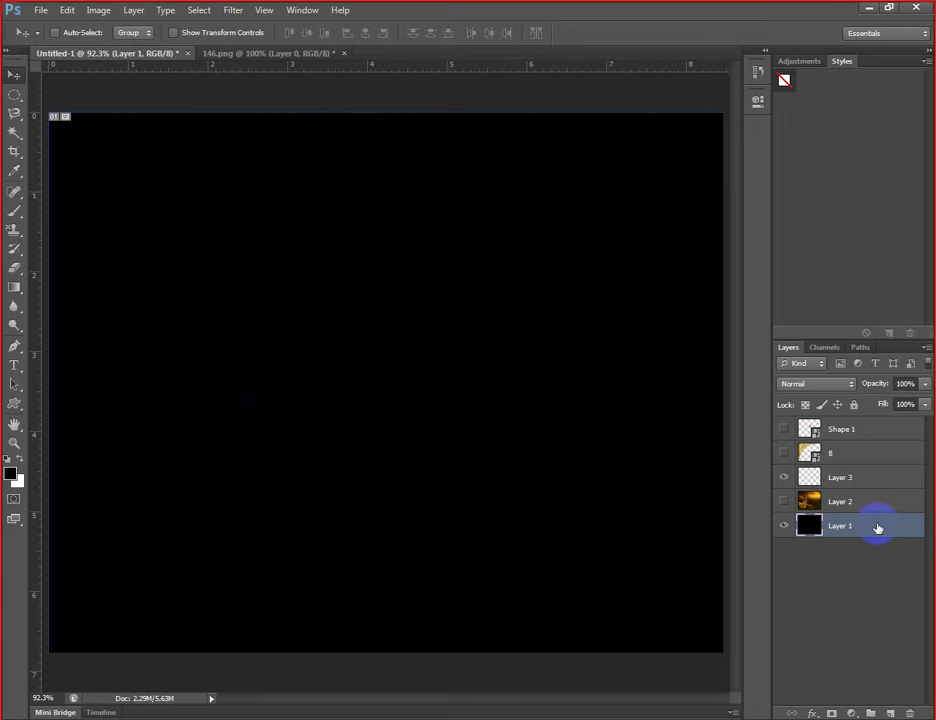
{"action": "left_click", "coordinate": [15, 288]}
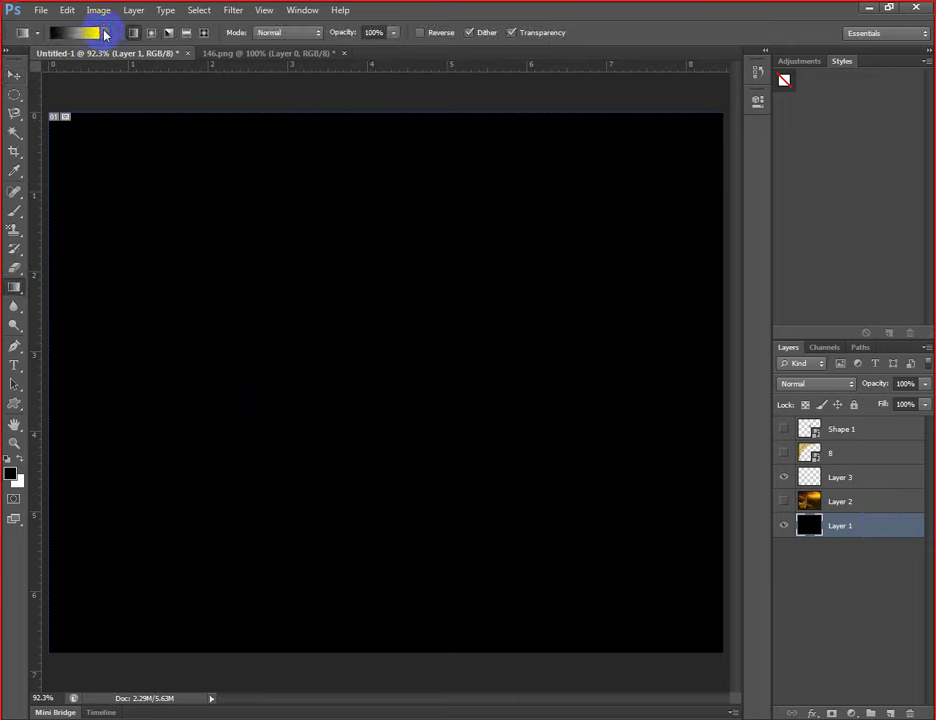
{"action": "left_click", "coordinate": [105, 33]}
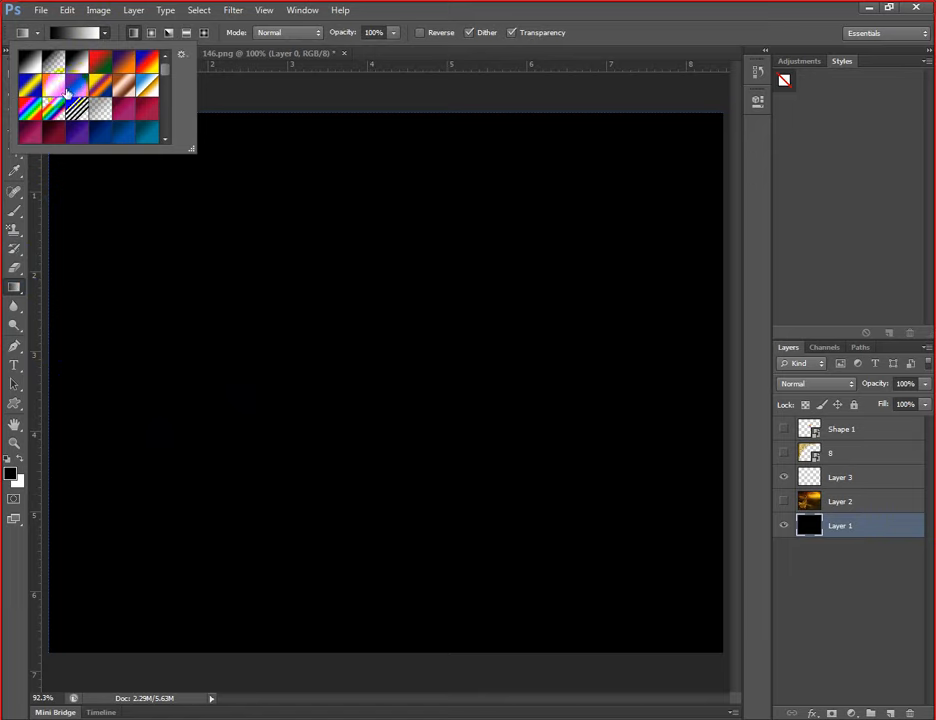
{"action": "left_click", "coordinate": [60, 88]}
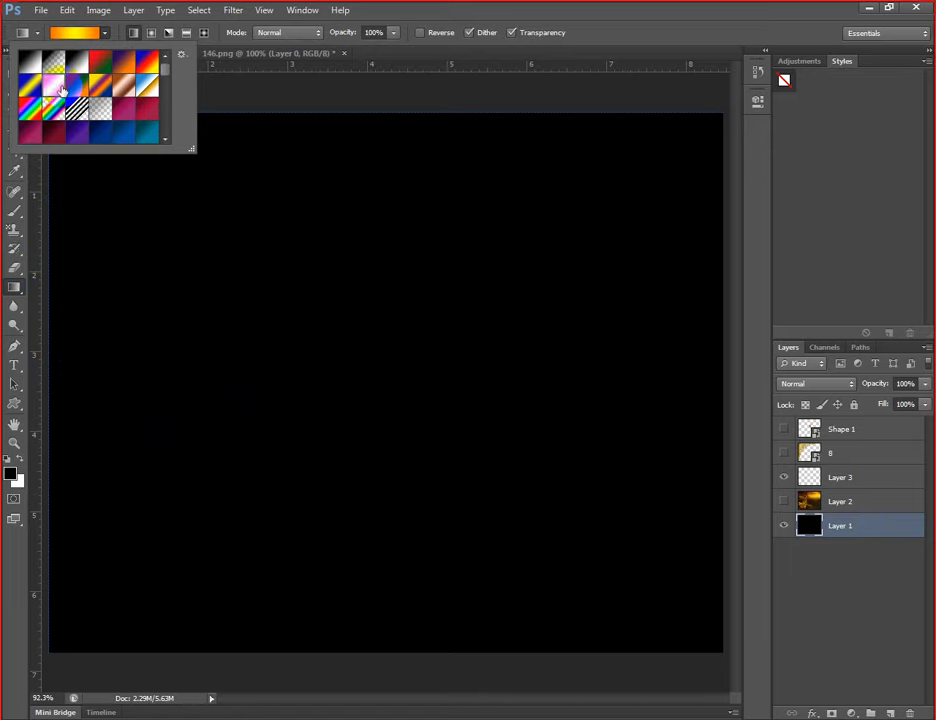
{"action": "left_click", "coordinate": [56, 325]}
{"action": "left_click_drag", "start_coordinate": [53, 325], "coordinate": [721, 326]}
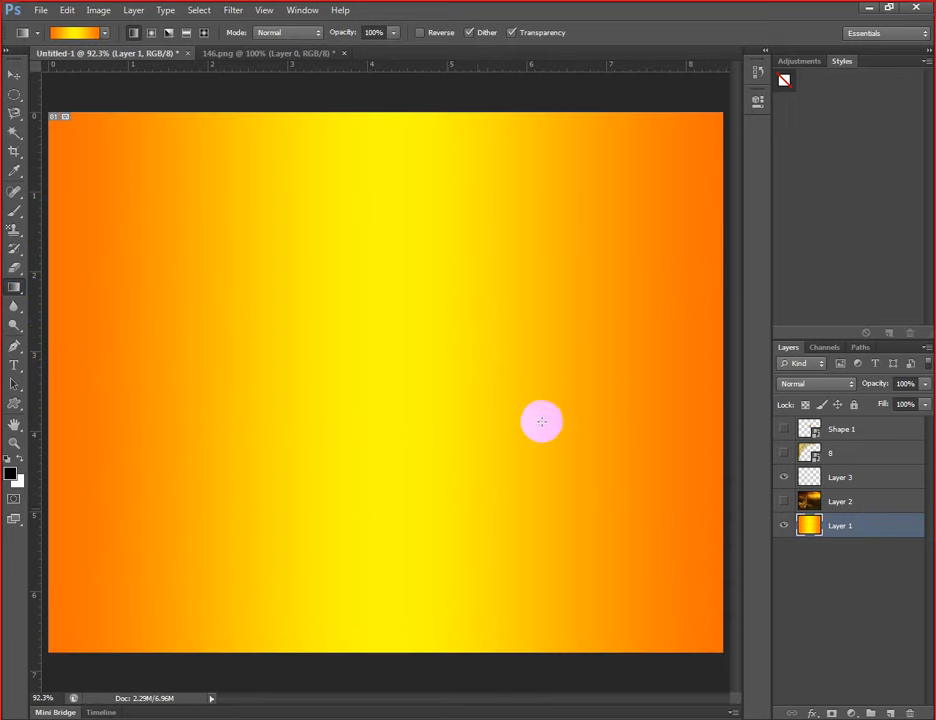
- Redraw the gradient on Layer 1 several times with shorter strokes at different angles, ending with a diagonal yellow band
{"action": "left_click_drag", "start_coordinate": [362, 444], "coordinate": [405, 454]}
{"action": "left_click_drag", "start_coordinate": [280, 313], "coordinate": [428, 462]}
{"action": "left_click_drag", "start_coordinate": [479, 254], "coordinate": [334, 478]}
{"action": "left_click_drag", "start_coordinate": [224, 217], "coordinate": [432, 338]}
- Fill the orange area at the upper left of the yellow band with black using the Paint Bucket
{"action": "left_click_drag", "start_coordinate": [14, 288], "coordinate": [82, 301]}
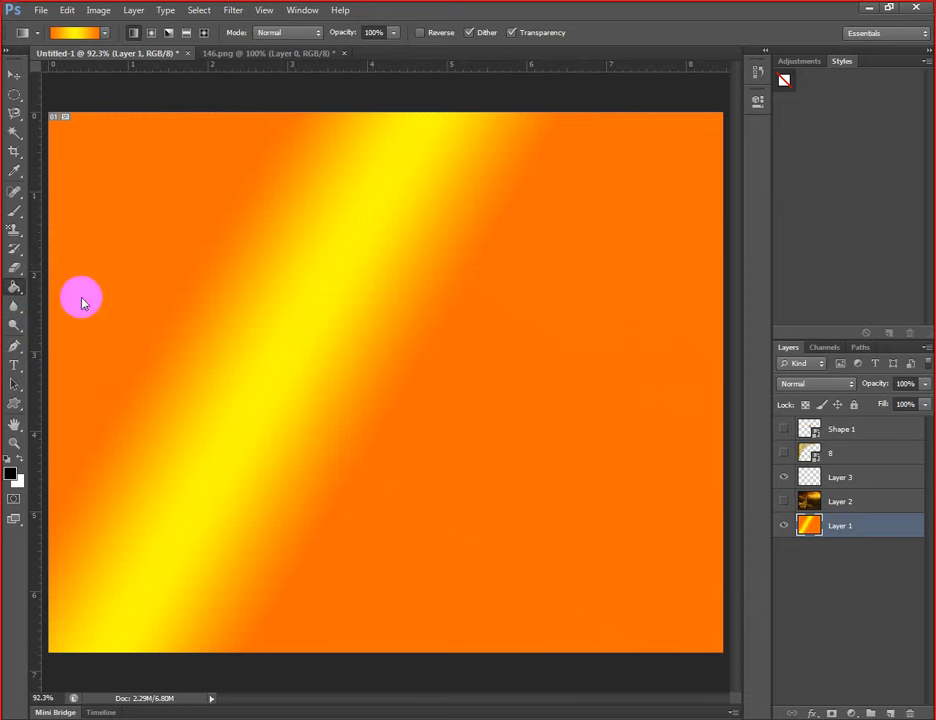
{"action": "left_click", "coordinate": [201, 264]}
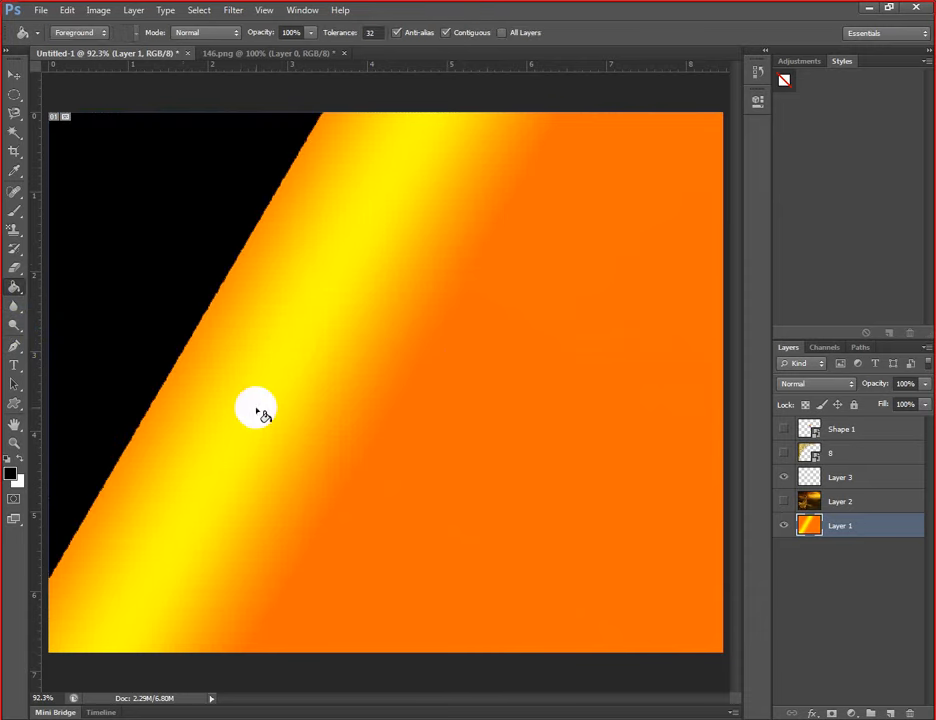
- Set the foreground color to blue 0048ff and fill the orange area right of the band and most of the yellow band with it
{"action": "left_click", "coordinate": [13, 478]}
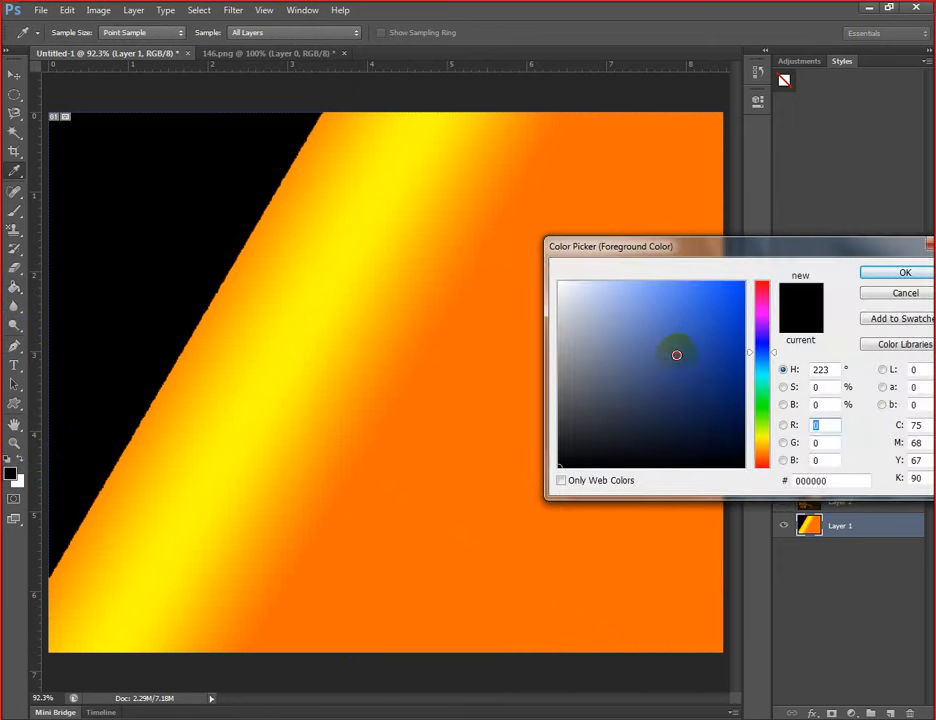
{"action": "left_click_drag", "start_coordinate": [675, 353], "coordinate": [790, 278]}
{"action": "left_click", "coordinate": [900, 272]}
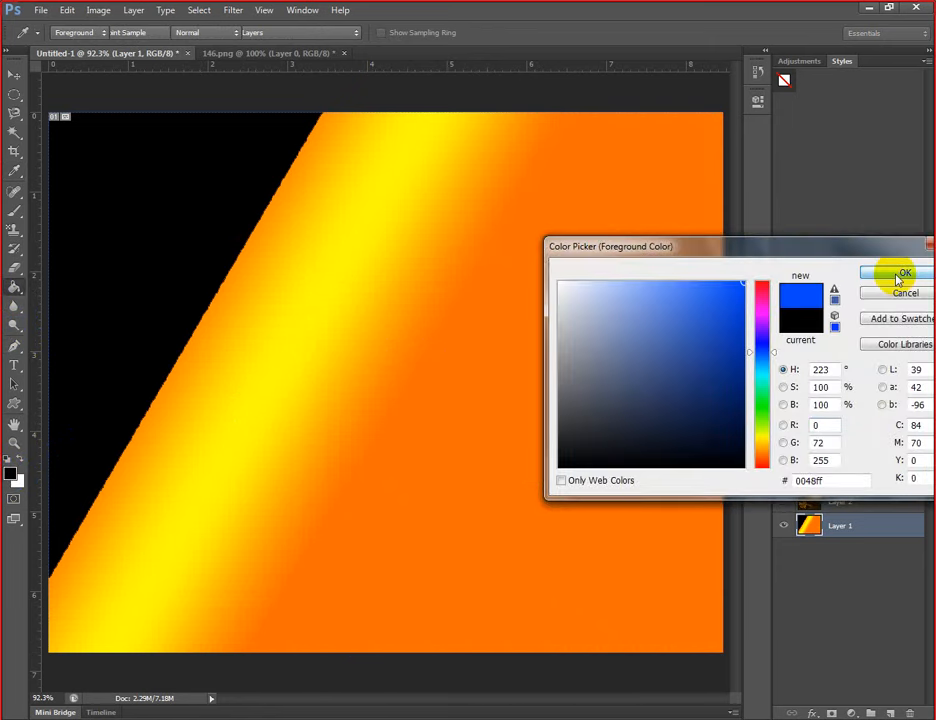
{"action": "left_click", "coordinate": [488, 270]}
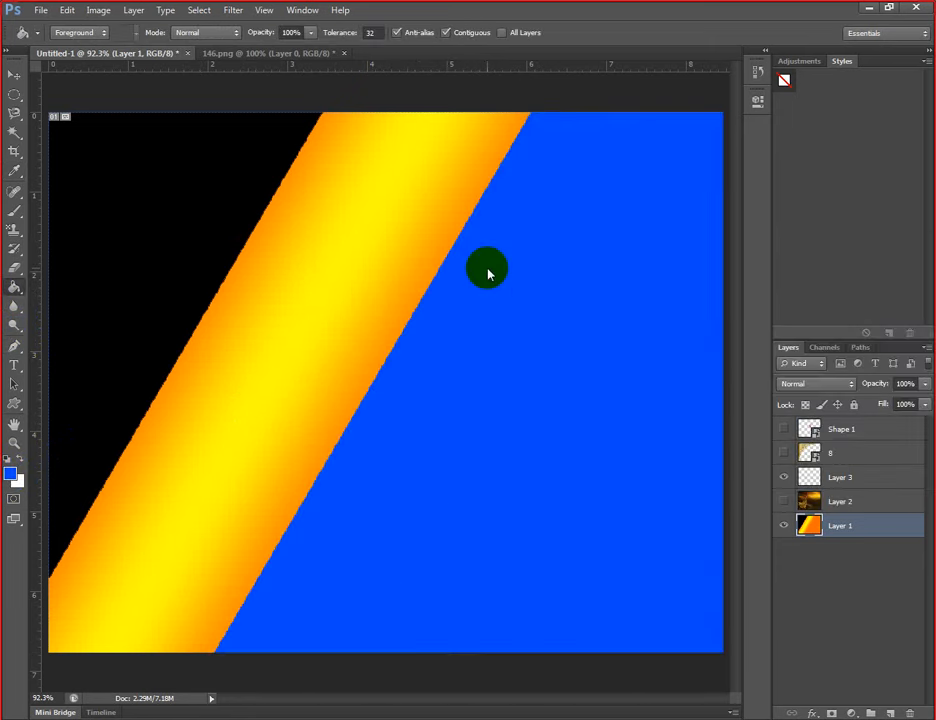
{"action": "left_click", "coordinate": [293, 205]}
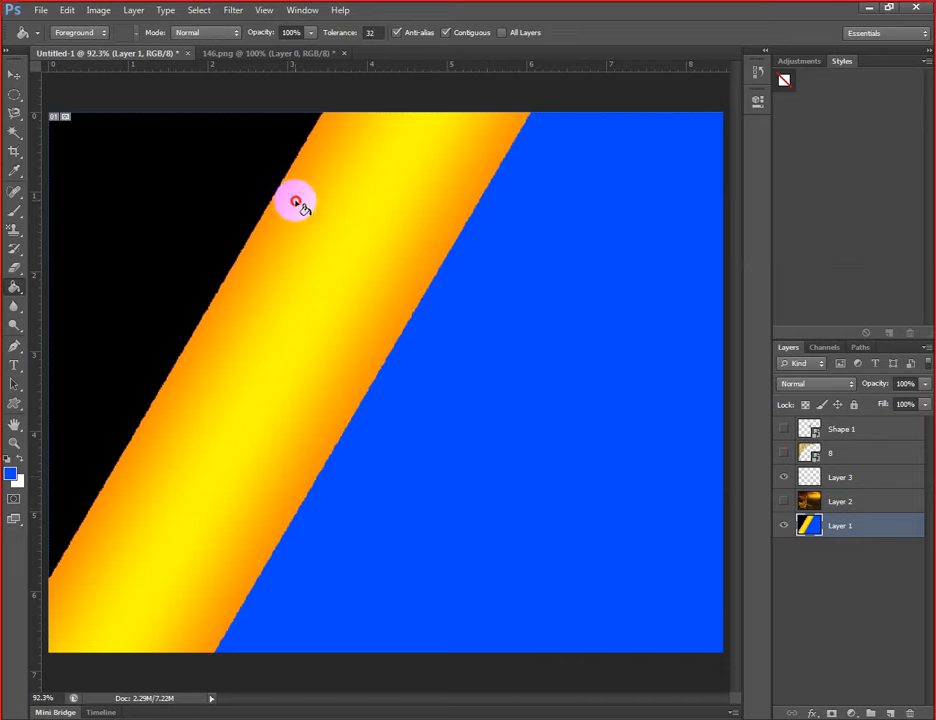
{"action": "left_click", "coordinate": [262, 343]}
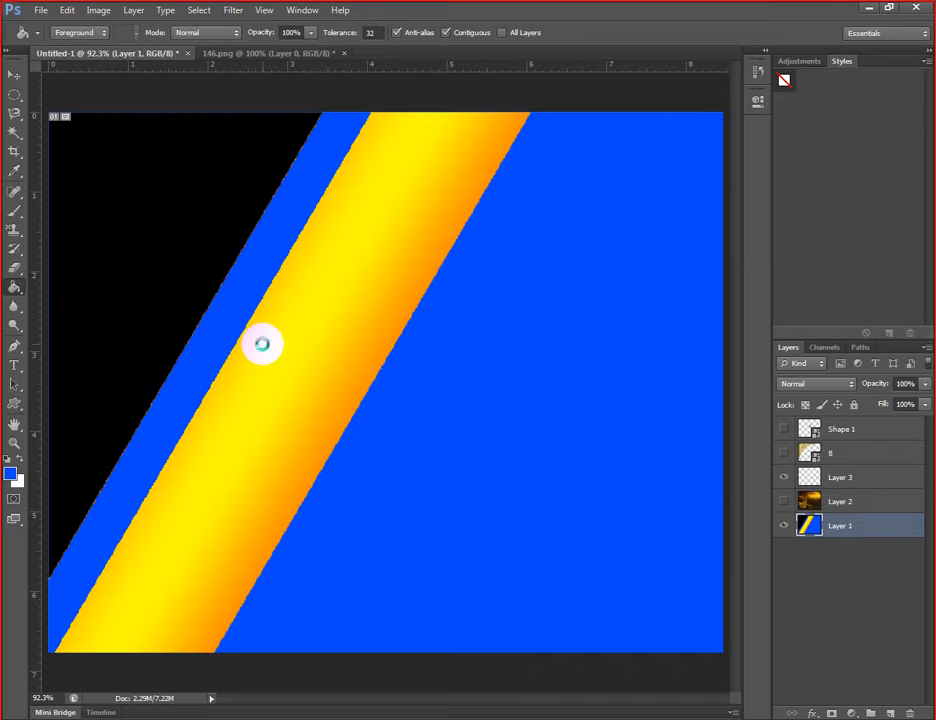
{"action": "left_click", "coordinate": [15, 306]}
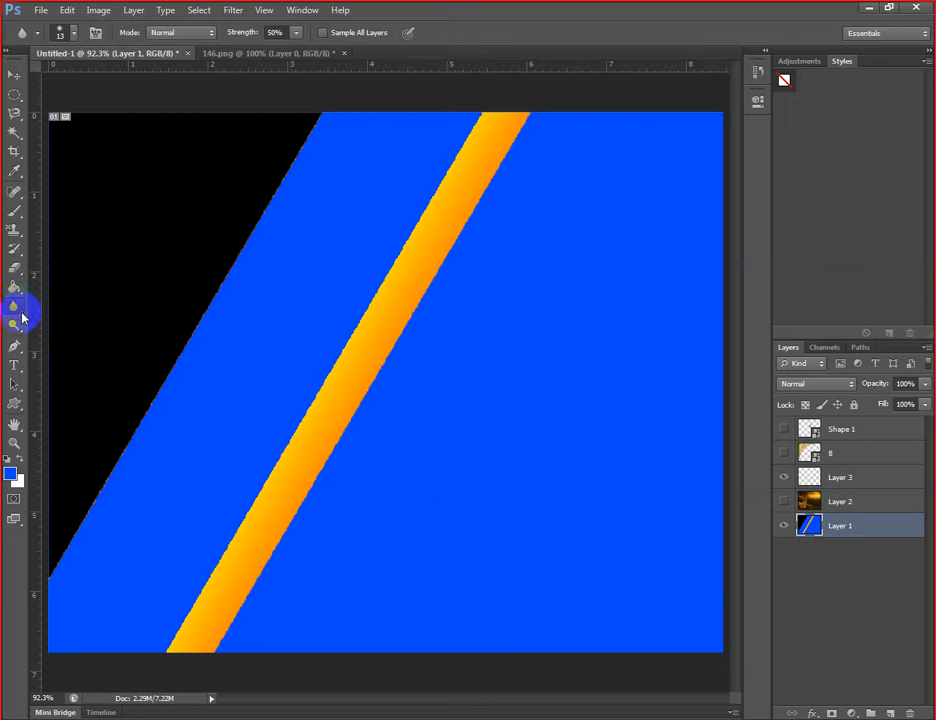
{"action": "left_click", "coordinate": [22, 317]}
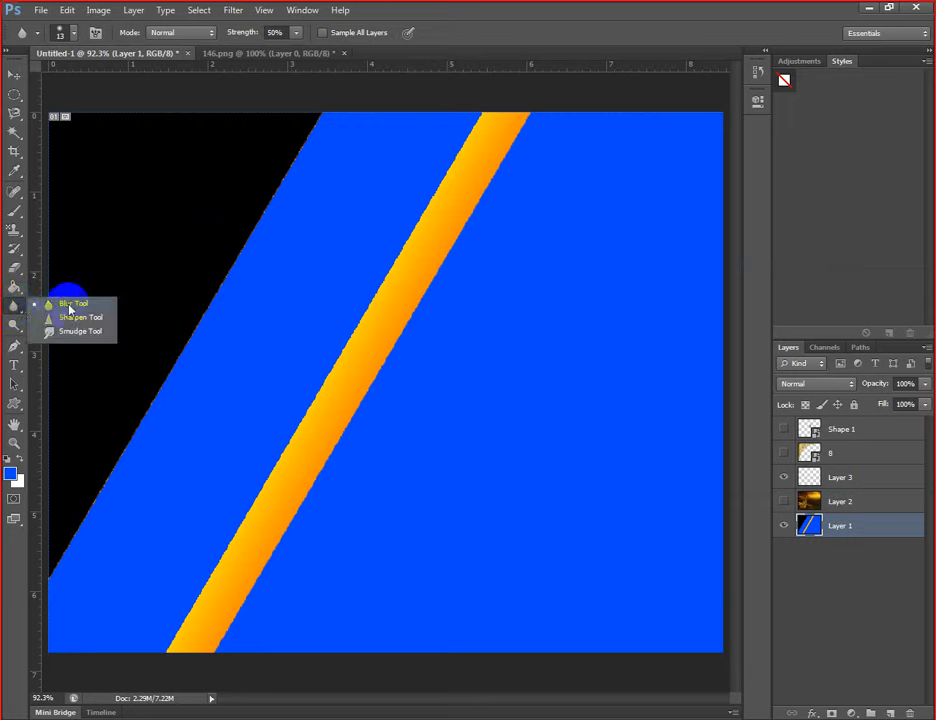
{"action": "left_click", "coordinate": [18, 326]}
{"action": "left_click", "coordinate": [18, 326]}
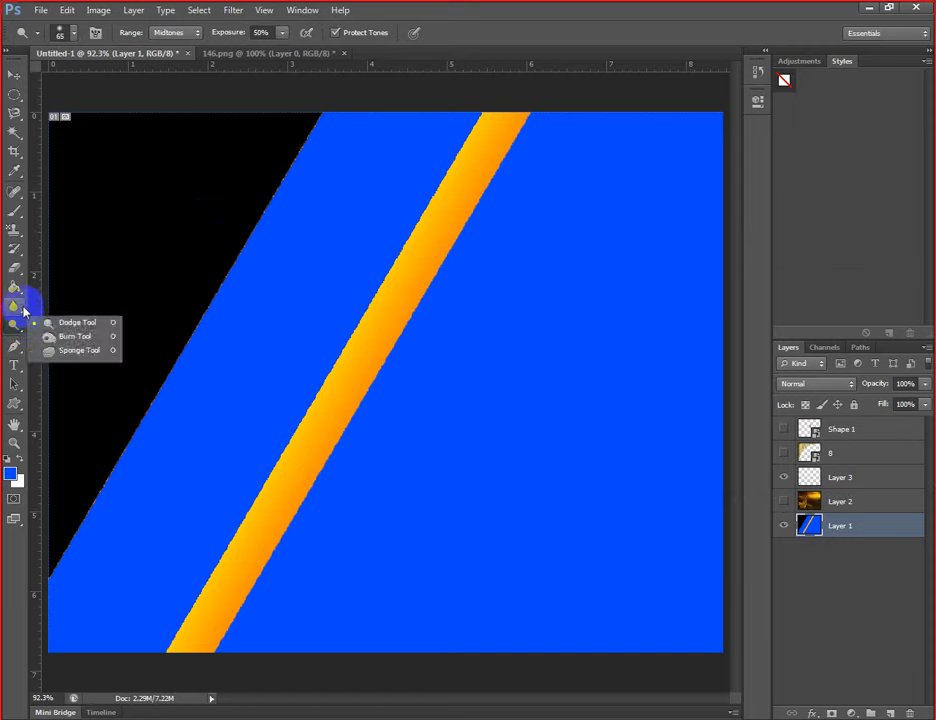
{"action": "left_click", "coordinate": [22, 308]}
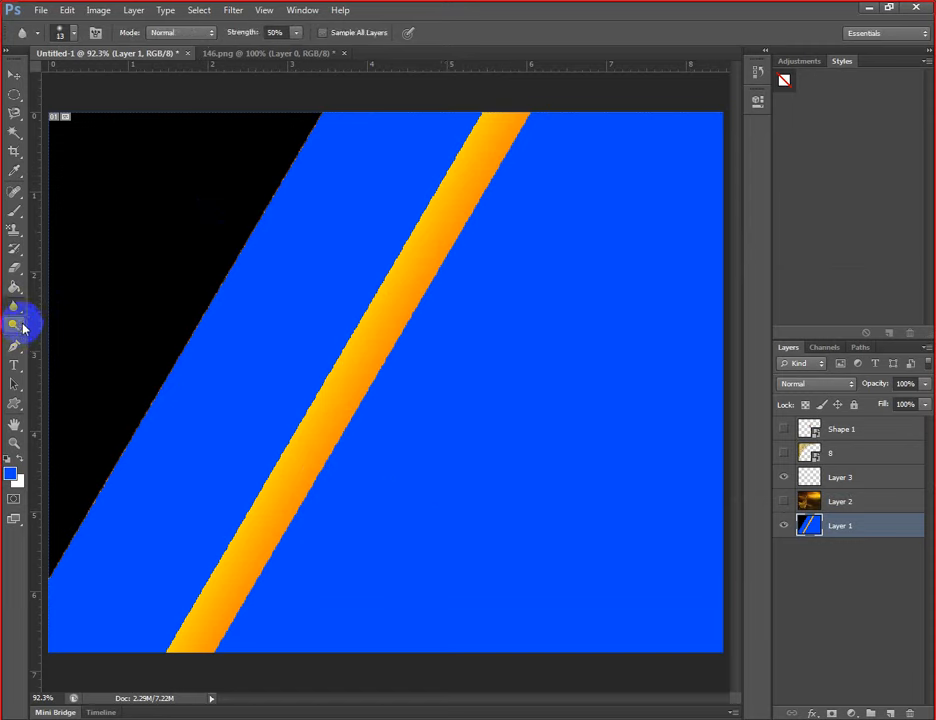
{"action": "left_click", "coordinate": [18, 315]}
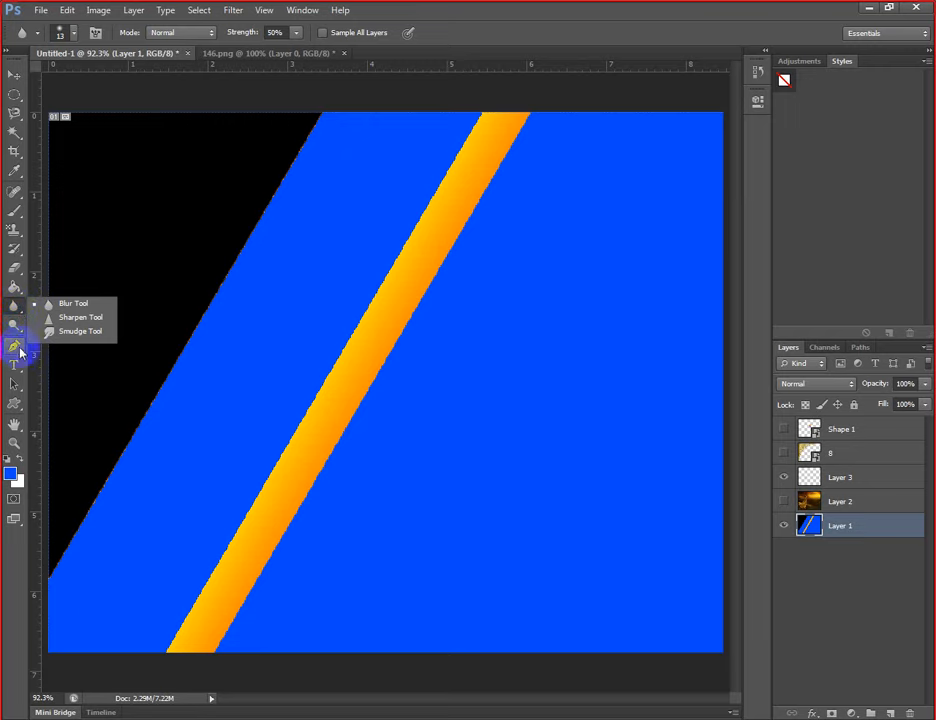
- Activate the Pen tool and isolate a new empty layer above Layer 2 by hiding Layer 1 and Layer 2
{"action": "left_click", "coordinate": [17, 347]}
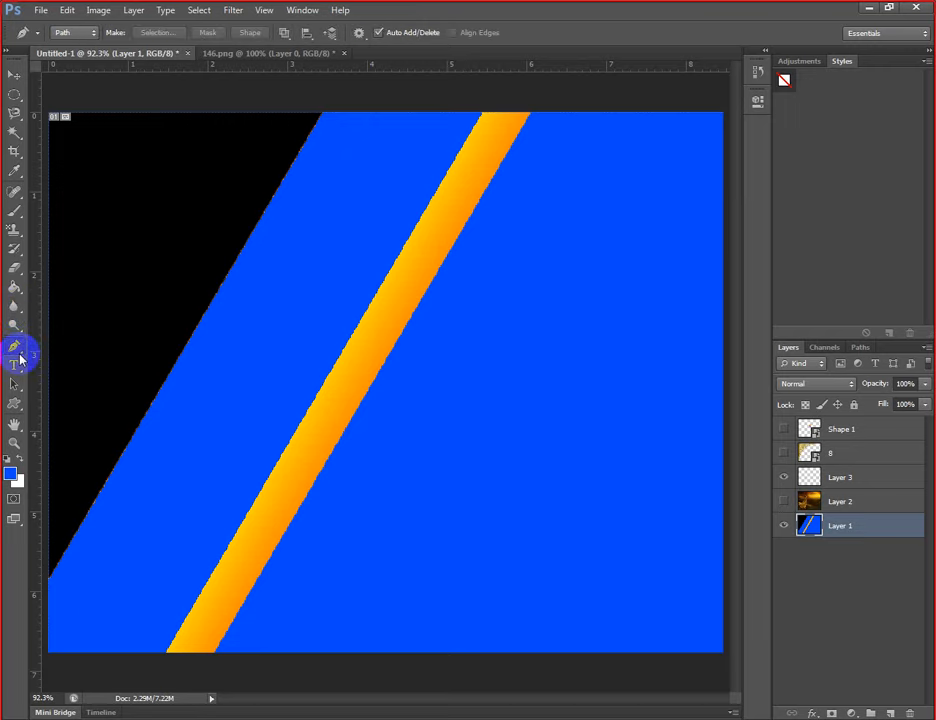
{"action": "left_click", "coordinate": [783, 505]}
{"action": "left_click", "coordinate": [857, 498]}
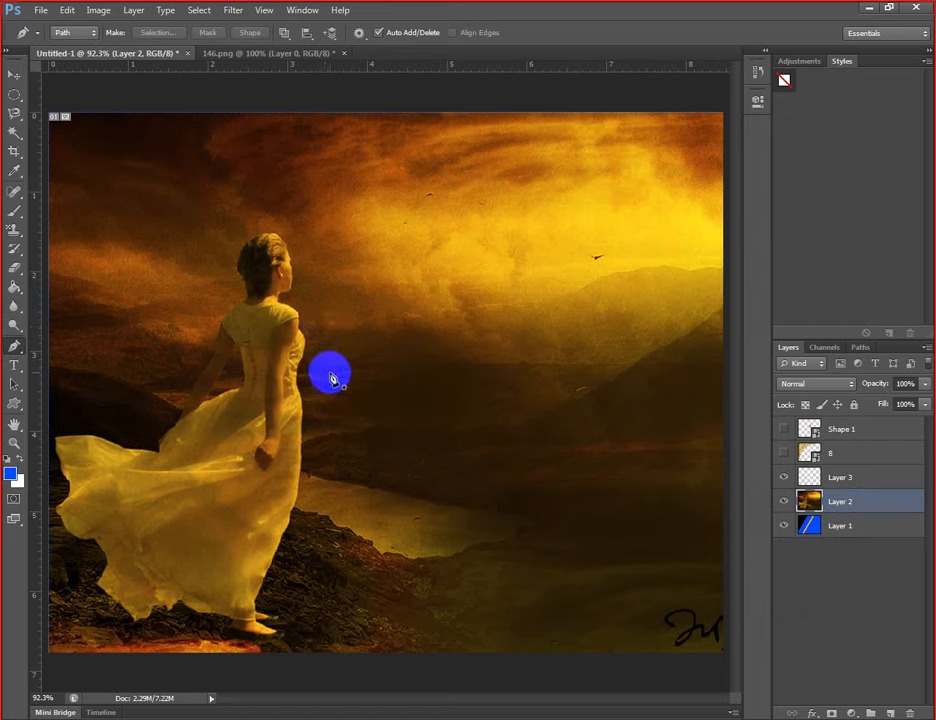
{"action": "left_click", "coordinate": [892, 712]}
{"action": "left_click", "coordinate": [783, 525]}
{"action": "left_click", "coordinate": [783, 549]}
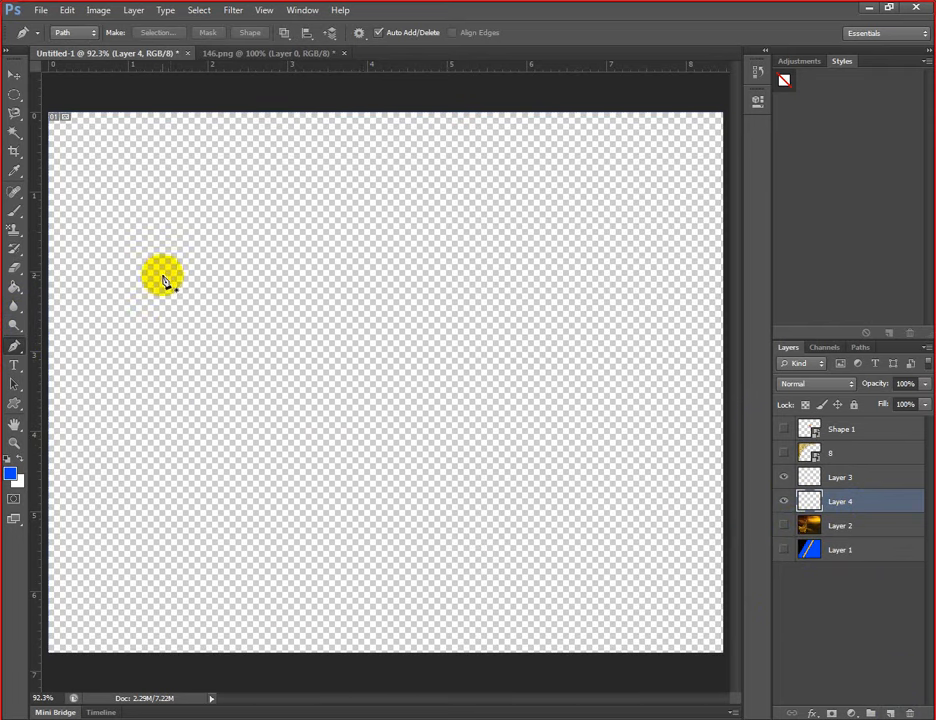
- Draw a closed, wavy, elongated path with curved segments across the upper middle of the canvas using the Pen tool
{"action": "left_click_drag", "start_coordinate": [171, 335], "coordinate": [298, 303]}
{"action": "left_click_drag", "start_coordinate": [525, 368], "coordinate": [624, 350]}
{"action": "left_click_drag", "start_coordinate": [645, 272], "coordinate": [668, 248]}
{"action": "left_click_drag", "start_coordinate": [505, 241], "coordinate": [390, 278]}
{"action": "left_click_drag", "start_coordinate": [292, 234], "coordinate": [220, 236]}
{"action": "left_click_drag", "start_coordinate": [148, 259], "coordinate": [98, 300]}
{"action": "left_click_drag", "start_coordinate": [170, 333], "coordinate": [197, 294]}
- Draw a second closed path below the wavy one, shaped like a wedge with a rounded upper-right end
{"action": "left_click_drag", "start_coordinate": [355, 380], "coordinate": [250, 444]}
{"action": "left_click_drag", "start_coordinate": [302, 480], "coordinate": [386, 541]}
{"action": "left_click_drag", "start_coordinate": [396, 475], "coordinate": [455, 418]}
{"action": "left_click_drag", "start_coordinate": [357, 382], "coordinate": [359, 381]}
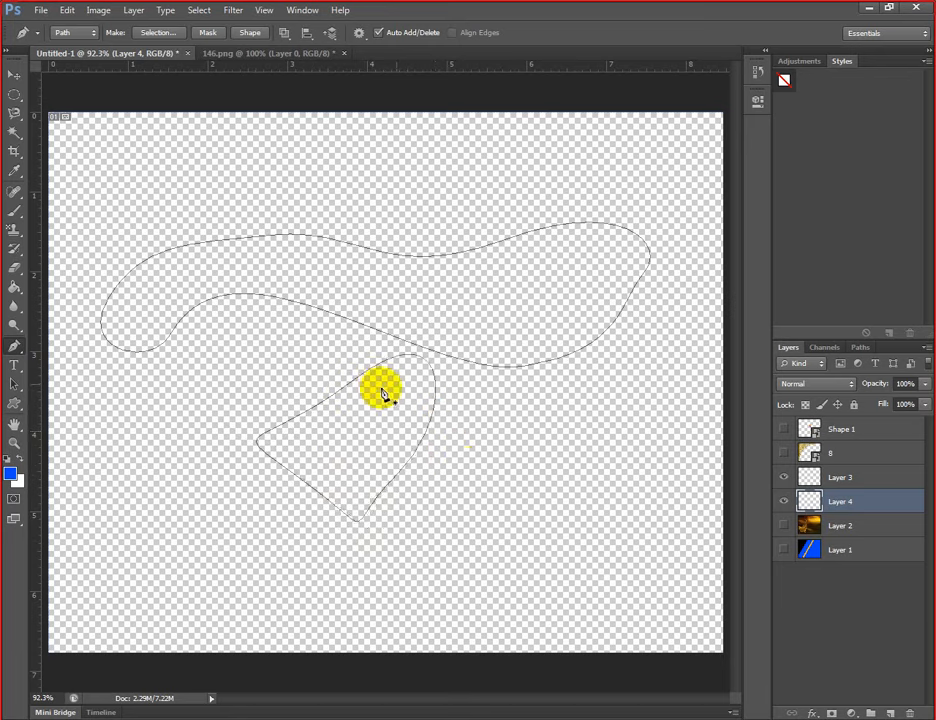
- Convert the work path into a new anti-aliased selection with 0 px feather and fill it with the blue foreground color on Layer 4
{"action": "left_click", "coordinate": [860, 347]}
{"action": "right_click", "coordinate": [815, 366]}
{"action": "left_click", "coordinate": [830, 416]}
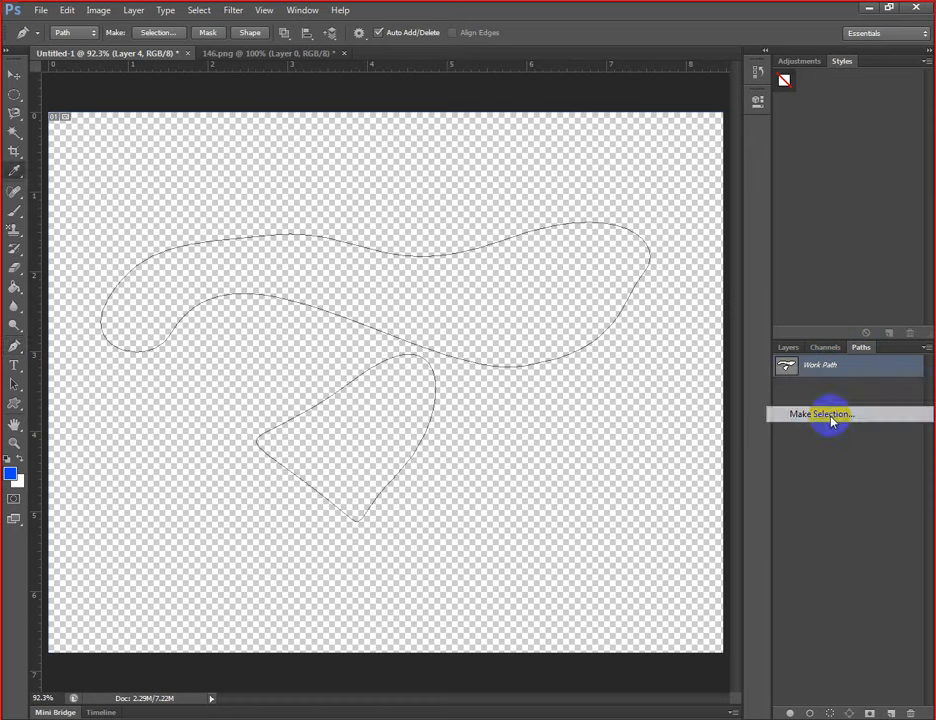
{"action": "left_click", "coordinate": [544, 217]}
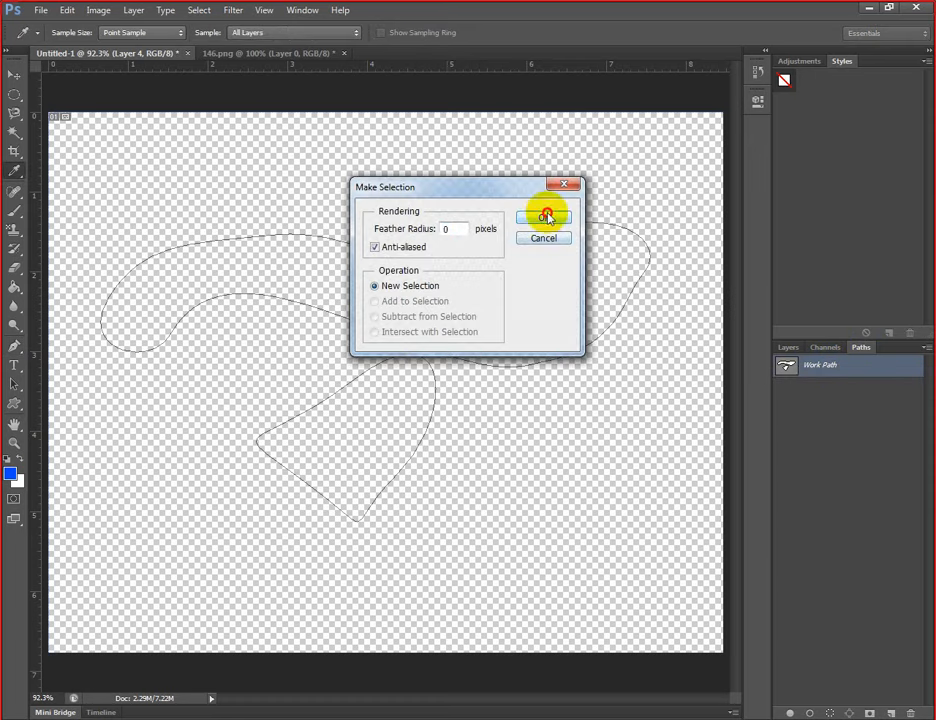
{"action": "left_click", "coordinate": [788, 347]}
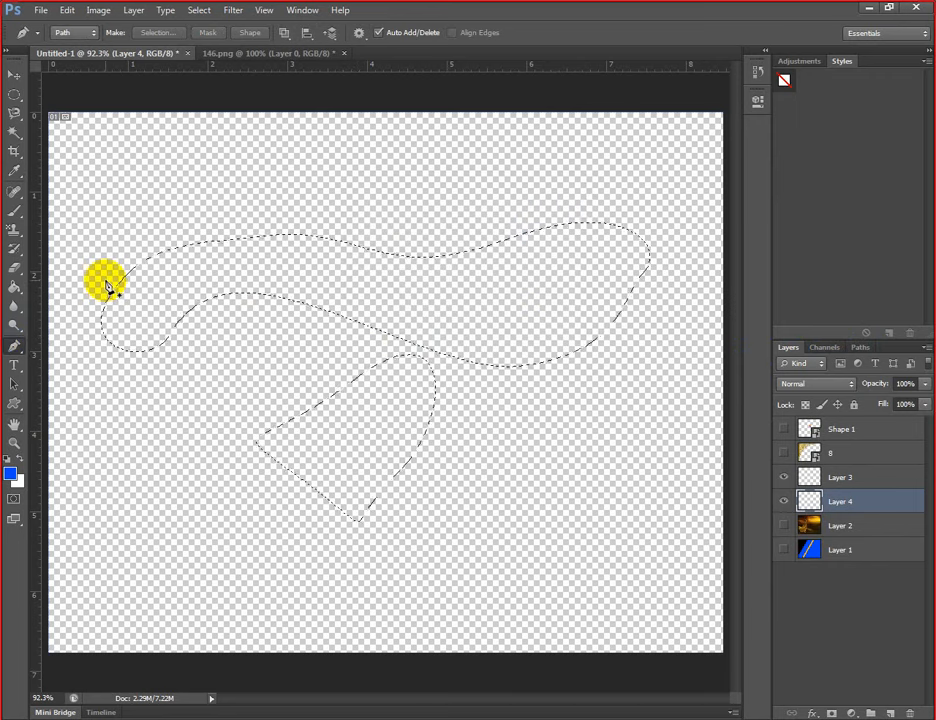
{"action": "key", "text": "alt+BackSpace"}
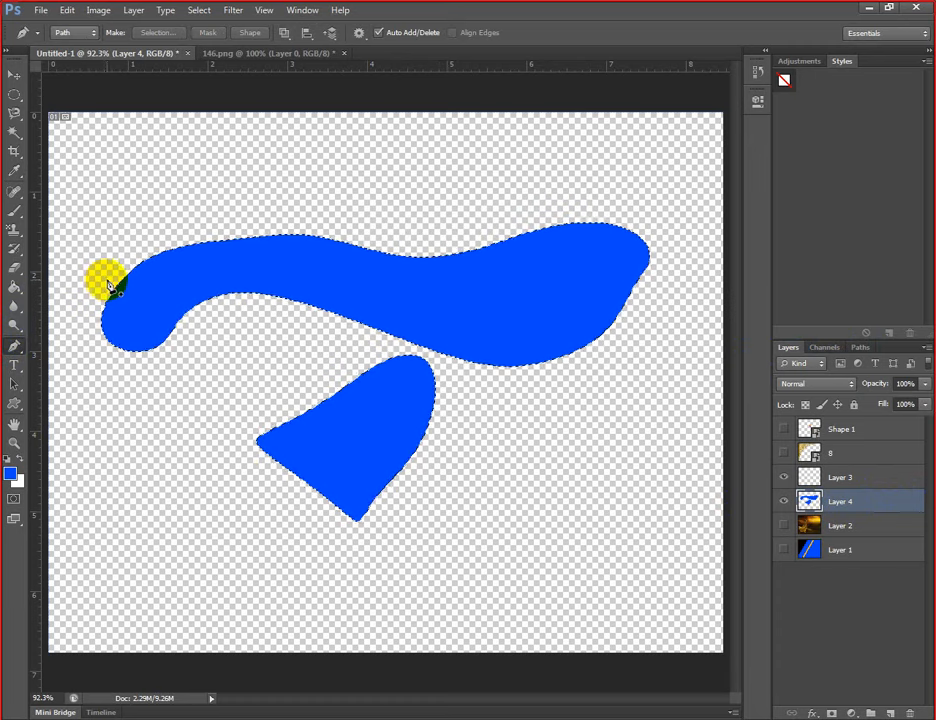
- Draw a closed diamond-shaped path with straight segments to the right of the blue wedge
{"action": "left_click", "coordinate": [541, 426]}
{"action": "left_click", "coordinate": [474, 502]}
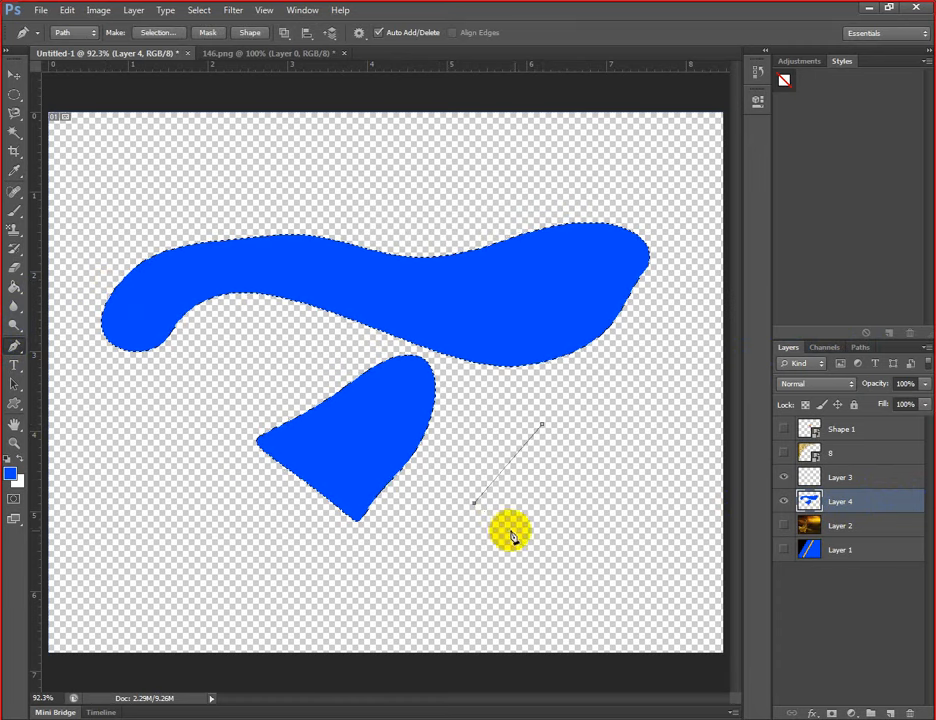
{"action": "left_click", "coordinate": [533, 551]}
{"action": "left_click", "coordinate": [588, 480]}
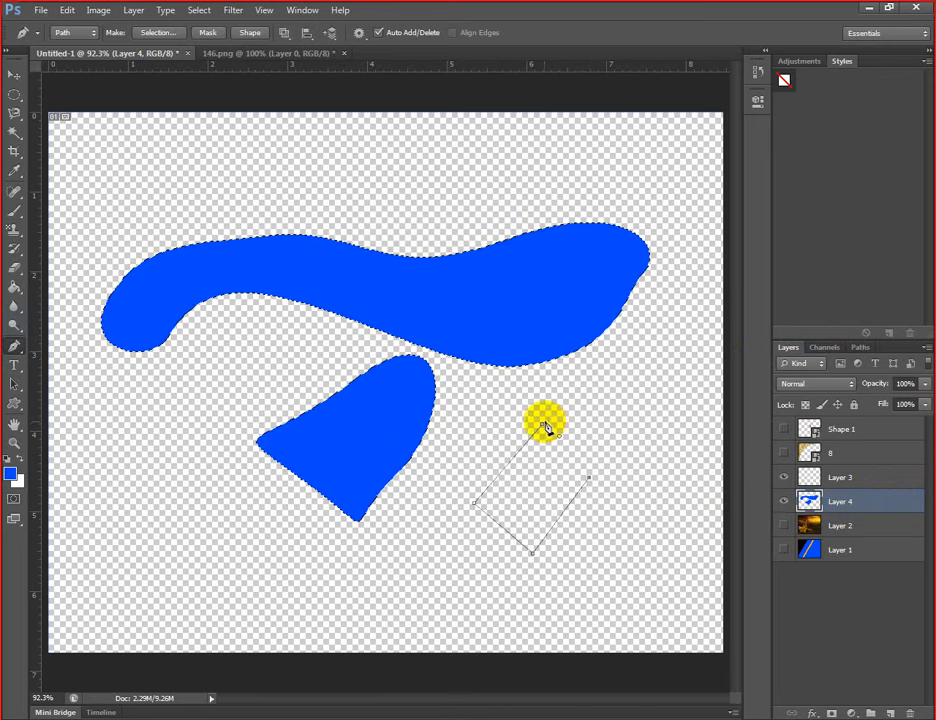
{"action": "left_click", "coordinate": [543, 427]}
- Make a new selection from the diamond path with 0 px feather and fill it with the blue foreground color
{"action": "left_click", "coordinate": [860, 347]}
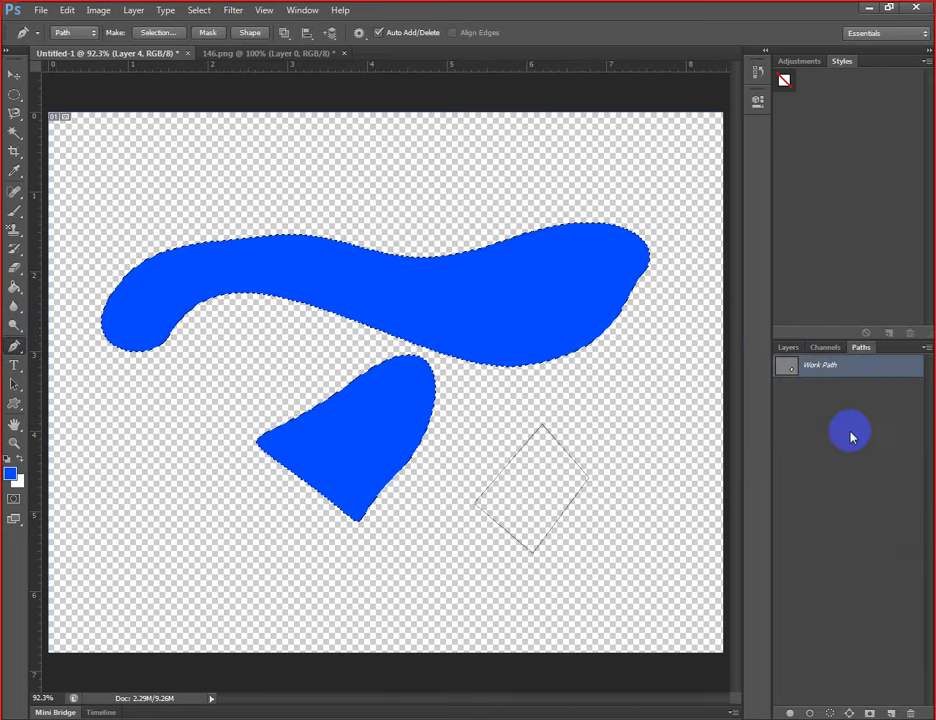
{"action": "right_click", "coordinate": [845, 368]}
{"action": "left_click", "coordinate": [760, 415]}
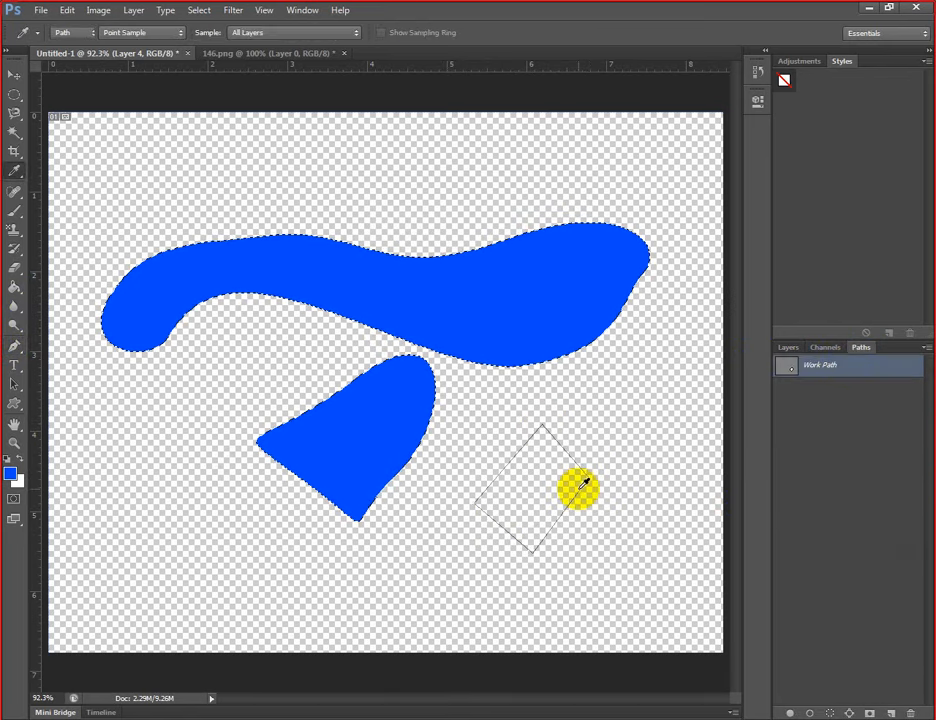
{"action": "left_click", "coordinate": [524, 218]}
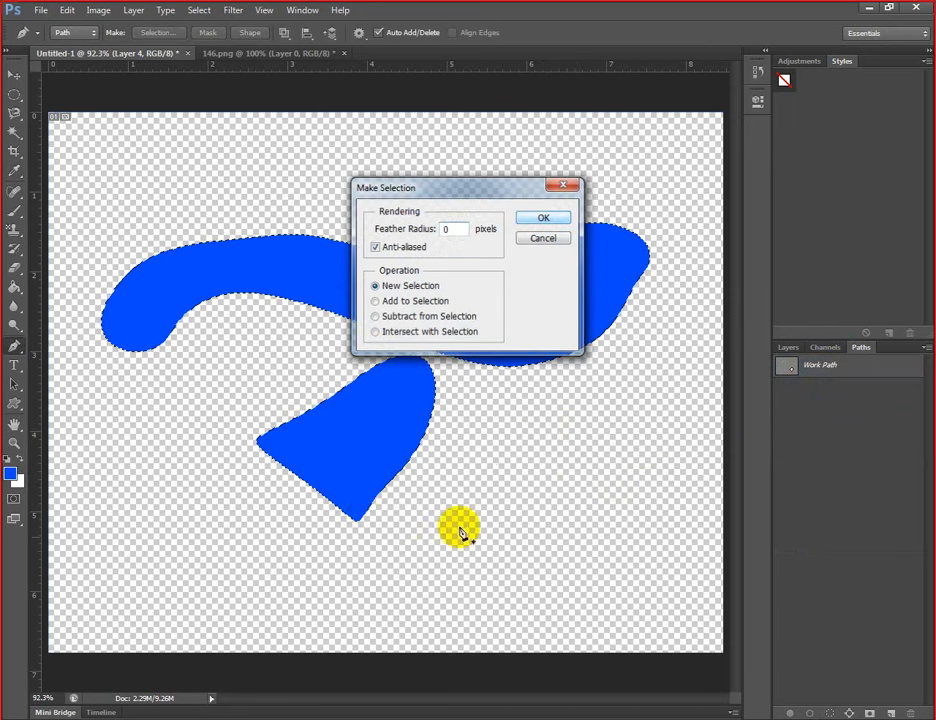
{"action": "key", "text": "alt+BackSpace"}
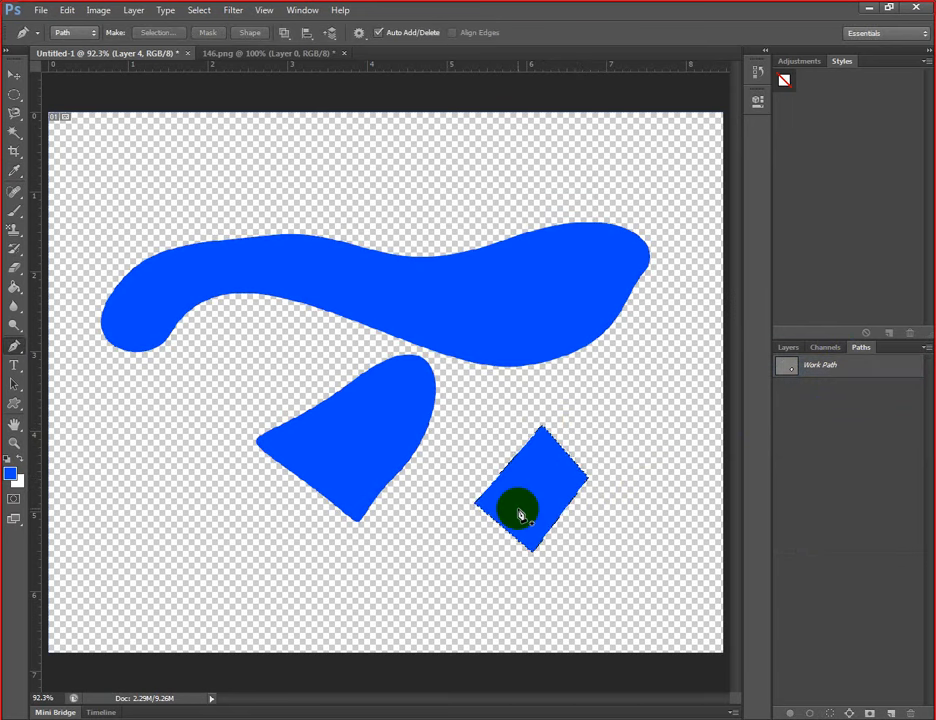
{"action": "left_click", "coordinate": [789, 347]}
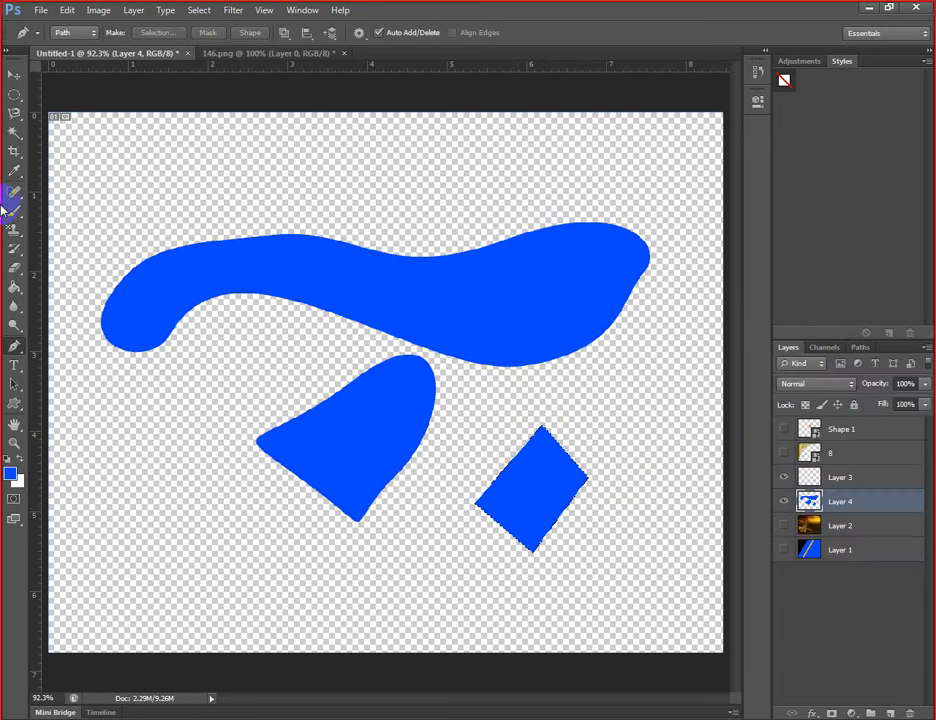
- Draw a closed wavy path above the blue shapes with the Freeform Pen tool, and delete Layer 4
{"action": "right_click", "coordinate": [14, 346]}
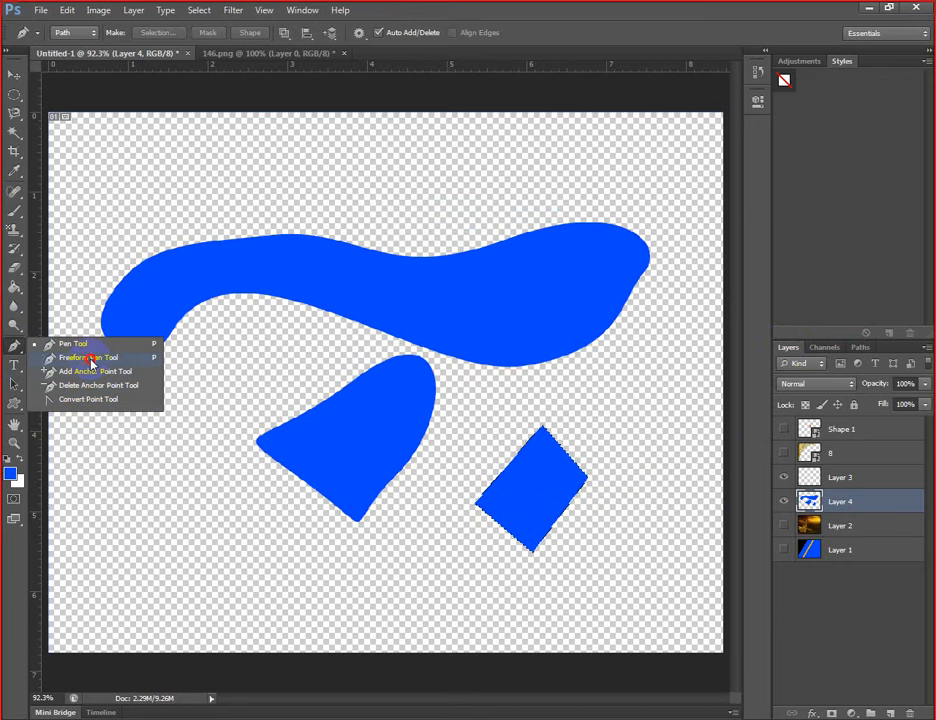
{"action": "left_click", "coordinate": [90, 358]}
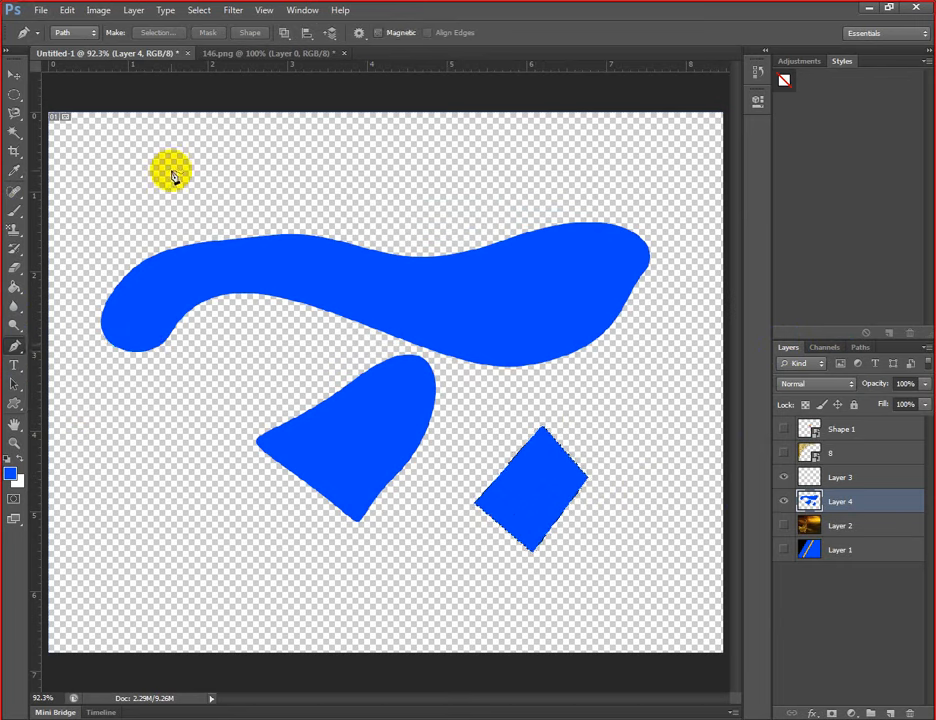
{"action": "mouse_move", "coordinate": [203, 150]}
{"action": "left_mouse_down"}
{"action": "mouse_move", "coordinate": [424, 182]}
{"action": "mouse_move", "coordinate": [455, 150]}
{"action": "mouse_move", "coordinate": [604, 184]}
{"action": "mouse_move", "coordinate": [356, 236]}
{"action": "mouse_move", "coordinate": [226, 199]}
{"action": "mouse_move", "coordinate": [198, 150]}
{"action": "left_mouse_up"}
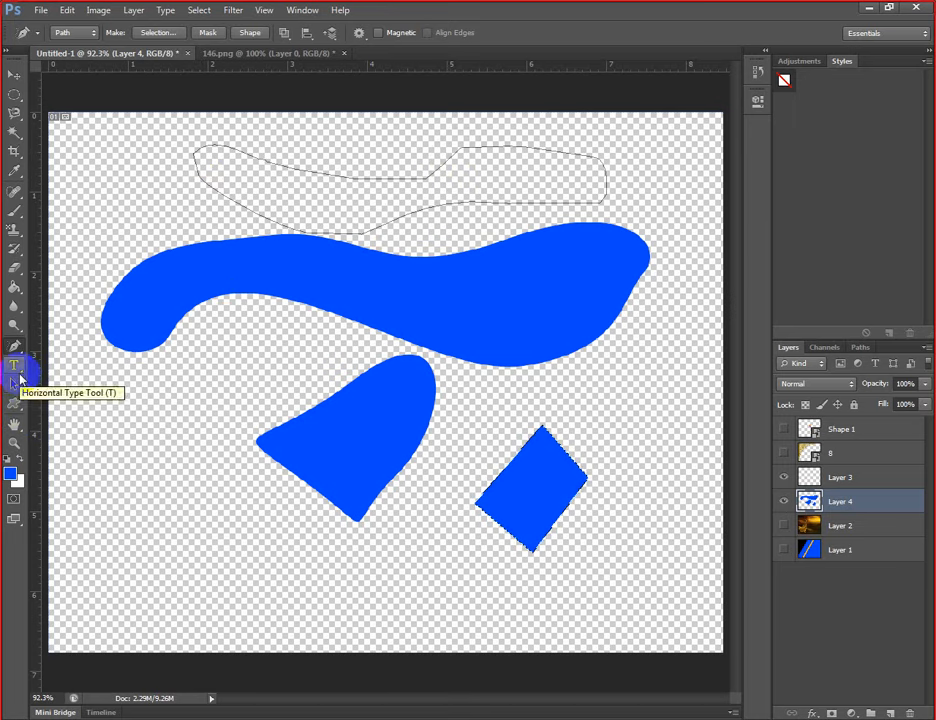
{"action": "key", "text": "Delete"}
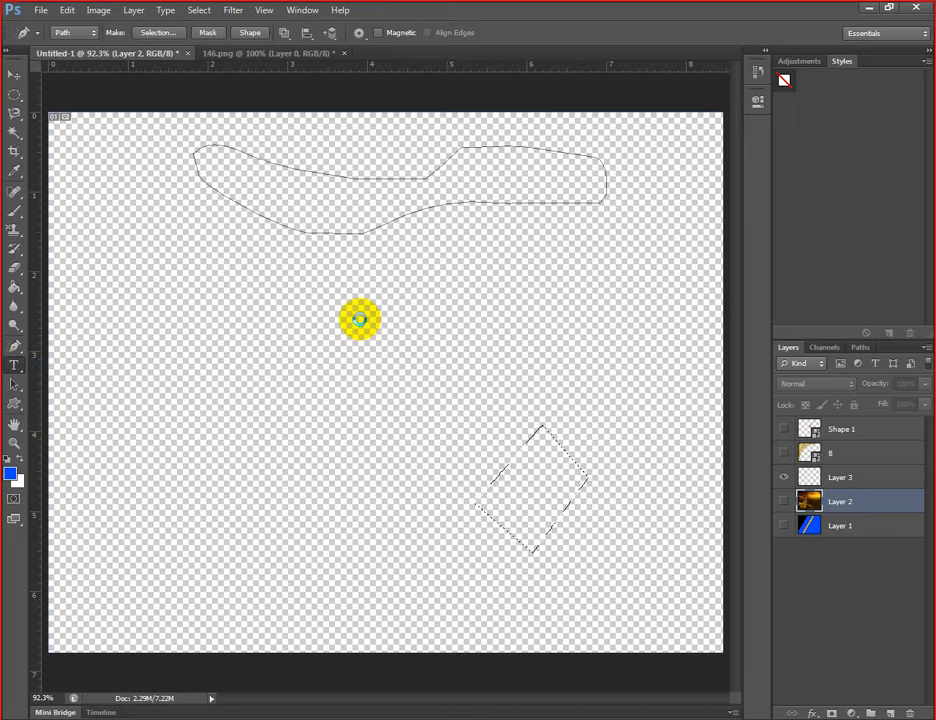
- Add the horizontal text "DESIGNING" below the freeform path, correcting the surplus letters
{"action": "key", "text": "t"}
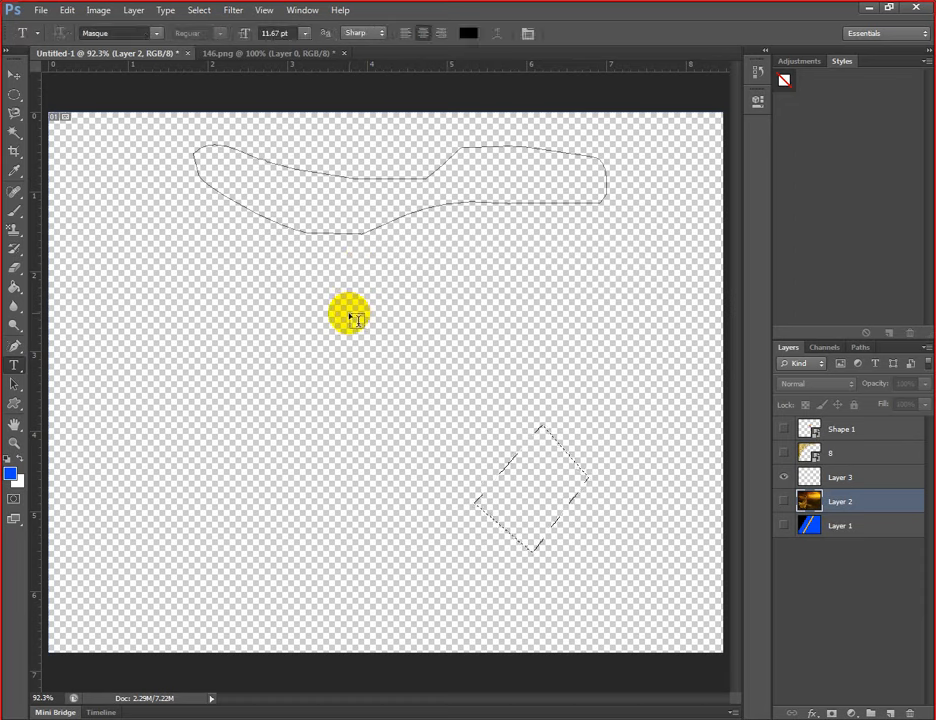
{"action": "left_click", "coordinate": [351, 313]}
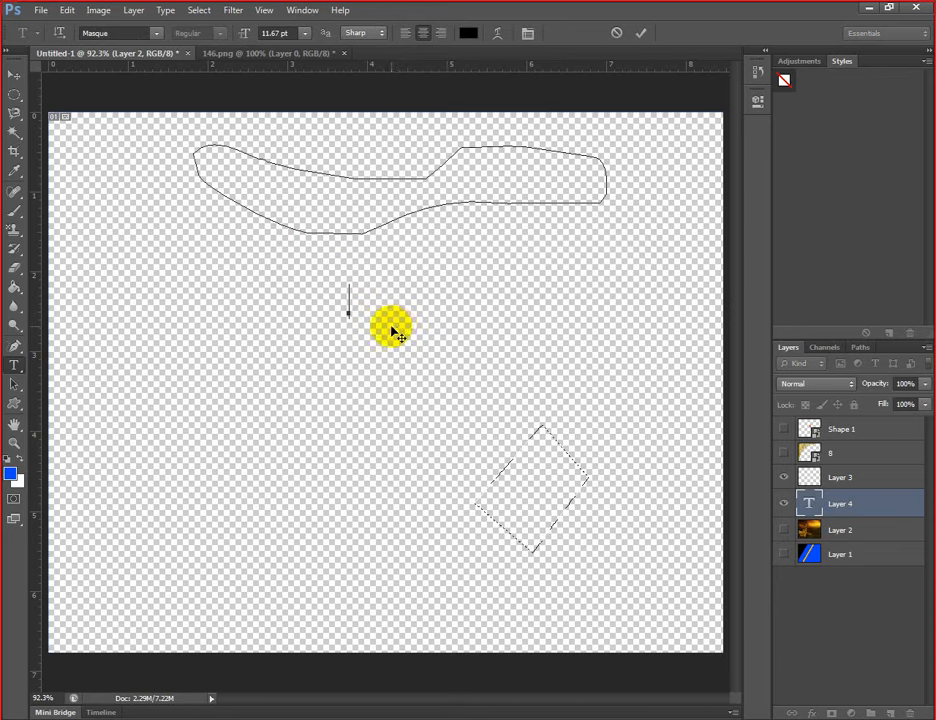
{"action": "type", "text": "DESIGNI"}
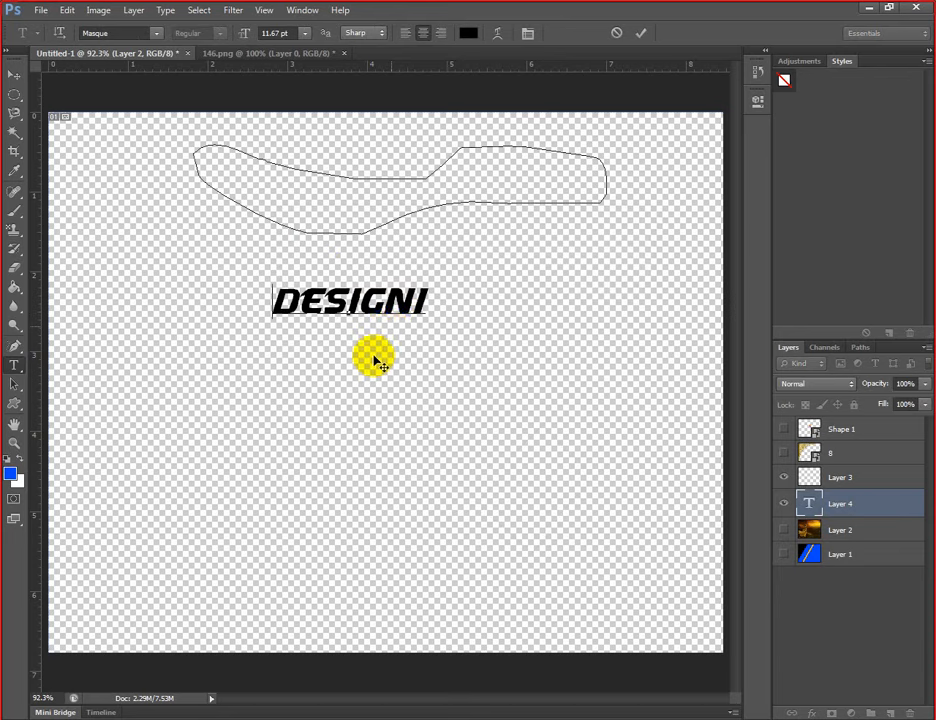
{"action": "left_click_drag", "start_coordinate": [370, 348], "coordinate": [432, 309]}
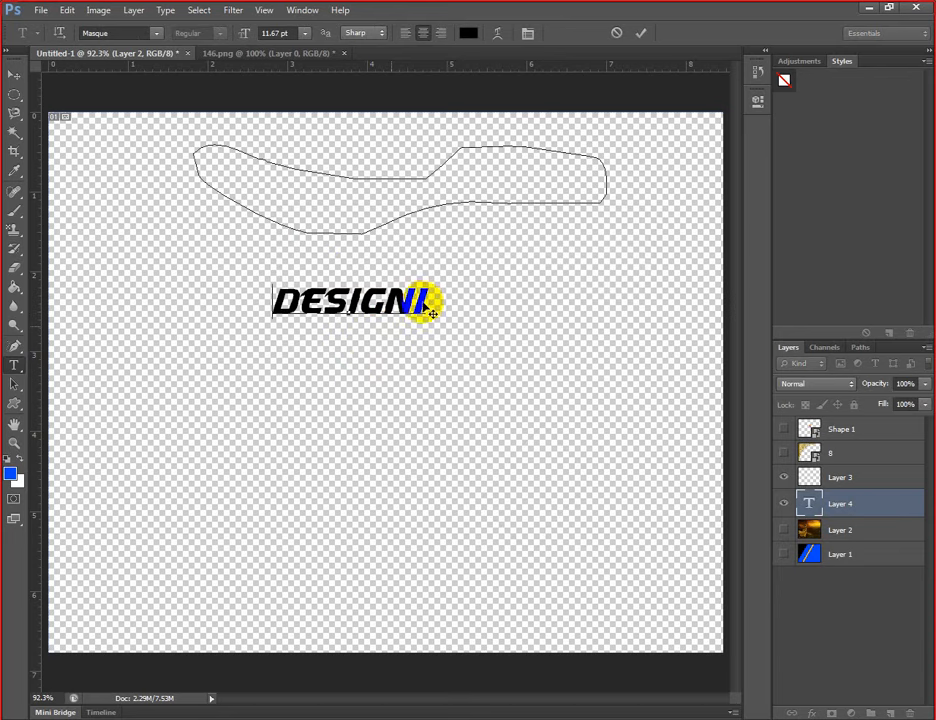
{"action": "type", "text": "INGN"}
{"action": "left_click_drag", "start_coordinate": [440, 303], "coordinate": [470, 299]}
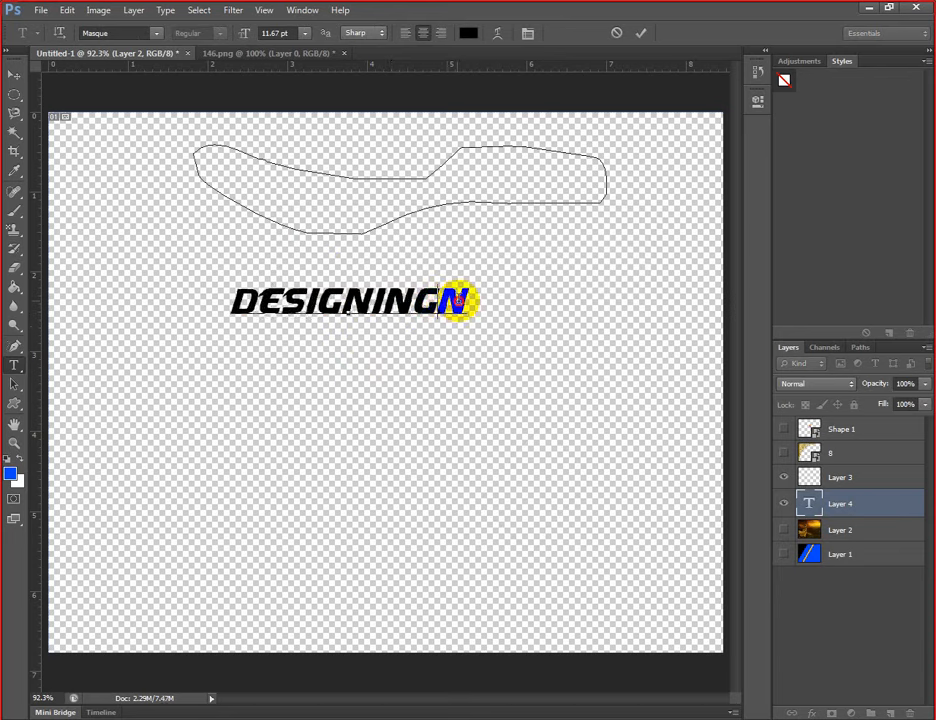
{"action": "key", "text": "BackSpace"}
{"action": "key", "text": "shift+Left"}
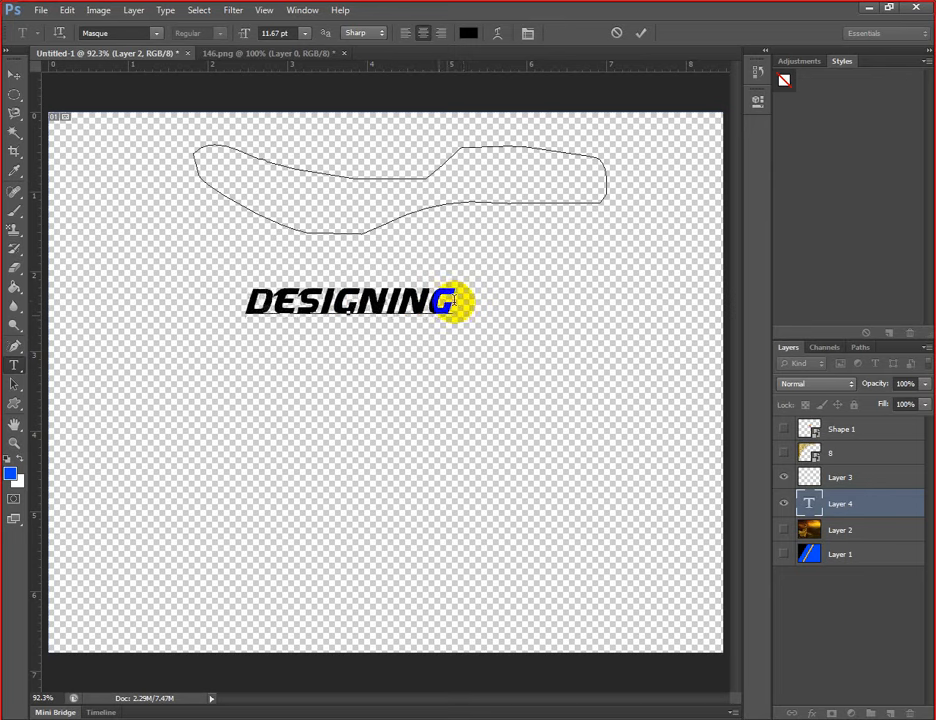
- Select the whole word DESIGNING and set its font size to 24 pt
{"action": "left_click_drag", "start_coordinate": [262, 300], "coordinate": [243, 297]}
{"action": "double_click", "coordinate": [240, 297]}
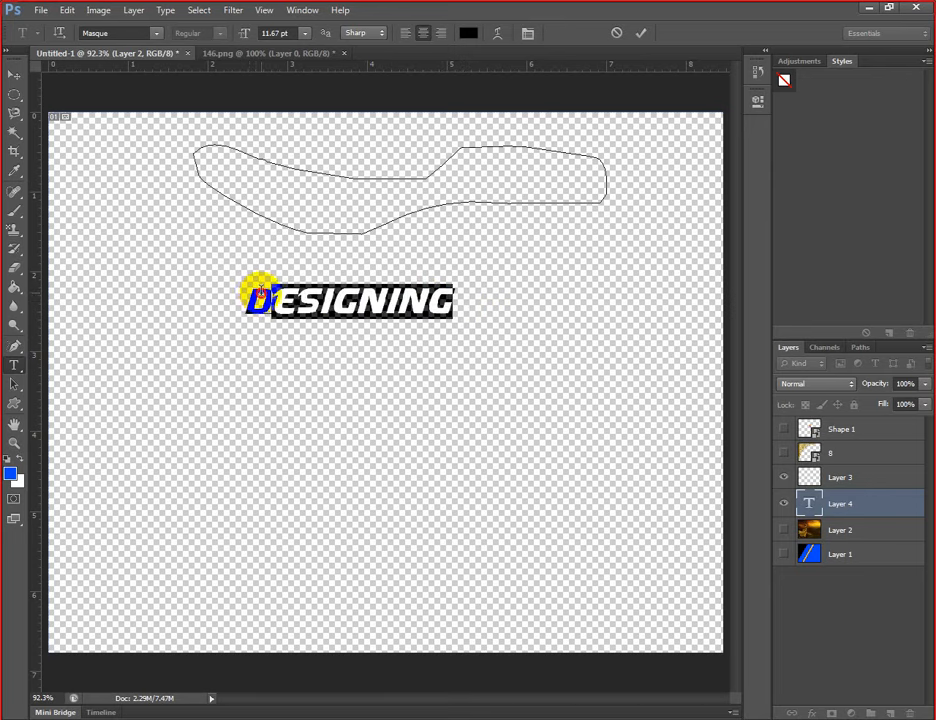
{"action": "left_click", "coordinate": [306, 36]}
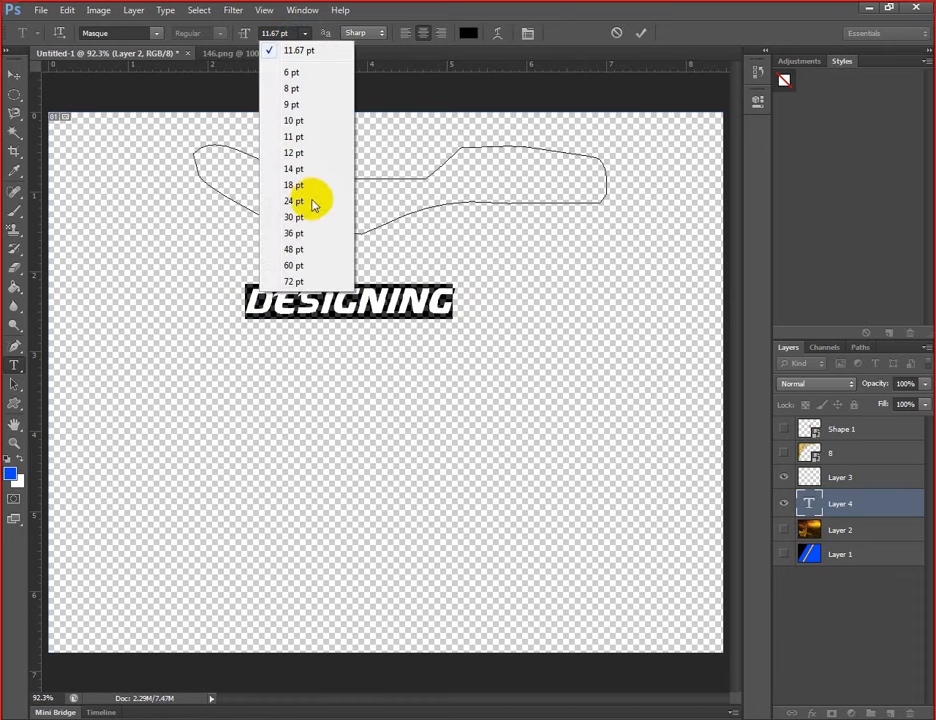
{"action": "left_click", "coordinate": [311, 203]}
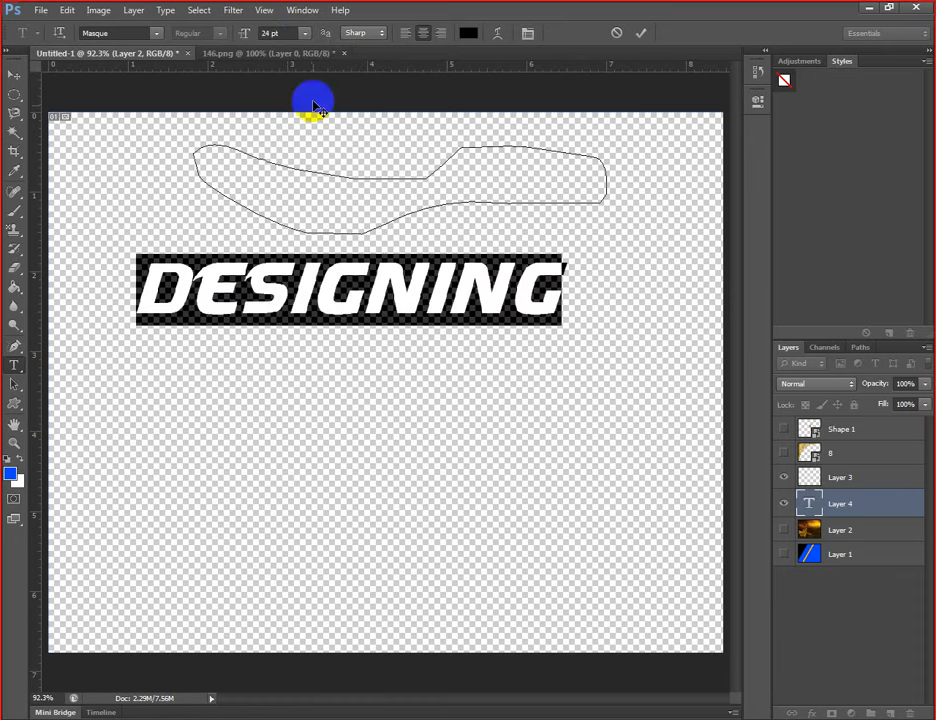
- Try Smooth anti-aliasing on the DESIGNING text and return it to Sharp, keeping the text center-aligned
{"action": "left_click", "coordinate": [381, 36]}
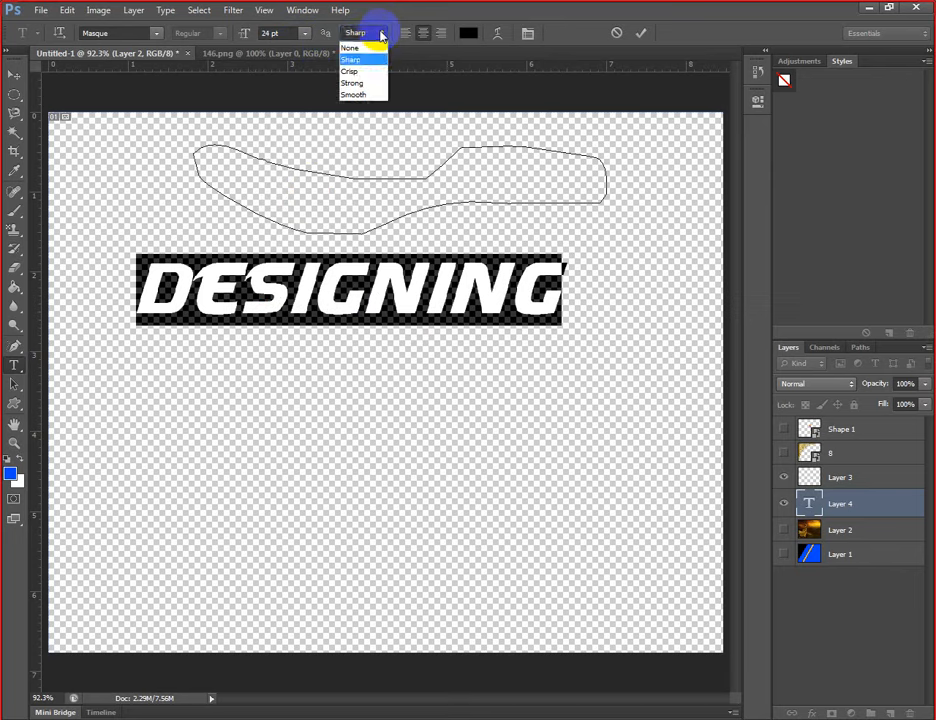
{"action": "left_click", "coordinate": [370, 95]}
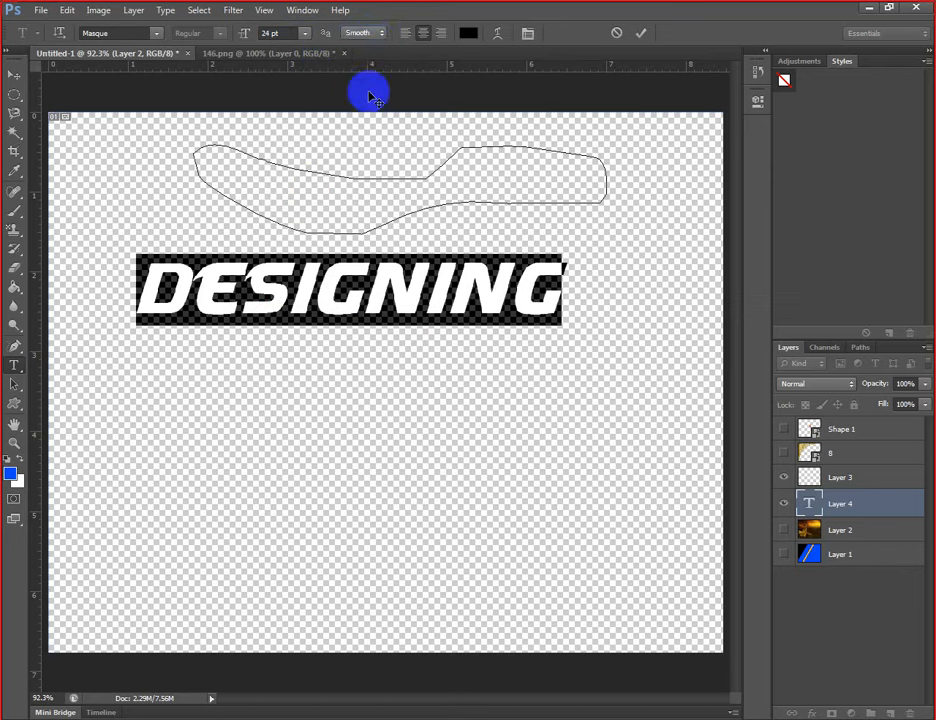
{"action": "left_click", "coordinate": [381, 33]}
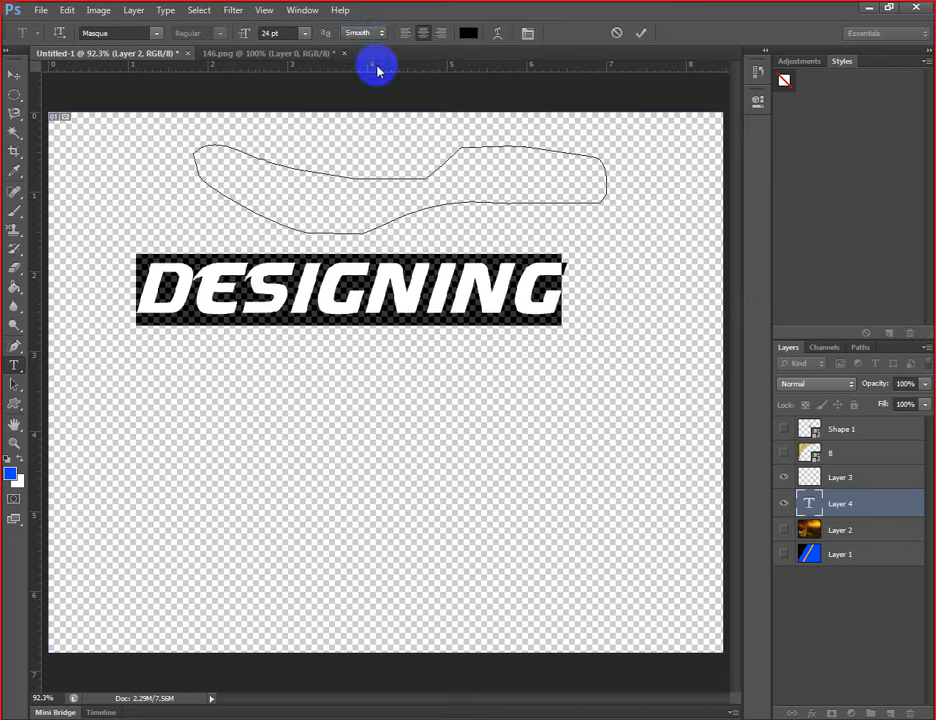
{"action": "left_click", "coordinate": [378, 36]}
{"action": "left_click", "coordinate": [351, 59]}
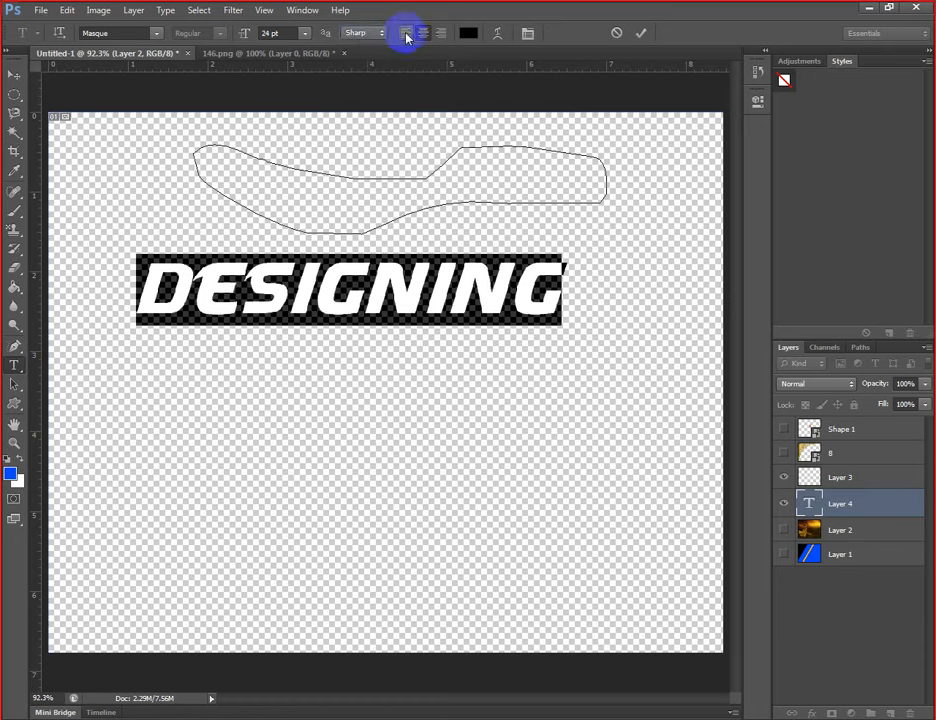
{"action": "left_click", "coordinate": [420, 34]}
{"action": "left_click", "coordinate": [435, 37]}
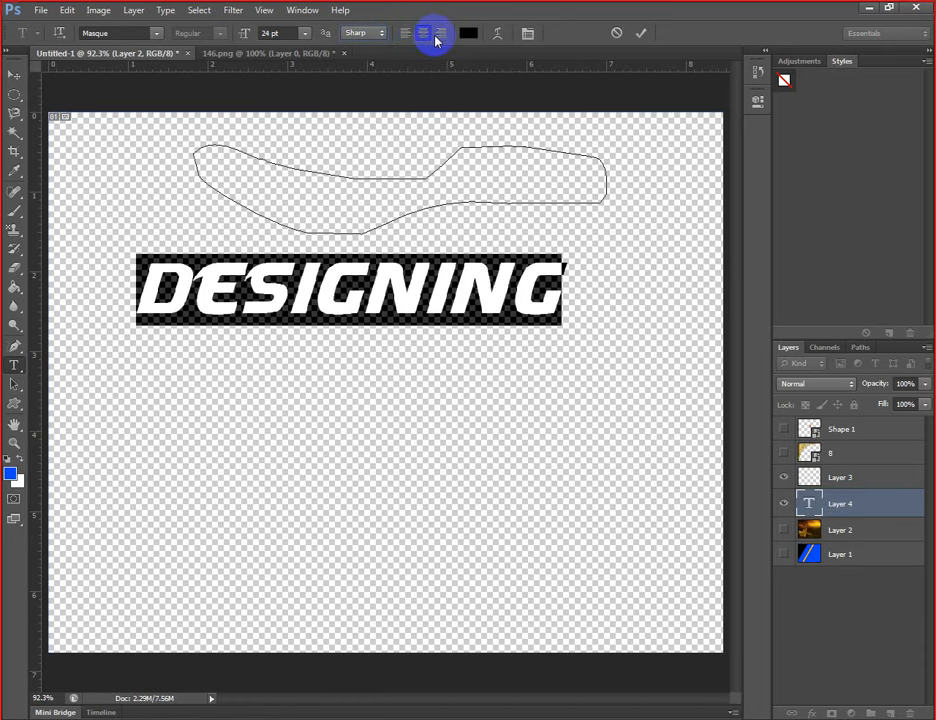
- Try the Sharp font on the selected text, and settle on the Texas Tango BOLD PERSONAL USE font
{"action": "left_click", "coordinate": [163, 36]}
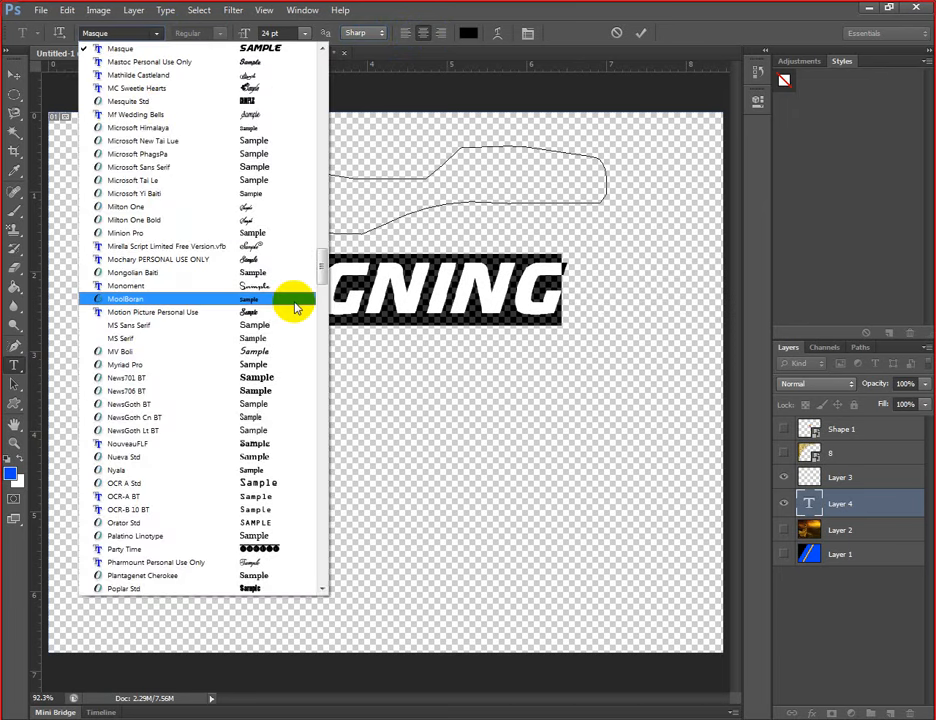
{"action": "left_click_drag", "start_coordinate": [320, 268], "coordinate": [320, 328]}
{"action": "left_click", "coordinate": [281, 309]}
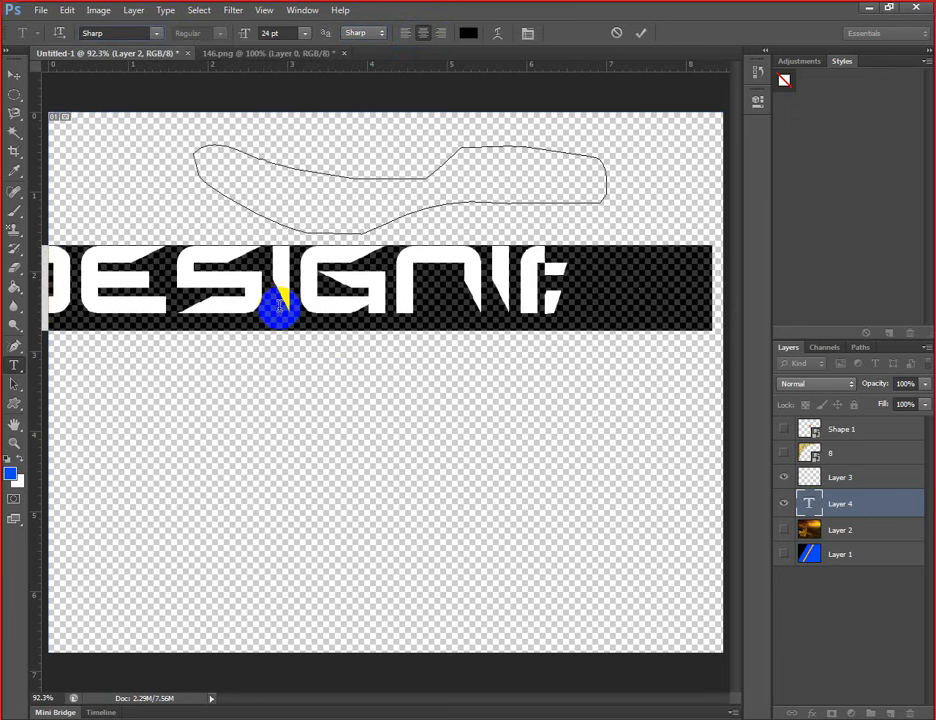
{"action": "left_click", "coordinate": [161, 35]}
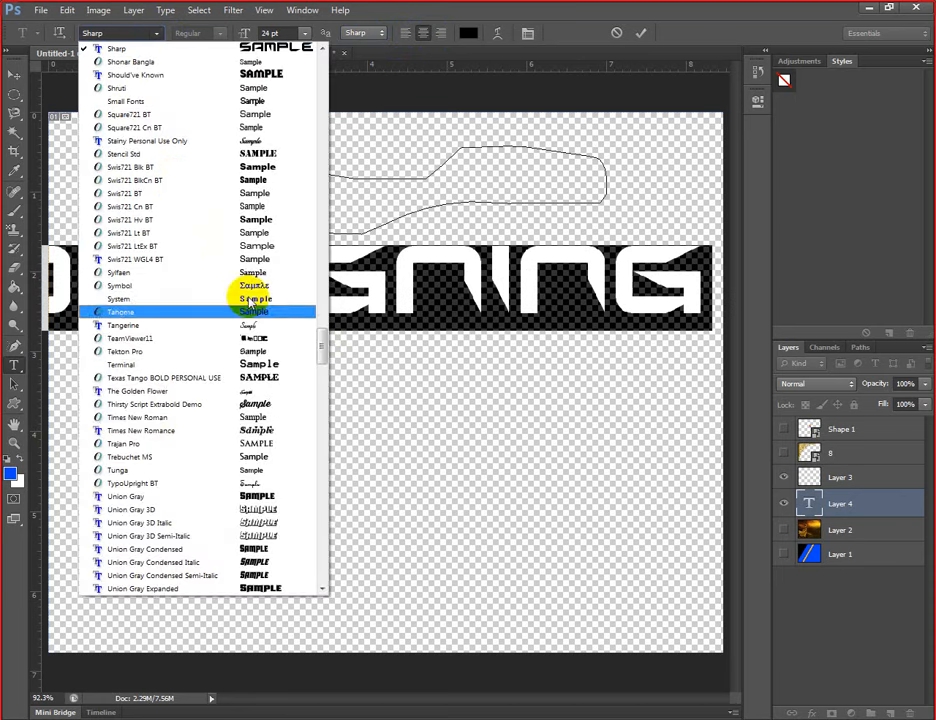
{"action": "left_click", "coordinate": [264, 378]}
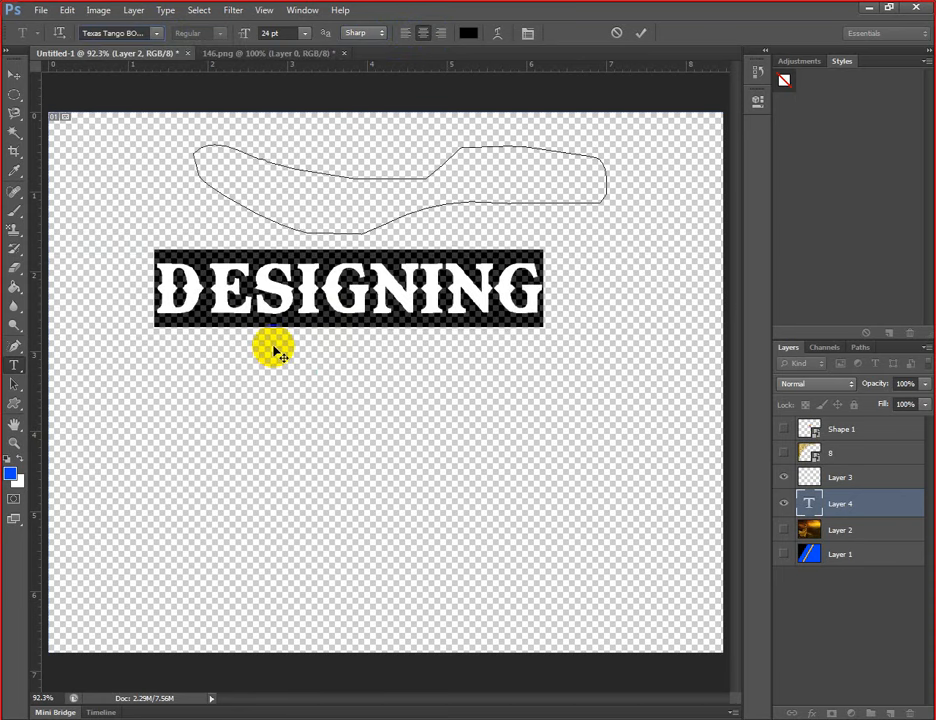
- Set the DESIGNING text color to pure red (ff0000)
{"action": "left_click", "coordinate": [468, 33]}
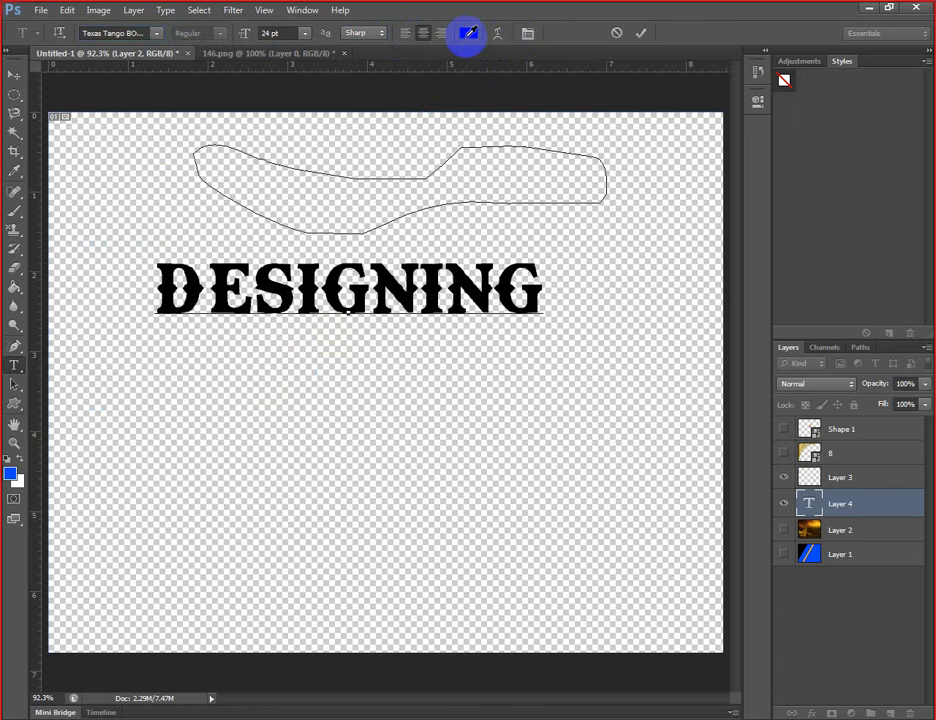
{"action": "left_click_drag", "start_coordinate": [646, 309], "coordinate": [762, 265]}
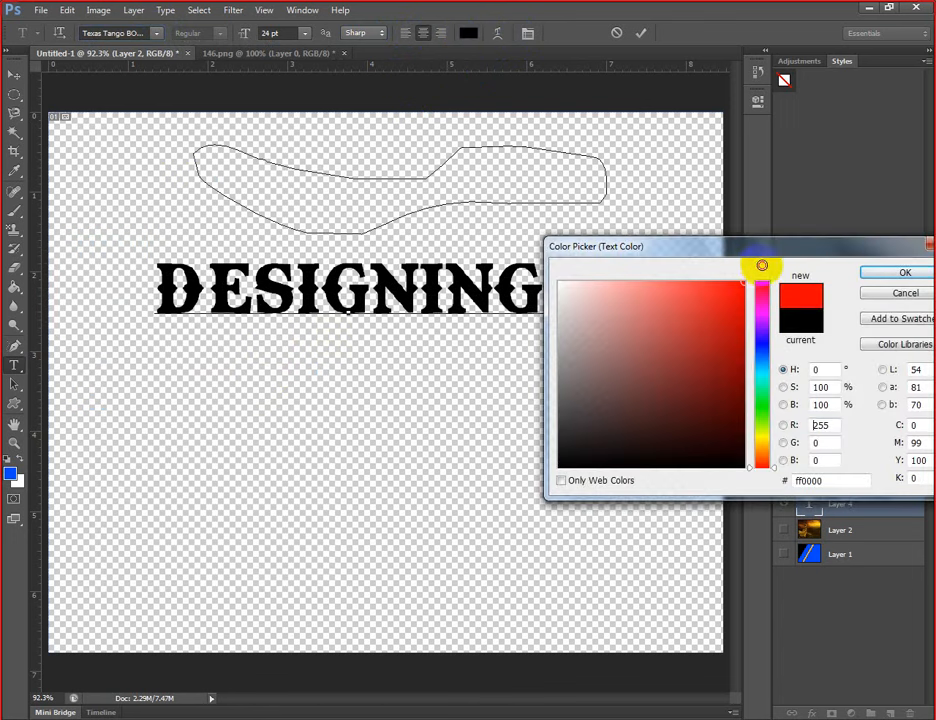
{"action": "left_click", "coordinate": [891, 272]}
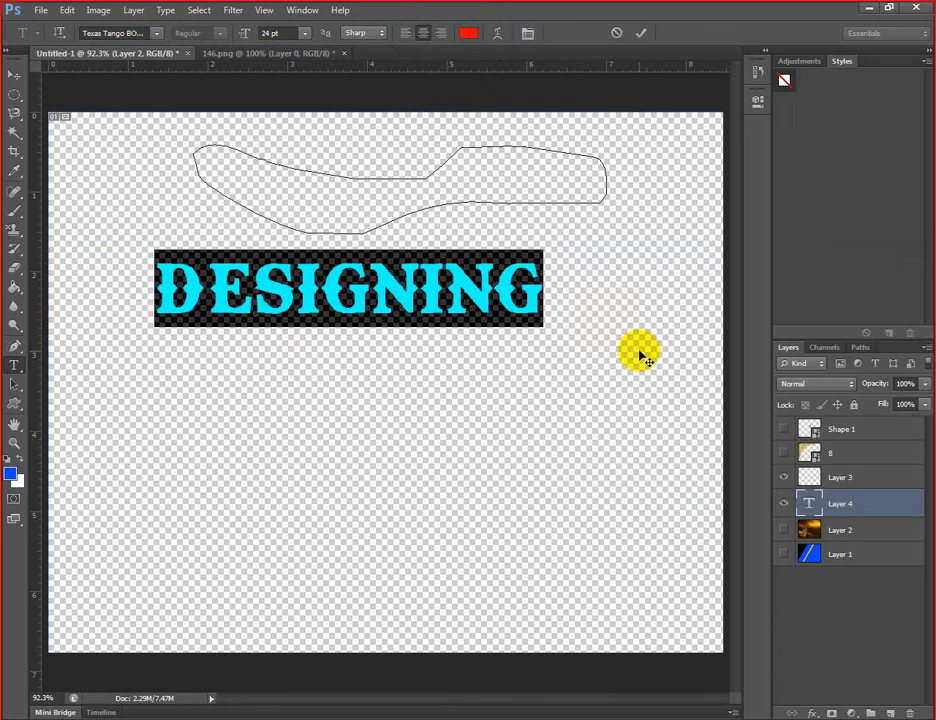
- Preview text warping on DESIGNING with the Arc style at +50% bend and the Flag style at +23% bend
{"action": "left_click", "coordinate": [495, 38]}
{"action": "left_click_drag", "start_coordinate": [487, 182], "coordinate": [756, 284]}
{"action": "left_click", "coordinate": [761, 310]}
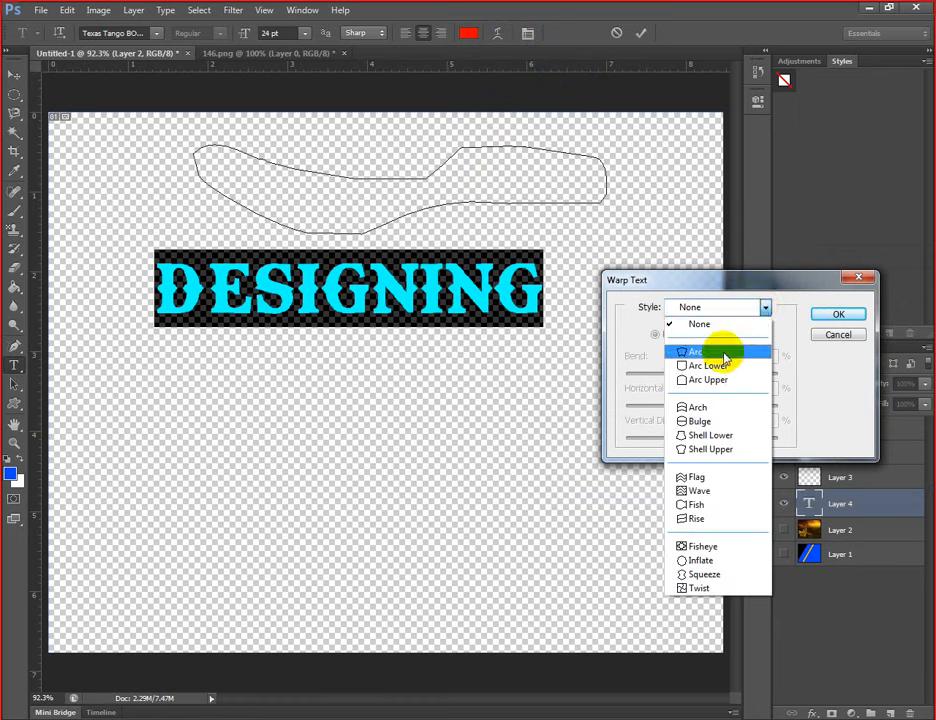
{"action": "left_click", "coordinate": [723, 354]}
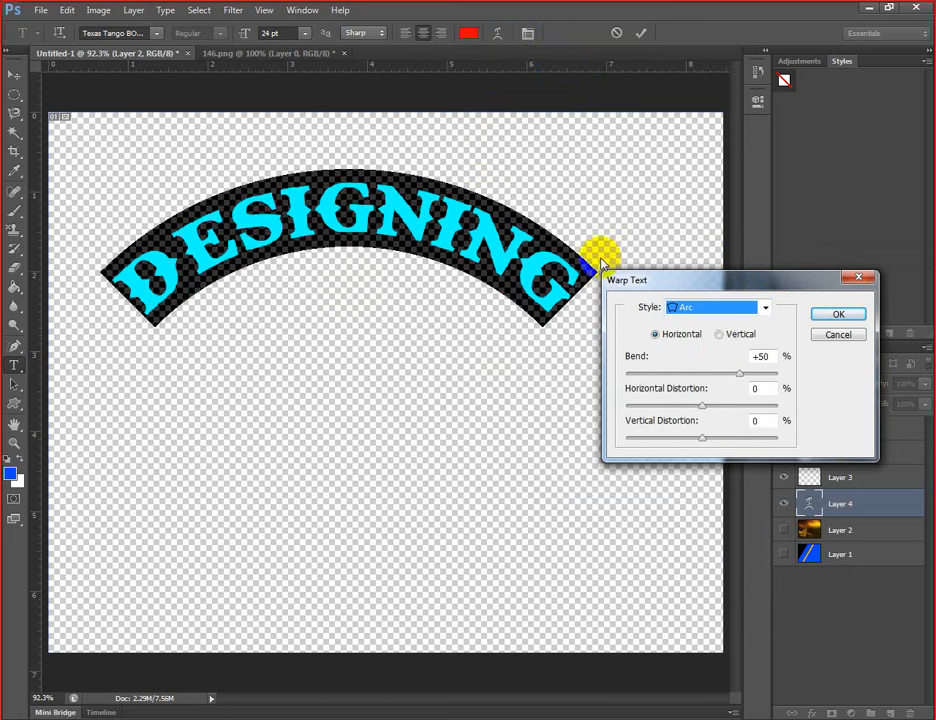
{"action": "left_click", "coordinate": [768, 312]}
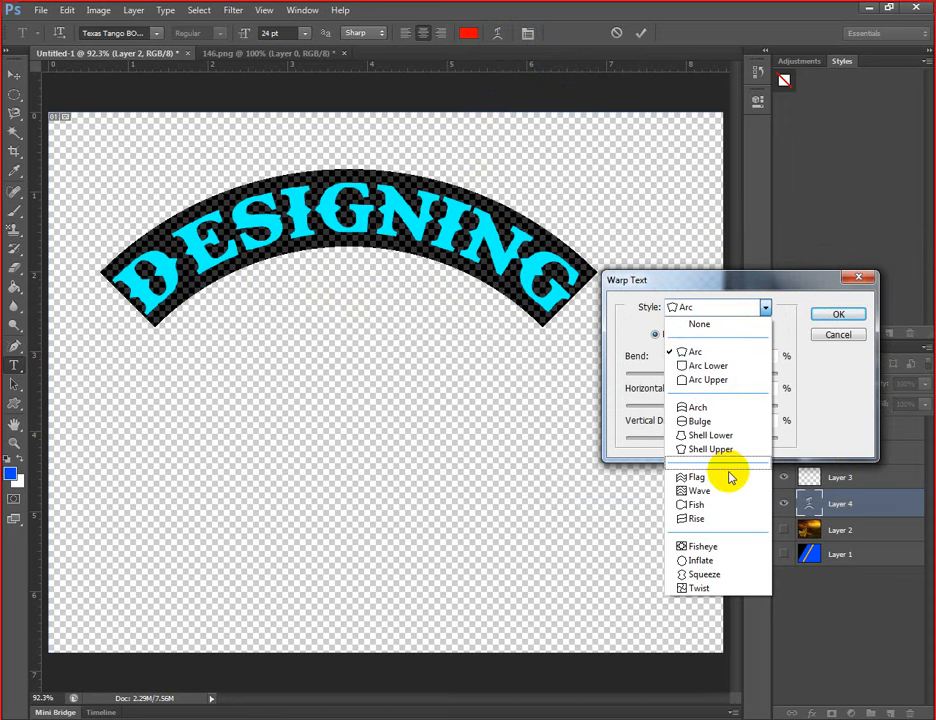
{"action": "left_click", "coordinate": [673, 478]}
{"action": "left_click_drag", "start_coordinate": [745, 376], "coordinate": [717, 372]}
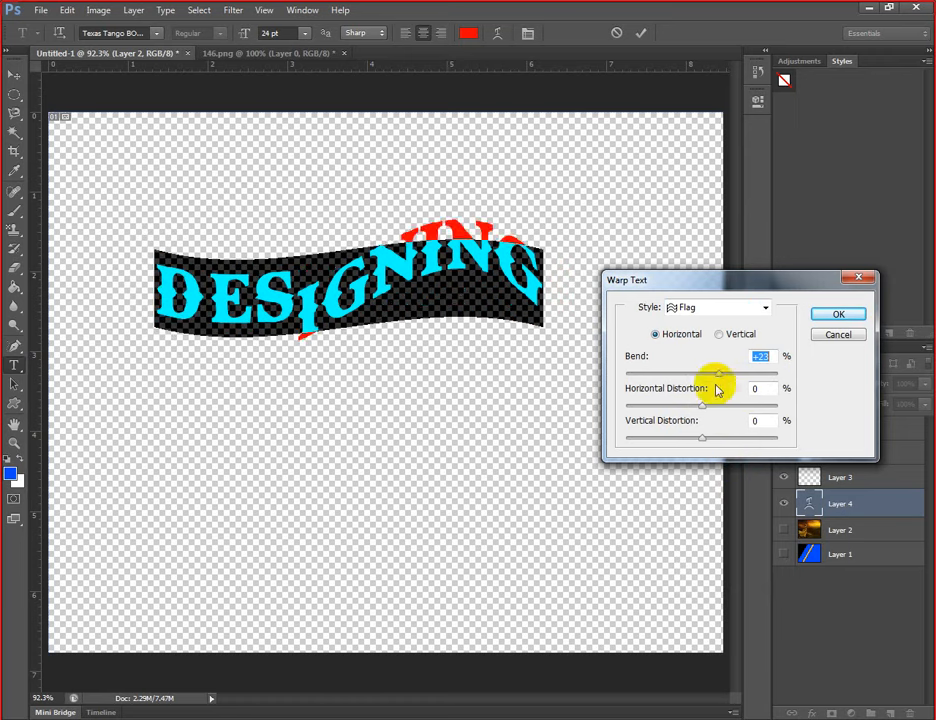
- Try the Fish warp style on the text with a -33% horizontal bend, and discard the warp
{"action": "left_click", "coordinate": [720, 309]}
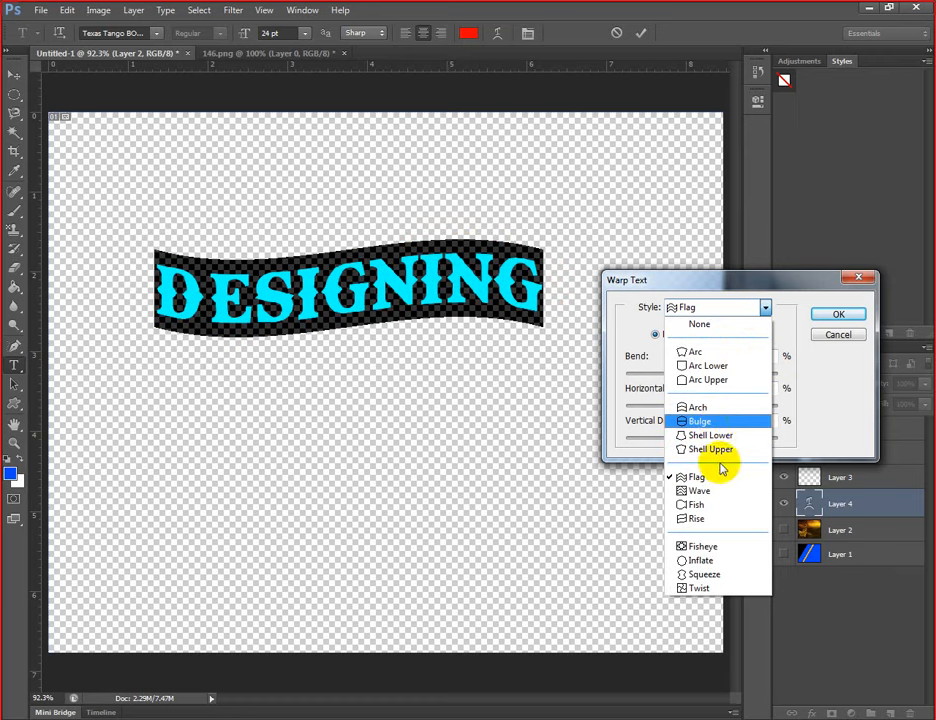
{"action": "left_click", "coordinate": [711, 504]}
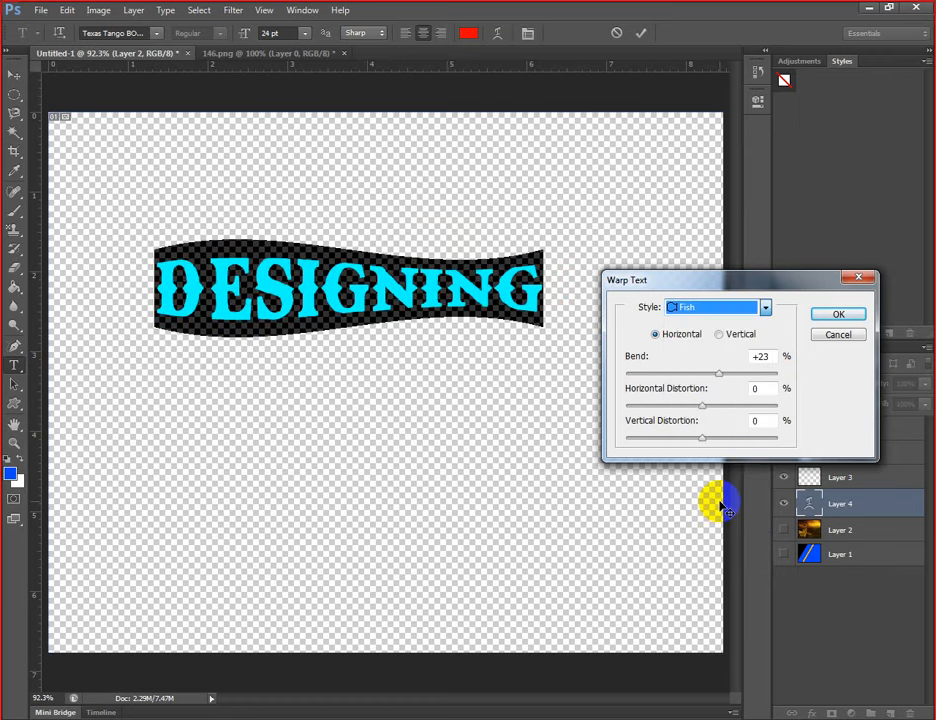
{"action": "left_click", "coordinate": [720, 372]}
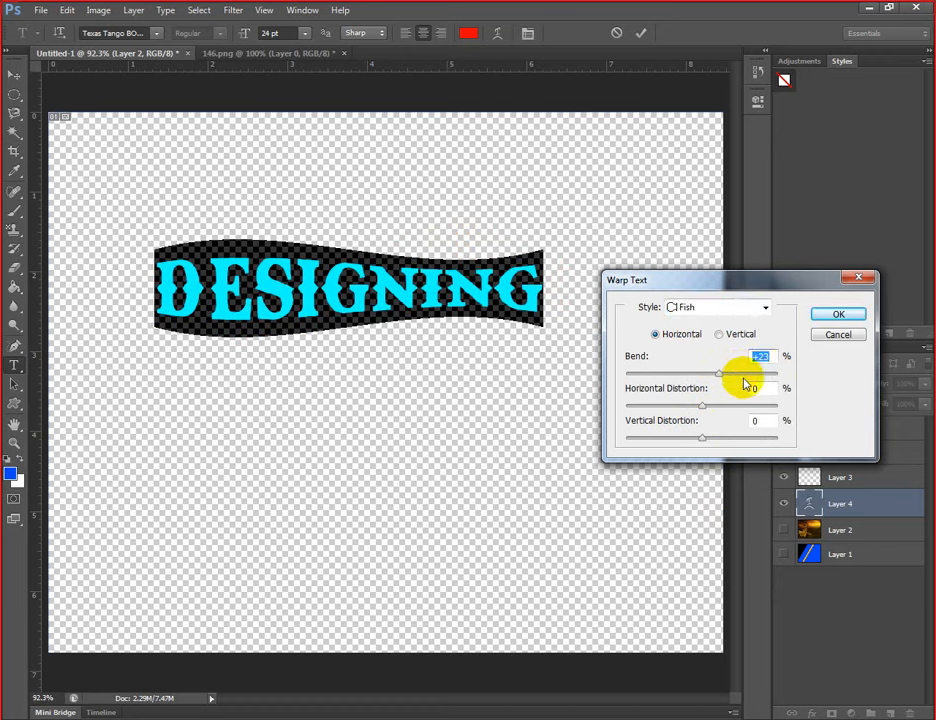
{"action": "left_click_drag", "start_coordinate": [720, 376], "coordinate": [677, 368]}
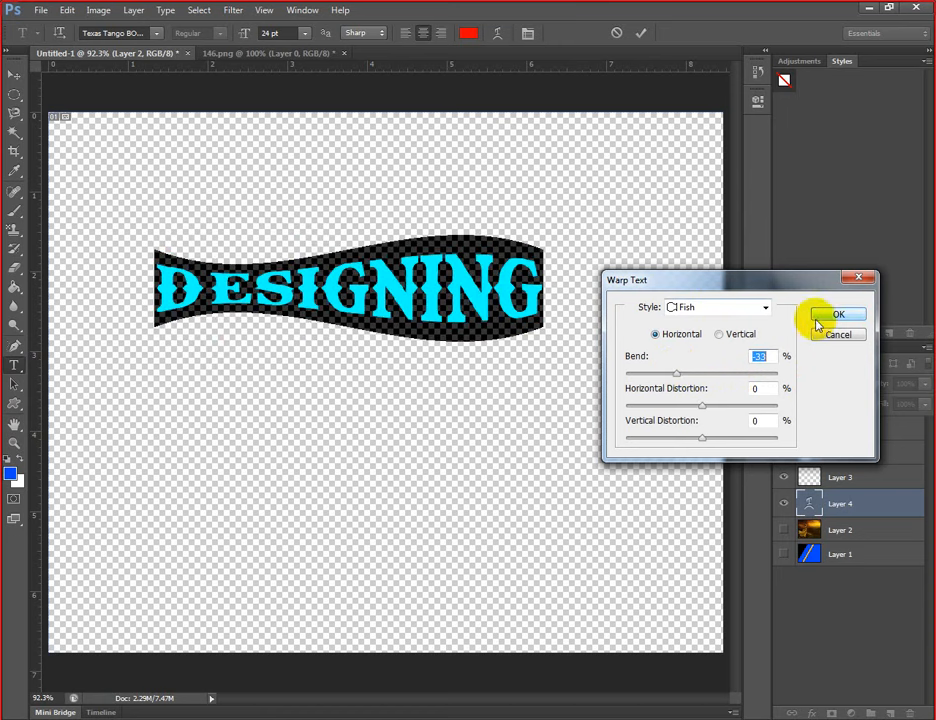
{"action": "left_click", "coordinate": [838, 336]}
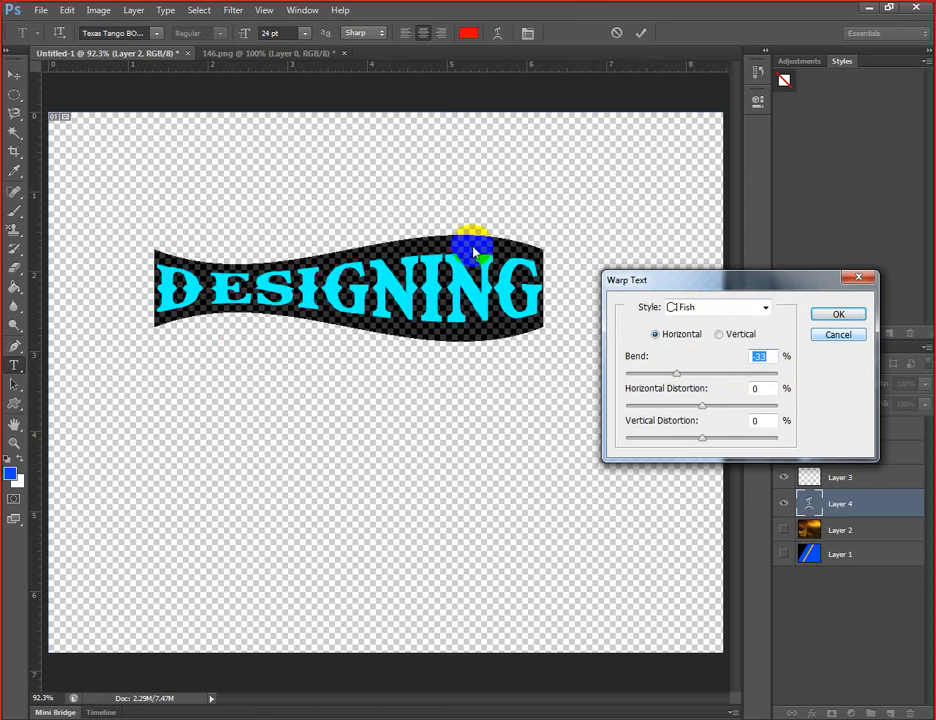
- Try tracking values of 75, -100 and -10 on the DESIGNING text in the character settings, and restore the tracking to 0
{"action": "left_click", "coordinate": [529, 36]}
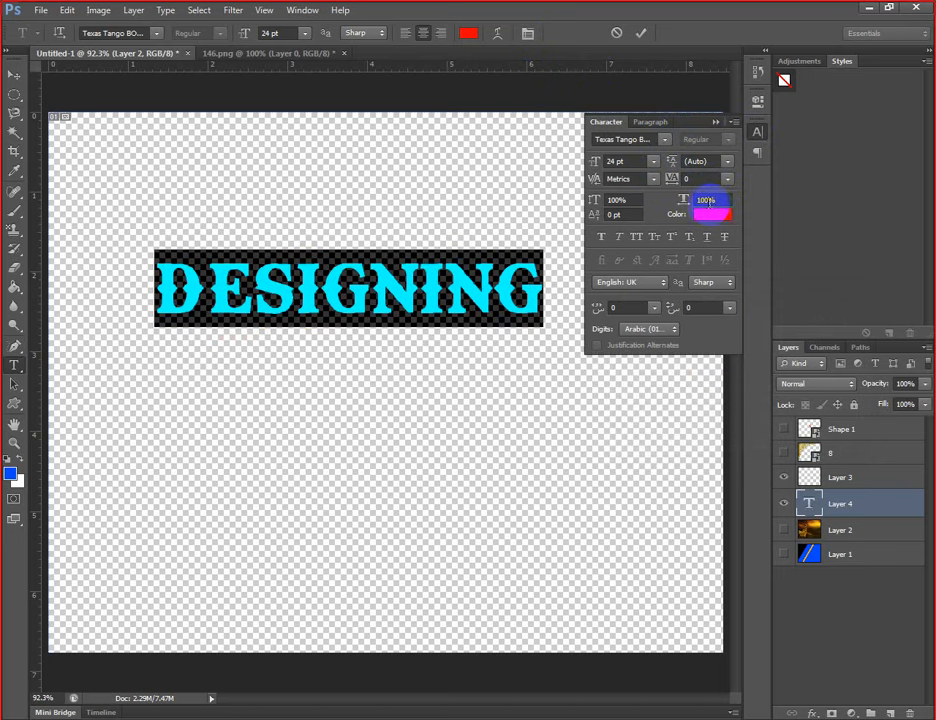
{"action": "left_click", "coordinate": [727, 180]}
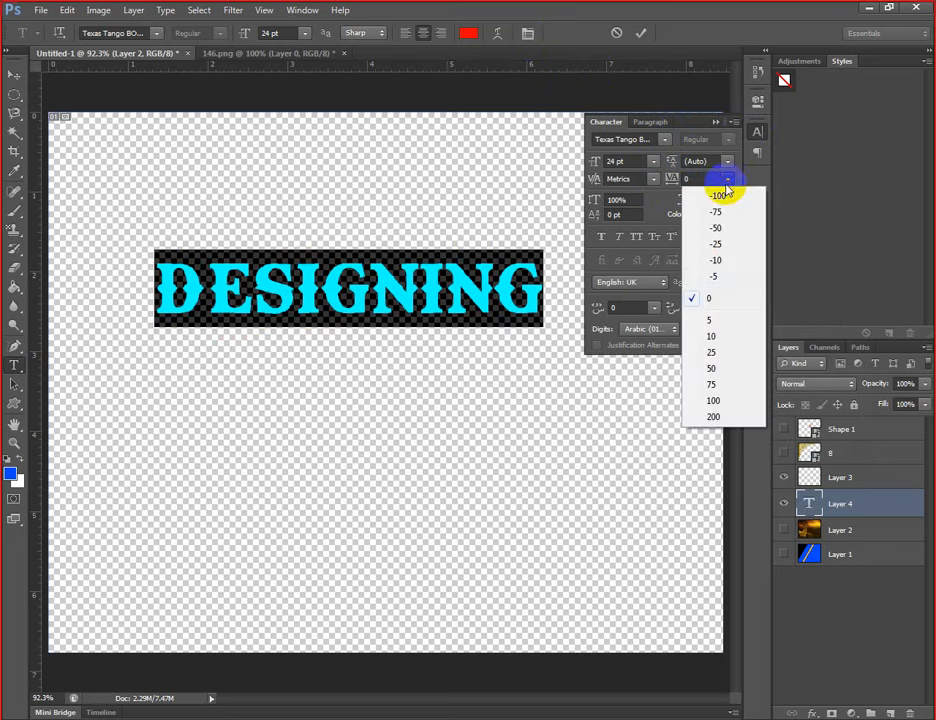
{"action": "left_click", "coordinate": [721, 388]}
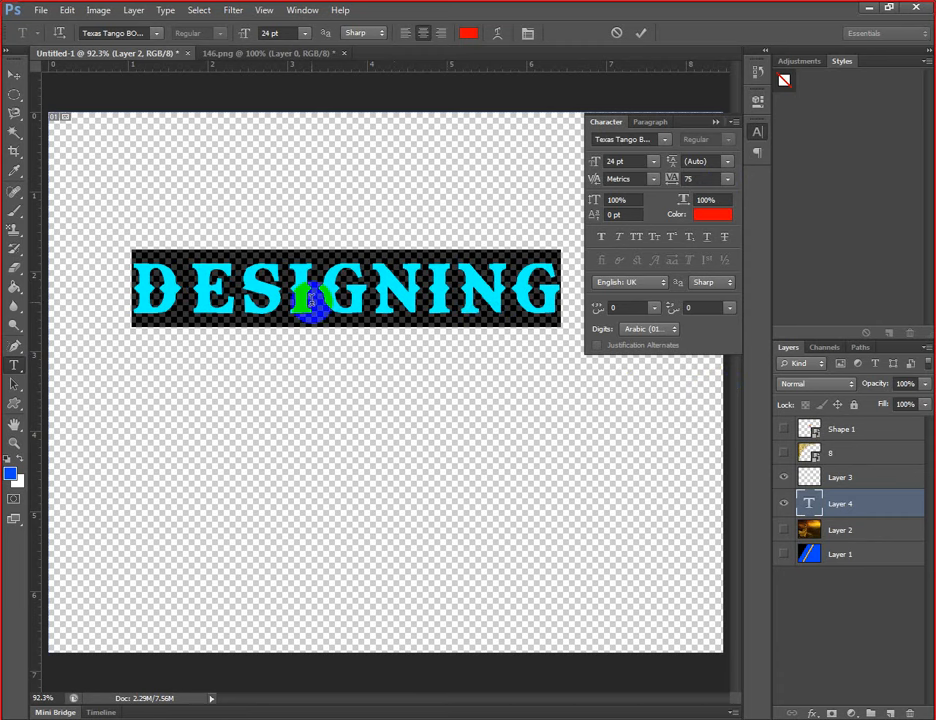
{"action": "left_click", "coordinate": [727, 180]}
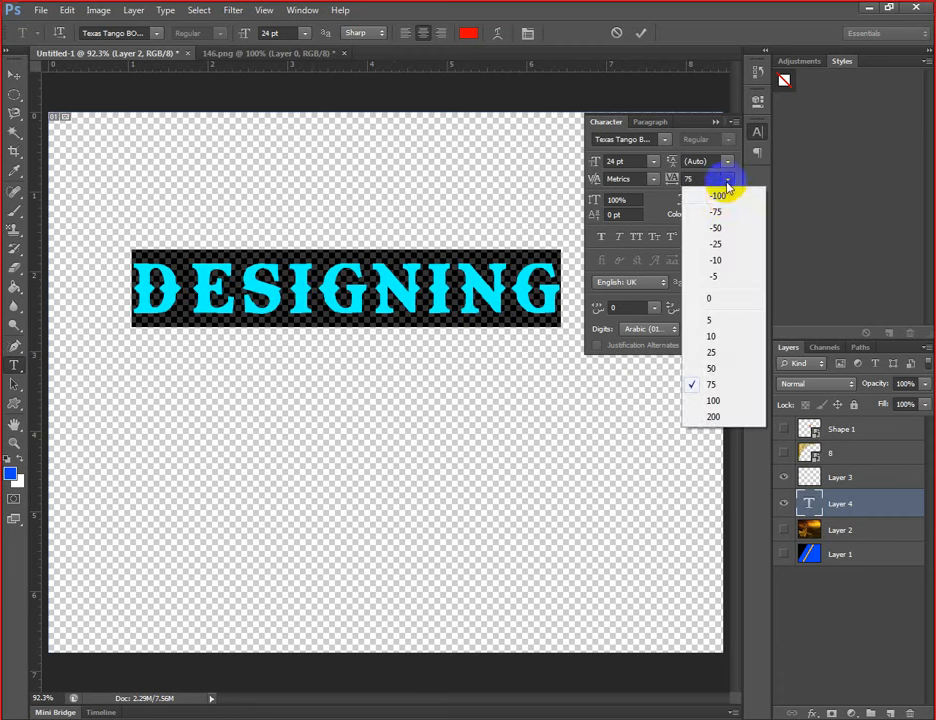
{"action": "left_click", "coordinate": [720, 196]}
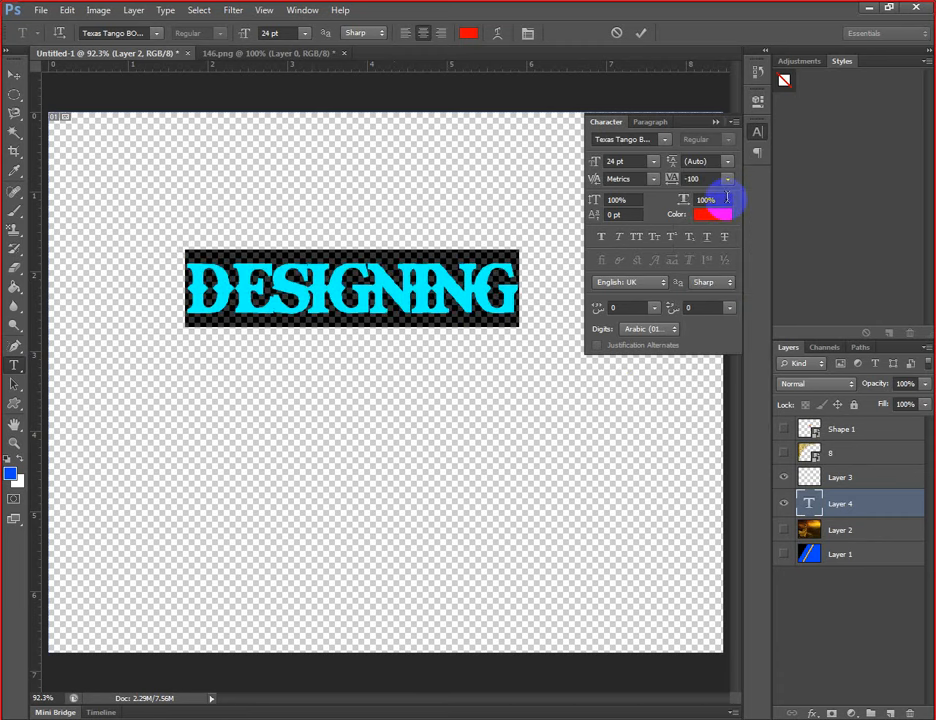
{"action": "left_click", "coordinate": [727, 179]}
{"action": "left_click", "coordinate": [731, 258]}
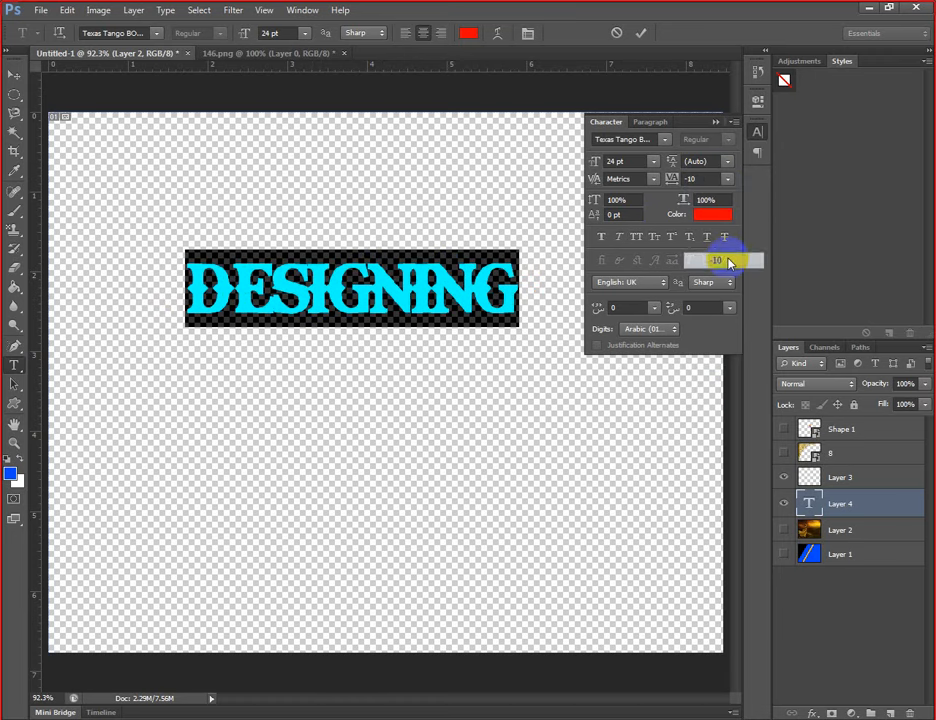
{"action": "left_click", "coordinate": [726, 181]}
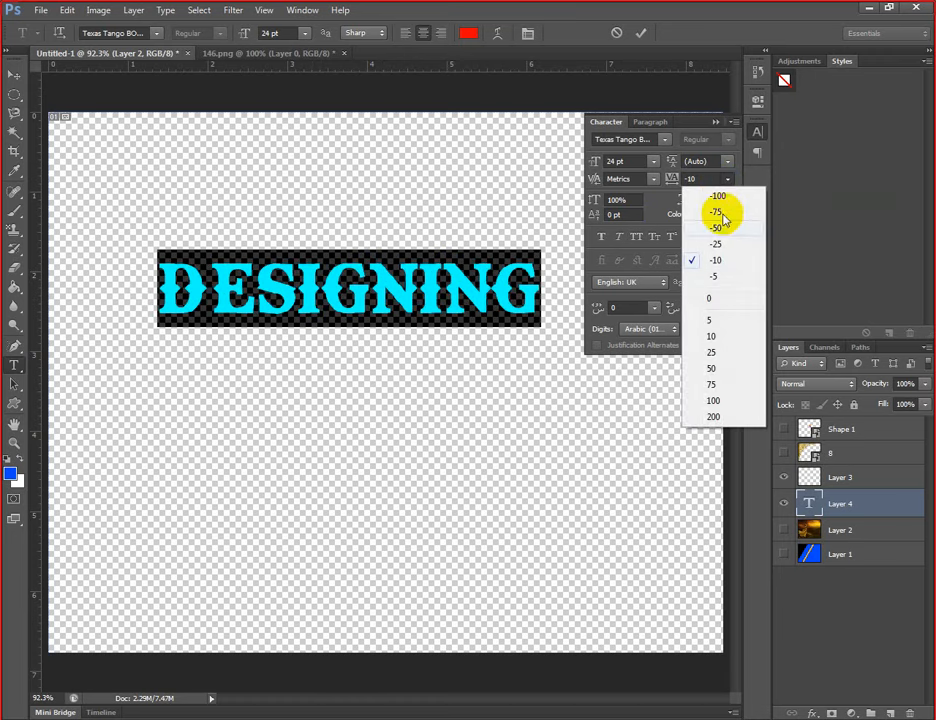
{"action": "left_click", "coordinate": [716, 293]}
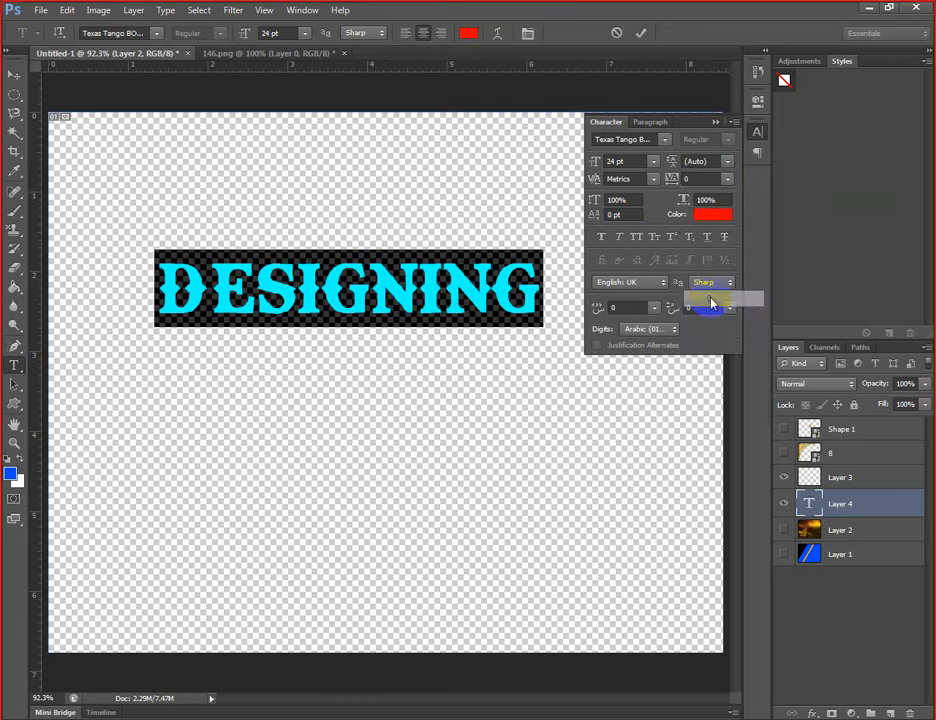
- Try Faux Bold, Faux Italic and All Caps on the DESIGNING text, and turn all three off again
{"action": "left_click", "coordinate": [599, 236]}
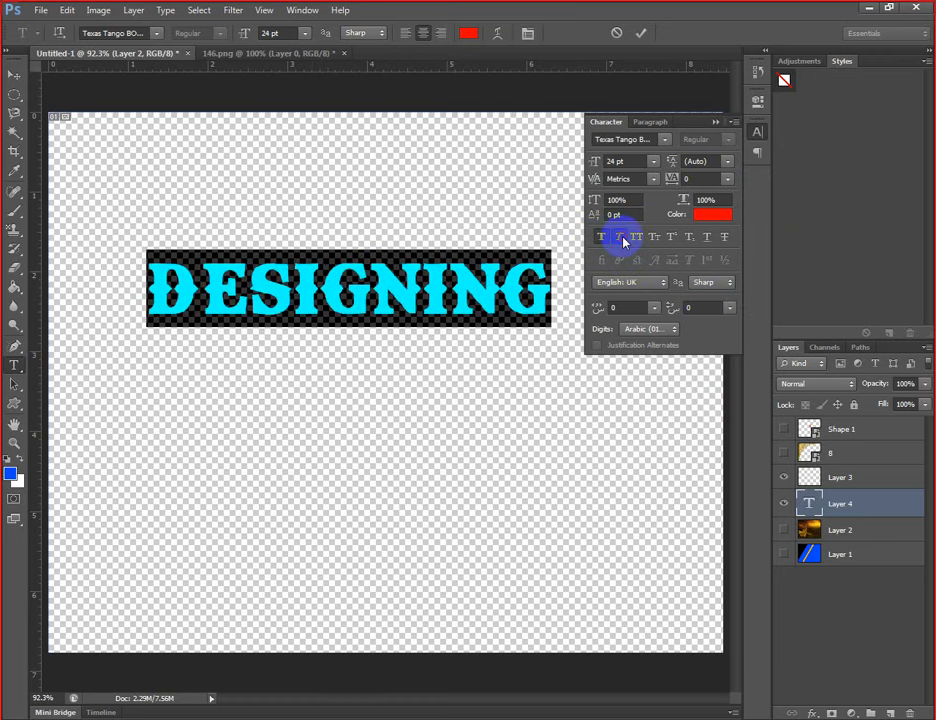
{"action": "left_click", "coordinate": [620, 237]}
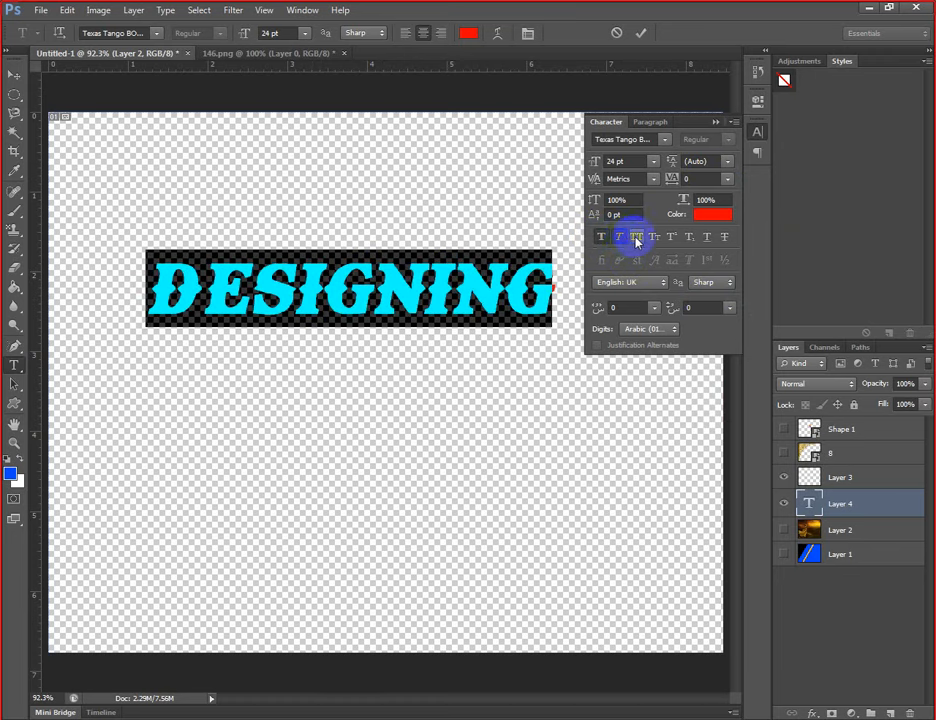
{"action": "left_click", "coordinate": [636, 237]}
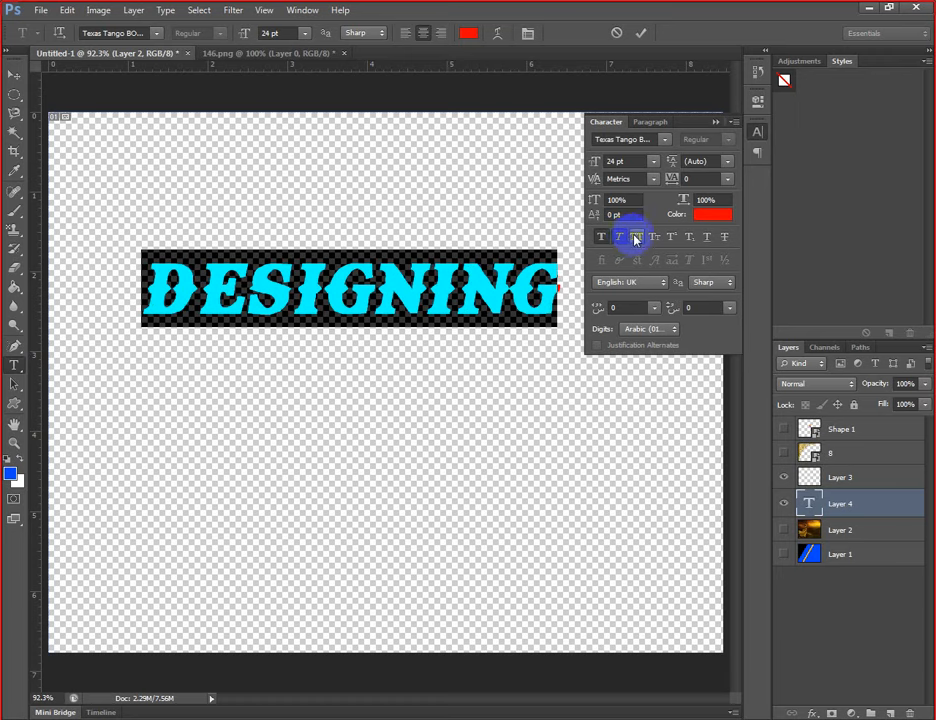
{"action": "left_click", "coordinate": [635, 238]}
{"action": "left_click", "coordinate": [604, 237]}
{"action": "left_click", "coordinate": [616, 238]}
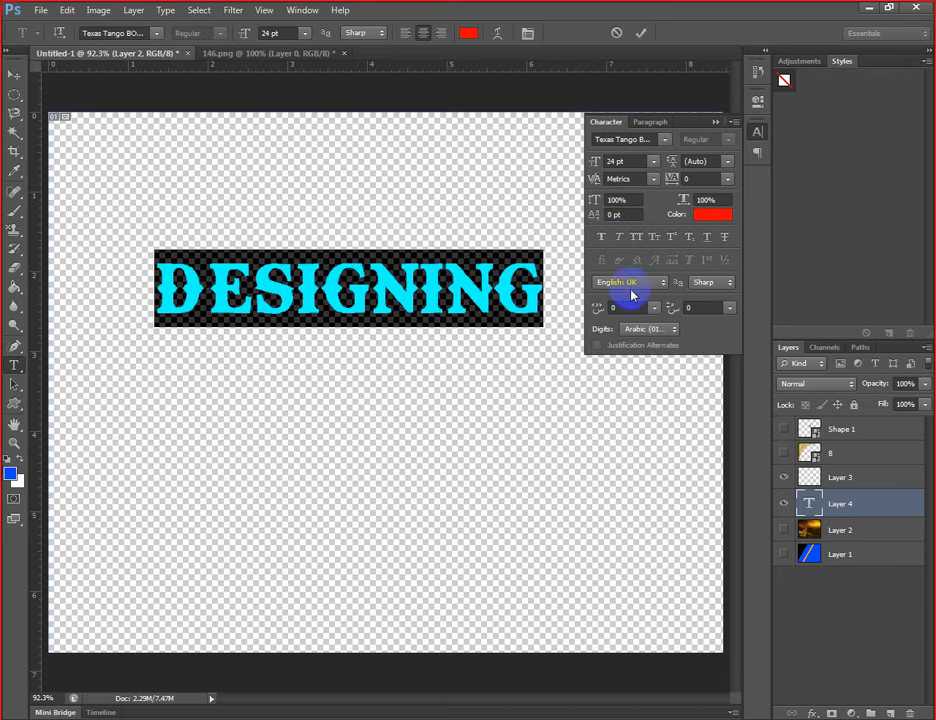
- Try a vertical scale of 150% on the DESIGNING text, discard the text edit and collapse the character settings
{"action": "left_click", "coordinate": [656, 183]}
{"action": "left_click", "coordinate": [656, 183]}
{"action": "left_click", "coordinate": [616, 200]}
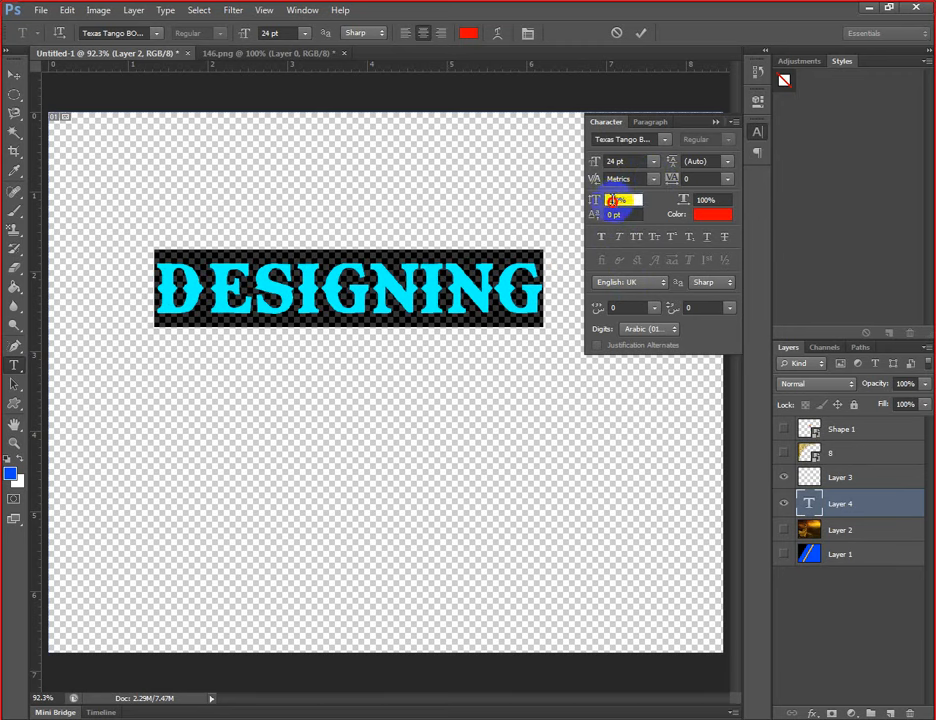
{"action": "type", "text": "150"}
{"action": "key", "text": "Return"}
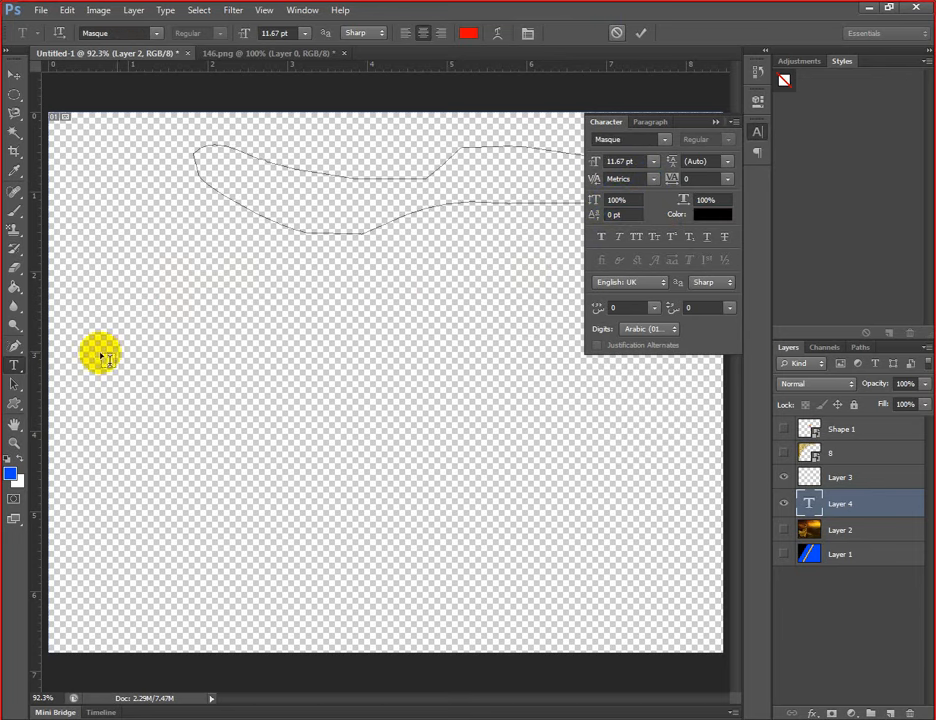
{"action": "key", "text": "Escape"}
{"action": "left_click", "coordinate": [716, 122]}
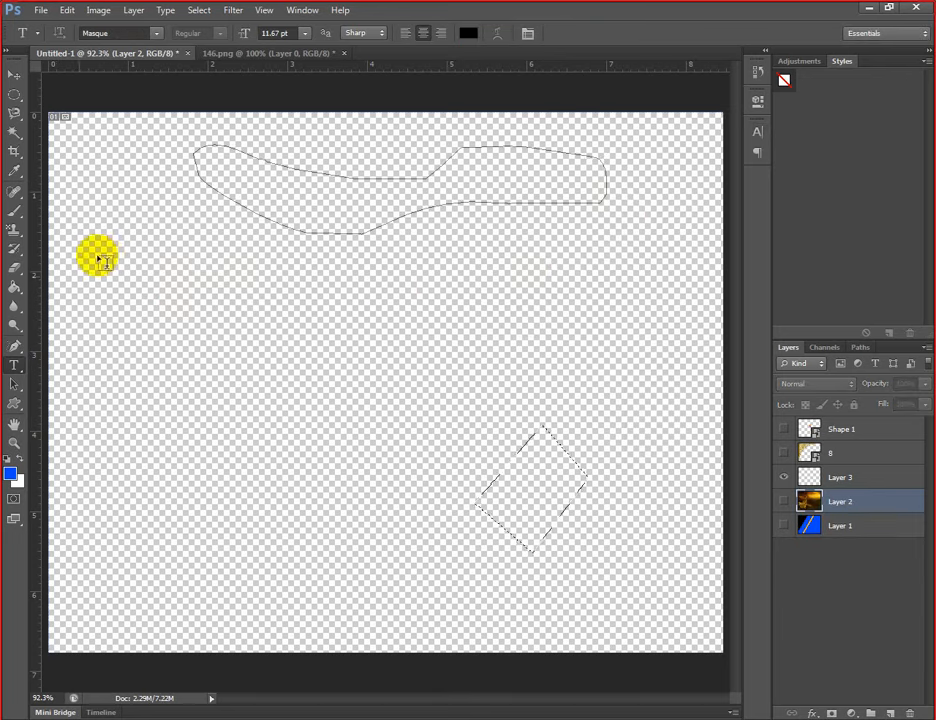
- Create the vertical text DESIGNING below the path's left end with the Vertical Type tool, and commit it
{"action": "left_click", "coordinate": [16, 368]}
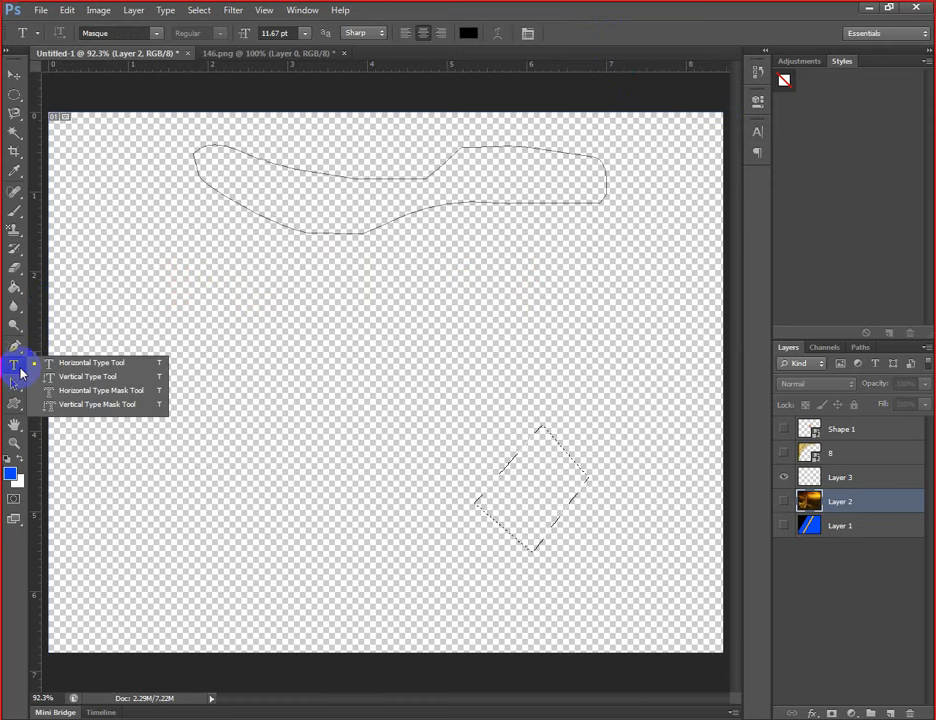
{"action": "left_click", "coordinate": [95, 380]}
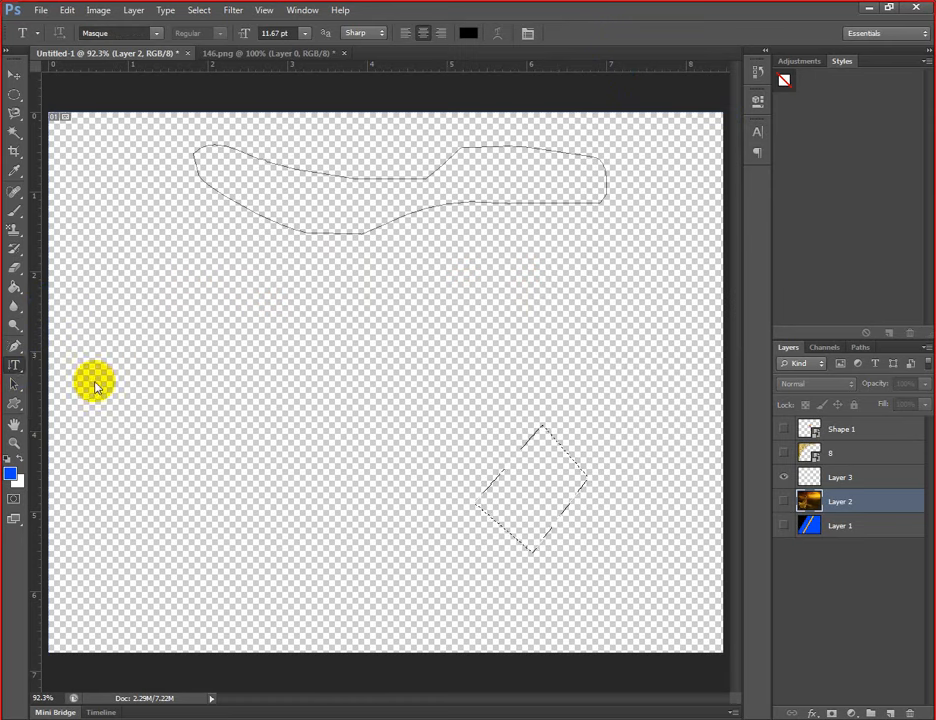
{"action": "left_click", "coordinate": [234, 287]}
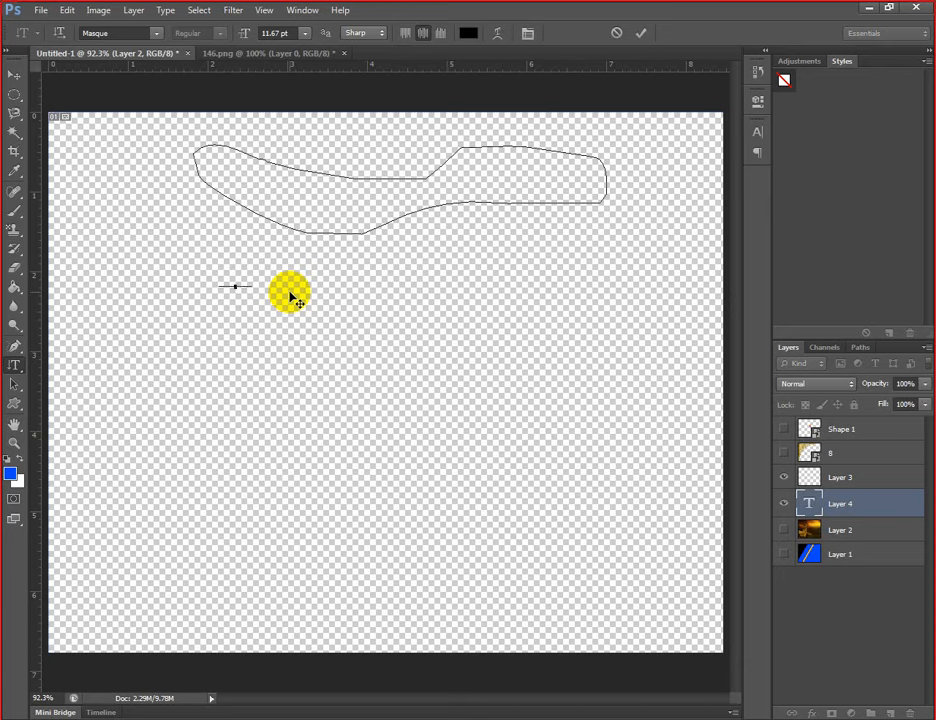
{"action": "type", "text": "DESIGNING"}
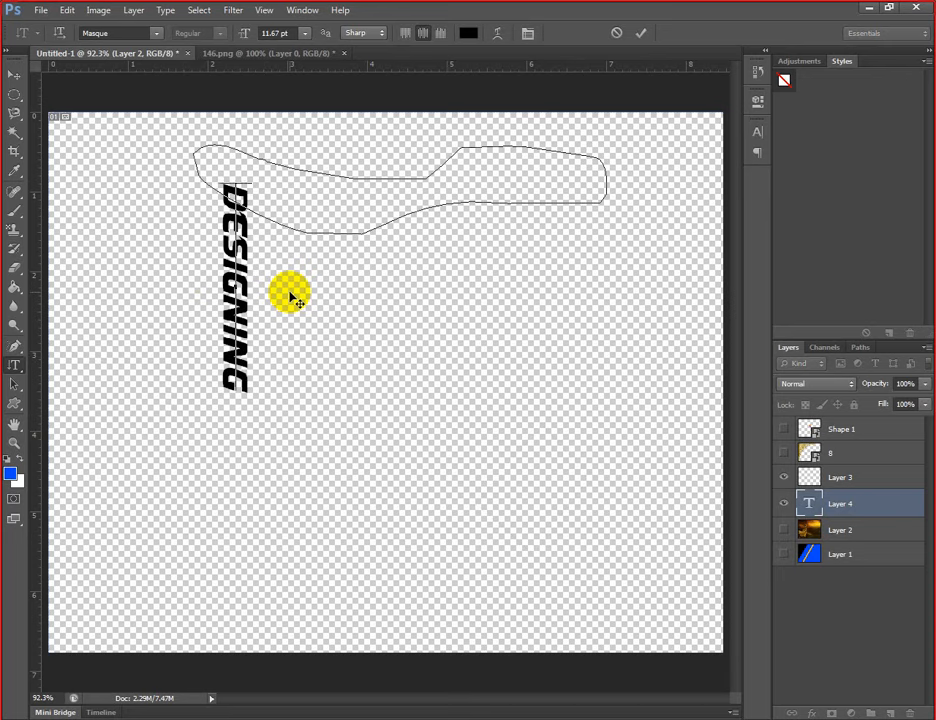
{"action": "left_click", "coordinate": [641, 33]}
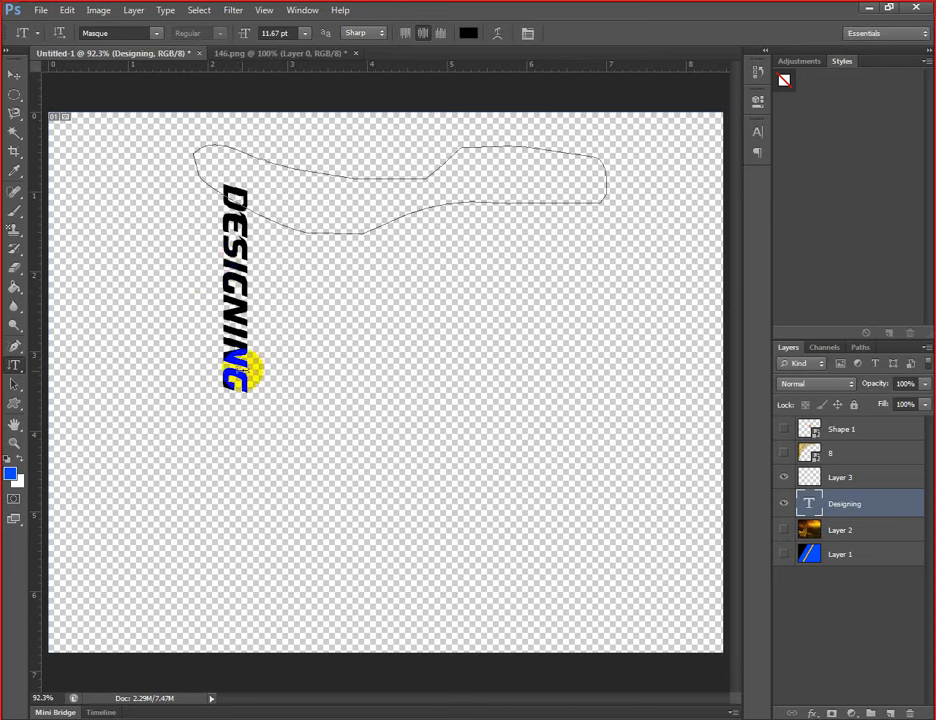
- Activate the Path Selection tool and delete the vertical Designing text layer
{"action": "right_click", "coordinate": [16, 368]}
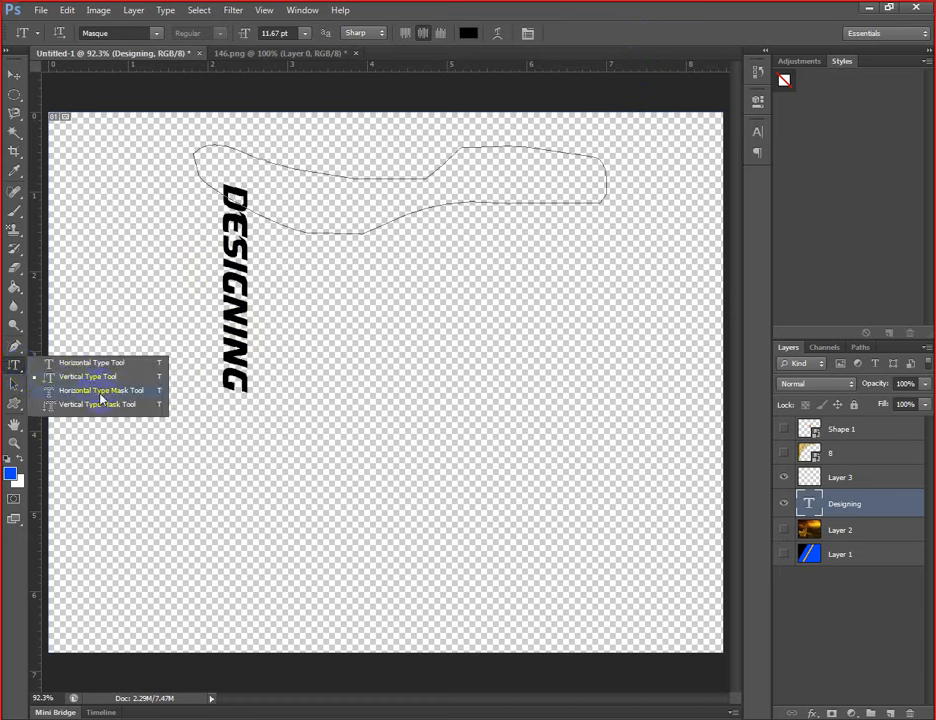
{"action": "left_click", "coordinate": [88, 366]}
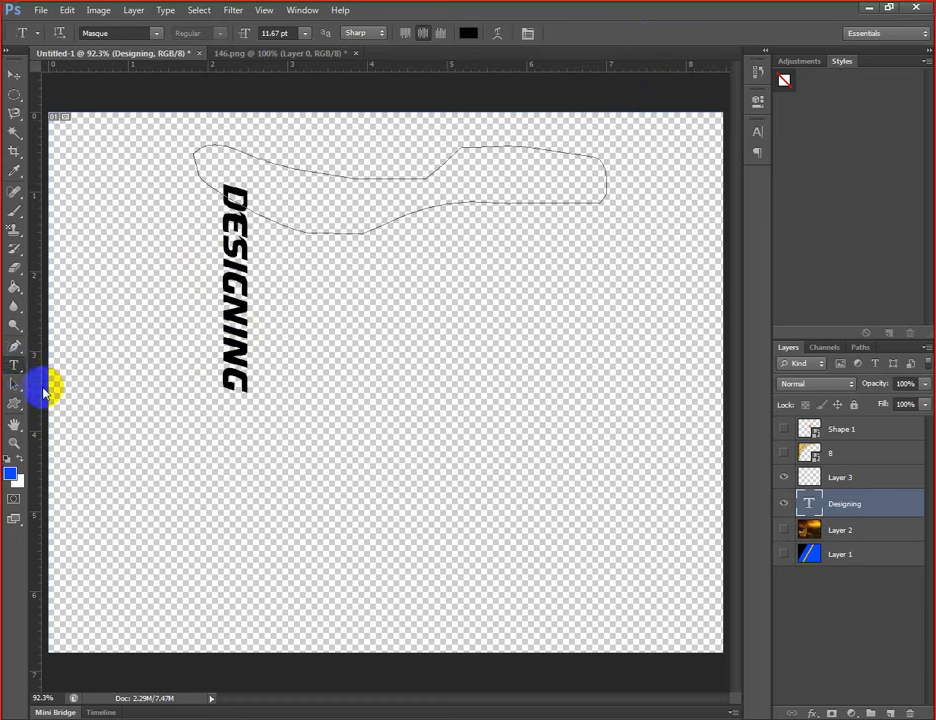
{"action": "left_click", "coordinate": [14, 386]}
{"action": "left_click", "coordinate": [18, 390]}
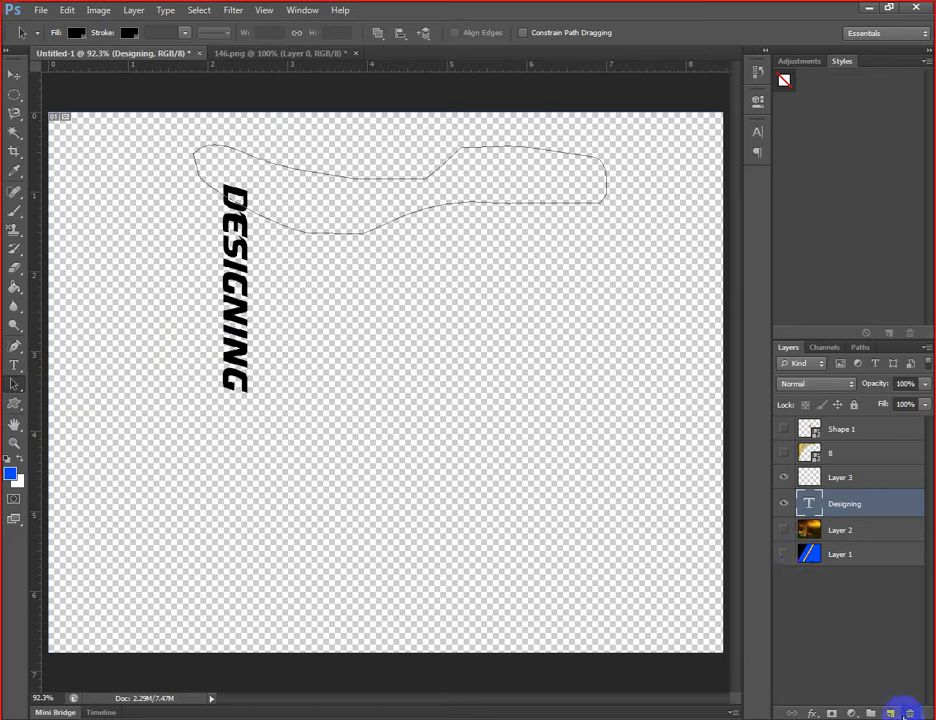
{"action": "left_click", "coordinate": [907, 713]}
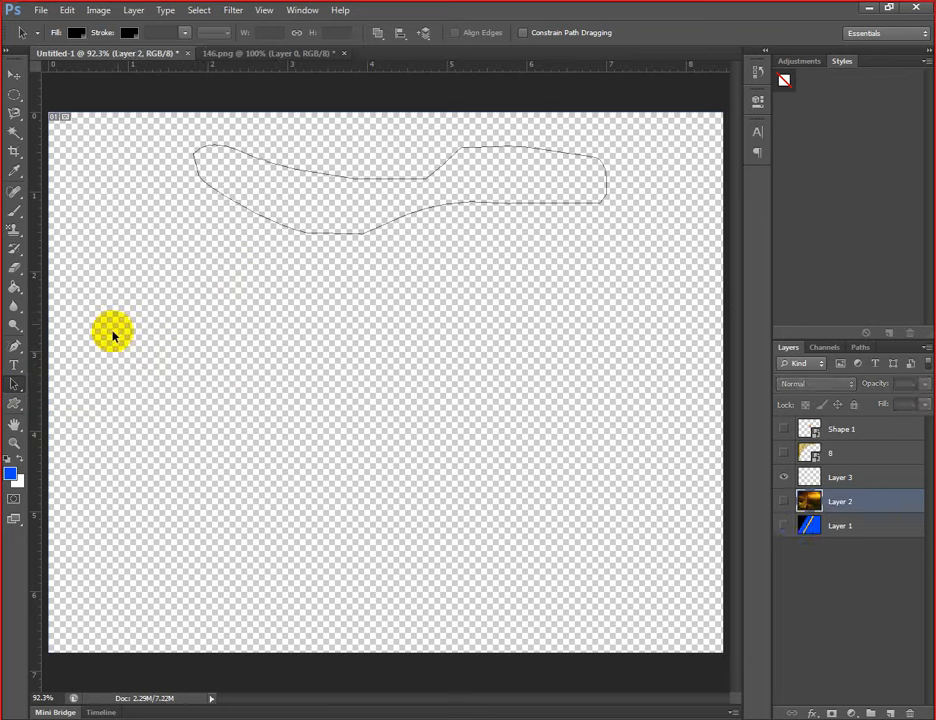
- Move the whole closed path down to the middle of the canvas with the Path Selection tool
{"action": "left_click_drag", "start_coordinate": [399, 190], "coordinate": [373, 341]}
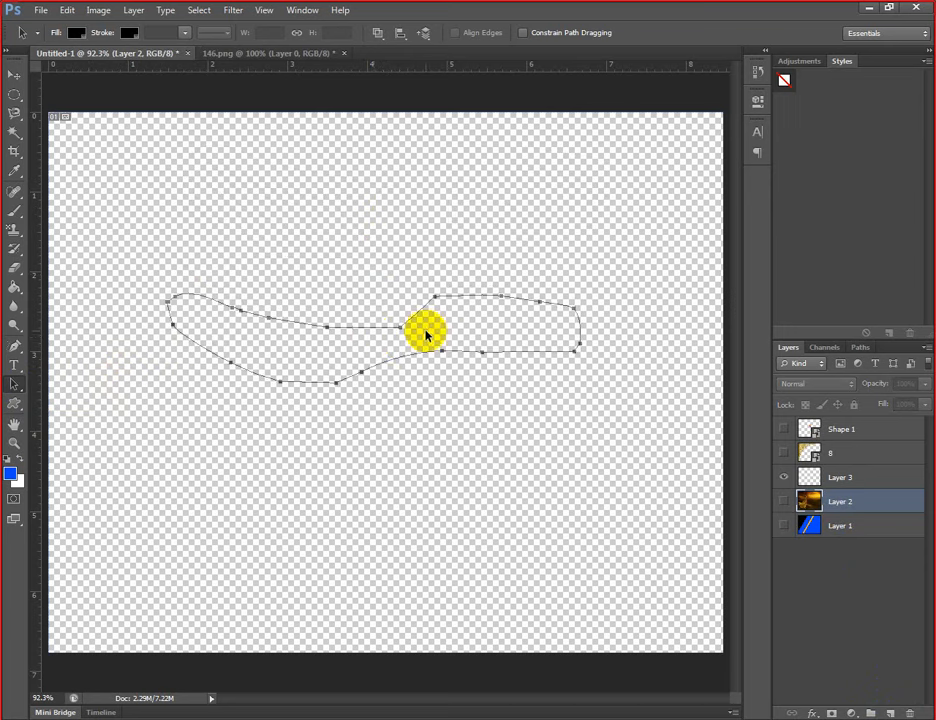
{"action": "right_click", "coordinate": [416, 334]}
{"action": "left_click", "coordinate": [386, 334]}
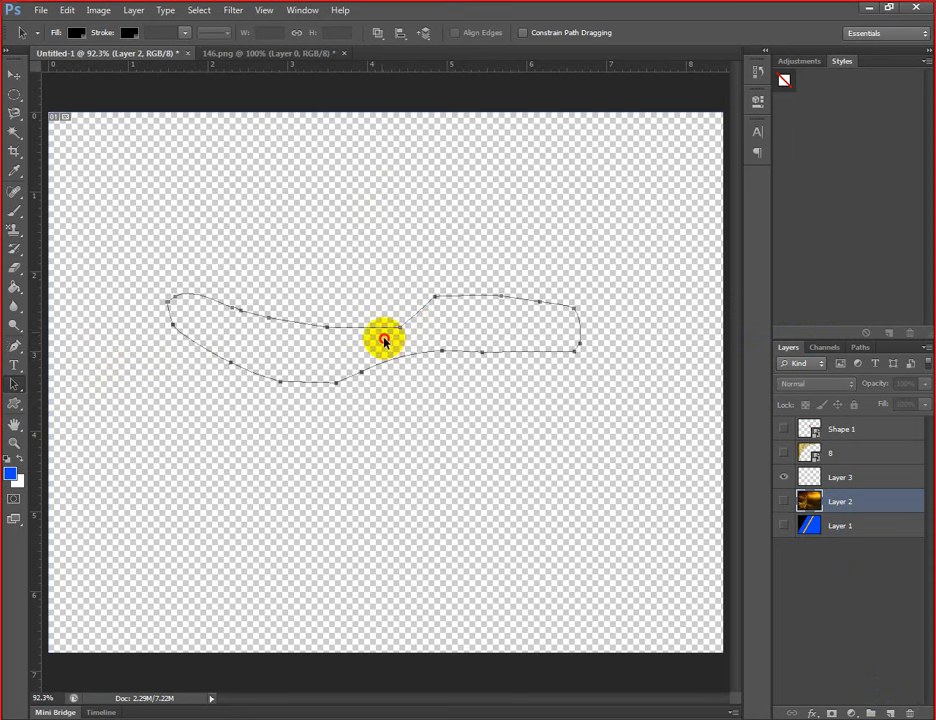
- Try to move the closed path with the Move tool while Layer 2 is selected
{"action": "left_click", "coordinate": [14, 75]}
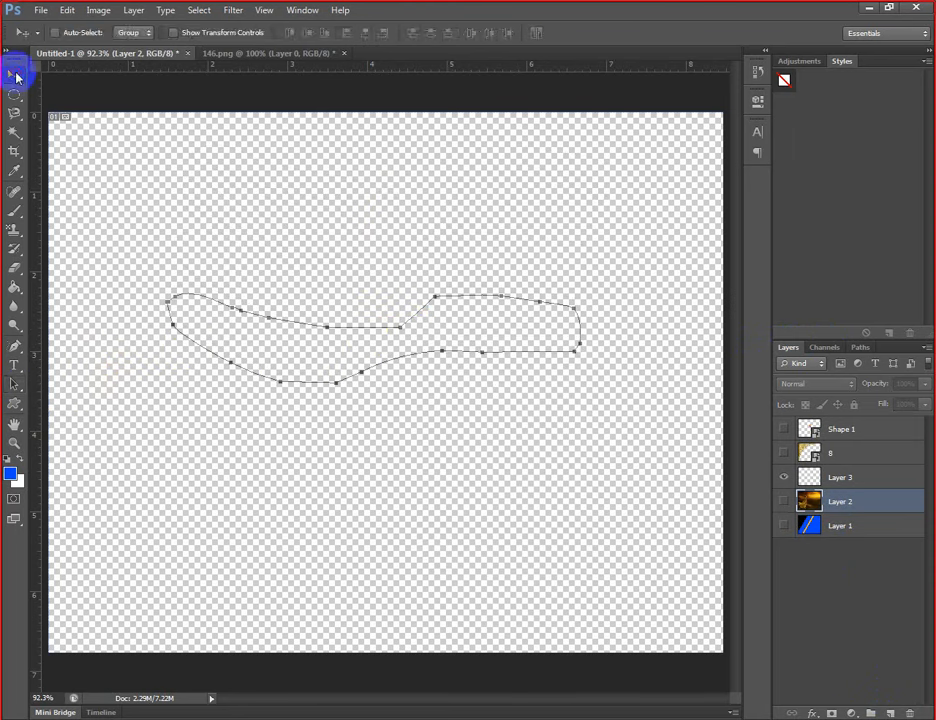
{"action": "left_click_drag", "start_coordinate": [288, 362], "coordinate": [384, 342]}
{"action": "left_click_drag", "start_coordinate": [326, 318], "coordinate": [420, 392]}
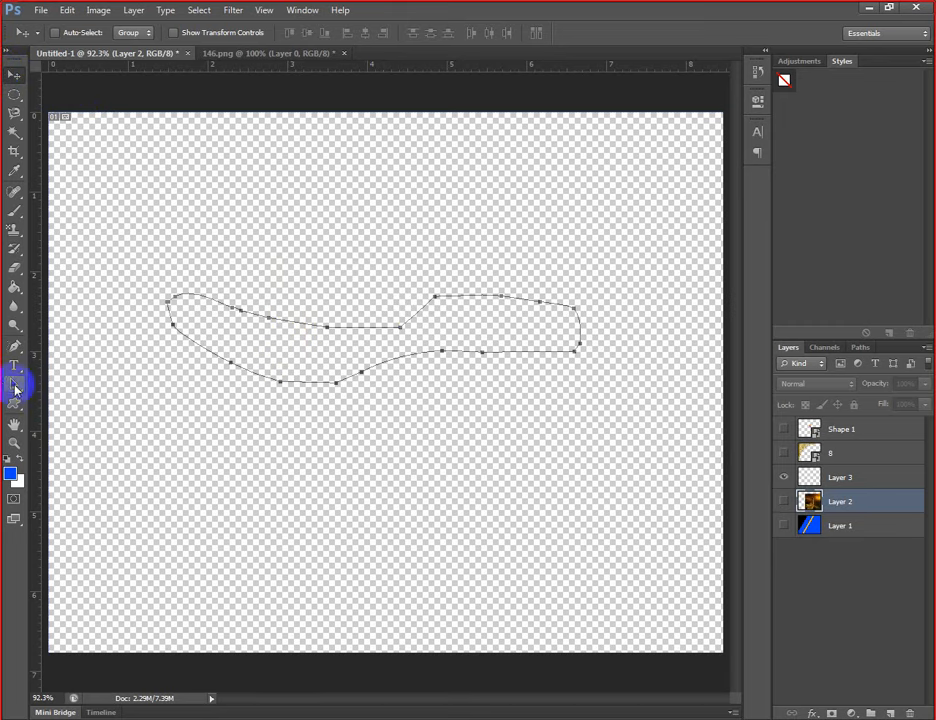
- Move the closed path up with the Path Selection tool, shift it back down, and undo that last shift
{"action": "left_click", "coordinate": [15, 388]}
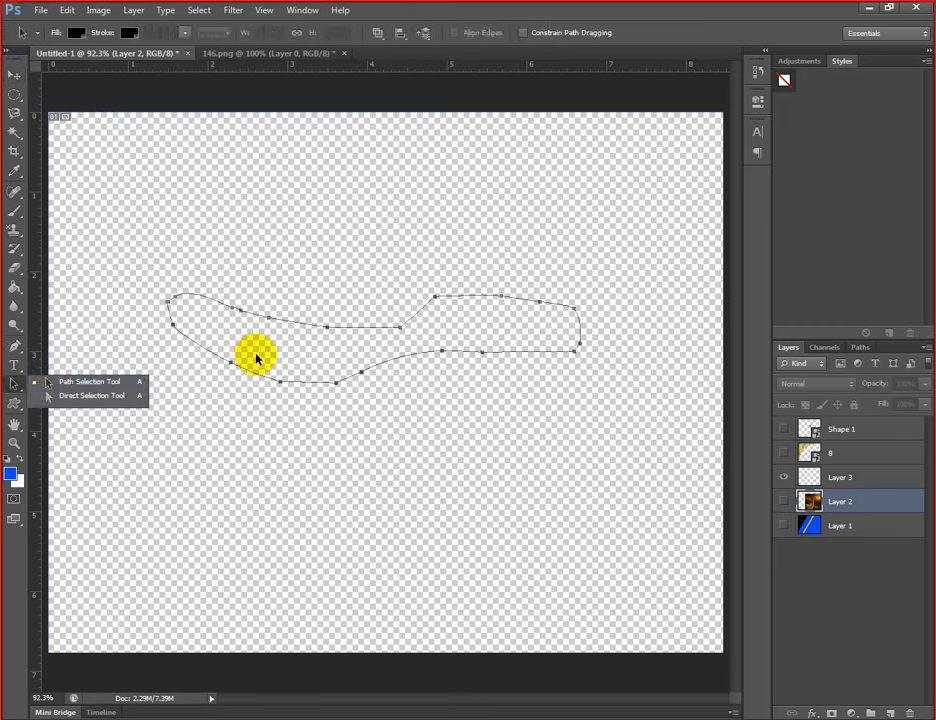
{"action": "left_click", "coordinate": [72, 380]}
{"action": "left_click_drag", "start_coordinate": [299, 378], "coordinate": [326, 302]}
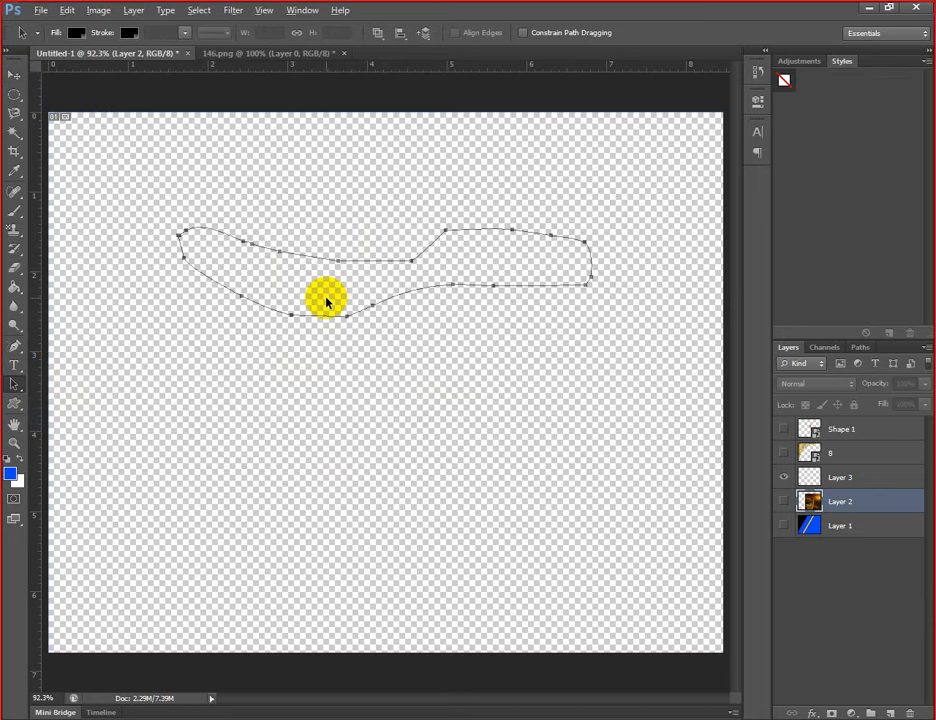
{"action": "left_click_drag", "start_coordinate": [326, 301], "coordinate": [337, 356]}
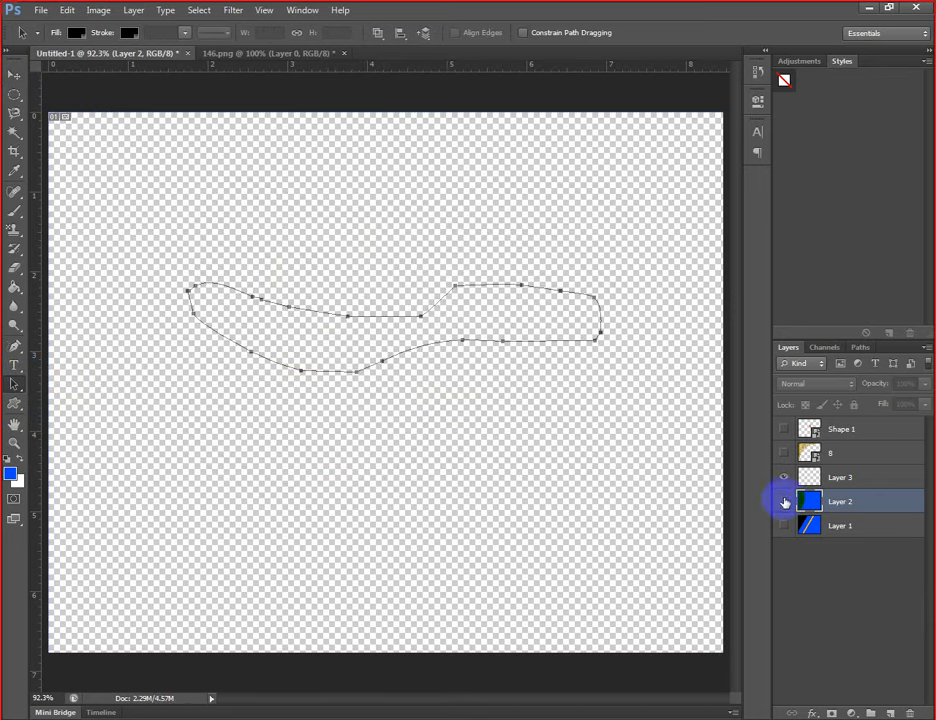
{"action": "key", "text": "ctrl+z"}
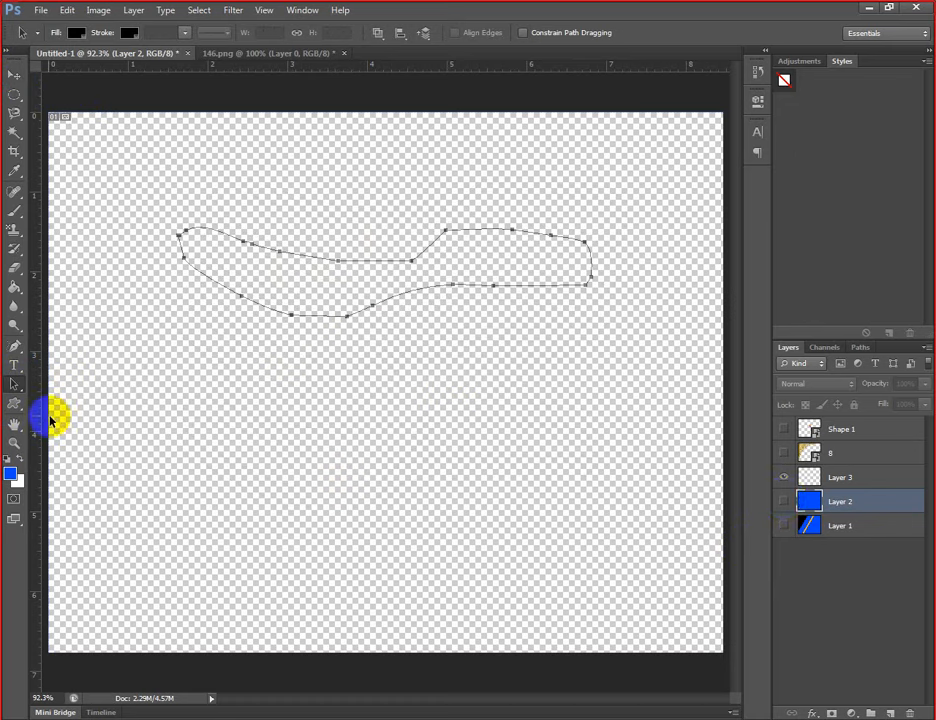
- Activate the Rectangle tool from the shape tools group
{"action": "left_click", "coordinate": [18, 405]}
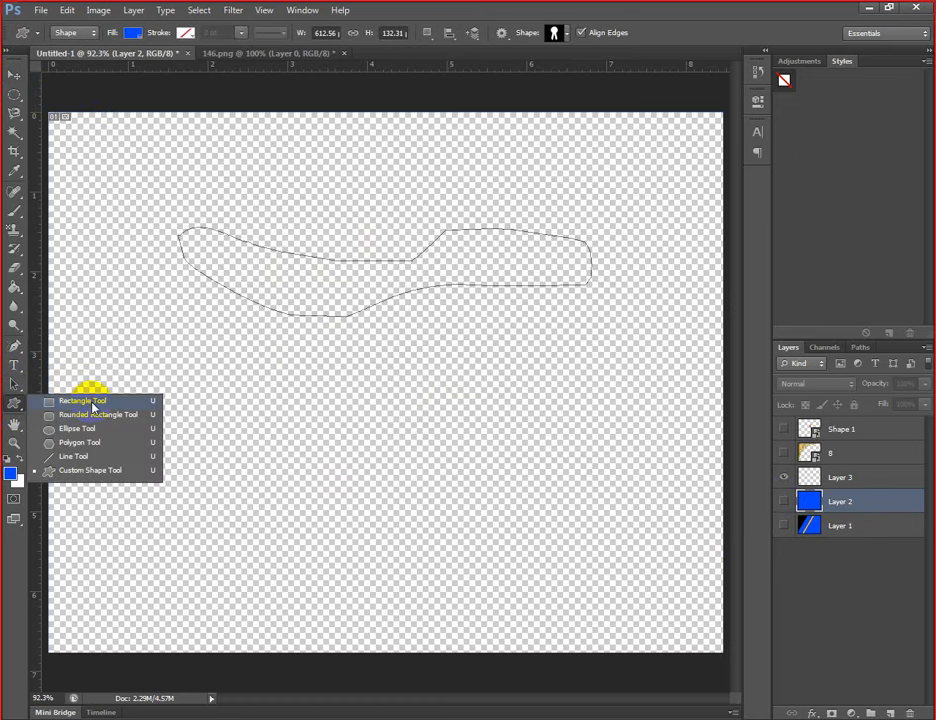
{"action": "left_click", "coordinate": [92, 404]}
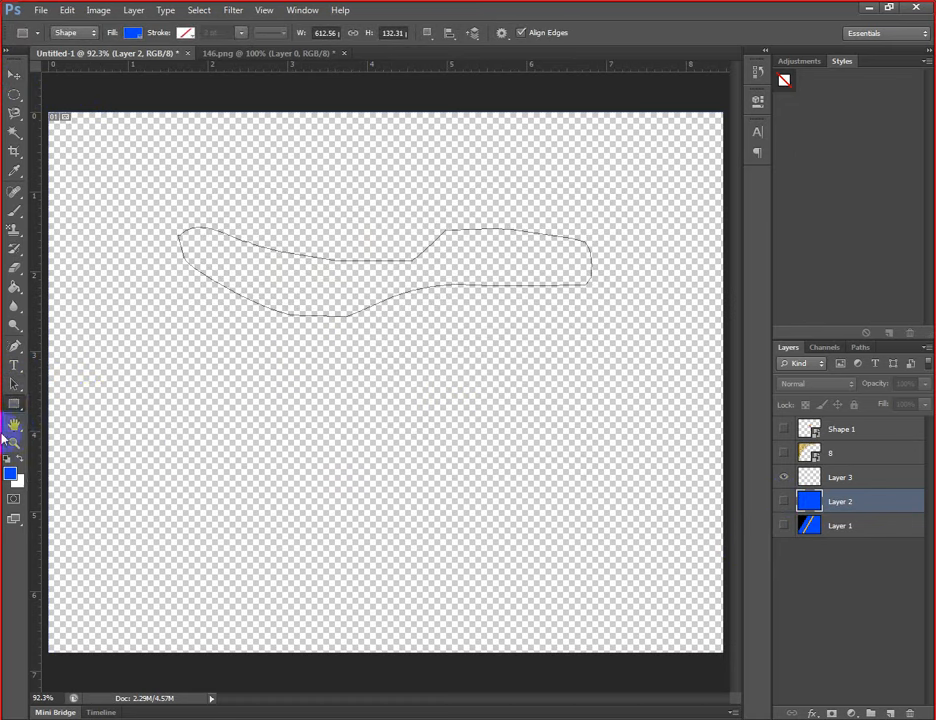
{"action": "left_click", "coordinate": [16, 410]}
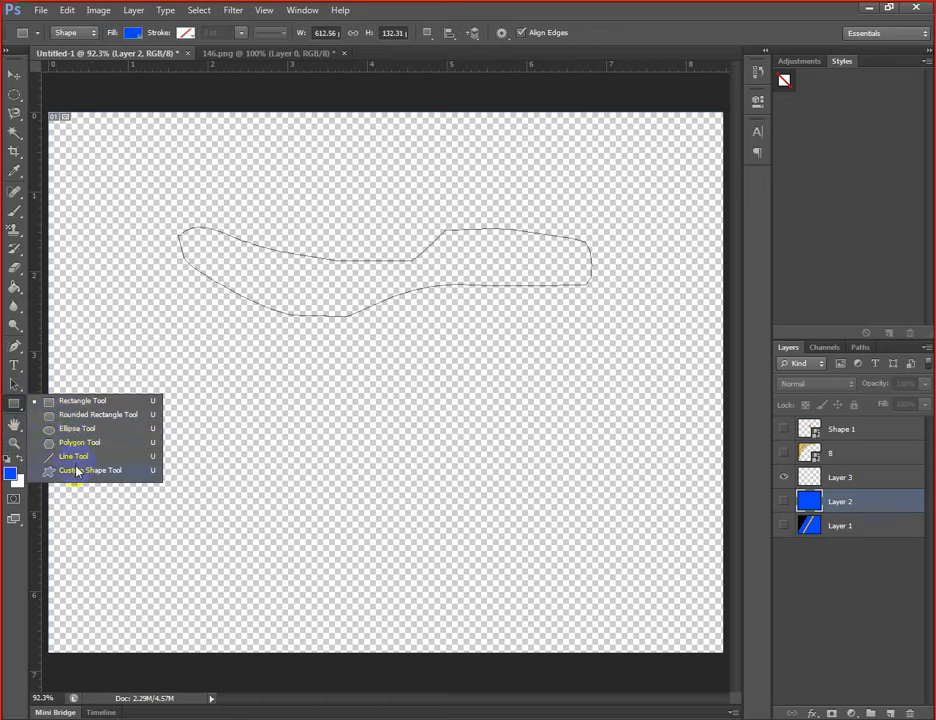
{"action": "left_click", "coordinate": [90, 401]}
- Draw four blue rectangles of different sizes on the canvas, the largest about 641 by 350 px below the other three
{"action": "left_click_drag", "start_coordinate": [173, 334], "coordinate": [603, 570]}
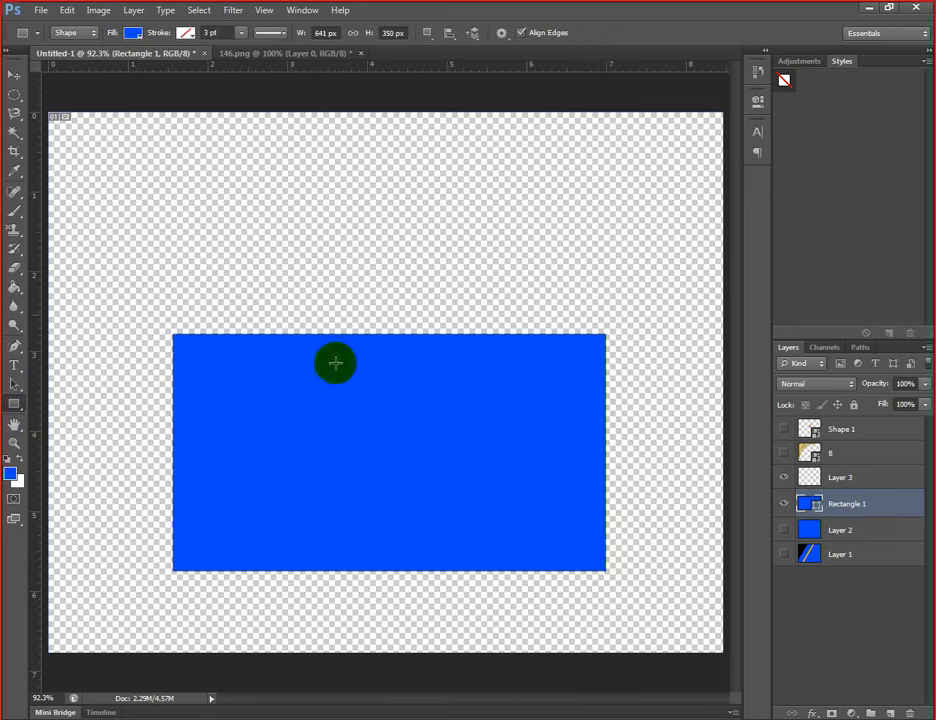
{"action": "left_click_drag", "start_coordinate": [157, 204], "coordinate": [225, 271]}
{"action": "left_click_drag", "start_coordinate": [313, 213], "coordinate": [494, 293]}
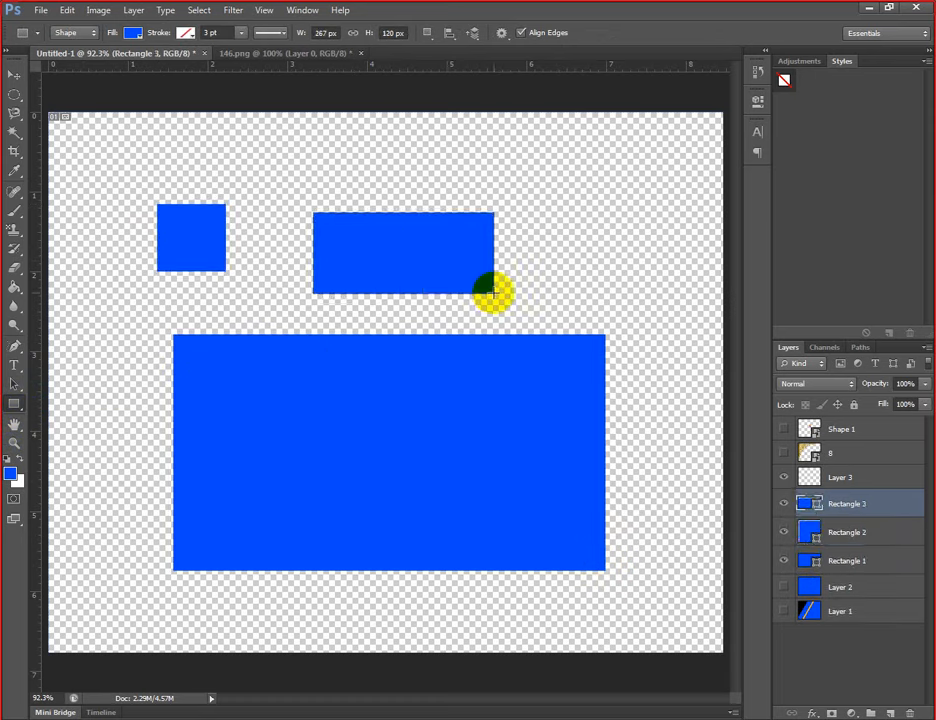
{"action": "left_click_drag", "start_coordinate": [480, 147], "coordinate": [608, 230]}
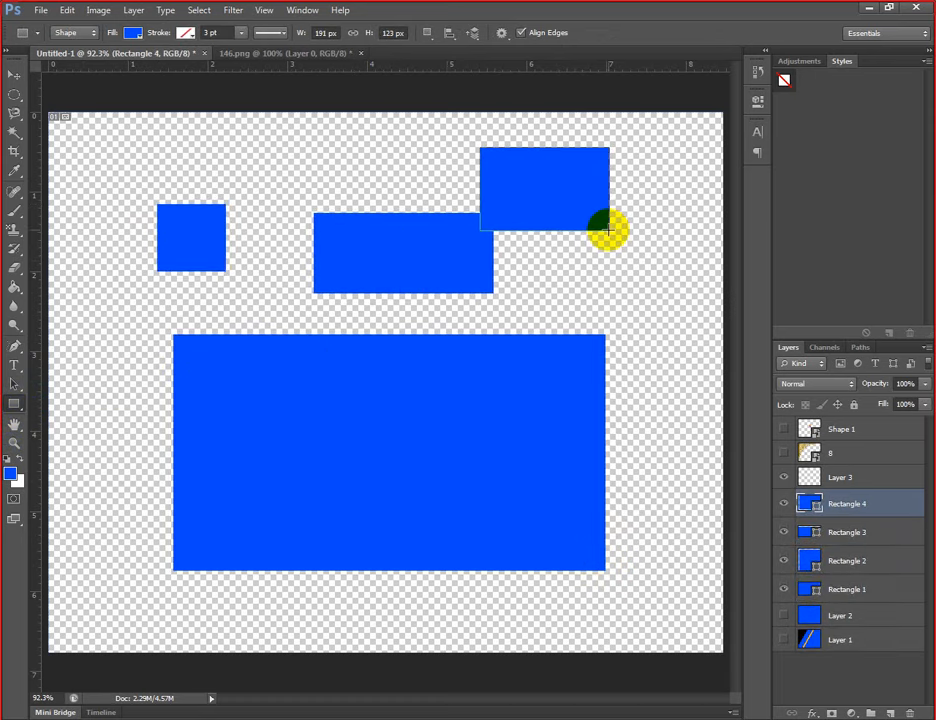
- Undo the four rectangles, then draw a single rectangle about 404 by 162 px and undo it
{"action": "key", "text": "ctrl+alt+z"}
{"action": "key", "text": "ctrl+alt+z"}
{"action": "key", "text": "ctrl+alt+z"}
{"action": "key", "text": "ctrl+alt+z"}
{"action": "key", "text": "ctrl+alt+z"}
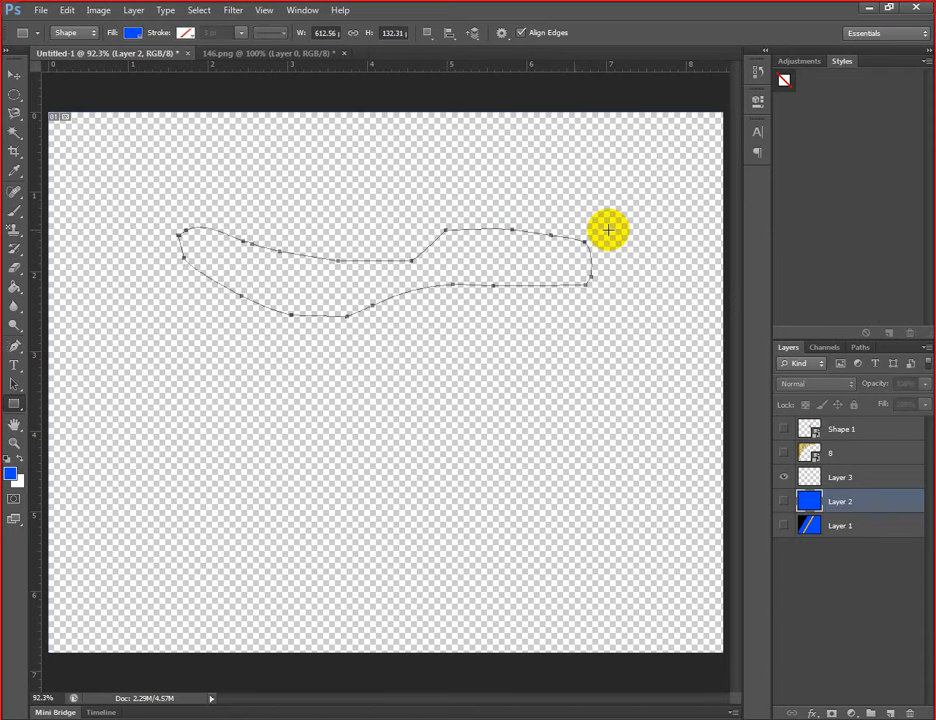
{"action": "left_click_drag", "start_coordinate": [209, 355], "coordinate": [478, 462]}
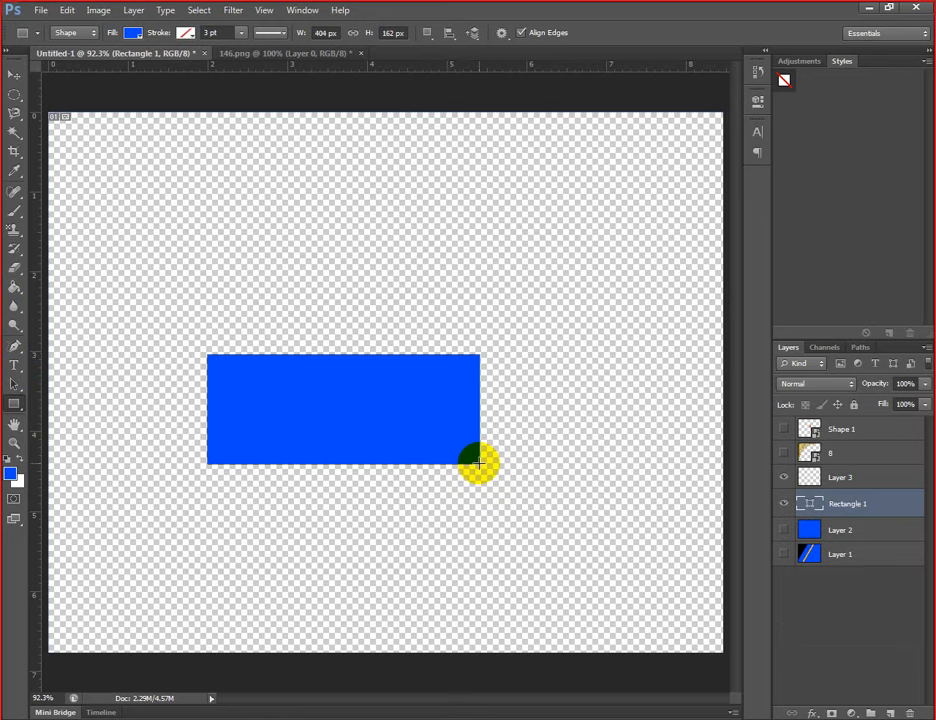
{"action": "key", "text": "ctrl+alt+z"}
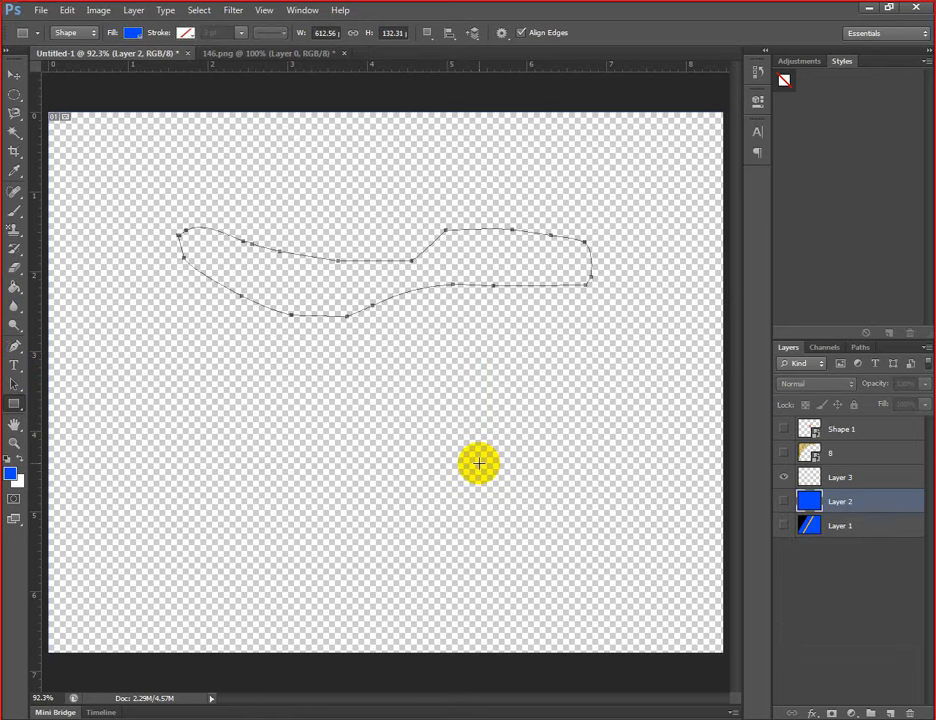
- Set the width of the closed path to 400 px
{"action": "left_click", "coordinate": [433, 37]}
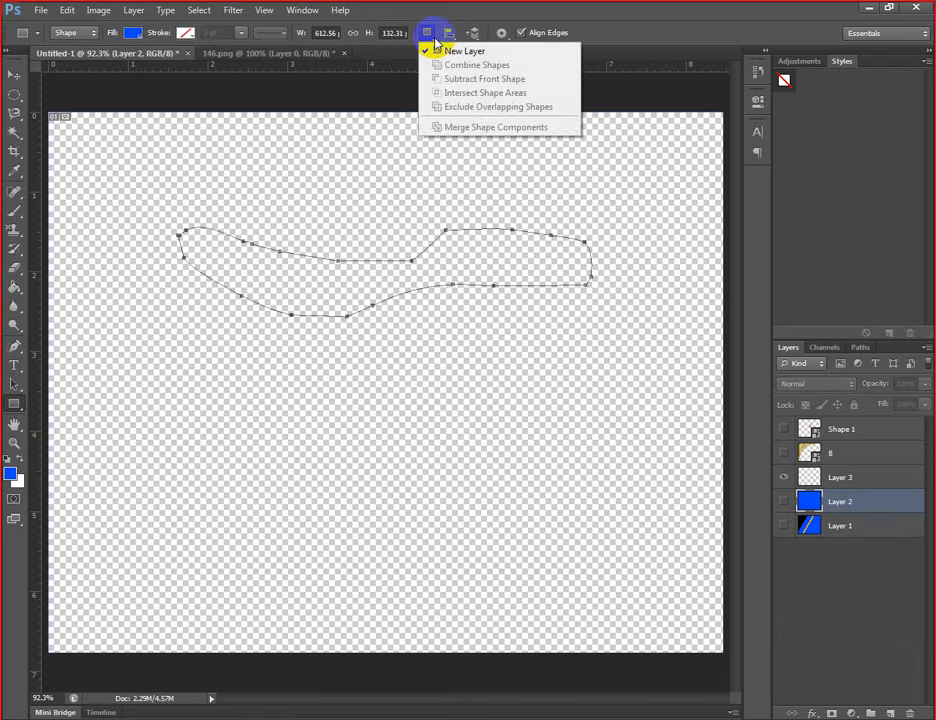
{"action": "left_click", "coordinate": [328, 34]}
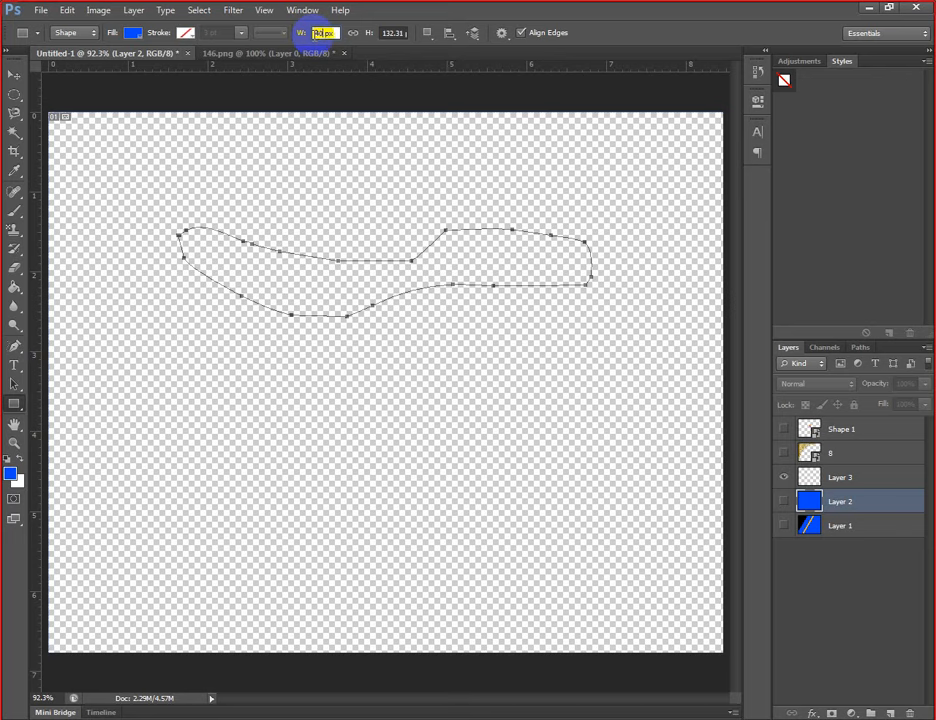
{"action": "key", "text": "Return"}
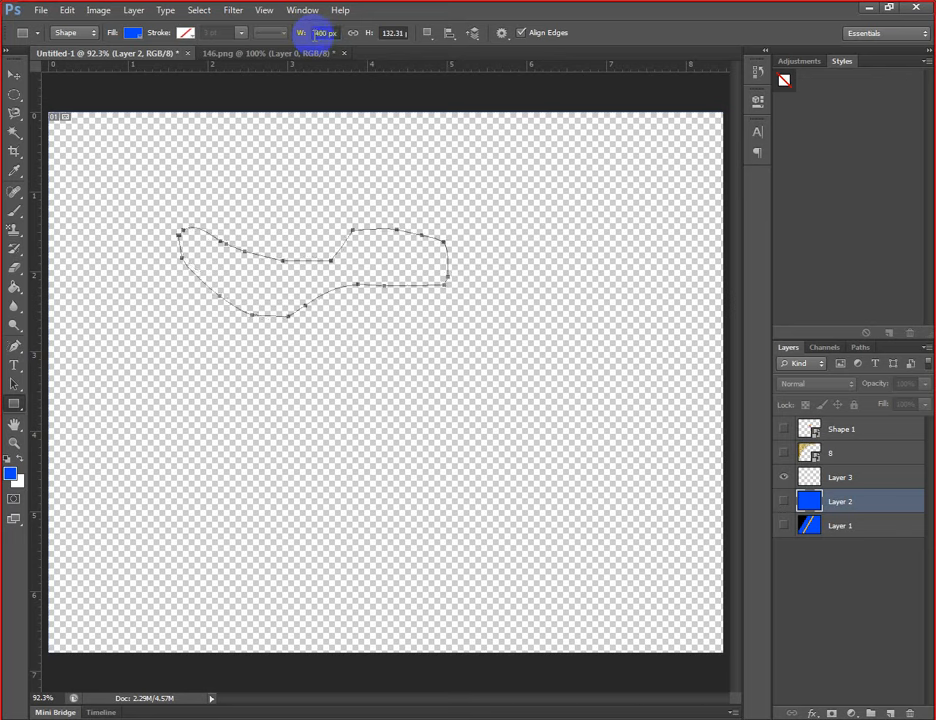
- Select the whole canvas and create a 400 by 400 px rectangle from center in the middle of it
{"action": "key", "text": "ctrl+a"}
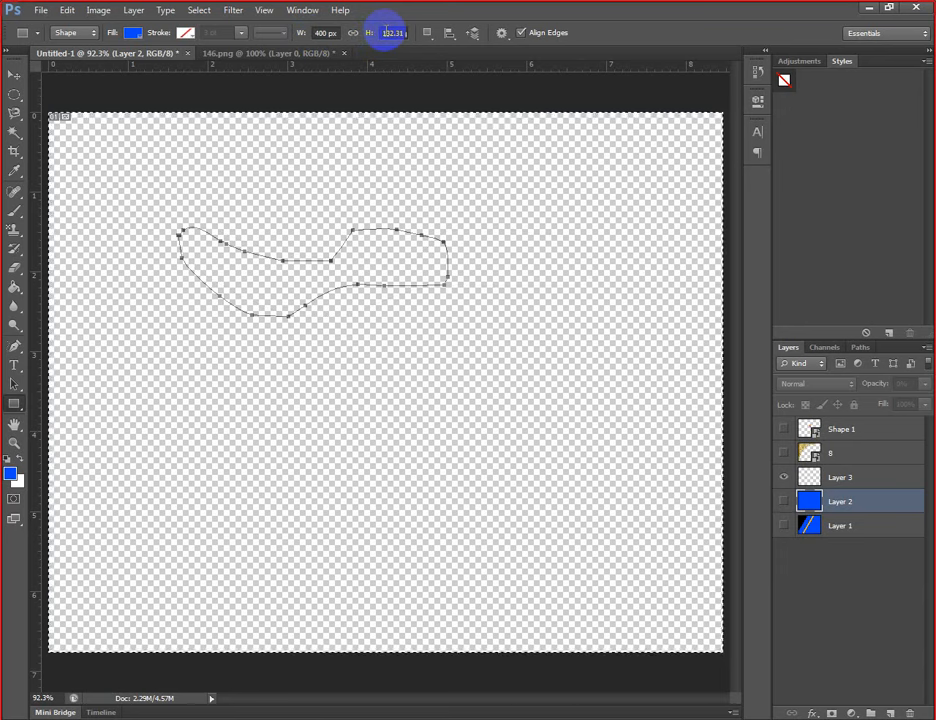
{"action": "left_click", "coordinate": [385, 365]}
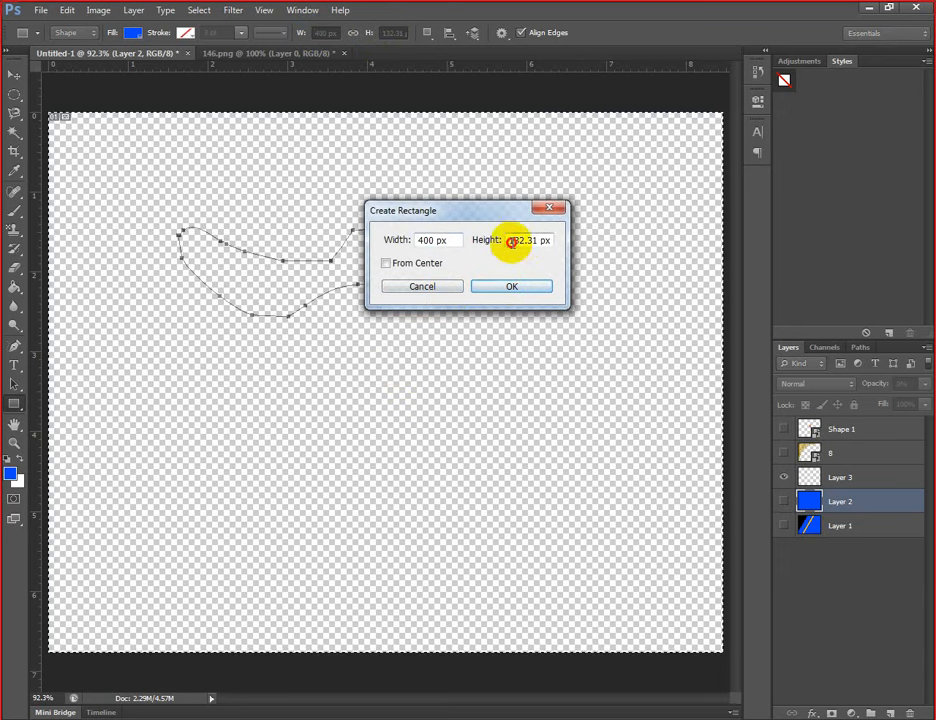
{"action": "double_click", "coordinate": [511, 242]}
{"action": "type", "text": "400"}
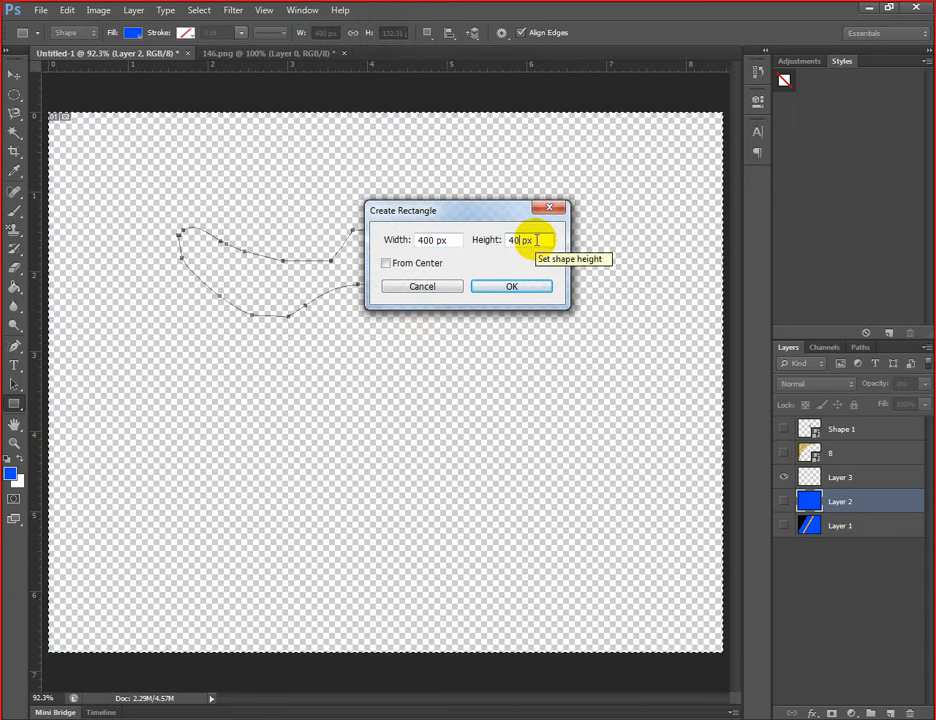
{"action": "left_click", "coordinate": [424, 263]}
{"action": "left_click", "coordinate": [511, 287]}
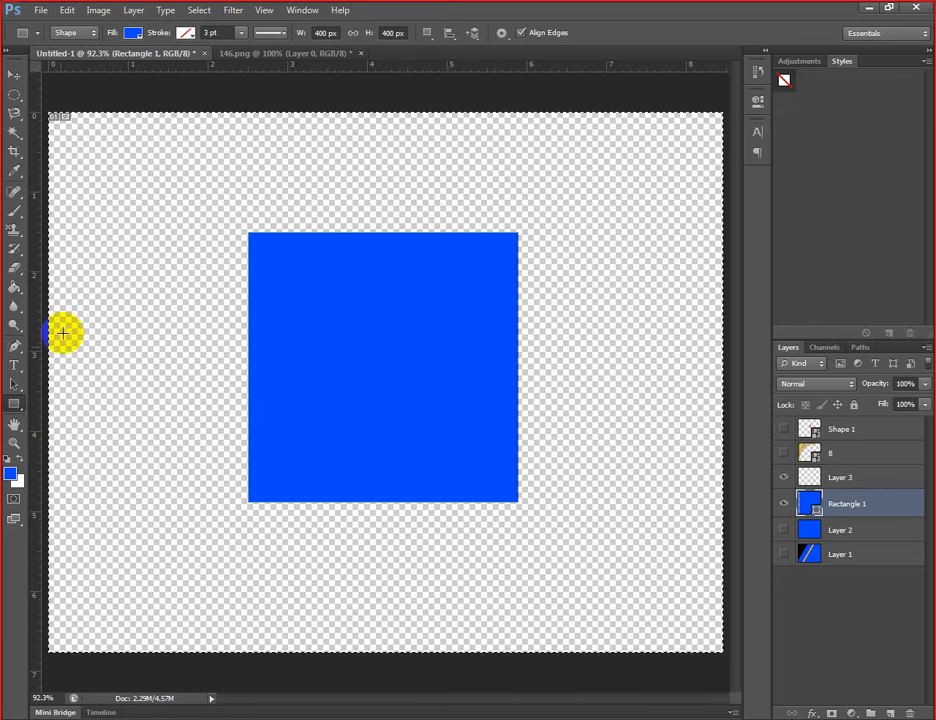
- Create a second 400 by 400 px rectangle from center in the canvas's upper-left area and move it down level with the first
{"action": "left_click", "coordinate": [224, 173]}
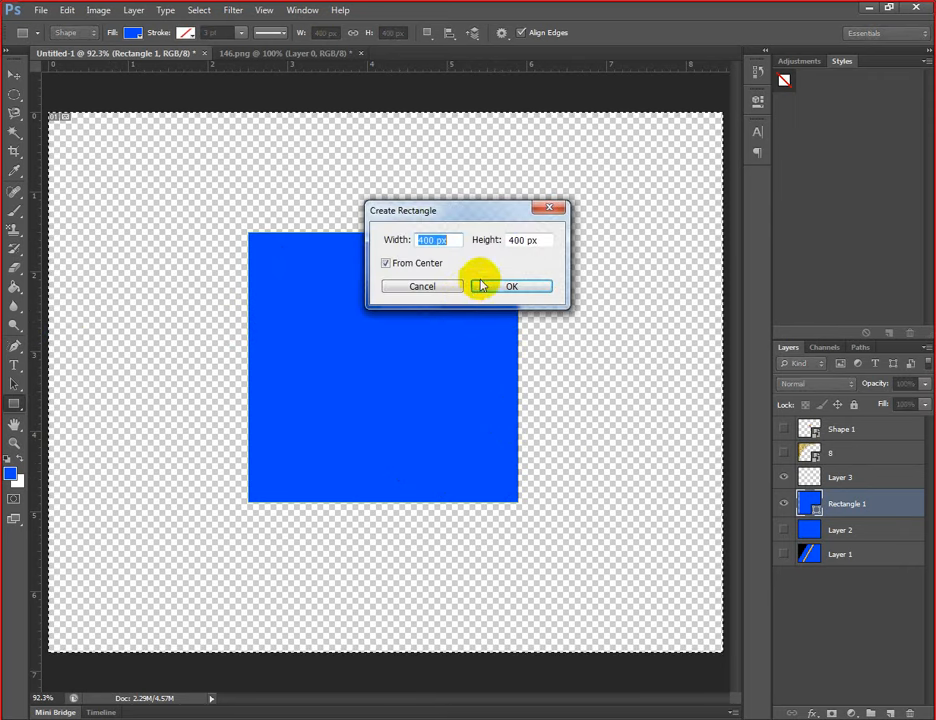
{"action": "left_click", "coordinate": [503, 285]}
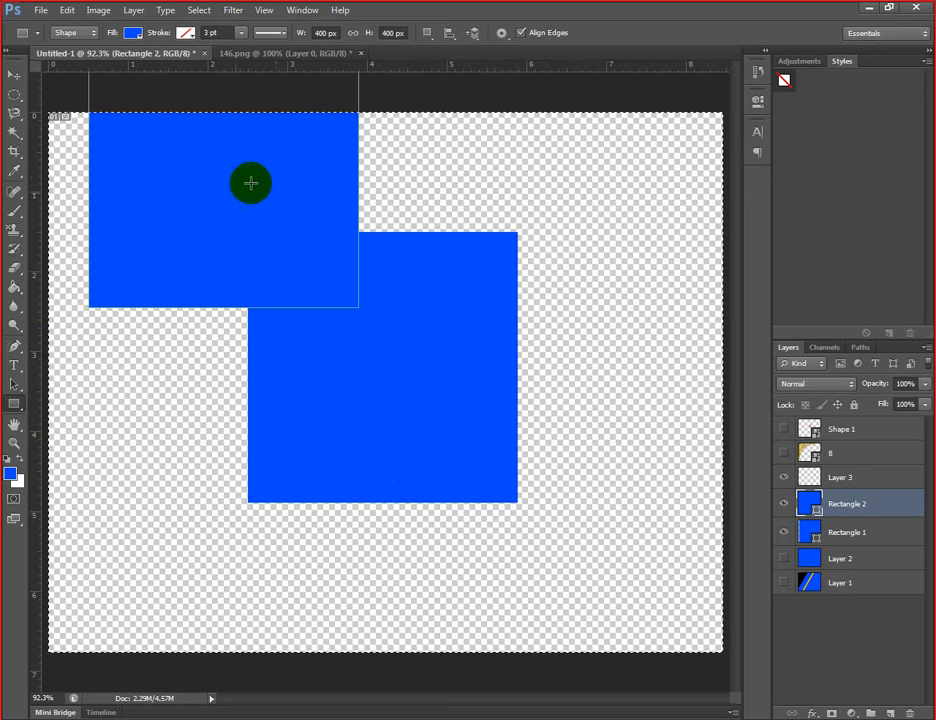
{"action": "left_click", "coordinate": [8, 74]}
{"action": "left_click_drag", "start_coordinate": [130, 155], "coordinate": [153, 353]}
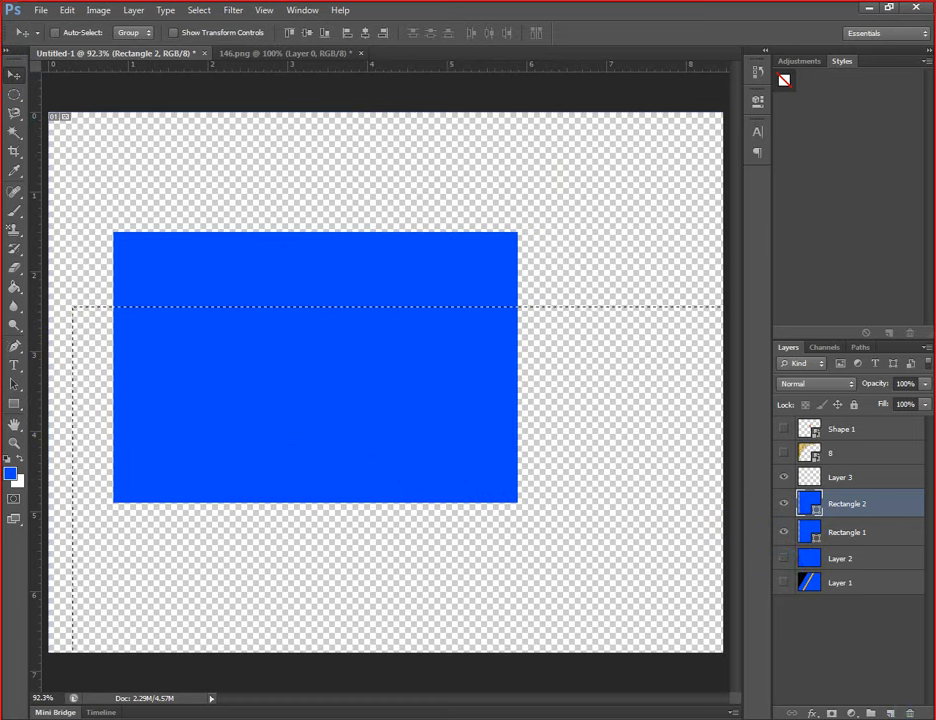
- Delete both rectangle layers
{"action": "left_click", "coordinate": [910, 713]}
{"action": "left_click", "coordinate": [910, 713]}
- Draw a rounded rectangle about 460 by 368 px with a 60 px radius in the upper middle of the canvas
{"action": "left_click", "coordinate": [23, 404]}
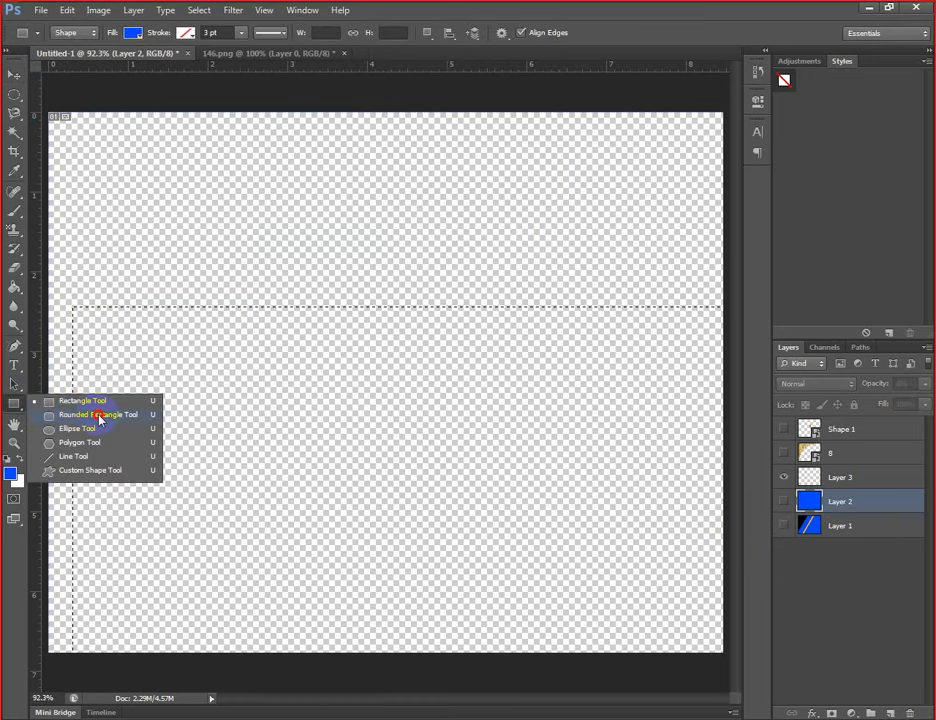
{"action": "left_click", "coordinate": [98, 416]}
{"action": "left_click_drag", "start_coordinate": [248, 197], "coordinate": [558, 445]}
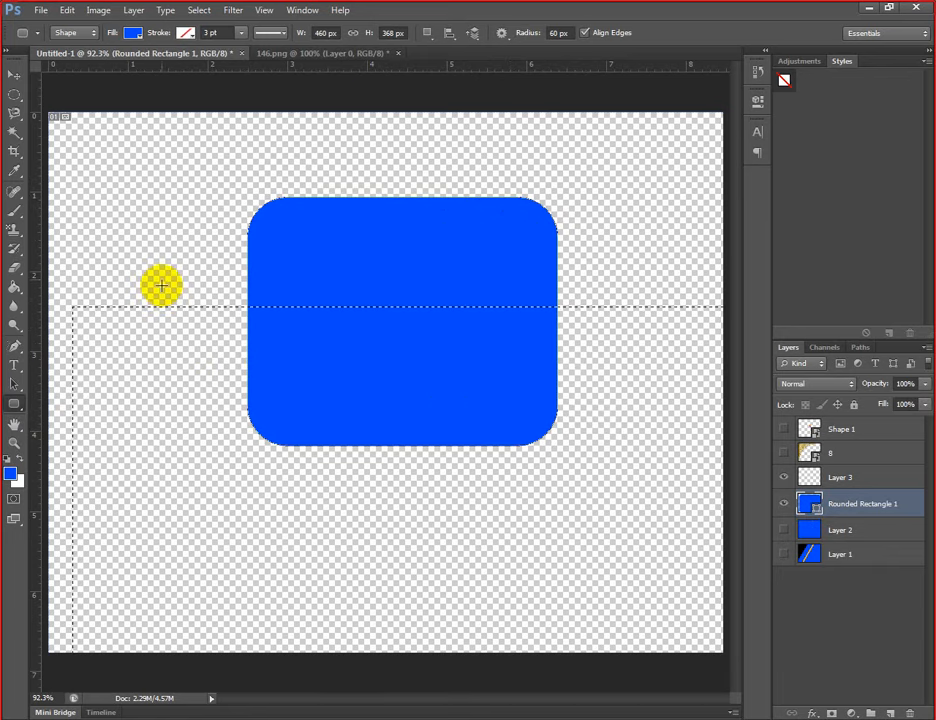
- Create a second rounded rectangle, 400 by 400 px with a 20 px radius, in the canvas's upper-left area
{"action": "left_click", "coordinate": [137, 179]}
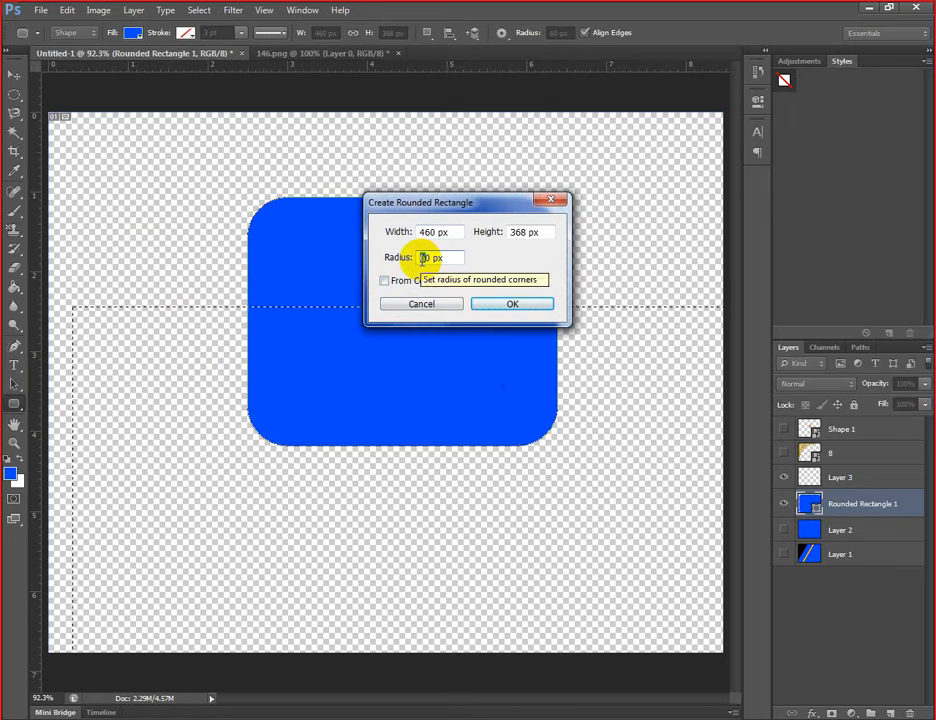
{"action": "left_click", "coordinate": [422, 259]}
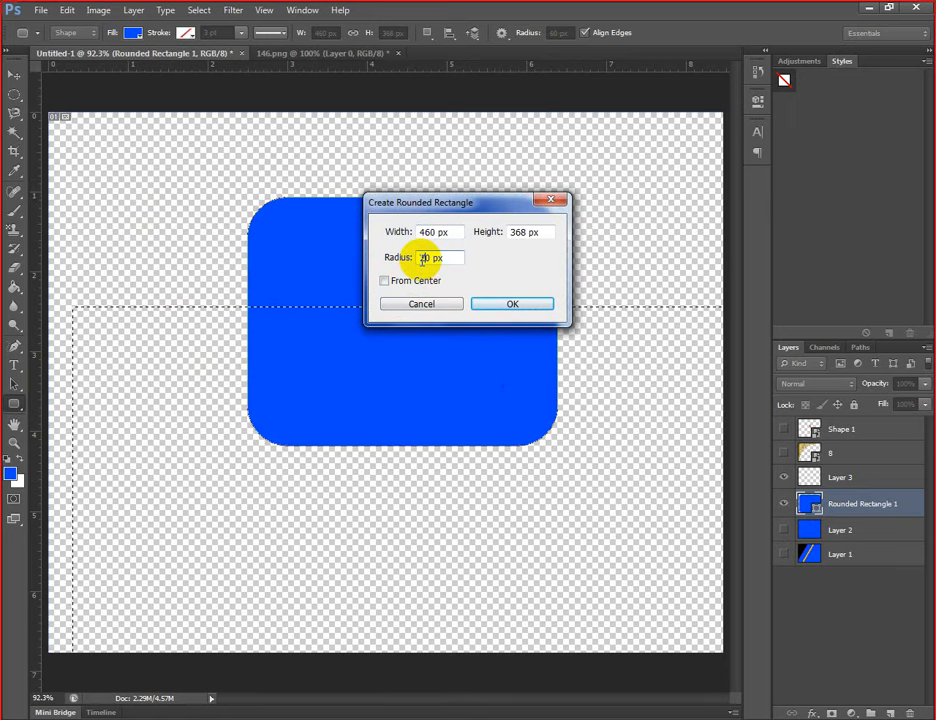
{"action": "double_click", "coordinate": [428, 232]}
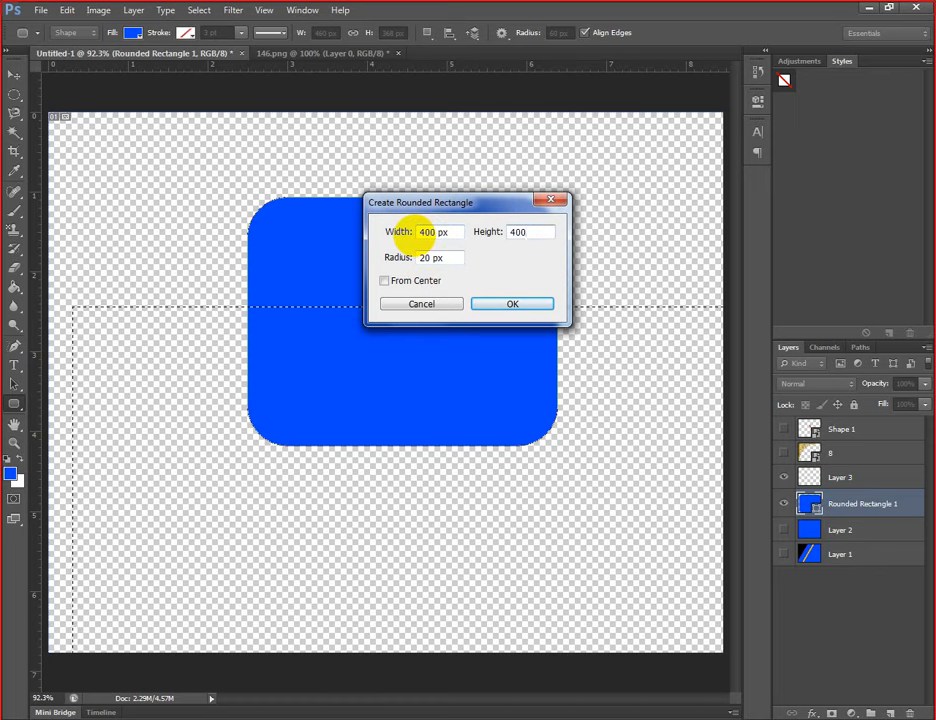
{"action": "key", "text": "Return"}
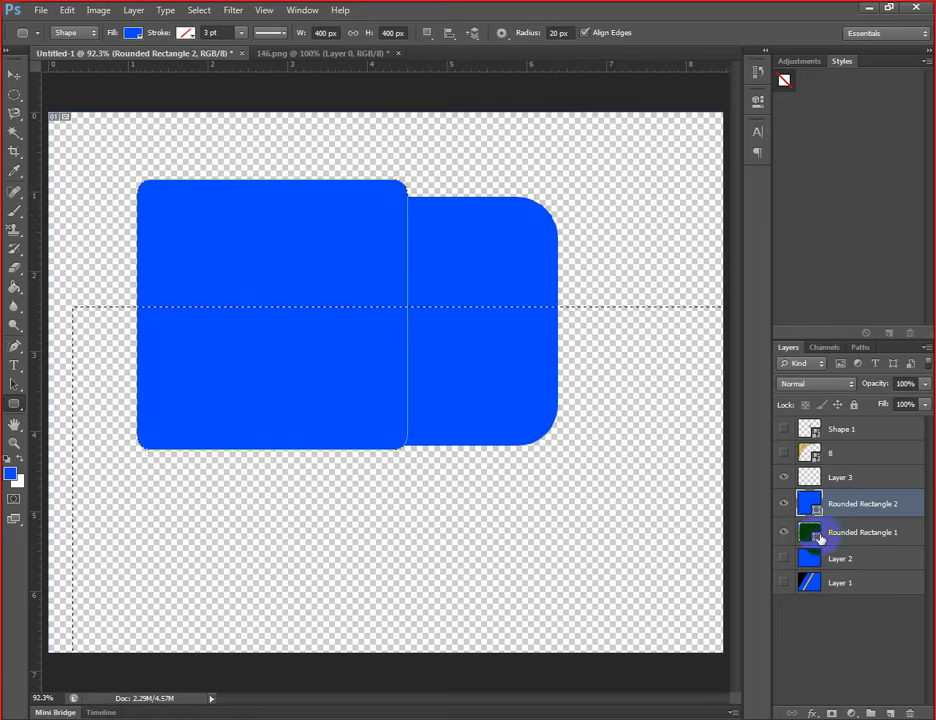
- Move the 20 px radius rounded rectangle to the canvas's lower left, temporarily hiding the other rounded rectangle
{"action": "left_click", "coordinate": [783, 532]}
{"action": "left_click", "coordinate": [14, 75]}
{"action": "left_click_drag", "start_coordinate": [245, 260], "coordinate": [169, 371]}
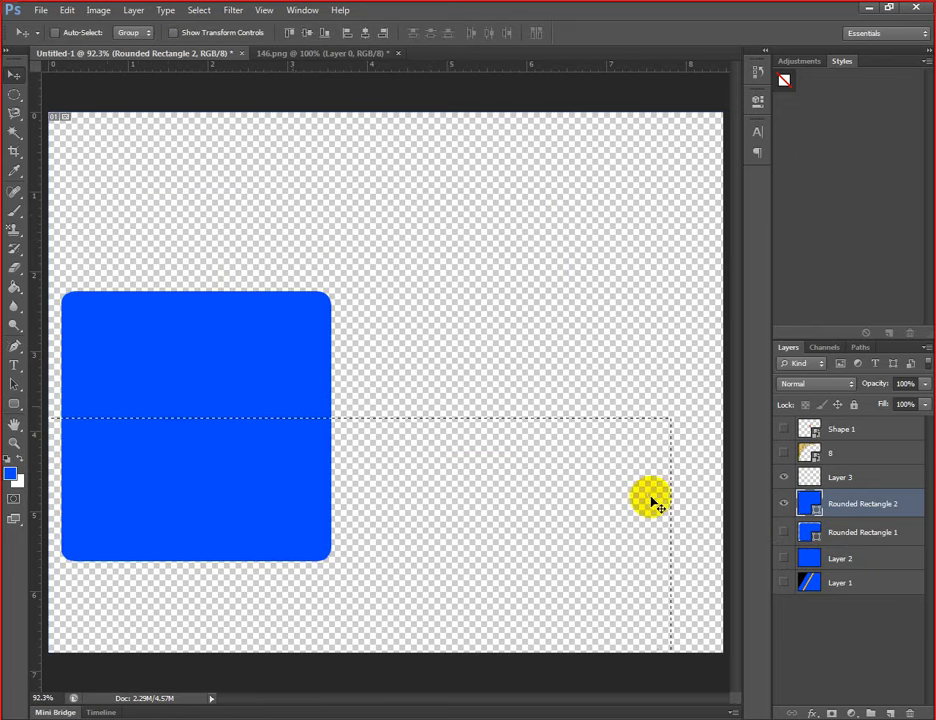
{"action": "left_click", "coordinate": [784, 533]}
{"action": "left_click_drag", "start_coordinate": [455, 333], "coordinate": [447, 360]}
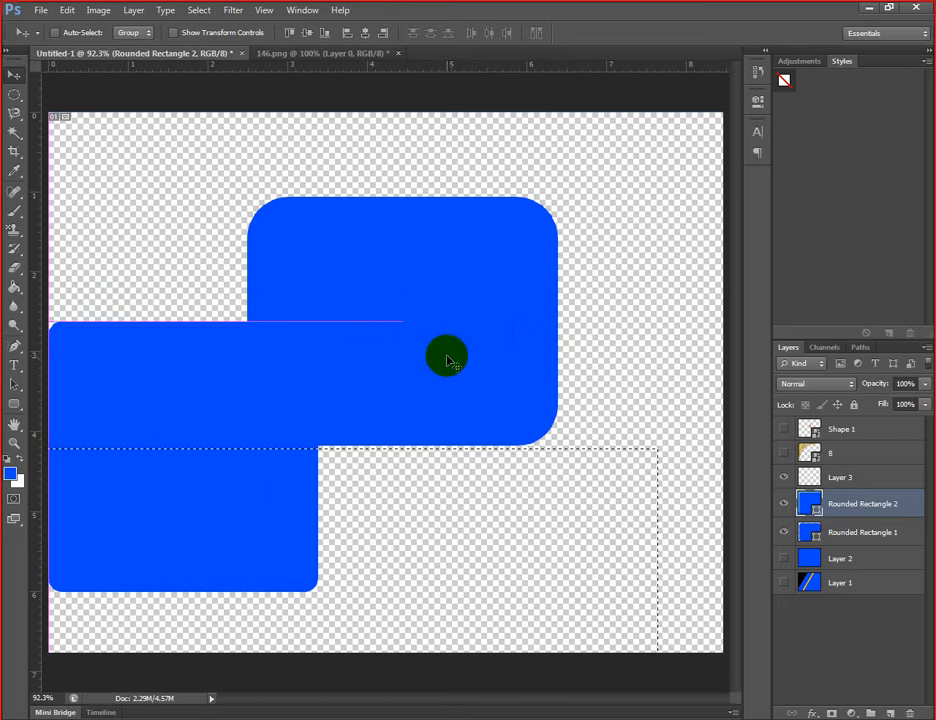
- Move the 60 px radius rounded rectangle right and slightly up, and shift the 20 px radius one slightly right
{"action": "left_click", "coordinate": [813, 528]}
{"action": "left_click_drag", "start_coordinate": [522, 359], "coordinate": [619, 346]}
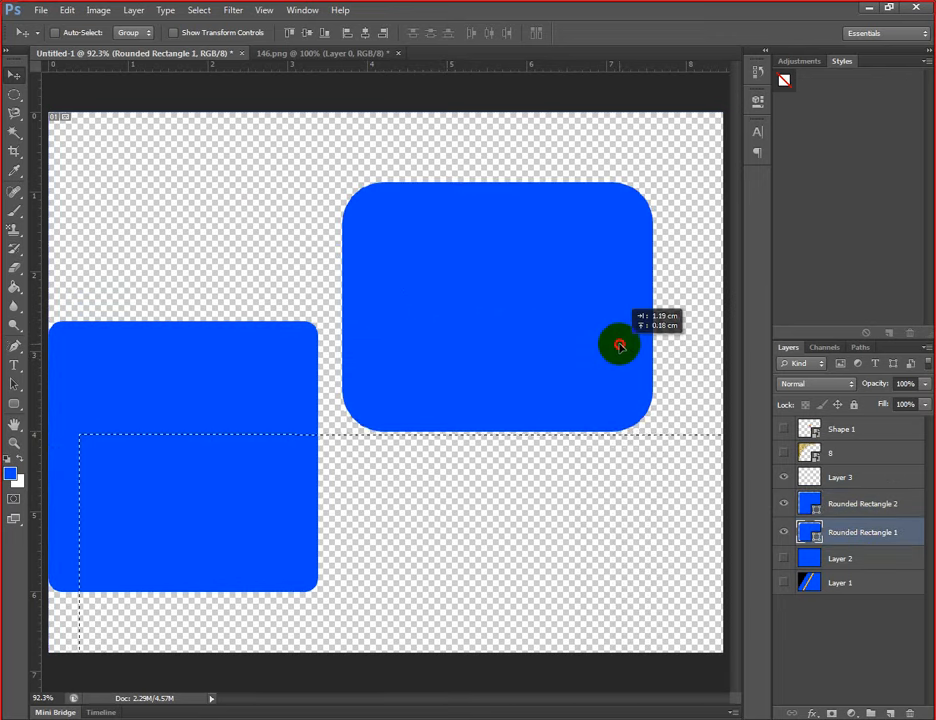
{"action": "left_click", "coordinate": [797, 497]}
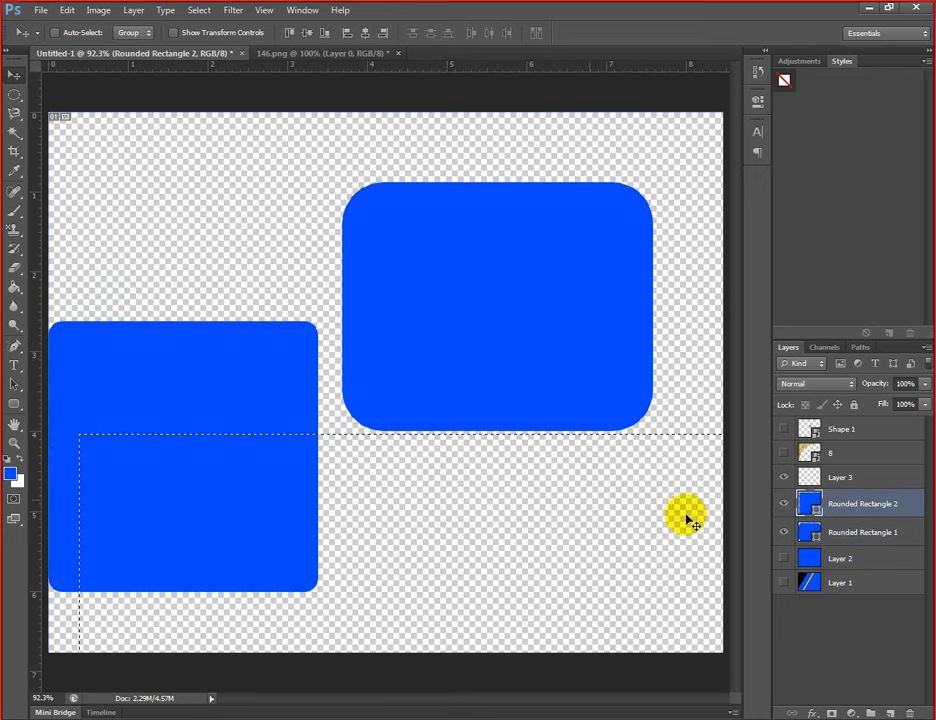
{"action": "left_click_drag", "start_coordinate": [302, 389], "coordinate": [317, 389]}
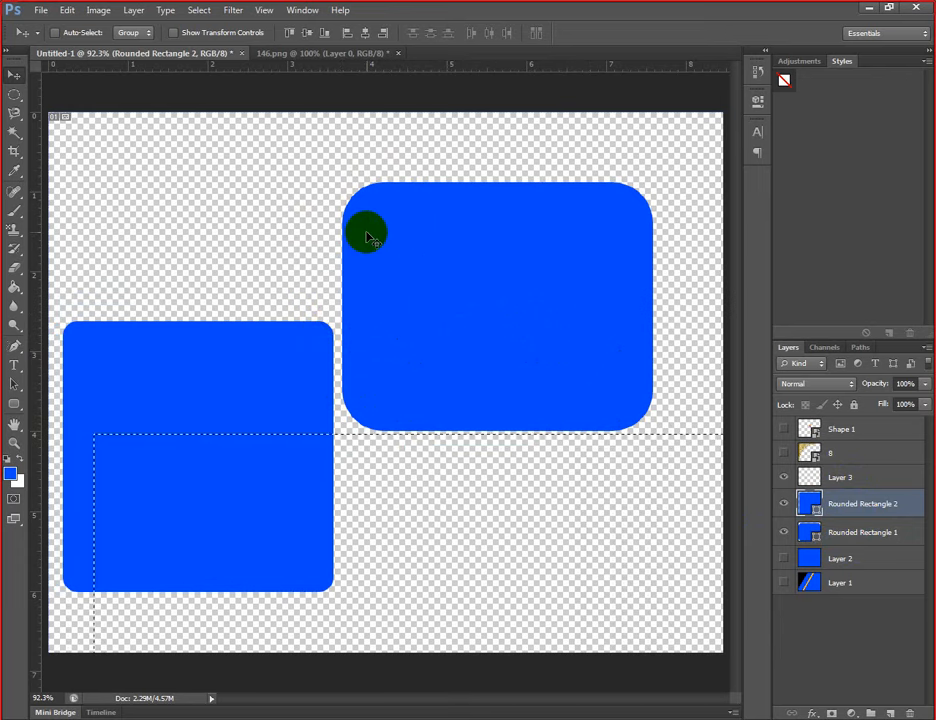
- Activate the Ellipse tool and hide both rounded rectangle layers
{"action": "left_click", "coordinate": [14, 406]}
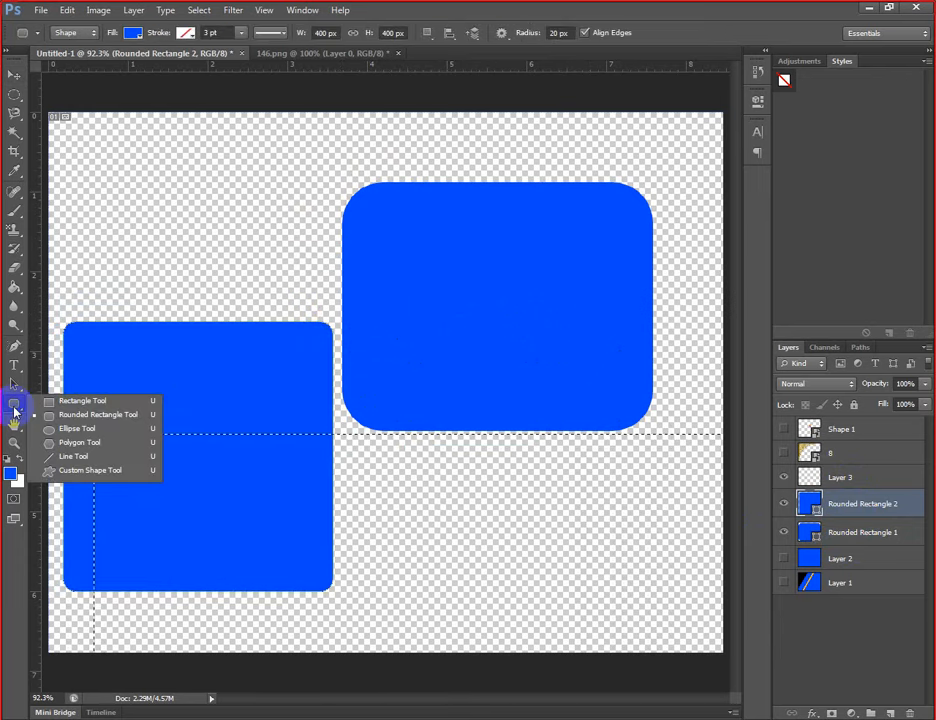
{"action": "left_click", "coordinate": [95, 432]}
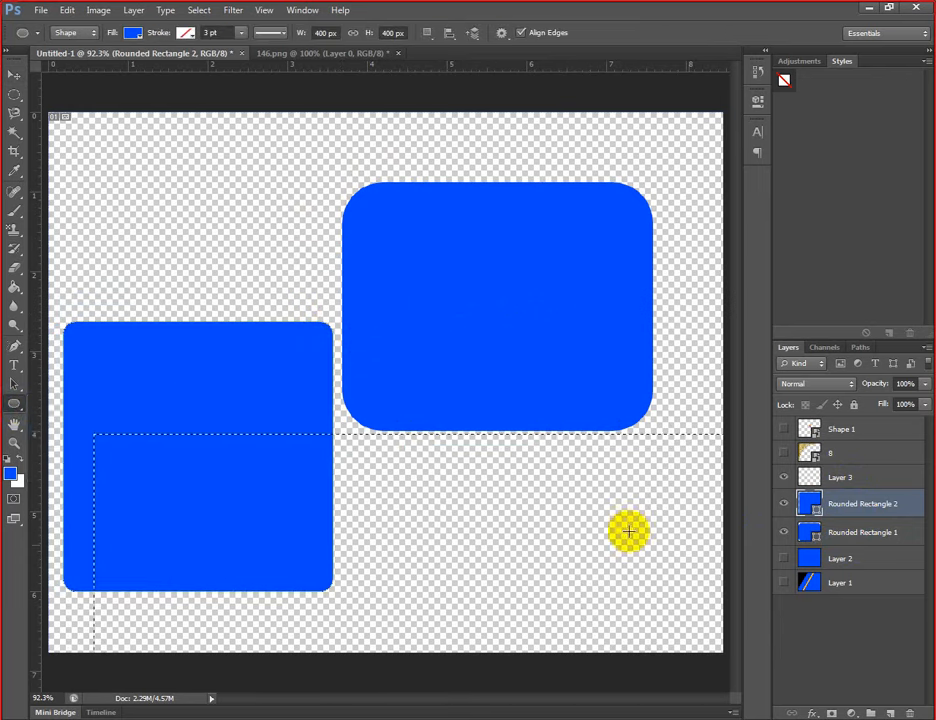
{"action": "left_click", "coordinate": [782, 537]}
{"action": "left_click", "coordinate": [777, 503]}
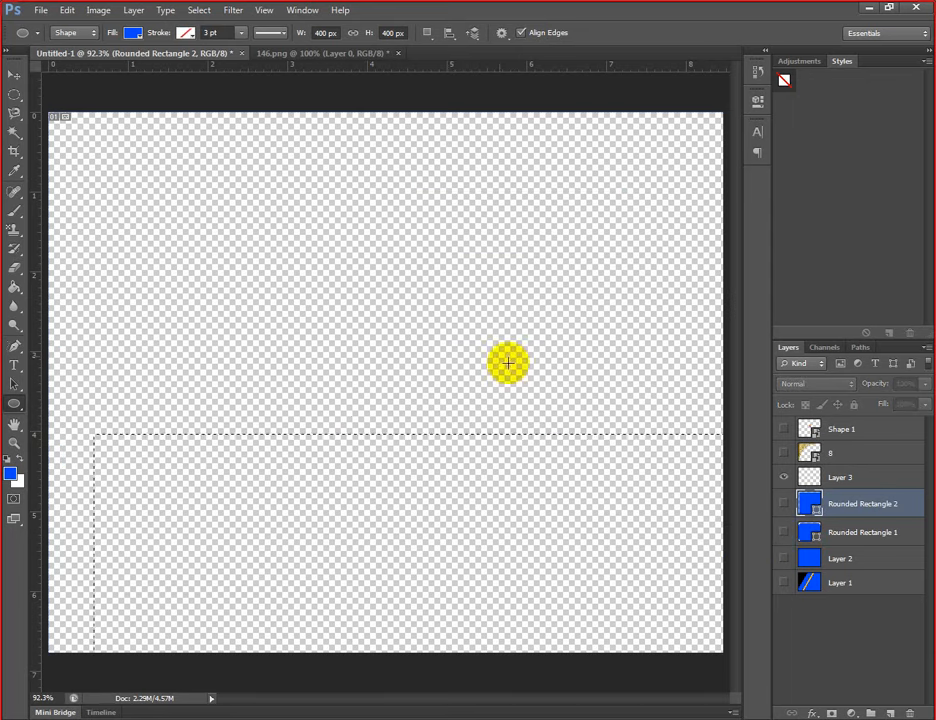
- Draw two wide and two tall, narrow blue ellipses across the canvas, the last one about 230 by 162 px
{"action": "left_click_drag", "start_coordinate": [290, 167], "coordinate": [446, 278]}
{"action": "left_click_drag", "start_coordinate": [509, 240], "coordinate": [561, 393]}
{"action": "left_click_drag", "start_coordinate": [623, 258], "coordinate": [657, 440]}
{"action": "left_click_drag", "start_coordinate": [184, 276], "coordinate": [338, 385]}
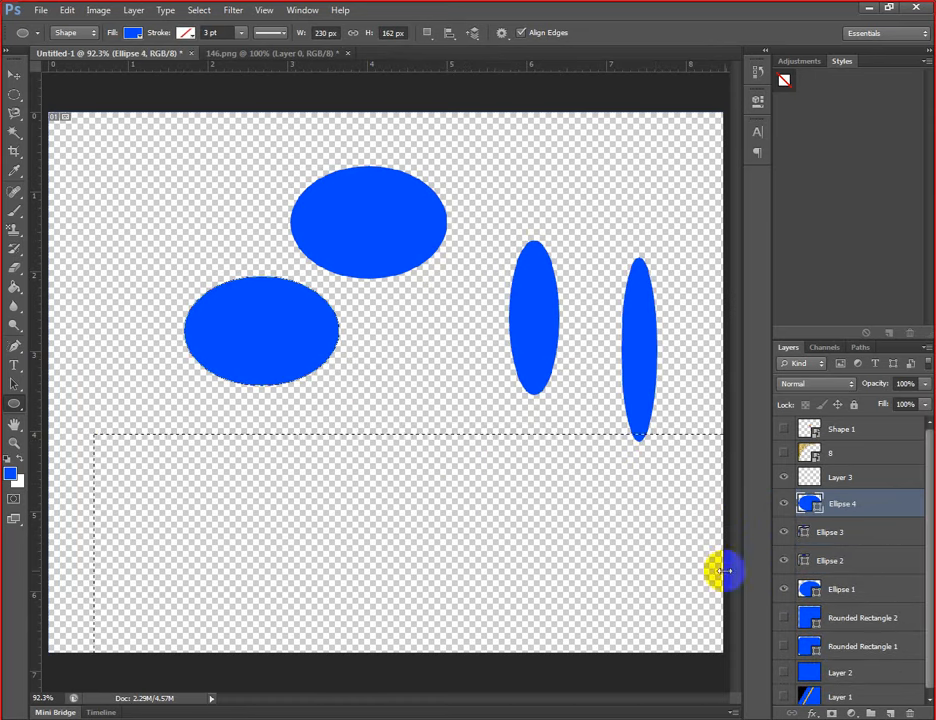
- Hide all four ellipse layers and activate the Custom Shape tool
{"action": "left_click", "coordinate": [785, 536]}
{"action": "left_click", "coordinate": [783, 561]}
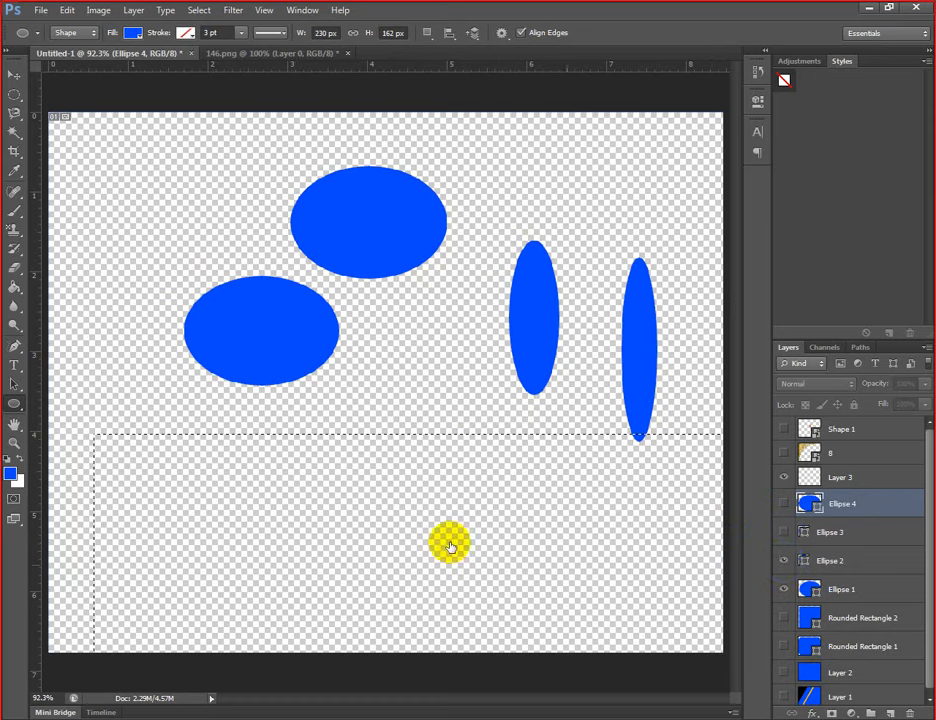
{"action": "left_click_drag", "start_coordinate": [20, 415], "coordinate": [54, 449]}
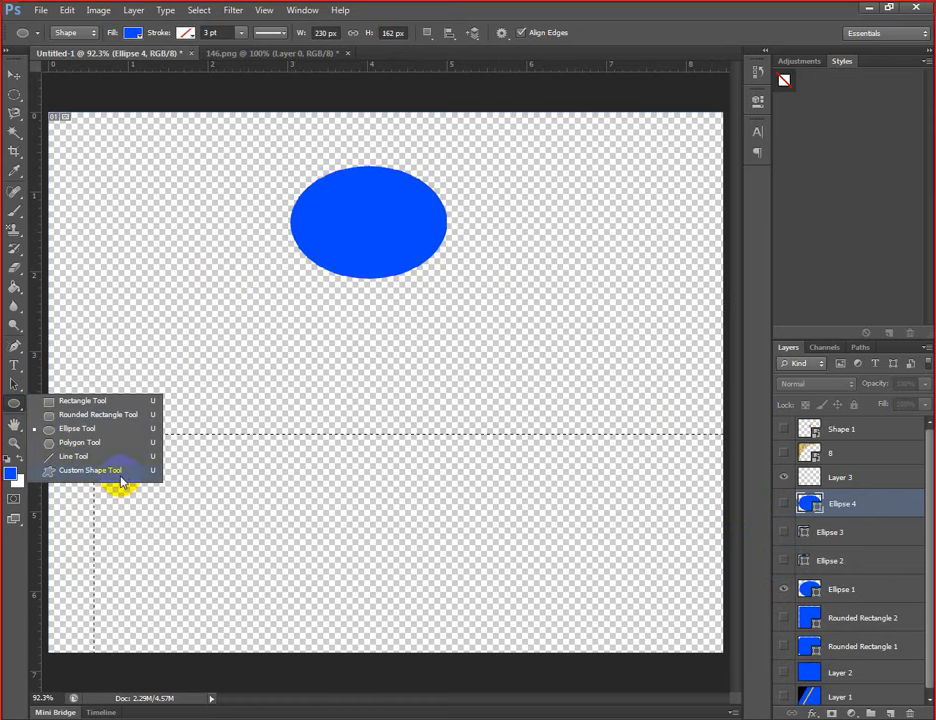
{"action": "left_click_drag", "start_coordinate": [120, 481], "coordinate": [119, 478]}
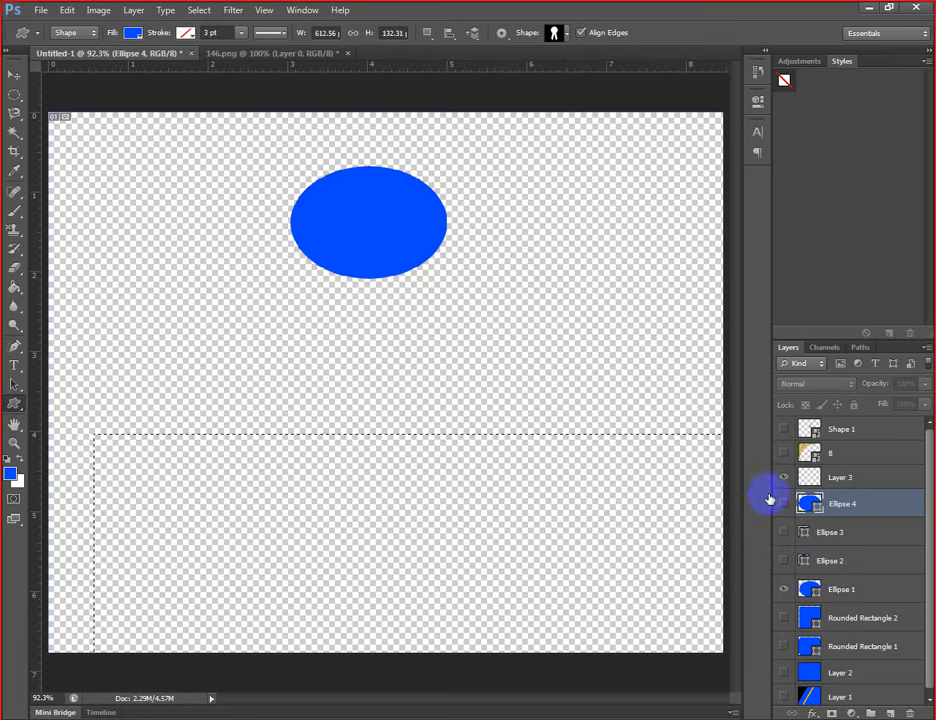
{"action": "left_click", "coordinate": [784, 590]}
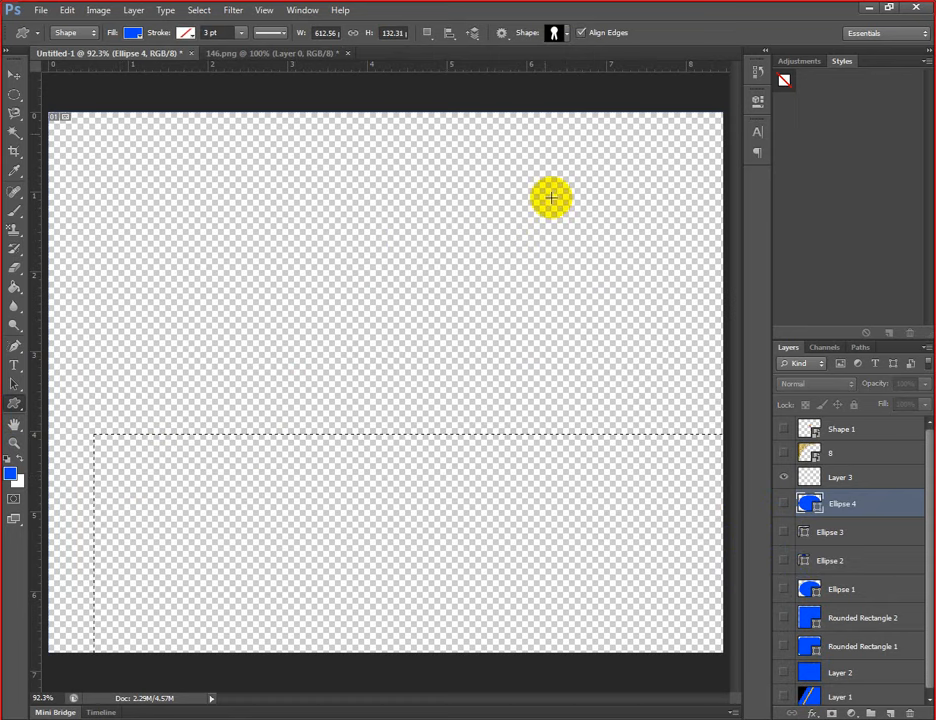
- Draw the domed palace custom shape about 539 by 373 px on the canvas's upper half and rasterize its layer
{"action": "left_click", "coordinate": [567, 42]}
{"action": "left_click_drag", "start_coordinate": [646, 150], "coordinate": [777, 345]}
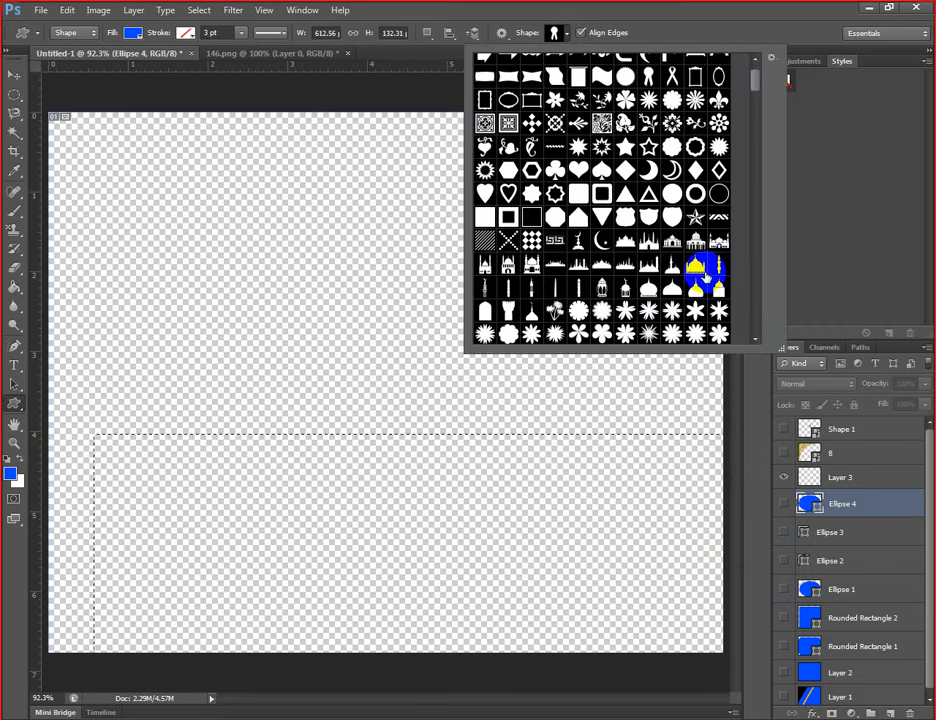
{"action": "mouse_move", "coordinate": [757, 90]}
{"action": "left_mouse_down"}
{"action": "mouse_move", "coordinate": [762, 152]}
{"action": "mouse_move", "coordinate": [762, 90]}
{"action": "left_mouse_up"}
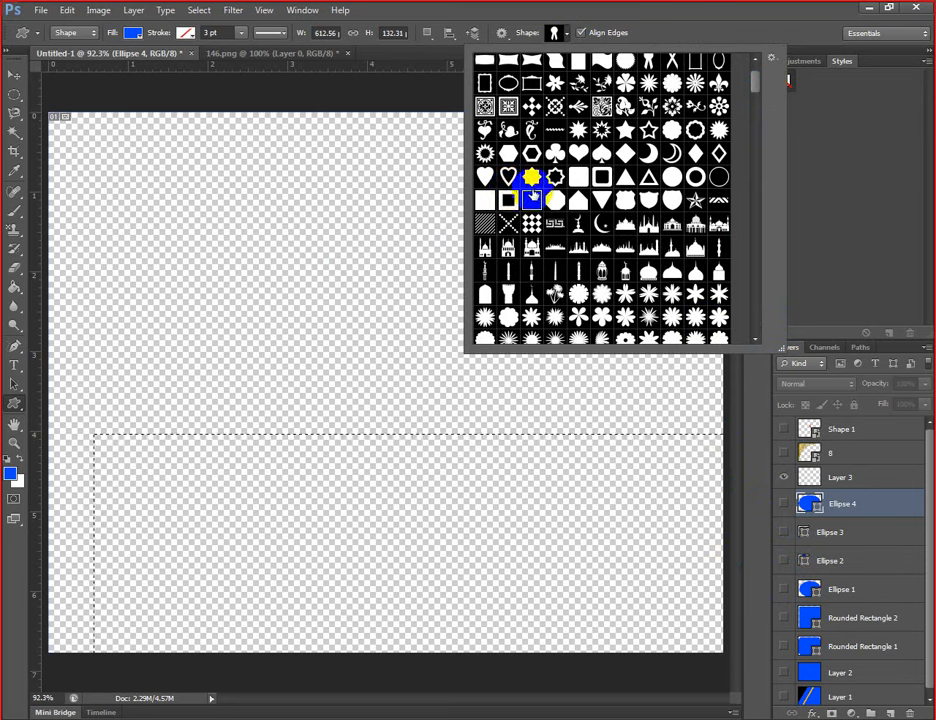
{"action": "left_click", "coordinate": [628, 225]}
{"action": "left_click", "coordinate": [677, 225]}
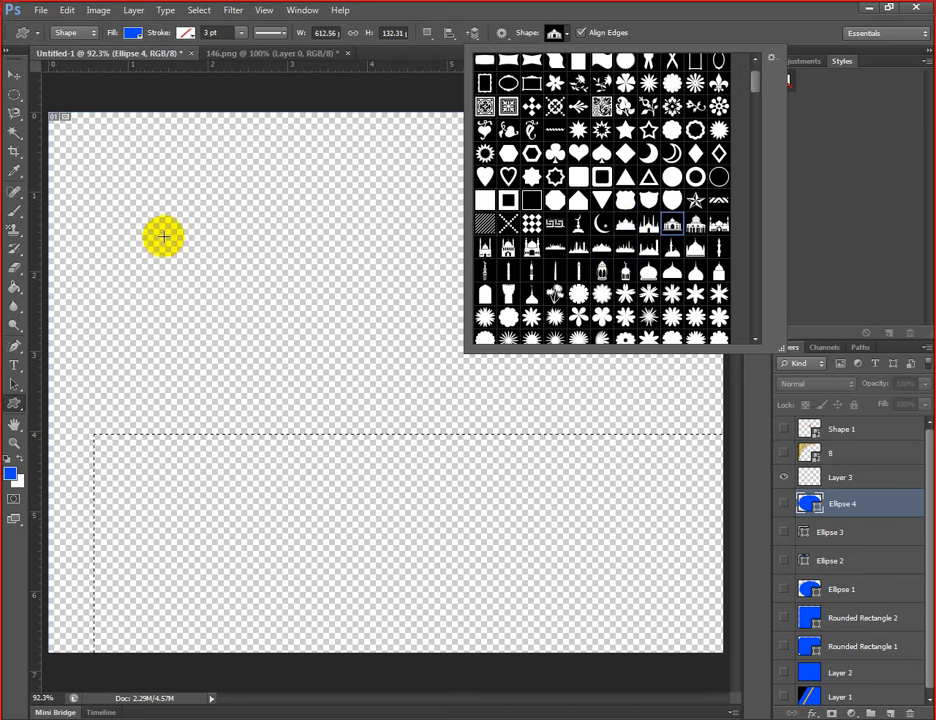
{"action": "left_click_drag", "start_coordinate": [176, 167], "coordinate": [632, 416]}
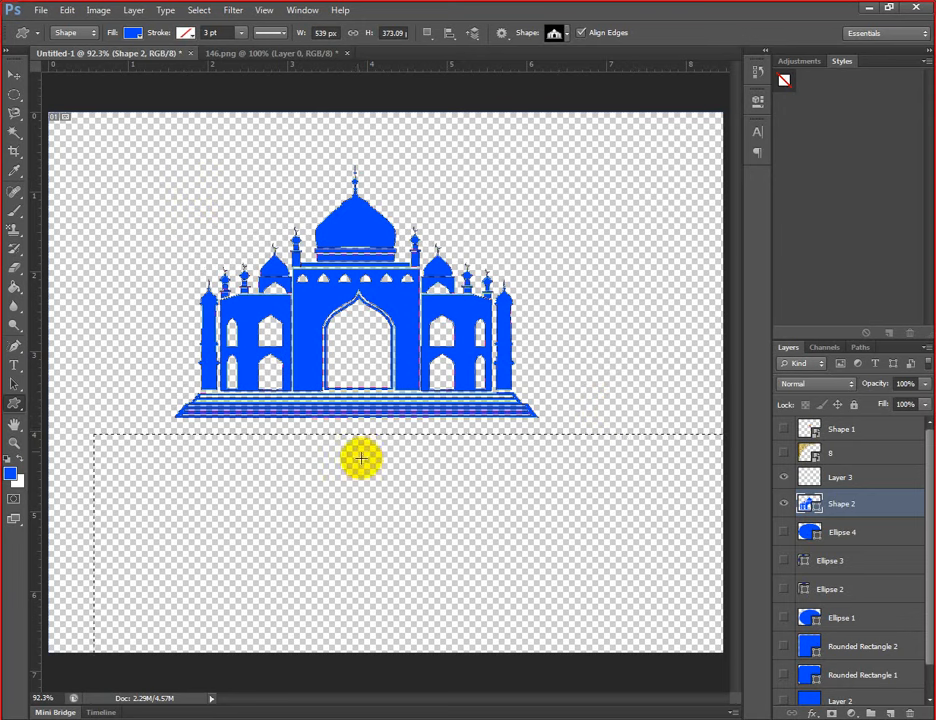
{"action": "right_click", "coordinate": [875, 505]}
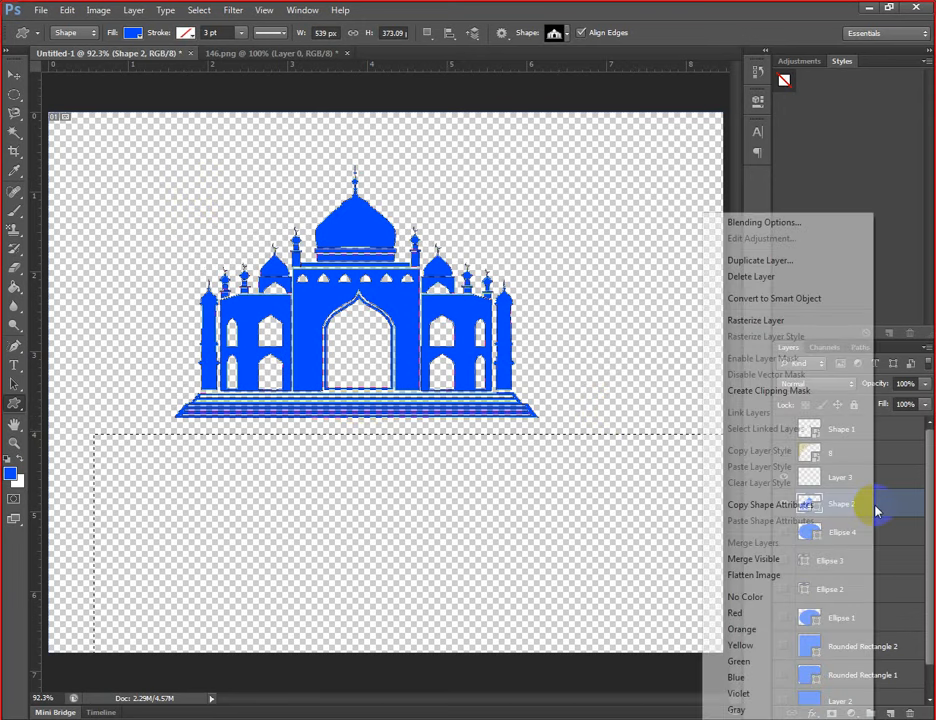
{"action": "left_click", "coordinate": [762, 320]}
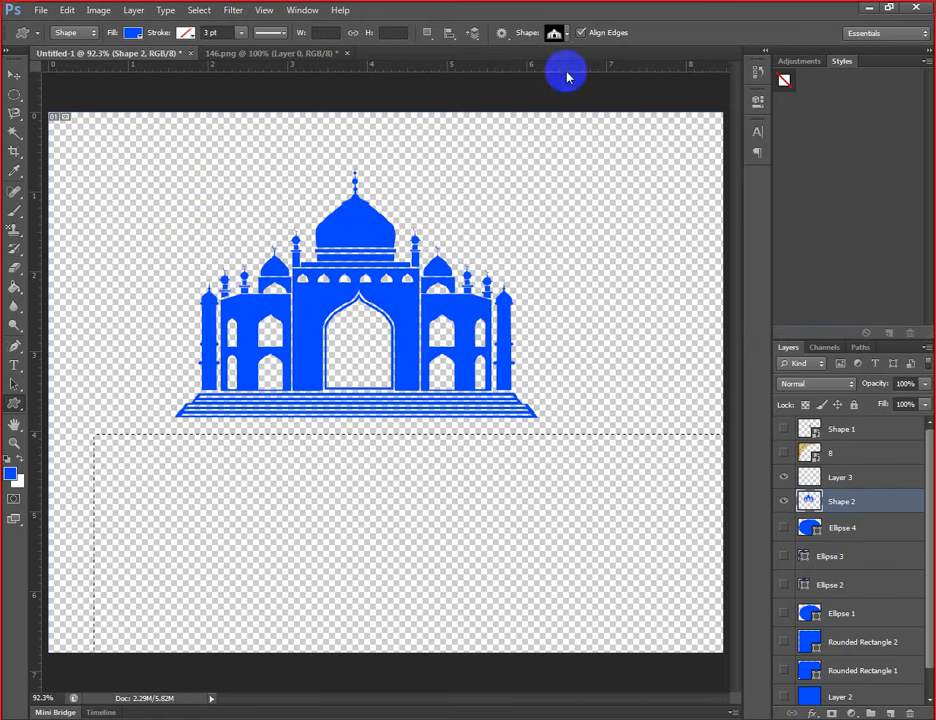
- Draw two leafy floral branch custom shapes, a small one left of the palace and one about 219 by 195 px right of it
{"action": "left_click", "coordinate": [566, 36]}
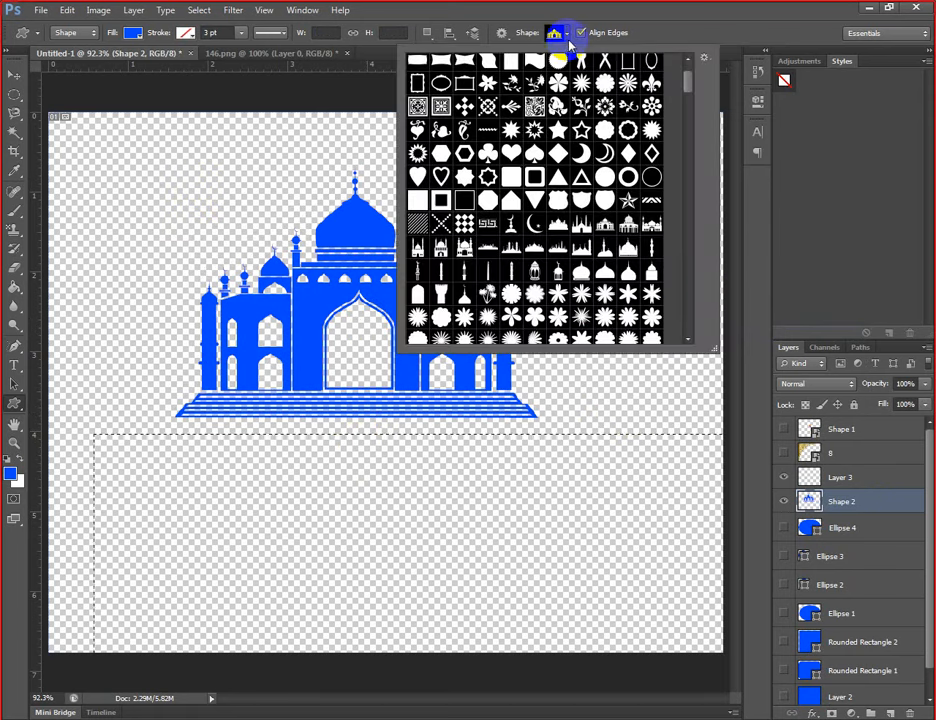
{"action": "left_click", "coordinate": [581, 107]}
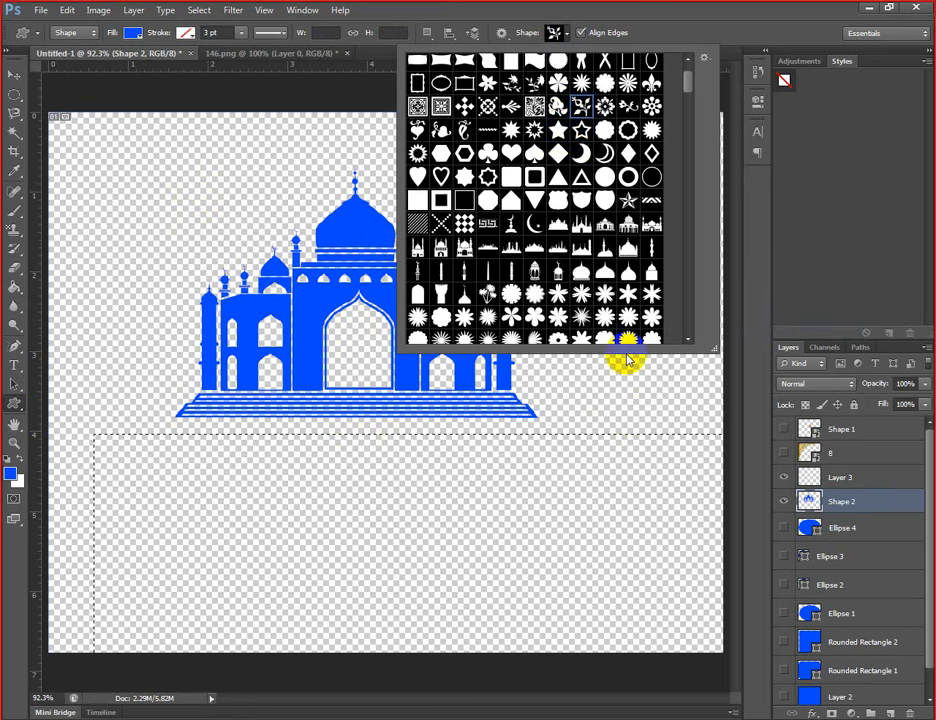
{"action": "left_click_drag", "start_coordinate": [133, 186], "coordinate": [208, 272]}
{"action": "left_click_drag", "start_coordinate": [500, 171], "coordinate": [650, 303]}
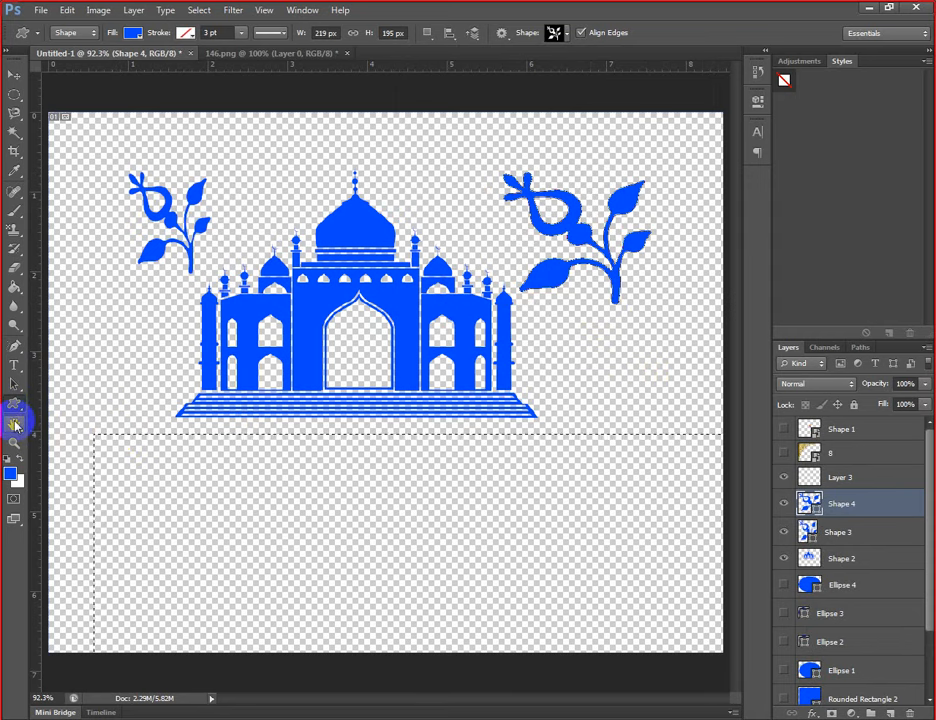
- Examine the palace shape with the Zoom tool, magnifying it up to 300% and returning to 100%
{"action": "left_click", "coordinate": [15, 424]}
{"action": "left_click", "coordinate": [15, 444]}
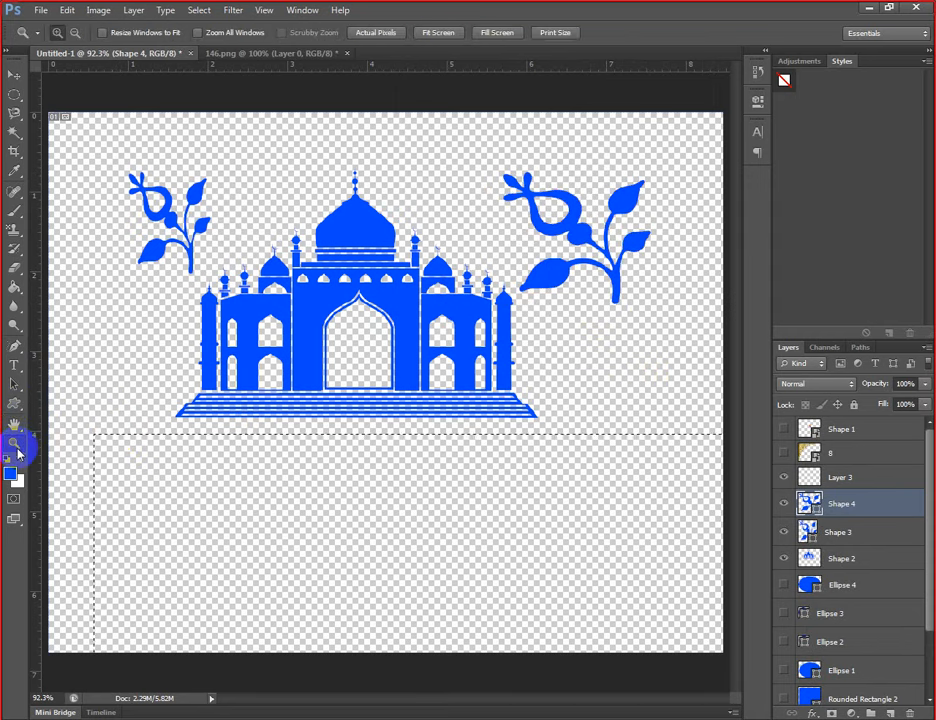
{"action": "left_click", "coordinate": [373, 288]}
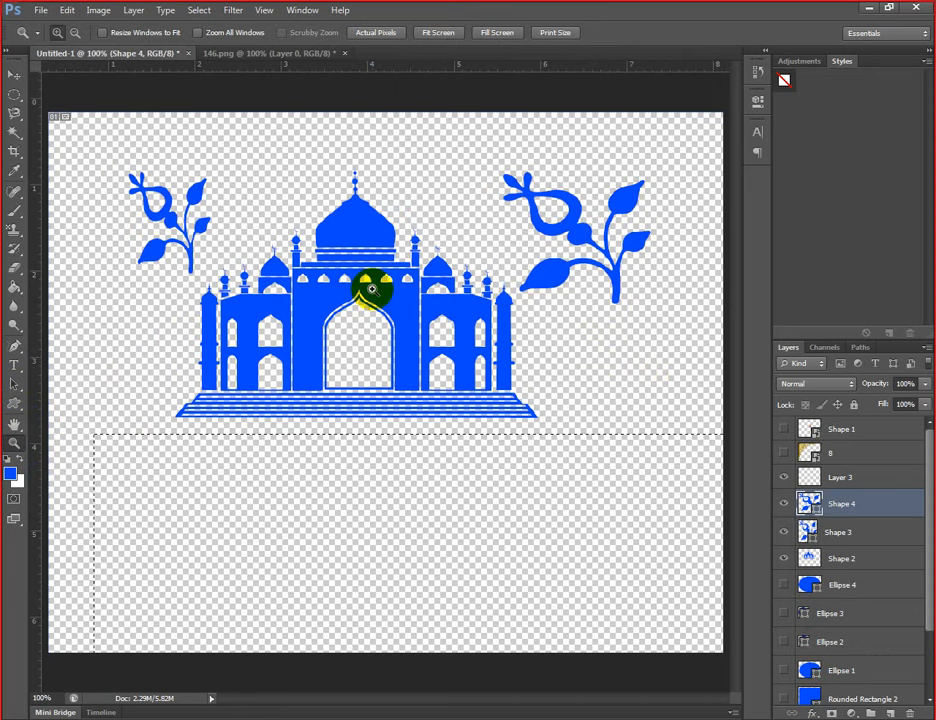
{"action": "left_click", "coordinate": [372, 289]}
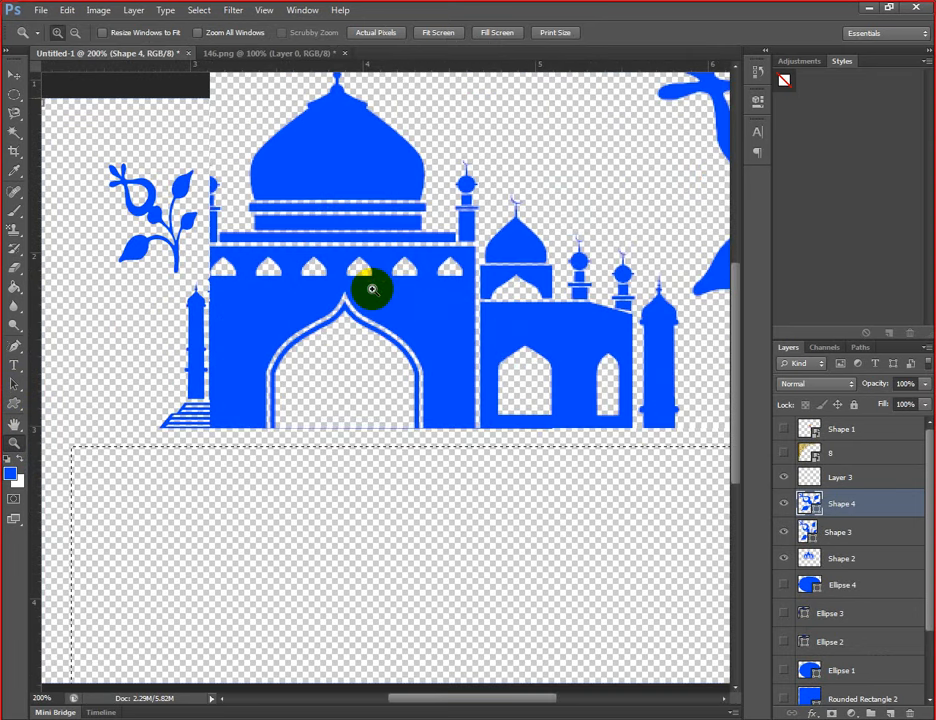
{"action": "left_click", "coordinate": [372, 289]}
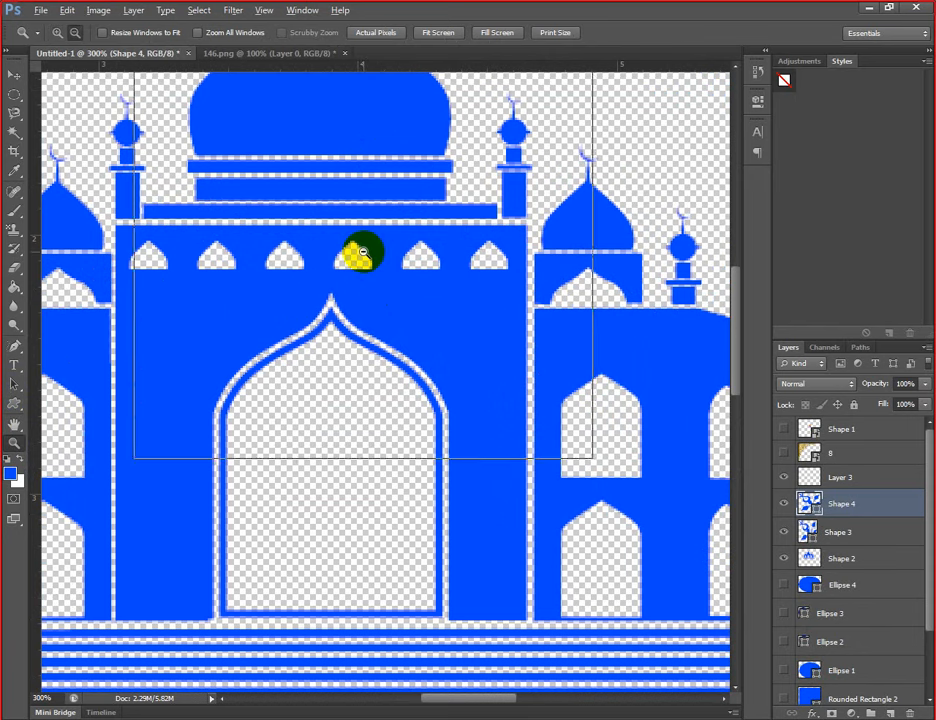
{"action": "left_click", "coordinate": [363, 253], "text": "alt"}
{"action": "left_click", "coordinate": [363, 253], "text": "alt"}
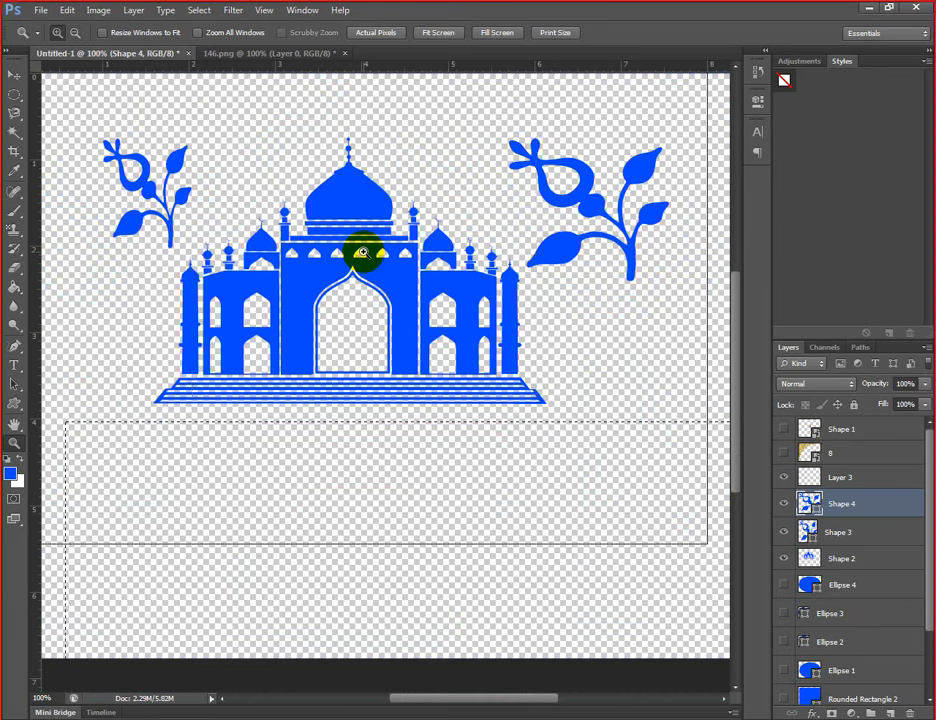
{"action": "left_click", "coordinate": [363, 253]}
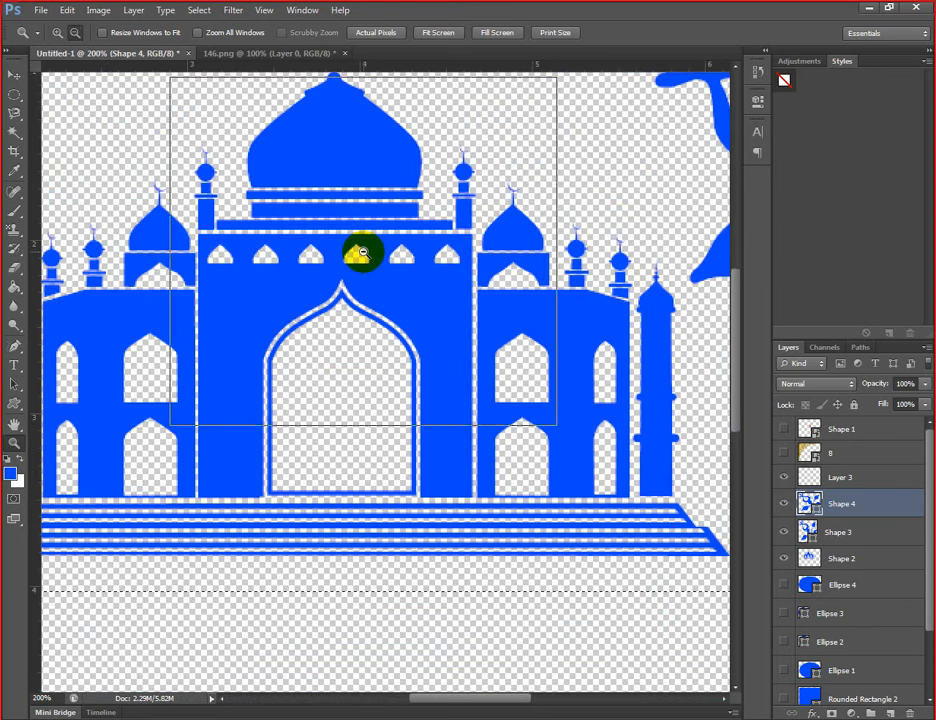
{"action": "left_click", "coordinate": [363, 253], "text": "alt"}
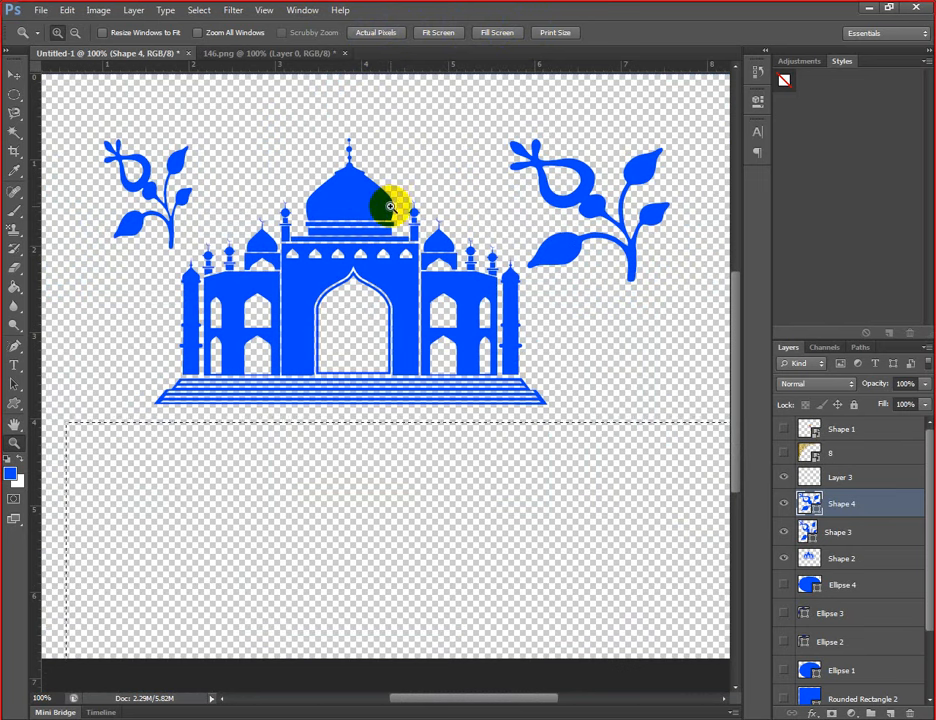
- View the canvas at Fit Screen, Fill Screen, Print Size and Actual Pixels in turn
{"action": "left_click", "coordinate": [436, 33]}
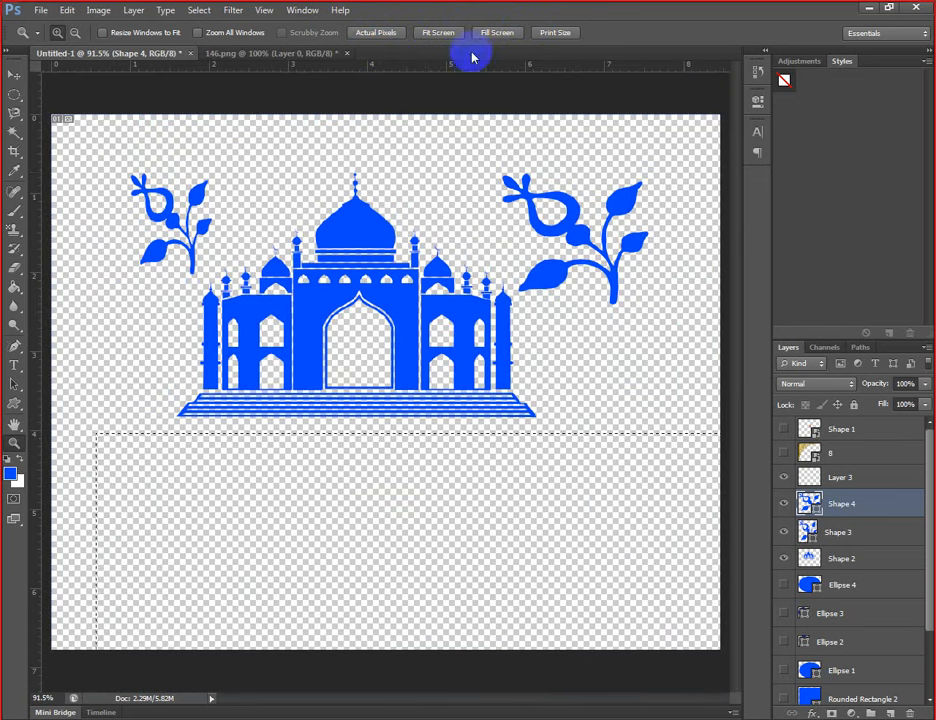
{"action": "left_click", "coordinate": [497, 32]}
{"action": "left_click", "coordinate": [558, 34]}
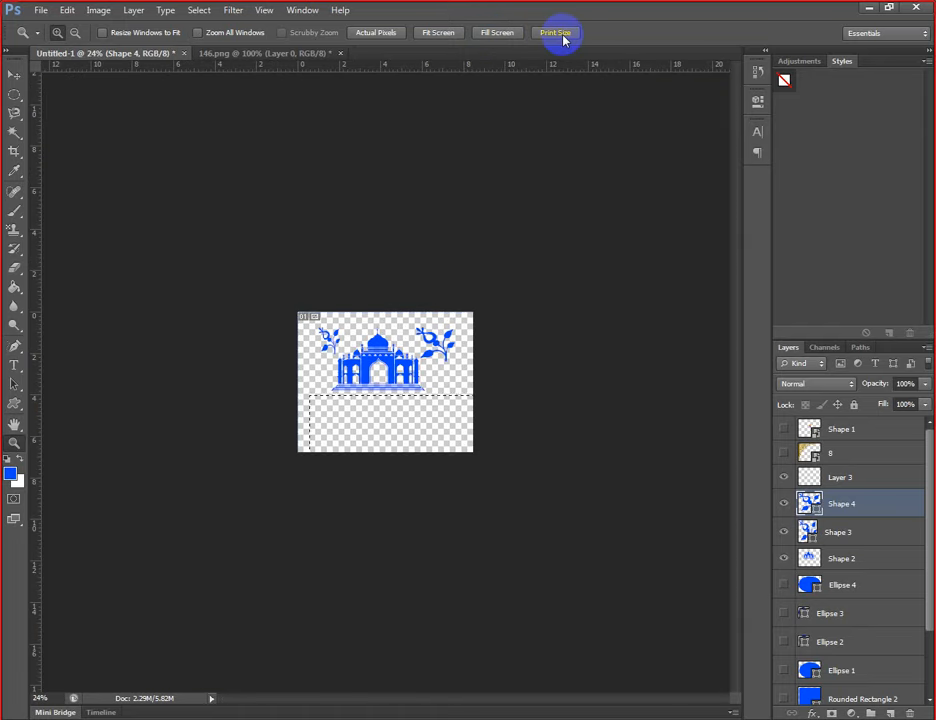
{"action": "left_click", "coordinate": [386, 32]}
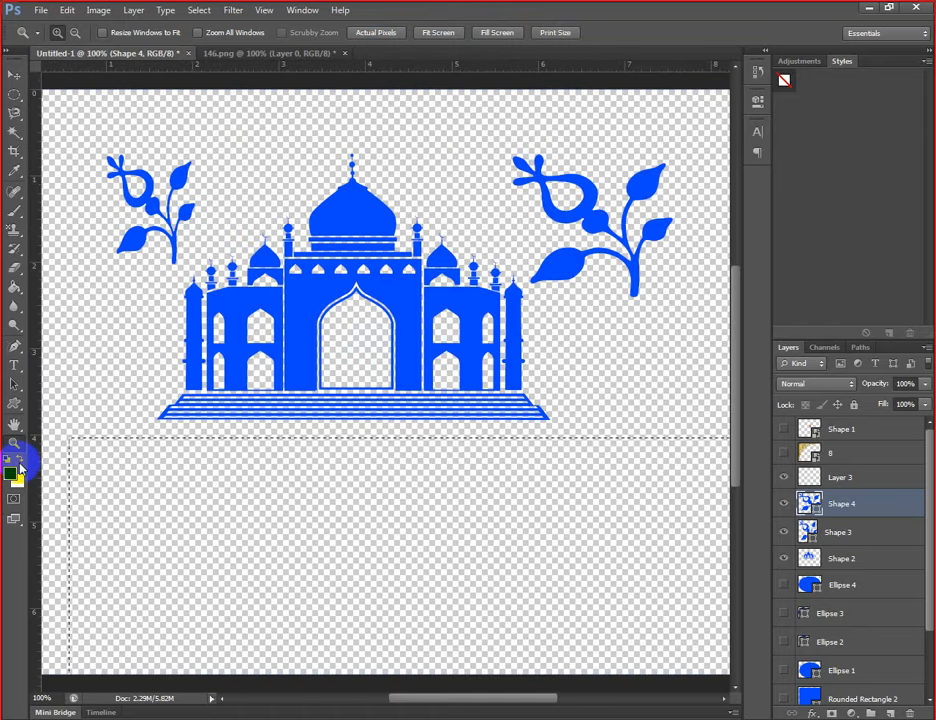
{"action": "left_click", "coordinate": [19, 462]}
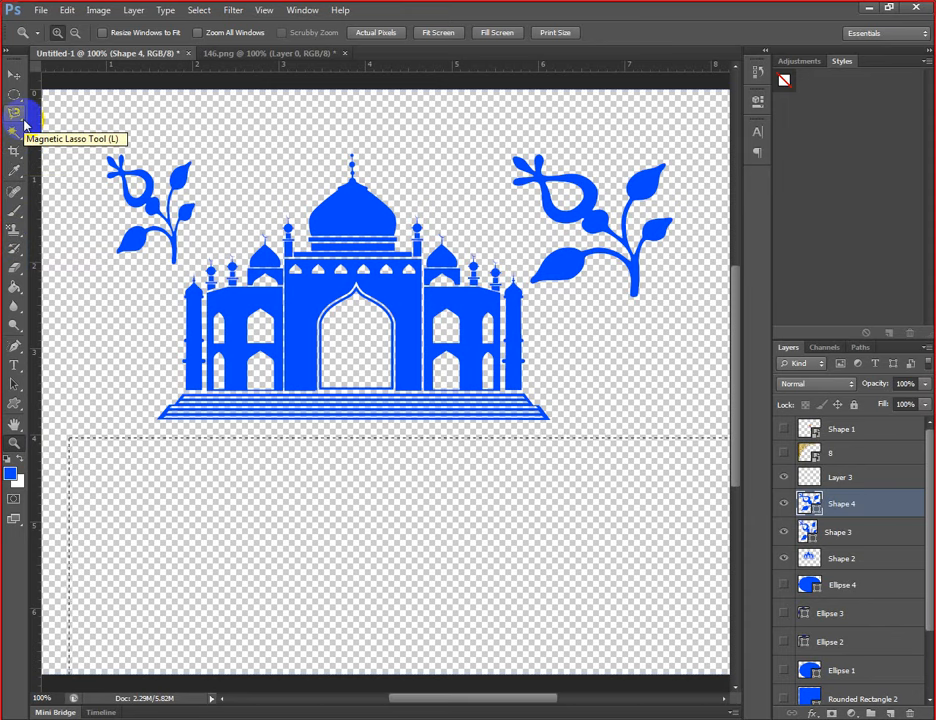
{"action": "left_click", "coordinate": [40, 11]}
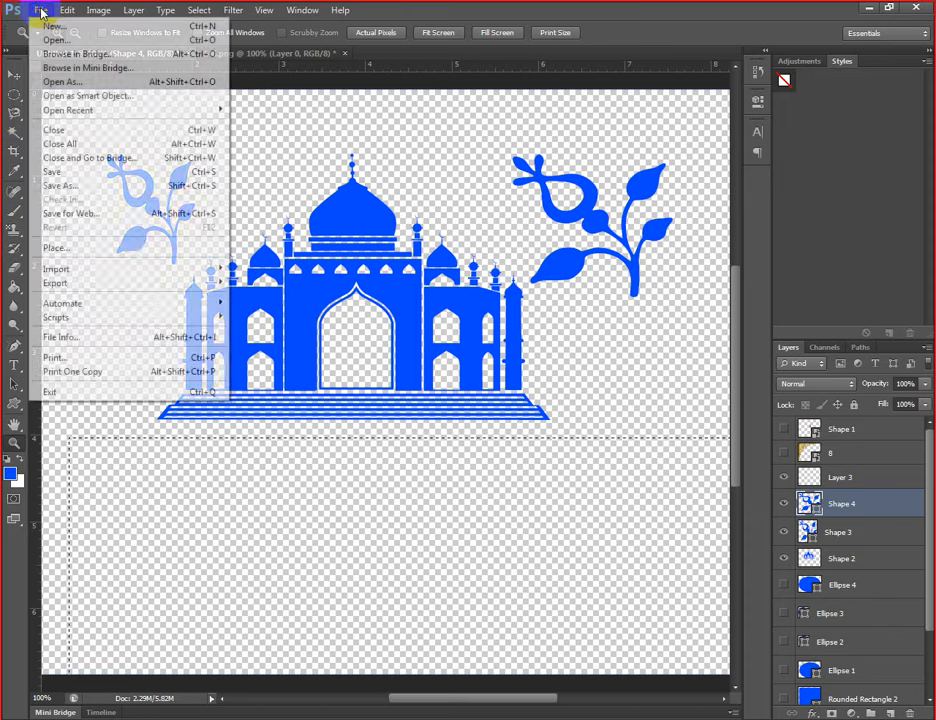
{"action": "mouse_move", "coordinate": [63, 13]}
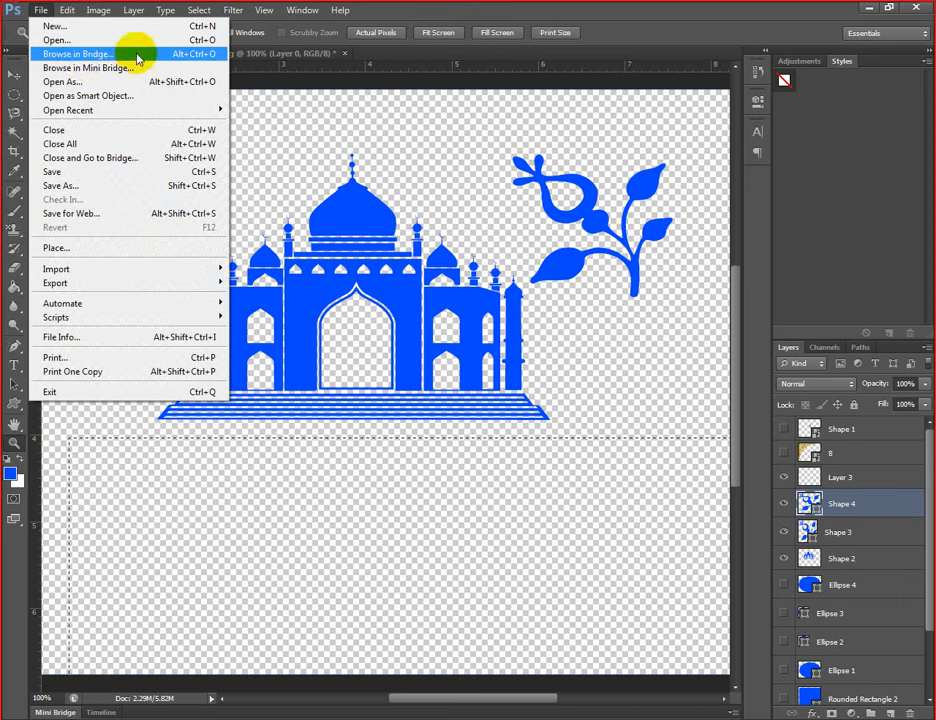
{"action": "mouse_move", "coordinate": [92, 12]}
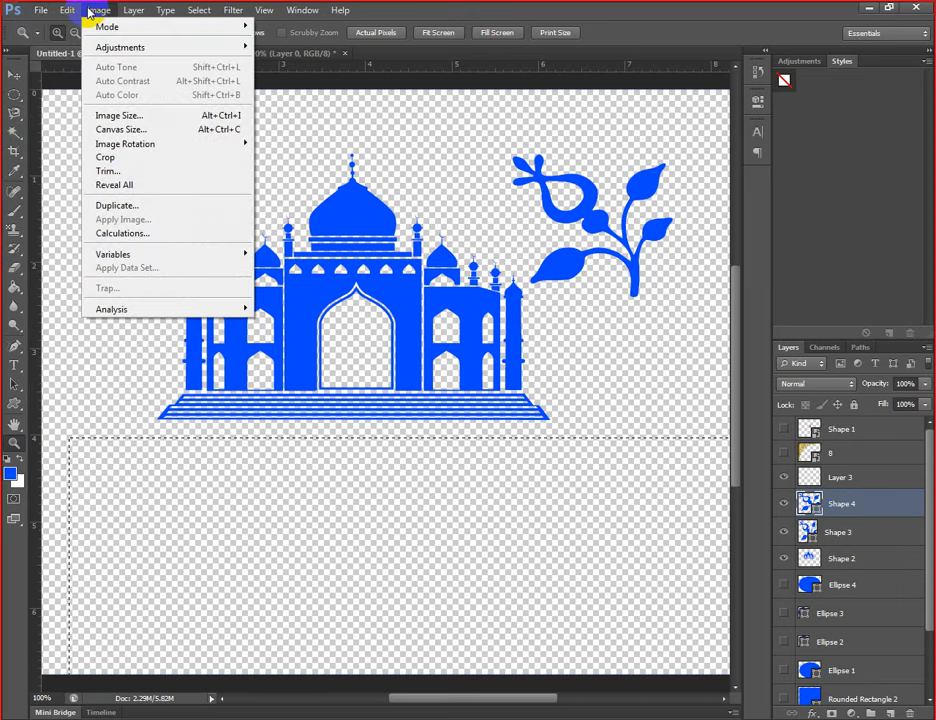
{"action": "mouse_move", "coordinate": [130, 11]}
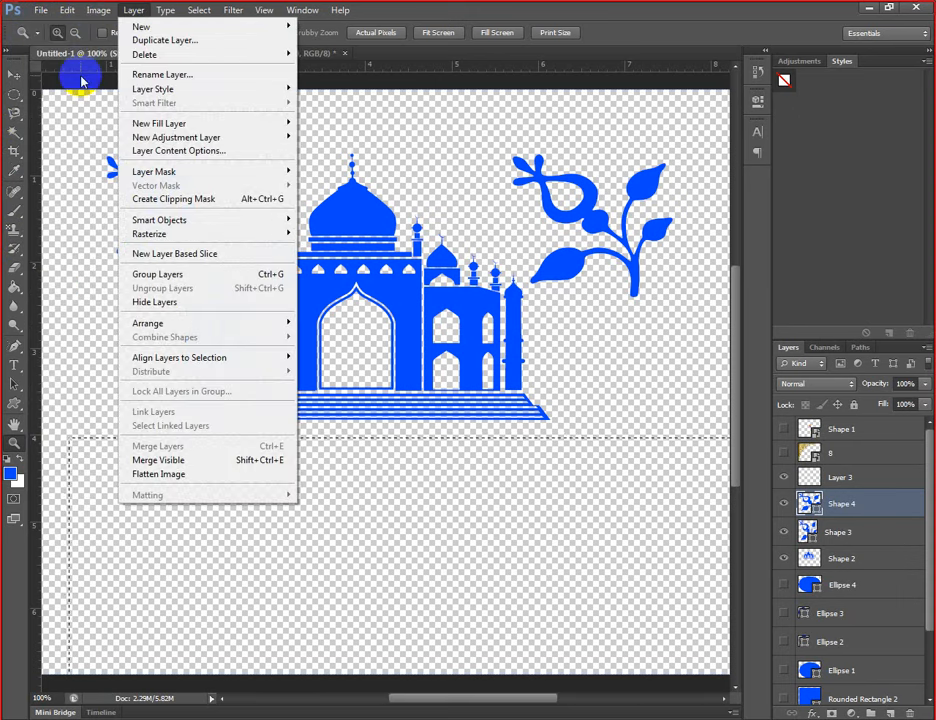
{"action": "left_click", "coordinate": [82, 80]}
- Activate the Move tool and add a new empty layer above the picture in the 146.png document
{"action": "left_click", "coordinate": [13, 74]}
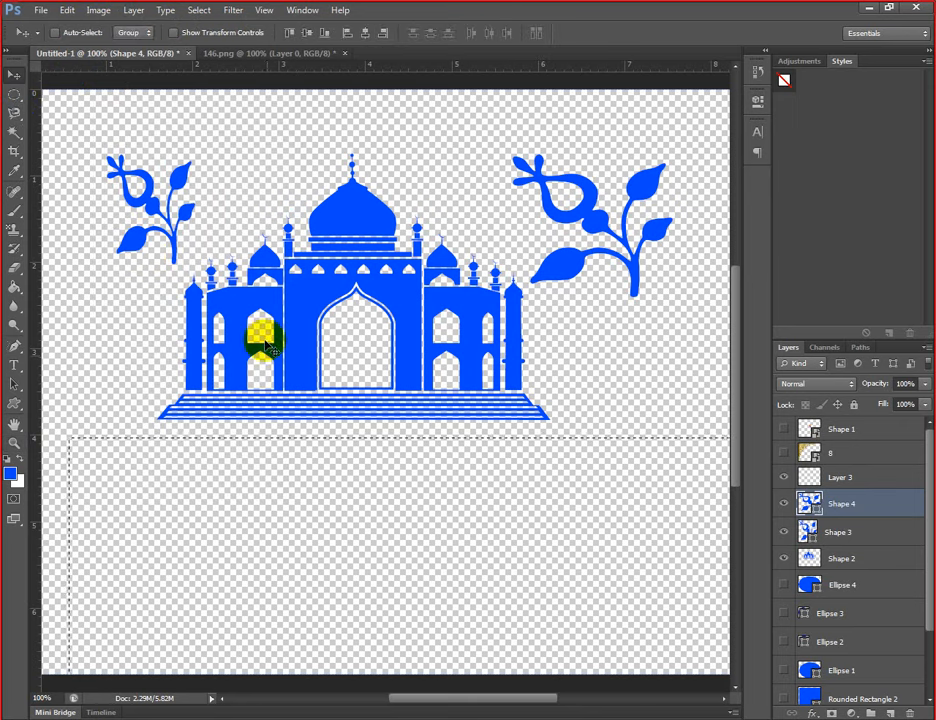
{"action": "left_click", "coordinate": [810, 505]}
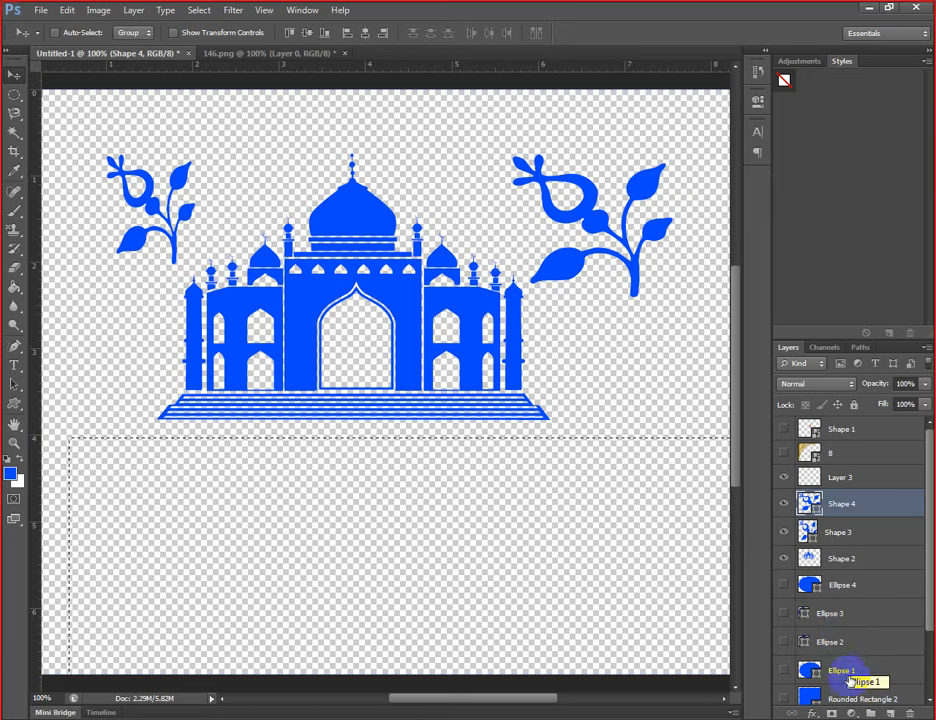
{"action": "left_click", "coordinate": [274, 56]}
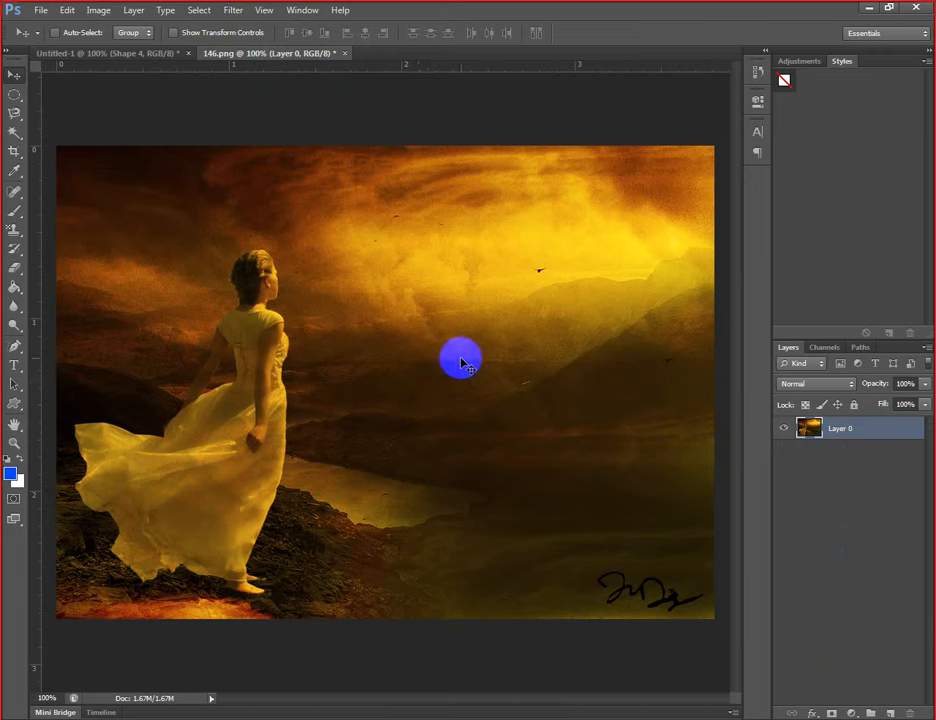
{"action": "left_click", "coordinate": [893, 710]}
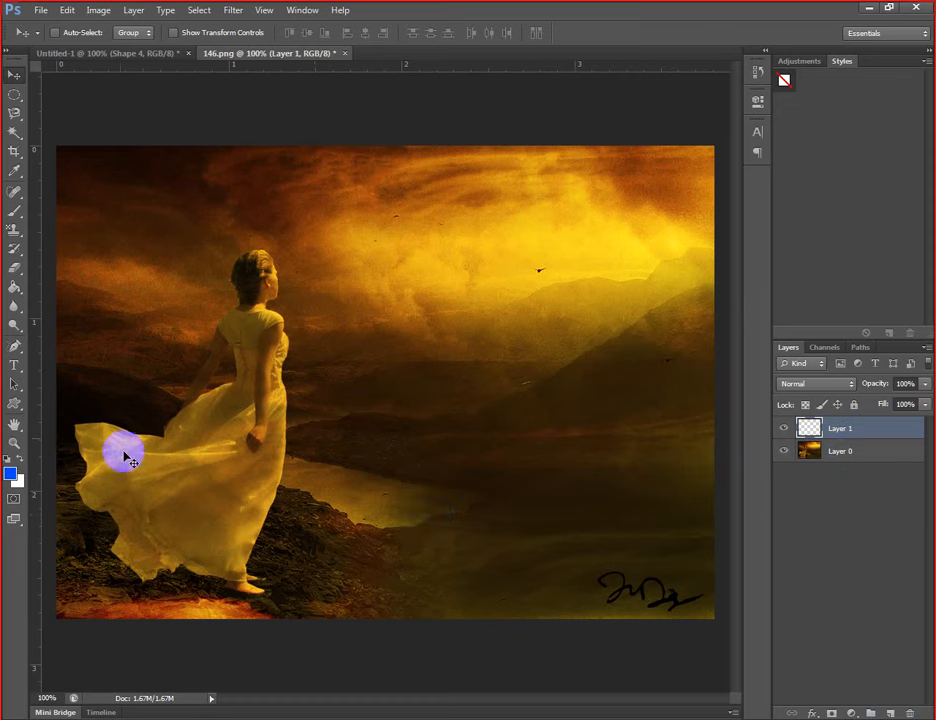
- Draw an eight-petal flower ornament custom shape, about 285 by 276 px, over the sky in the right half of the picture
{"action": "left_click", "coordinate": [14, 403]}
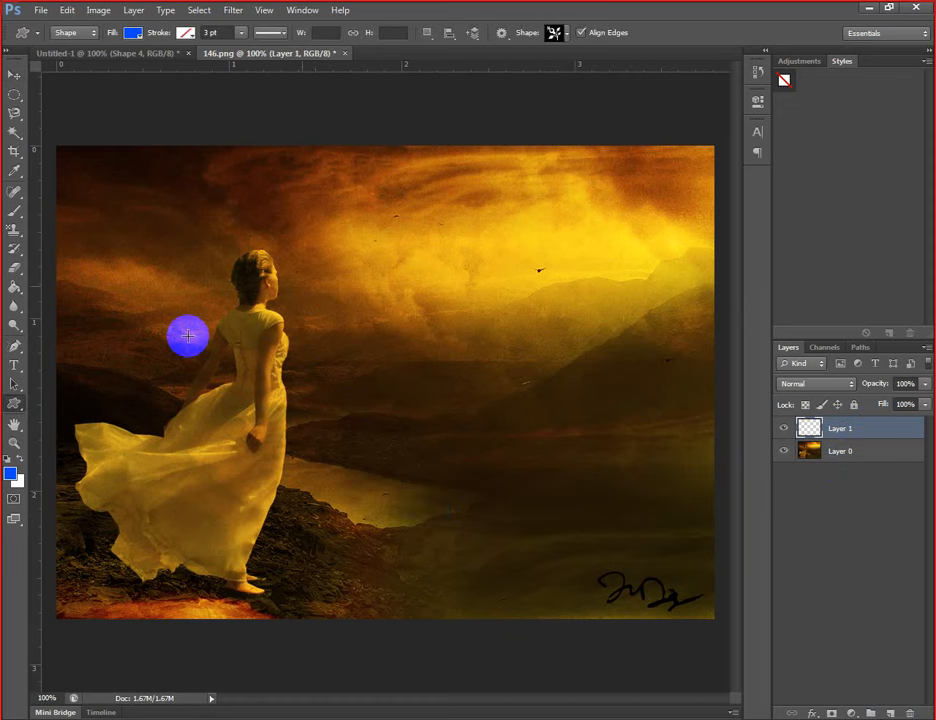
{"action": "left_click", "coordinate": [567, 38]}
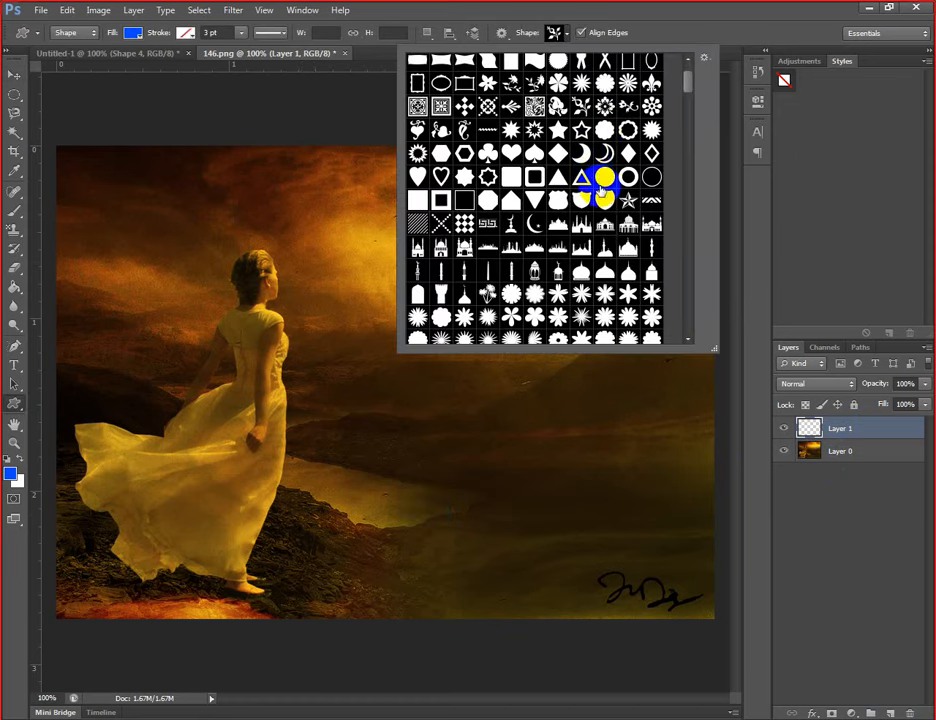
{"action": "left_click", "coordinate": [651, 106]}
{"action": "left_click", "coordinate": [620, 7]}
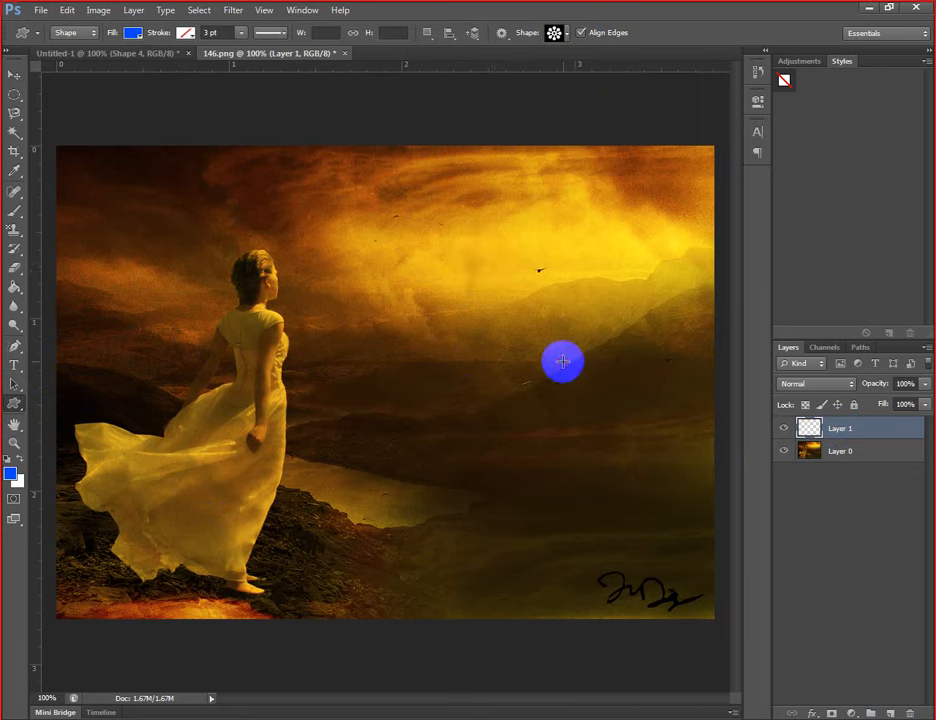
{"action": "left_click_drag", "start_coordinate": [430, 212], "coordinate": [631, 442]}
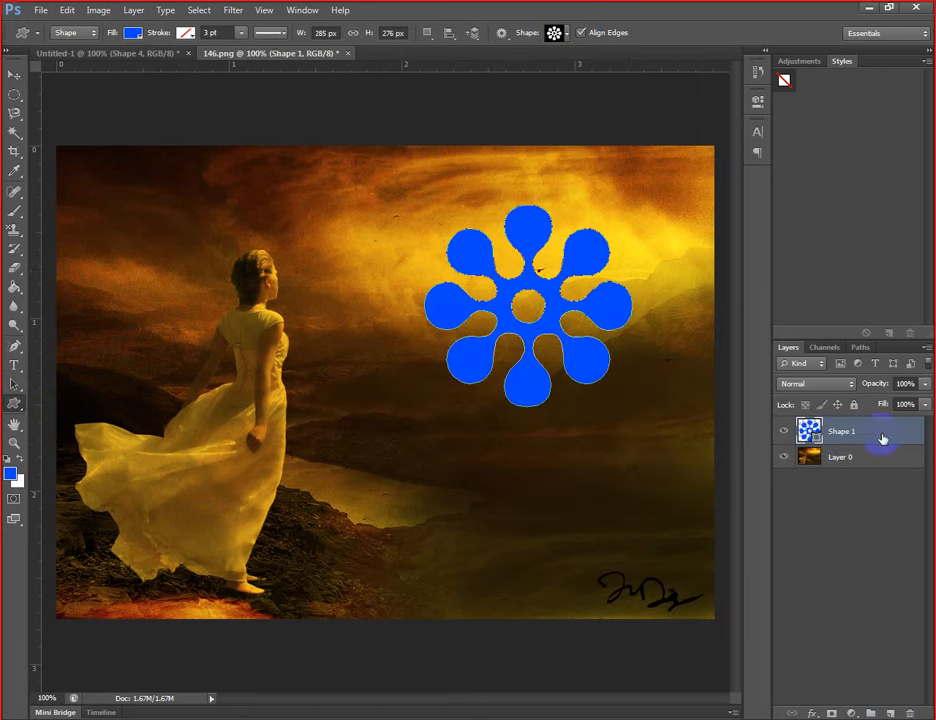
- Delete the flower shape layer and undo the deletion
{"action": "left_click", "coordinate": [913, 713]}
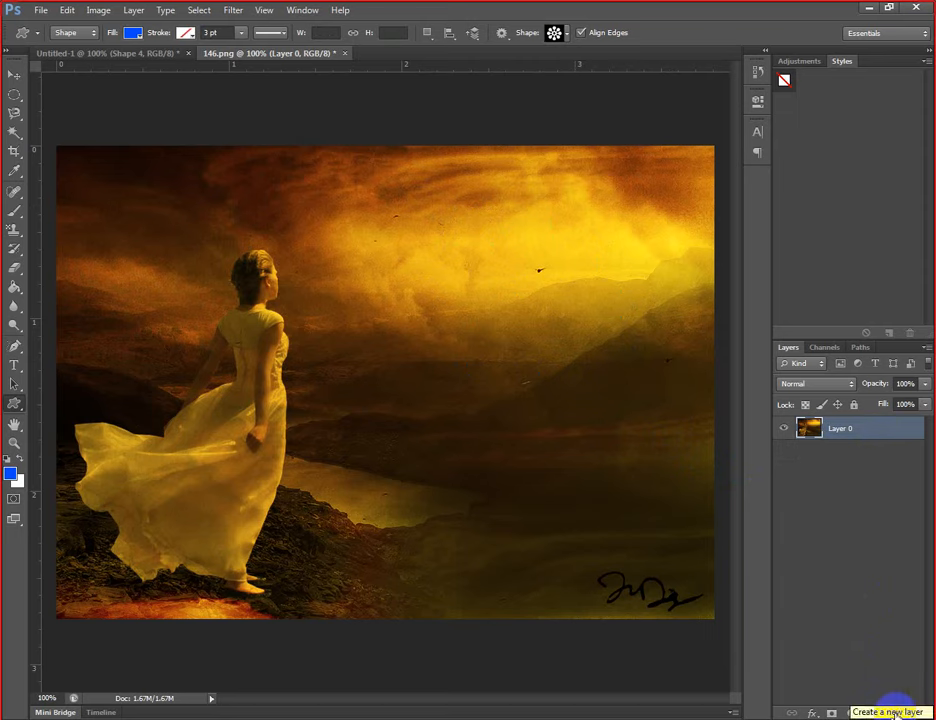
{"action": "key", "text": "ctrl+z"}
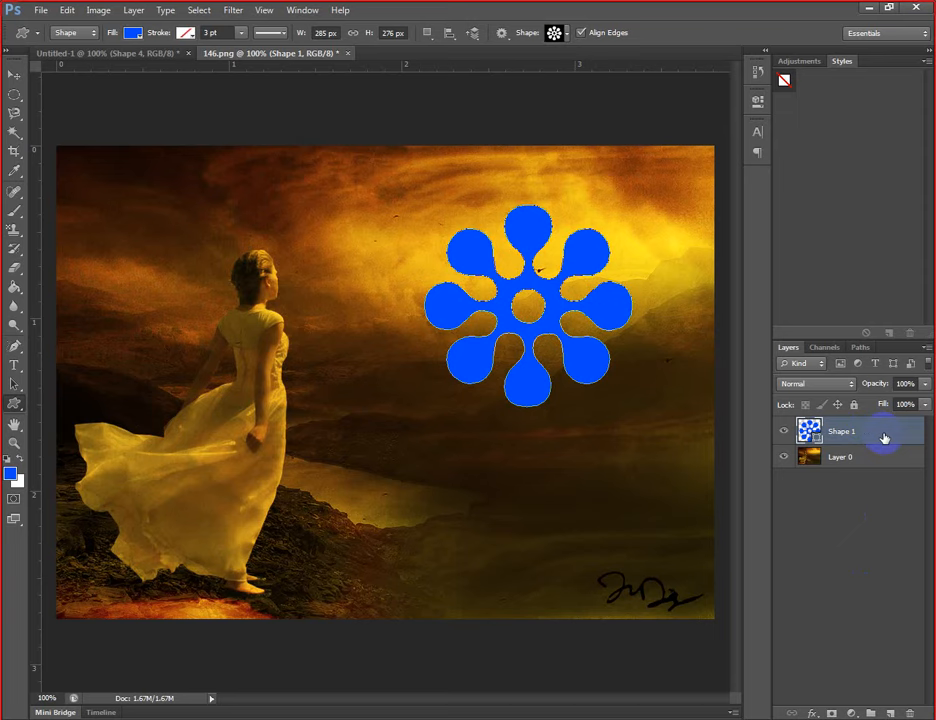
- Duplicate the flower shape layer six times
{"action": "key", "text": "ctrl+j"}
{"action": "key", "text": "ctrl+j"}
{"action": "key", "text": "ctrl+j"}
{"action": "key", "text": "ctrl+j"}
{"action": "key", "text": "ctrl+j"}
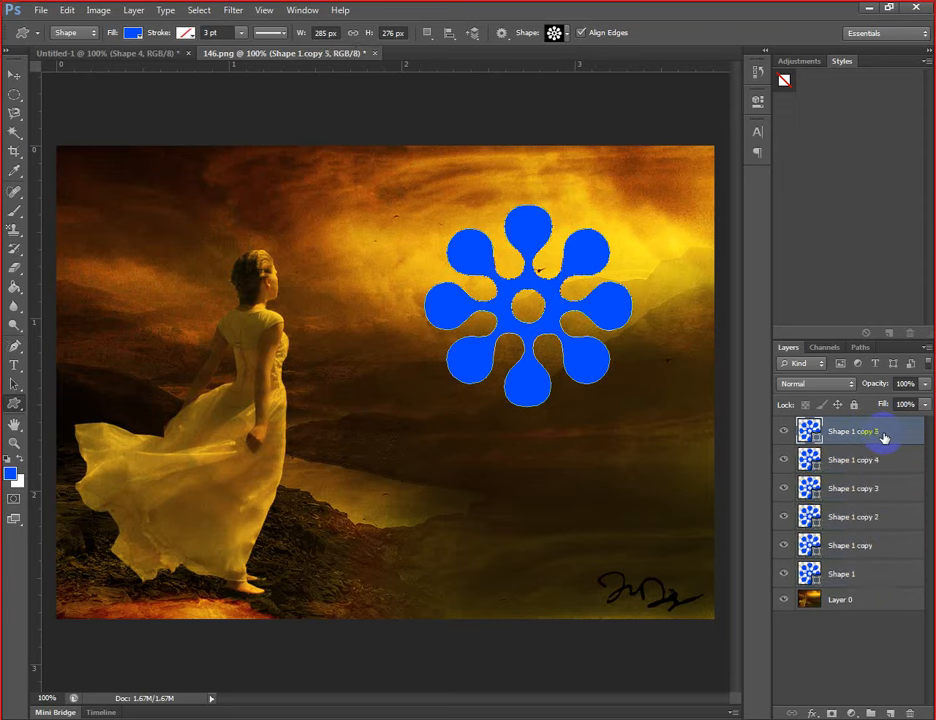
{"action": "key", "text": "ctrl+j"}
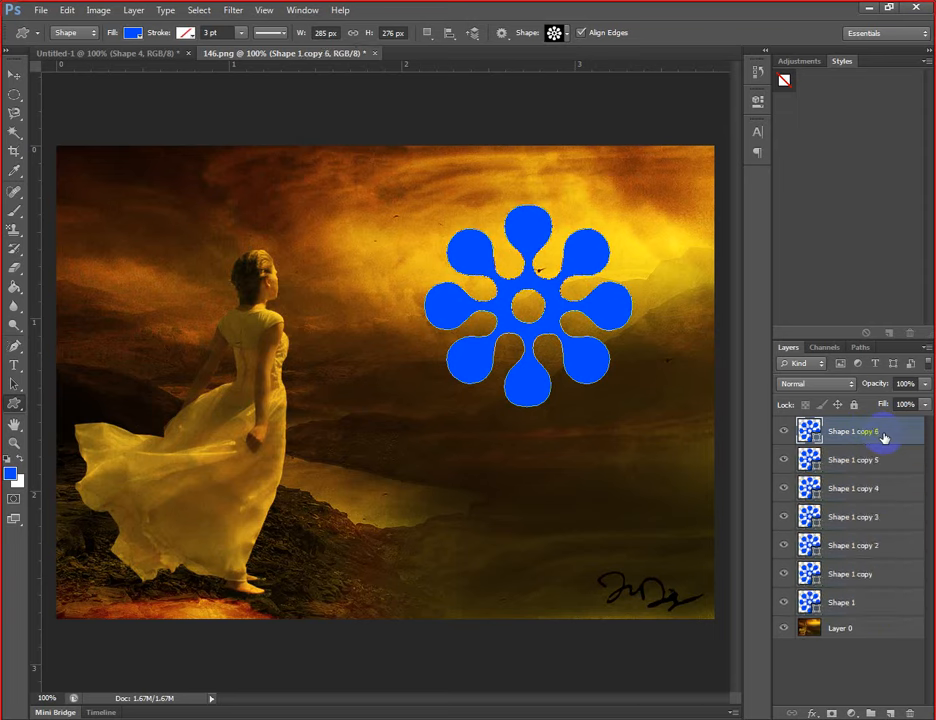
- Move the Shape 1 copy flower to the original's upper left and the Shape 1 copy 2 flower to its lower left
{"action": "left_click", "coordinate": [871, 576]}
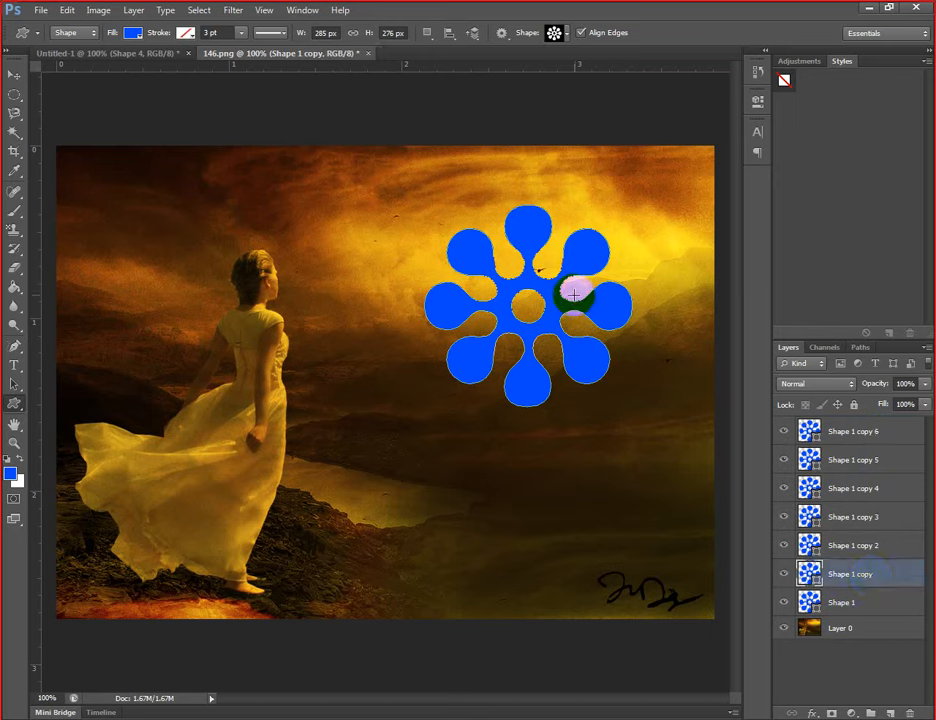
{"action": "key", "text": "v"}
{"action": "left_click_drag", "start_coordinate": [576, 296], "coordinate": [409, 234]}
{"action": "left_click", "coordinate": [807, 550]}
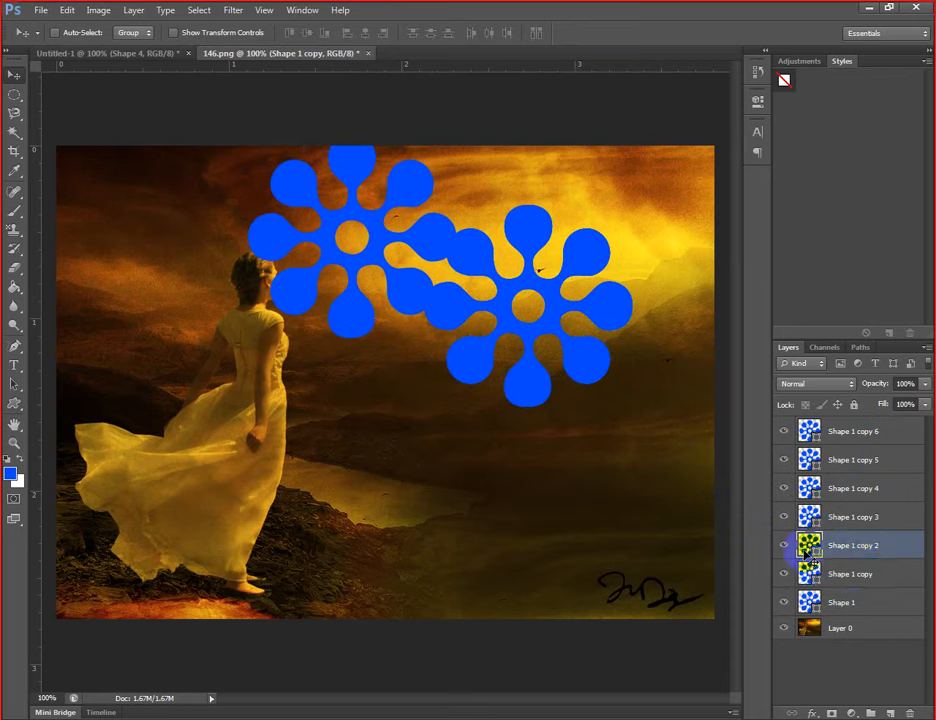
{"action": "left_click_drag", "start_coordinate": [508, 328], "coordinate": [376, 418]}
- Move the Shape 1 copy 3 flower straight below the original and the Shape 1 copy 4 flower into the picture's upper right corner
{"action": "left_click", "coordinate": [836, 515]}
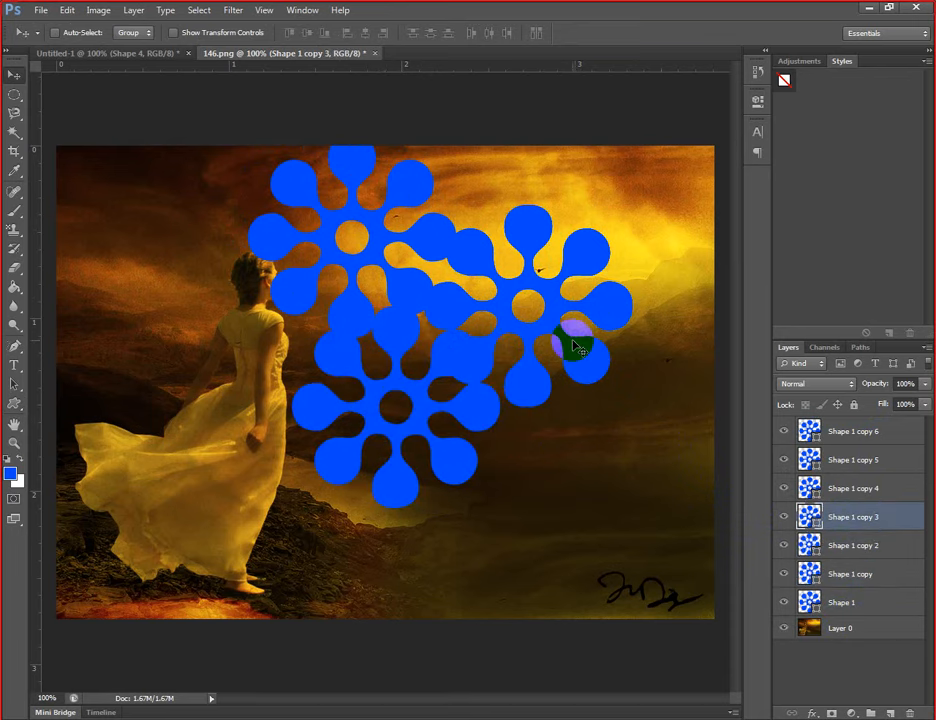
{"action": "left_click_drag", "start_coordinate": [533, 307], "coordinate": [600, 420]}
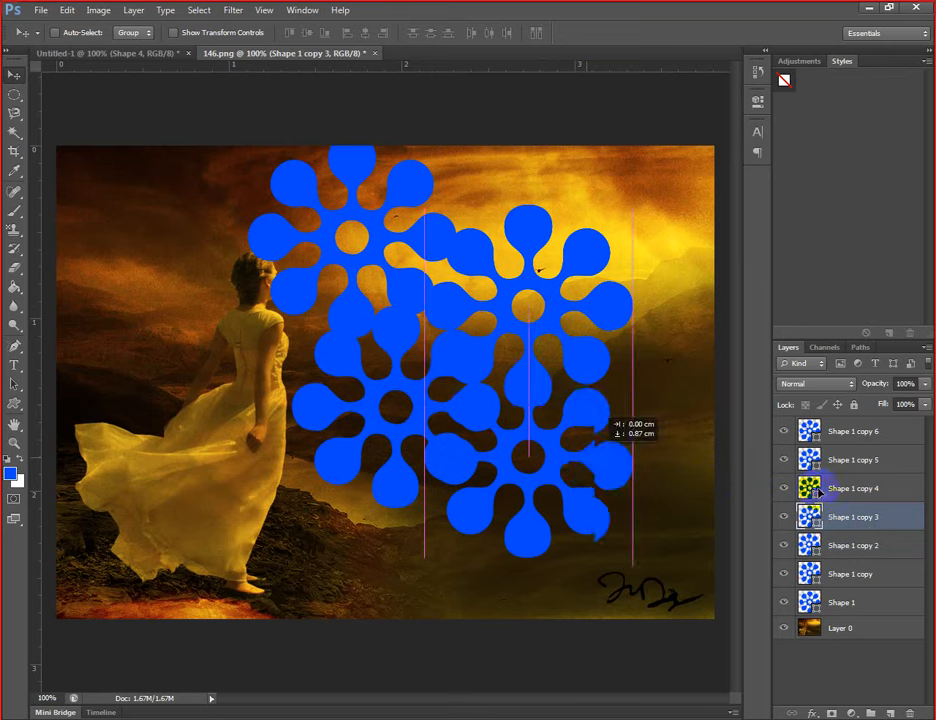
{"action": "left_click", "coordinate": [805, 489]}
{"action": "left_click_drag", "start_coordinate": [630, 231], "coordinate": [655, 228]}
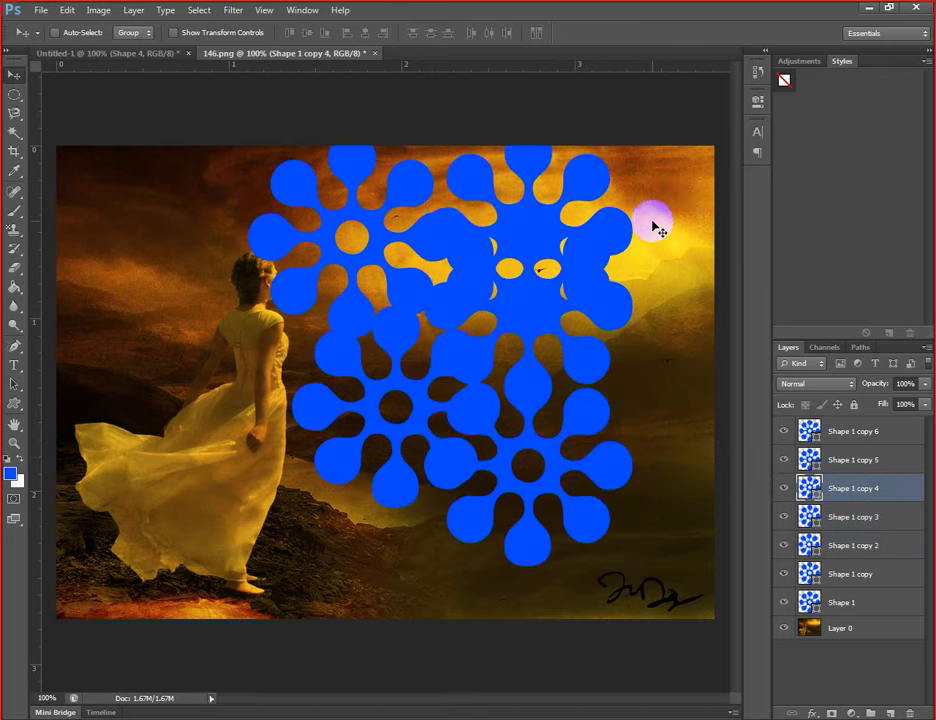
{"action": "left_click_drag", "start_coordinate": [568, 209], "coordinate": [677, 190]}
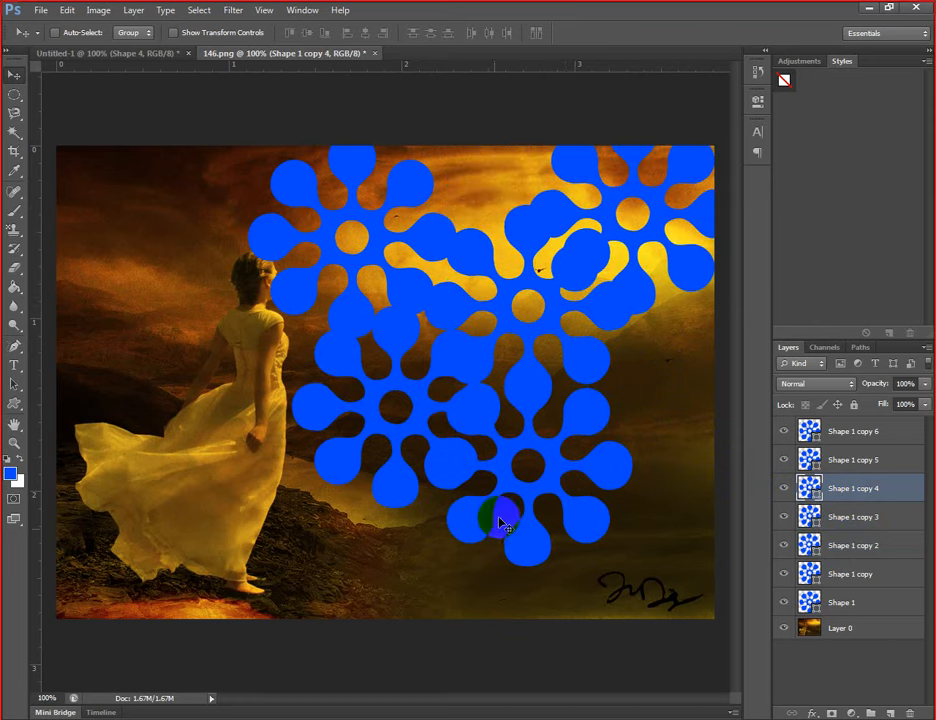
- Select all seven flower shape layers and place them in a new group
{"action": "left_click", "coordinate": [860, 432]}
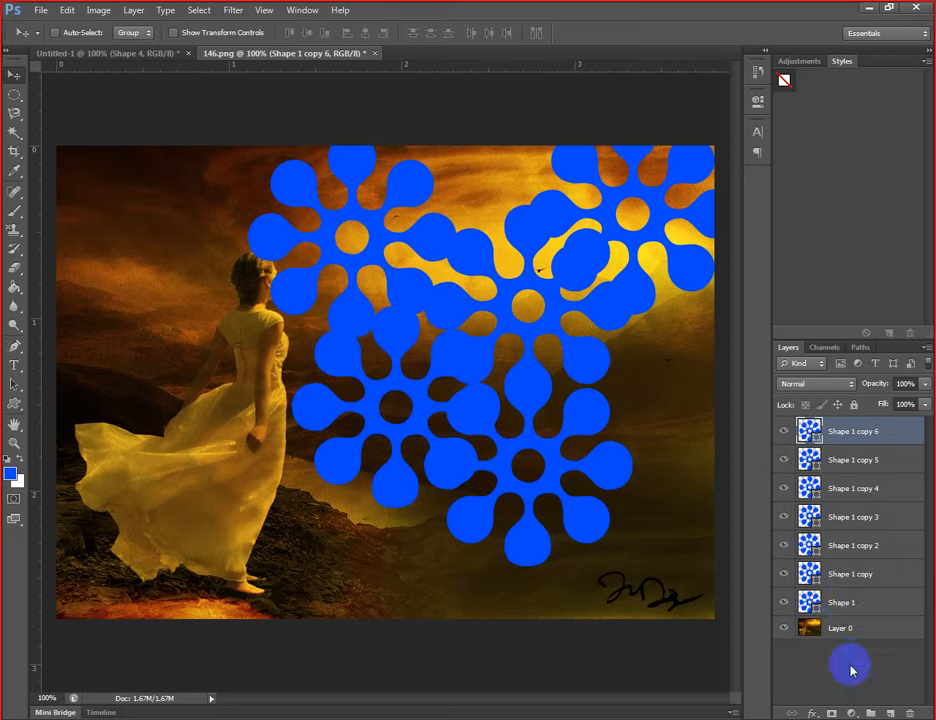
{"action": "left_click", "coordinate": [877, 604], "text": "shift"}
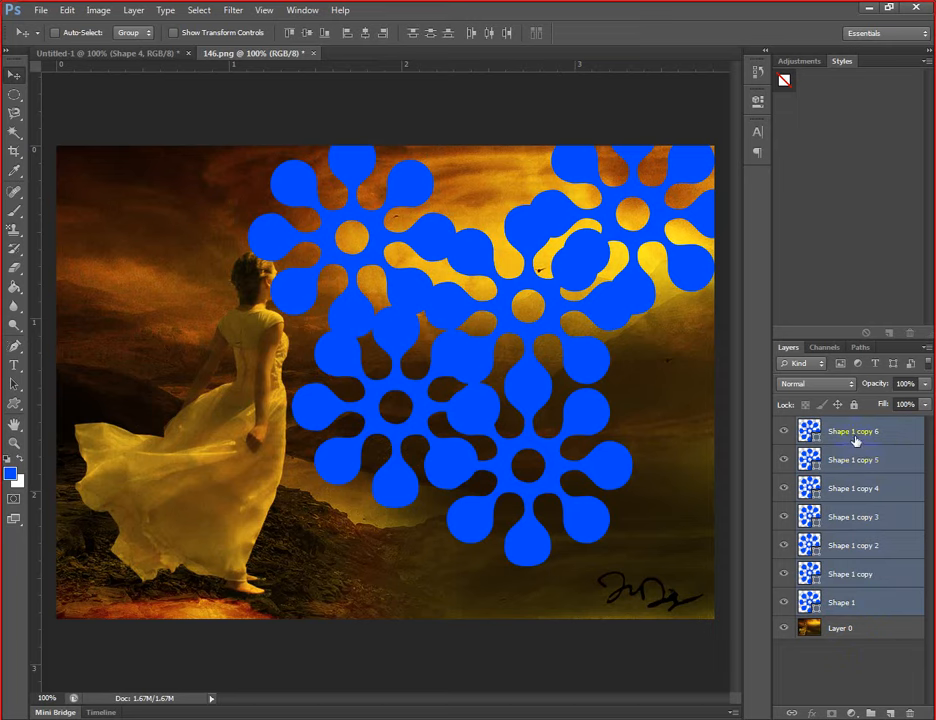
{"action": "left_click", "coordinate": [871, 713]}
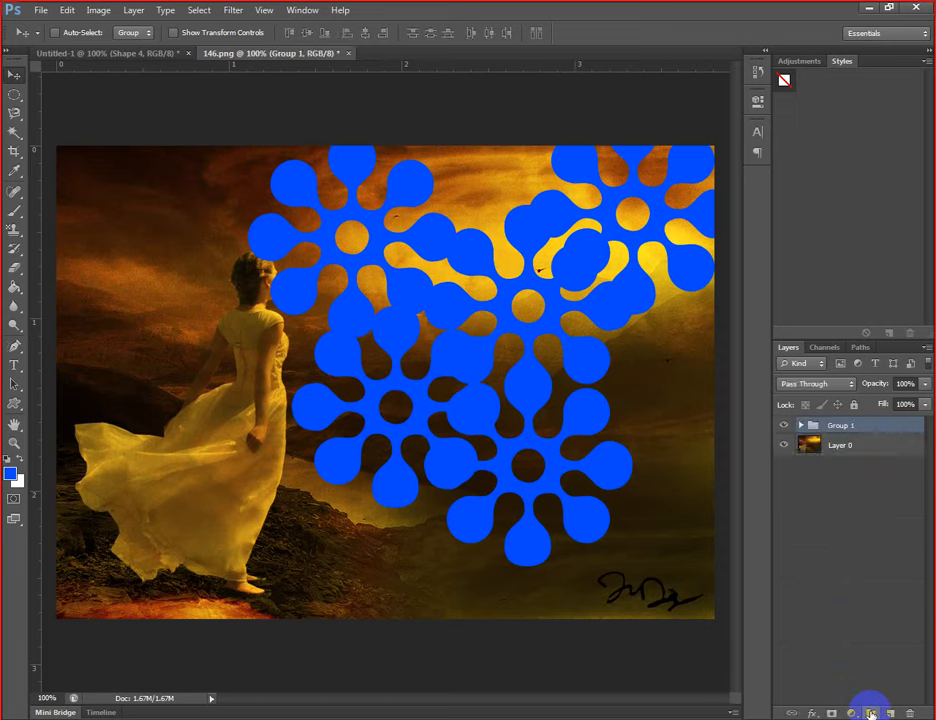
- Try the group's expand and visibility toggles, and move the whole flower group down and left, partly over the woman
{"action": "left_click", "coordinate": [802, 426]}
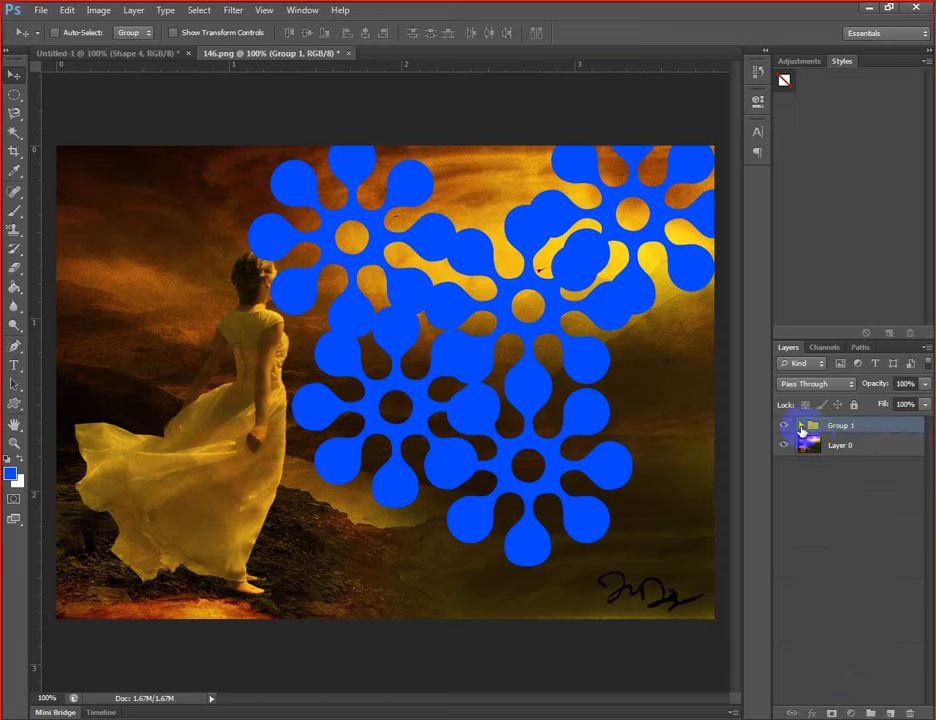
{"action": "left_click", "coordinate": [802, 426]}
{"action": "left_click", "coordinate": [786, 428]}
{"action": "left_click", "coordinate": [786, 428]}
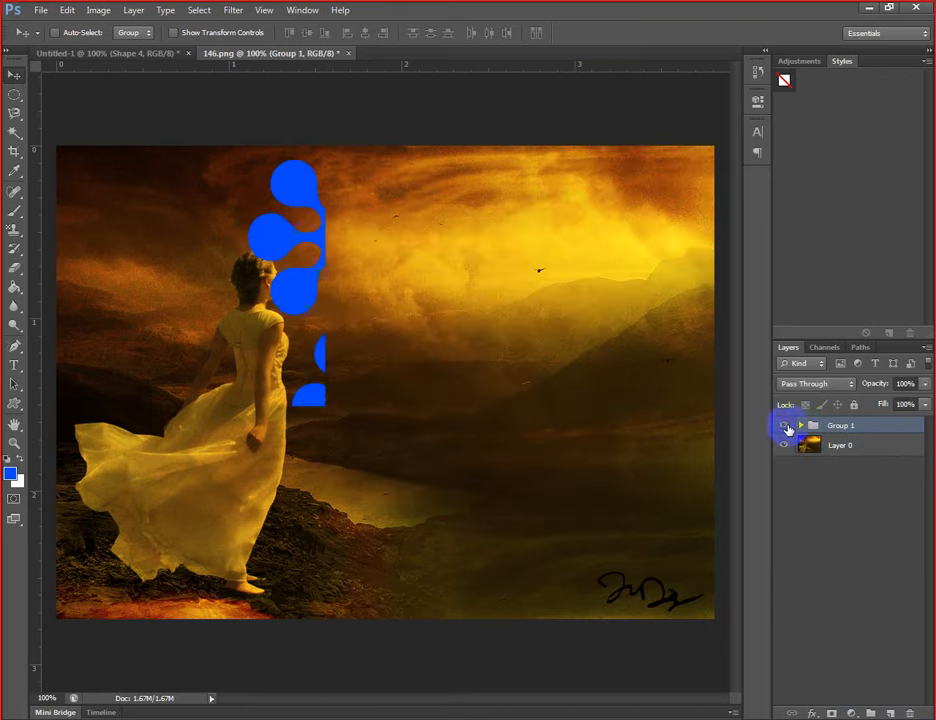
{"action": "left_click_drag", "start_coordinate": [603, 320], "coordinate": [482, 364]}
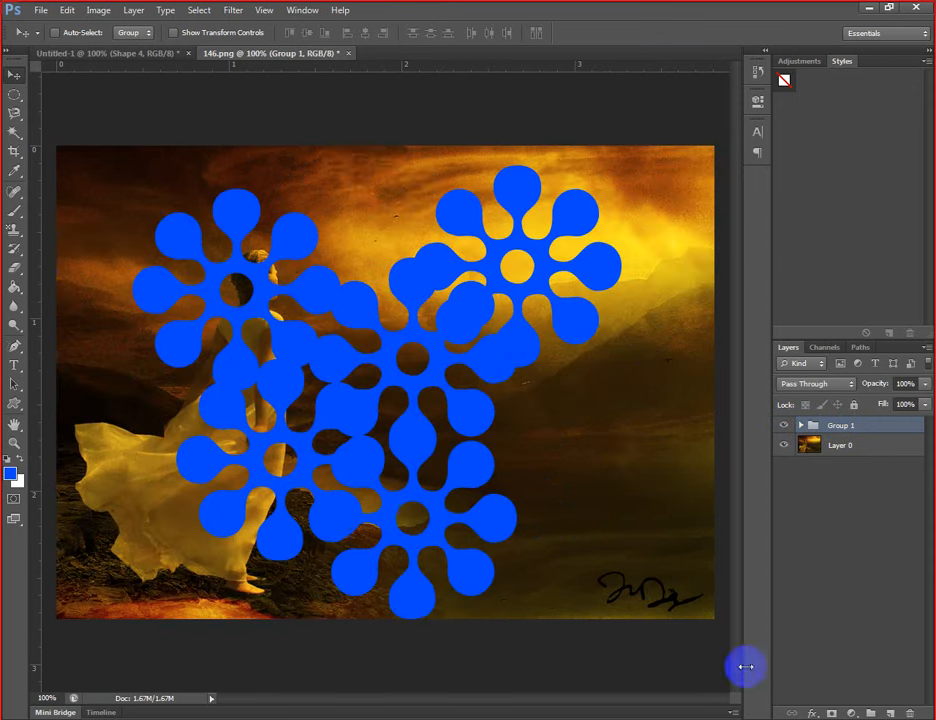
- Select the picture's Layer 0 and hide the flower group
{"action": "left_click", "coordinate": [857, 712]}
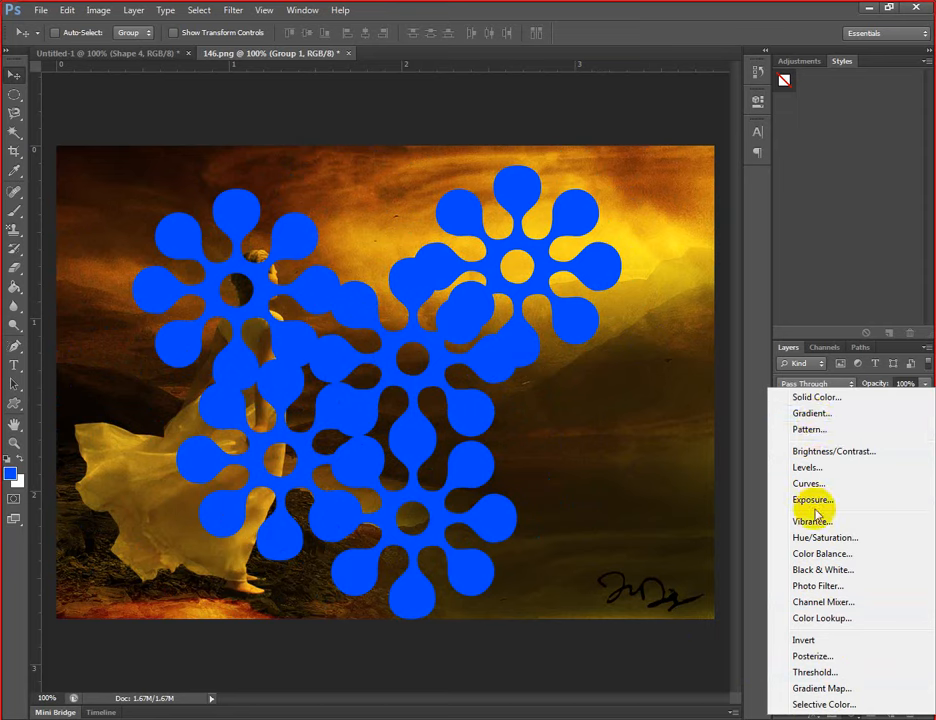
{"action": "left_click", "coordinate": [735, 382]}
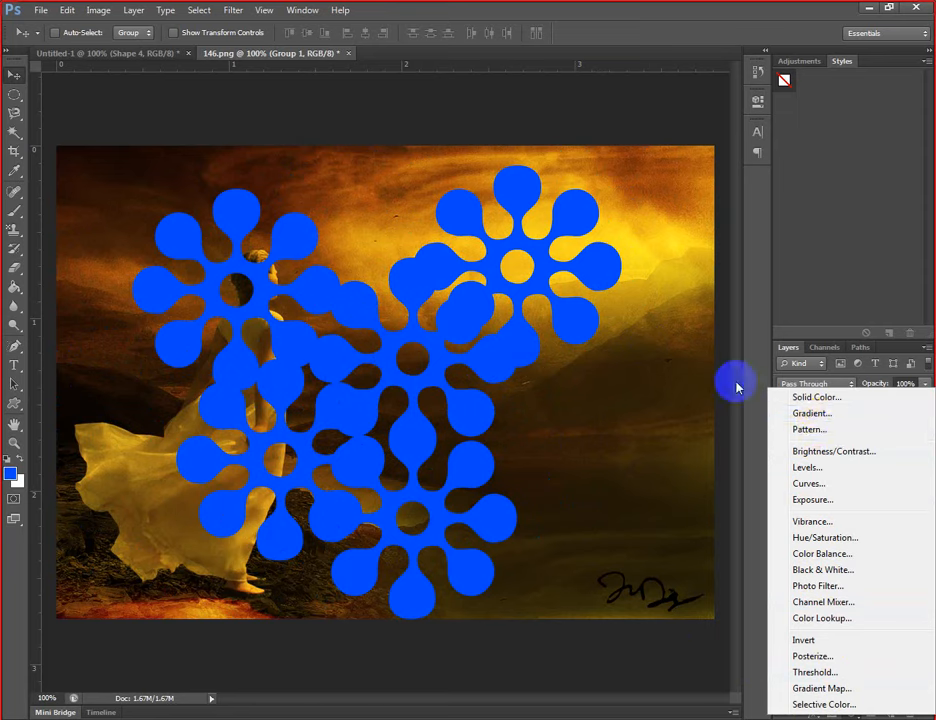
{"action": "left_click", "coordinate": [818, 446]}
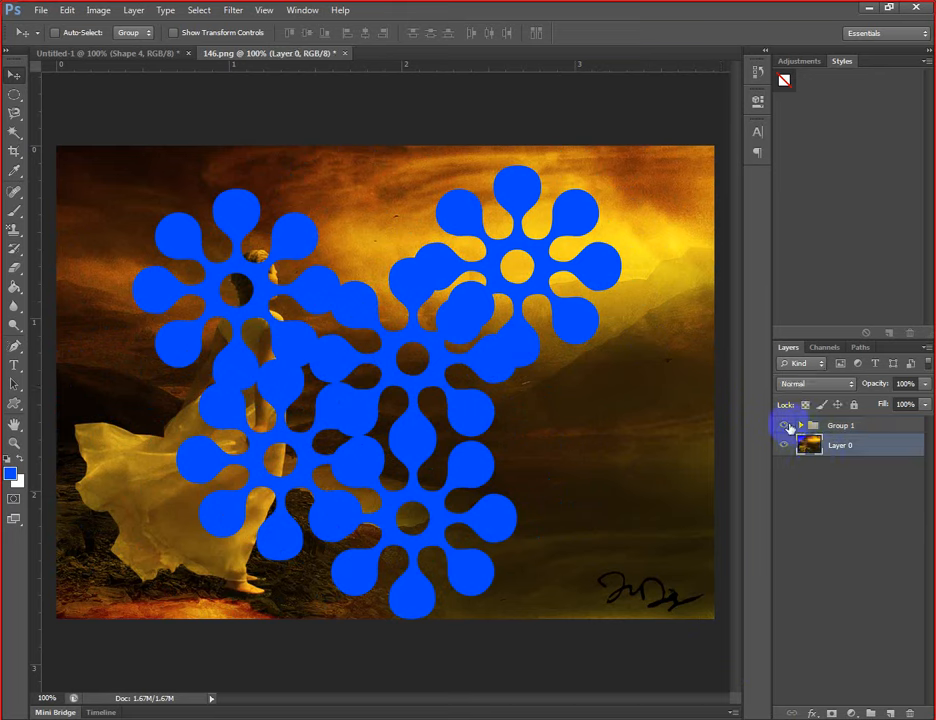
{"action": "left_click", "coordinate": [784, 425]}
- Add a Brightness/Contrast adjustment layer above the picture with brightness 150 and contrast 39
{"action": "left_click", "coordinate": [852, 713]}
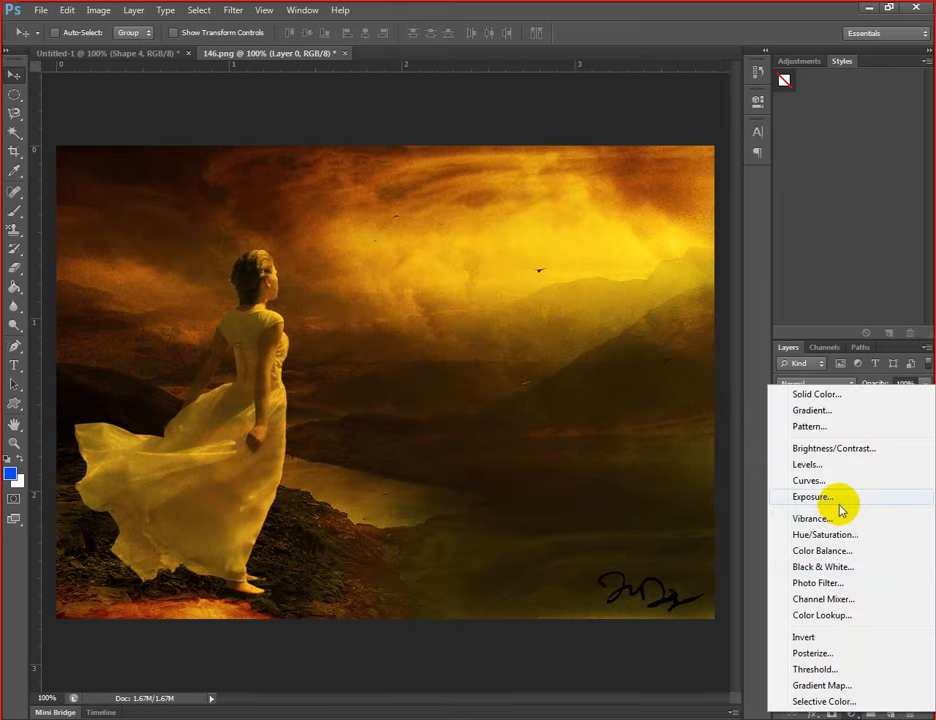
{"action": "left_click", "coordinate": [845, 452]}
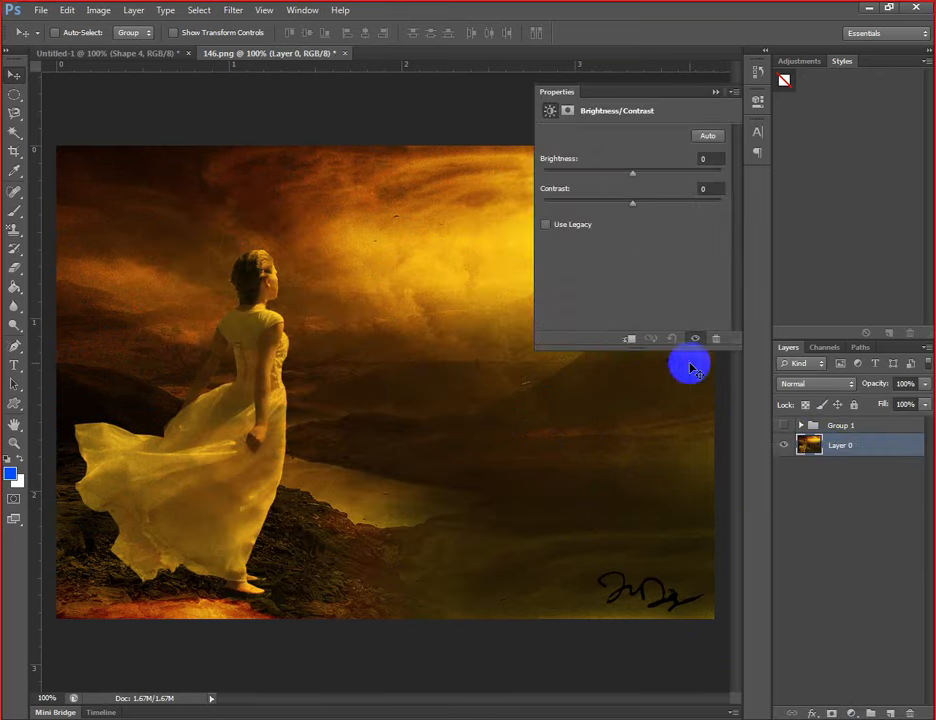
{"action": "left_click_drag", "start_coordinate": [632, 174], "coordinate": [734, 176]}
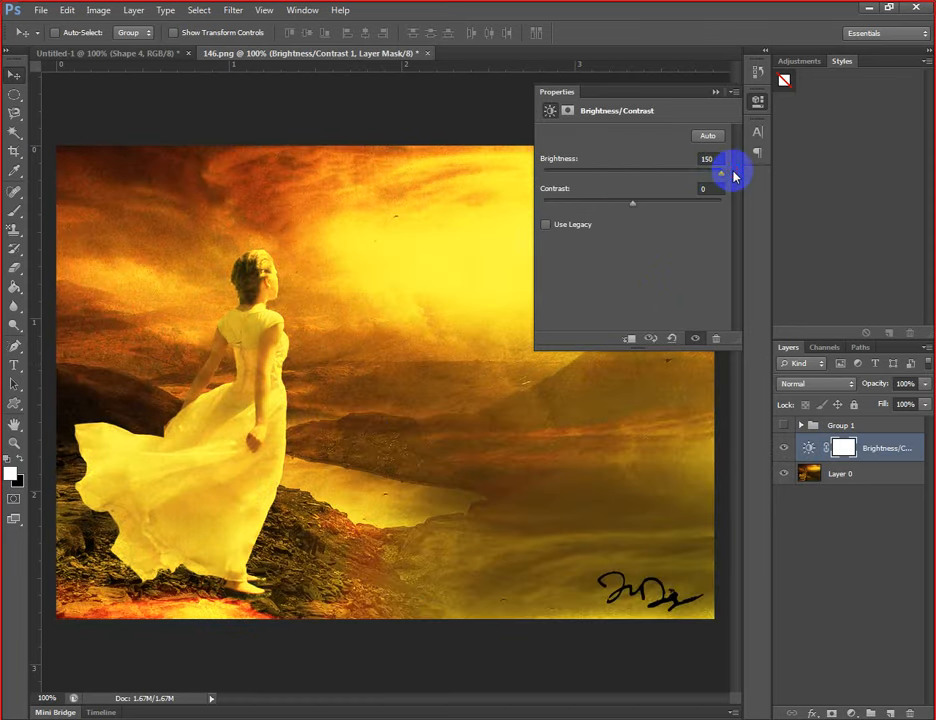
{"action": "left_click_drag", "start_coordinate": [585, 205], "coordinate": [664, 207]}
{"action": "left_click", "coordinate": [720, 173]}
{"action": "left_click_drag", "start_coordinate": [720, 173], "coordinate": [740, 167]}
{"action": "left_click", "coordinate": [713, 93]}
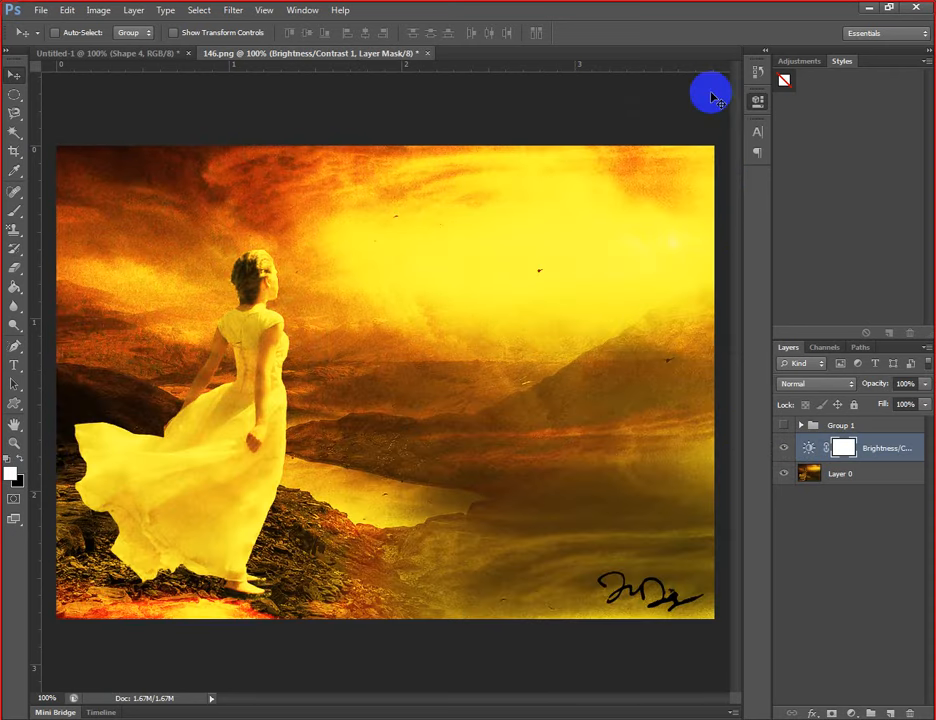
- Add a Levels adjustment layer above the Brightness/Contrast one and try its black input slider
{"action": "left_click", "coordinate": [851, 712]}
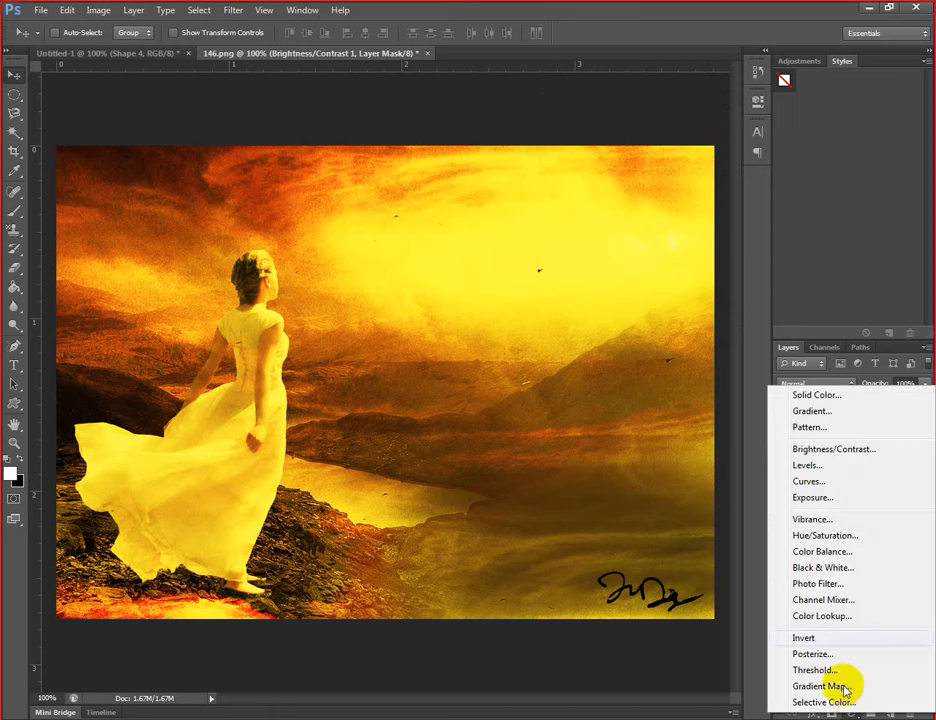
{"action": "left_click", "coordinate": [806, 465]}
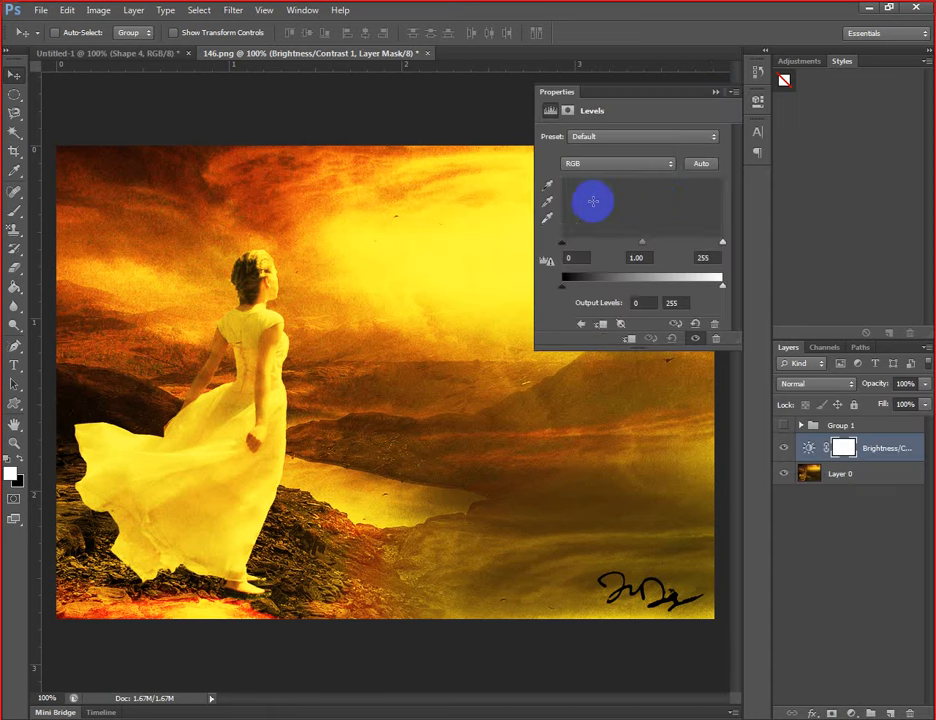
{"action": "mouse_move", "coordinate": [560, 248]}
{"action": "left_mouse_down"}
{"action": "mouse_move", "coordinate": [651, 248]}
{"action": "mouse_move", "coordinate": [561, 247]}
{"action": "left_mouse_up"}
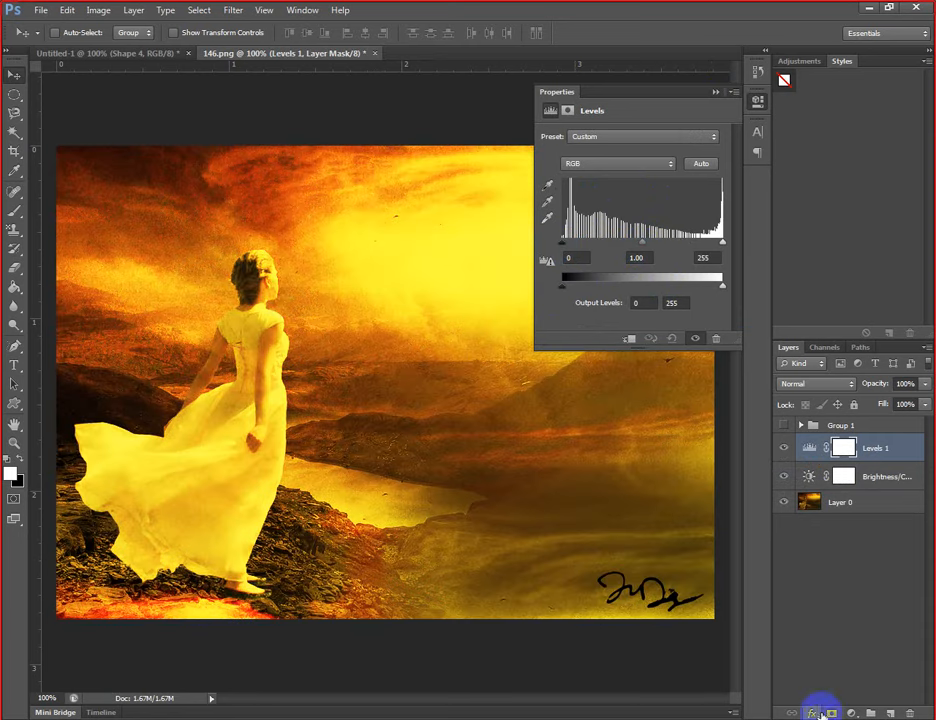
- Delete the Levels and Brightness/Contrast adjustment layers together with their masks
{"action": "left_click", "coordinate": [851, 713]}
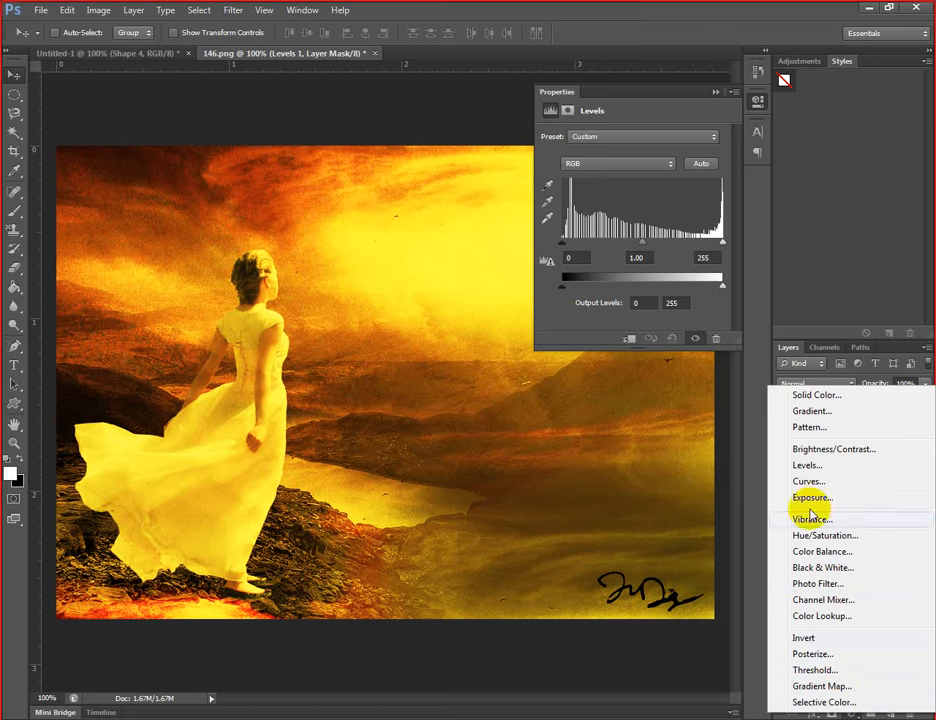
{"action": "left_click", "coordinate": [818, 710]}
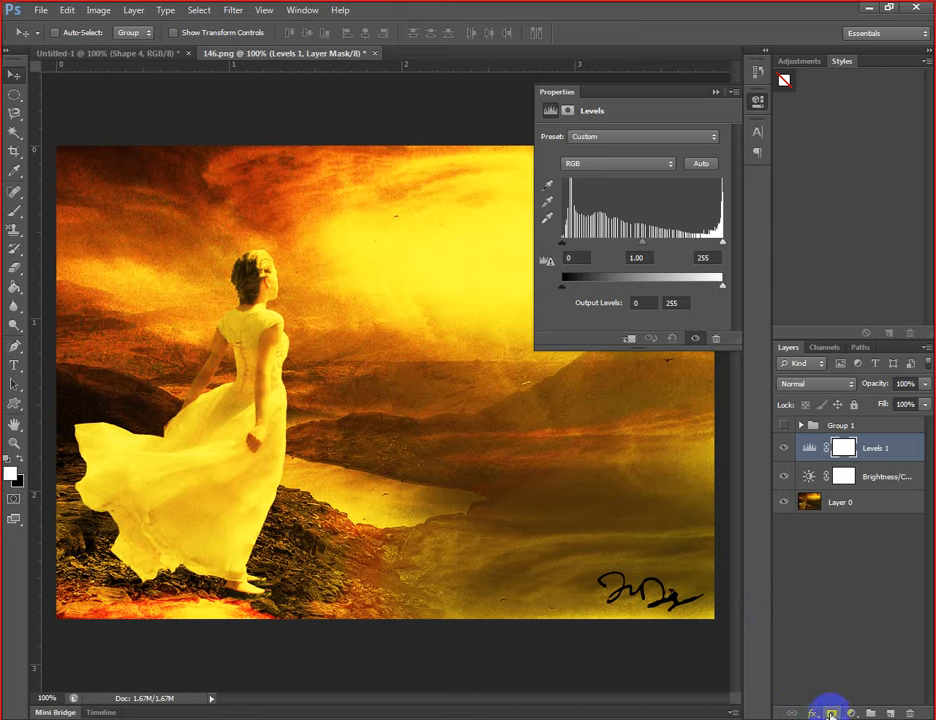
{"action": "left_click", "coordinate": [910, 713]}
{"action": "left_click", "coordinate": [408, 304]}
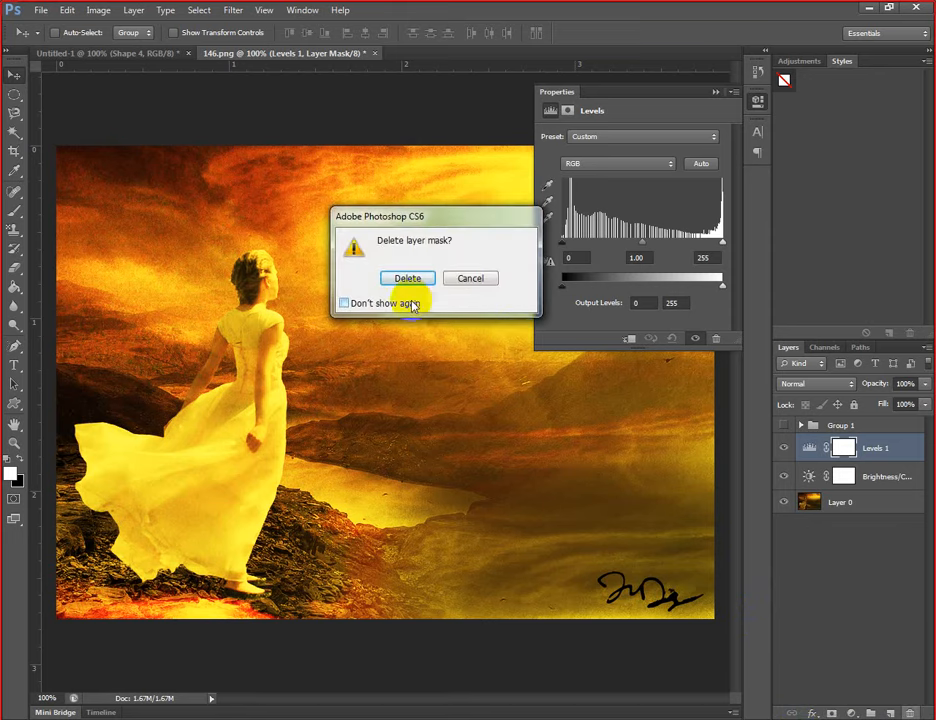
{"action": "left_click", "coordinate": [408, 279]}
{"action": "left_click", "coordinate": [910, 713]}
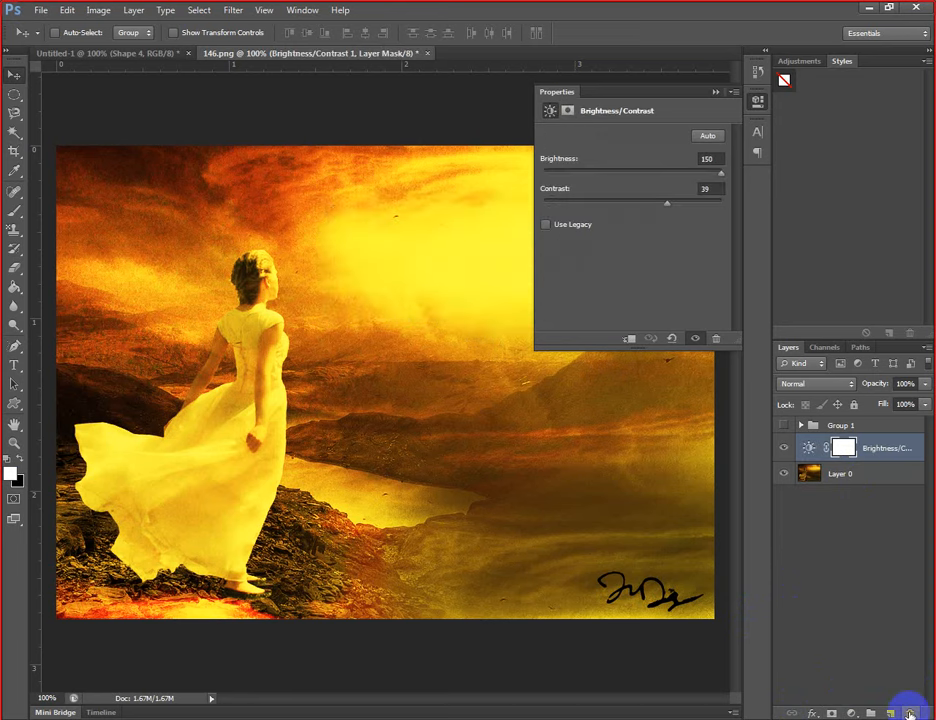
{"action": "left_click", "coordinate": [910, 713]}
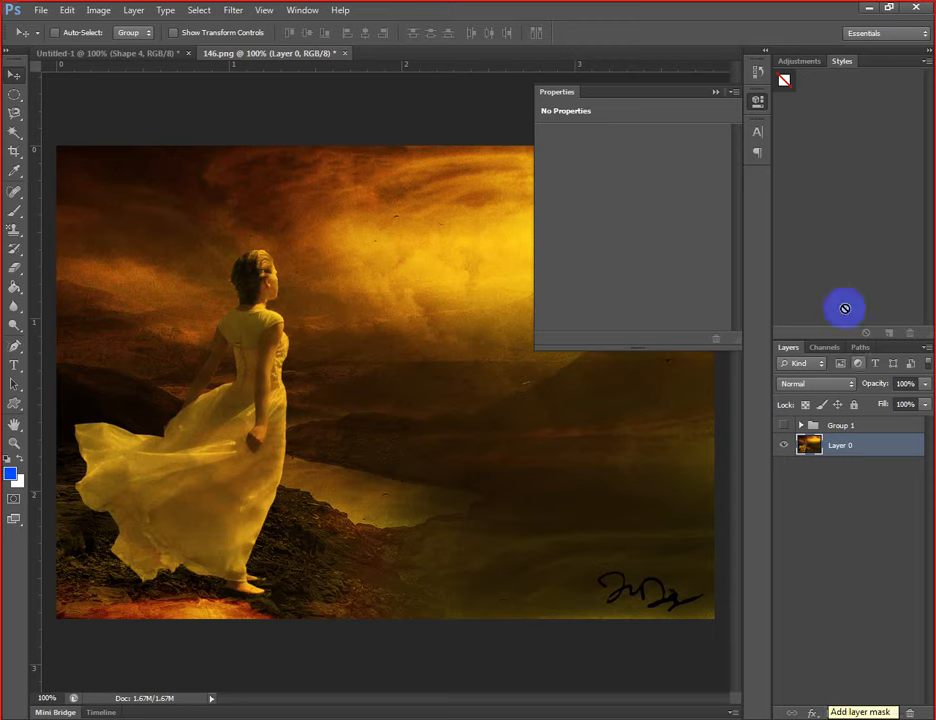
- Collapse the properties display, add a layer mask to Layer 0, and make black the foreground colour for the mask
{"action": "left_click", "coordinate": [716, 93]}
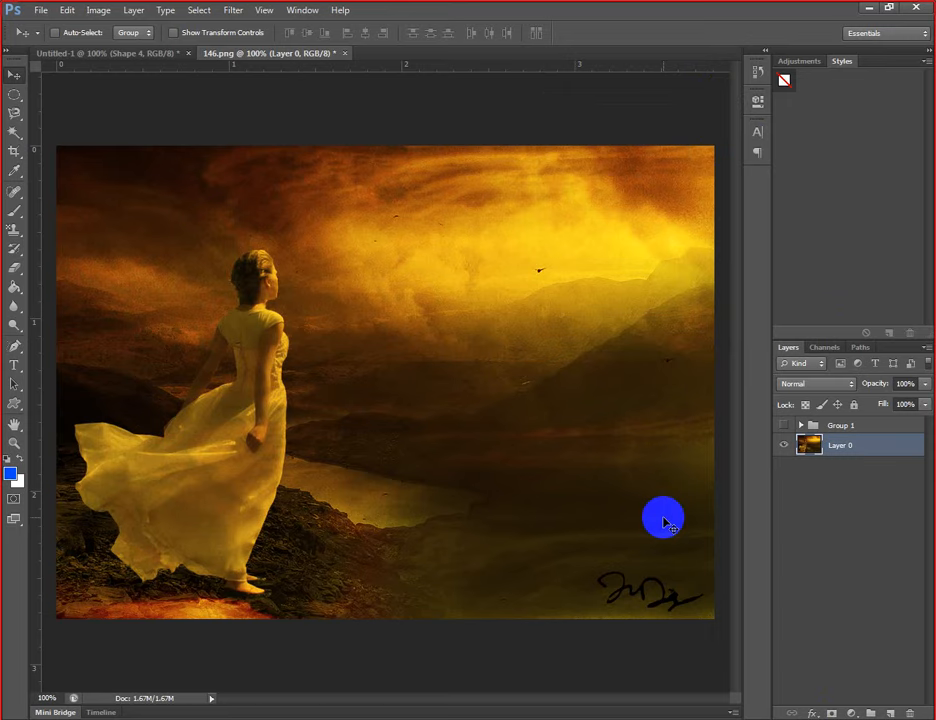
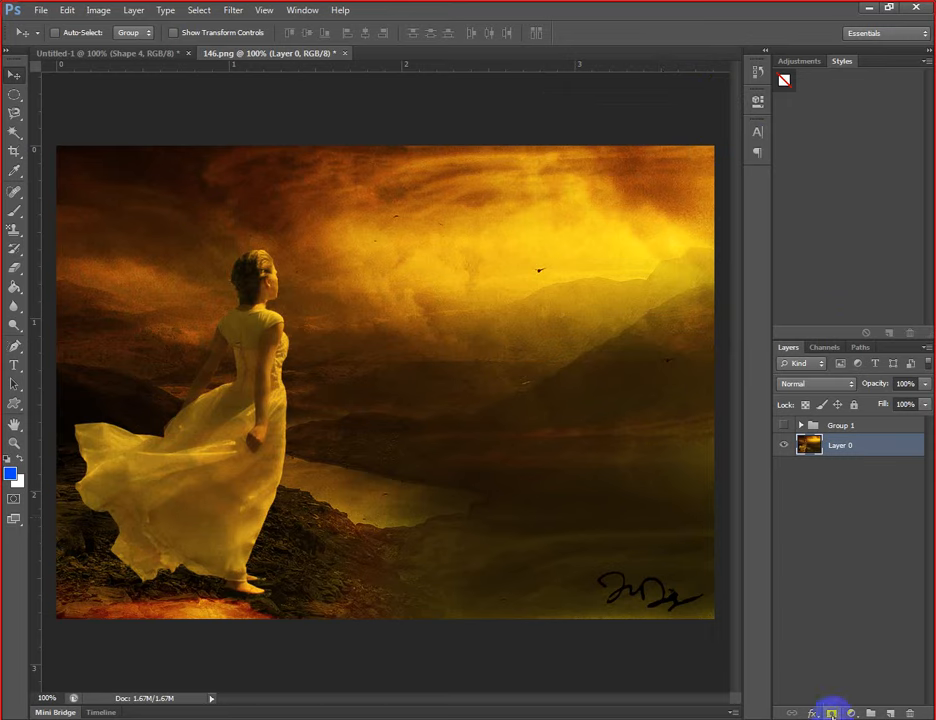
{"action": "left_click", "coordinate": [831, 713]}
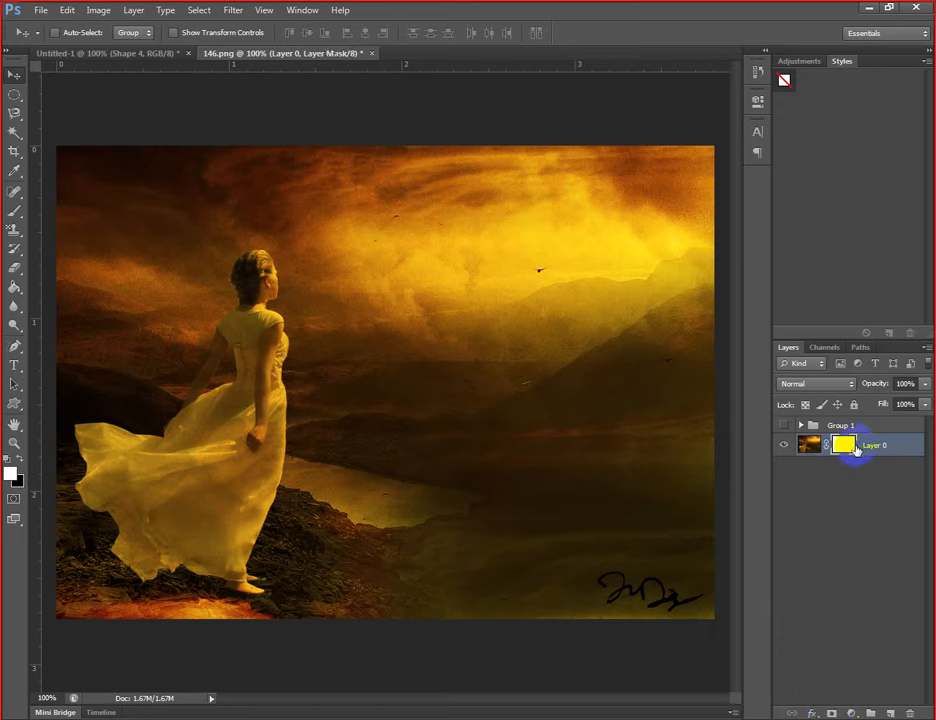
{"action": "left_click", "coordinate": [855, 450]}
{"action": "left_click", "coordinate": [846, 449]}
{"action": "left_click", "coordinate": [18, 461]}
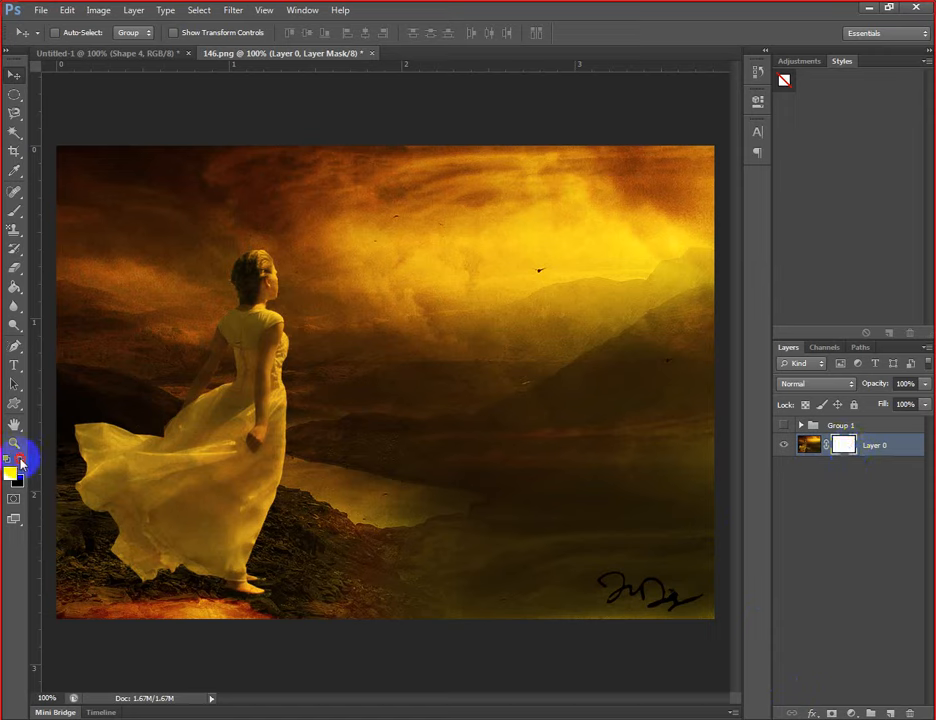
{"action": "left_click", "coordinate": [19, 460]}
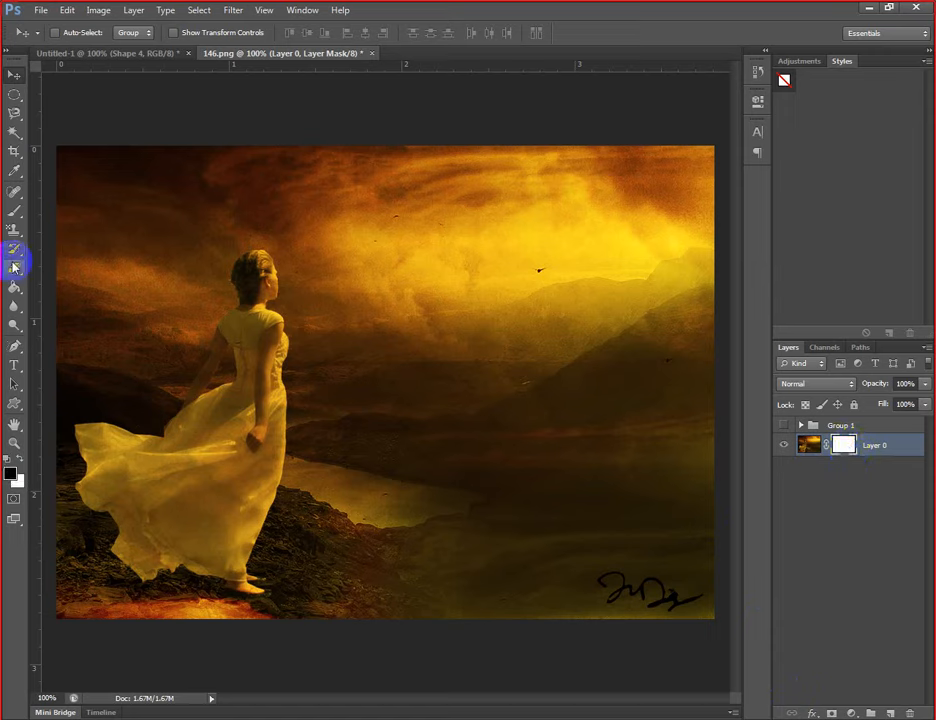
- Choose the Gradient tool with the black-to-white gradient preset
{"action": "left_click_drag", "start_coordinate": [14, 287], "coordinate": [71, 288]}
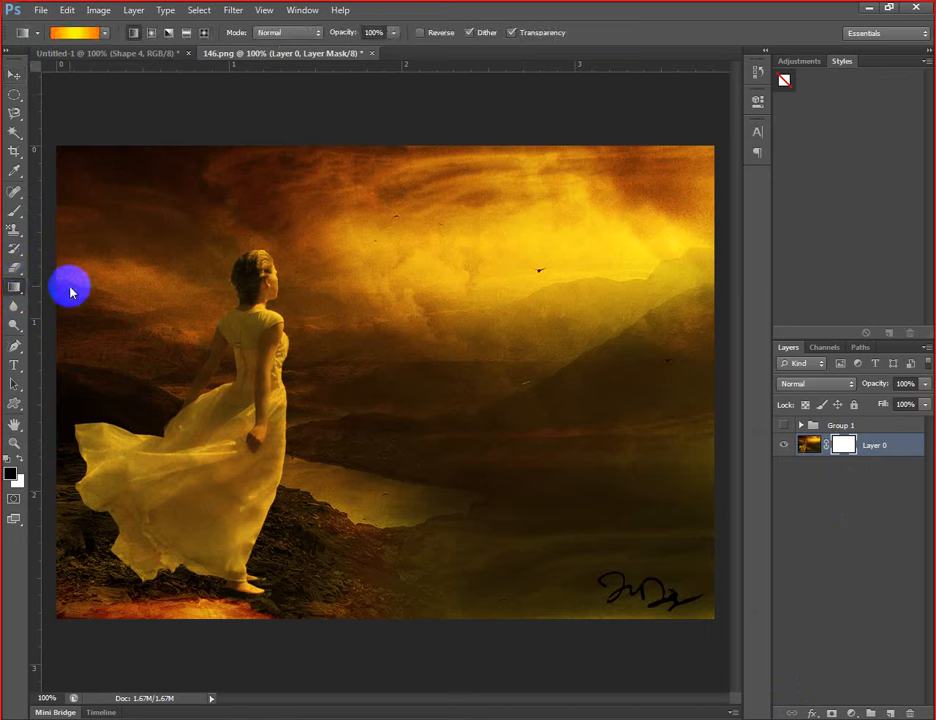
{"action": "left_click", "coordinate": [104, 34]}
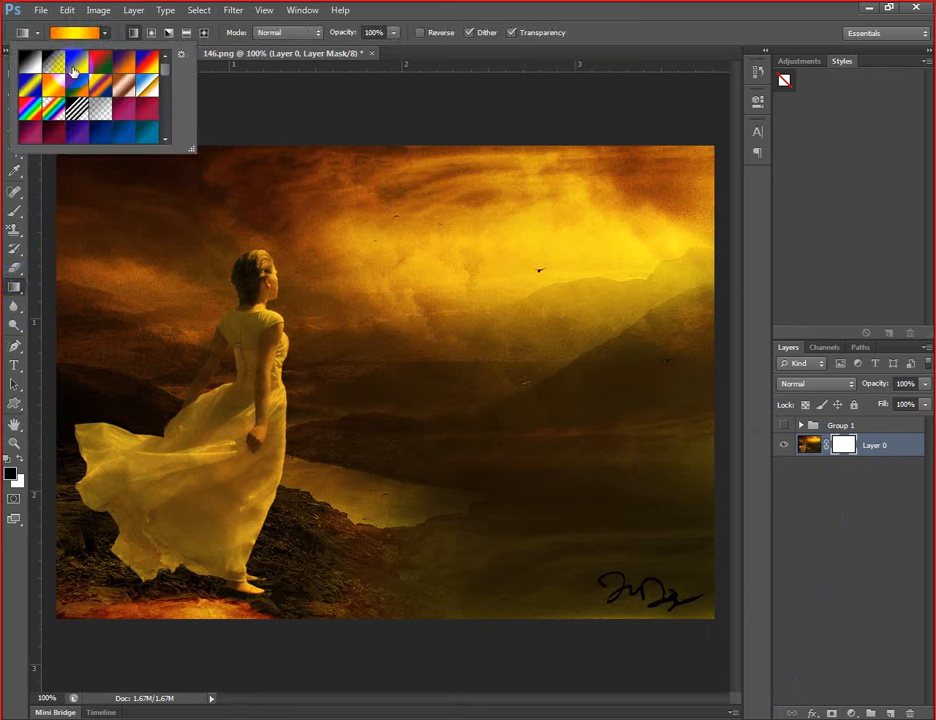
{"action": "left_click", "coordinate": [76, 68]}
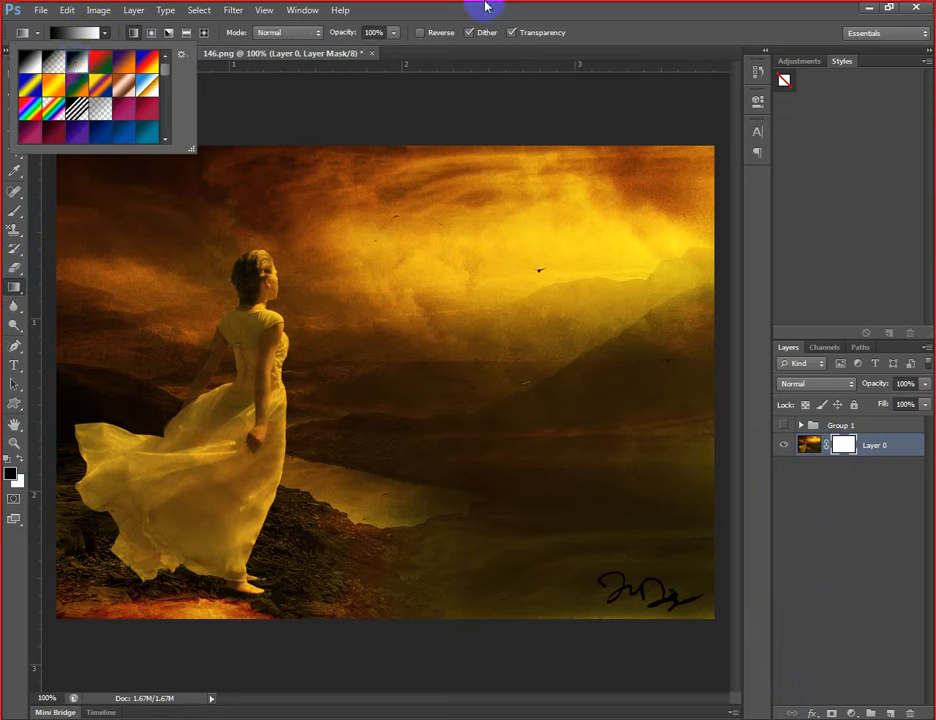
{"action": "left_click", "coordinate": [724, 326]}
- Try gradients on Layer 0's mask from the picture's right edge and from its upper-right corner, undoing both
{"action": "left_click_drag", "start_coordinate": [721, 326], "coordinate": [378, 330]}
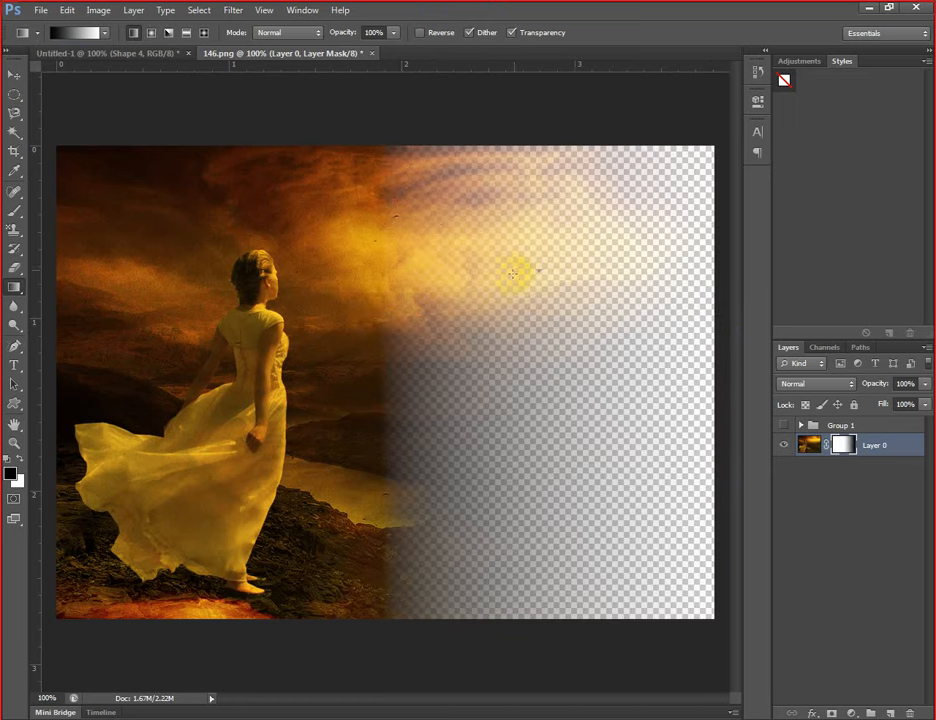
{"action": "left_click", "coordinate": [564, 390]}
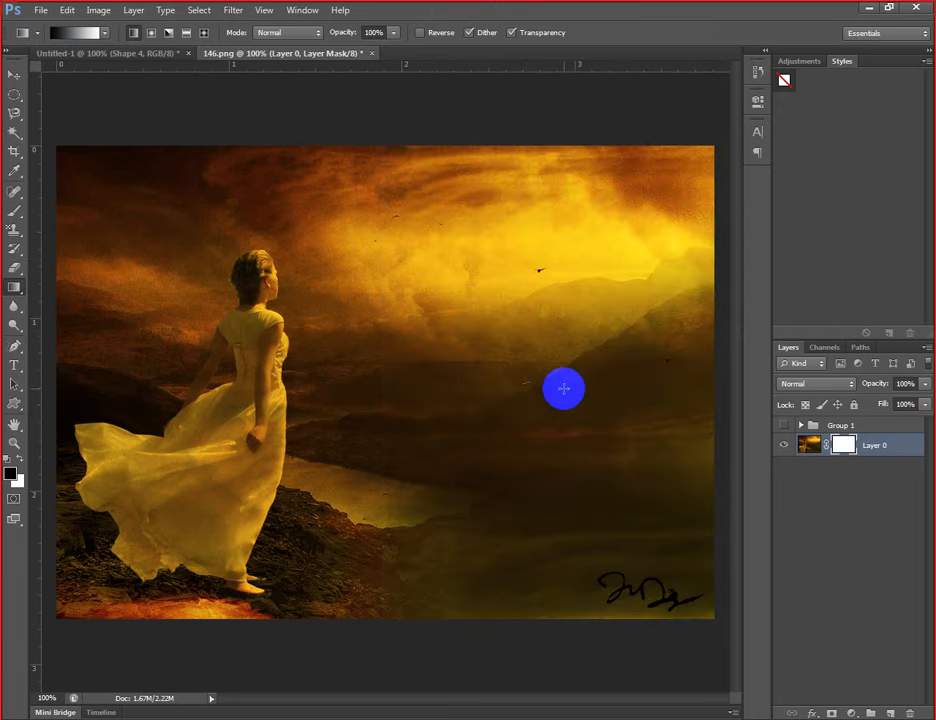
{"action": "left_click_drag", "start_coordinate": [714, 144], "coordinate": [451, 563]}
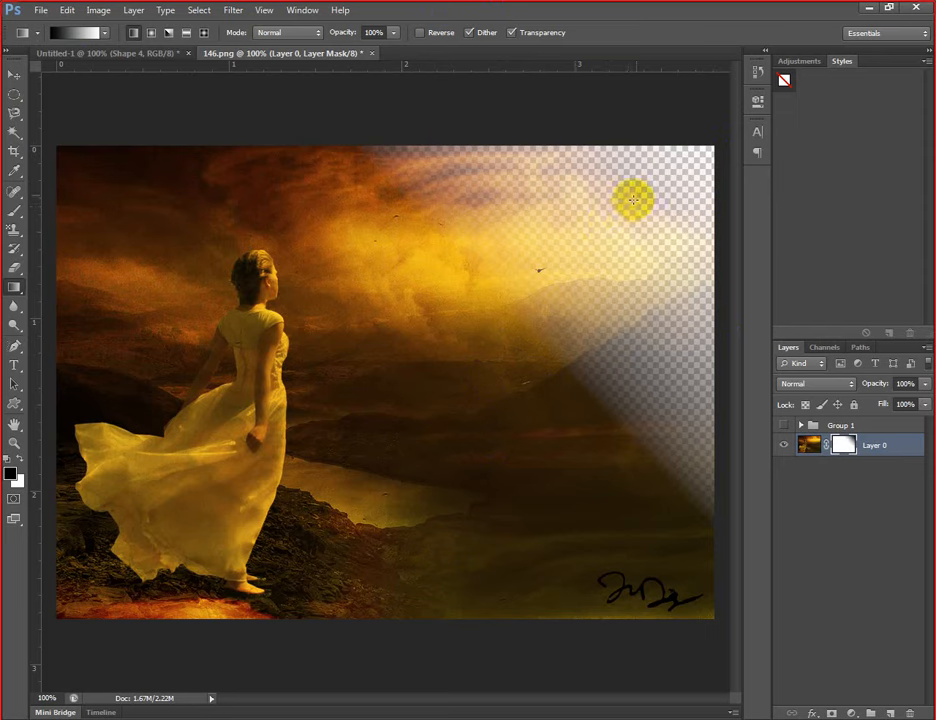
{"action": "left_click", "coordinate": [675, 405]}
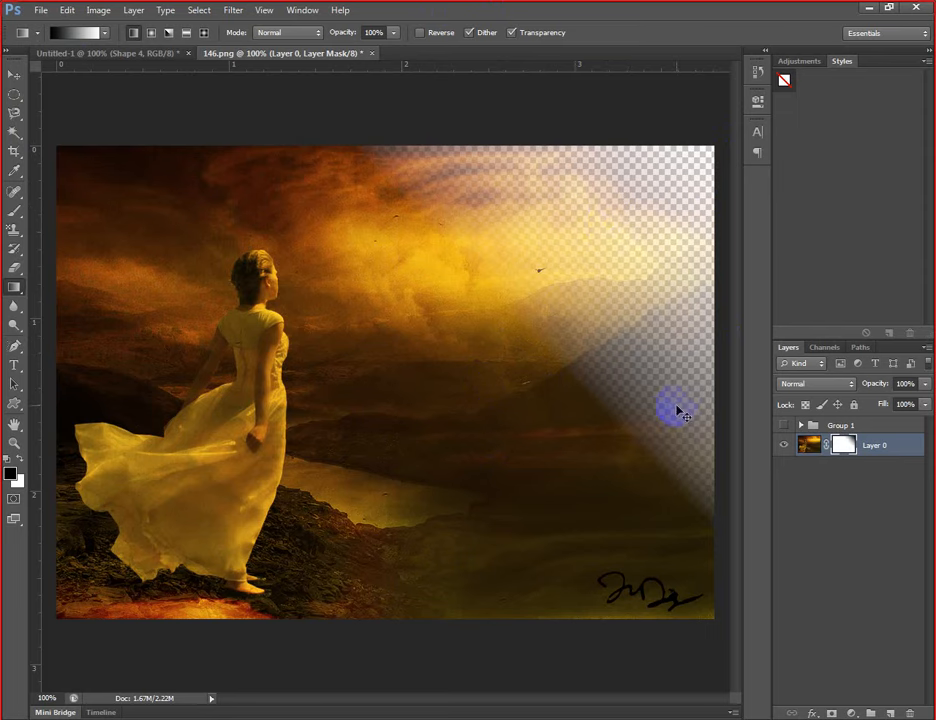
{"action": "key", "text": "ctrl+z"}
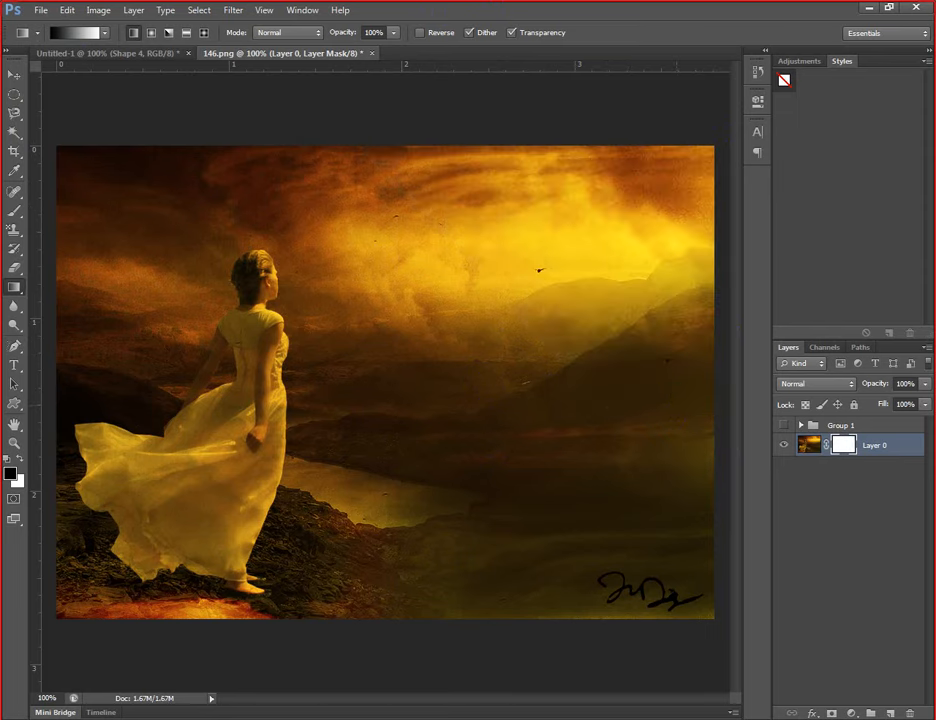
- Create a new layer beneath Layer 0 and fill it with the blue foreground colour
{"action": "key", "text": "ctrl+shift+alt+n"}
{"action": "left_click_drag", "start_coordinate": [886, 443], "coordinate": [887, 510]}
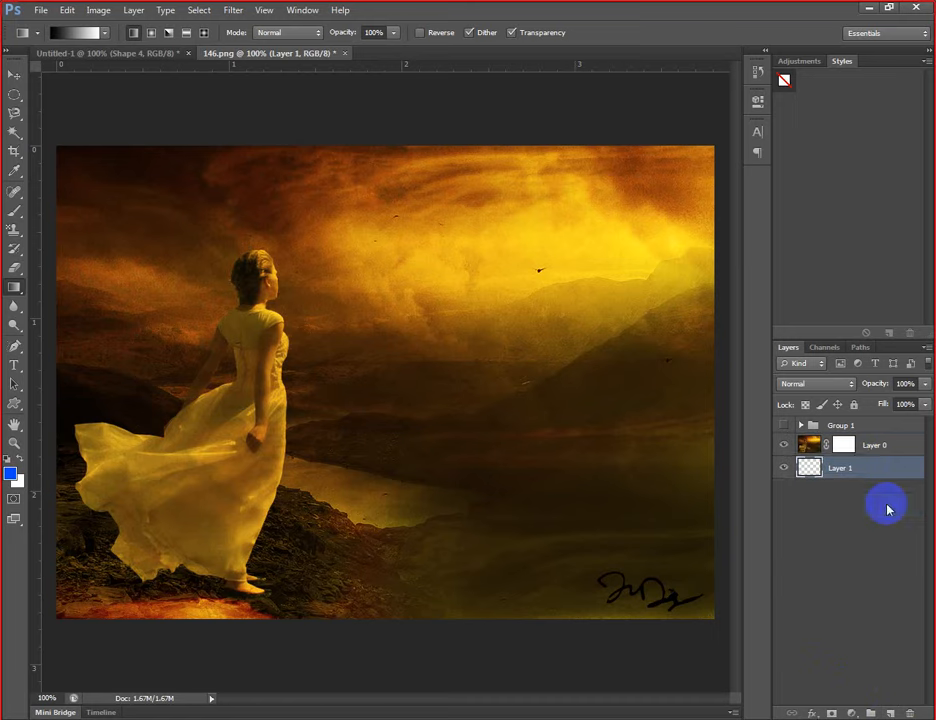
{"action": "key", "text": "alt+BackSpace"}
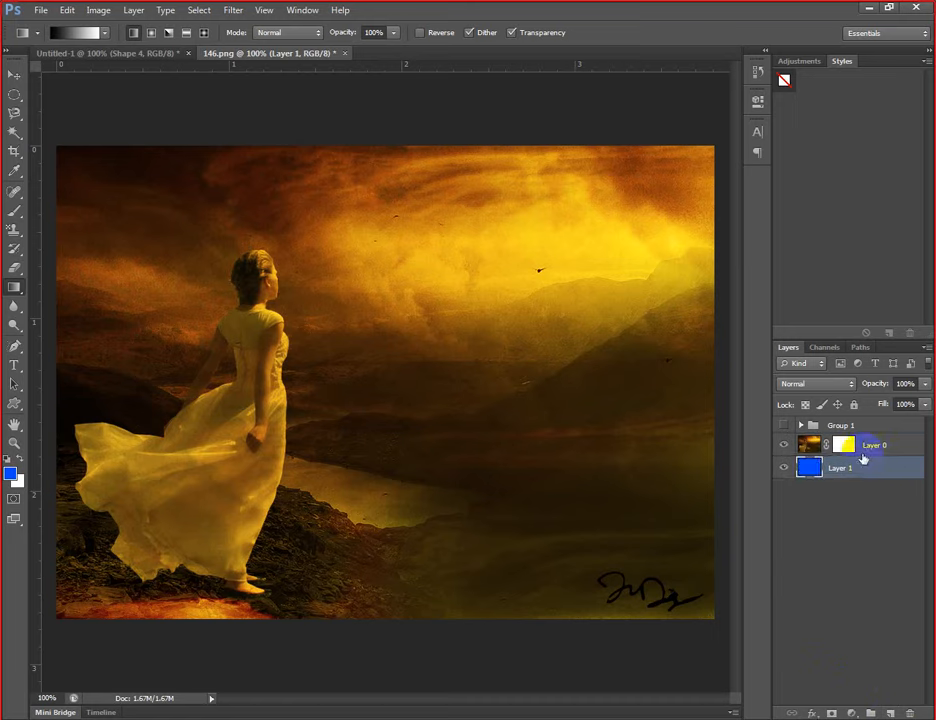
- Try black-to-white gradients on Layer 0's mask, one from the picture's right edge and one from its upper-left corner
{"action": "left_click", "coordinate": [843, 445]}
{"action": "left_click_drag", "start_coordinate": [716, 341], "coordinate": [558, 341]}
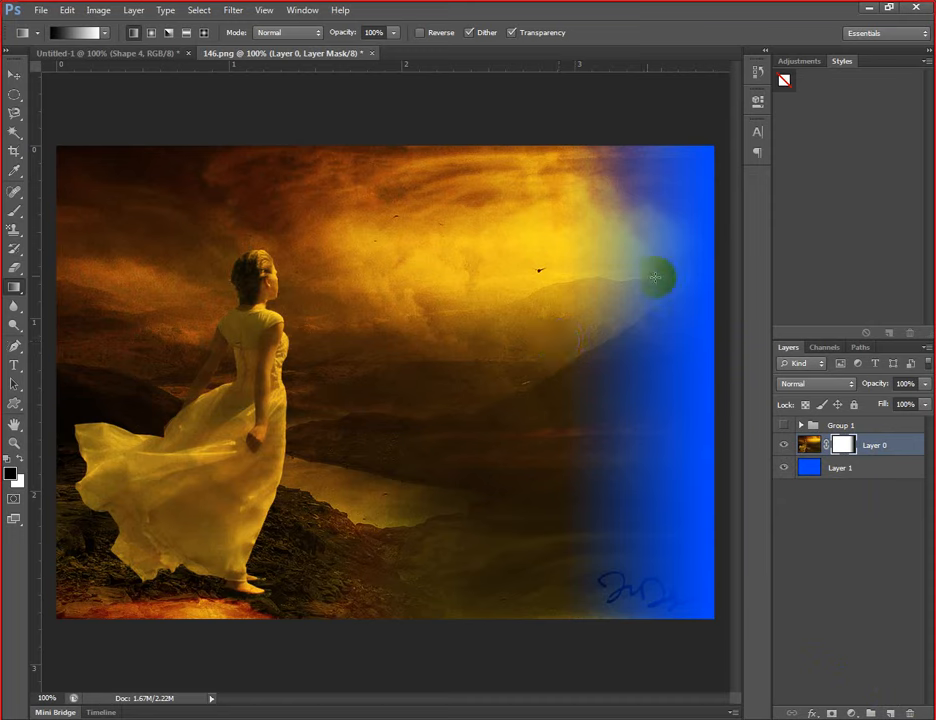
{"action": "mouse_move", "coordinate": [52, 140]}
{"action": "left_mouse_down"}
{"action": "mouse_move", "coordinate": [184, 226]}
{"action": "mouse_move", "coordinate": [288, 320]}
{"action": "left_mouse_up"}
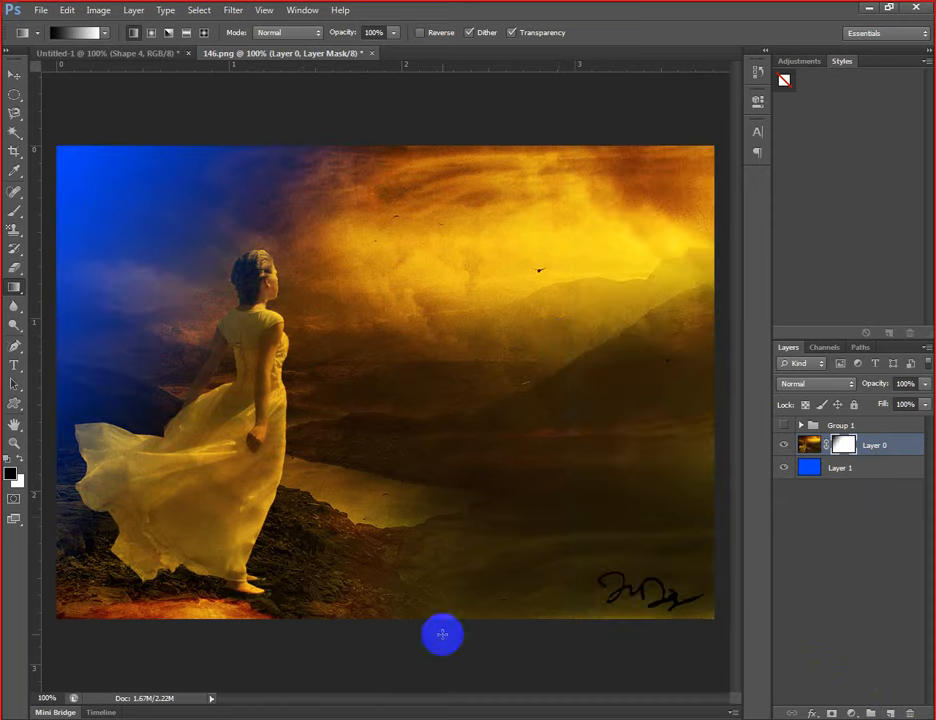
- Set the gradient mode to Multiply and try combining mask gradients from the picture's right corners, bottom edge and top edge
{"action": "left_click", "coordinate": [313, 33]}
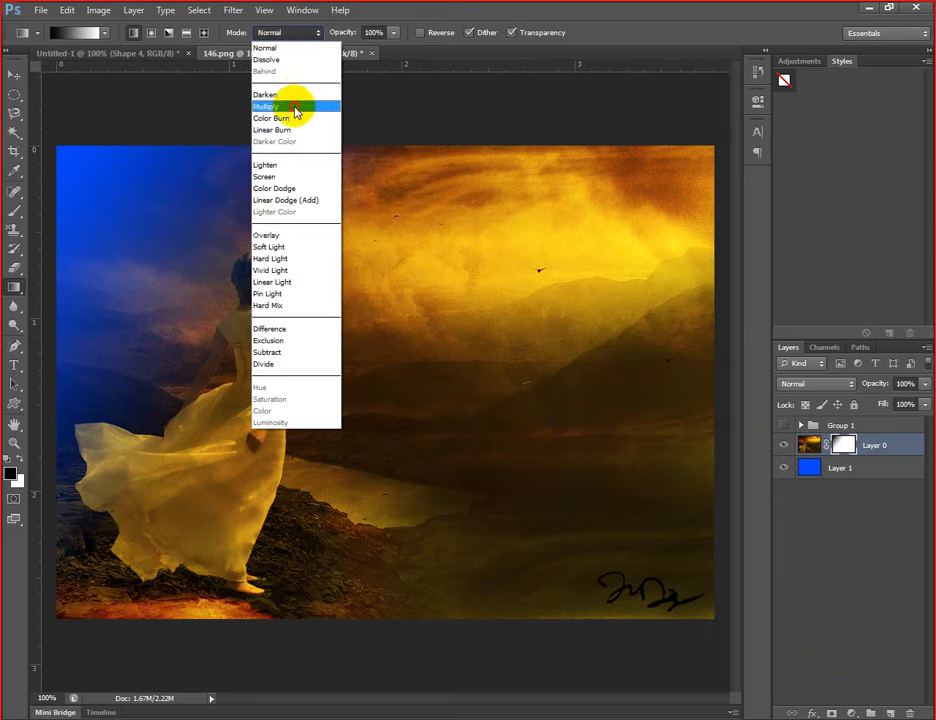
{"action": "left_click", "coordinate": [297, 102]}
{"action": "left_click_drag", "start_coordinate": [688, 148], "coordinate": [436, 400]}
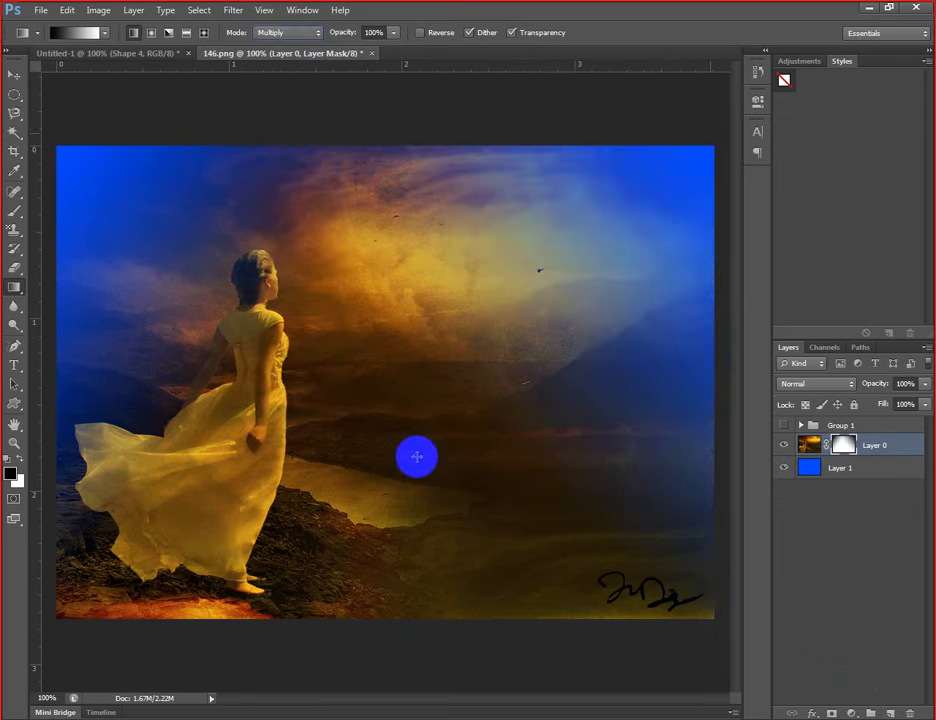
{"action": "left_click_drag", "start_coordinate": [696, 623], "coordinate": [518, 497]}
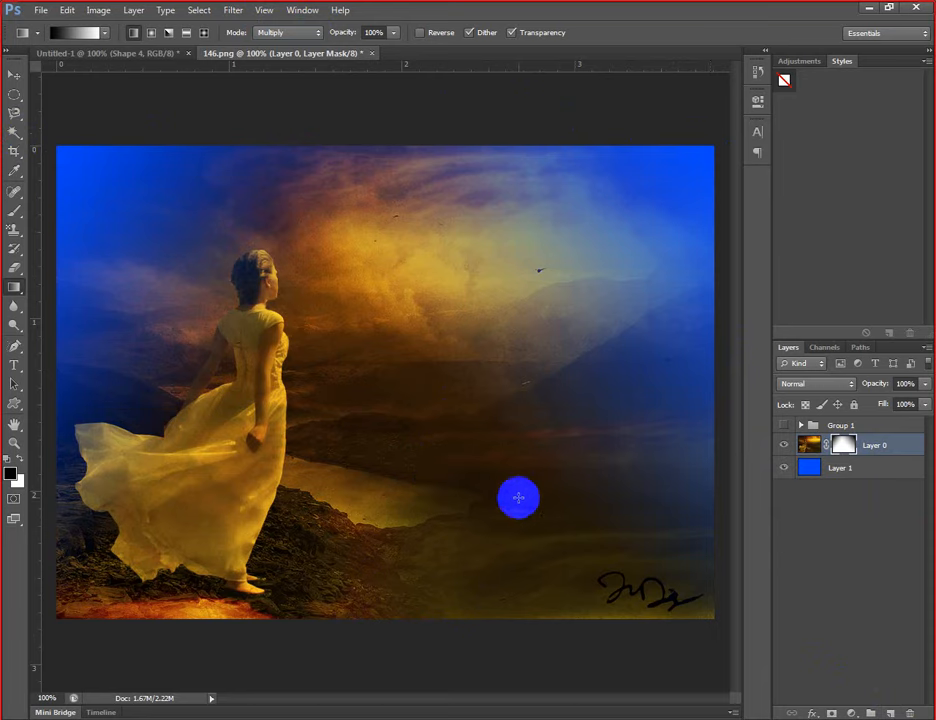
{"action": "left_click_drag", "start_coordinate": [459, 617], "coordinate": [447, 664]}
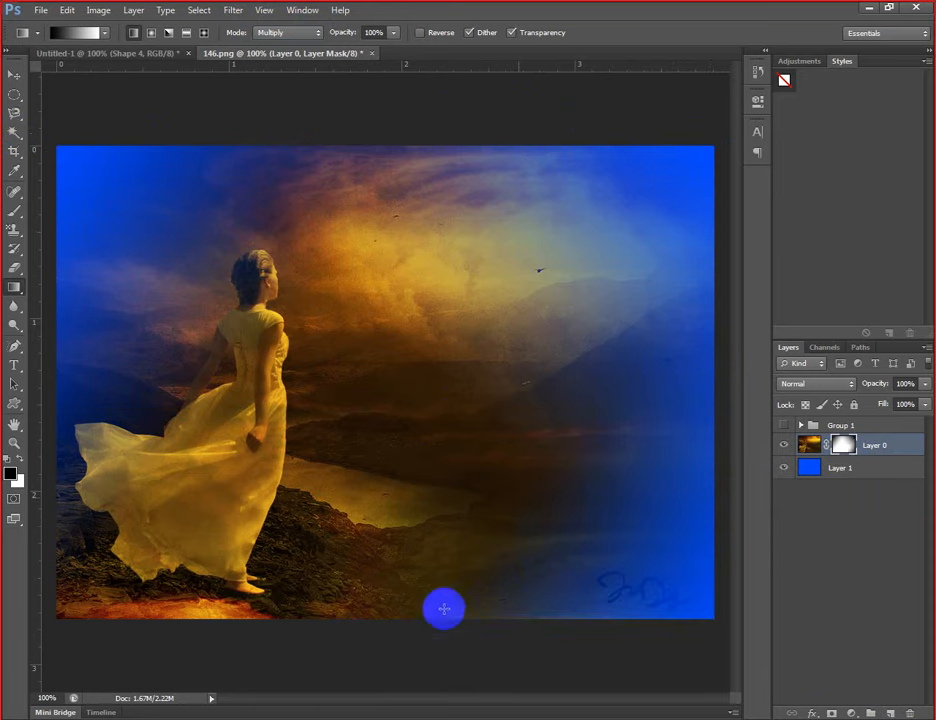
{"action": "left_click_drag", "start_coordinate": [462, 140], "coordinate": [406, 600]}
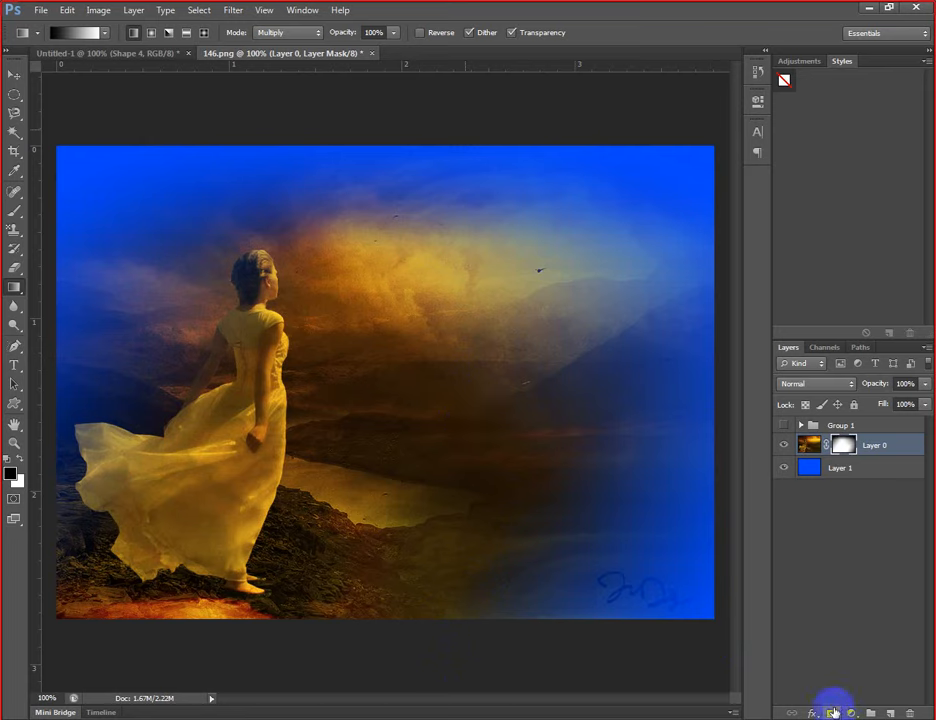
- Apply the gradient mask permanently to Layer 0, and undo back to the blank white mask
{"action": "left_click", "coordinate": [909, 713]}
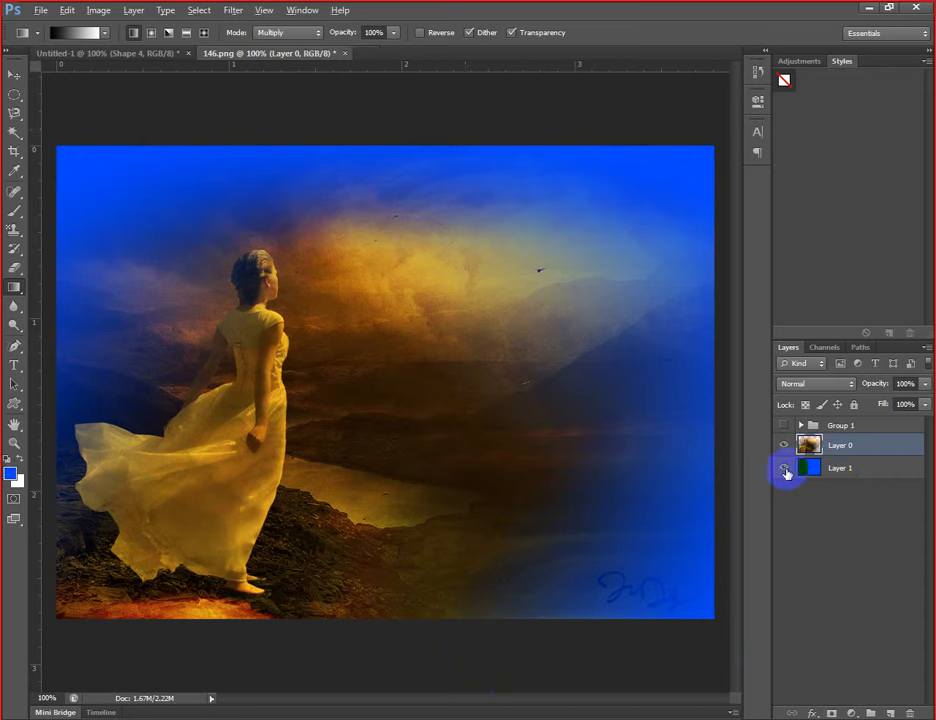
{"action": "key", "text": "ctrl+z"}
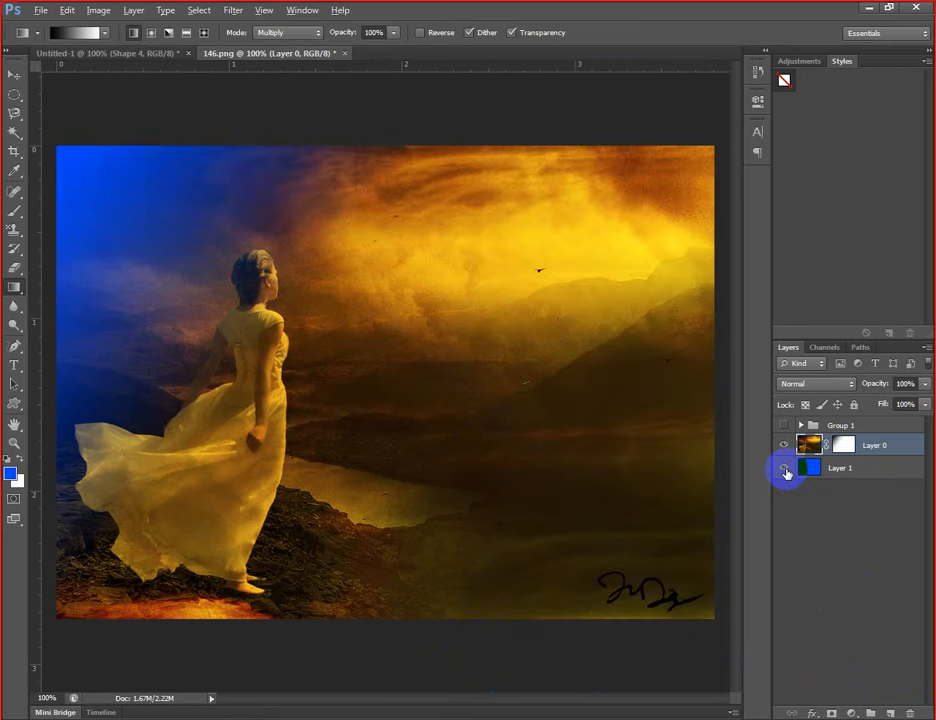
{"action": "left_click", "coordinate": [786, 472]}
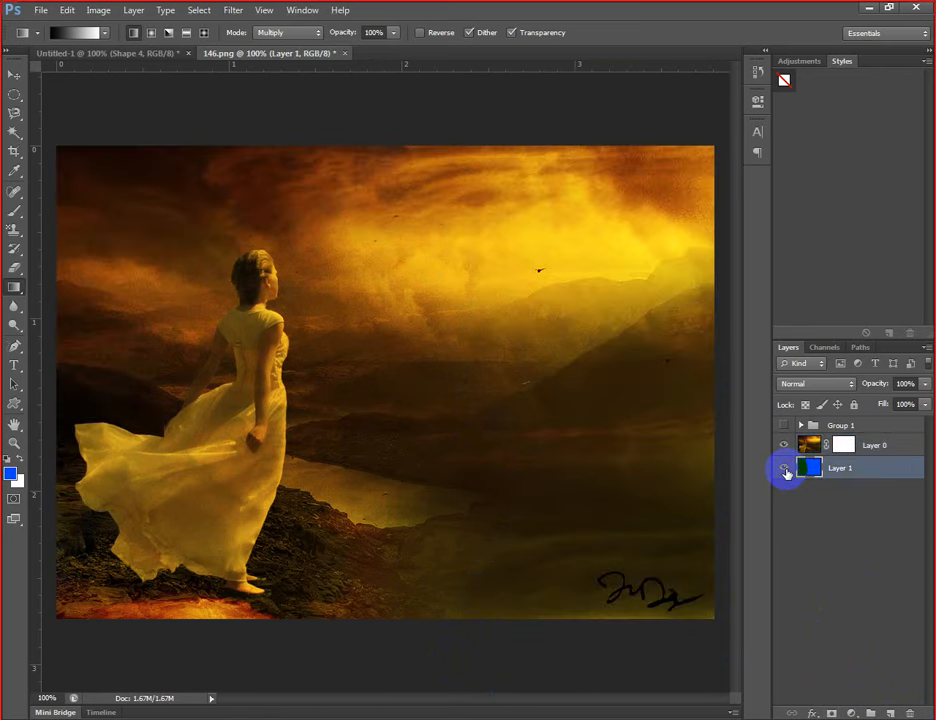
- Look over the blending options in the layer style settings of the blue Layer 1
{"action": "left_click", "coordinate": [812, 713]}
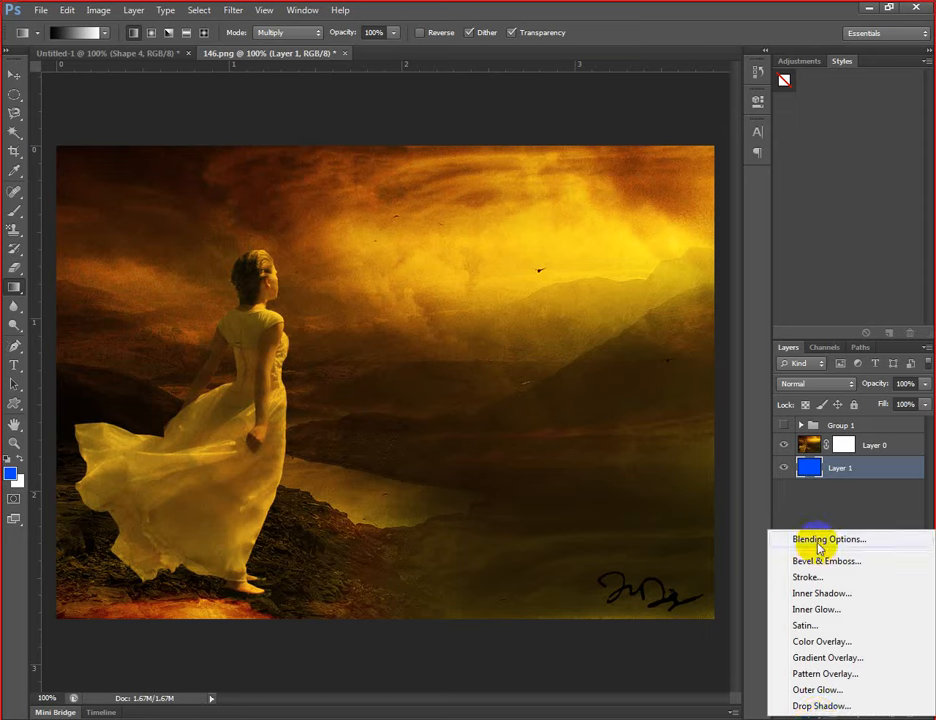
{"action": "left_click", "coordinate": [818, 546]}
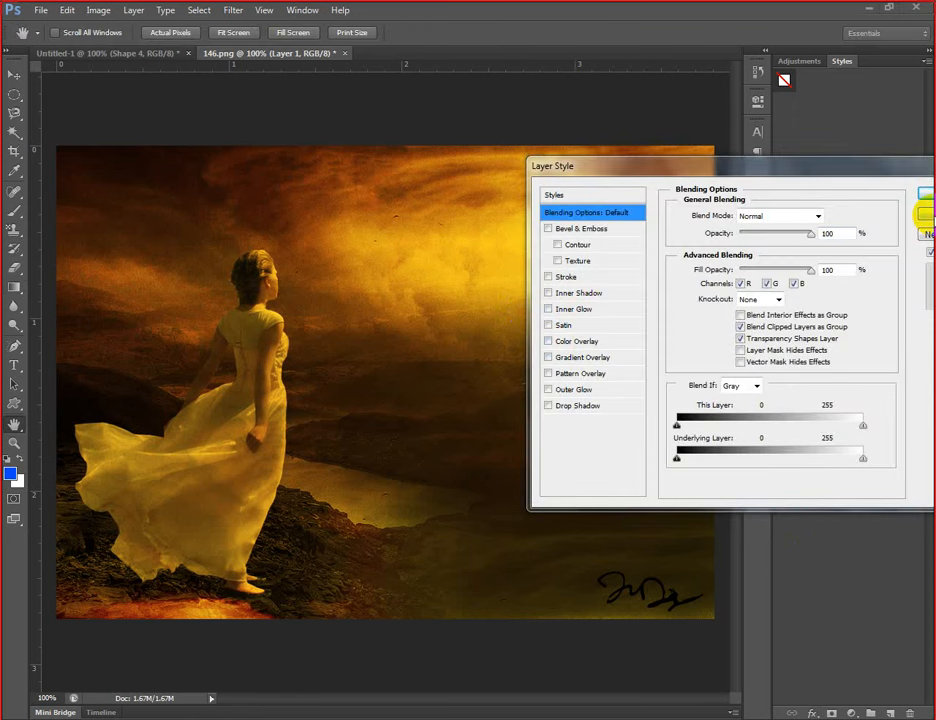
{"action": "left_click", "coordinate": [374, 324]}
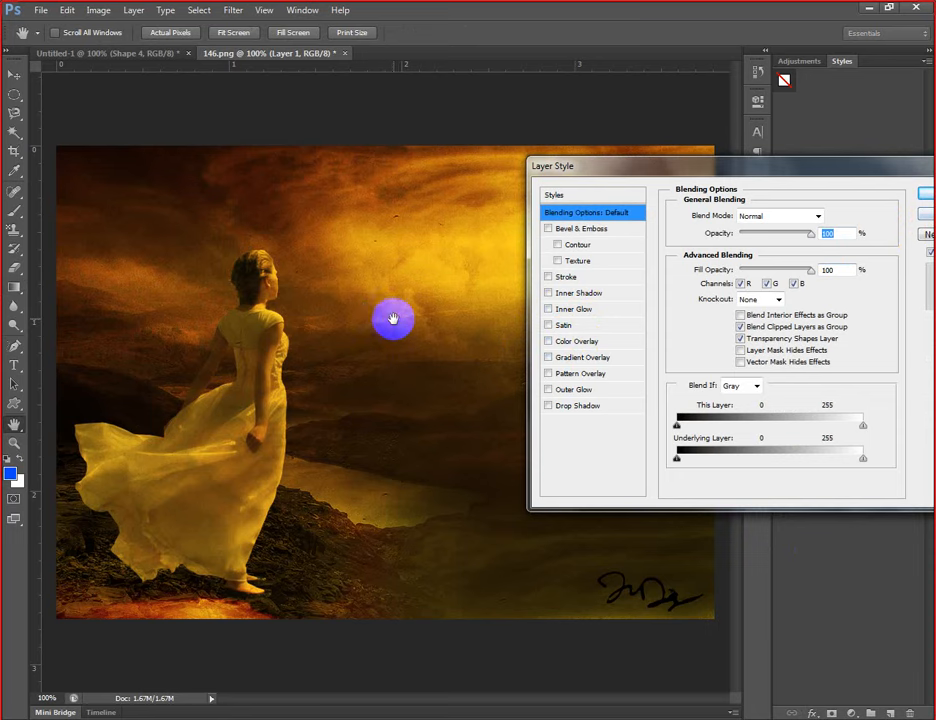
{"action": "left_click", "coordinate": [925, 197]}
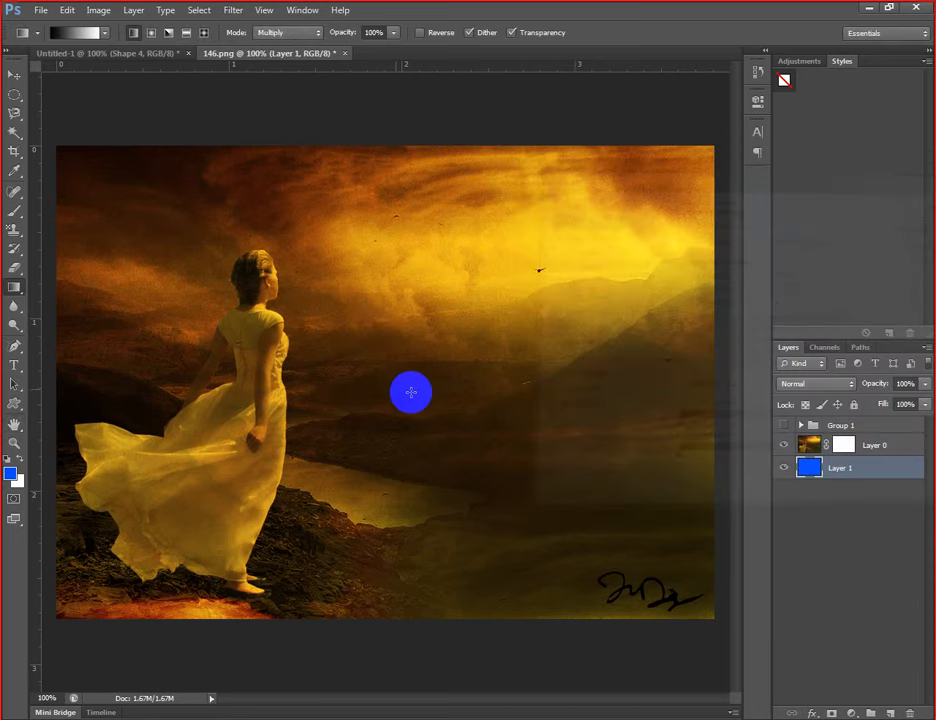
- Add the text "Designing" in the Masque font at 11.67 pt across the picture and place its layer above Layer 0
{"action": "left_click", "coordinate": [14, 364]}
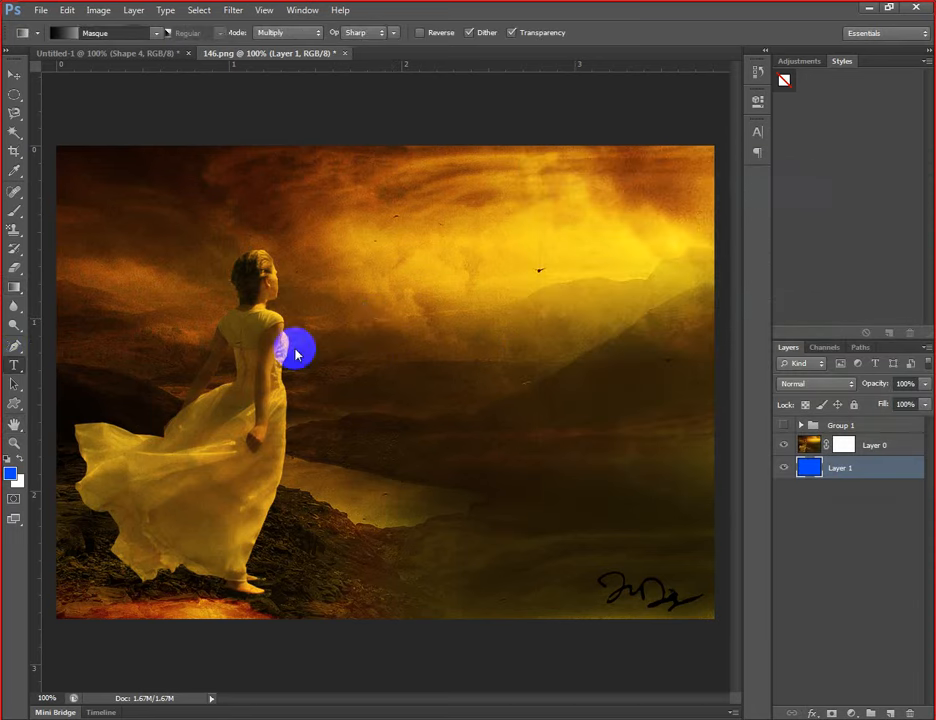
{"action": "left_click", "coordinate": [426, 306]}
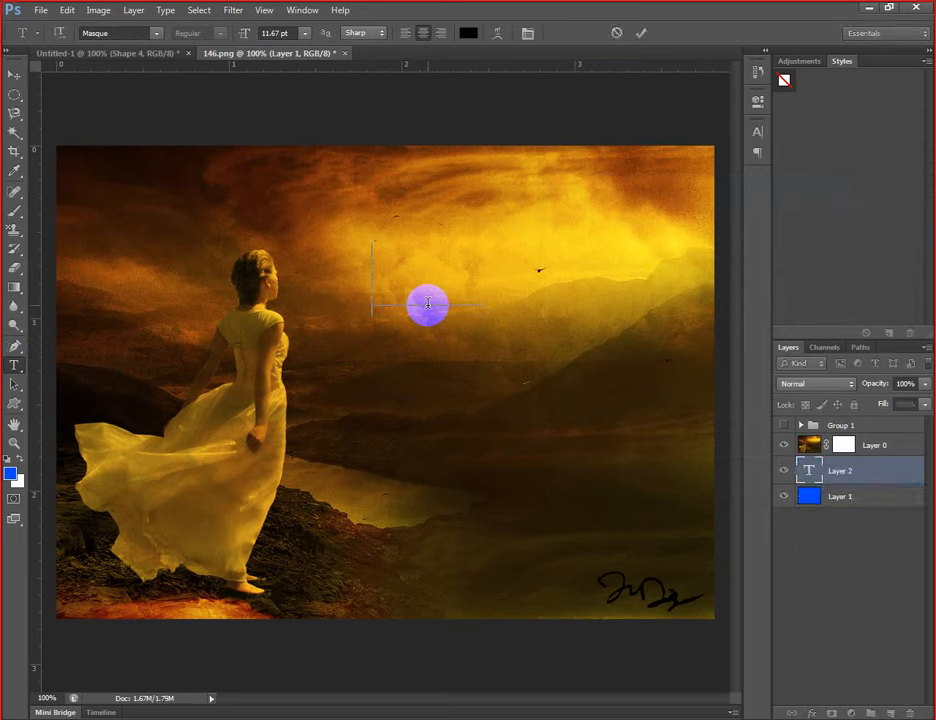
{"action": "type", "text": "hop"}
{"action": "left_click_drag", "start_coordinate": [848, 470], "coordinate": [870, 440]}
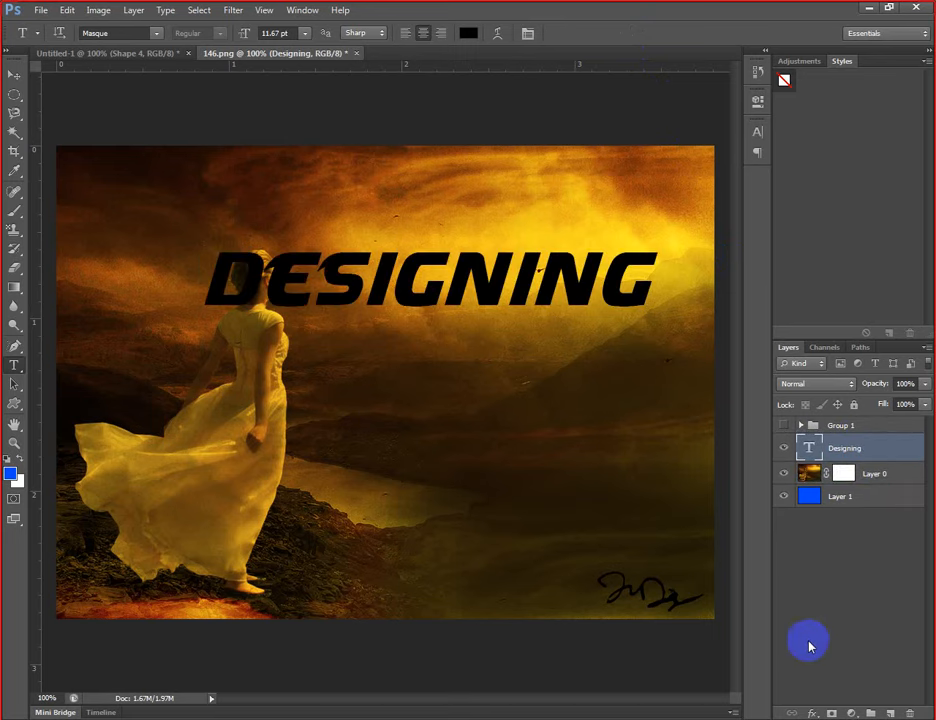
- Open the Designing text layer's Bevel & Emboss style settings, move the dialog clear of the text, and turn the bevel off
{"action": "left_click", "coordinate": [813, 712]}
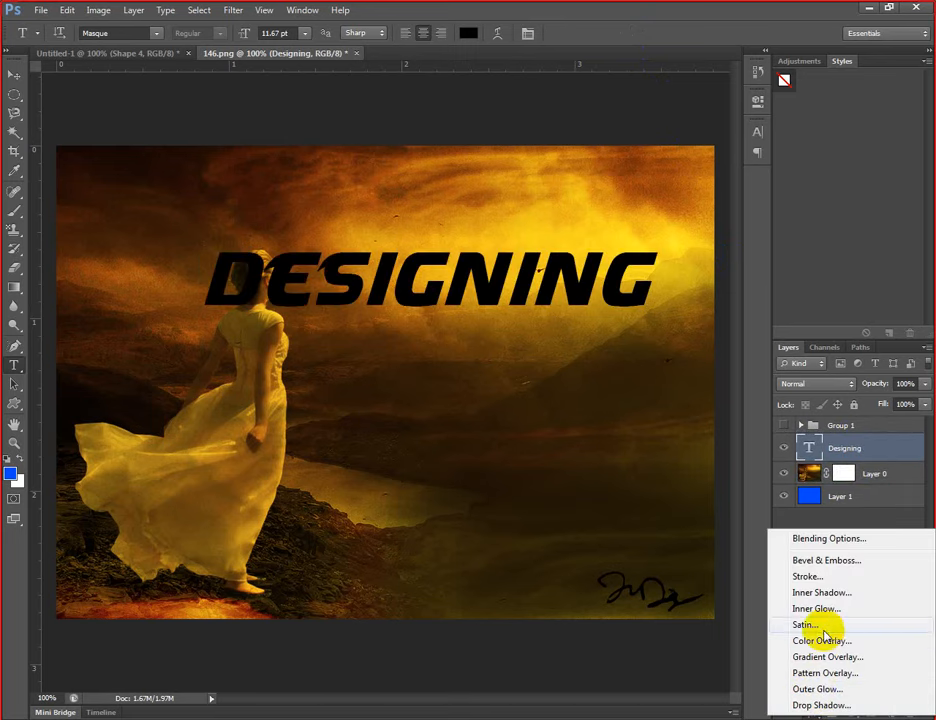
{"action": "left_click", "coordinate": [785, 561]}
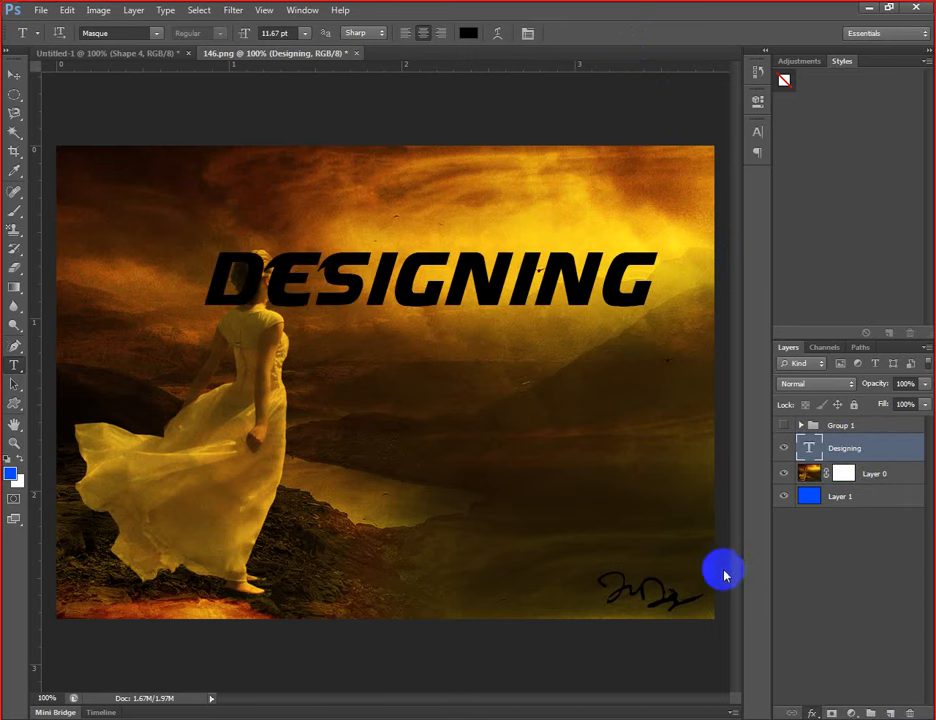
{"action": "left_click_drag", "start_coordinate": [654, 166], "coordinate": [658, 341]}
{"action": "left_click", "coordinate": [547, 394]}
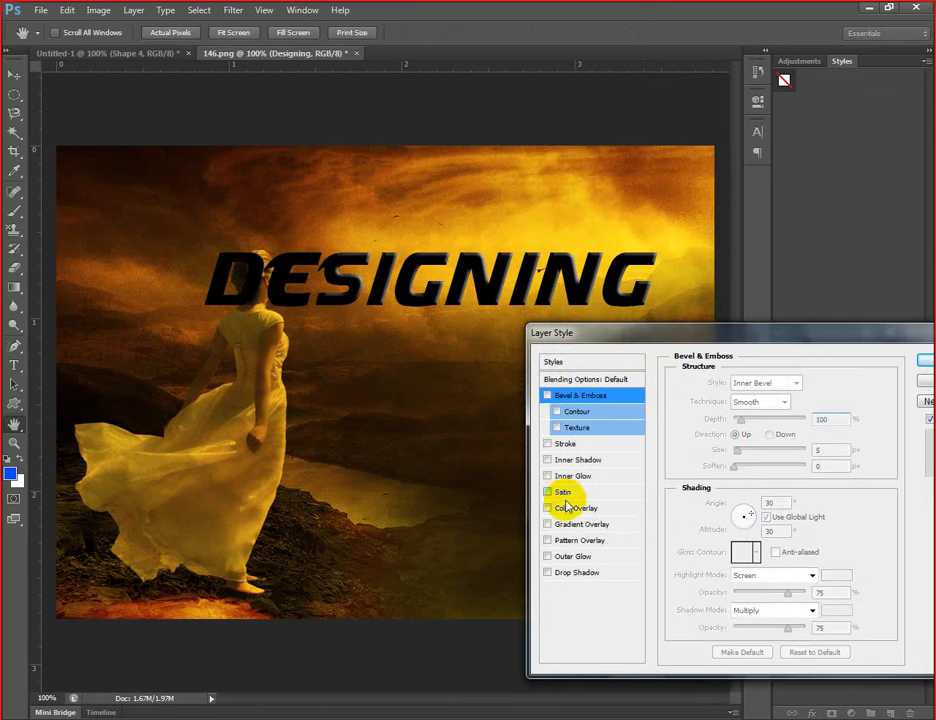
- Try a Gradient Overlay on the Designing text, comparing several presets and choosing the blue-yellow-blue one
{"action": "left_click", "coordinate": [578, 524]}
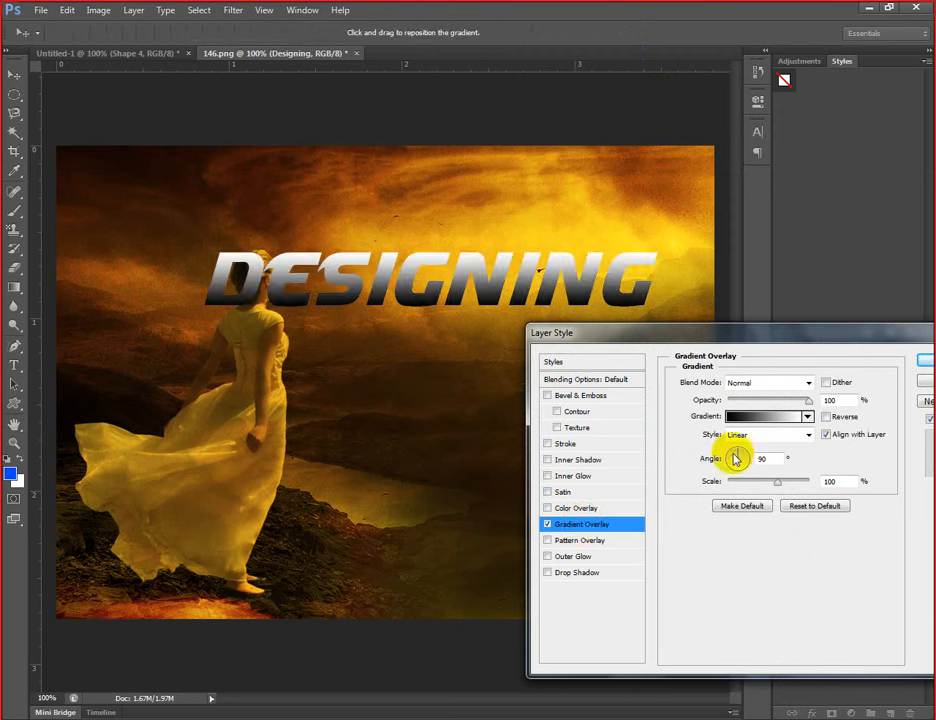
{"action": "left_click", "coordinate": [762, 422]}
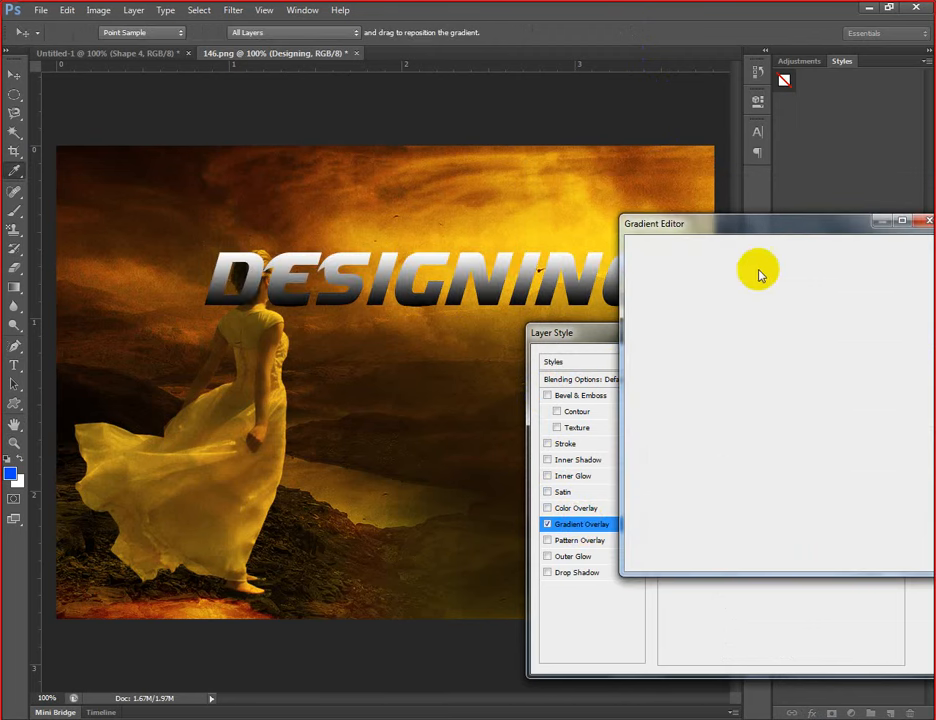
{"action": "left_click", "coordinate": [745, 270]}
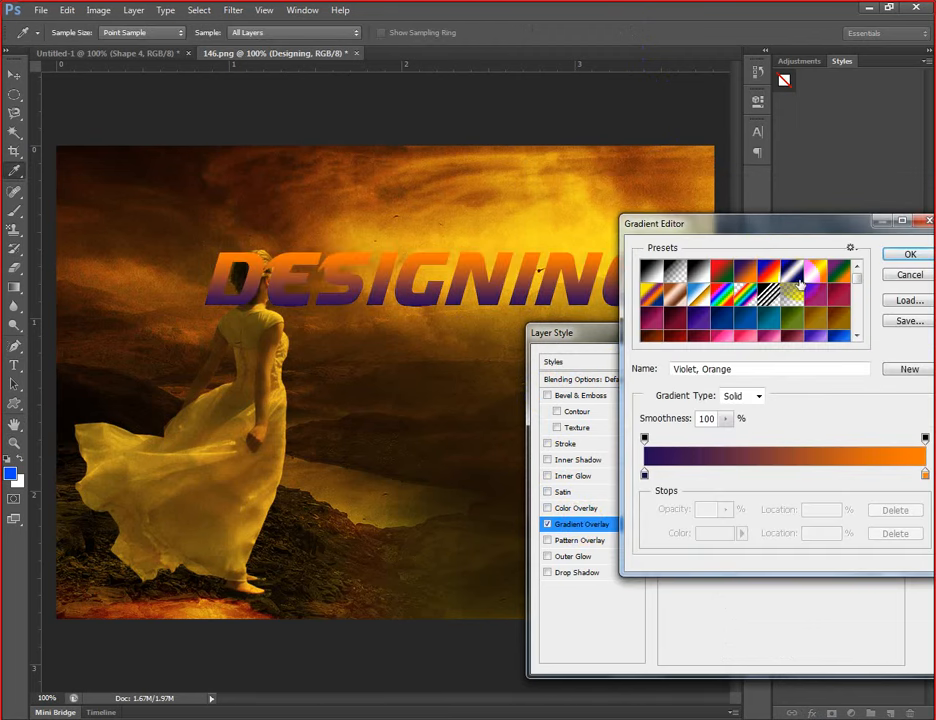
{"action": "left_click", "coordinate": [794, 274]}
{"action": "left_click", "coordinate": [816, 271]}
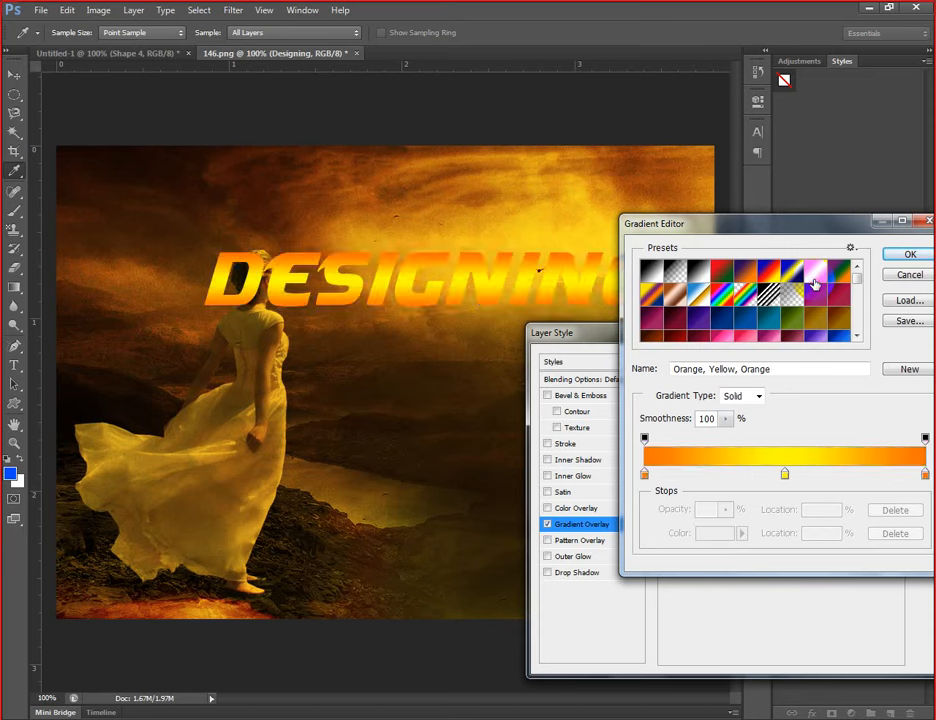
{"action": "left_click", "coordinate": [746, 323]}
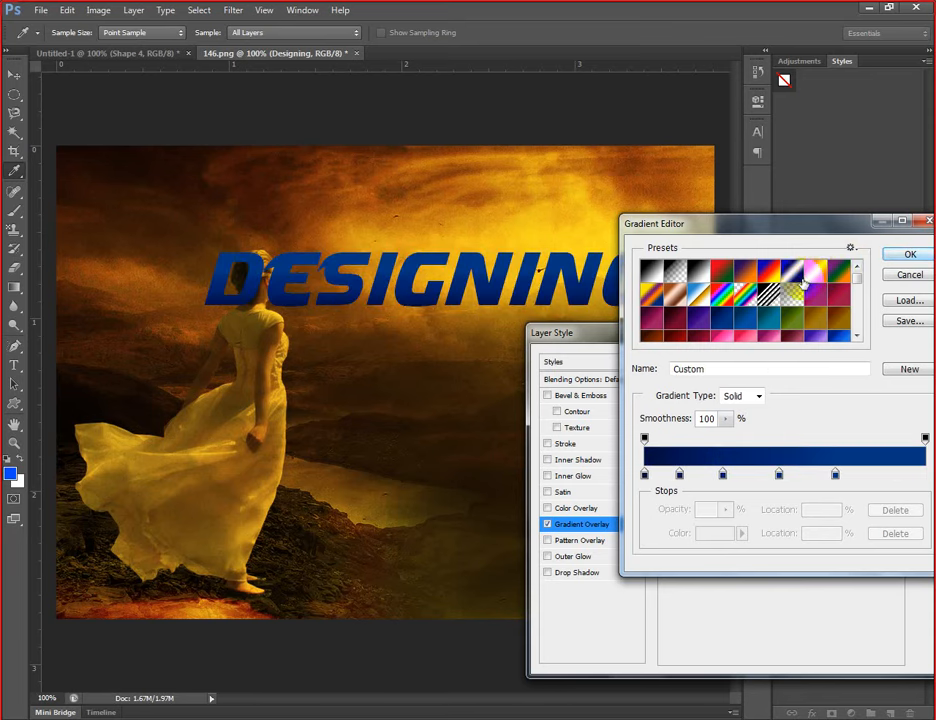
{"action": "left_click", "coordinate": [845, 268]}
{"action": "left_click", "coordinate": [906, 255]}
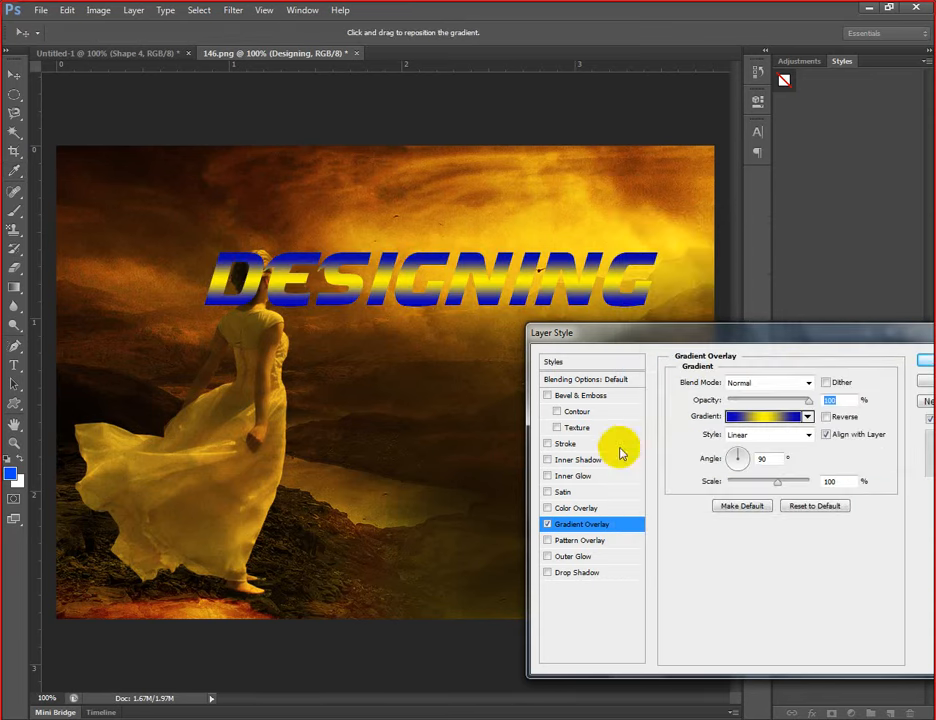
- Try Drop Shadow, Stroke and a red Color Overlay on the Designing text, and discard all its layer style changes
{"action": "left_click", "coordinate": [577, 574]}
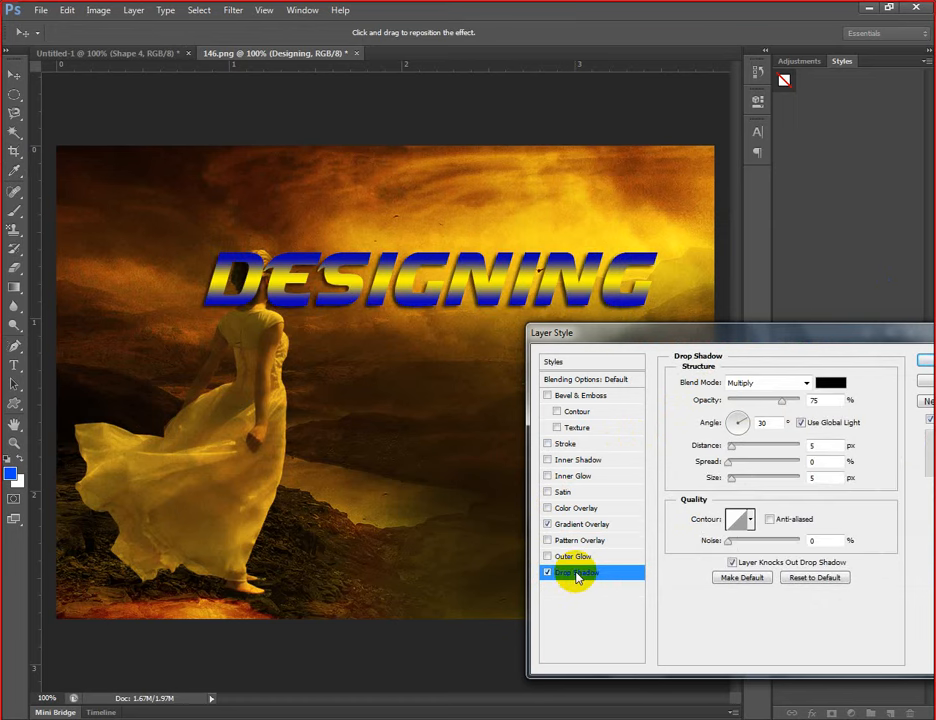
{"action": "left_click", "coordinate": [565, 444]}
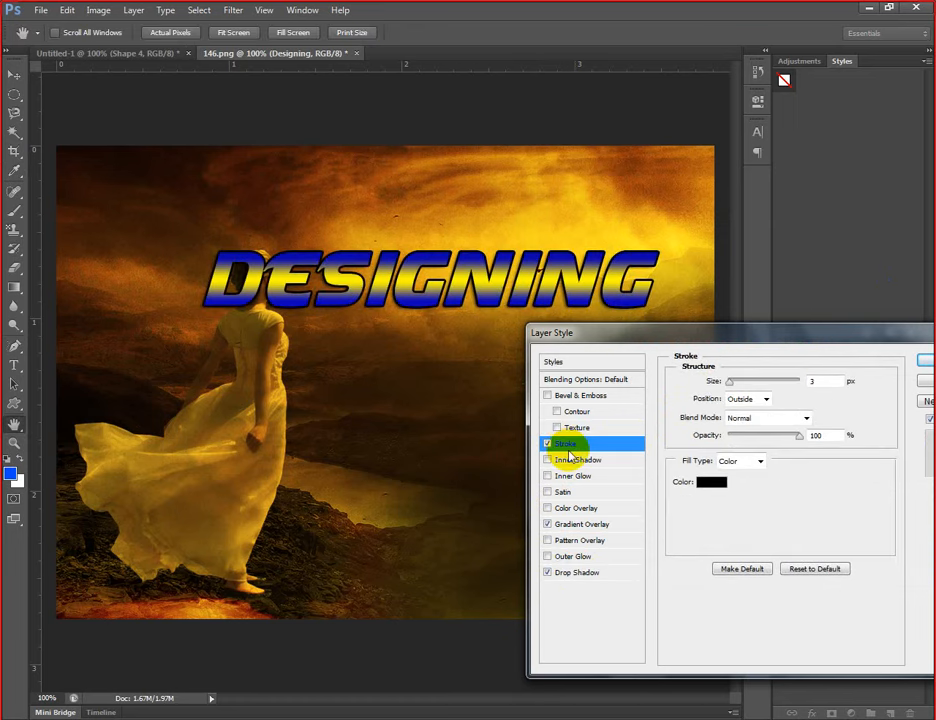
{"action": "left_click", "coordinate": [576, 509]}
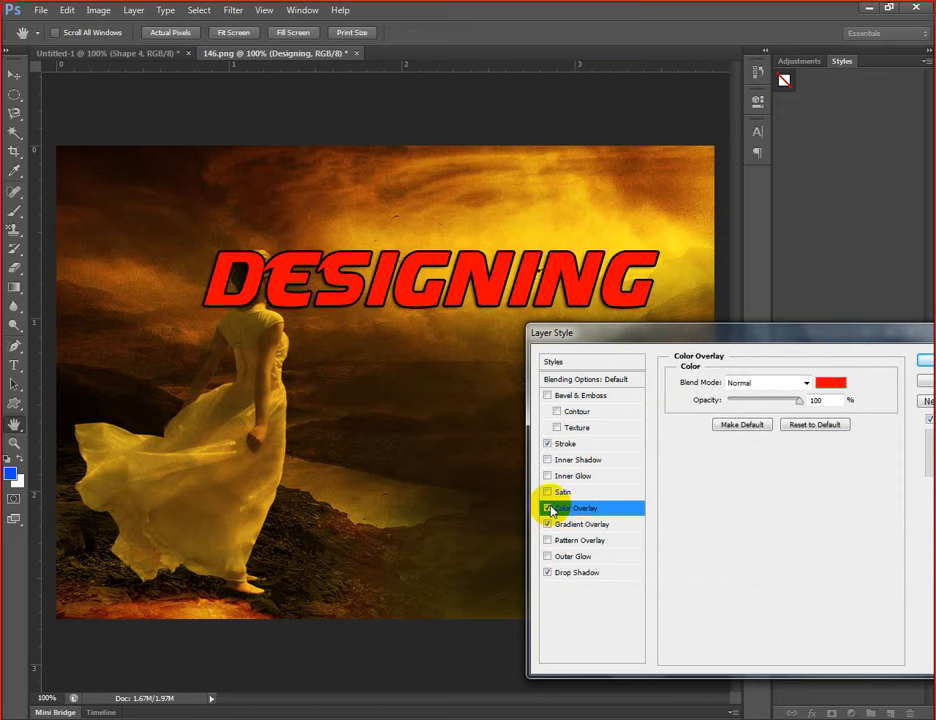
{"action": "left_click", "coordinate": [547, 508]}
{"action": "left_click", "coordinate": [921, 387]}
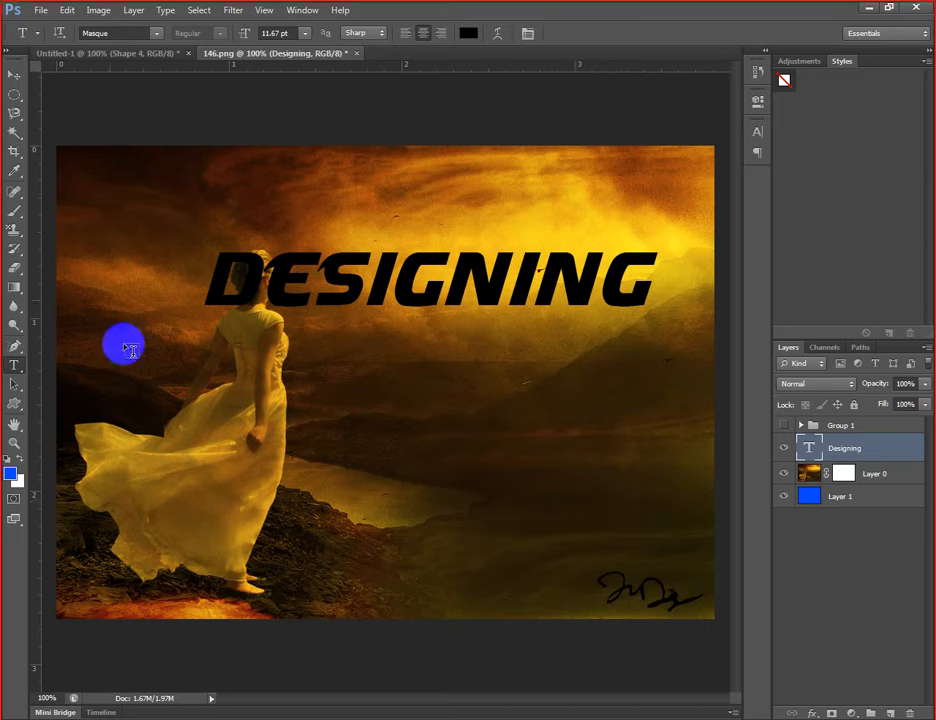
- Activate the Move tool, read the Designing Classes chat messages in Skype, and return to Photoshop
{"action": "left_click", "coordinate": [13, 69]}
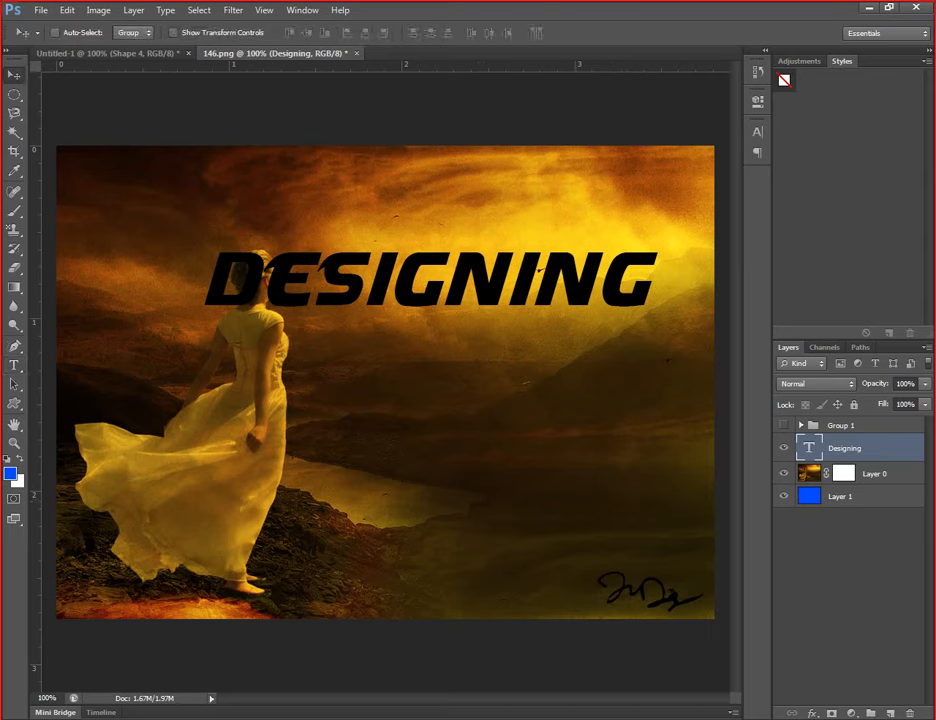
{"action": "key", "text": "alt+Tab"}
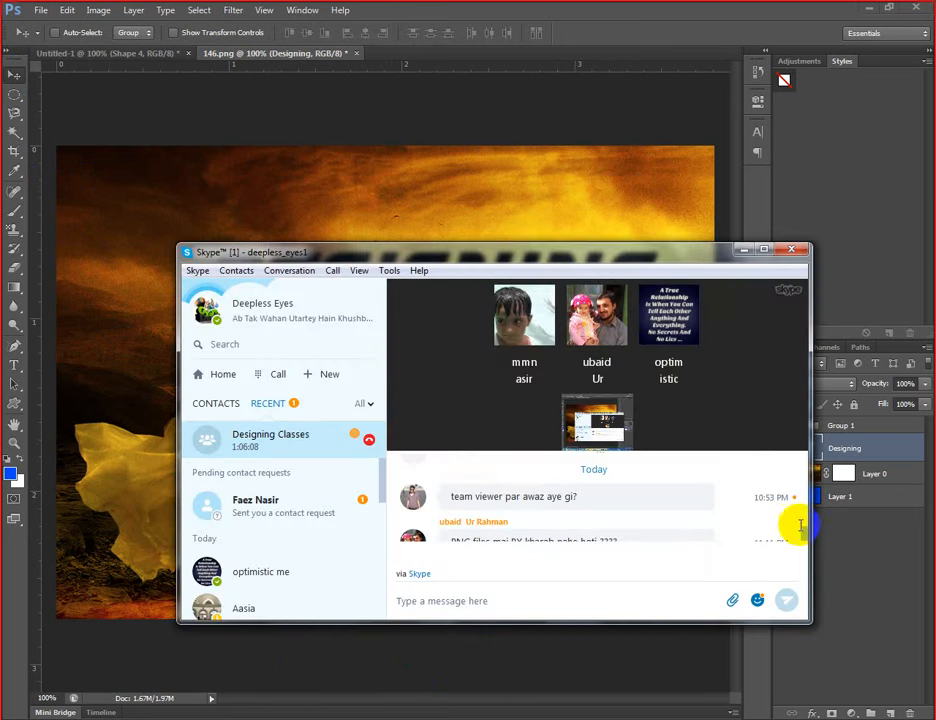
{"action": "left_click_drag", "start_coordinate": [806, 533], "coordinate": [806, 548]}
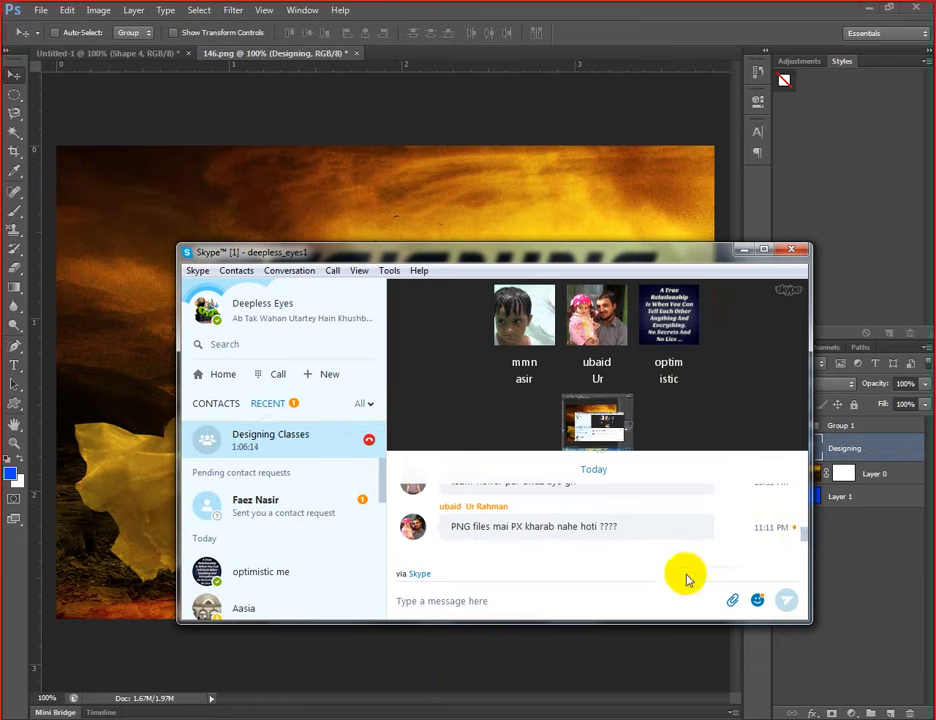
{"action": "mouse_move", "coordinate": [805, 540]}
{"action": "left_mouse_down"}
{"action": "mouse_move", "coordinate": [806, 528]}
{"action": "mouse_move", "coordinate": [805, 545]}
{"action": "left_mouse_up"}
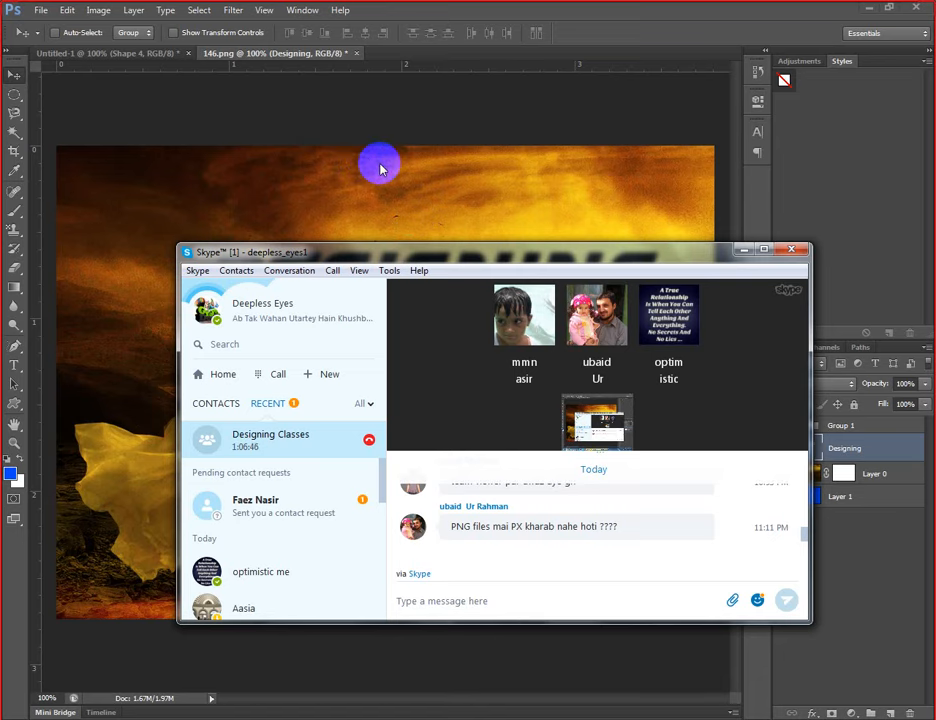
{"action": "left_click", "coordinate": [550, 18]}
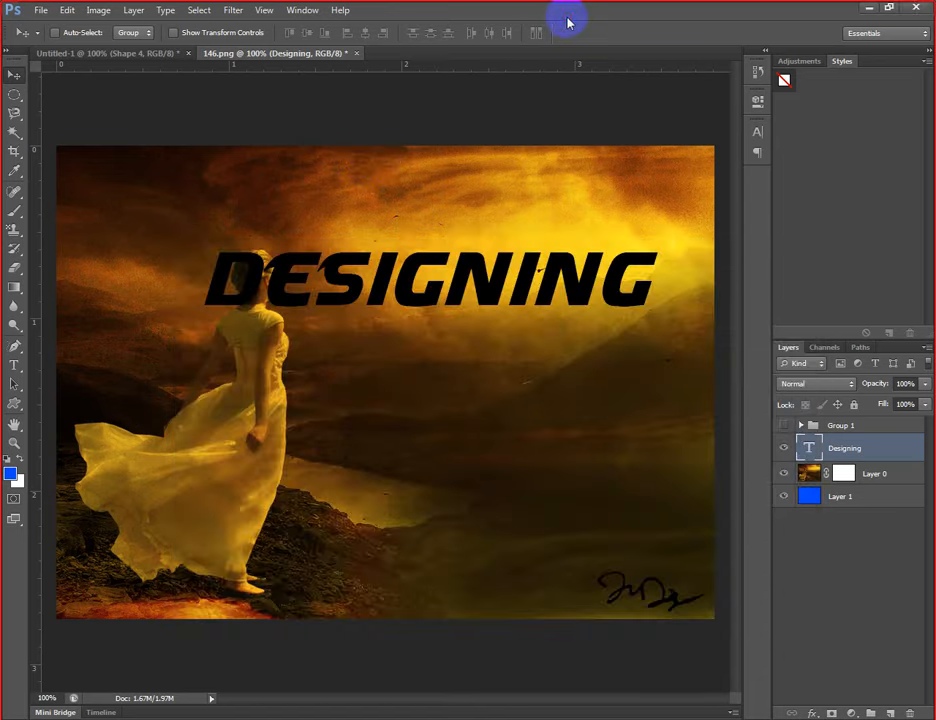
- Open Save for Web for the picture and compare the GIF, JPEG and PNG-8 formats, ending on PNG-24
{"action": "left_click", "coordinate": [38, 10]}
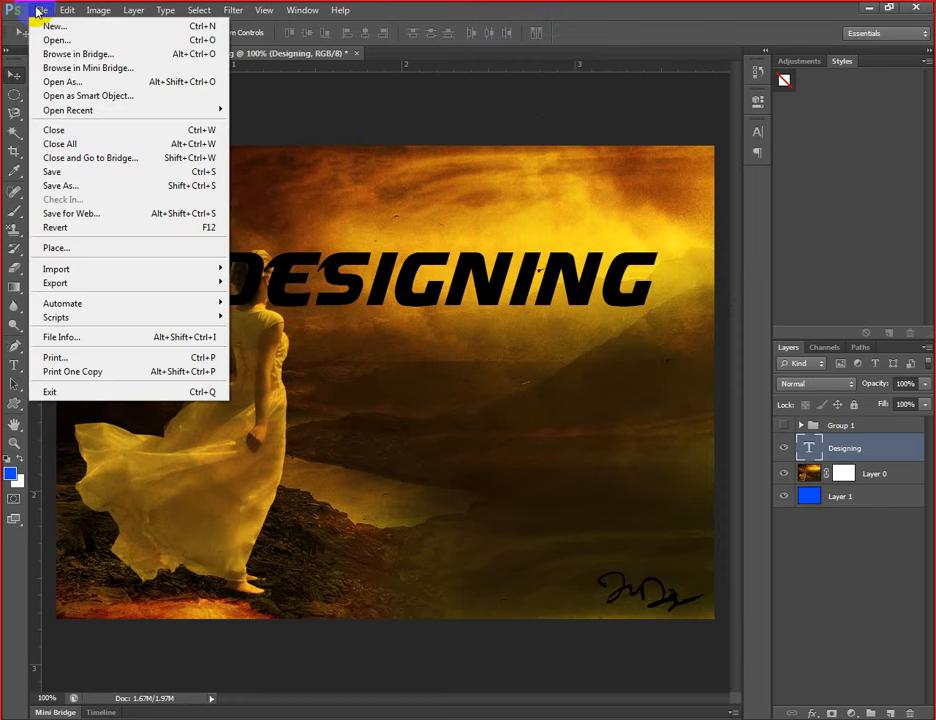
{"action": "left_click", "coordinate": [143, 222]}
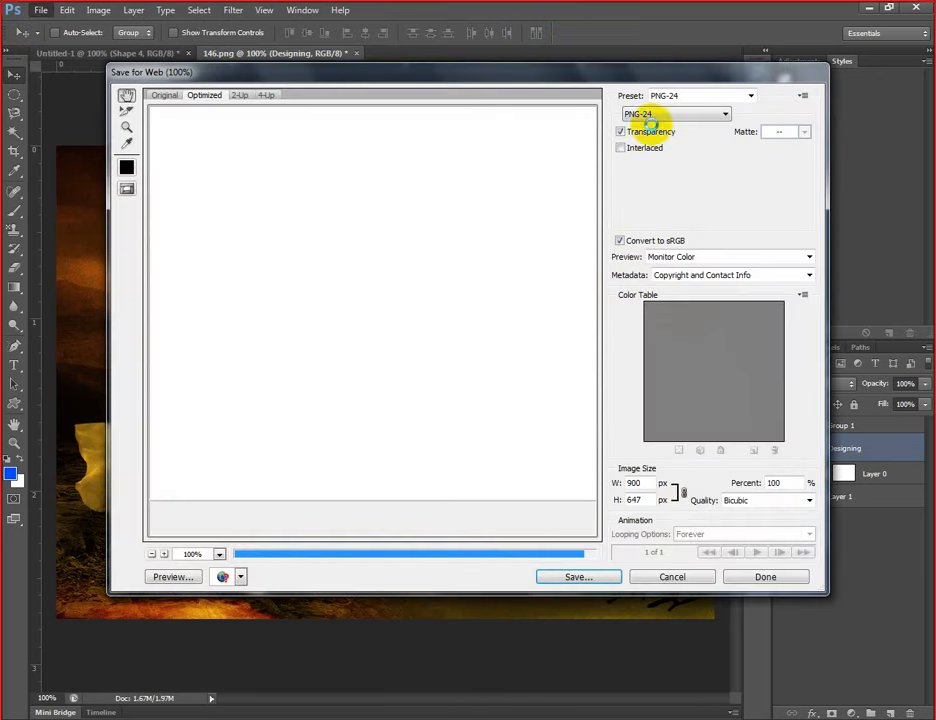
{"action": "left_click", "coordinate": [719, 116]}
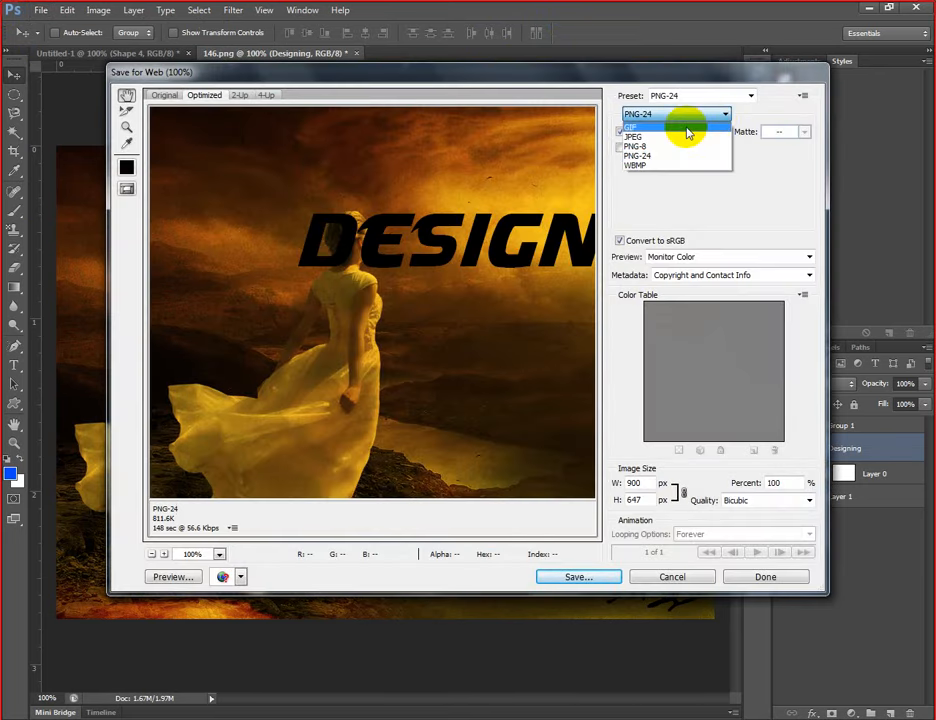
{"action": "left_click", "coordinate": [687, 130]}
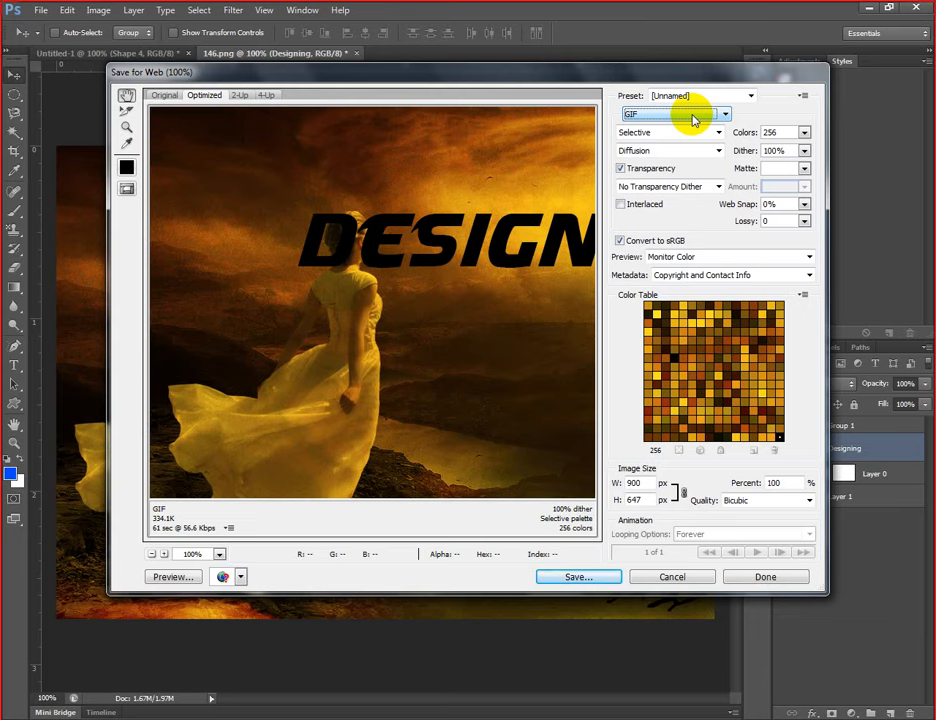
{"action": "left_click", "coordinate": [690, 117]}
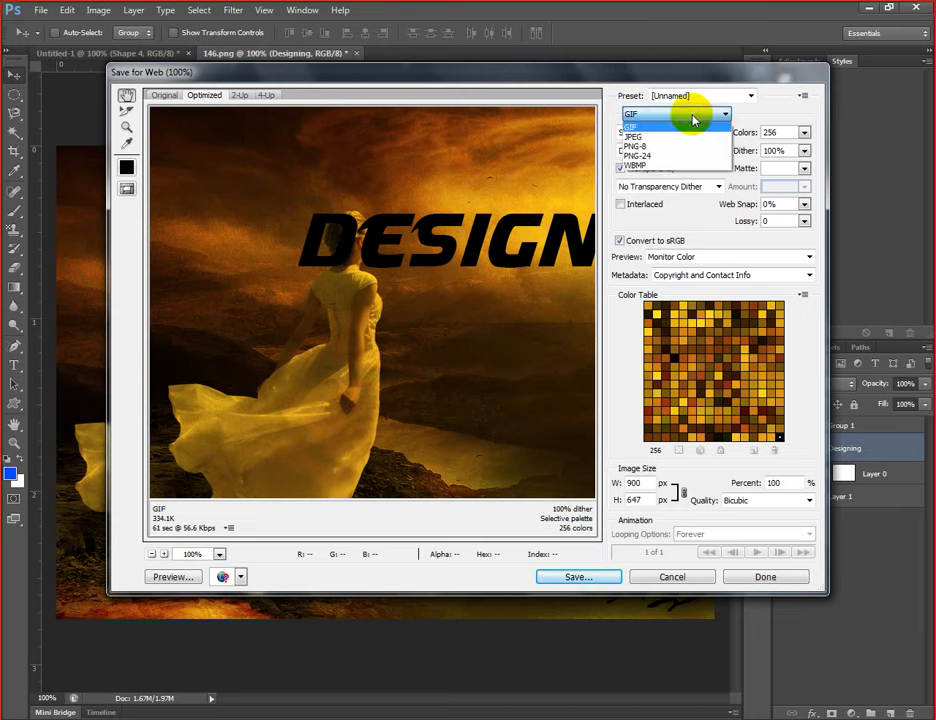
{"action": "left_click", "coordinate": [681, 137]}
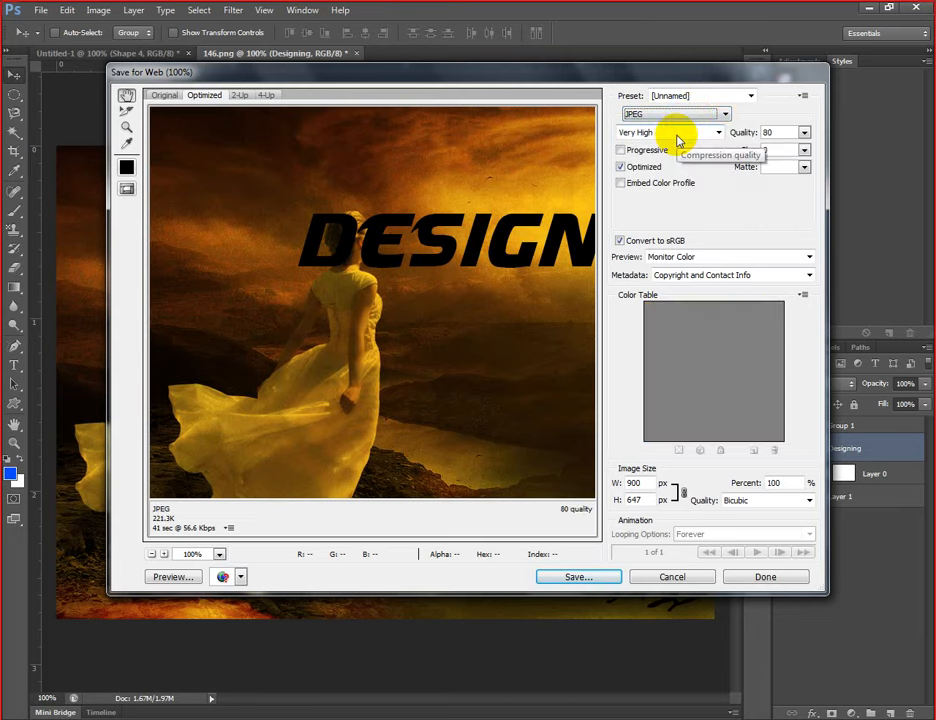
{"action": "left_click", "coordinate": [689, 117]}
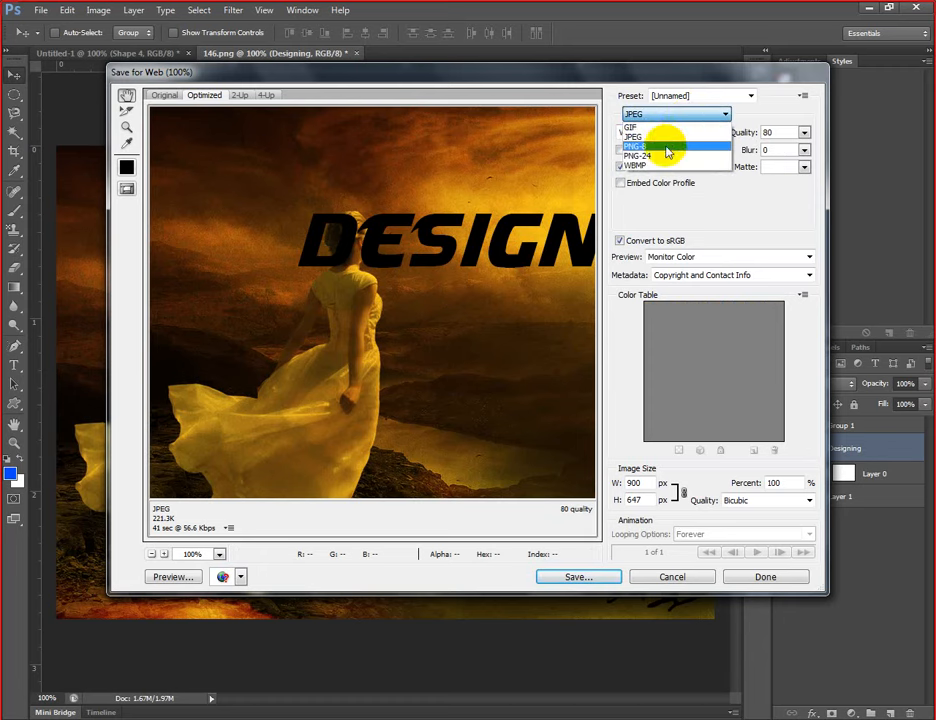
{"action": "left_click", "coordinate": [665, 147]}
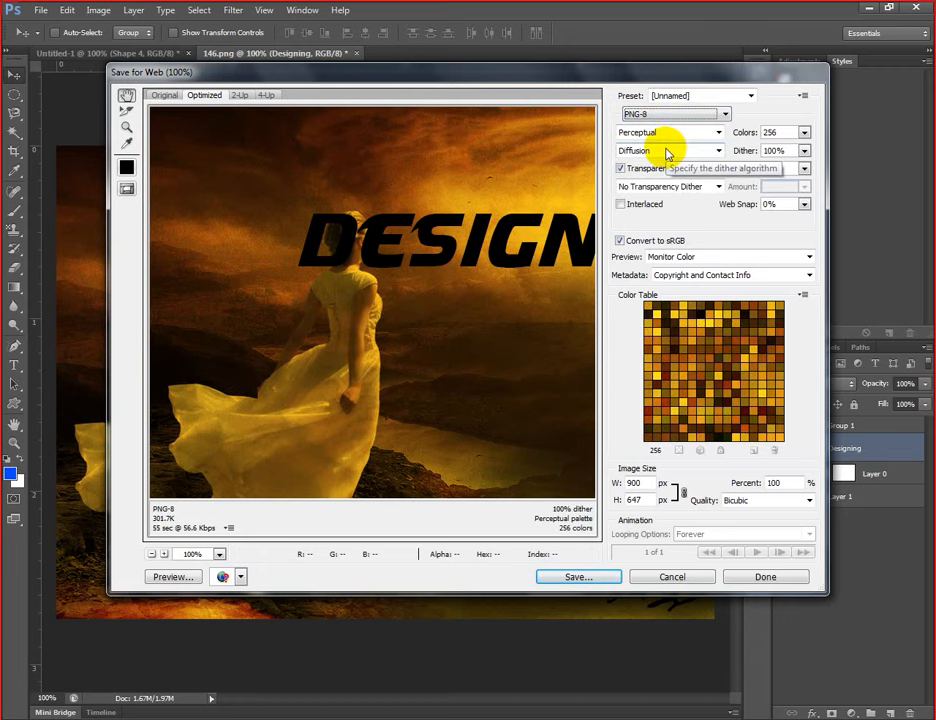
{"action": "left_click", "coordinate": [680, 116]}
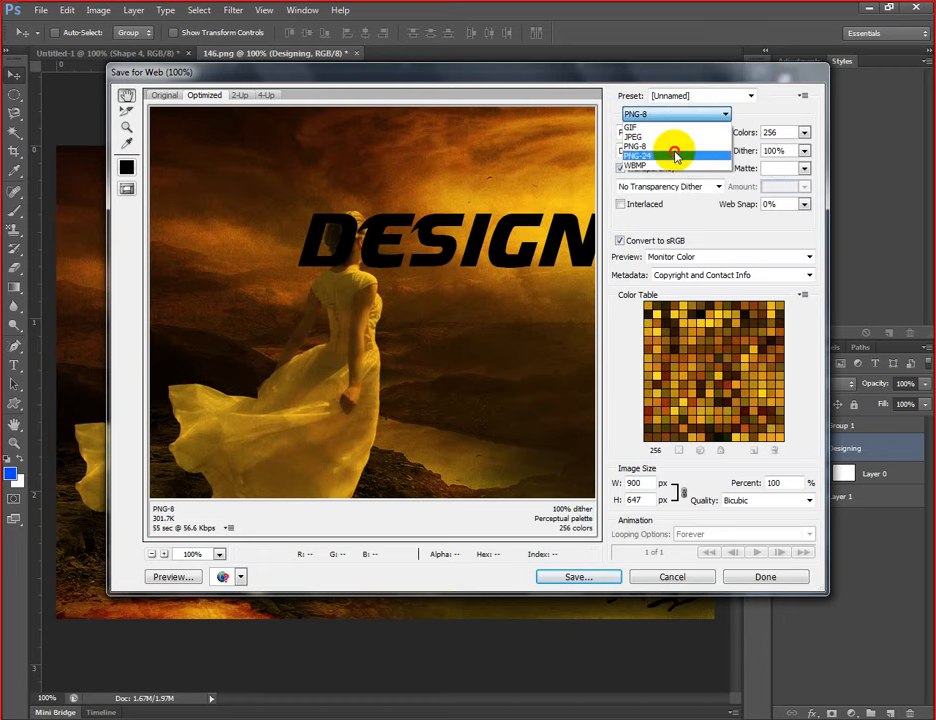
{"action": "left_click", "coordinate": [676, 156]}
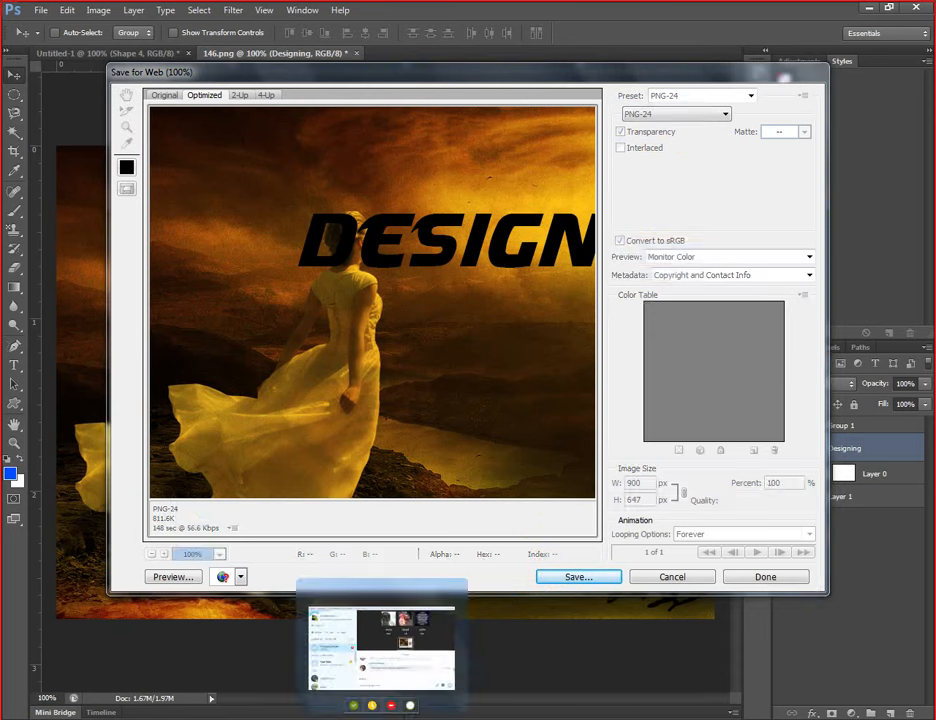
- Switch to Skype, accept the pending contact request, and return to the message field of the Designing Classes conversation
{"action": "left_click", "coordinate": [376, 719]}
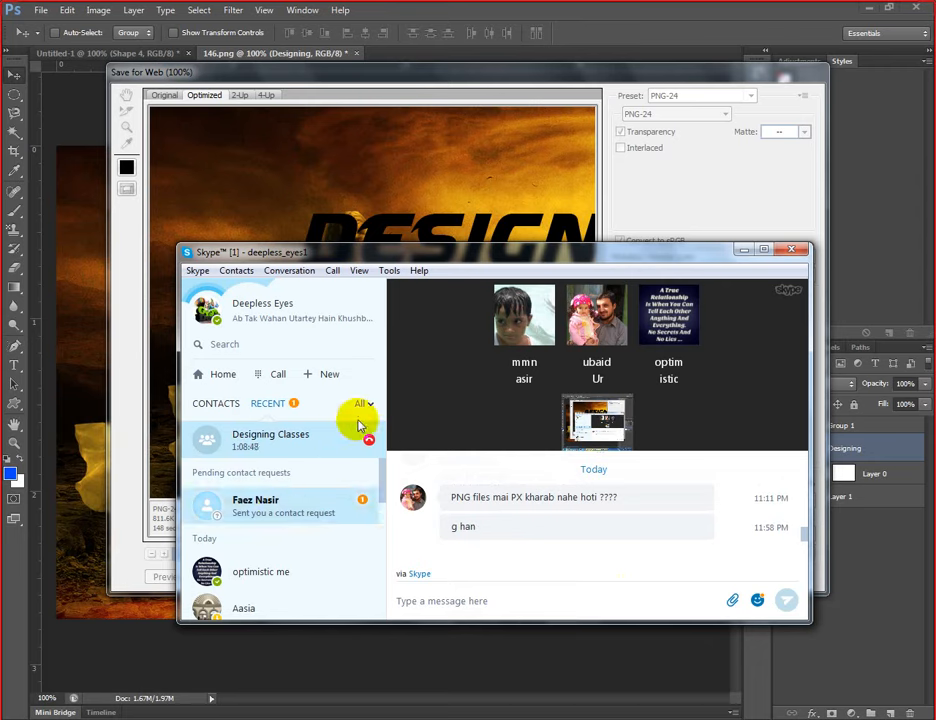
{"action": "left_click", "coordinate": [543, 491]}
{"action": "left_click", "coordinate": [287, 449]}
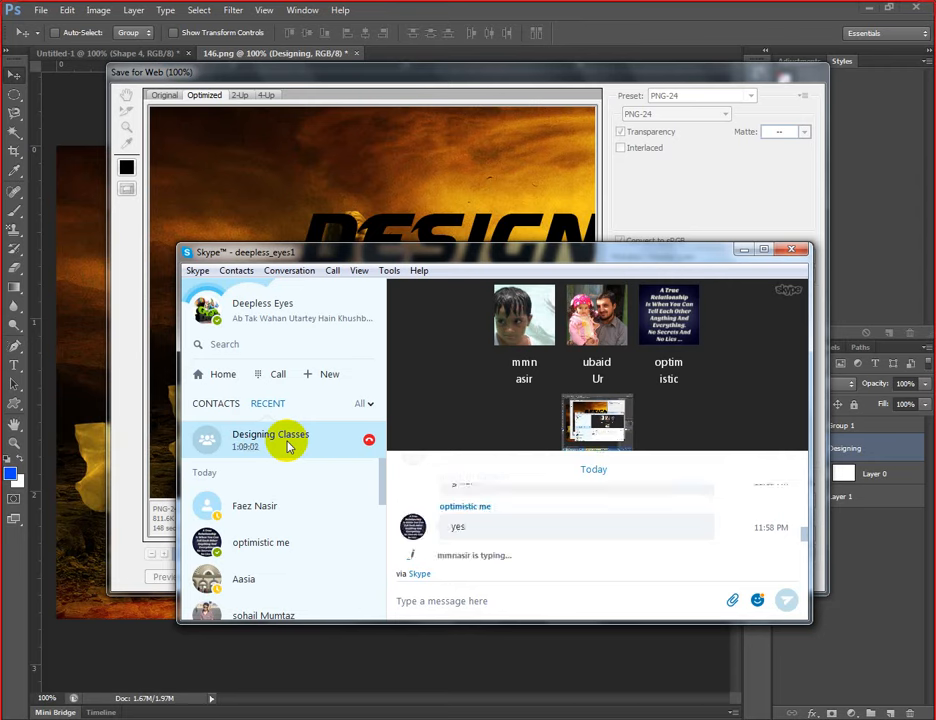
{"action": "left_click", "coordinate": [478, 596]}
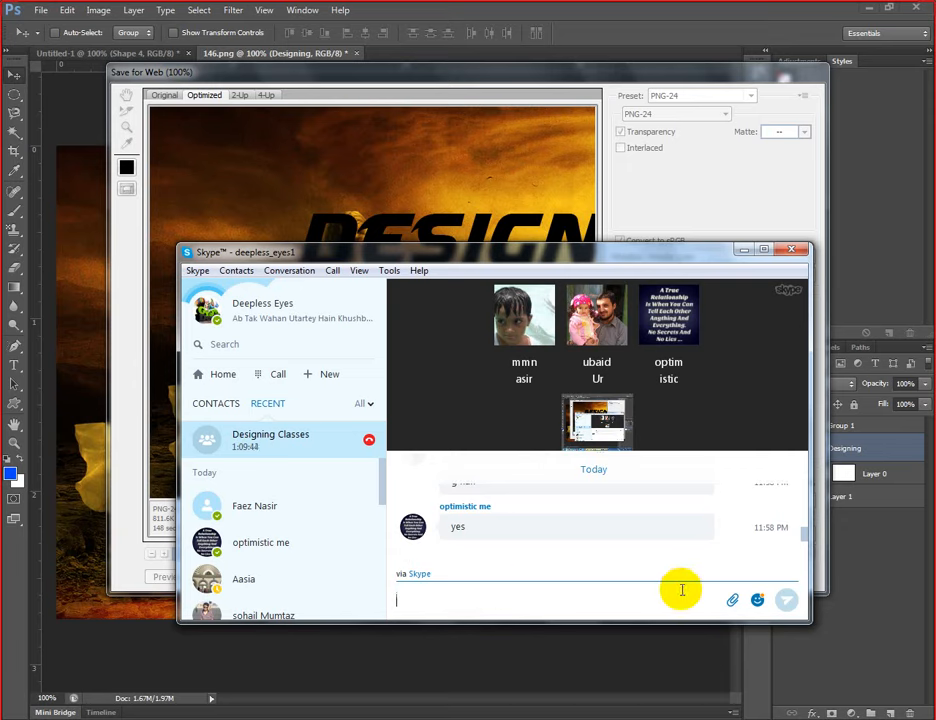
- Find the newly accepted contact by name and add them to the ongoing Designing Classes group call
{"action": "mouse_move", "coordinate": [733, 599]}
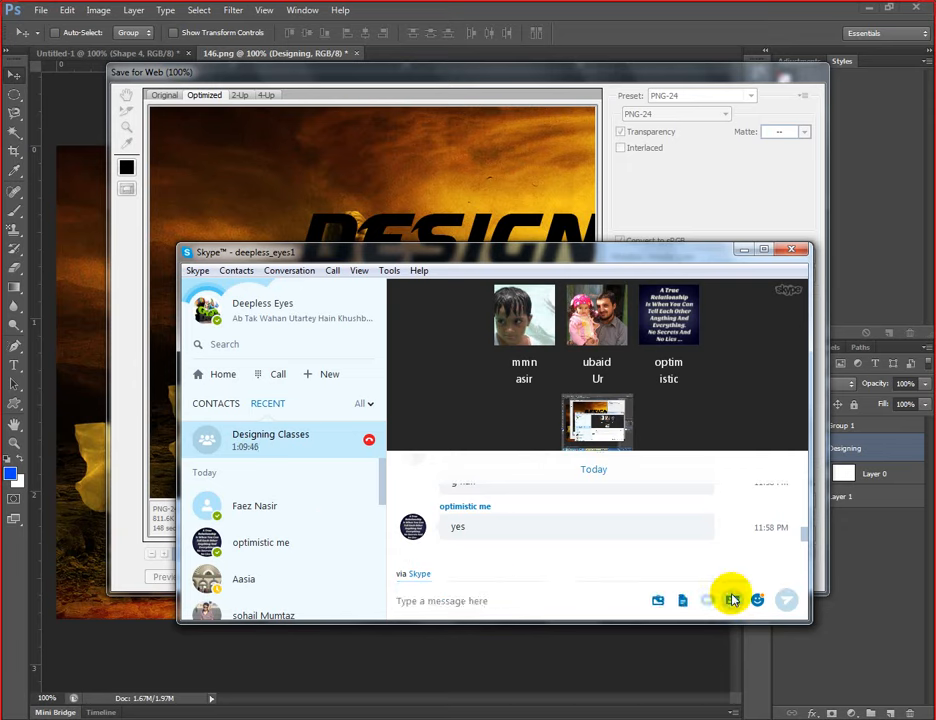
{"action": "mouse_move", "coordinate": [579, 437]}
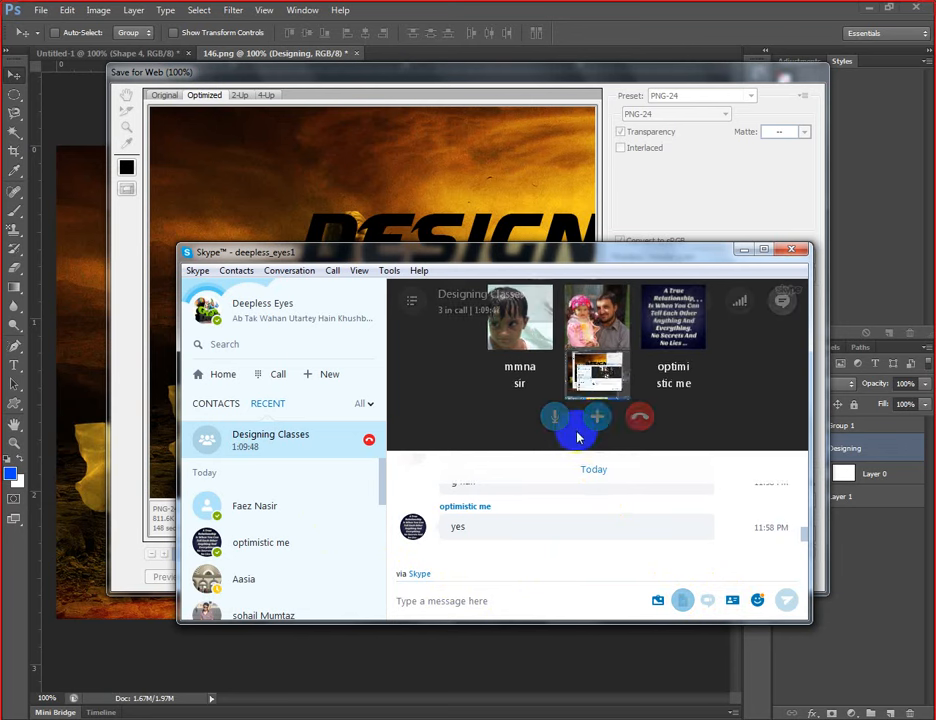
{"action": "left_click", "coordinate": [595, 425]}
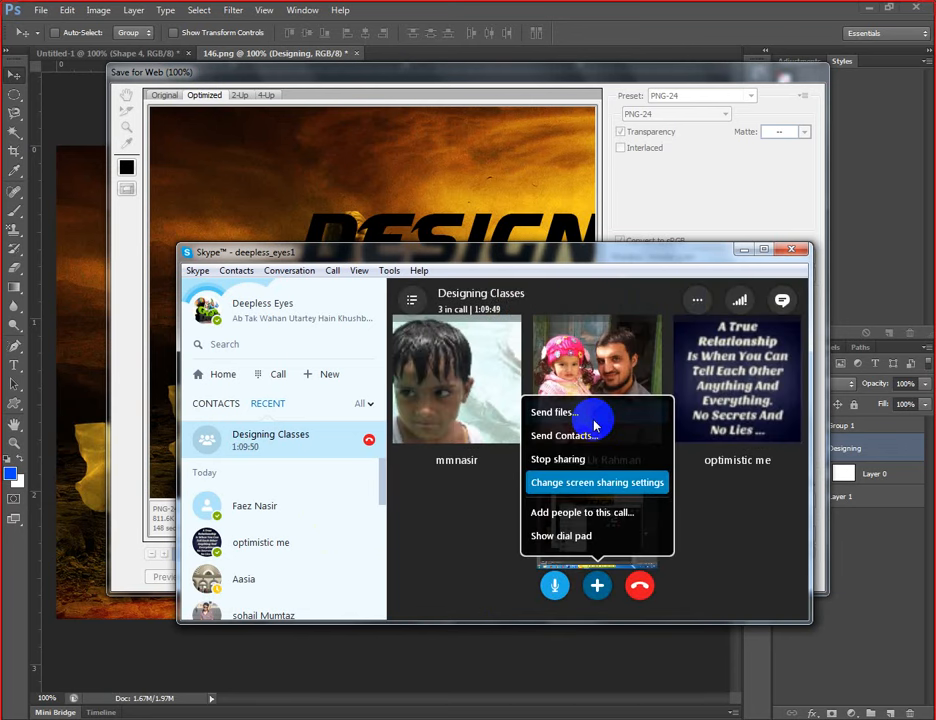
{"action": "left_click", "coordinate": [543, 512]}
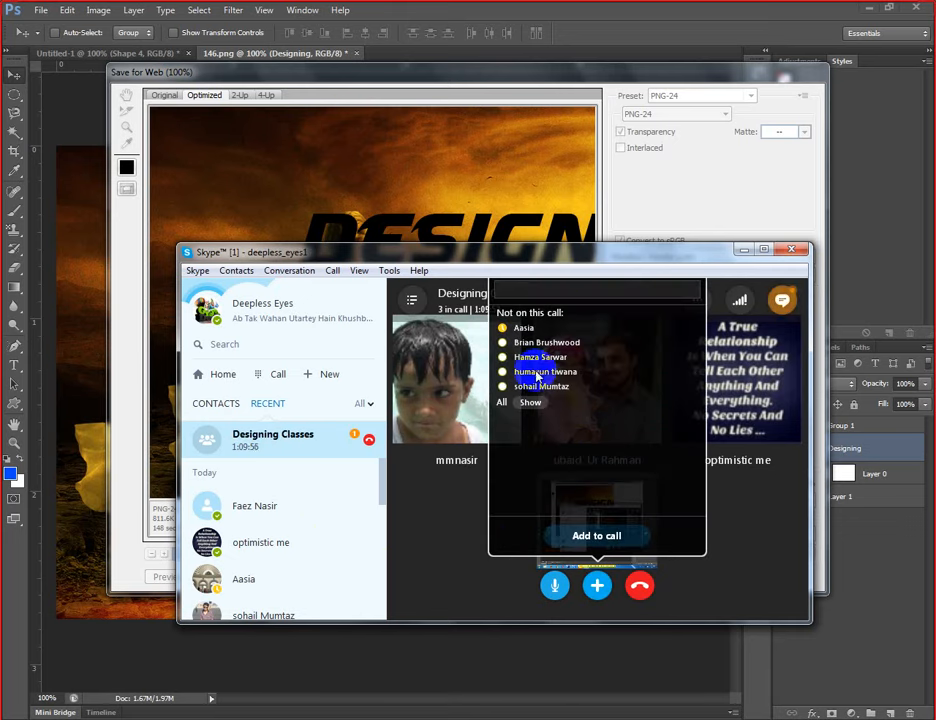
{"action": "left_click", "coordinate": [522, 290]}
{"action": "type", "text": "fa"}
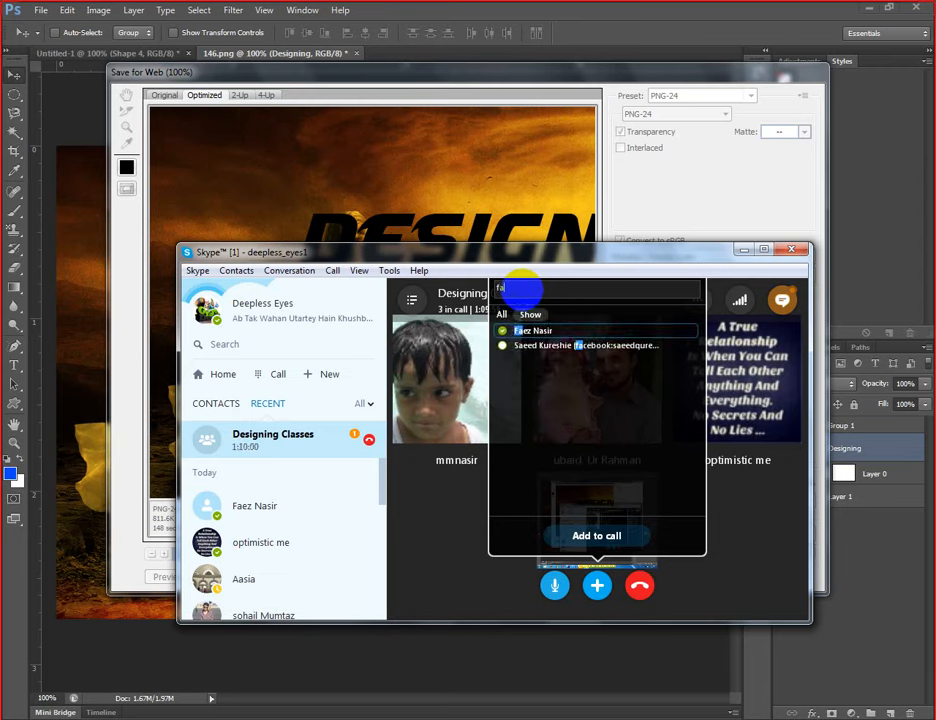
{"action": "left_click", "coordinate": [540, 331]}
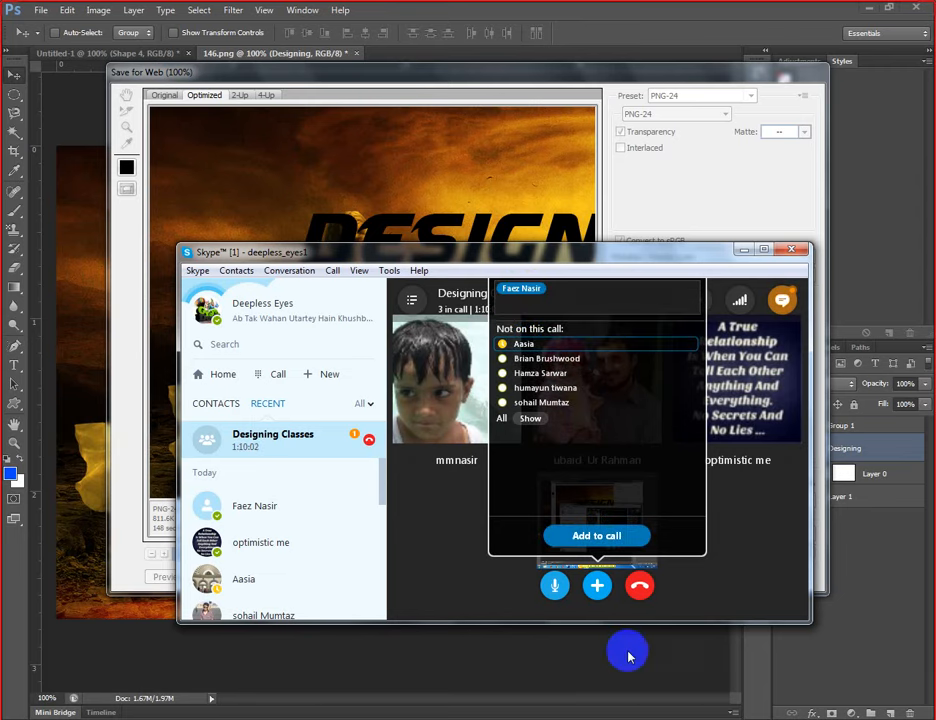
{"action": "left_click", "coordinate": [595, 537]}
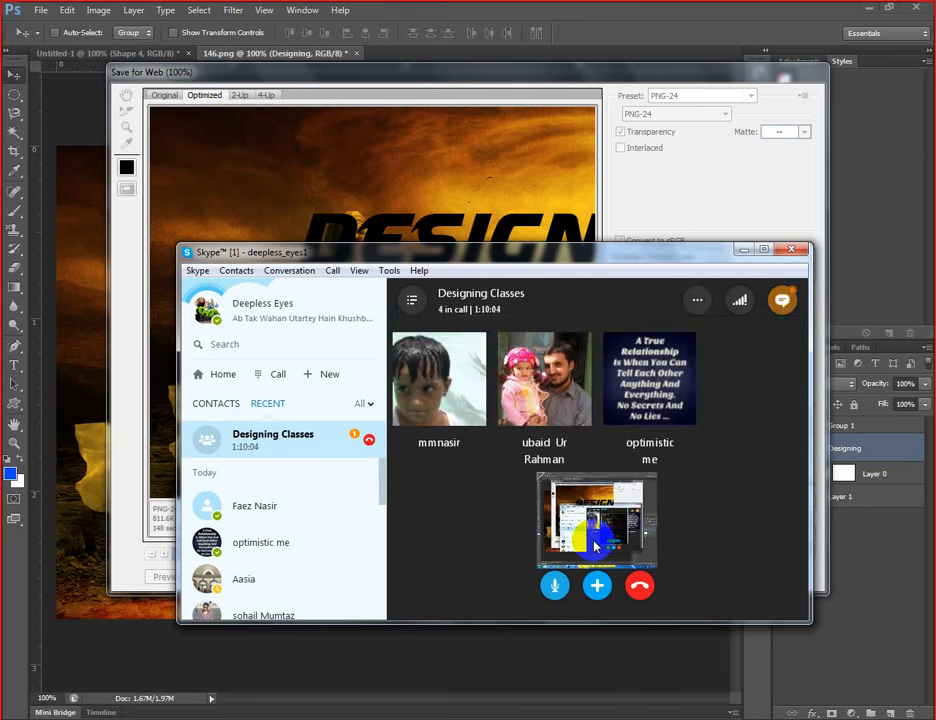
- Show the Designing Classes chat during the call and read the participants' latest messages
{"action": "left_click", "coordinate": [770, 310]}
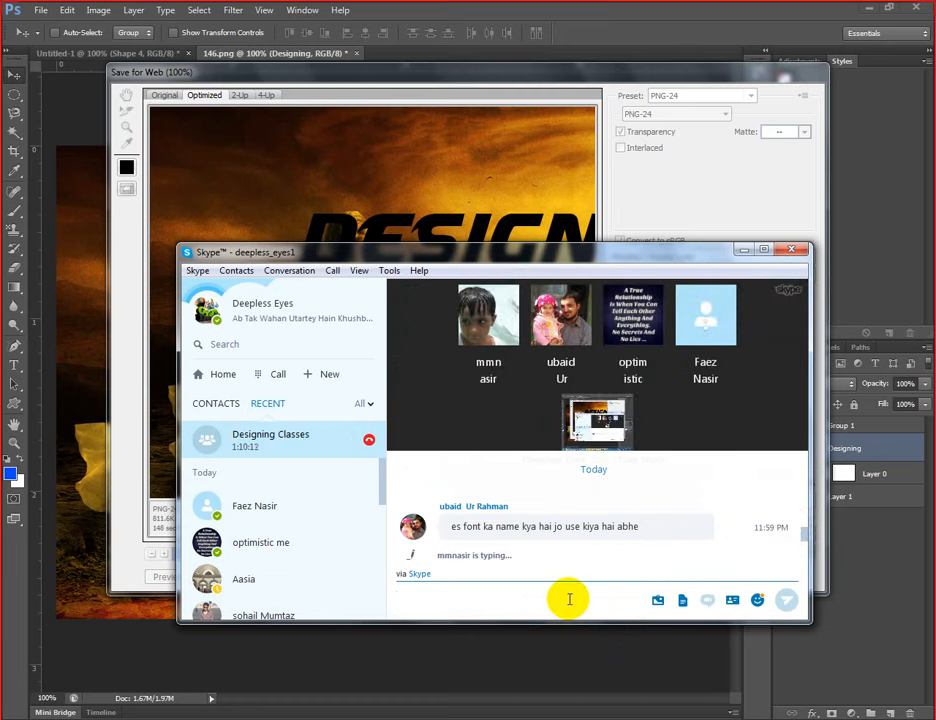
{"action": "left_click", "coordinate": [803, 535]}
{"action": "left_click_drag", "start_coordinate": [803, 534], "coordinate": [805, 540]}
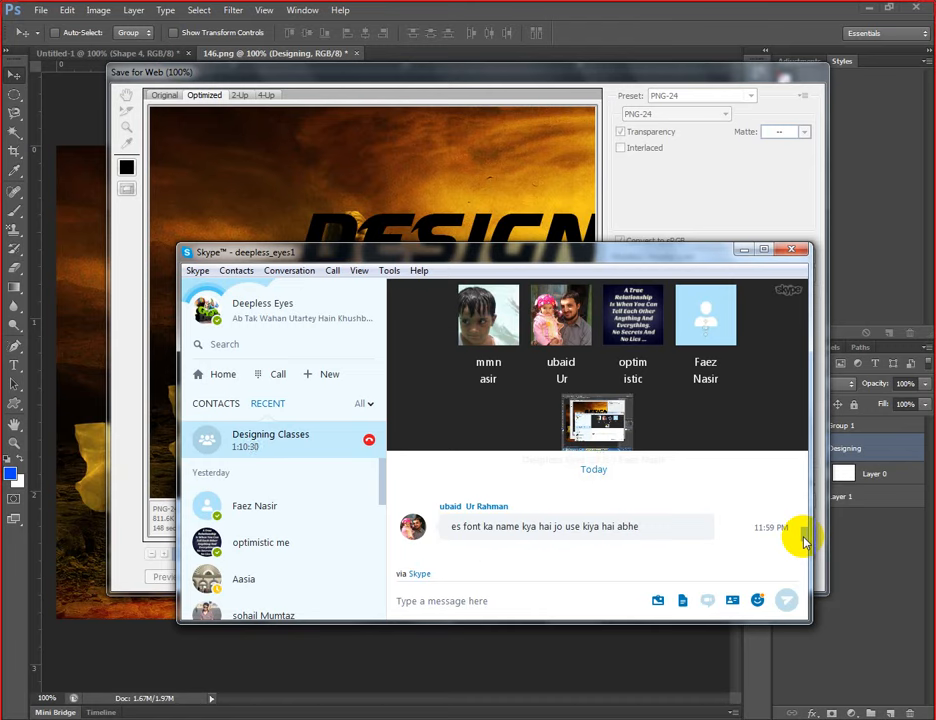
{"action": "left_click", "coordinate": [805, 538]}
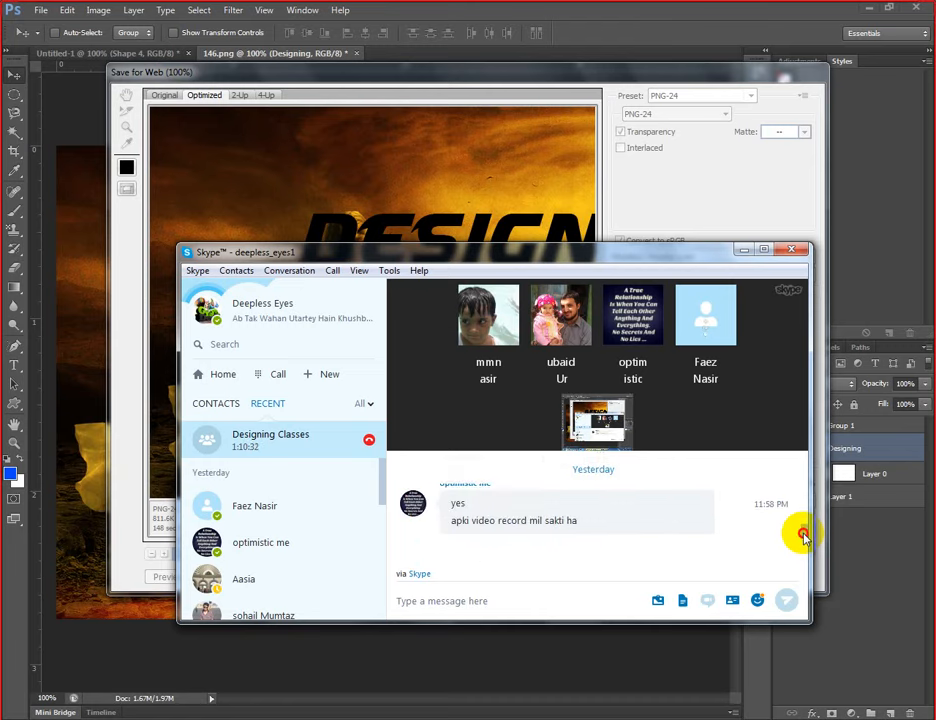
{"action": "left_click_drag", "start_coordinate": [805, 538], "coordinate": [808, 539]}
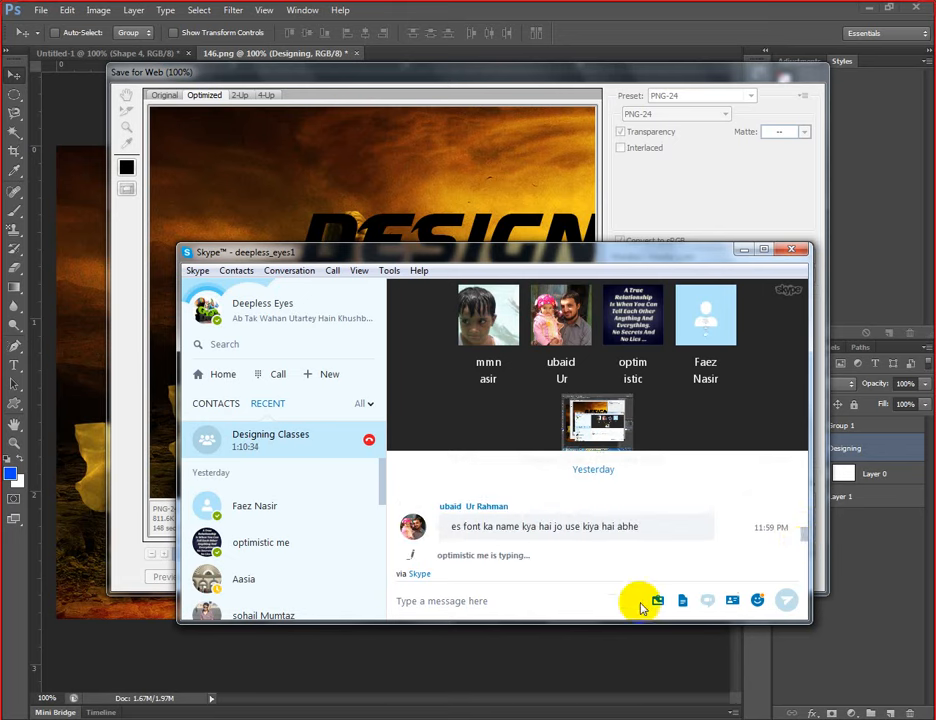